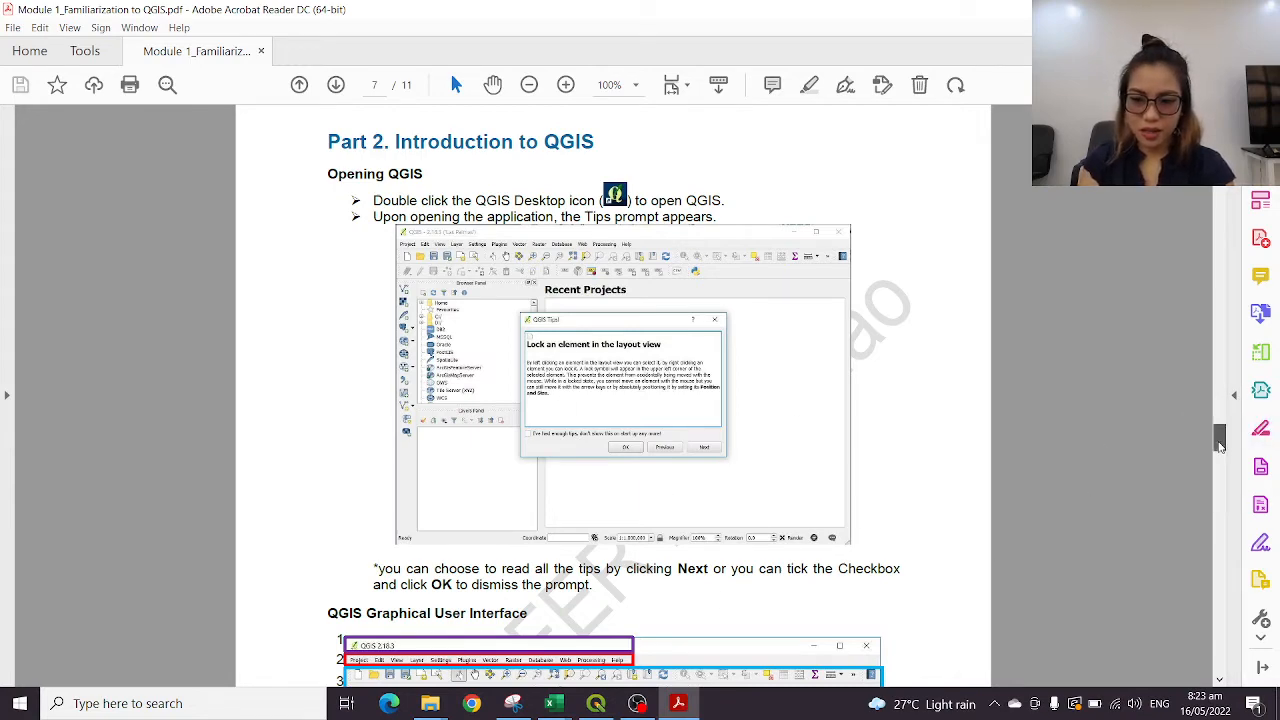
Enlarge page 7 of the module PDF and examine the numbered diagram of the QGIS graphical user interface
mouse_move(1219, 444)
mouse_down()
mouse_move(1221, 469)
mouse_move(1220, 456)
mouse_up()
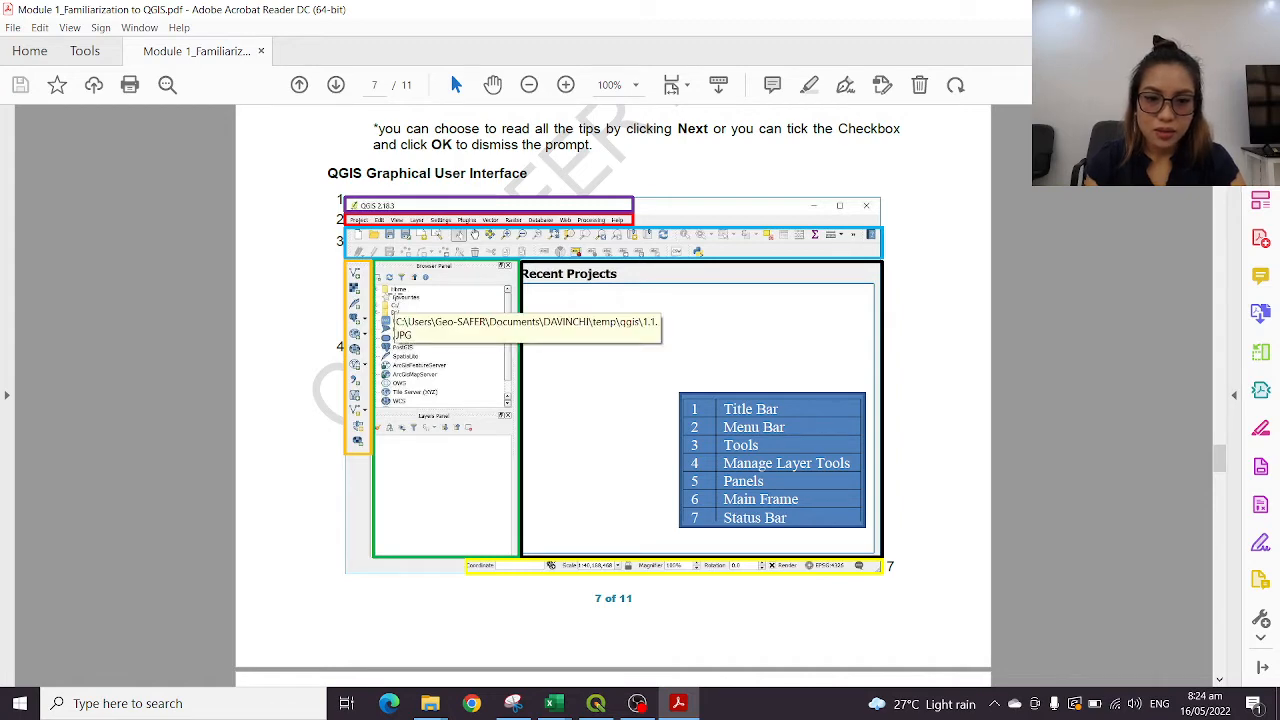
click(566, 85)
click(566, 85)
click(567, 86)
scroll(406, 439, down, 3)
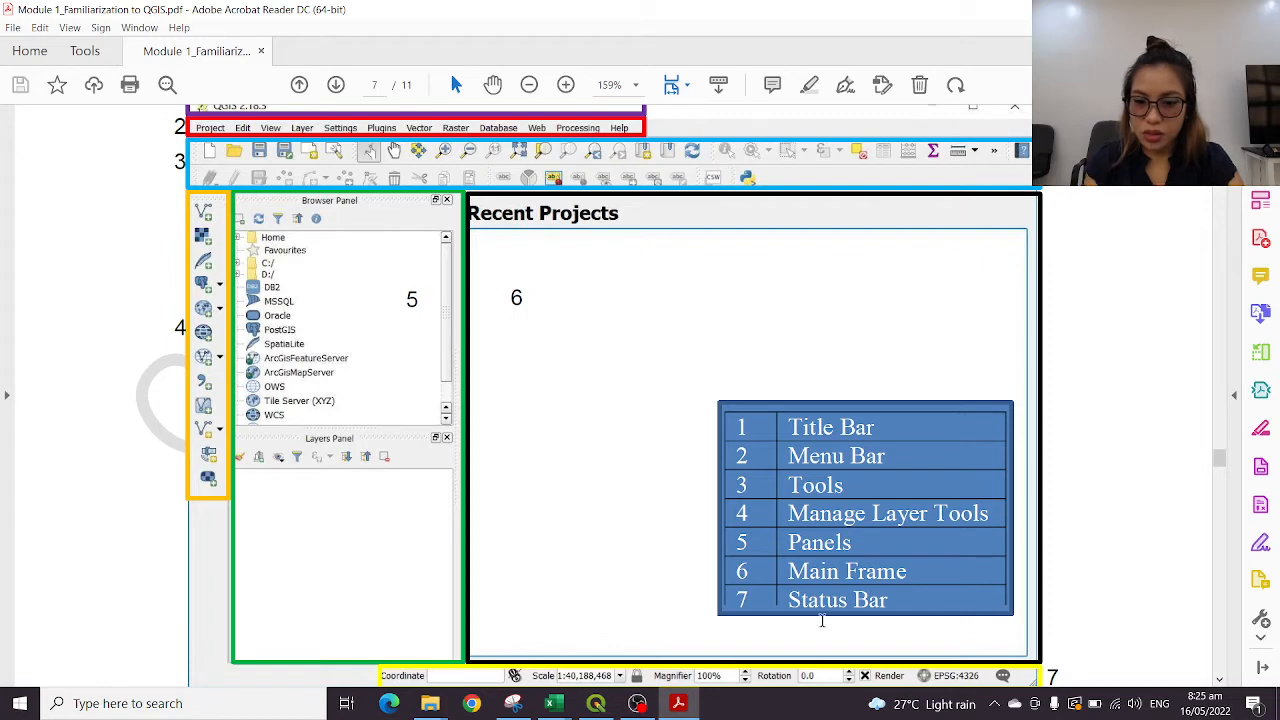
scroll(818, 560, down, 1)
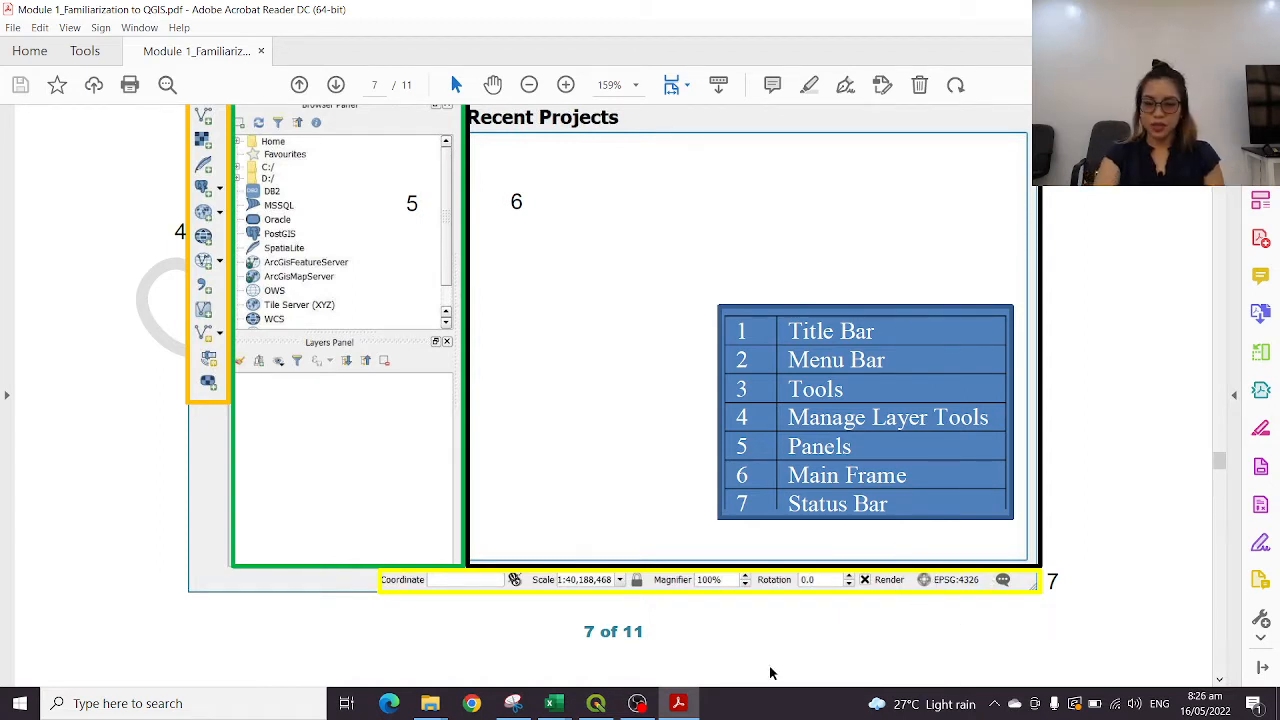
scroll(765, 432, up, 1)
scroll(780, 432, up, 1)
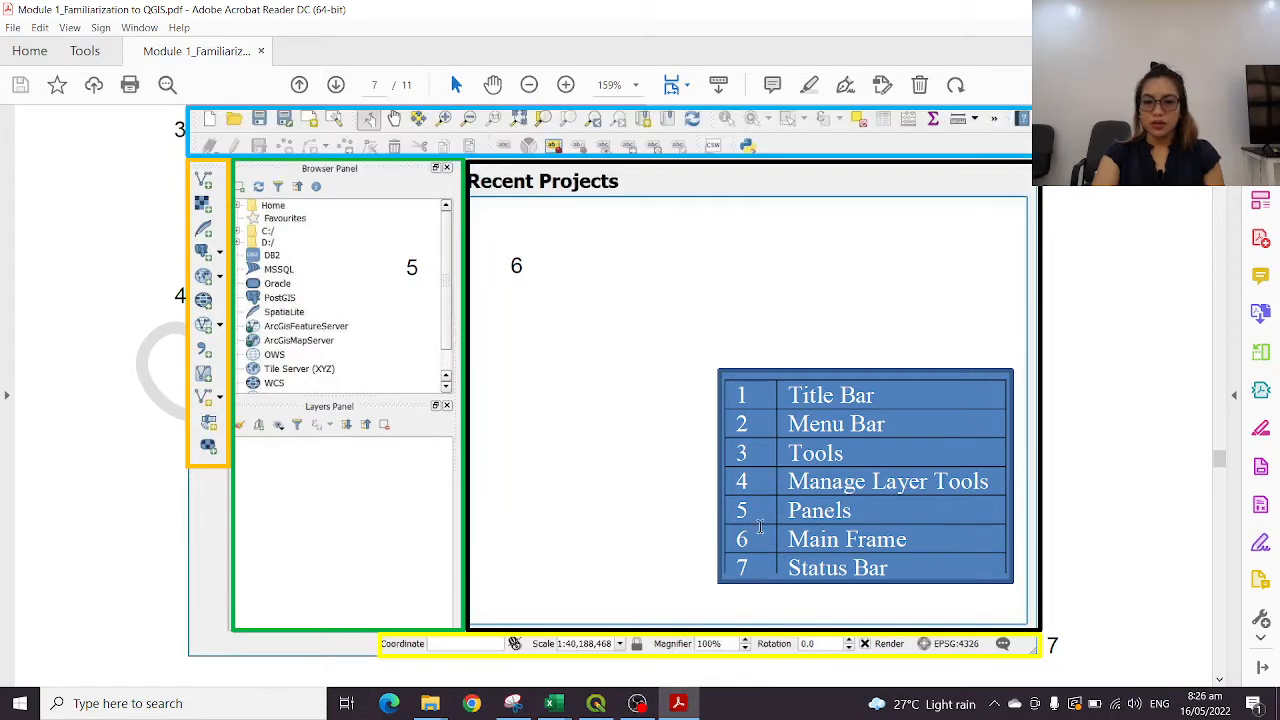
scroll(815, 440, down, 9)
scroll(826, 449, down, 5)
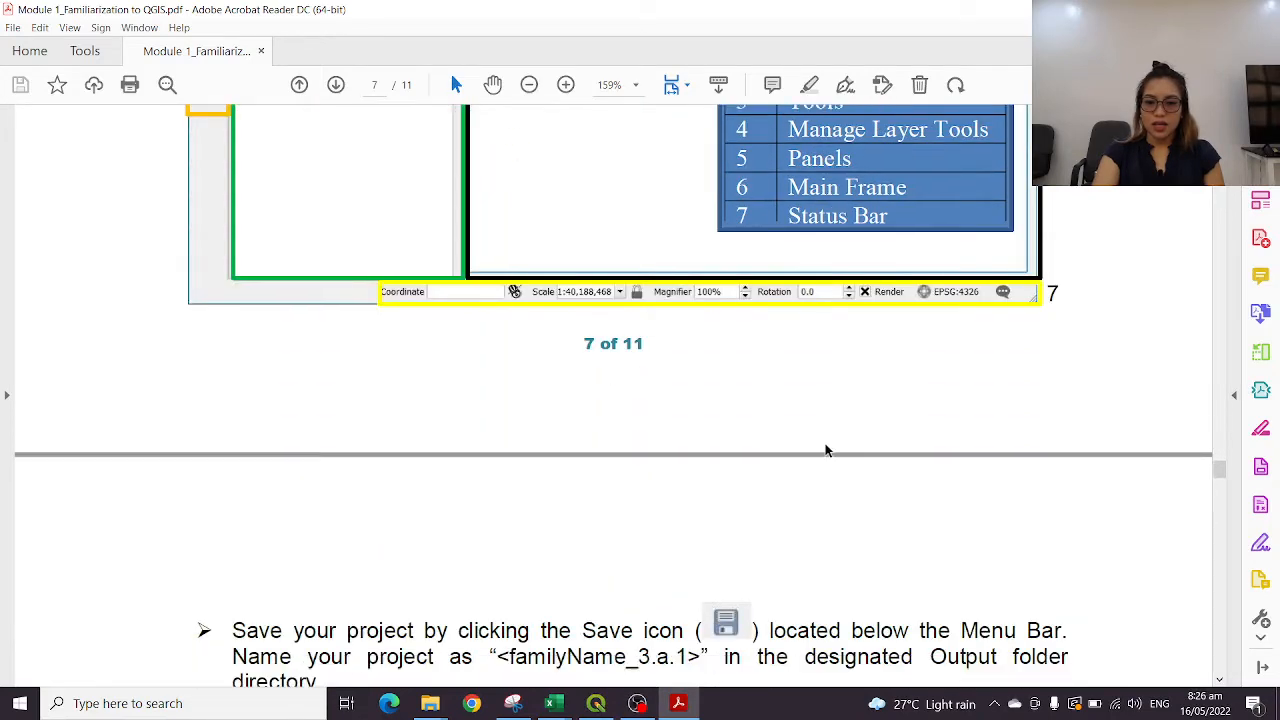
scroll(834, 457, up, 8)
scroll(838, 452, up, 7)
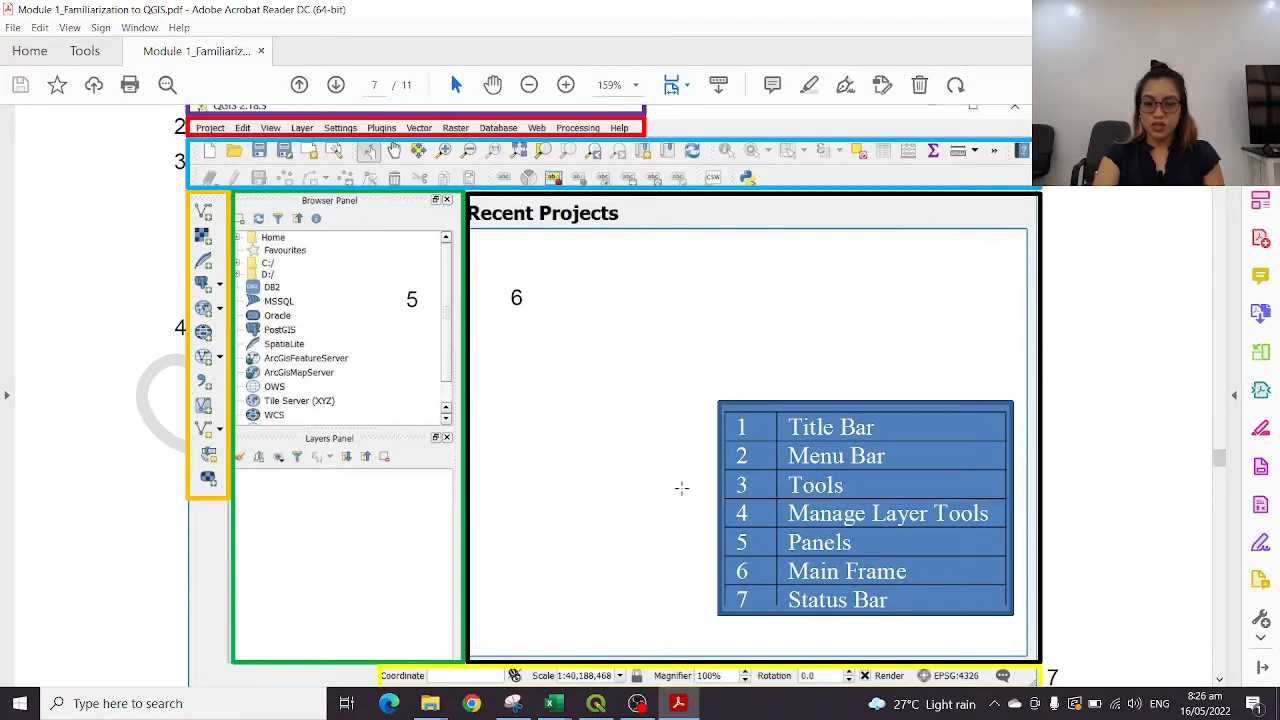
Switch to QGIS and look over the available project and view commands
click(595, 703)
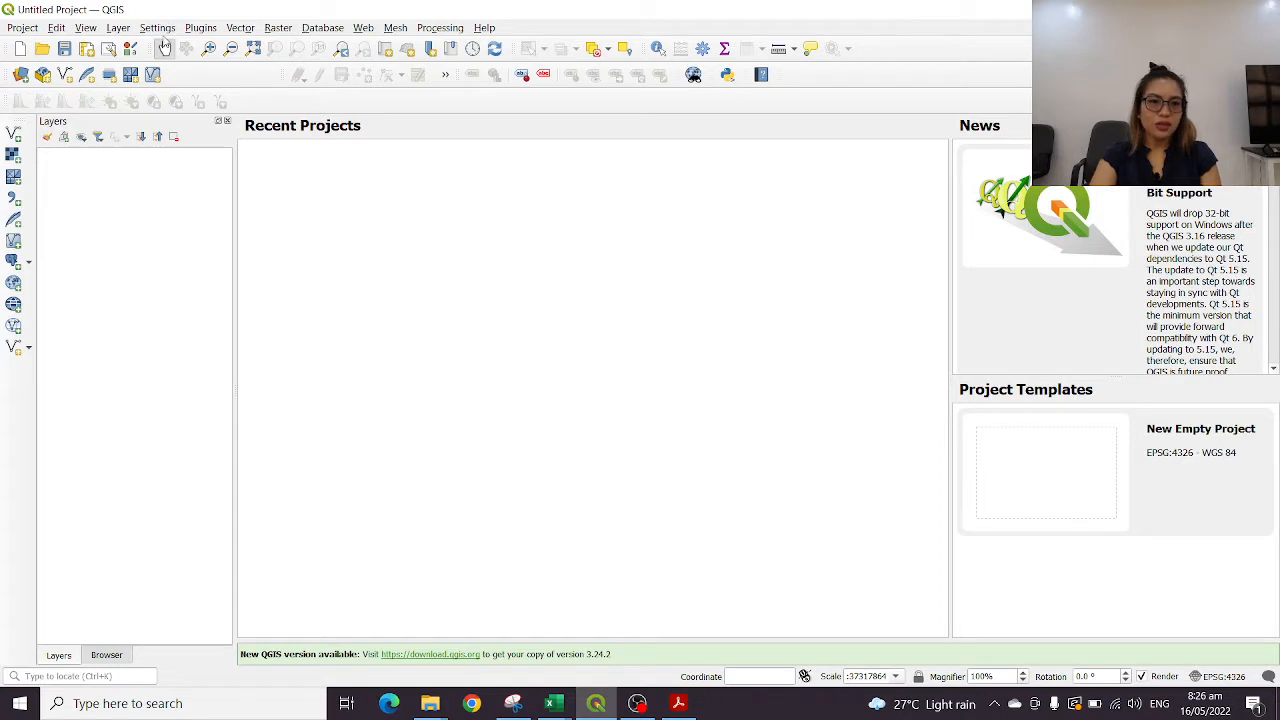
click(24, 30)
click(24, 30)
click(86, 28)
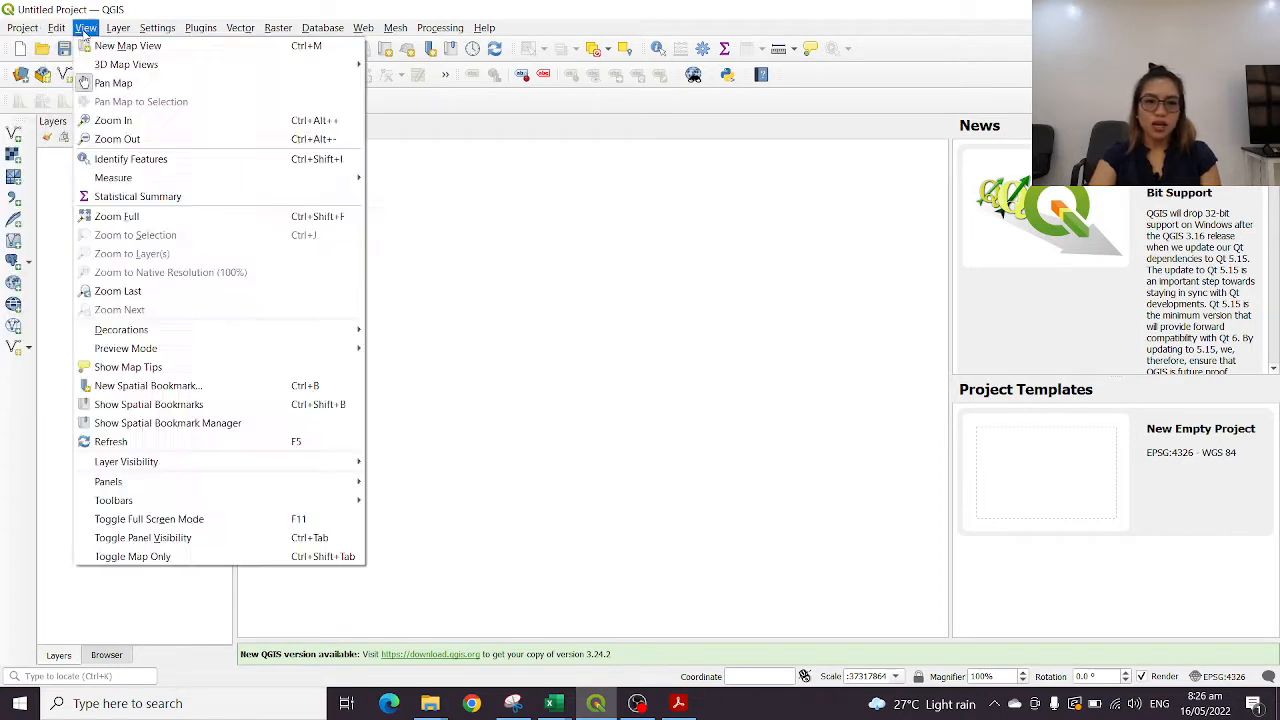
click(86, 28)
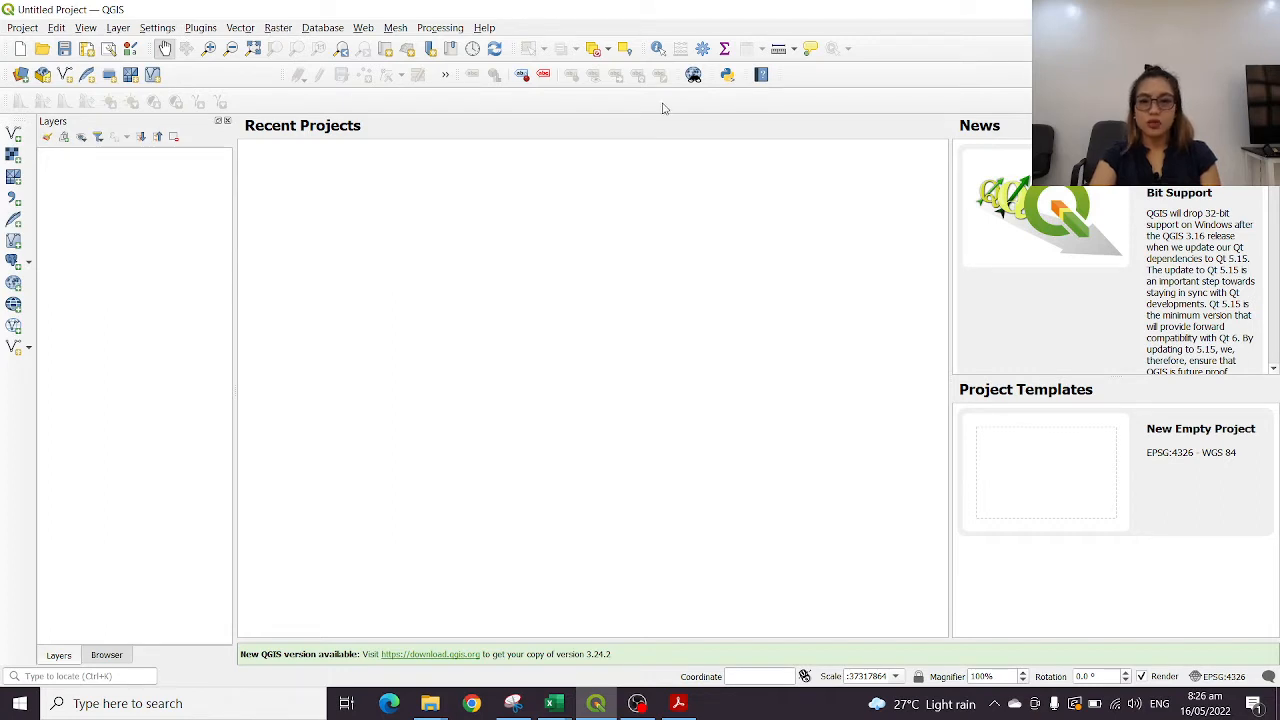
Examine the Browser and Layers views in turn, leaving the Browser on display
click(107, 656)
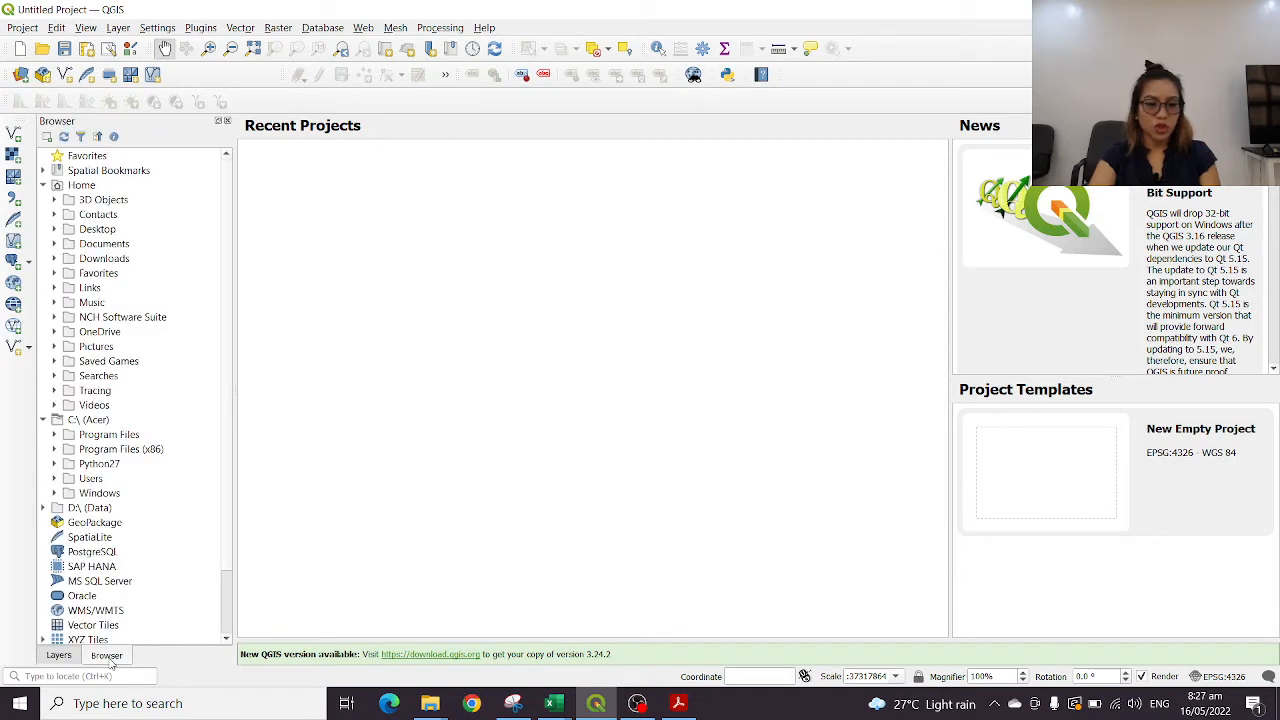
click(58, 656)
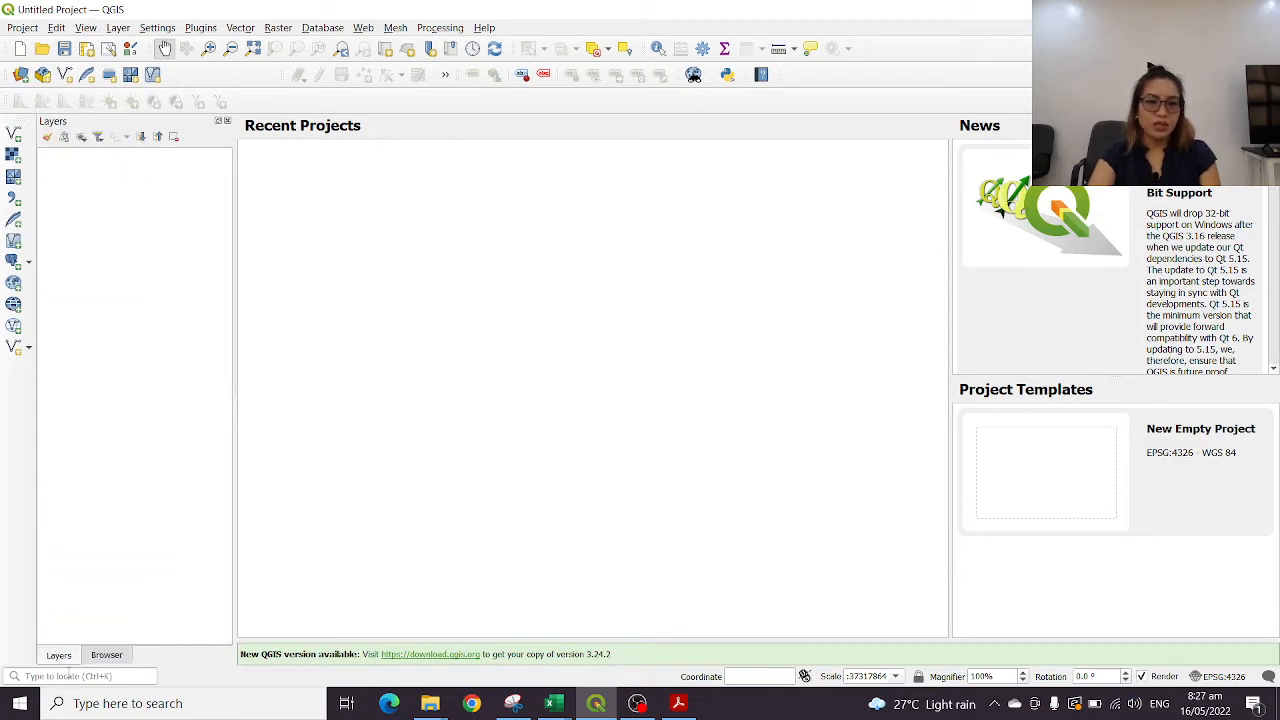
click(104, 656)
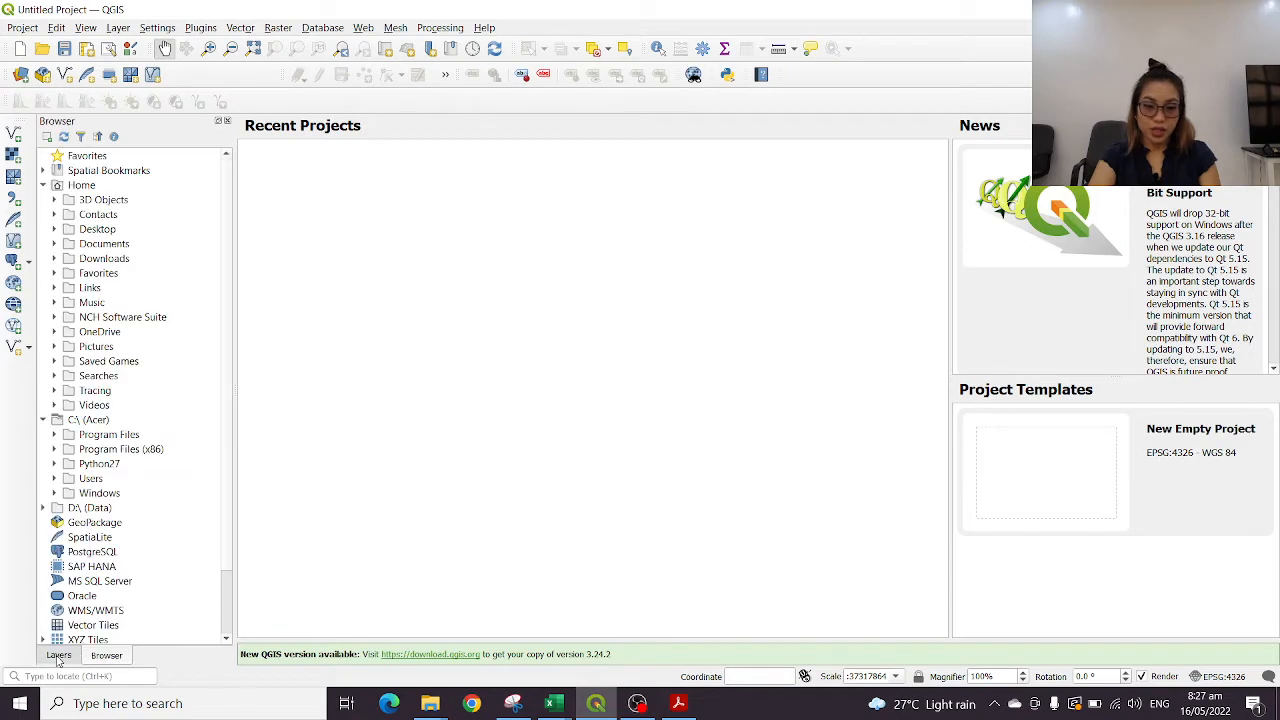
click(58, 656)
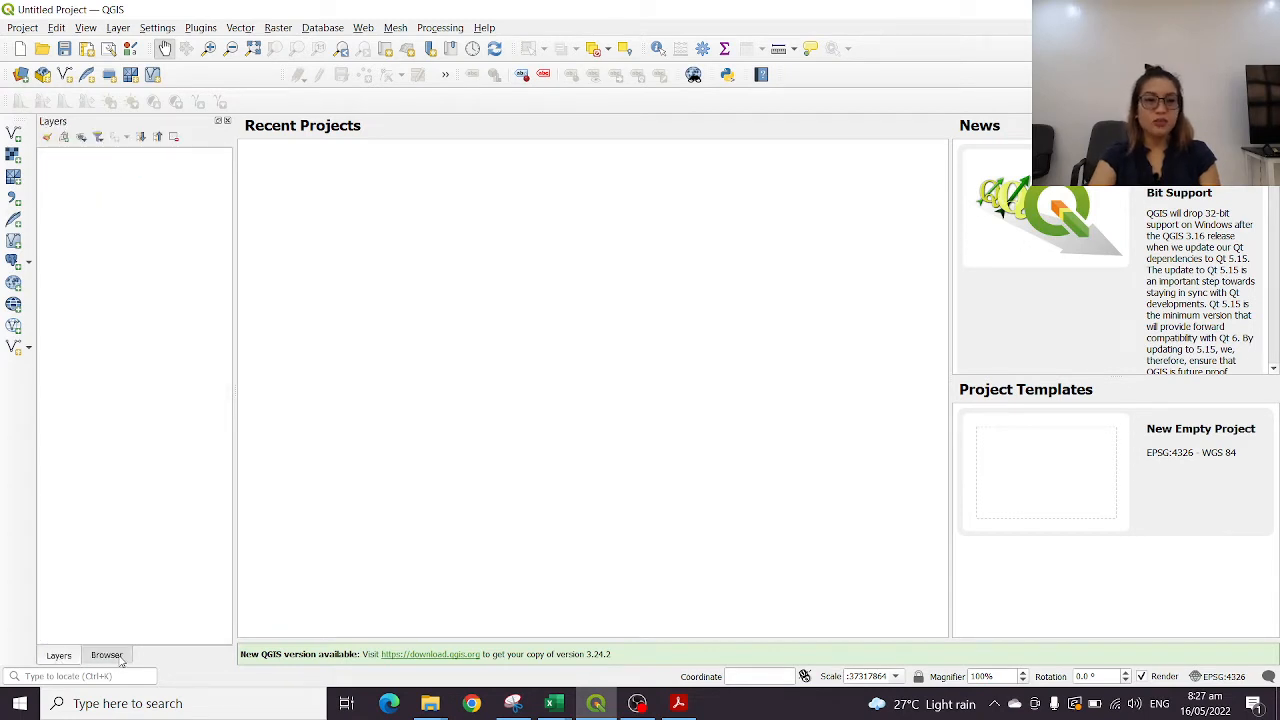
click(107, 656)
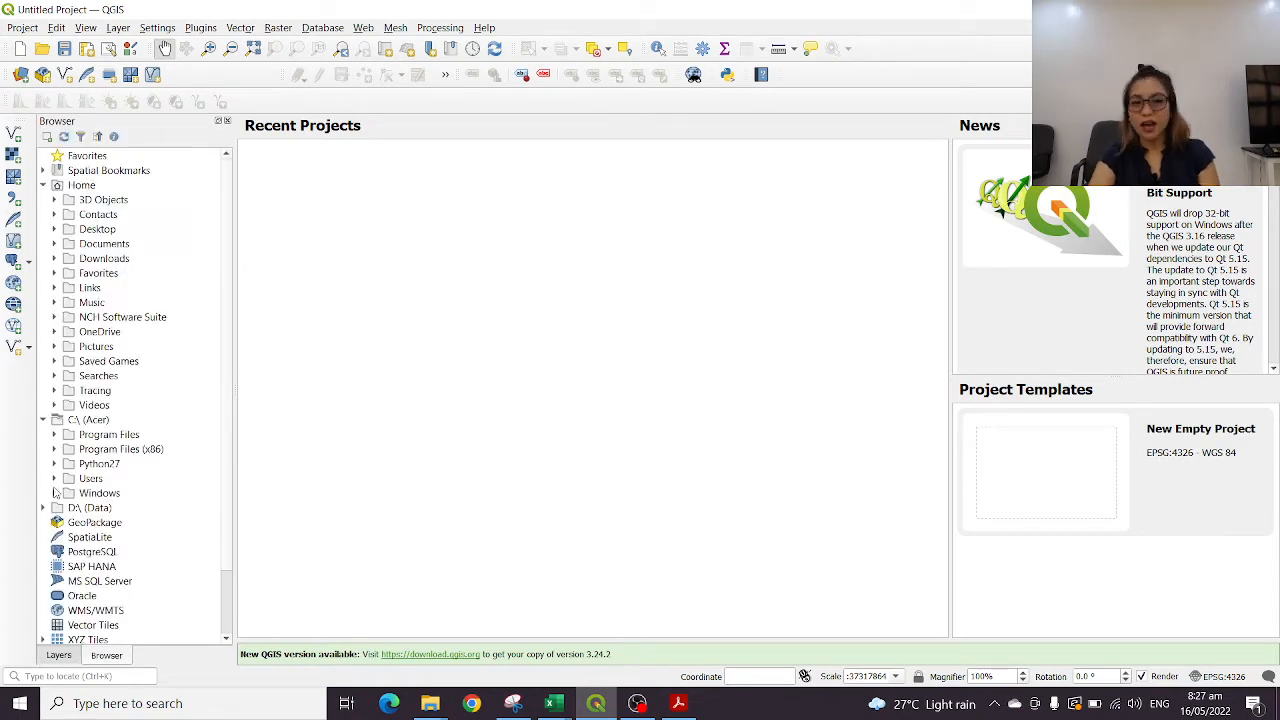
click(60, 656)
click(107, 656)
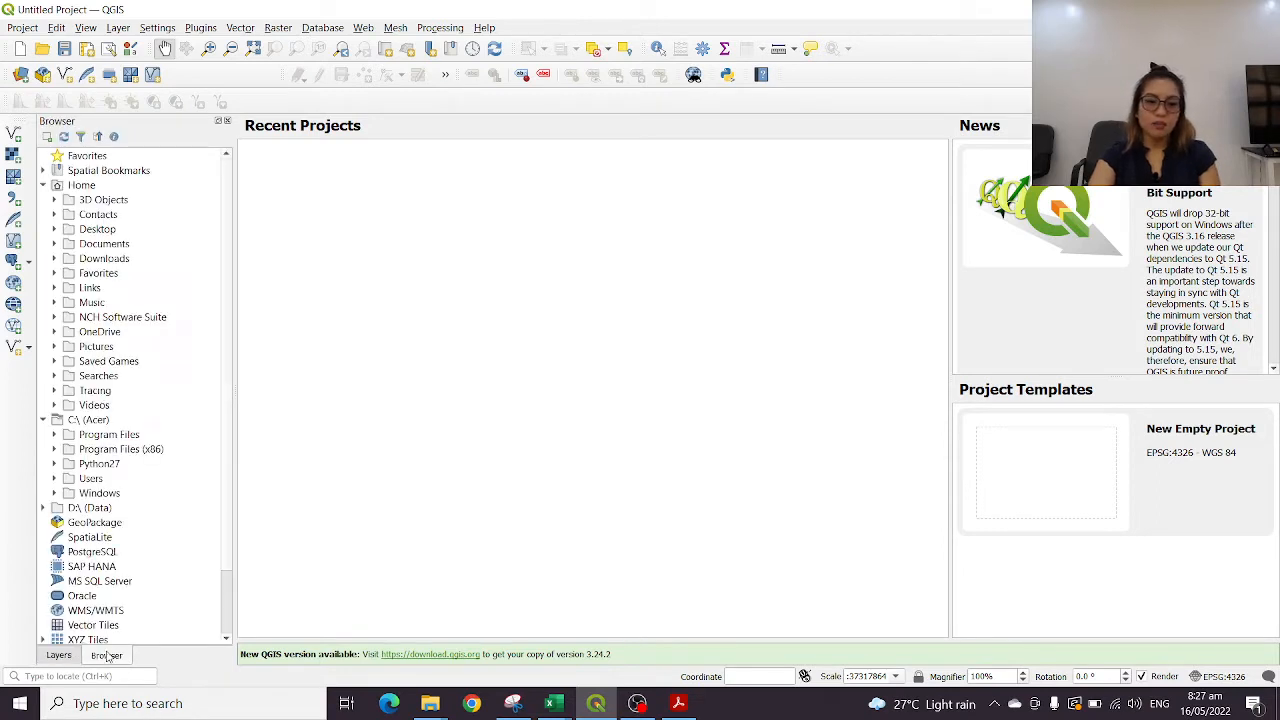
click(60, 656)
click(107, 656)
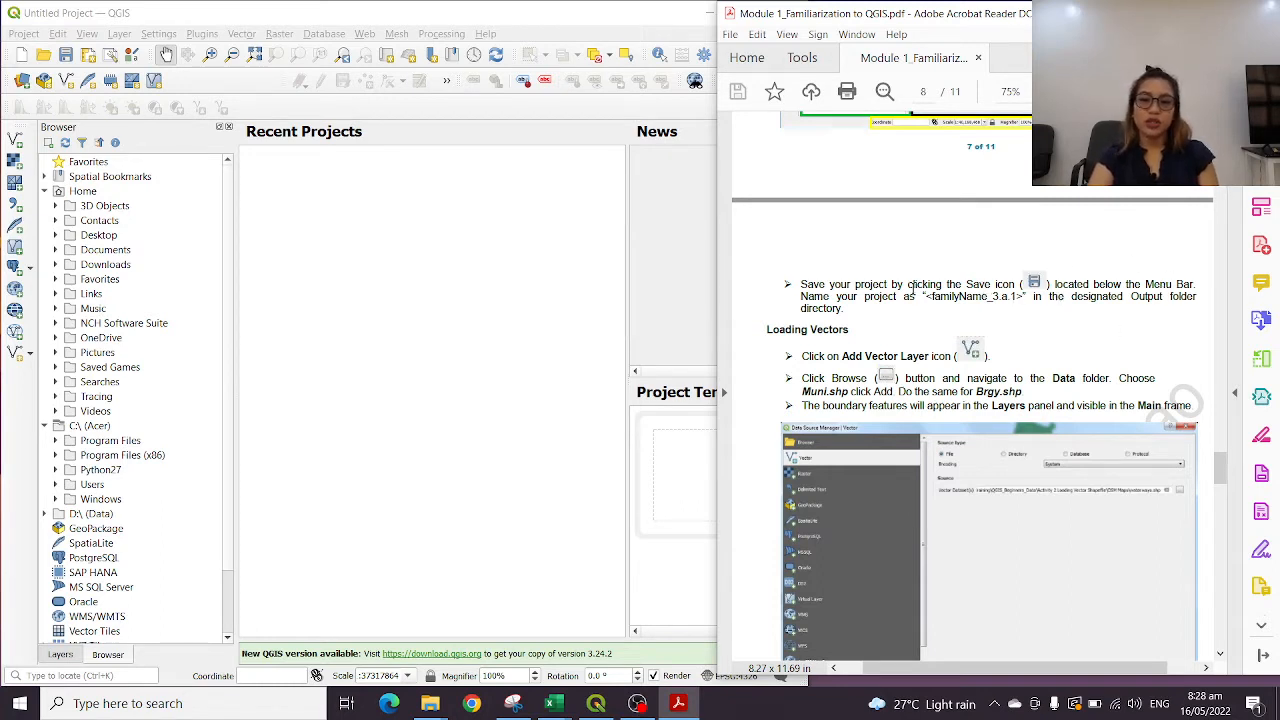
Start saving the project and create and enter a folder named "Output Folder" in Lecture Materials > QGIS > 01
click(66, 55)
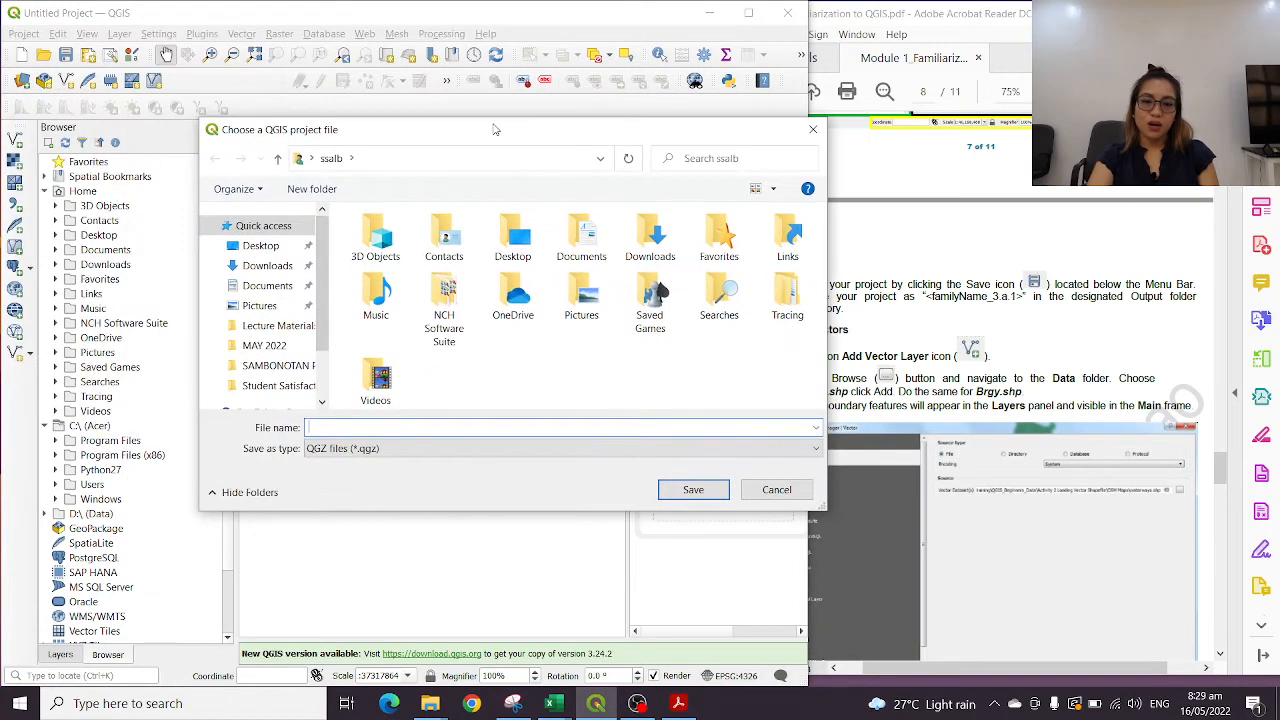
click(285, 325)
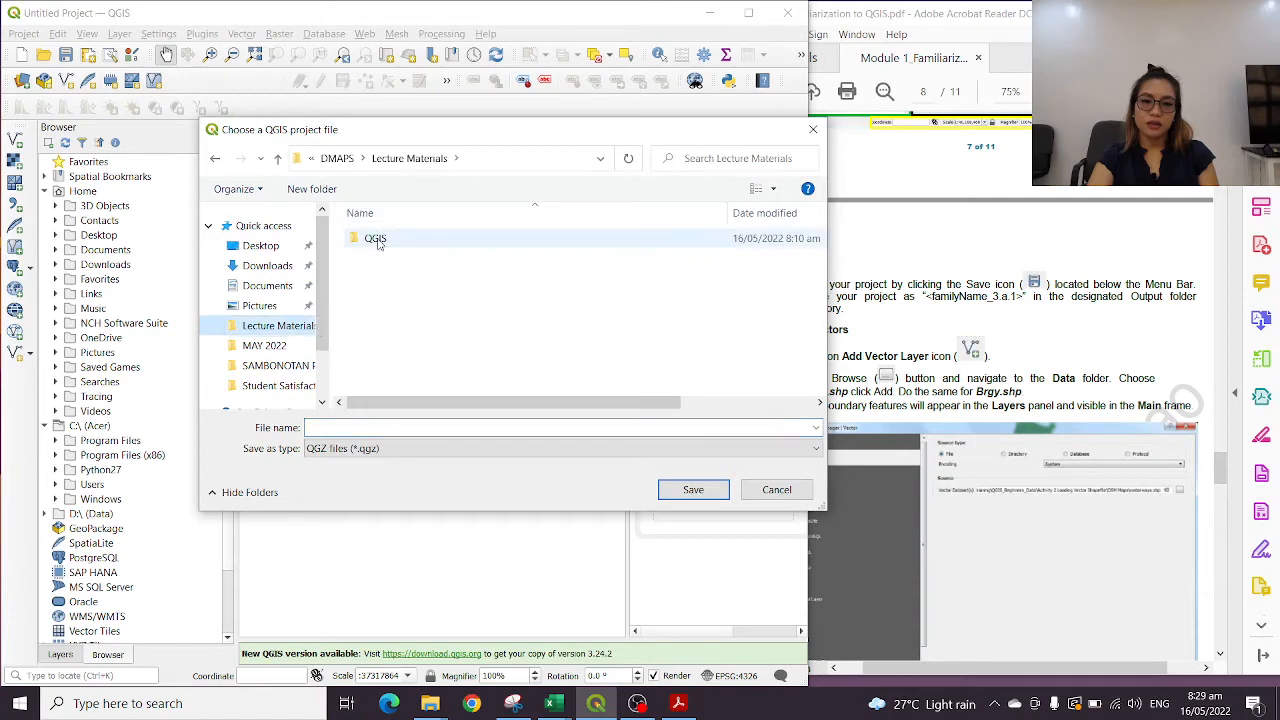
double_click(382, 241)
double_click(380, 243)
text(Output Folde)
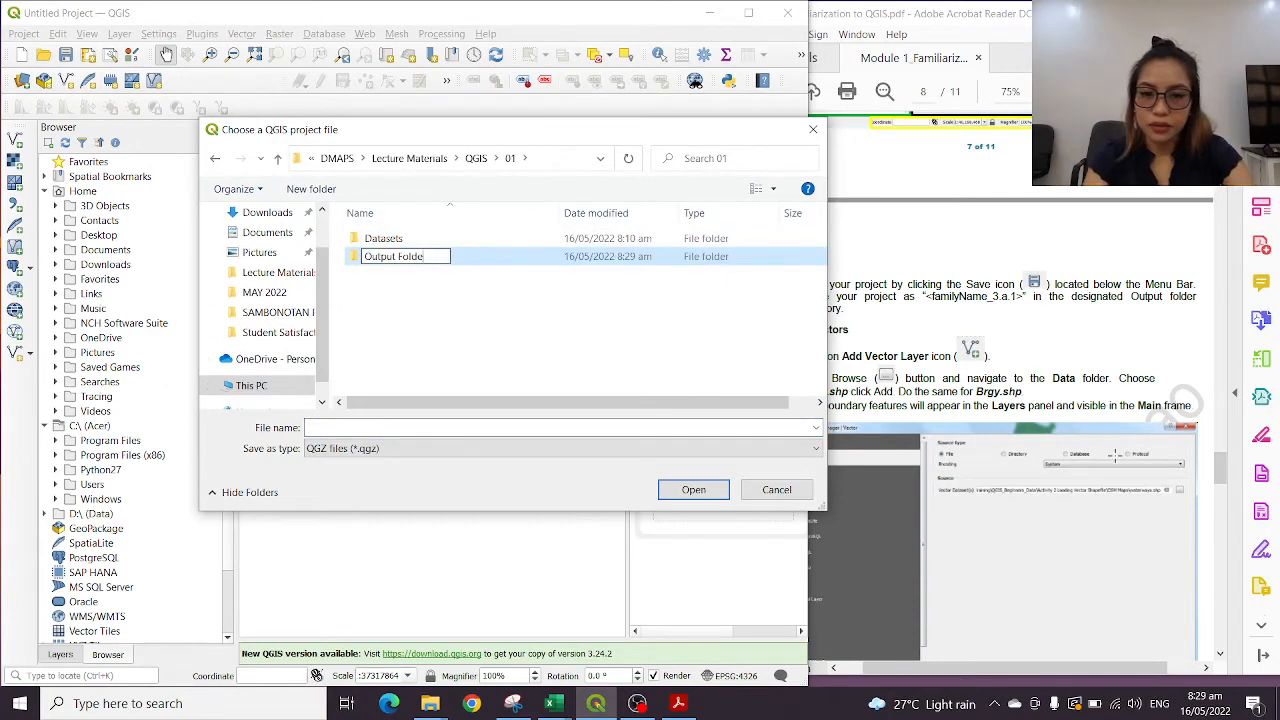
text(r)
key(Return)
key(Return)
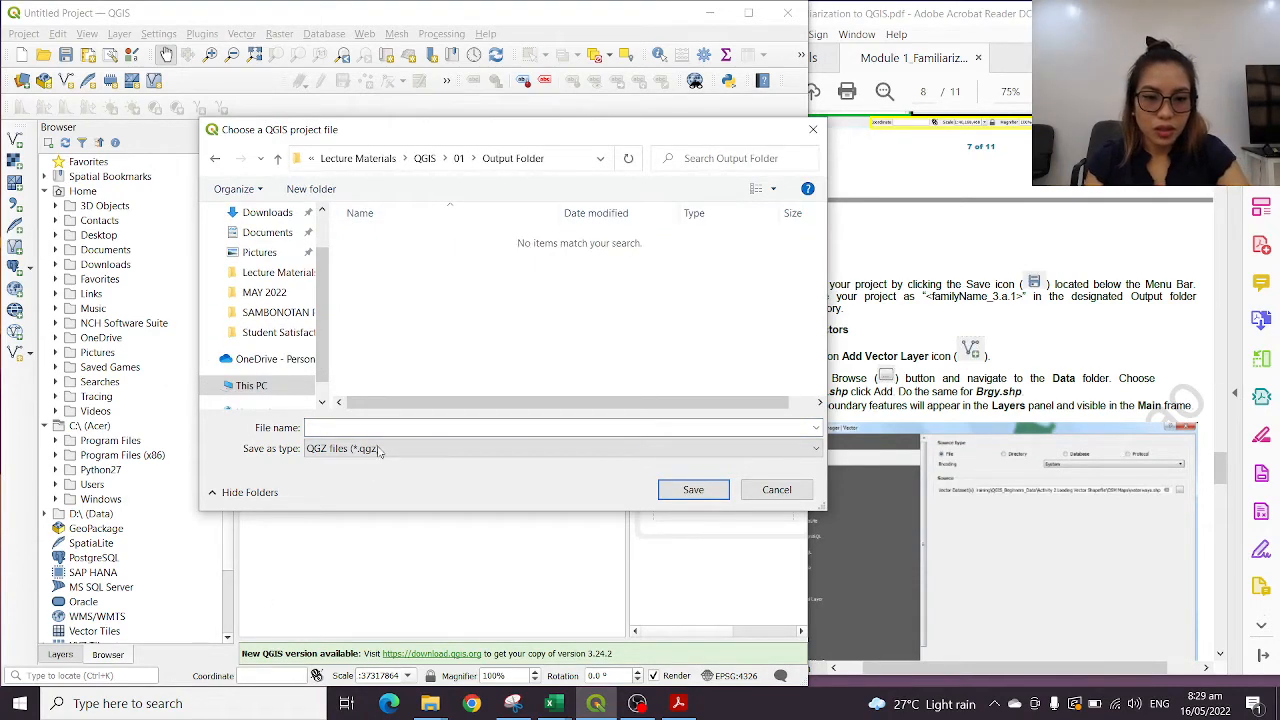
Save the project as SMSA_1 in Output Folder and open it from the recent projects
click(399, 426)
text(SMSA)
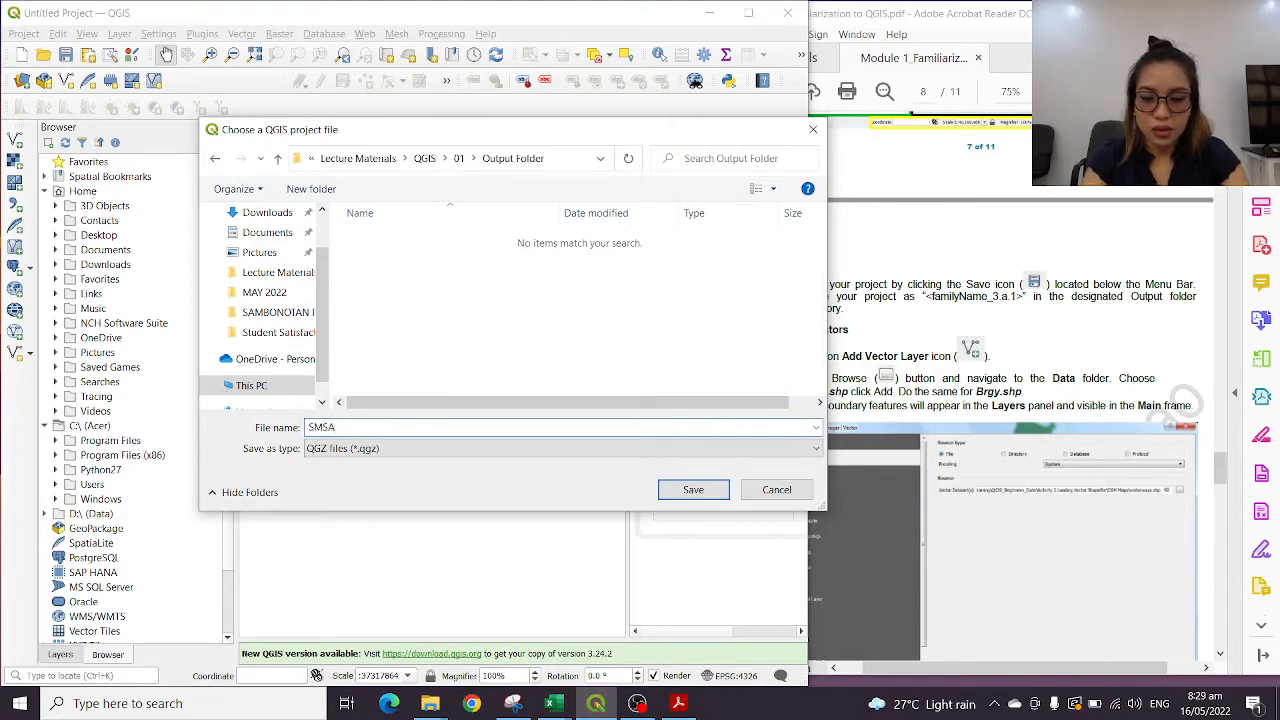
text(_1)
key(Return)
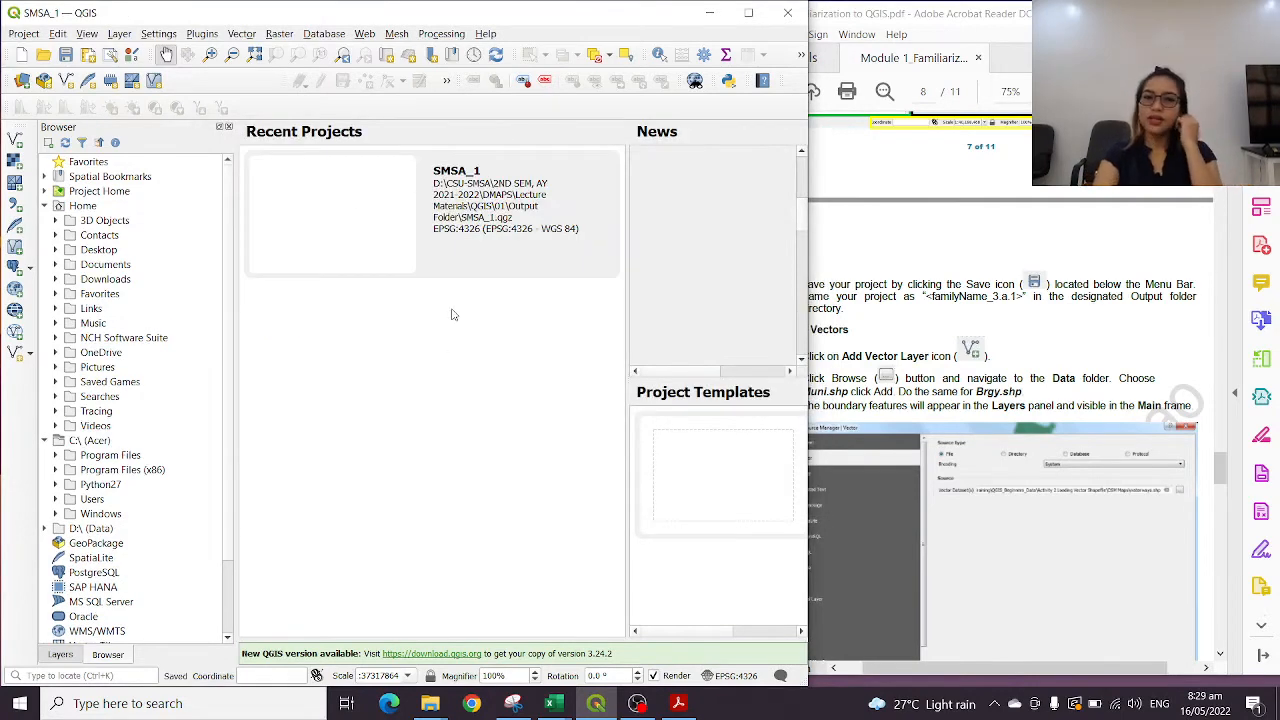
double_click(485, 242)
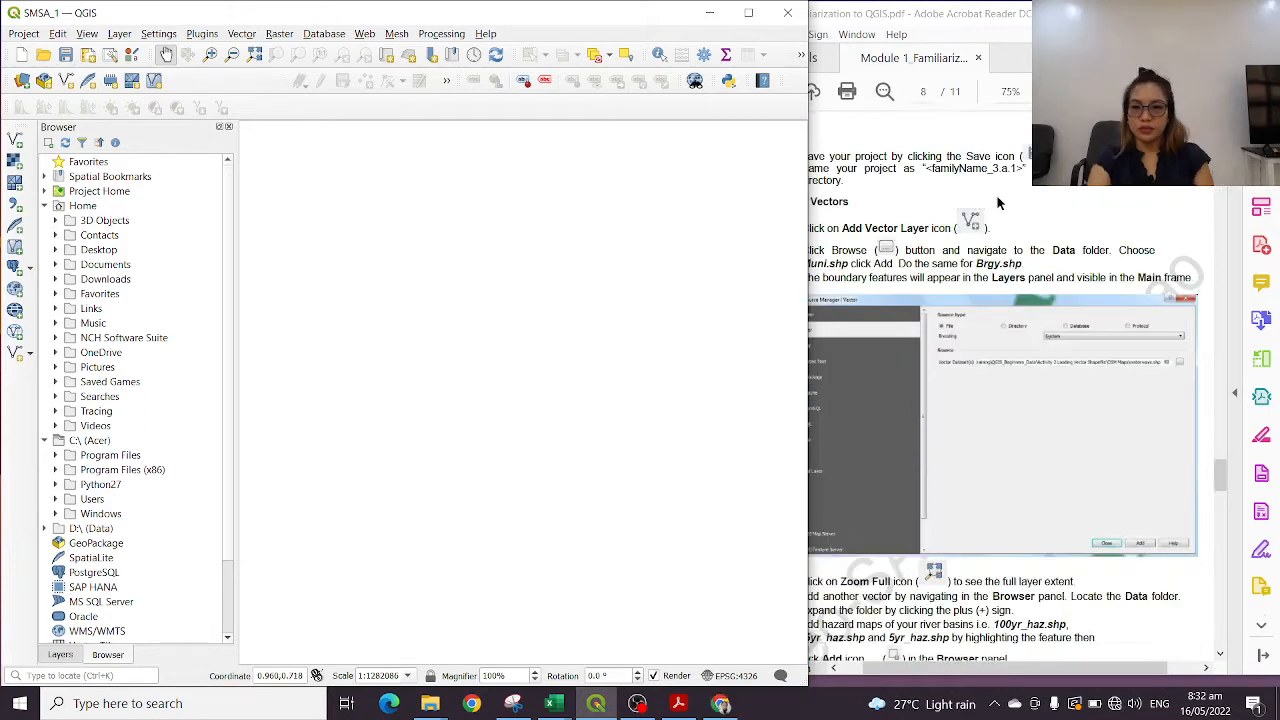
Switch to the module PDF and read the Loading Vectors instructions on page 8
click(997, 203)
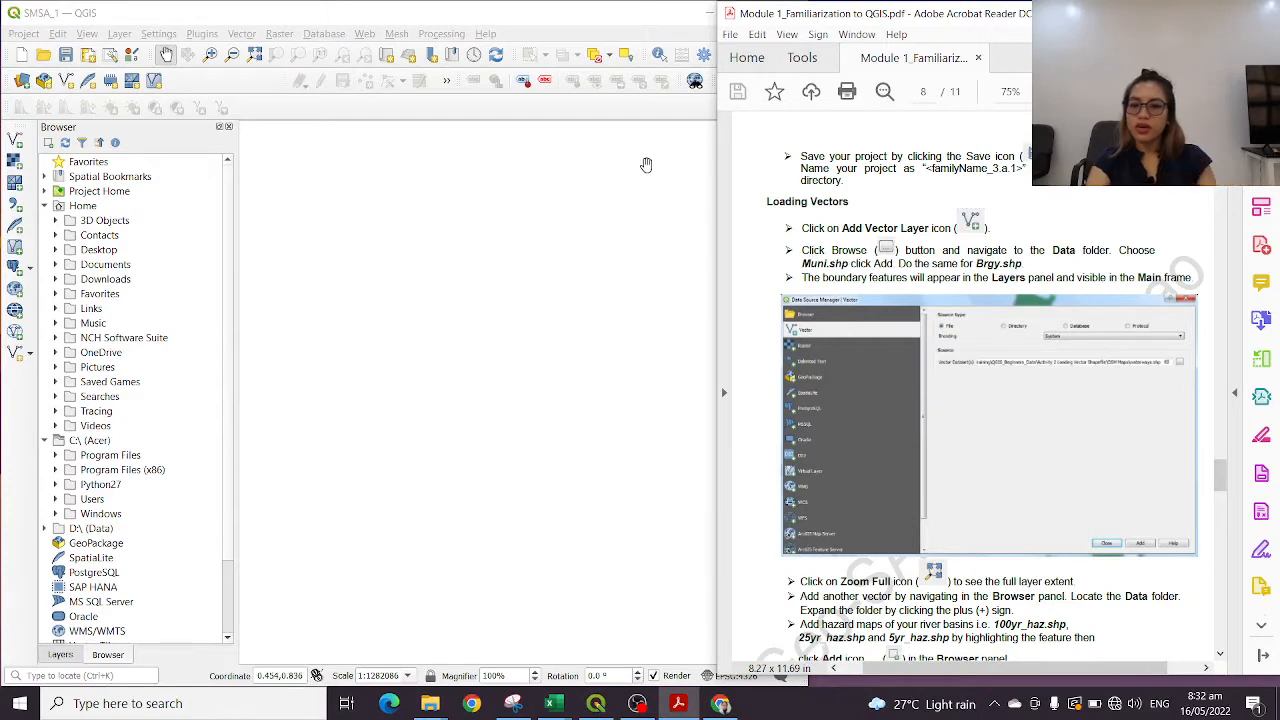
scroll(944, 380, down, 3)
scroll(944, 250, up, 4)
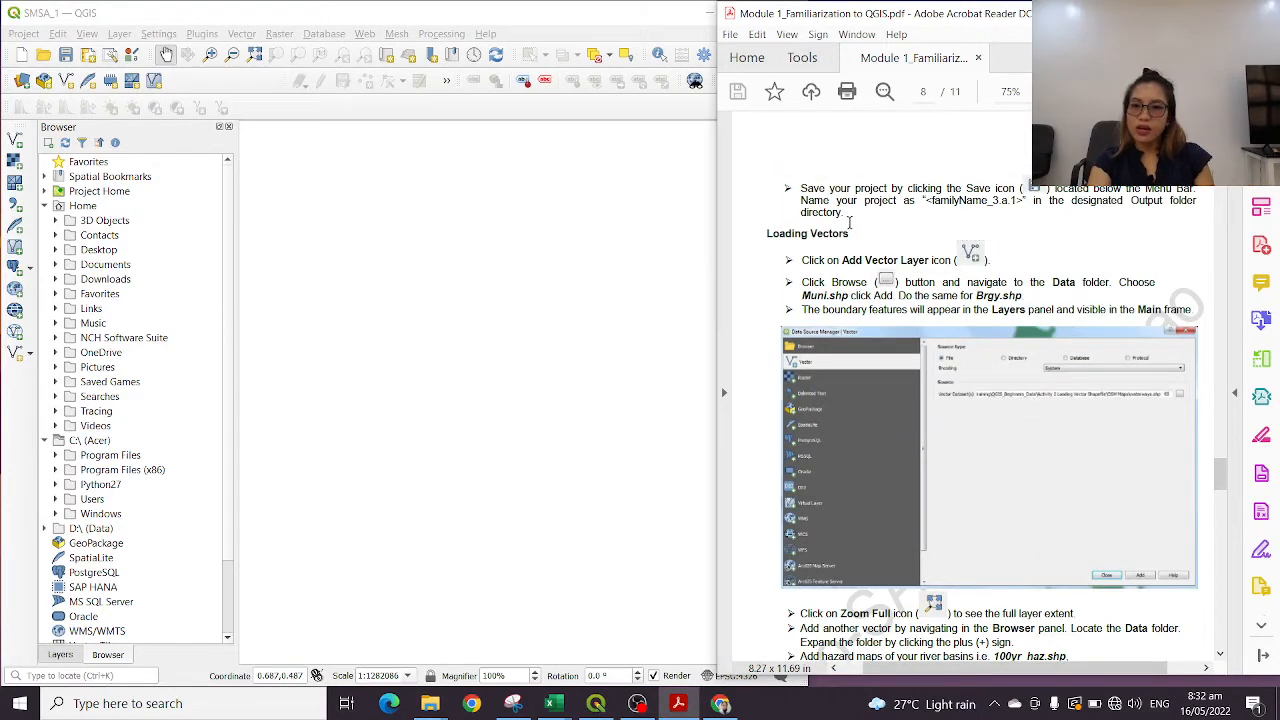
scroll(940, 255, down, 1)
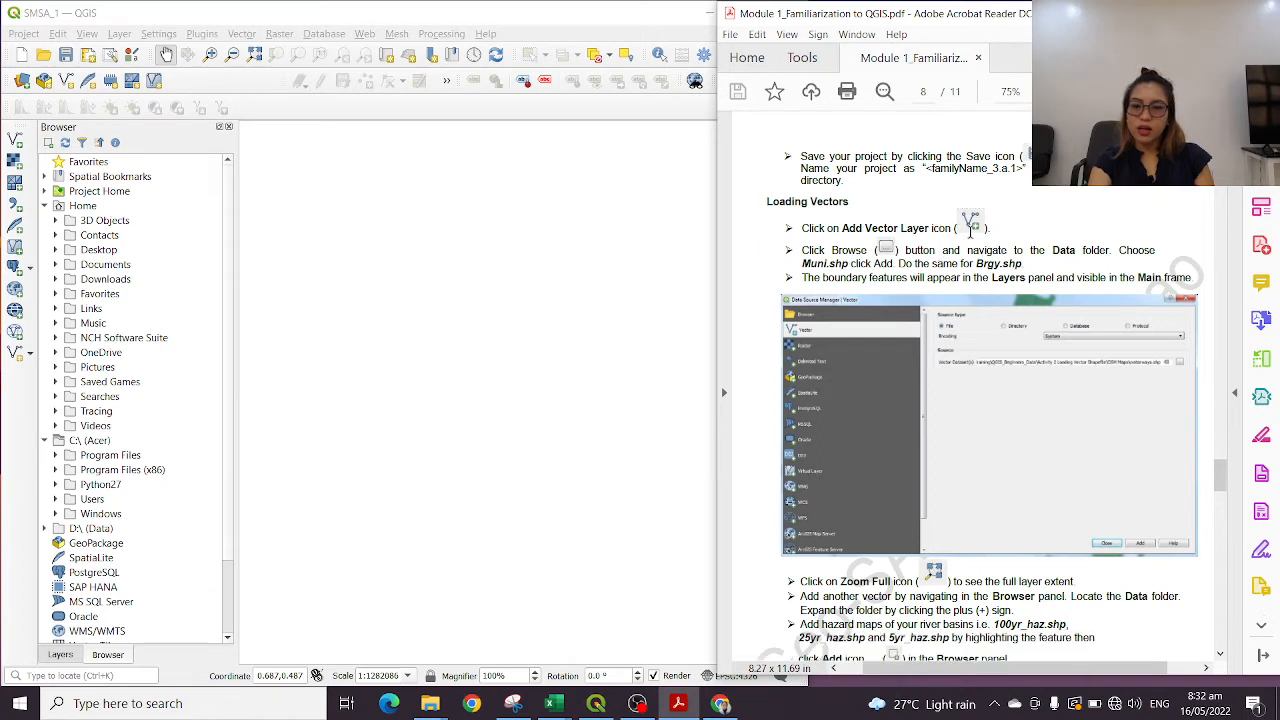
scroll(918, 236, down, 1)
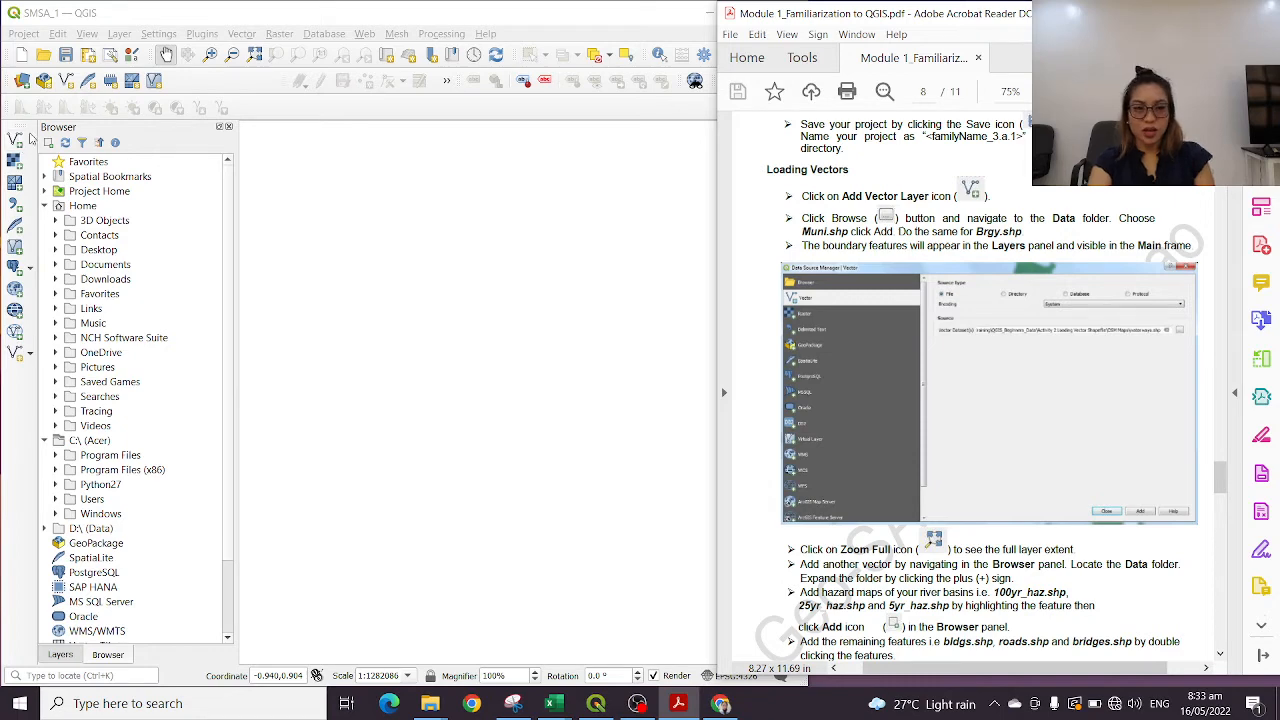
Start adding a vector layer in QGIS and limit the dataset file selection to ESRI Shapefiles
click(15, 142)
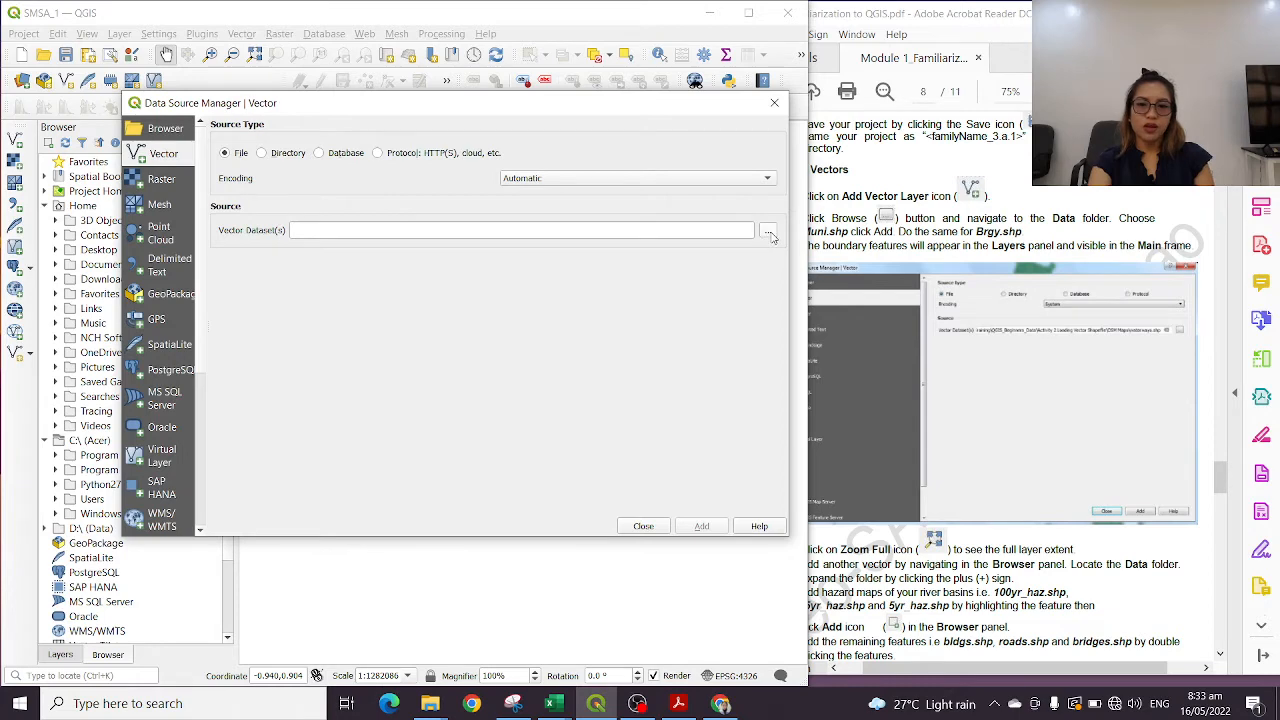
click(767, 232)
click(725, 462)
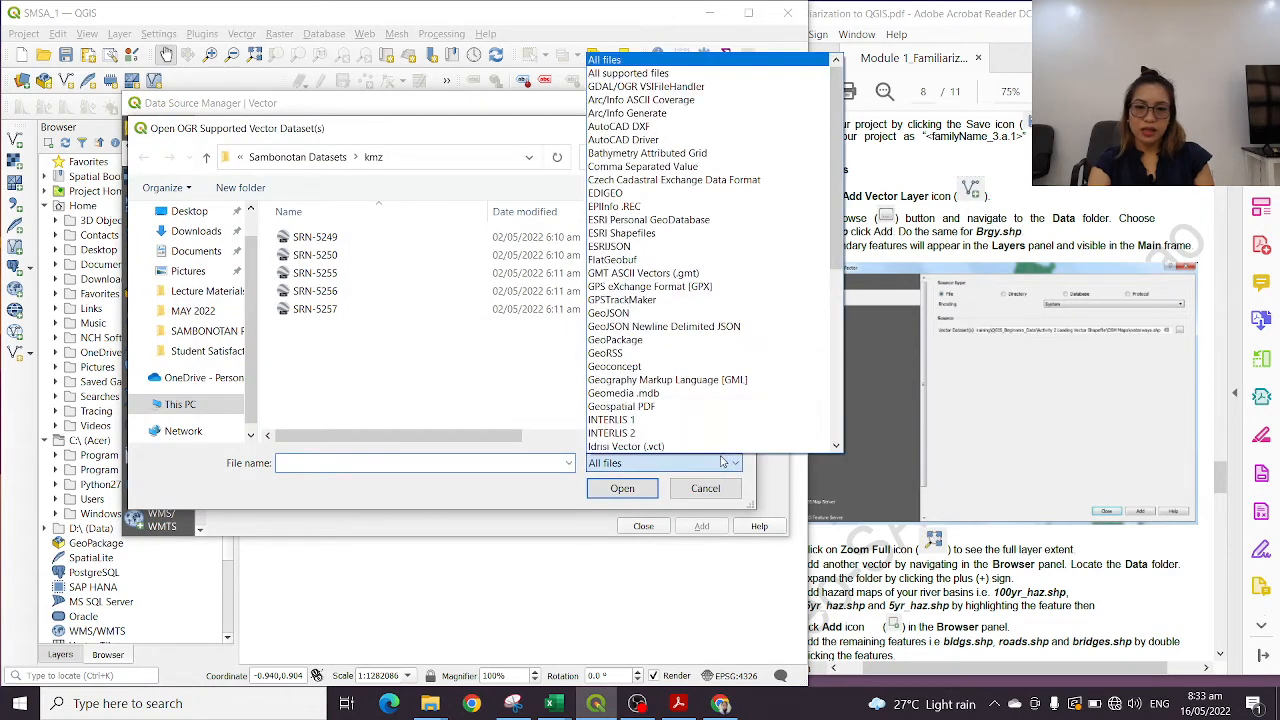
scroll(688, 160, down, 8)
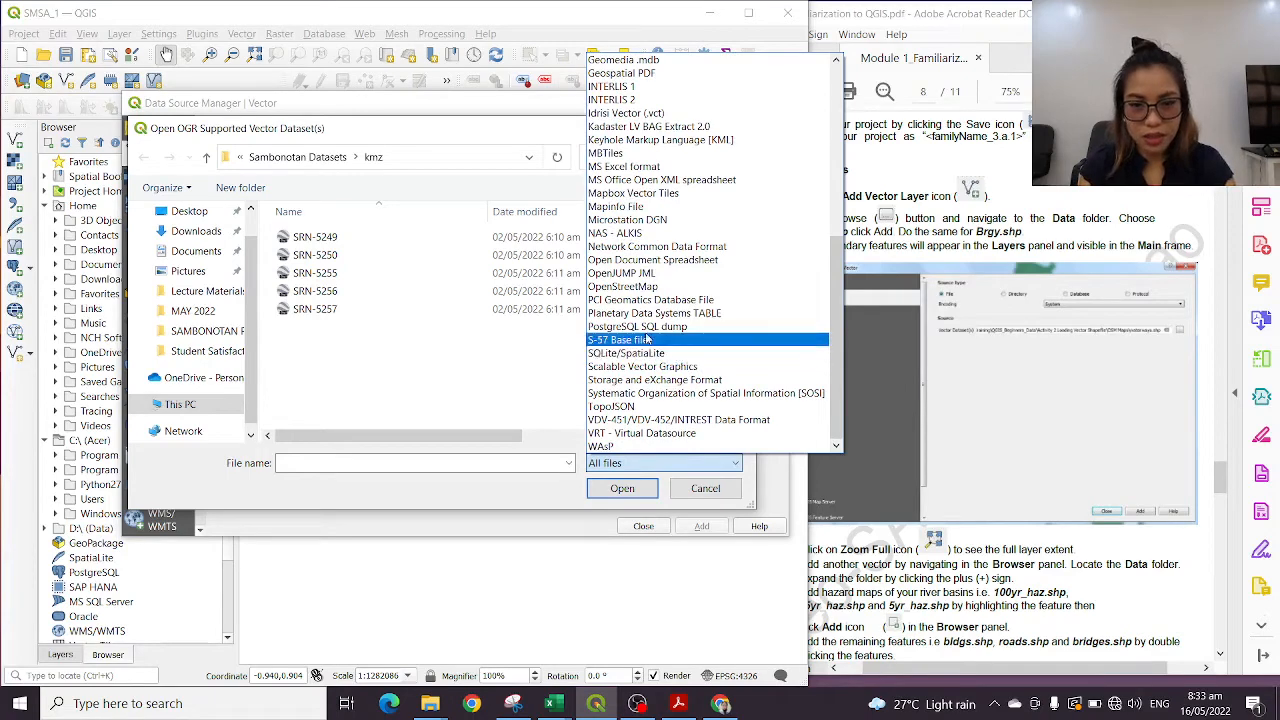
scroll(674, 300, up, 6)
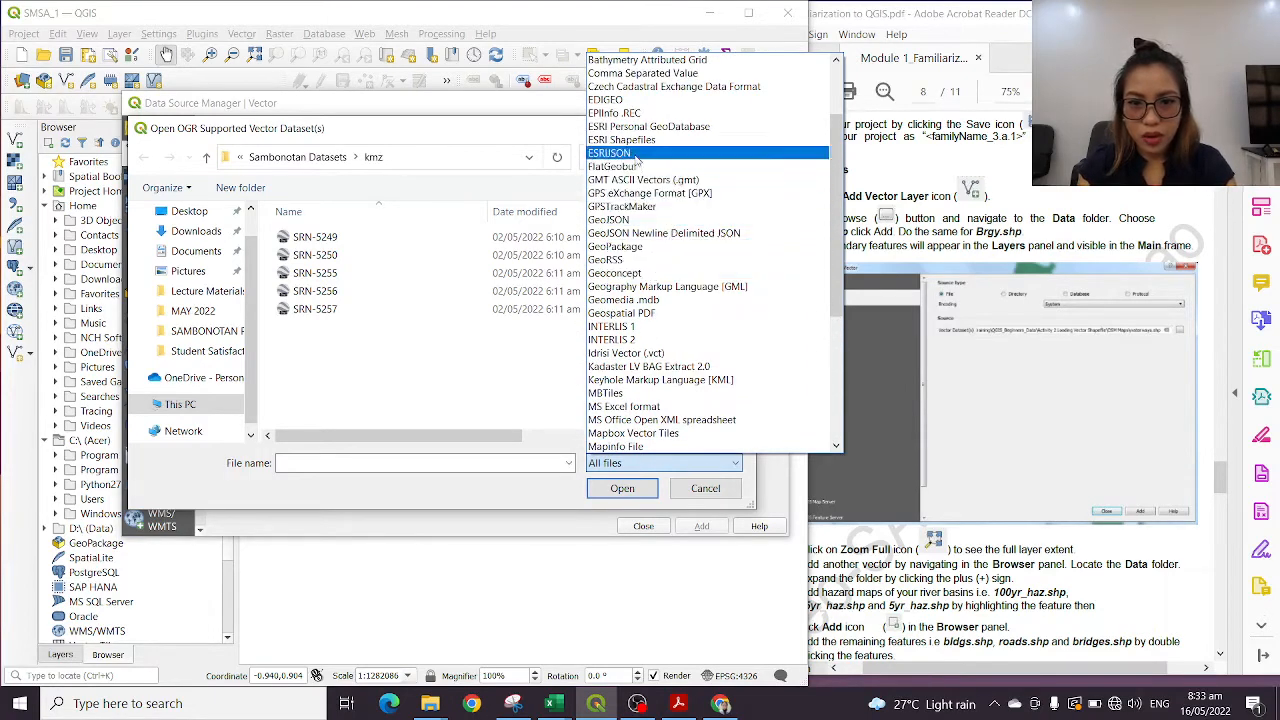
click(633, 145)
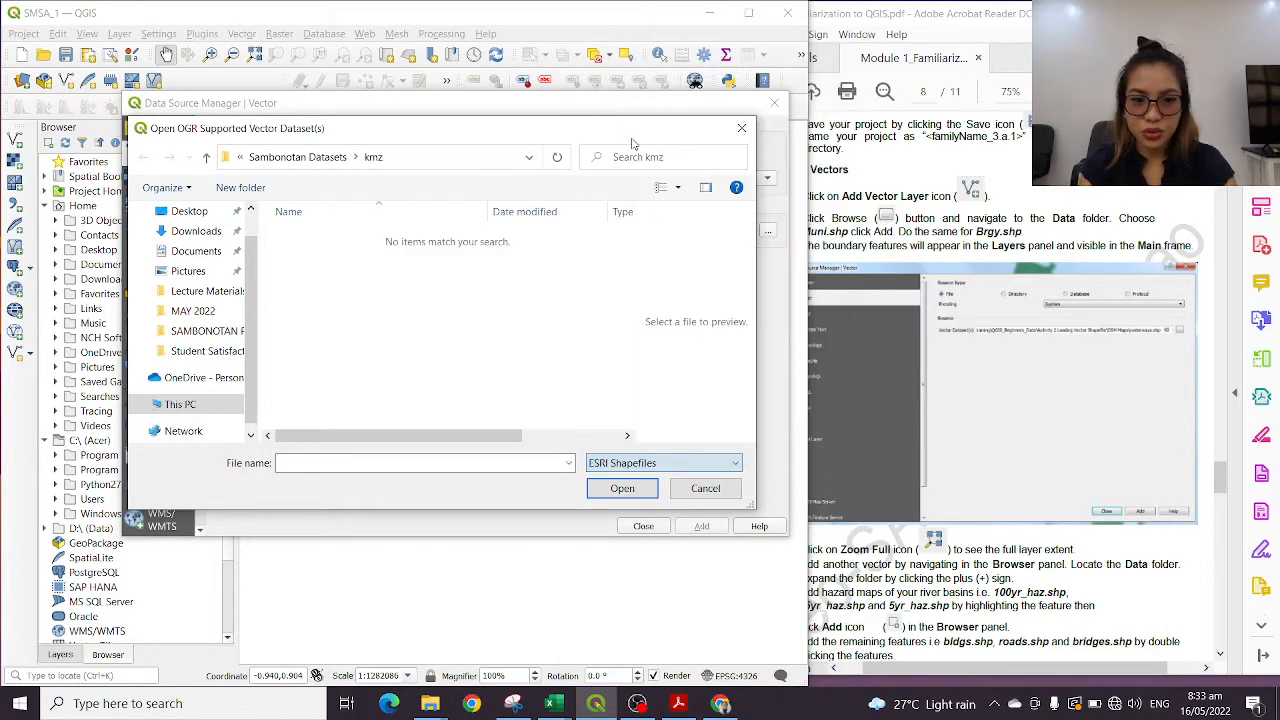
Browse to the Datasets folder in Lecture Materials > QGIS > 01 and select Bayugan_haz_5yr.shp
click(220, 292)
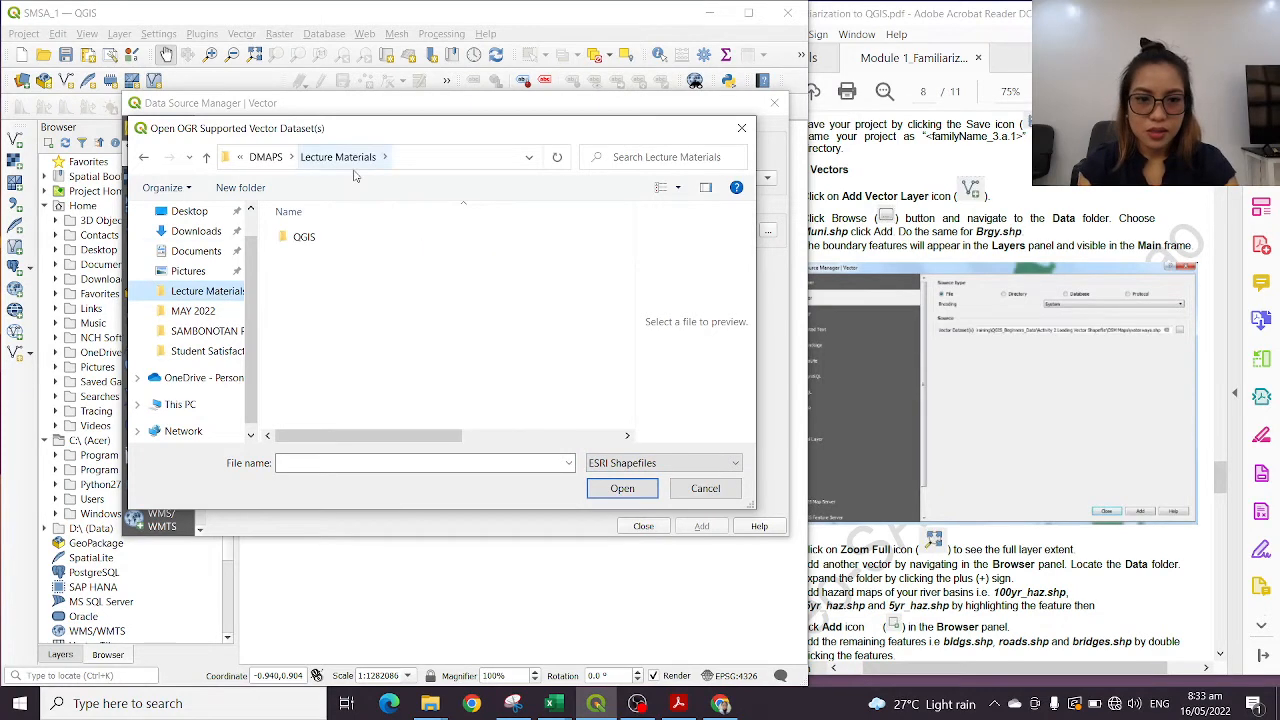
double_click(322, 238)
double_click(326, 243)
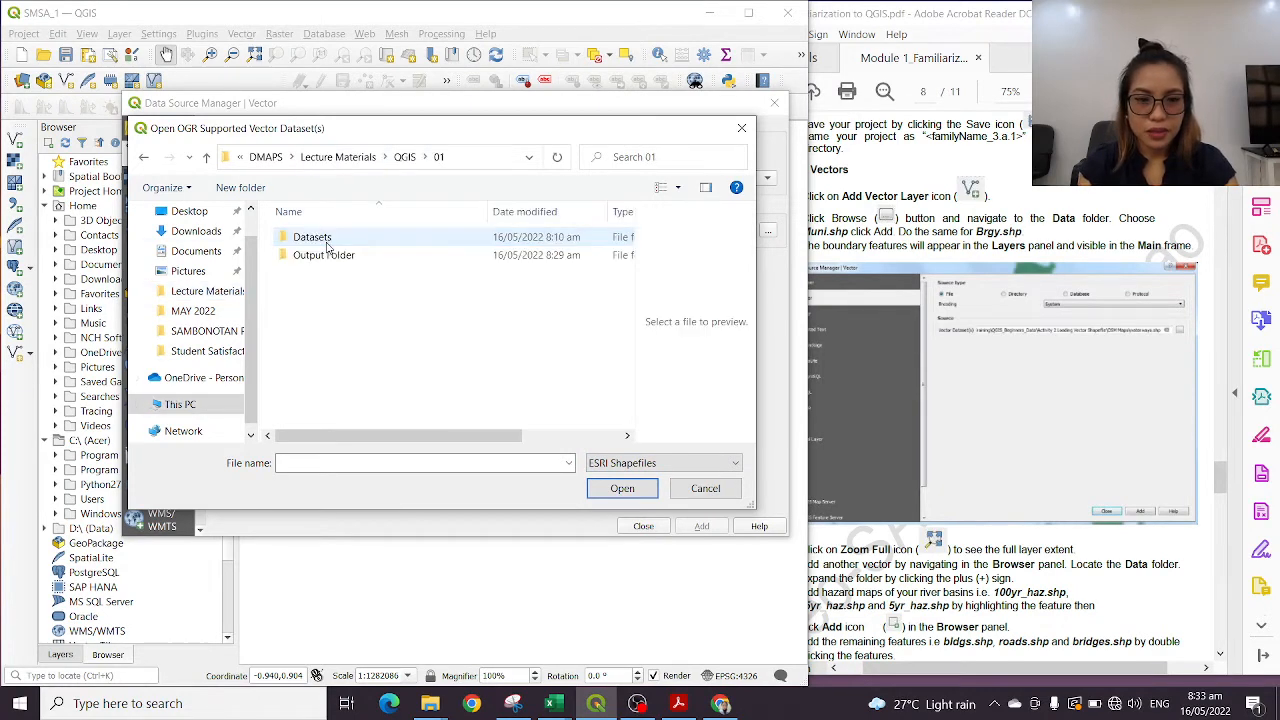
double_click(329, 245)
click(347, 240)
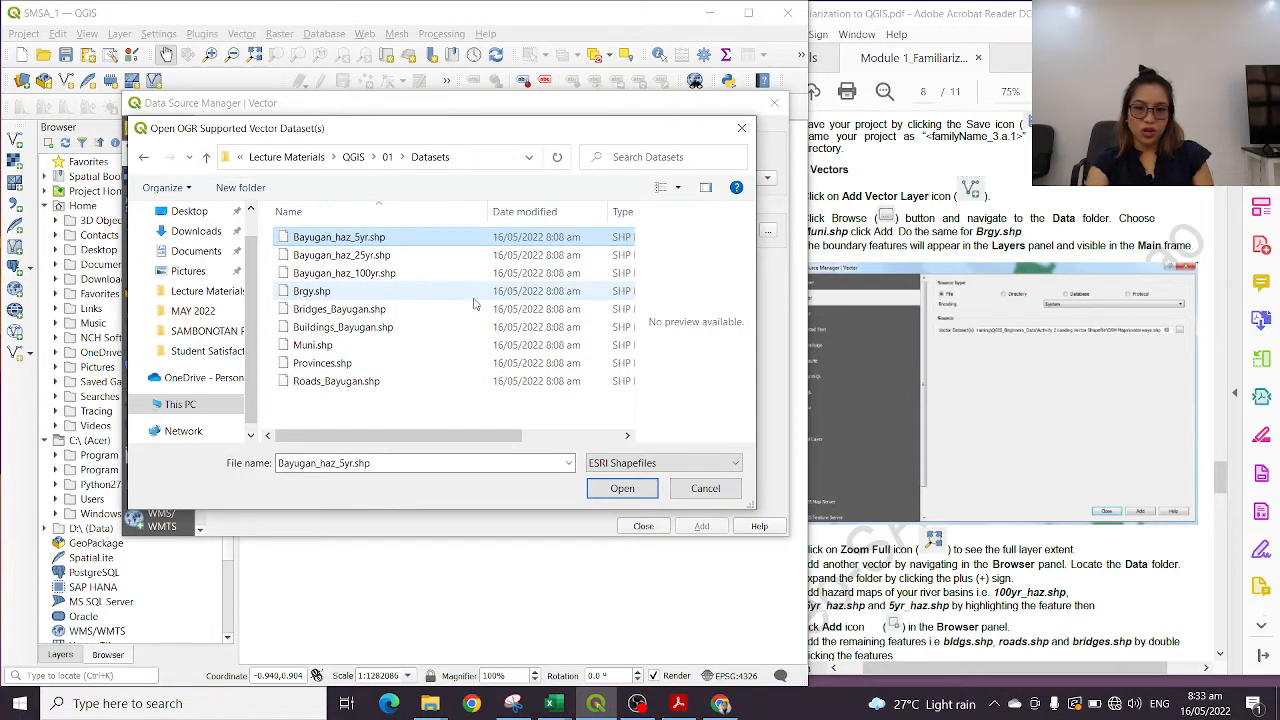
Switch to the module PDF and read the list of datasets used for the exercise on page 4
click(970, 375)
scroll(970, 375, up, 10)
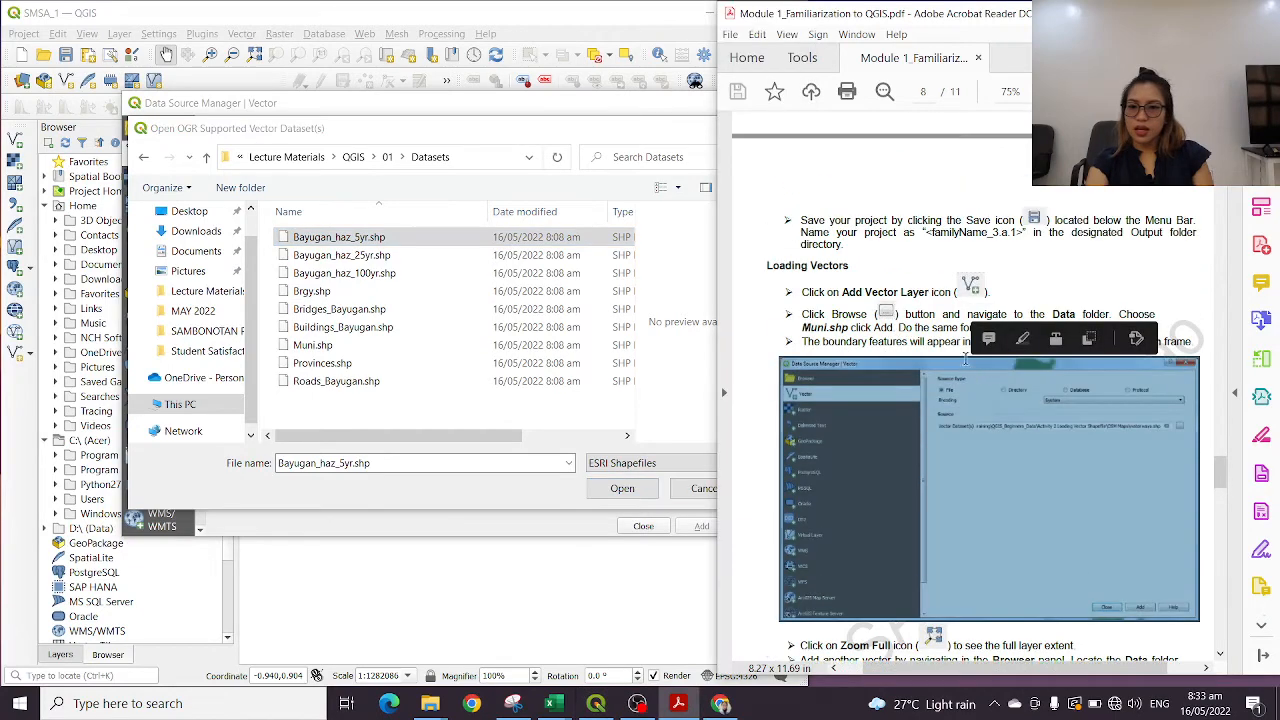
scroll(978, 318, up, 10)
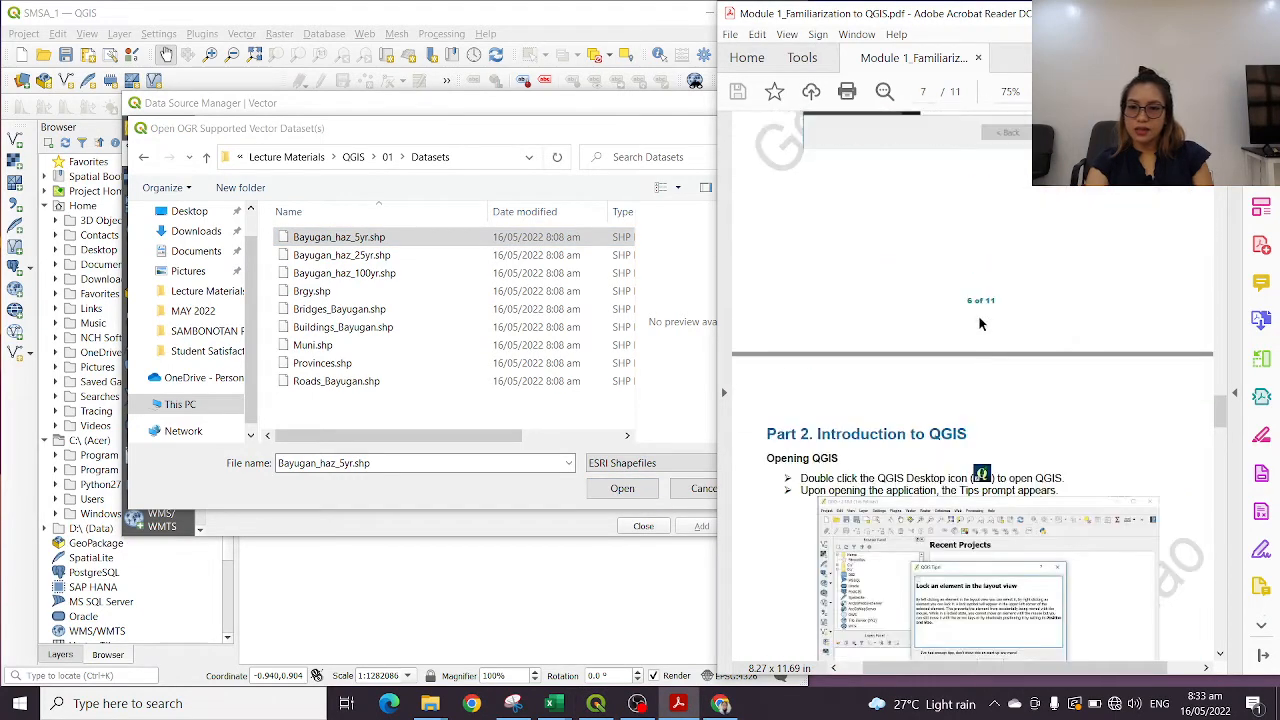
scroll(925, 347, up, 10)
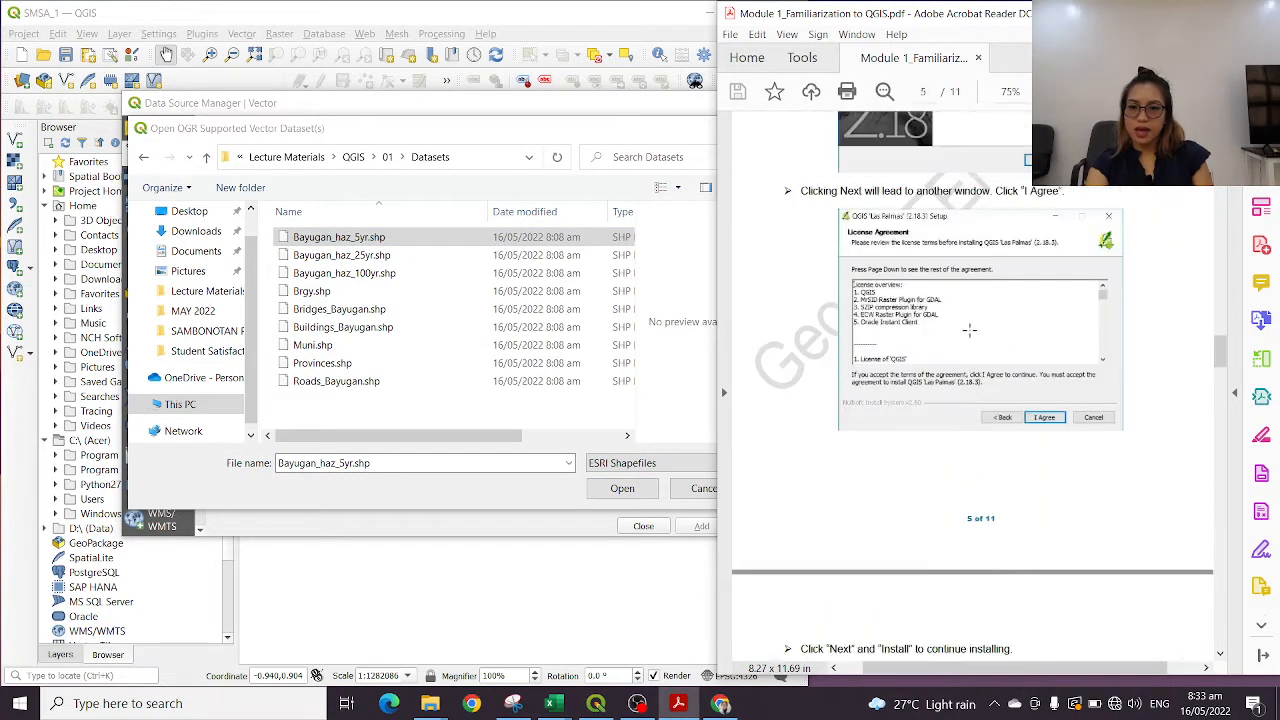
scroll(995, 312, up, 1)
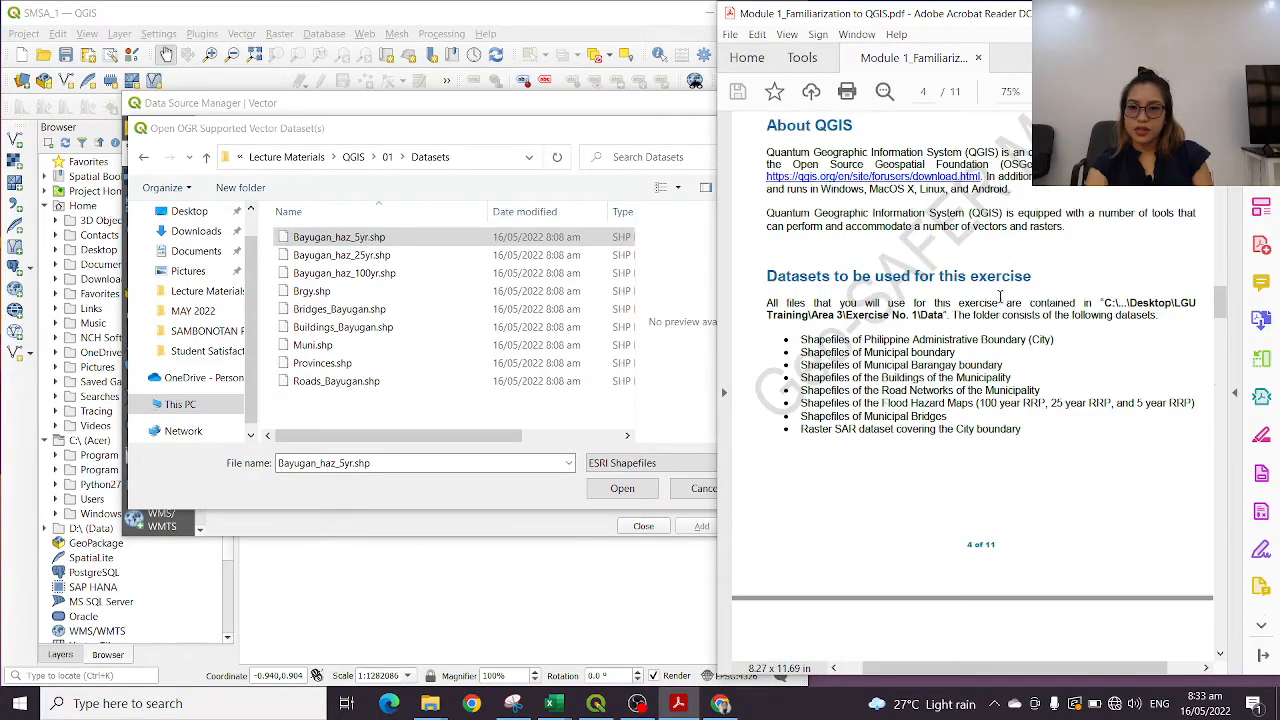
mouse_move(864, 340)
mouse_down()
mouse_move(905, 342)
mouse_move(1040, 402)
mouse_move(1040, 430)
mouse_up()
click(928, 382)
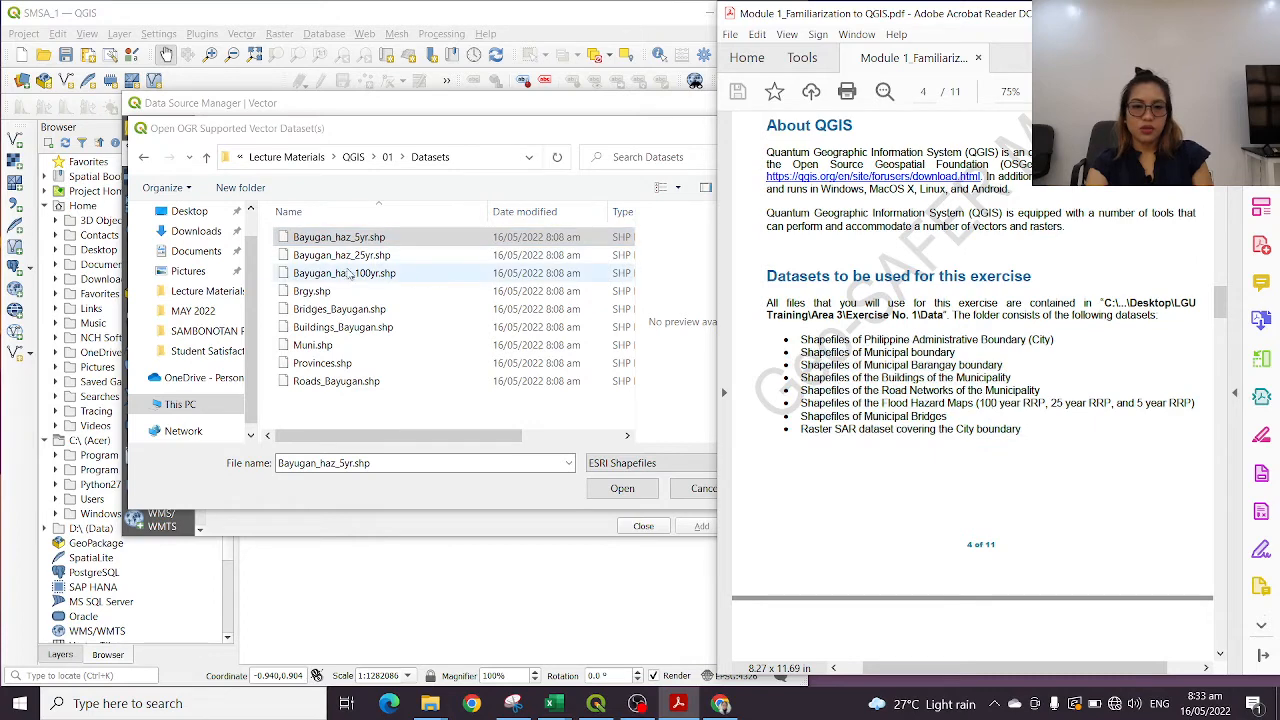
Return to the QGIS dataset selection, show all files in the Datasets folder and widen the file list to reveal the type column
click(646, 463)
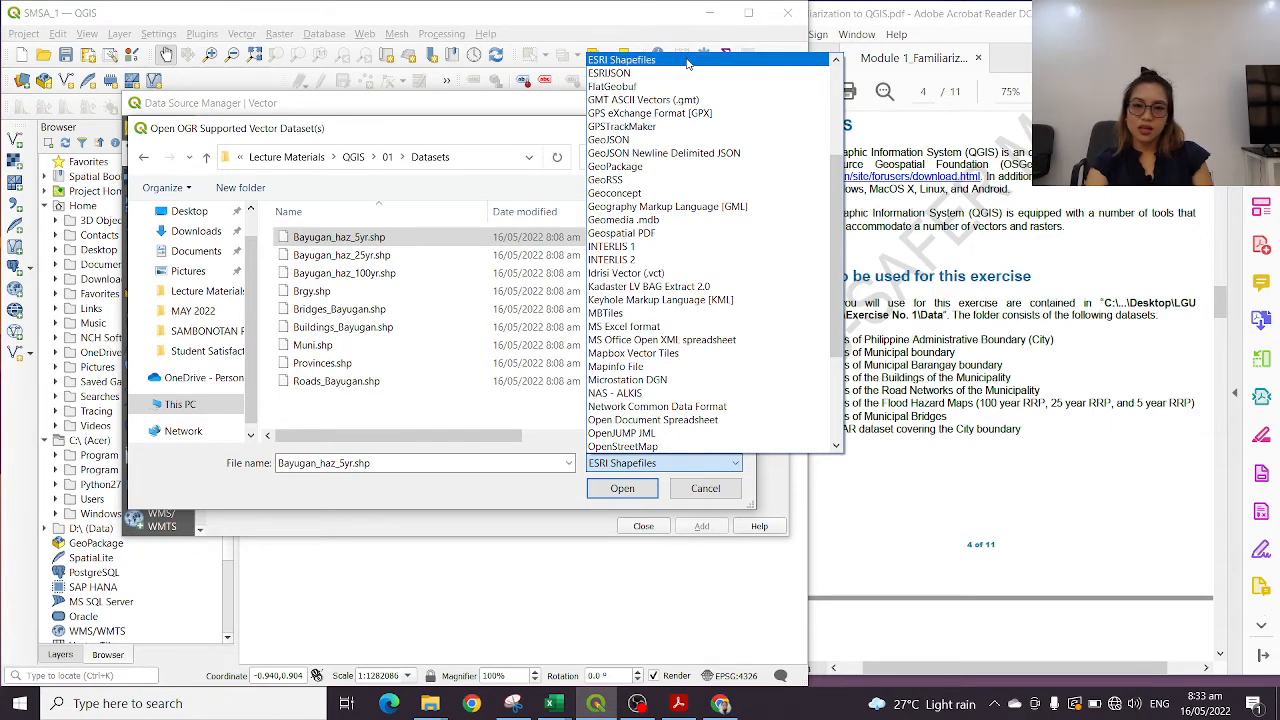
click(648, 464)
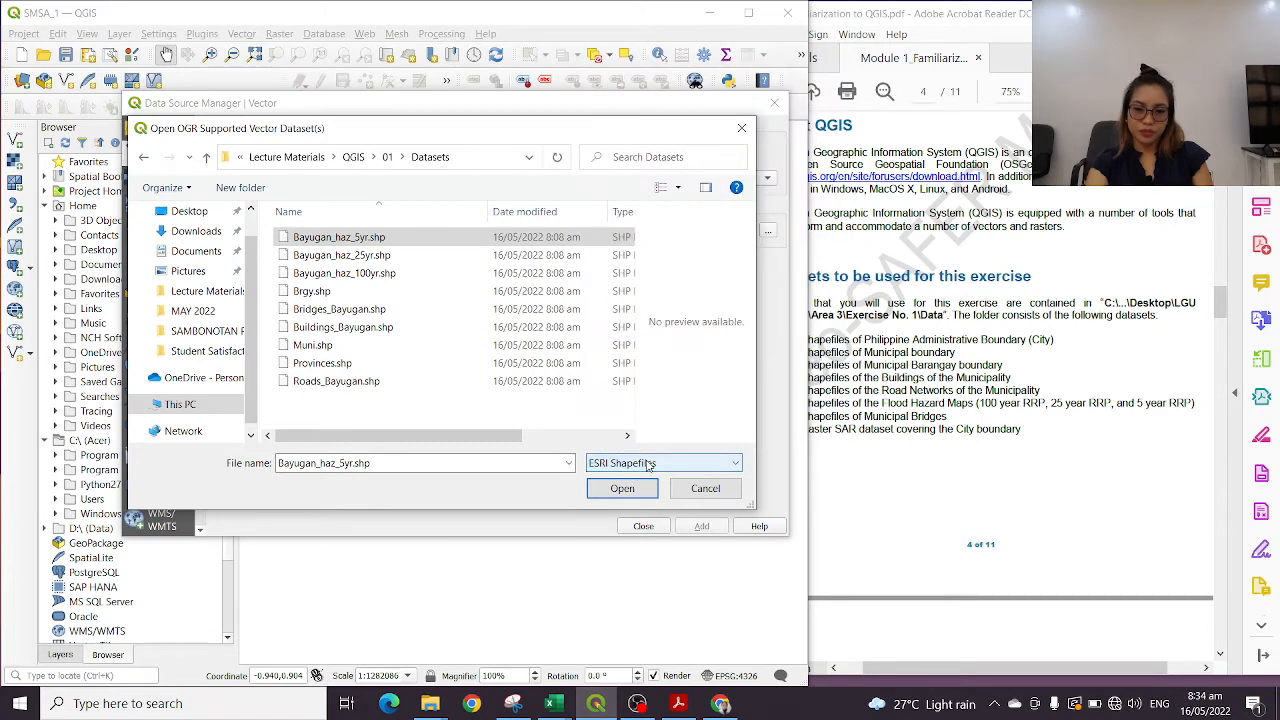
click(648, 464)
scroll(682, 180, up, 5)
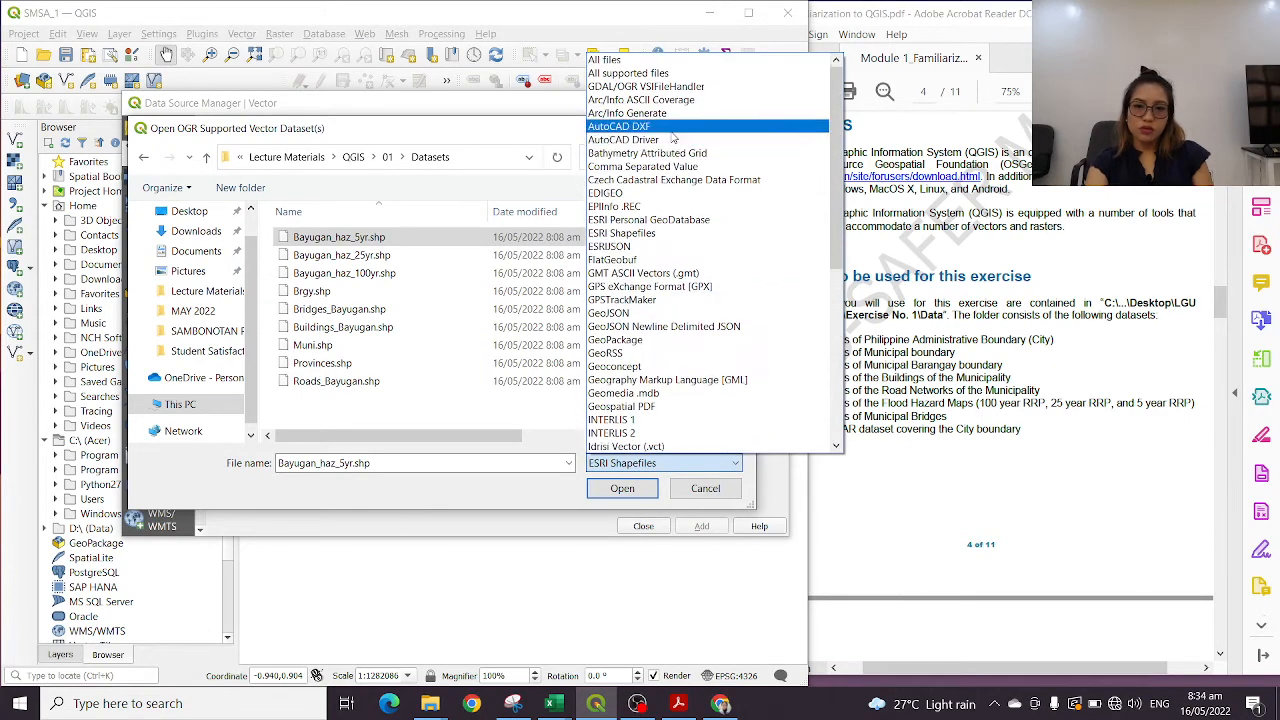
click(633, 63)
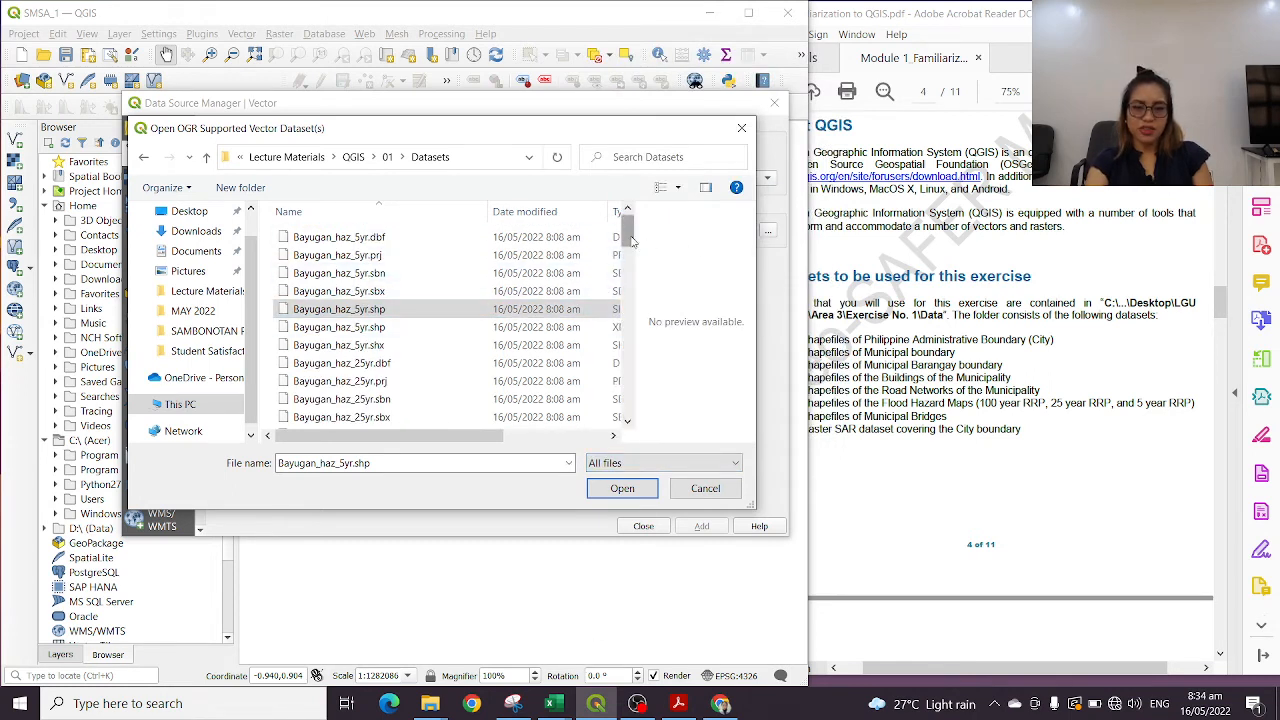
drag(633, 240, 666, 236)
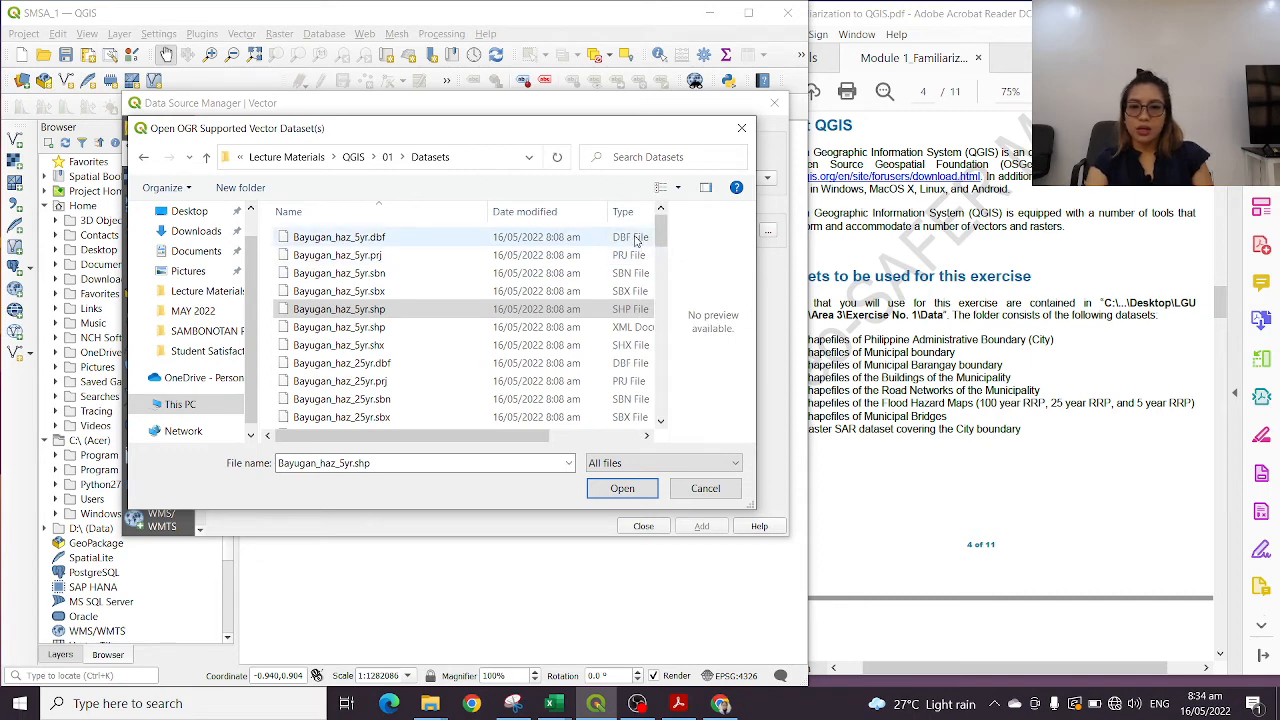
Examine the types of the component files that make up the Bayugan_haz_5yr shapefile
click(636, 240)
click(631, 257)
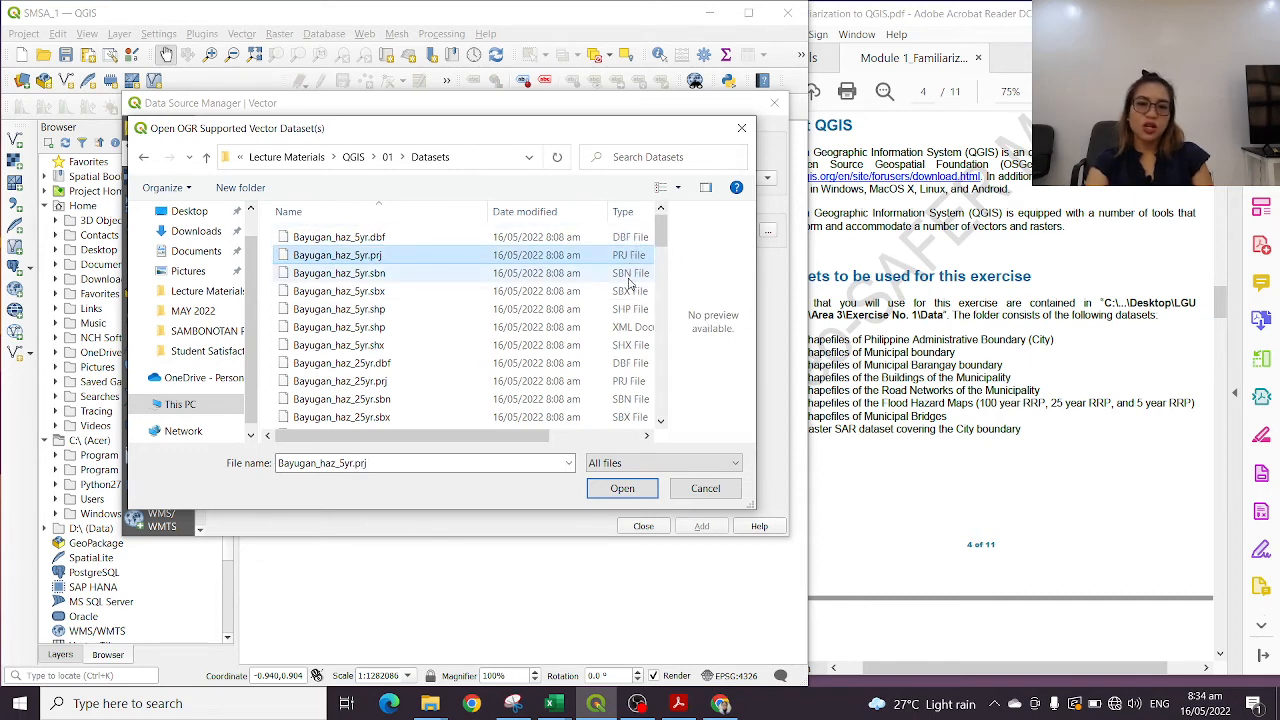
click(630, 276)
click(627, 293)
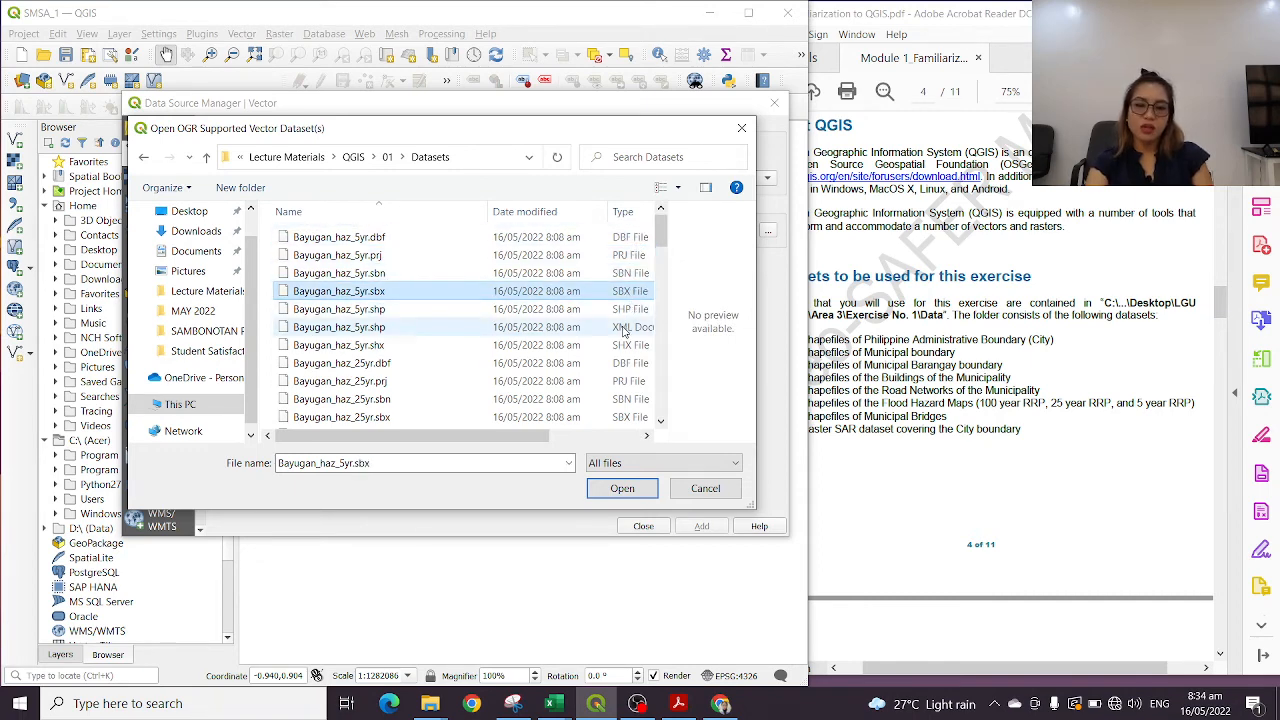
click(625, 328)
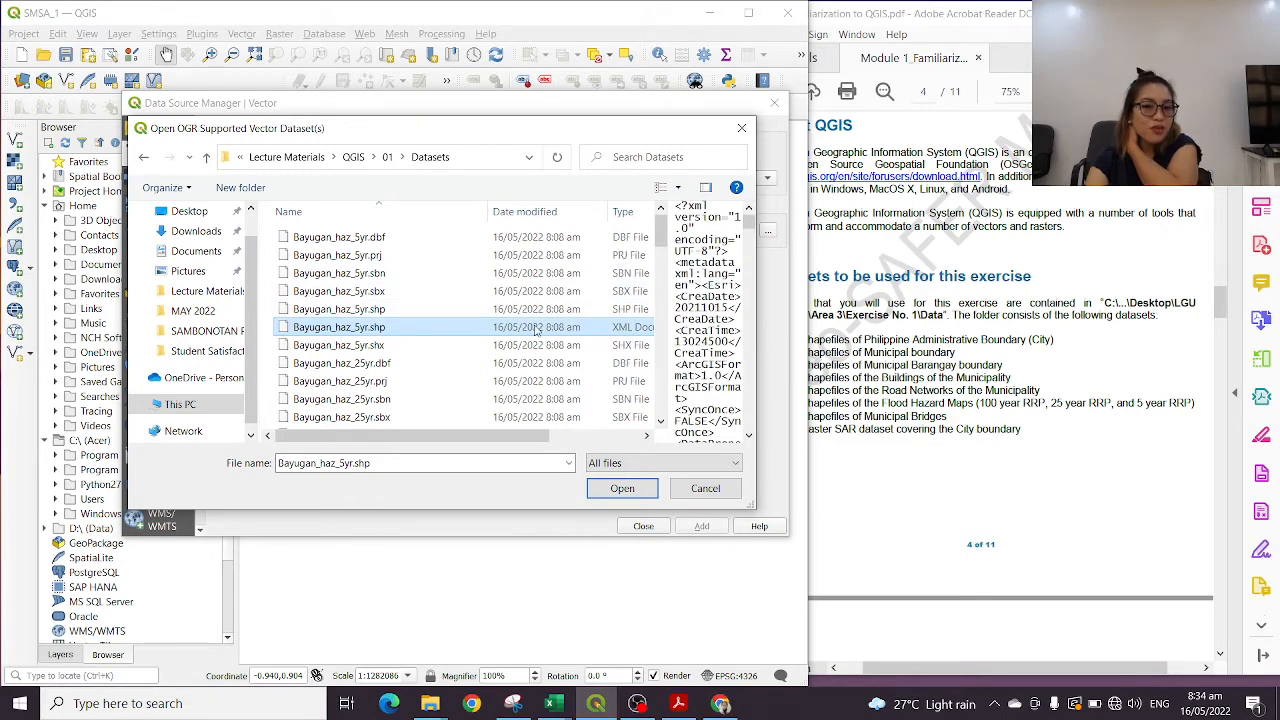
click(625, 349)
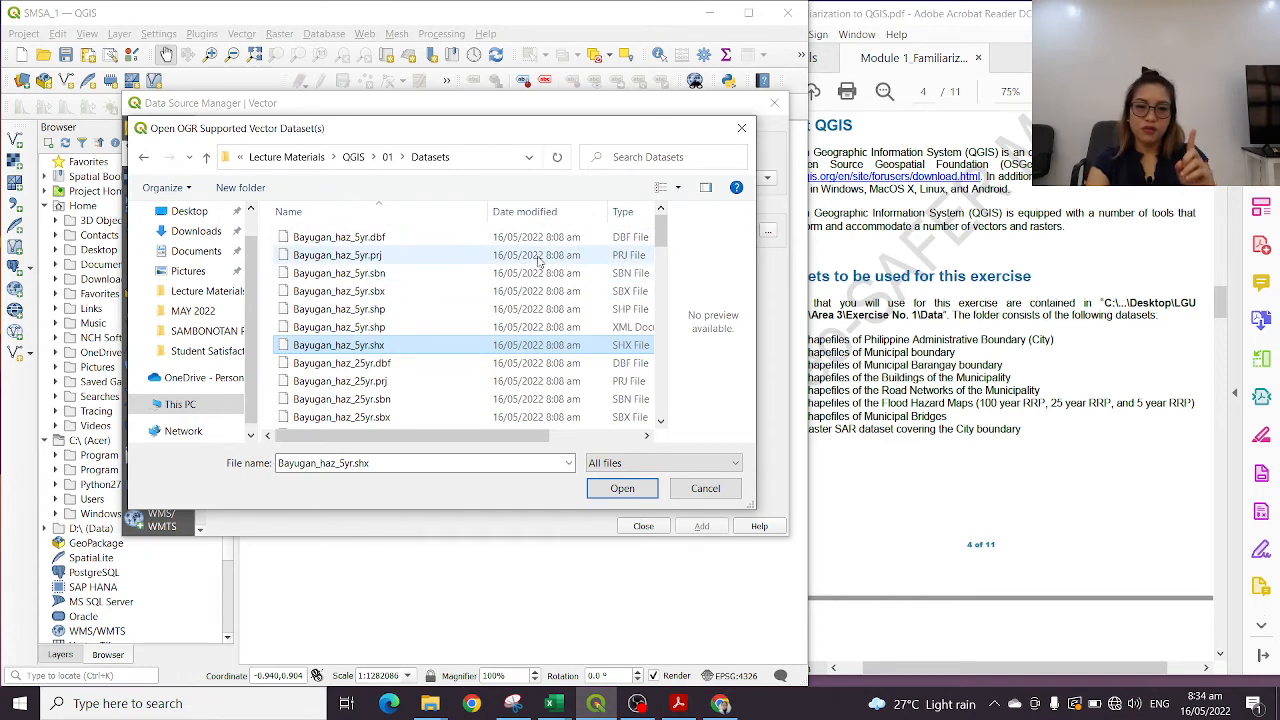
click(455, 238)
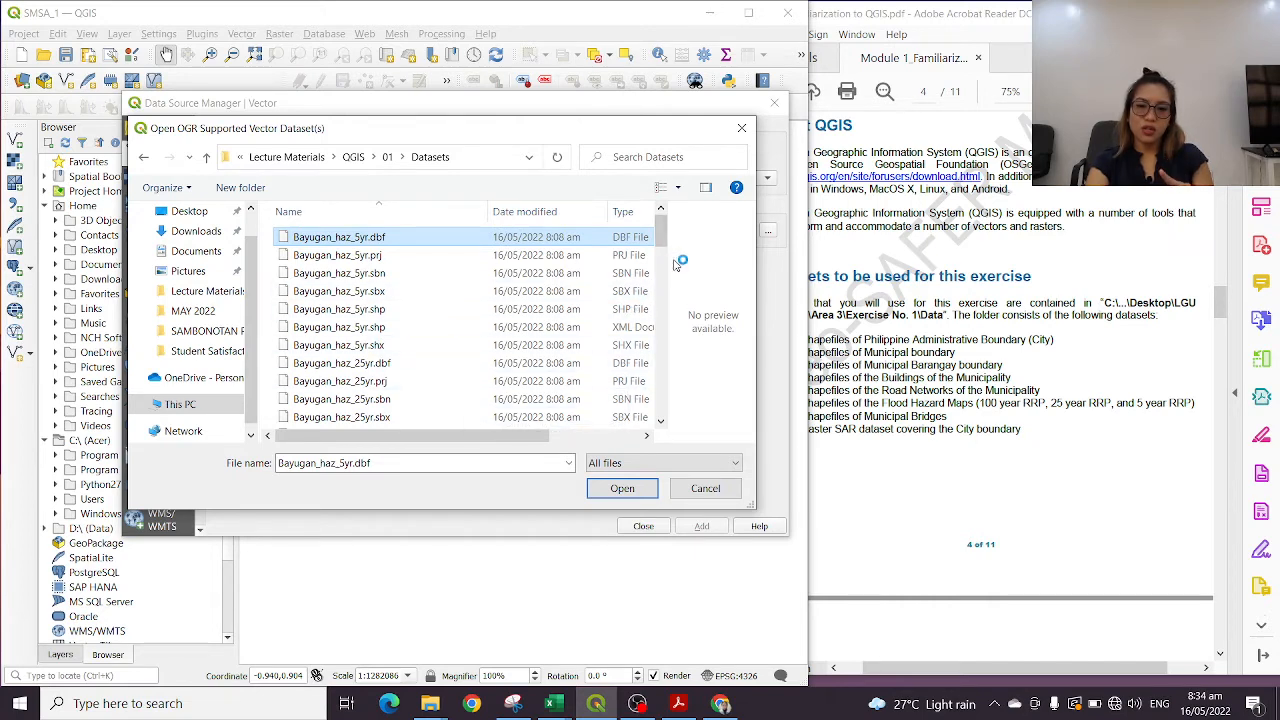
click(633, 310)
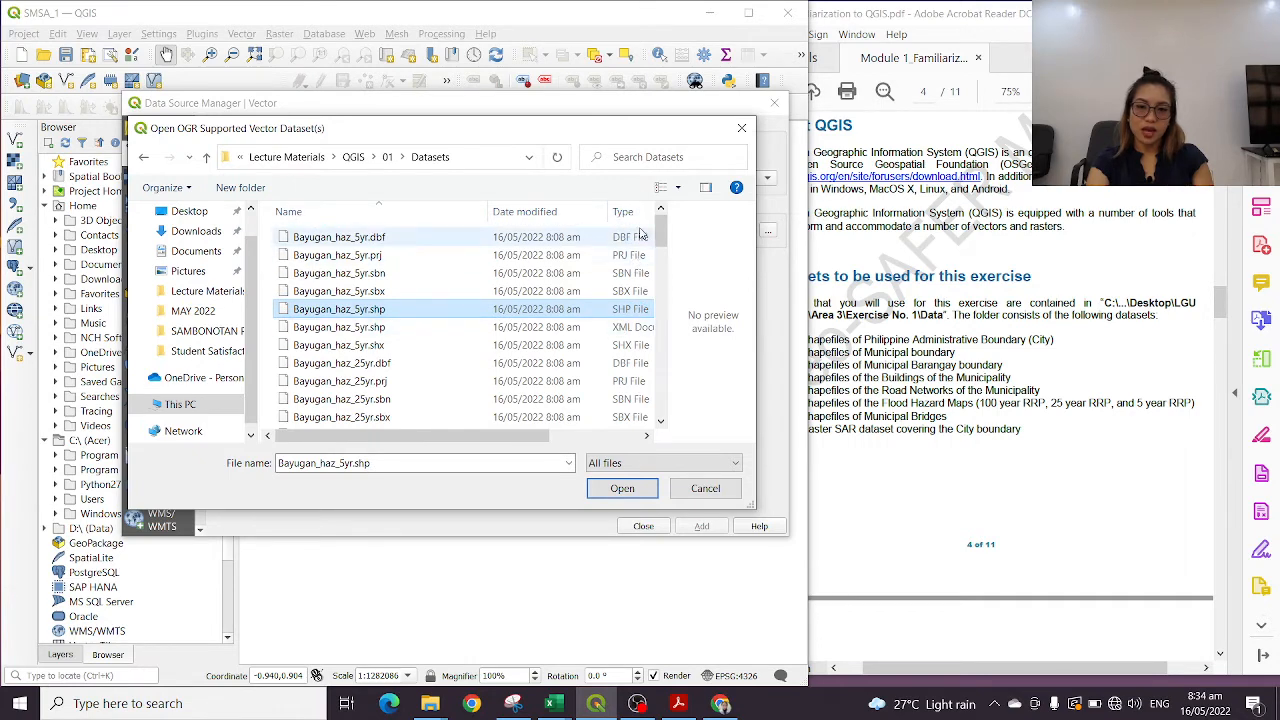
Limit the file list to ESRI Shapefiles again and select Bayugan_haz_5yr.shp
click(655, 462)
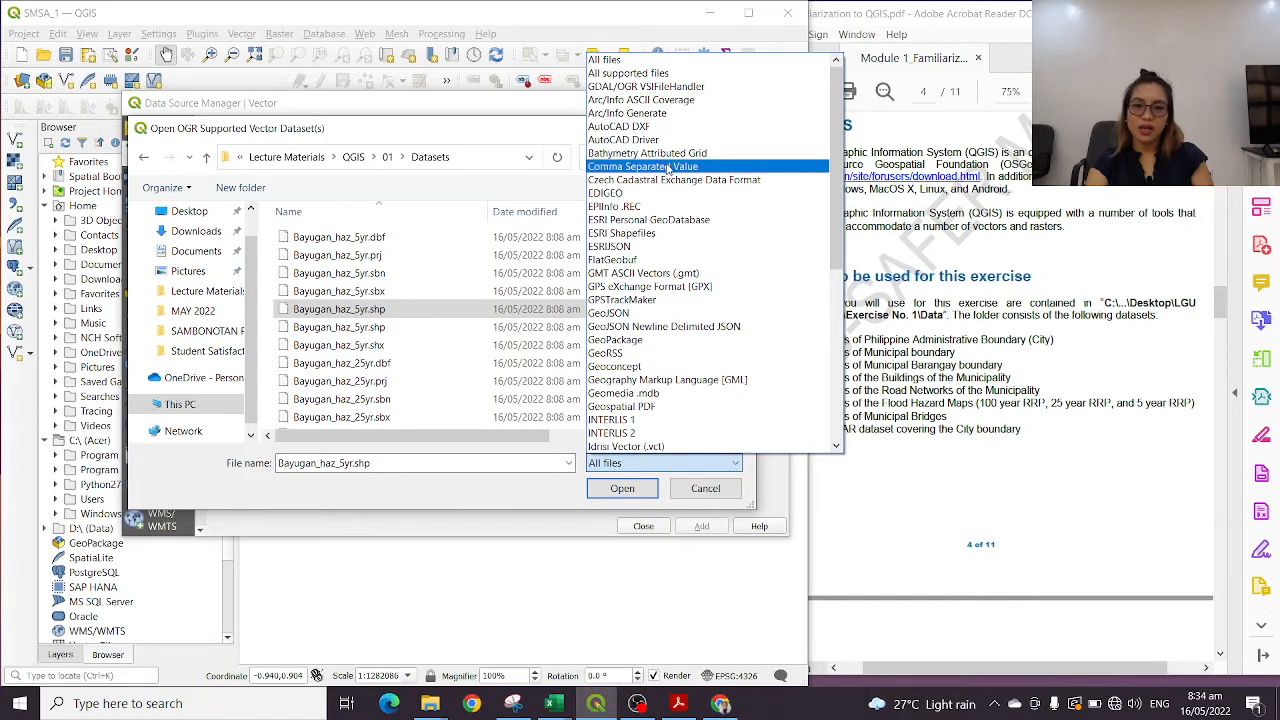
click(660, 233)
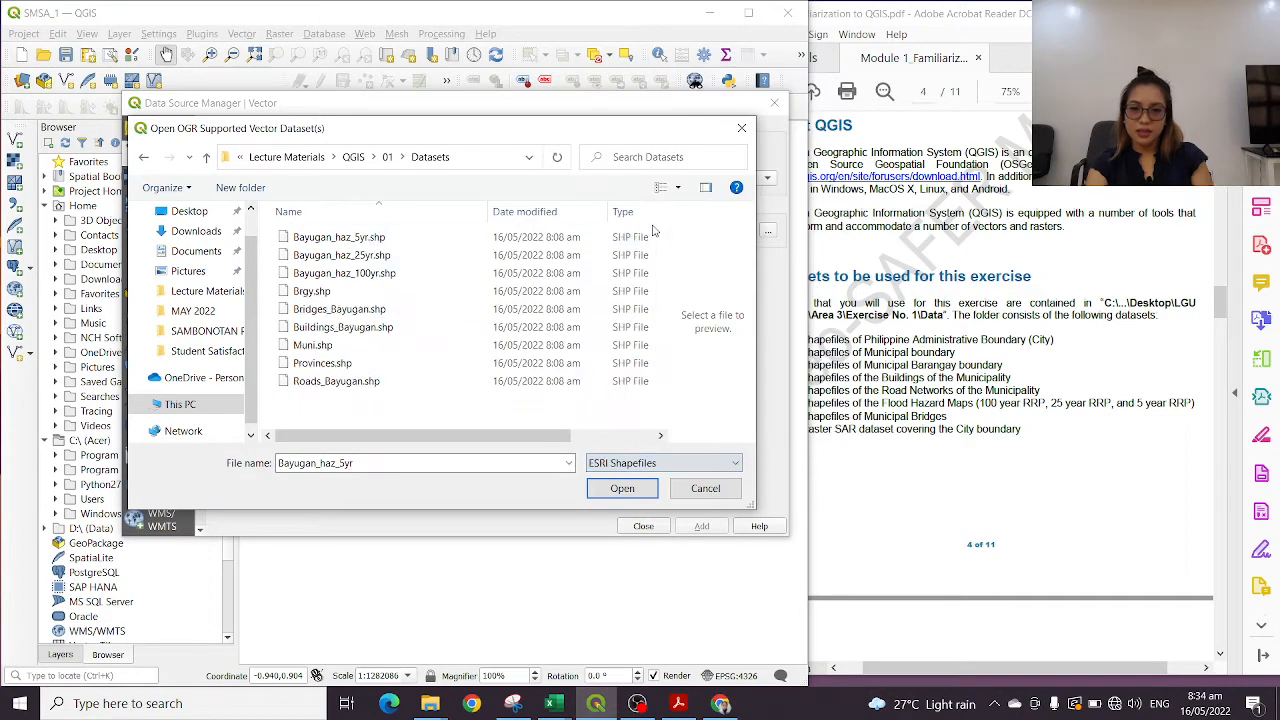
click(660, 463)
click(668, 462)
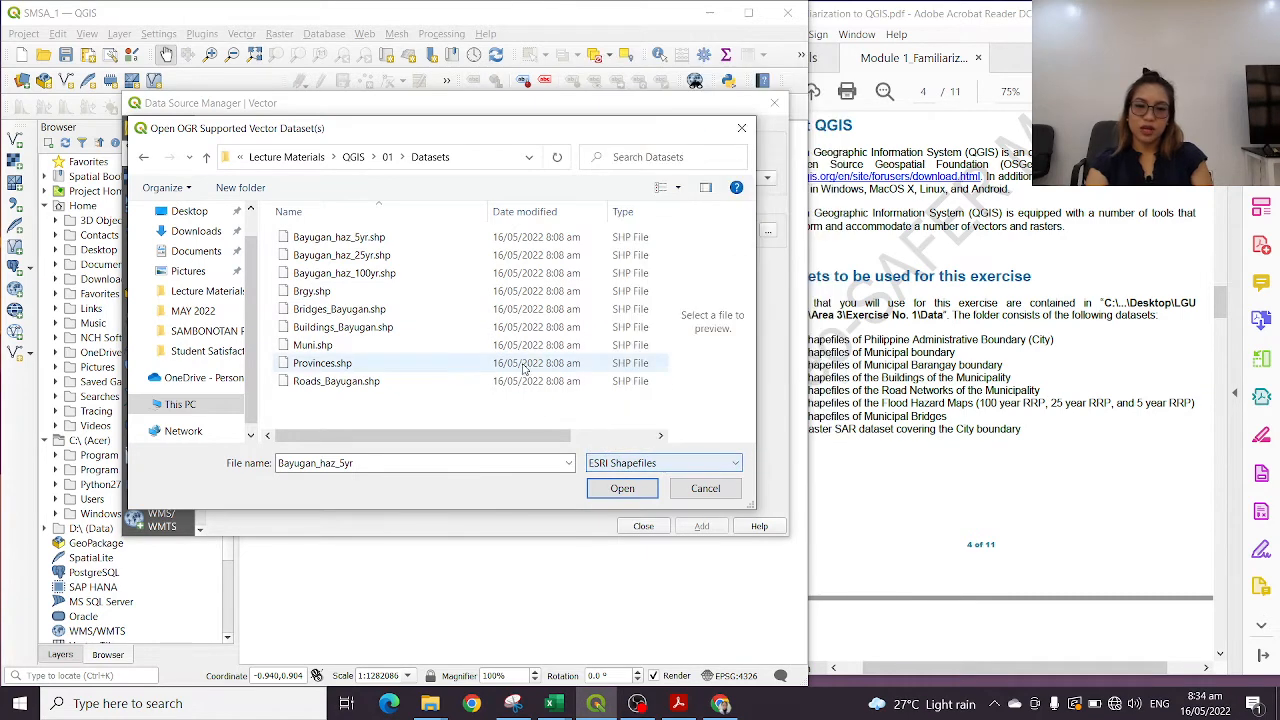
click(684, 462)
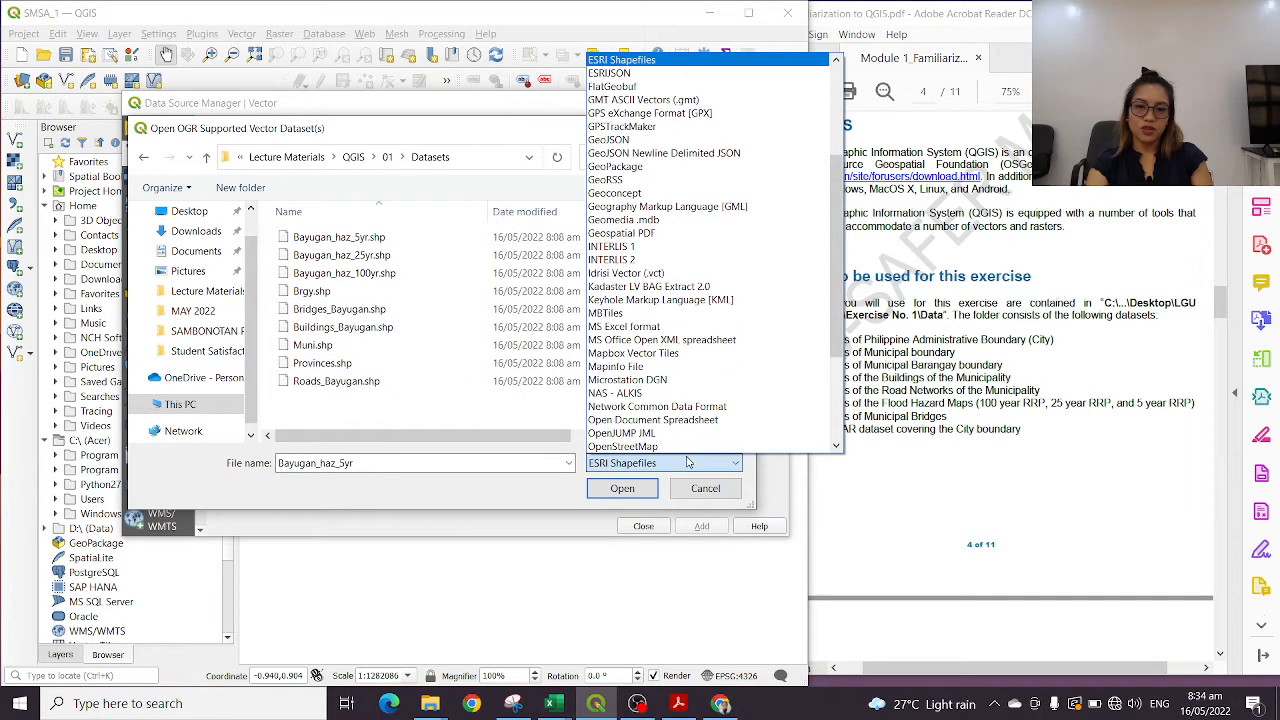
click(687, 462)
click(386, 240)
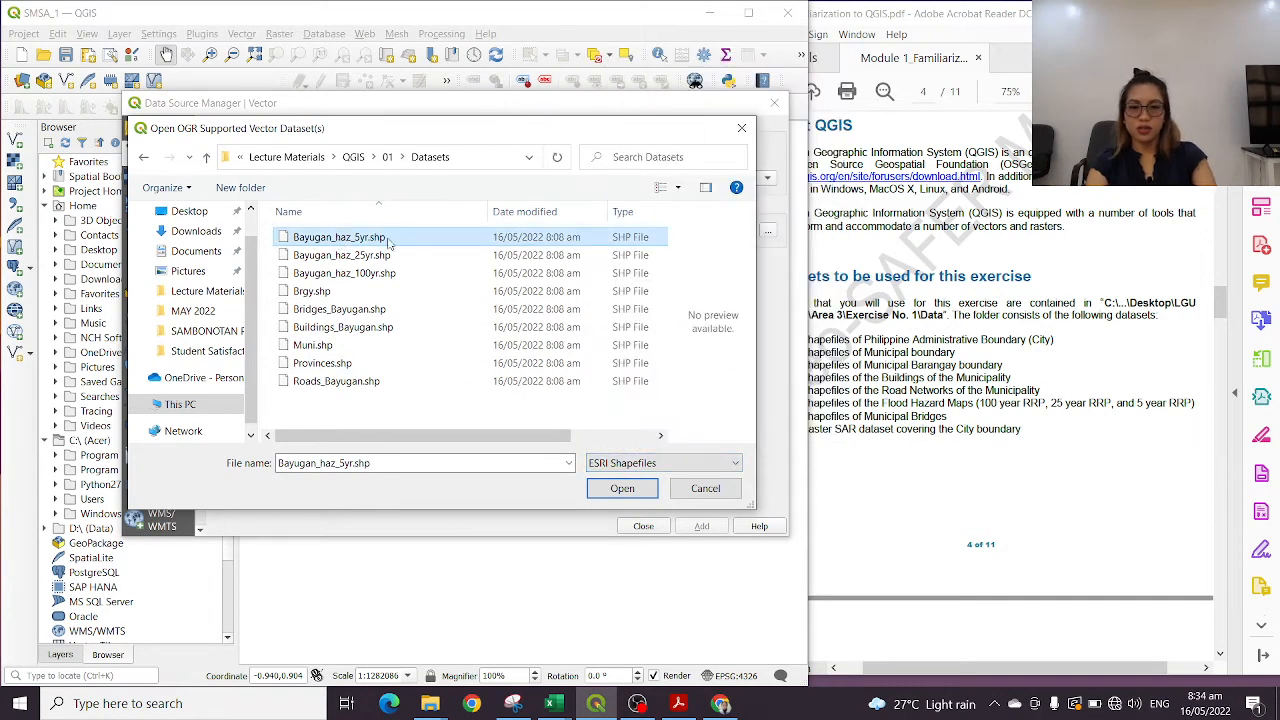
Switch to the module PDF and read from the Loading Vectors steps on page 8 to Getting Around a Map on page 9
click(1090, 371)
scroll(1090, 371, down, 1)
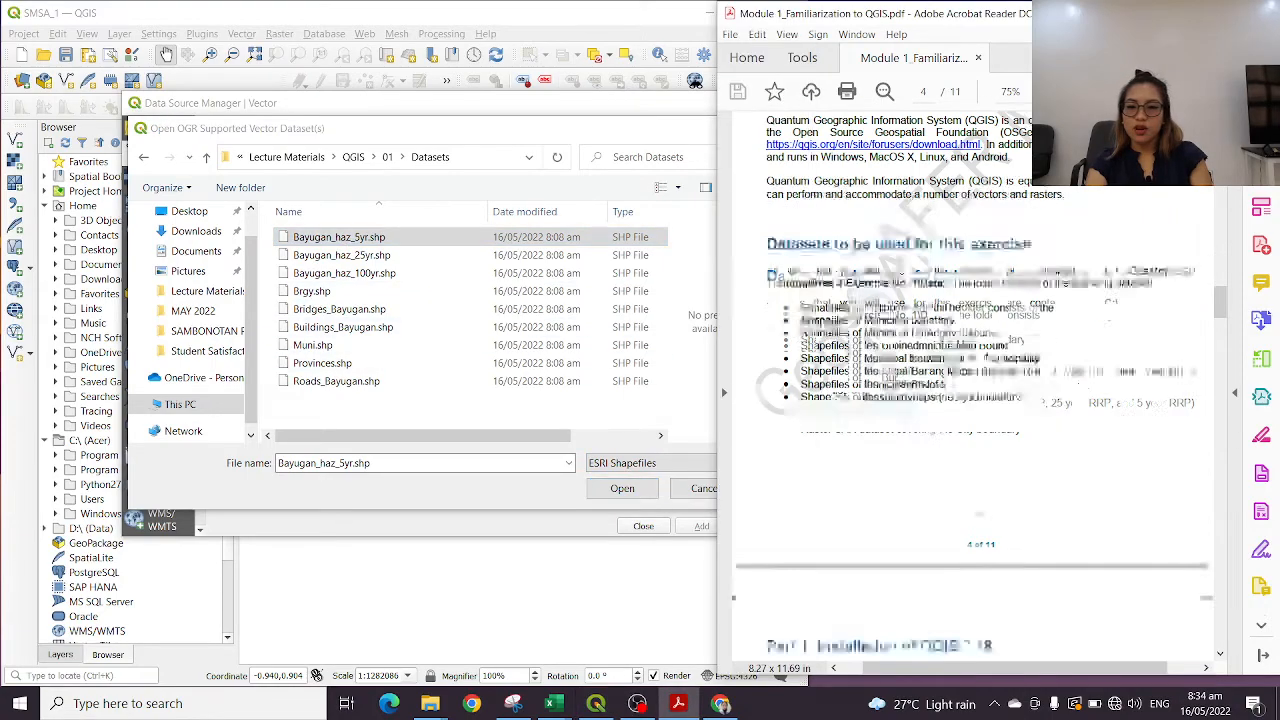
scroll(970, 390, down, 20)
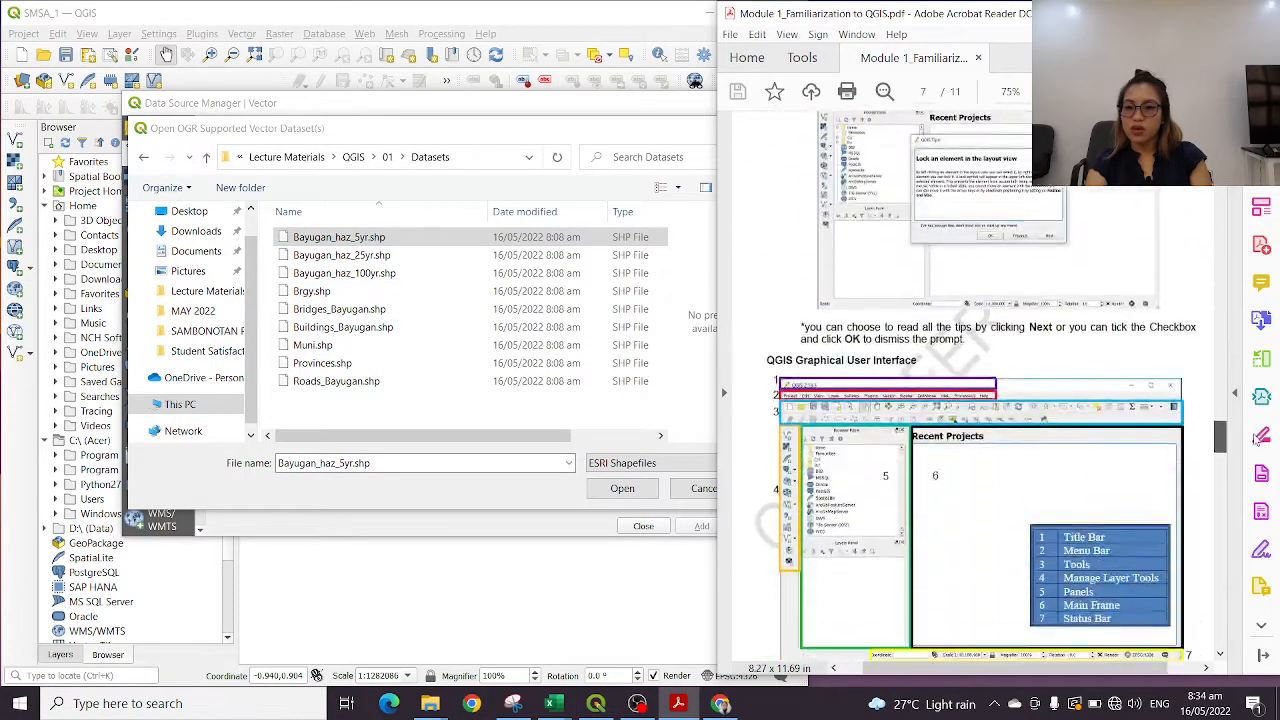
scroll(1257, 440, down, 10)
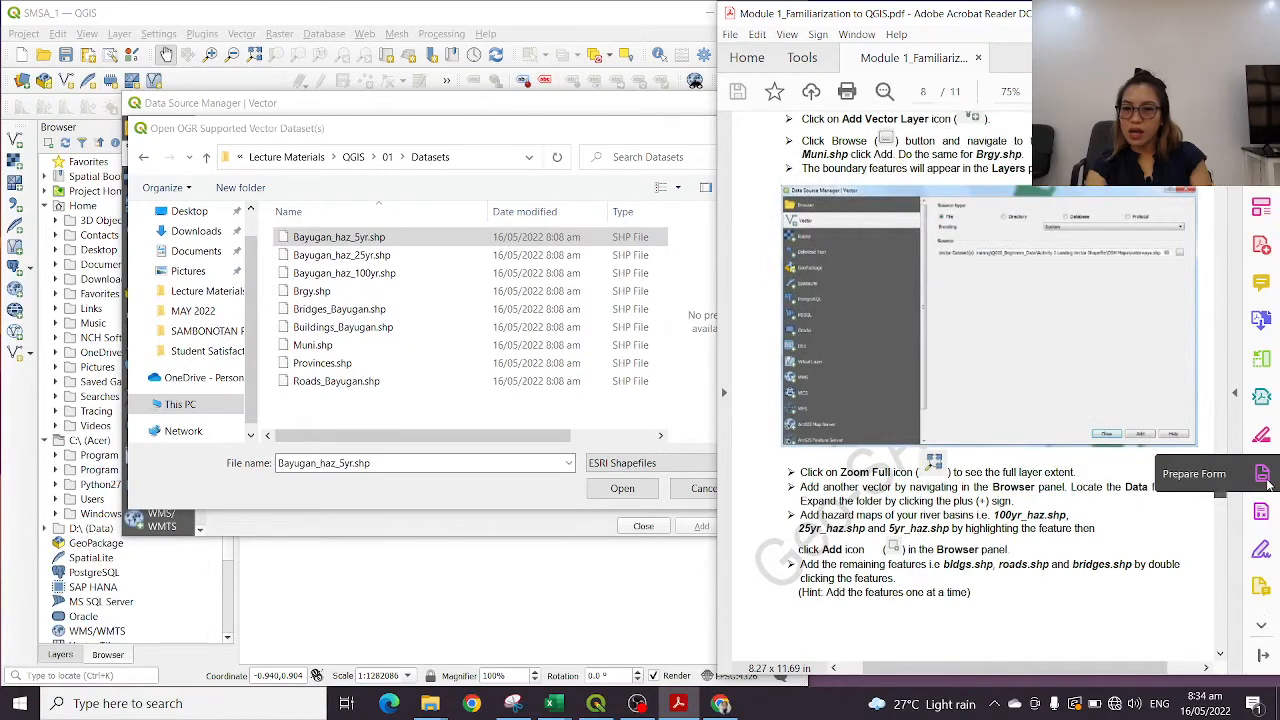
scroll(1266, 484, up, 1)
drag(962, 177, 1022, 177)
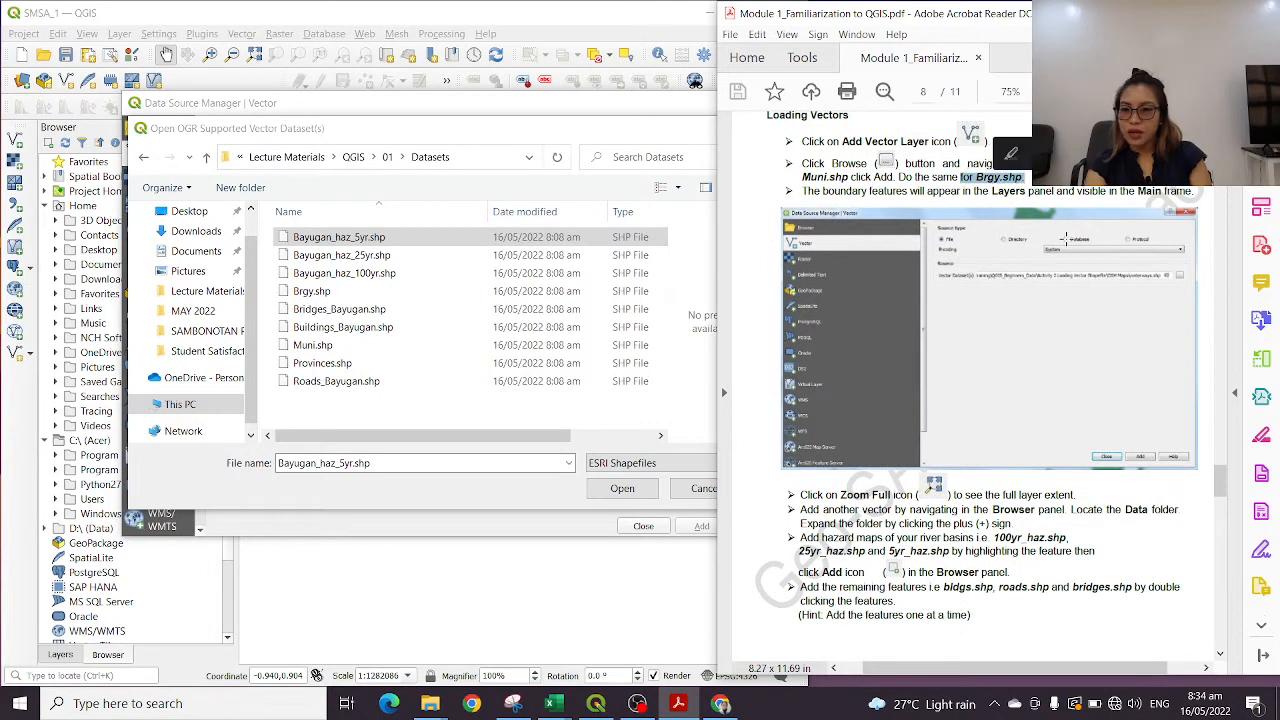
scroll(1082, 462, down, 4)
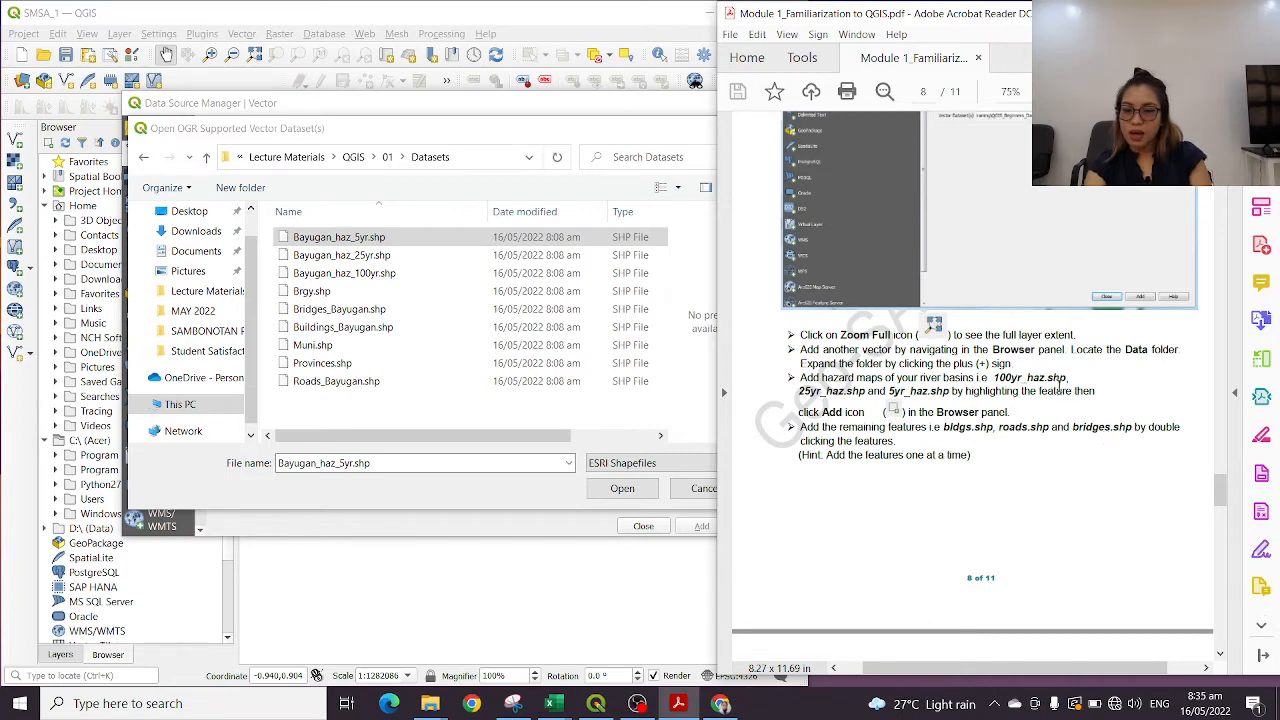
scroll(1056, 400, down, 12)
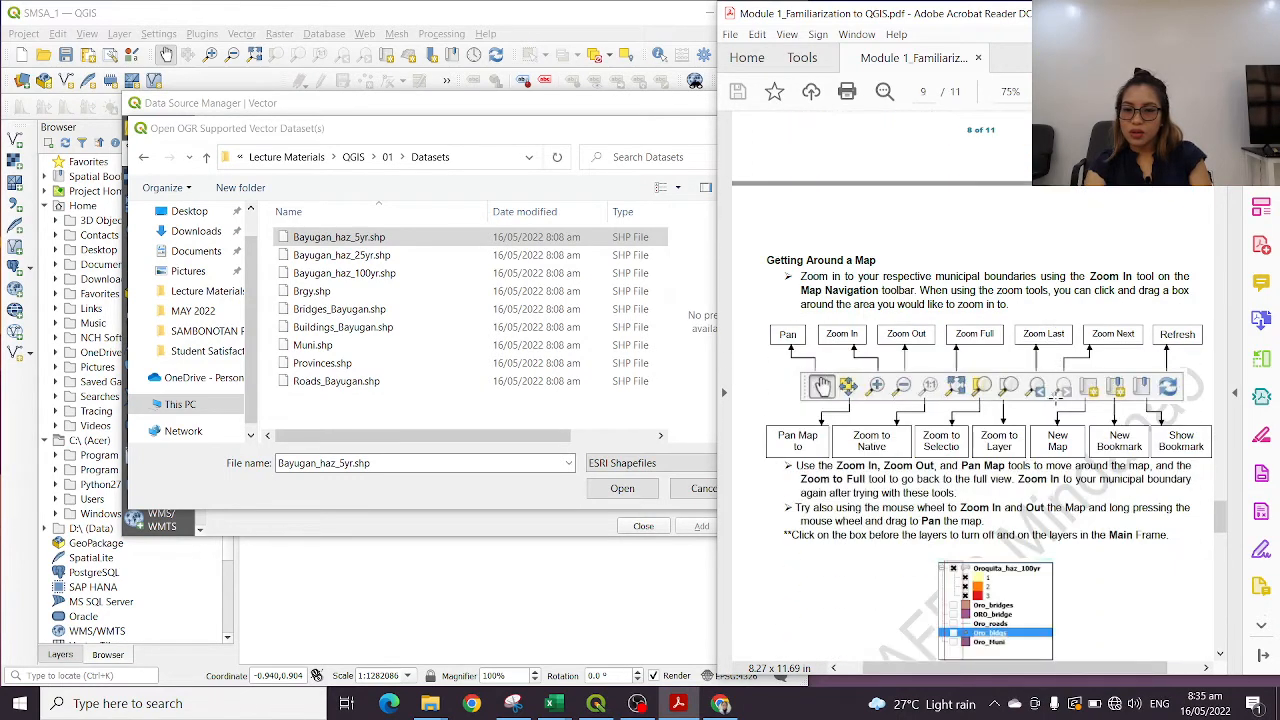
scroll(1058, 401, down, 1)
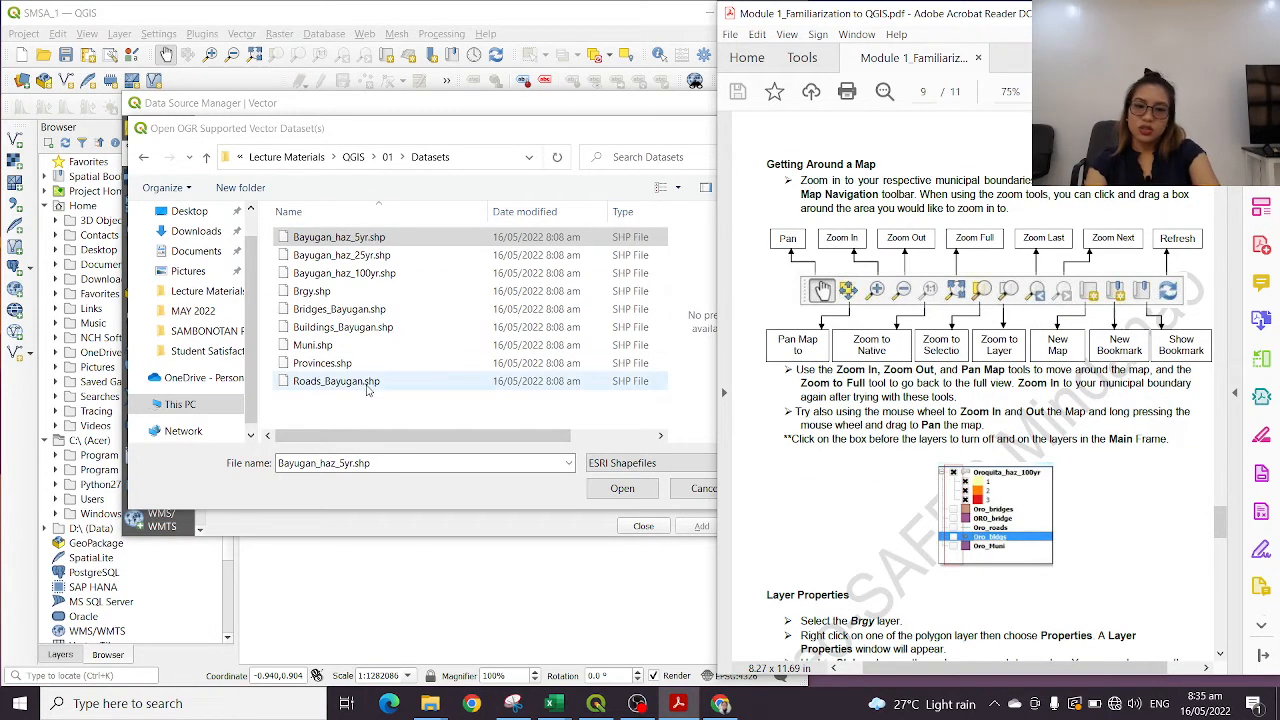
In QGIS, choose all shapefiles from Bayugan_haz_5yr.shp through Roads_Bayugan.shp as the source and add them to the project as vector layers
shift+click(368, 383)
click(622, 488)
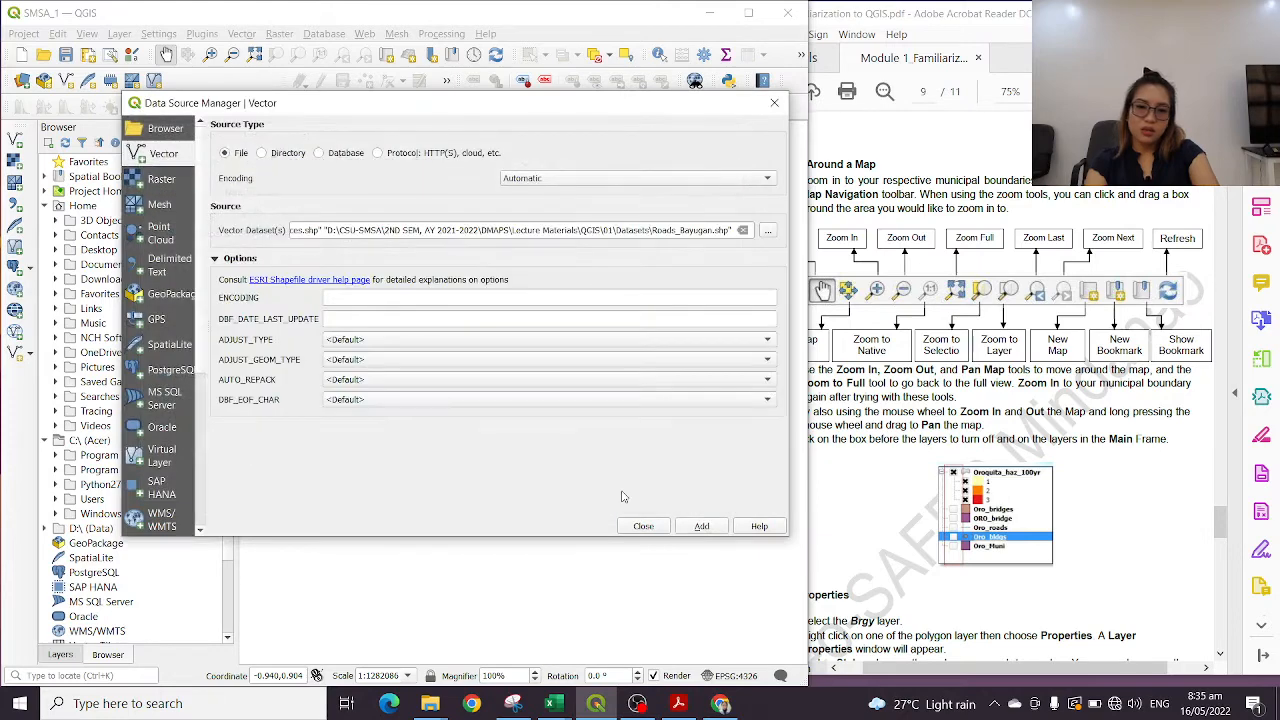
click(645, 529)
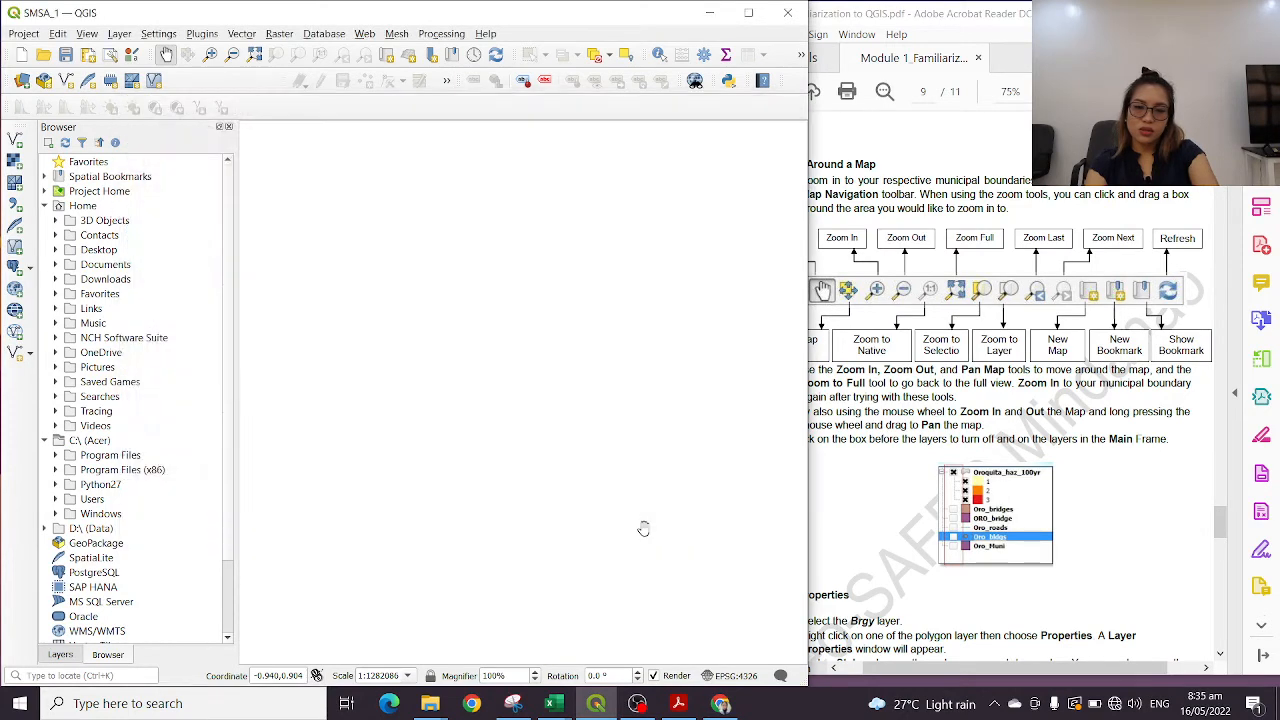
click(14, 140)
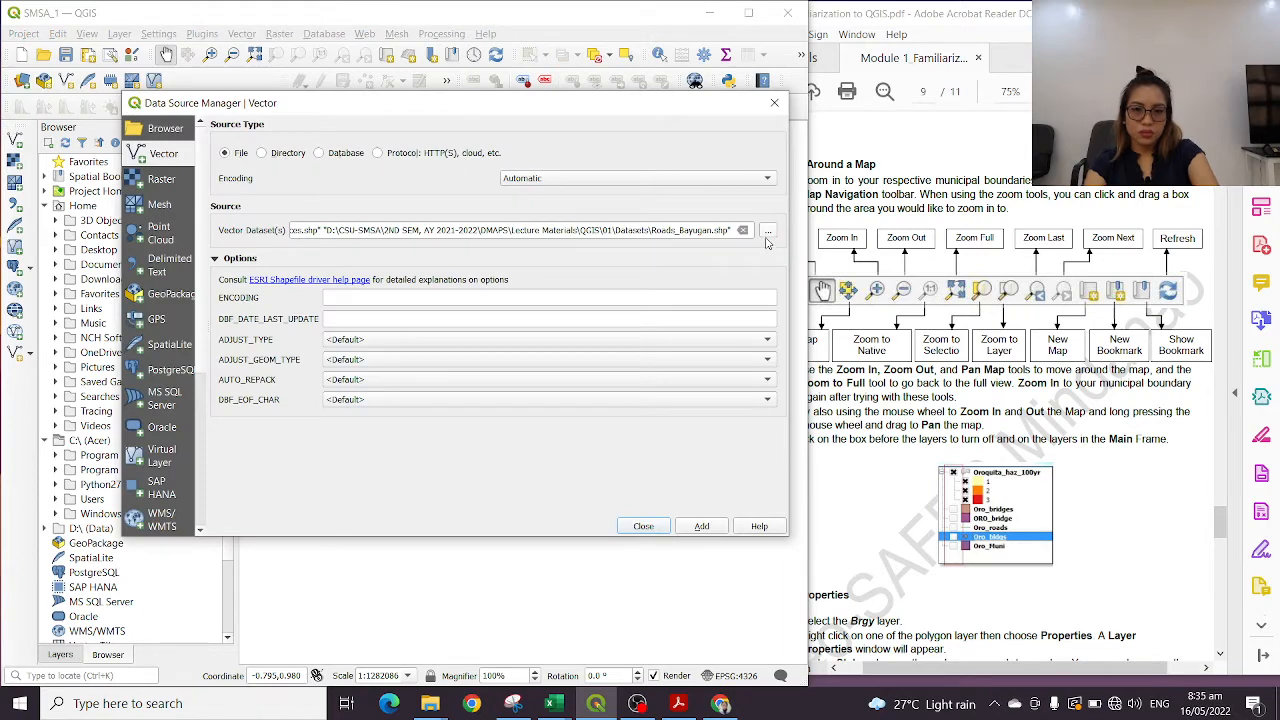
click(703, 528)
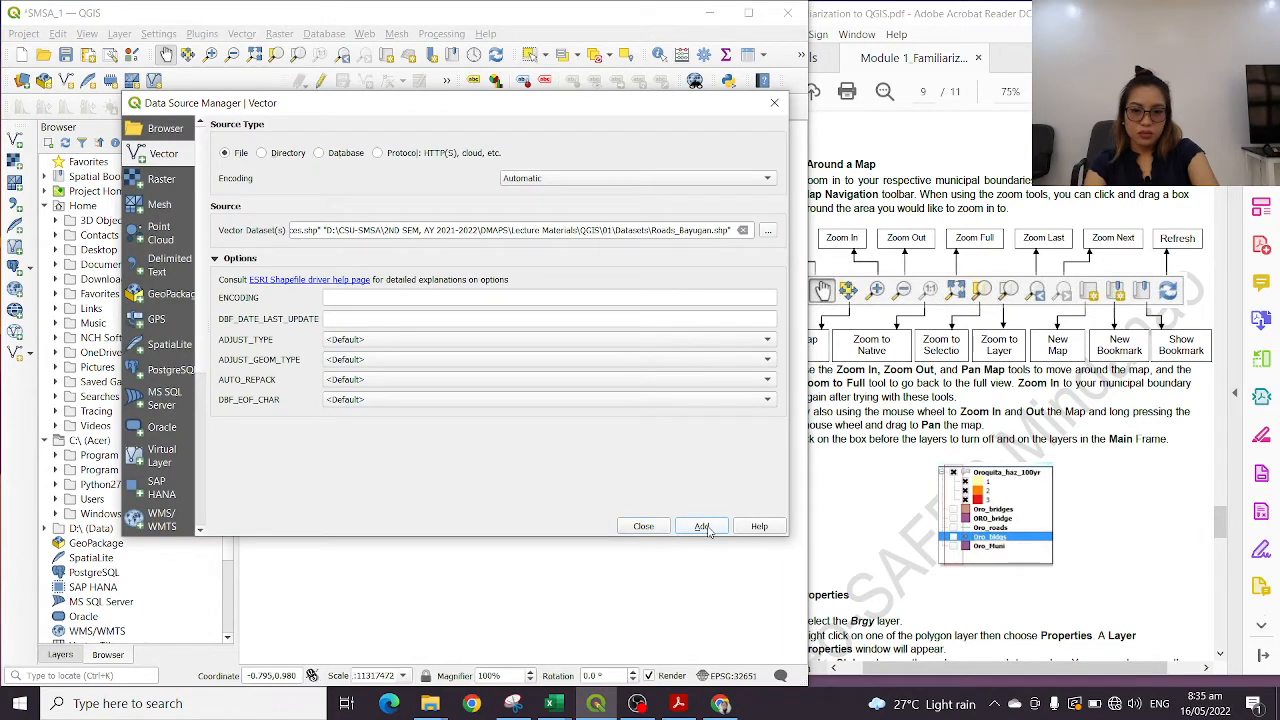
Close the Data Source Manager and show the list of loaded layers instead of the file browser
click(774, 102)
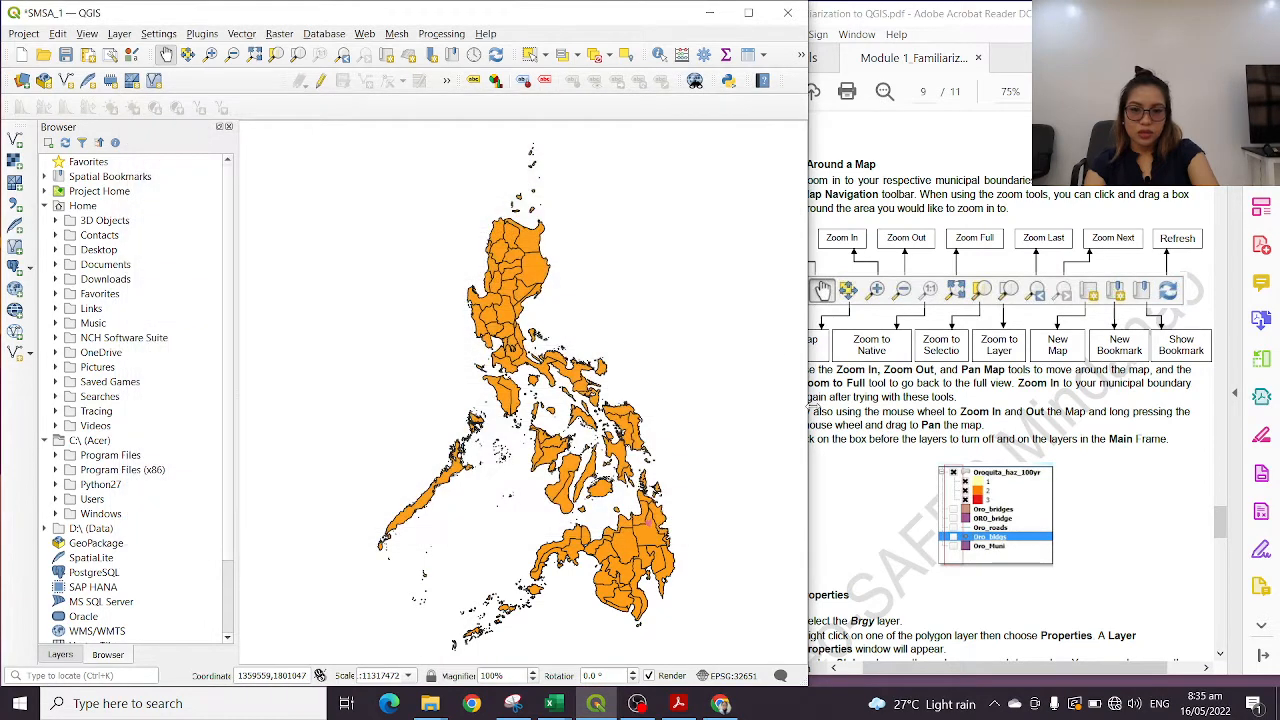
click(60, 654)
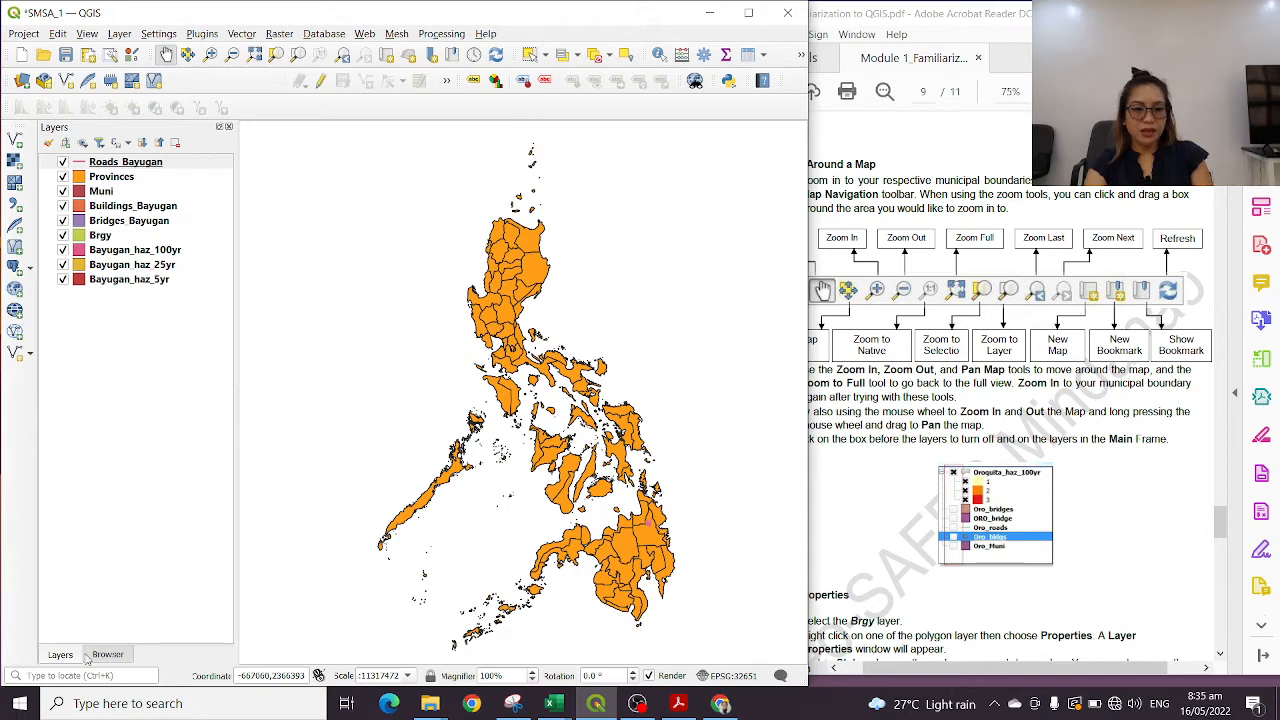
click(108, 654)
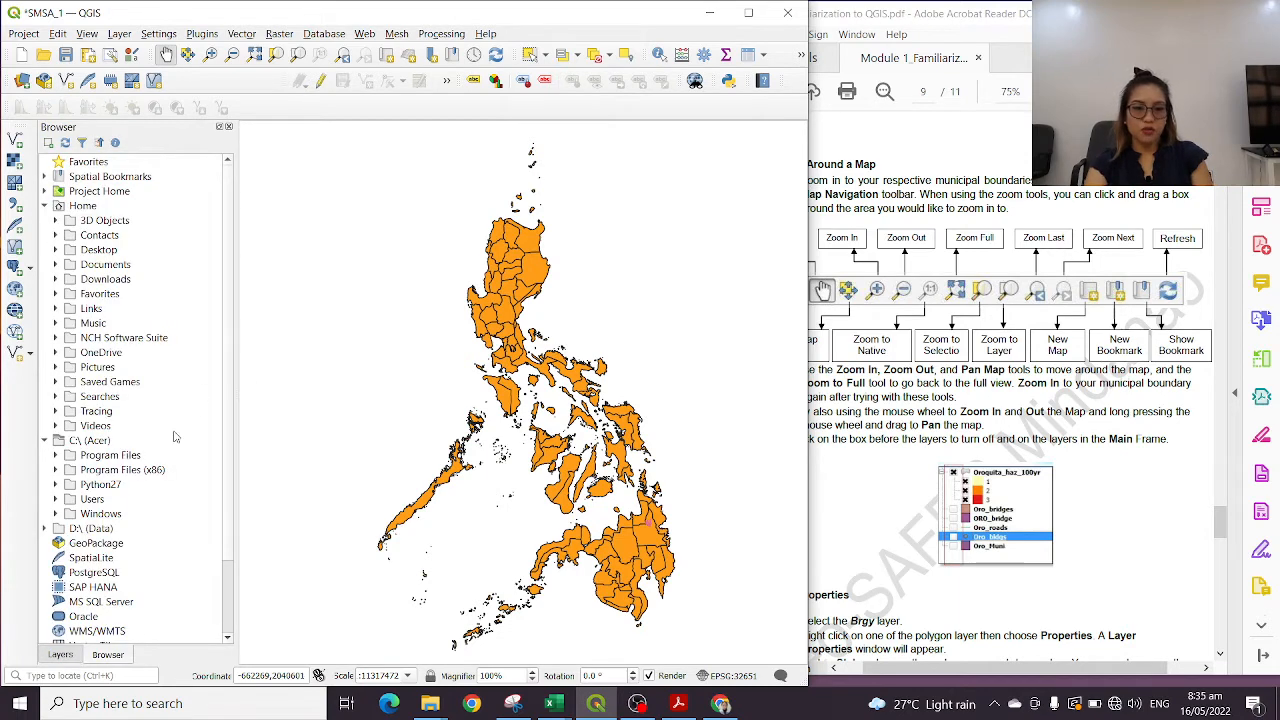
click(60, 655)
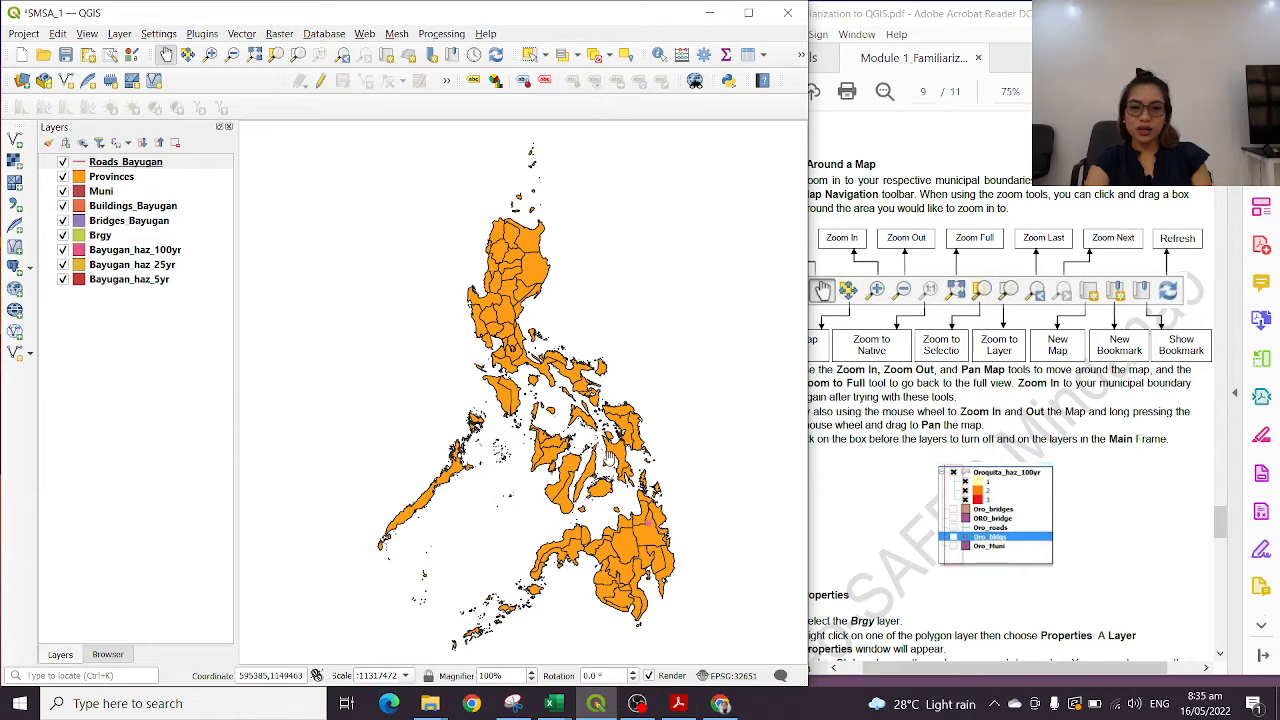
Switch to the module PDF and read from Getting Around a Map on page 9 through Loading Raster on page 11
click(902, 383)
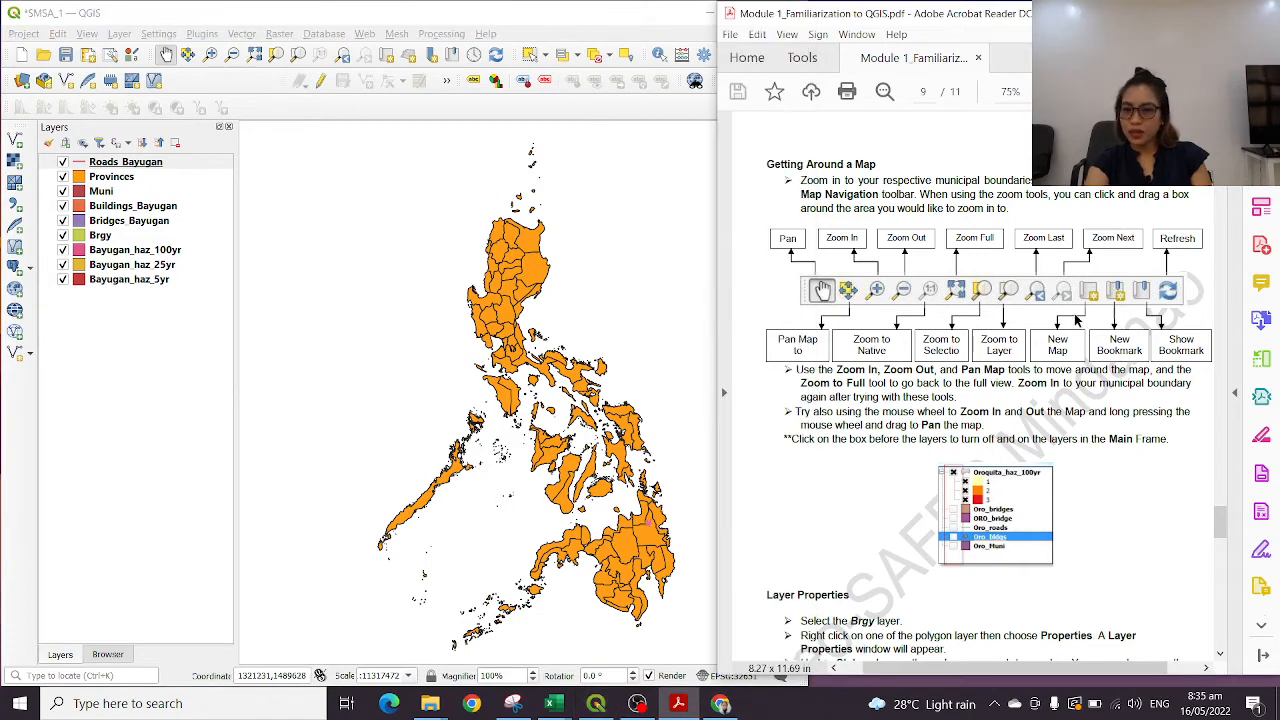
scroll(1077, 325, down, 3)
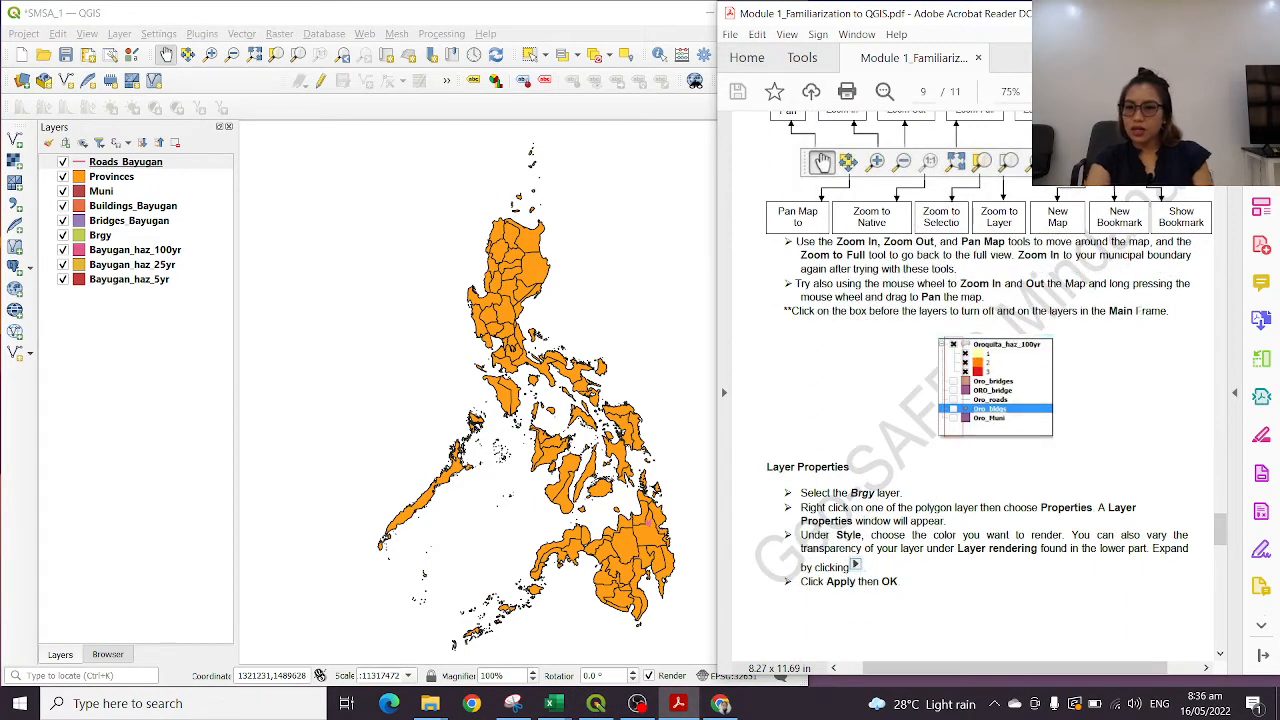
scroll(1020, 285, up, 2)
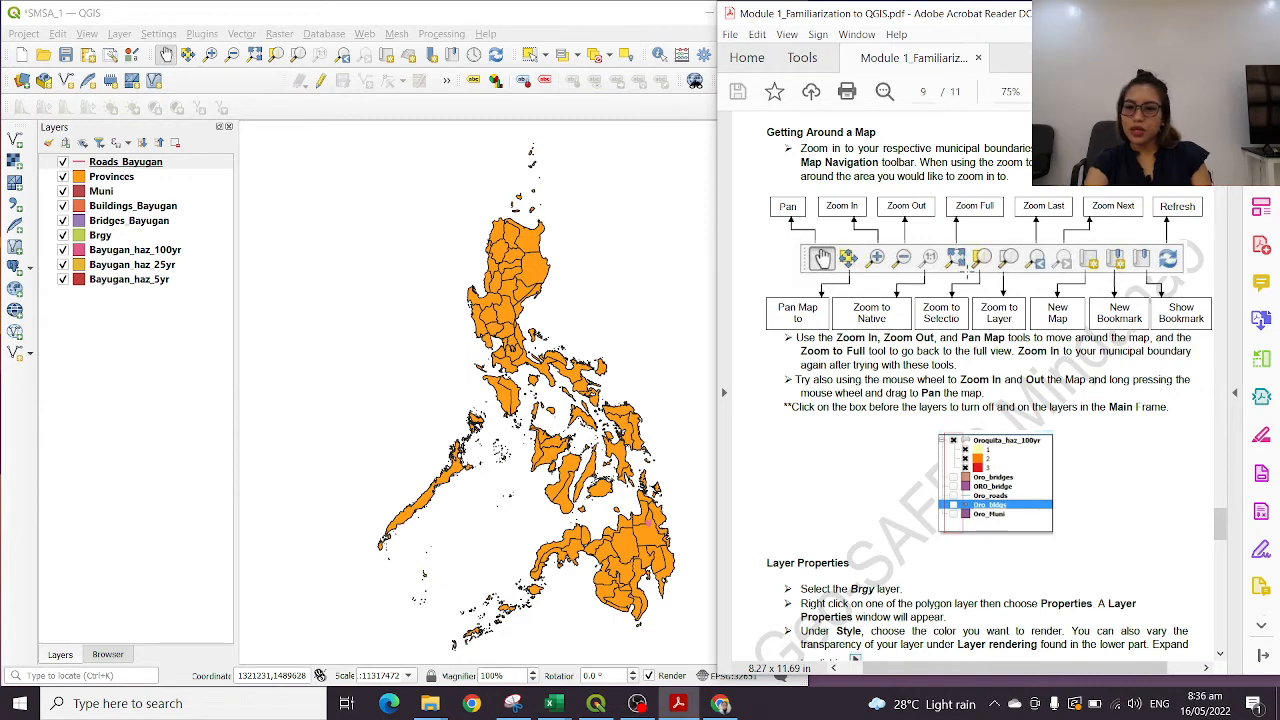
scroll(1089, 365, down, 5)
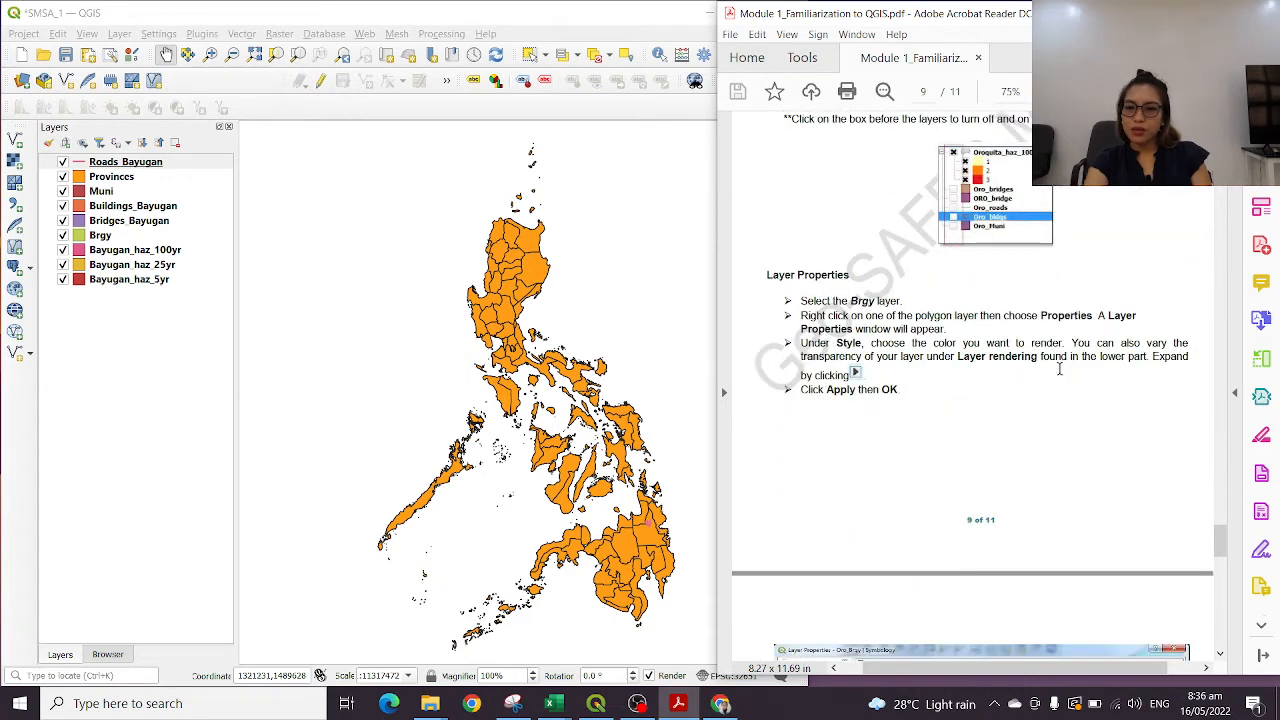
scroll(1060, 365, down, 1)
scroll(1000, 349, down, 10)
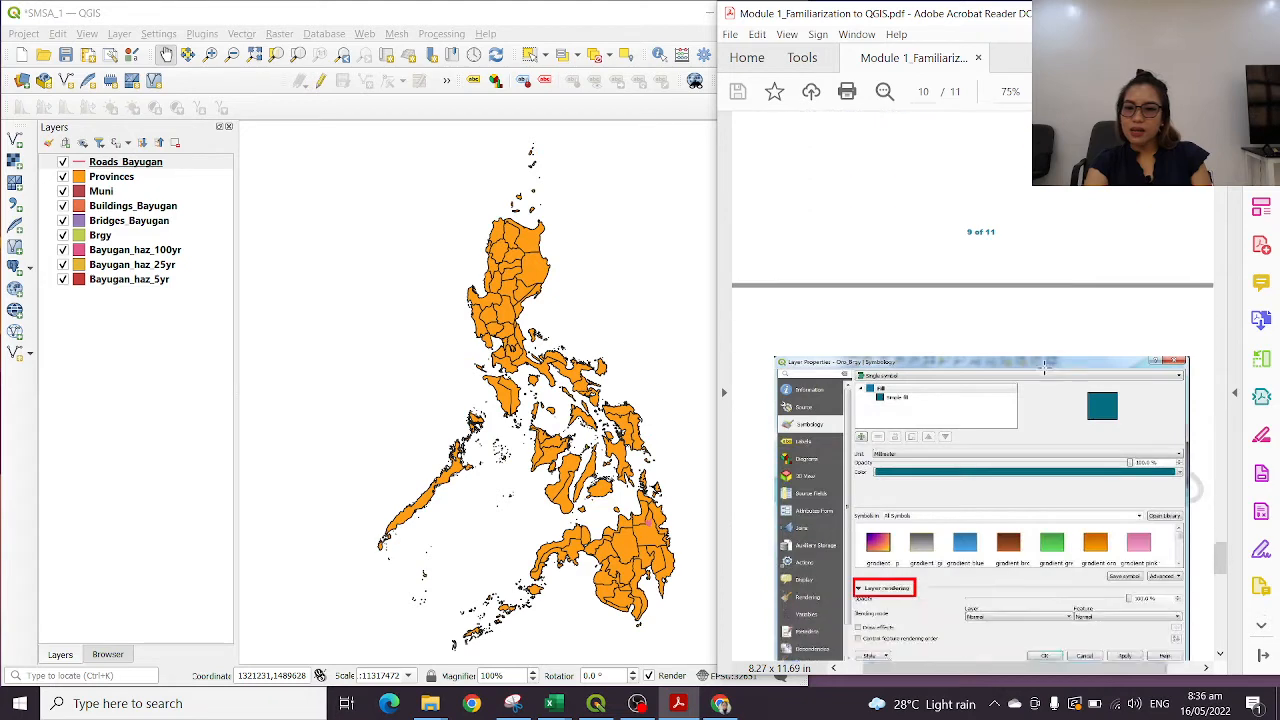
scroll(1060, 360, down, 3)
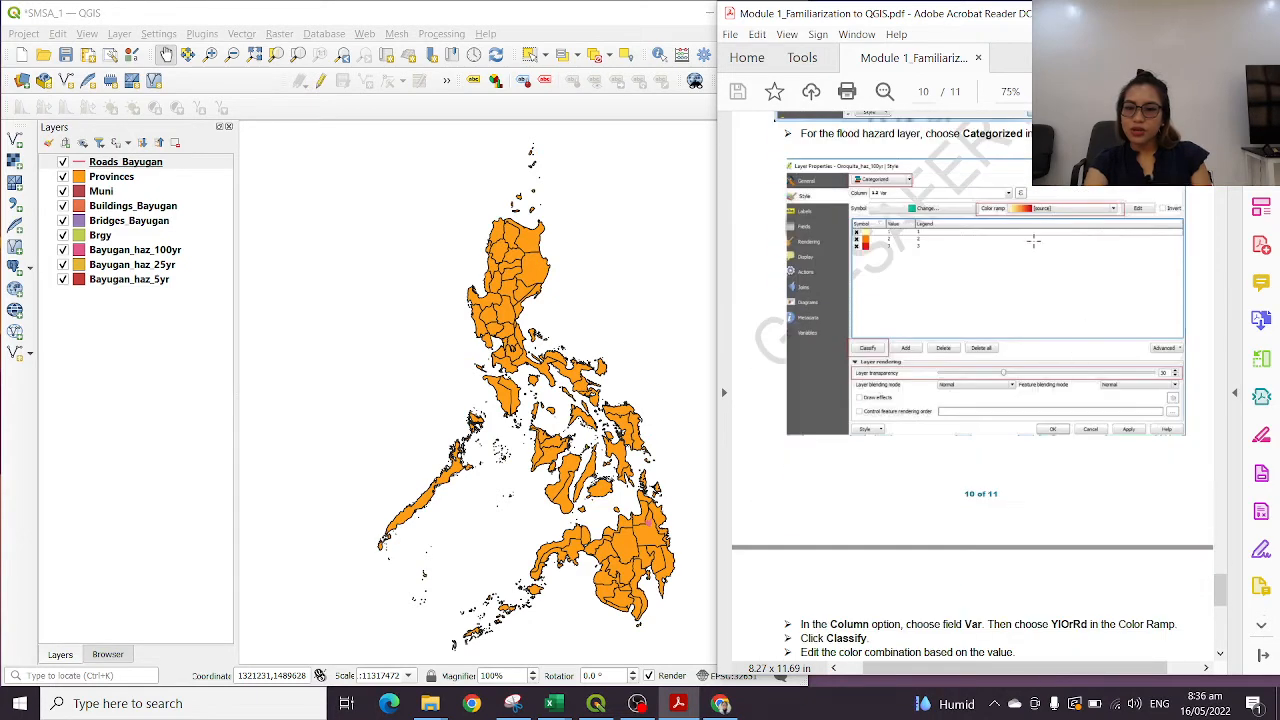
scroll(969, 299, up, 2)
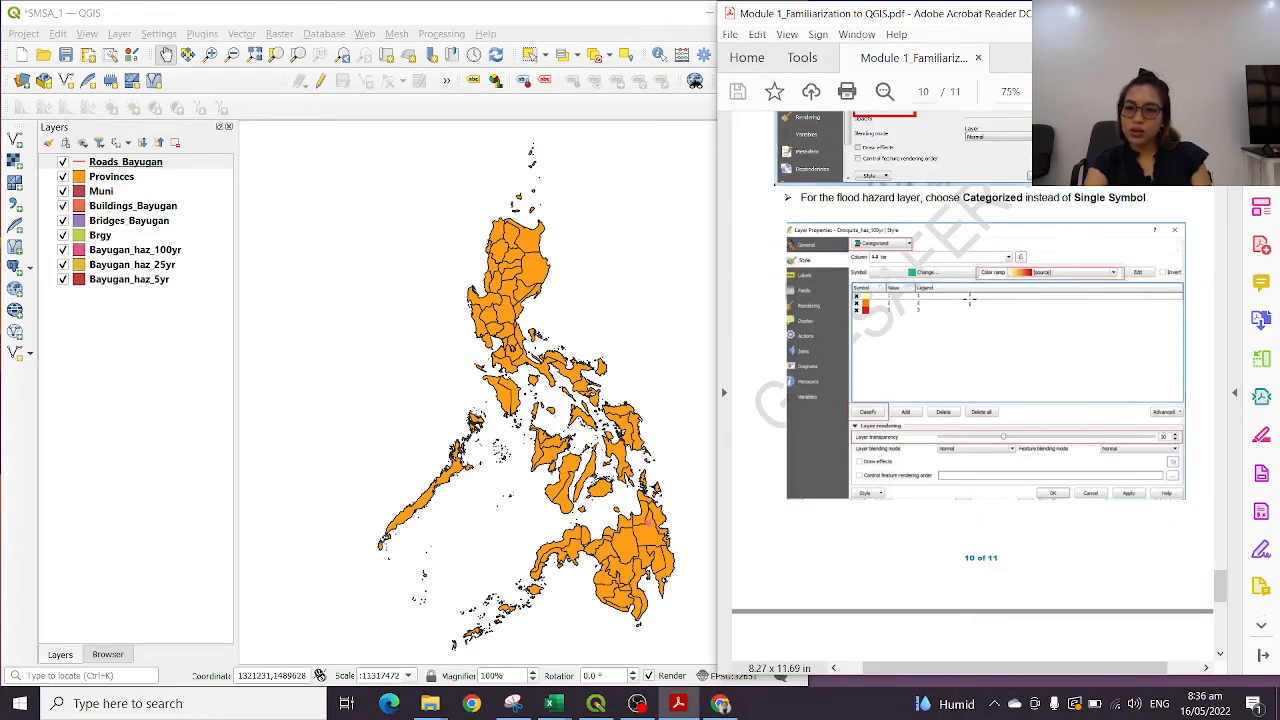
scroll(1122, 388, down, 15)
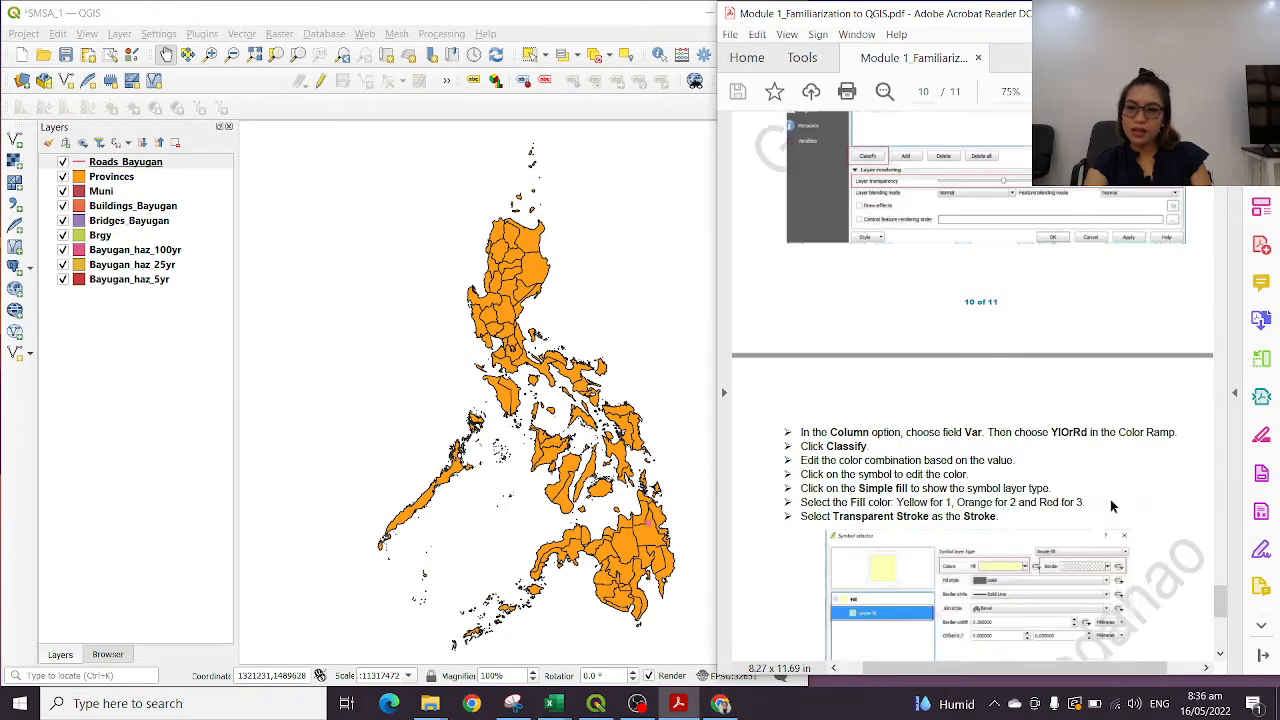
scroll(1080, 470, down, 1)
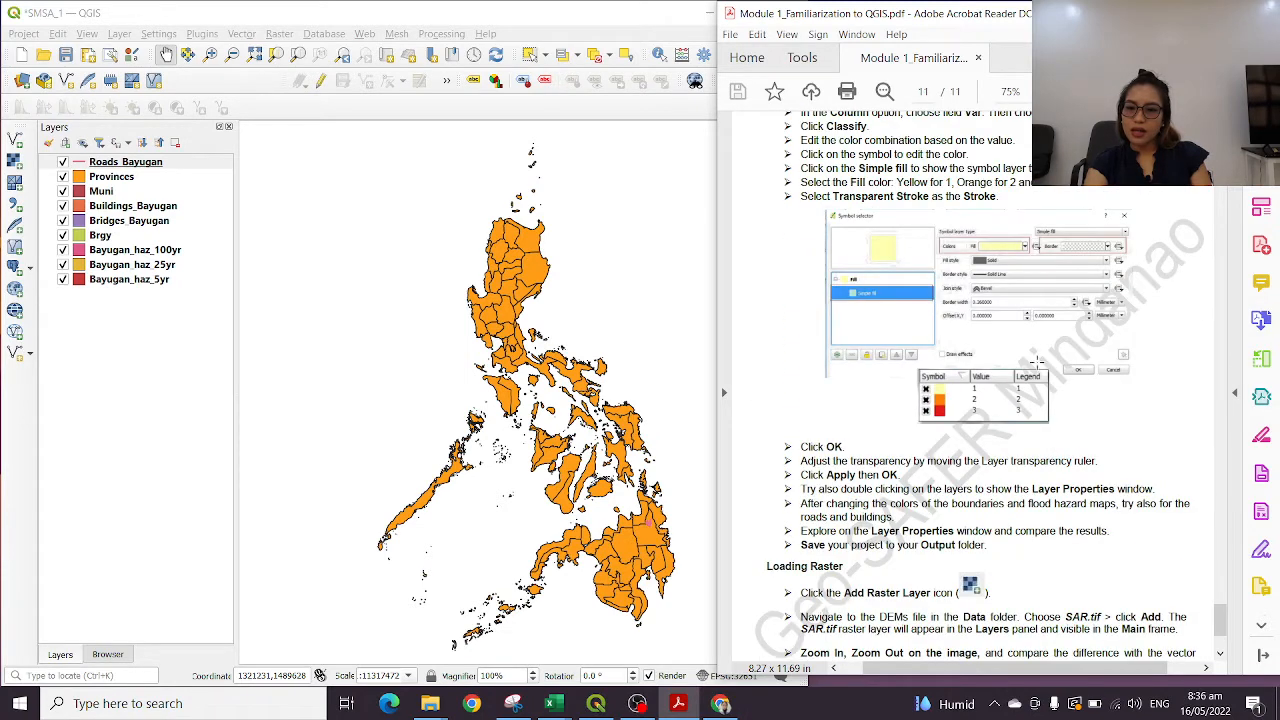
scroll(980, 461, down, 5)
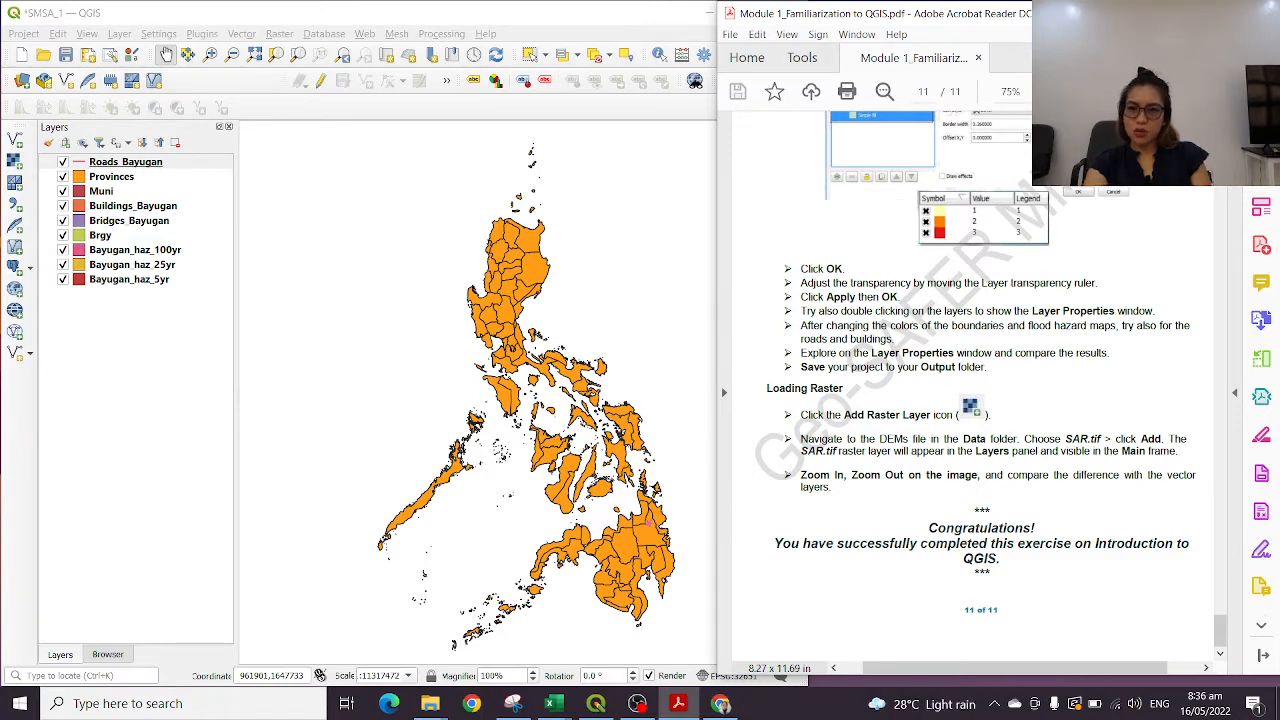
Minimize the module PDF, maximize the QGIS window, and practise zooming the Provinces map in and out
click(1185, 13)
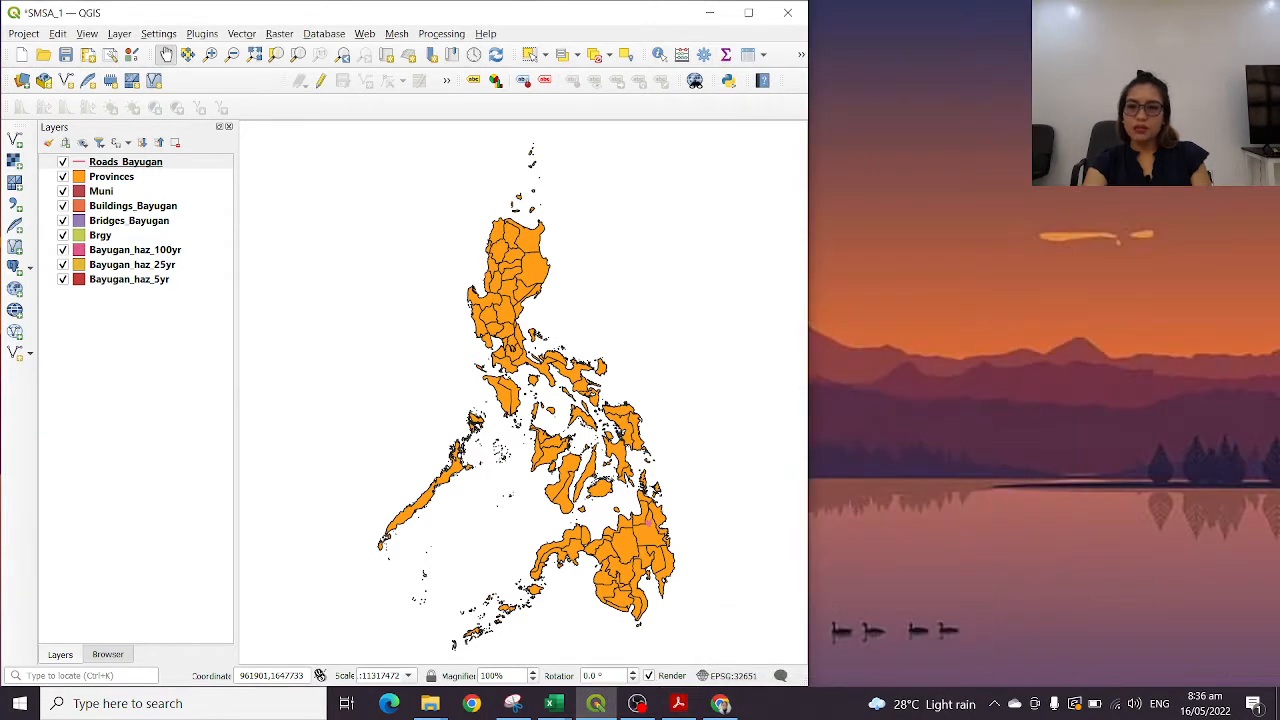
click(751, 13)
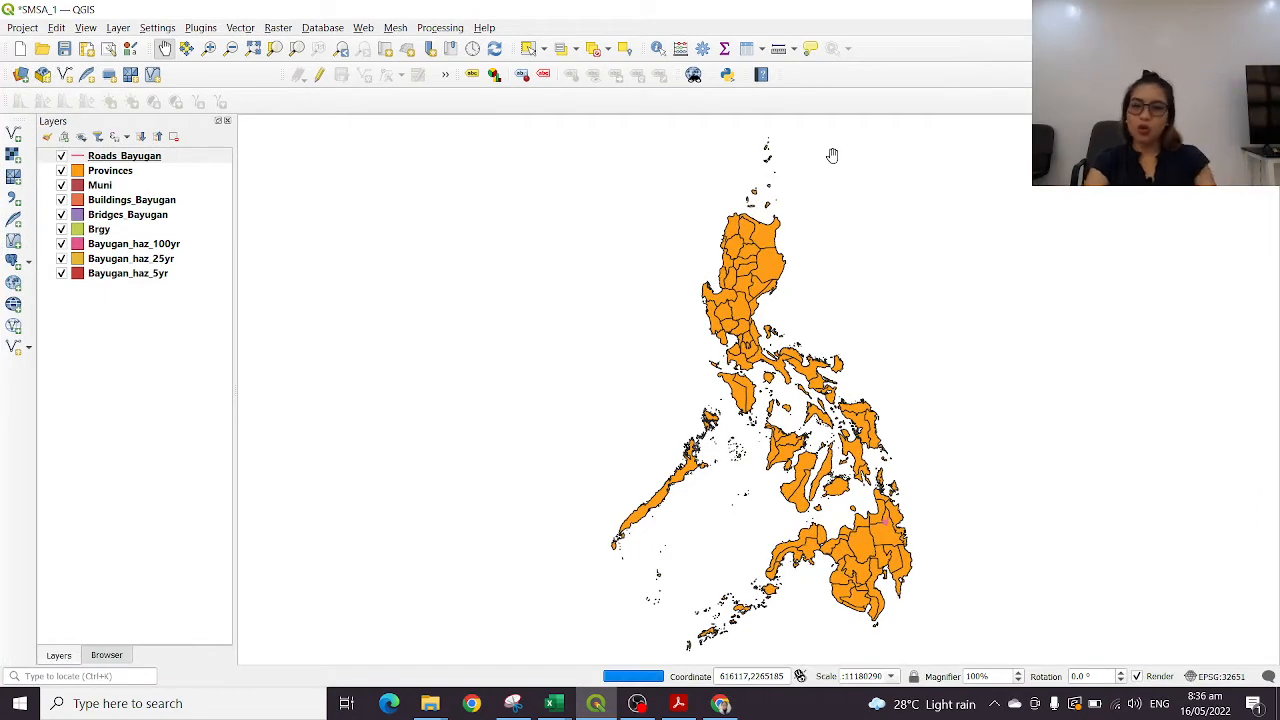
scroll(806, 376, up, 3)
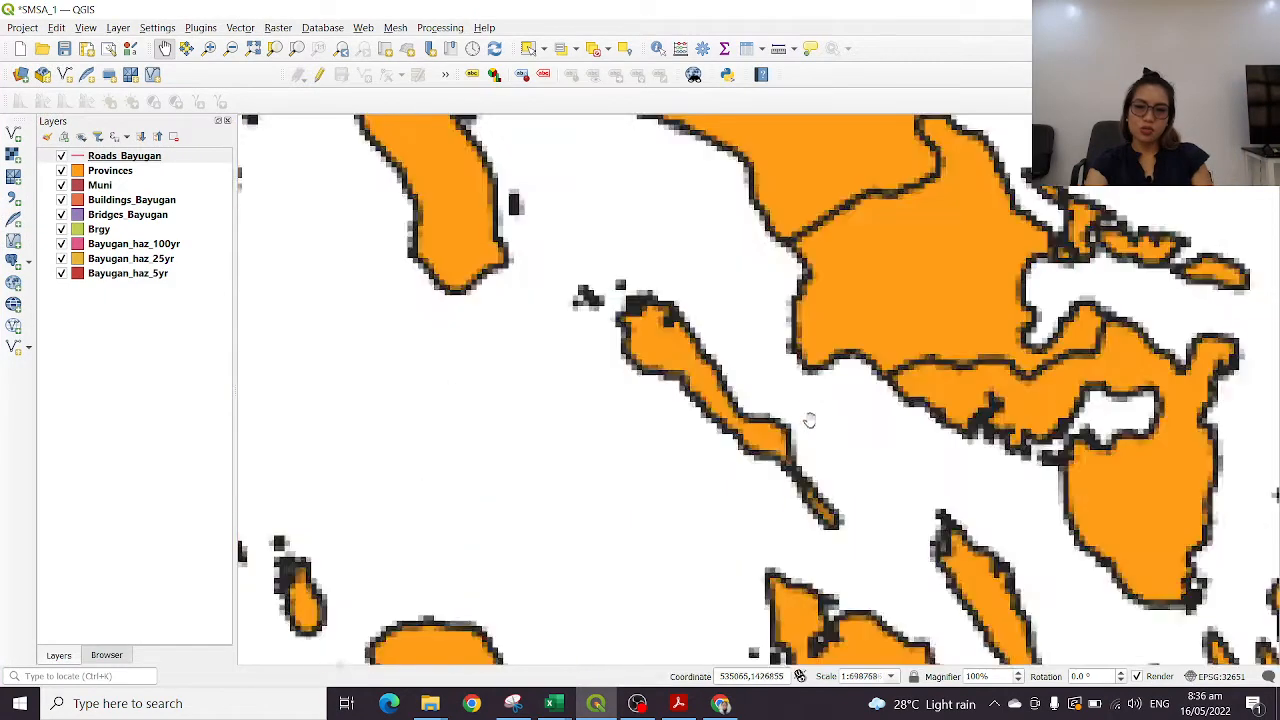
scroll(810, 410, down, 1)
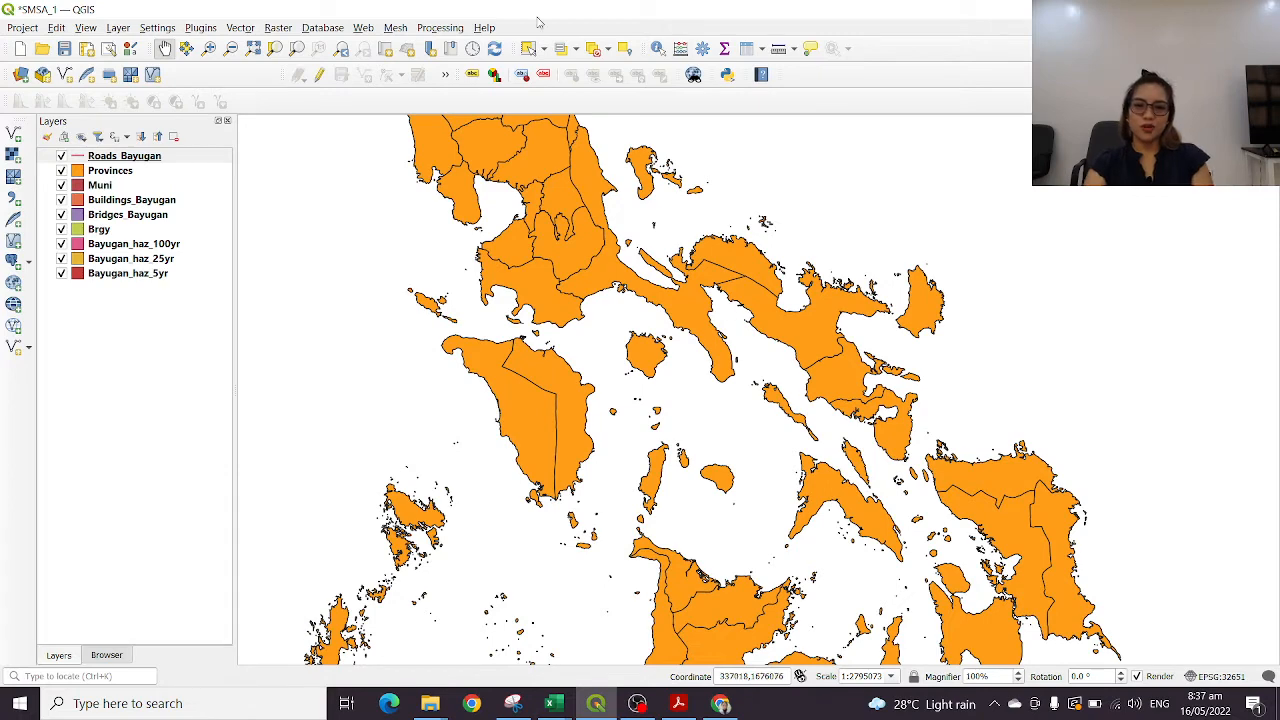
scroll(778, 351, up, 6)
scroll(778, 351, down, 9)
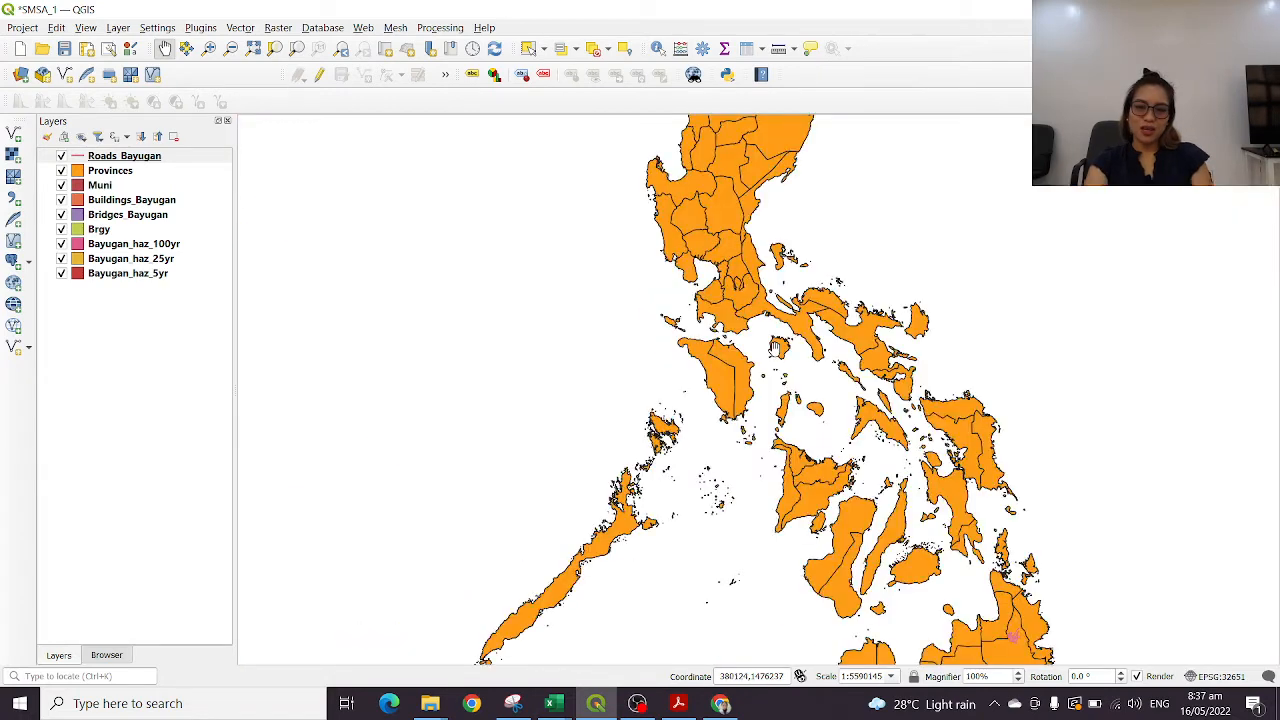
drag(776, 351, 676, 344)
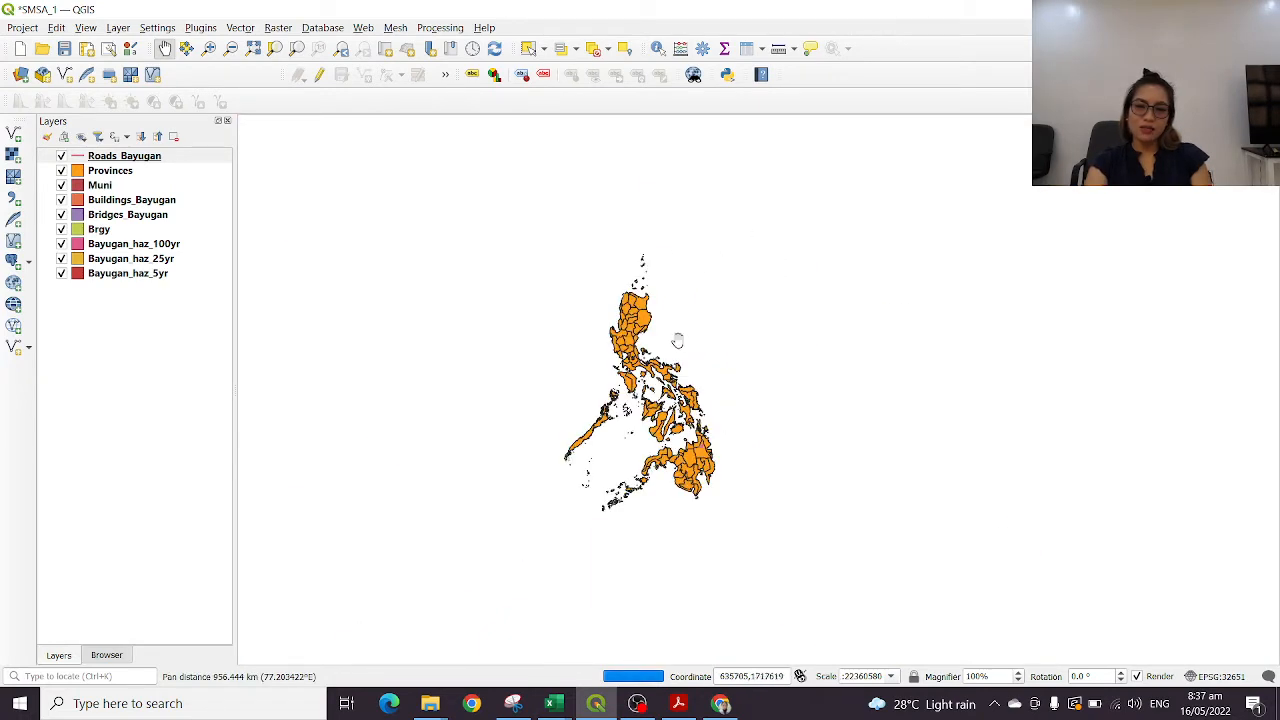
scroll(671, 349, down, 3)
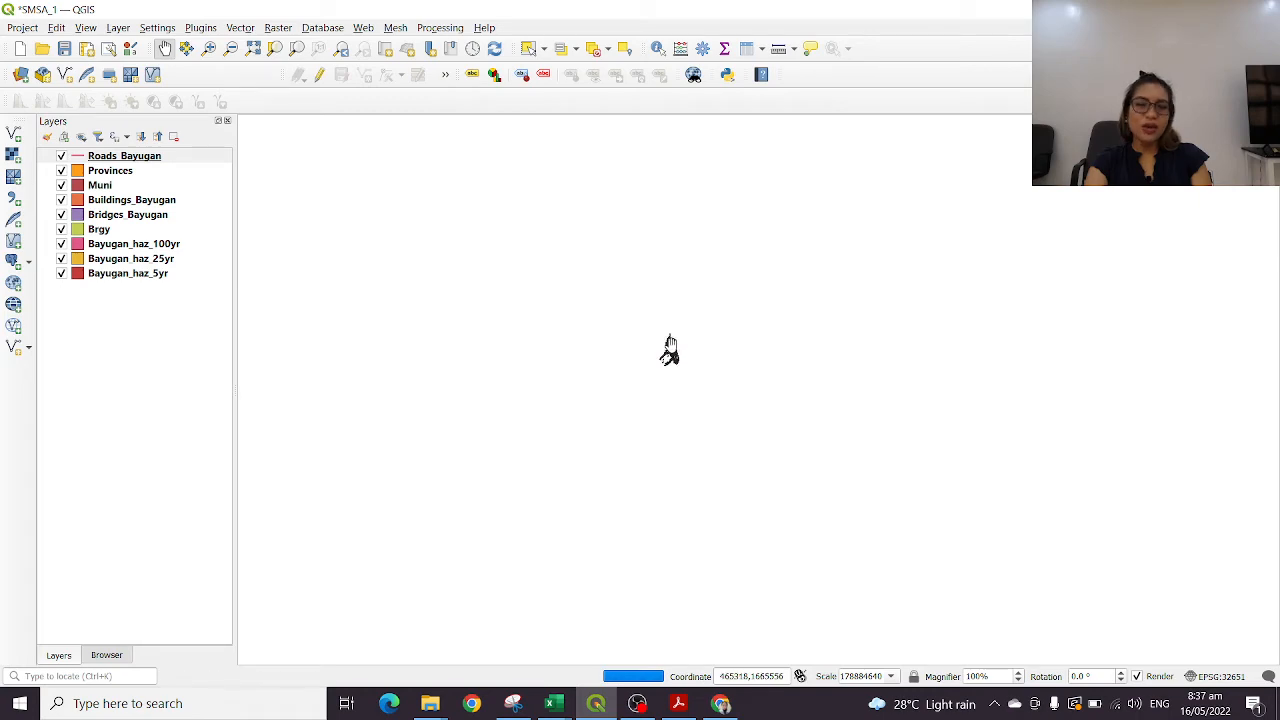
scroll(670, 355, up, 6)
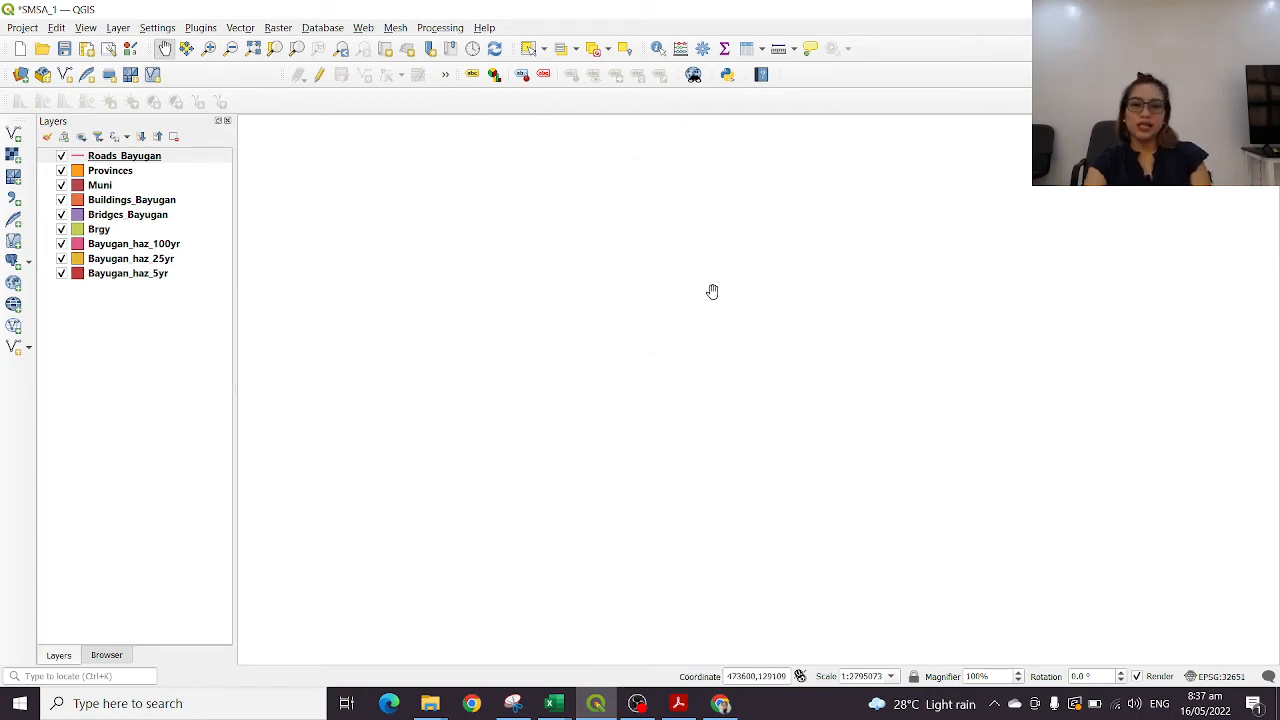
Practise panning the map around the southern and central Philippine islands, including zooming out and back in
drag(711, 289, 709, 646)
drag(798, 302, 817, 508)
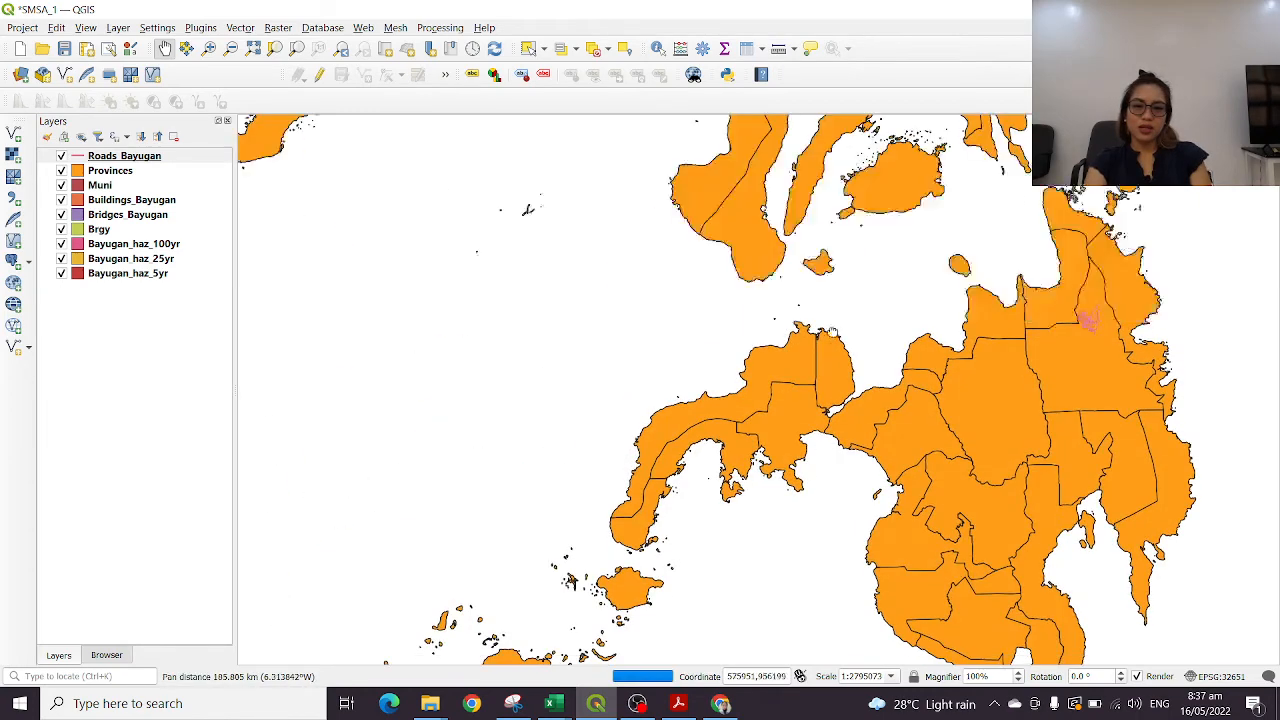
drag(844, 298, 779, 431)
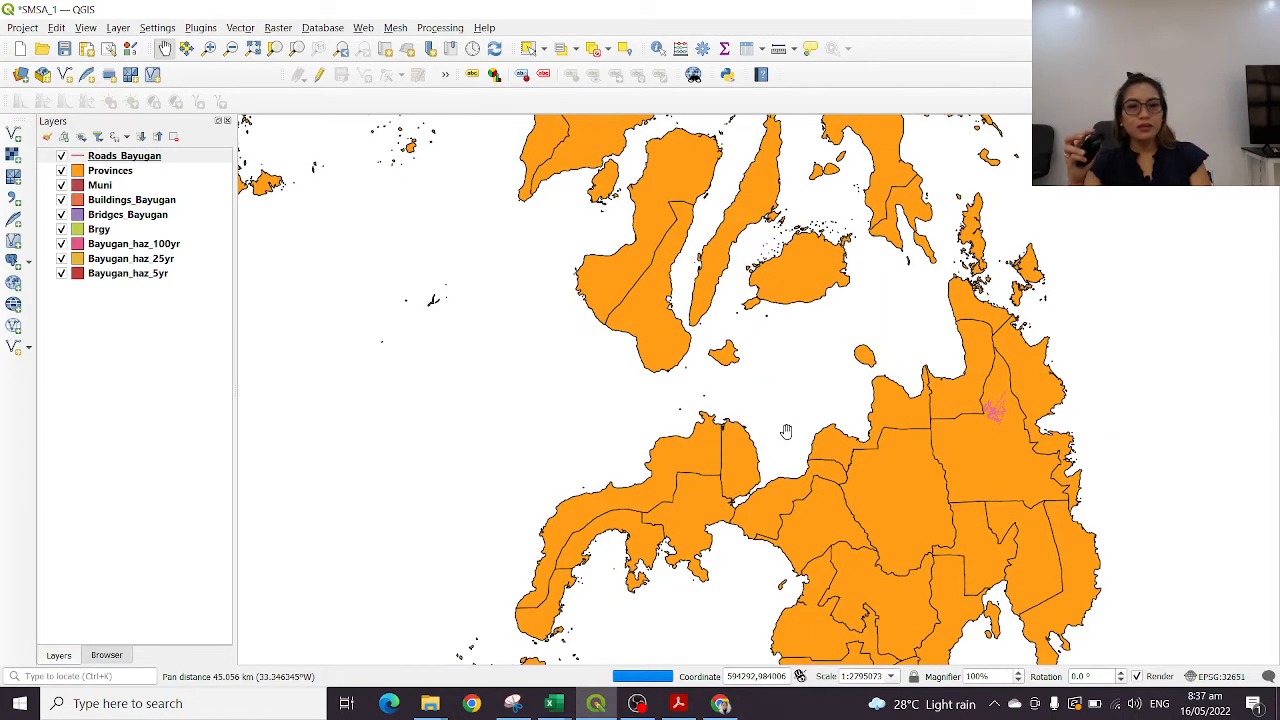
click(787, 431)
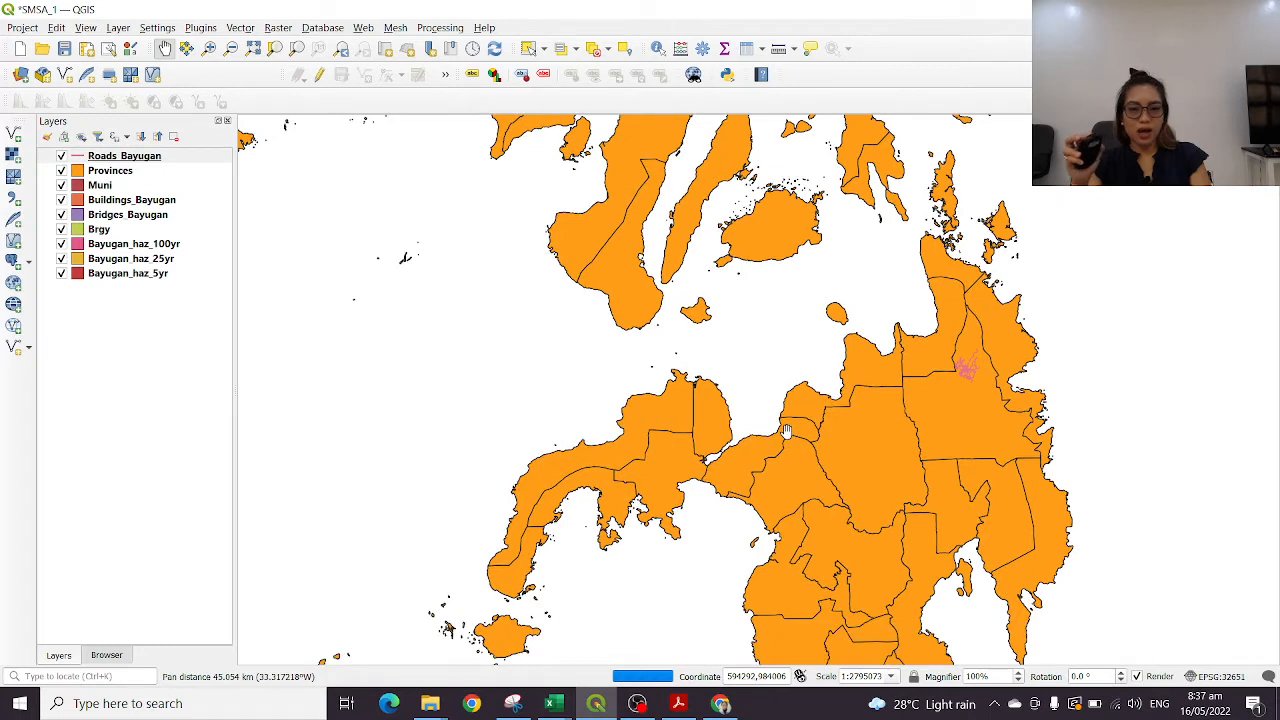
click(788, 431)
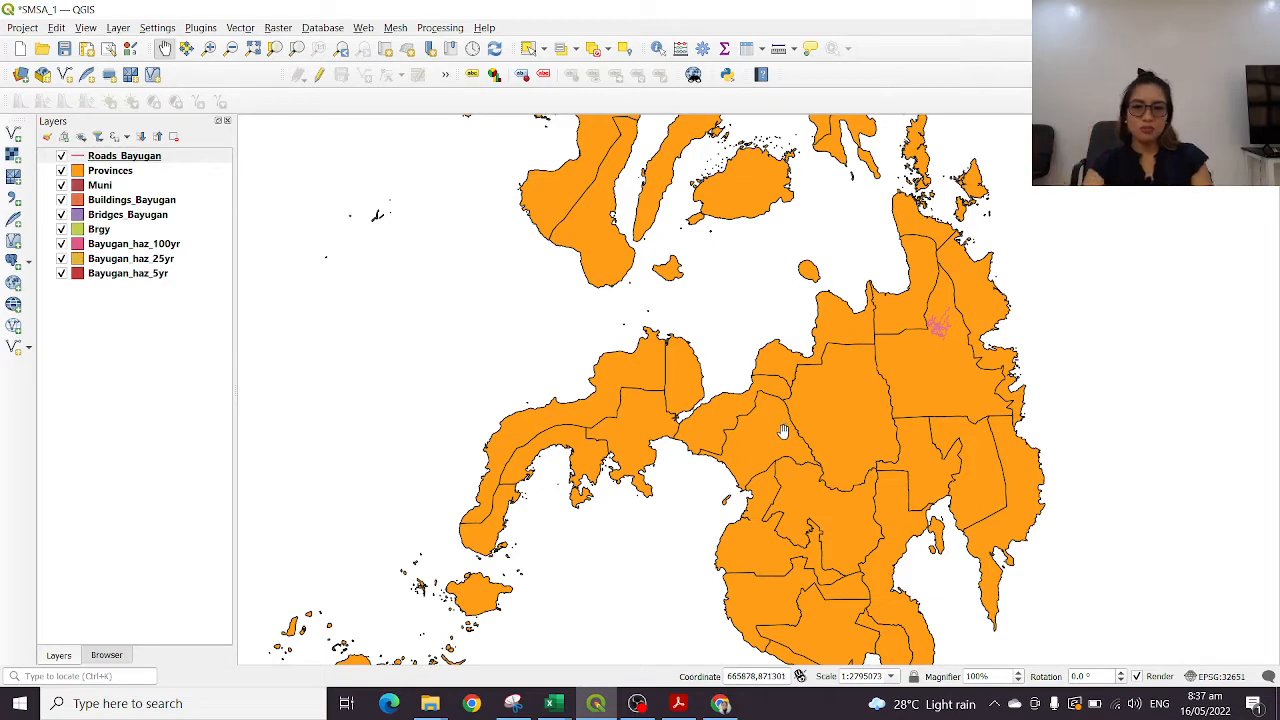
drag(889, 399, 718, 342)
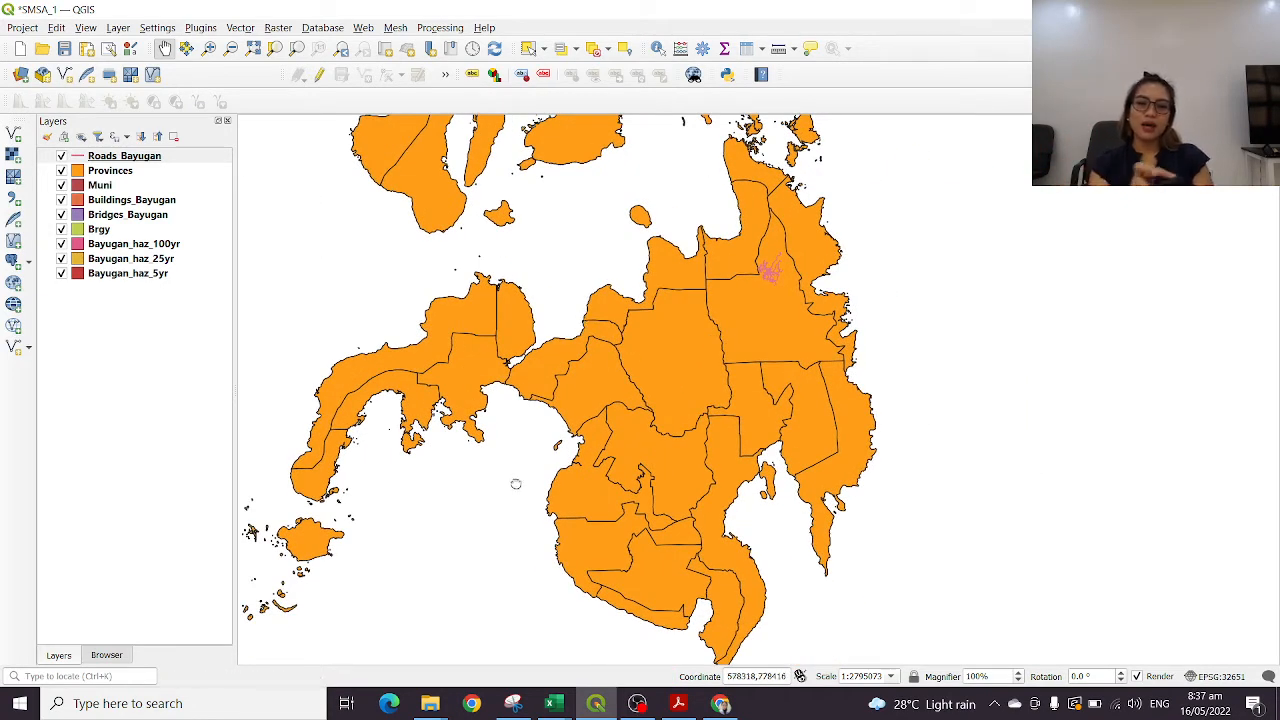
drag(516, 482, 759, 390)
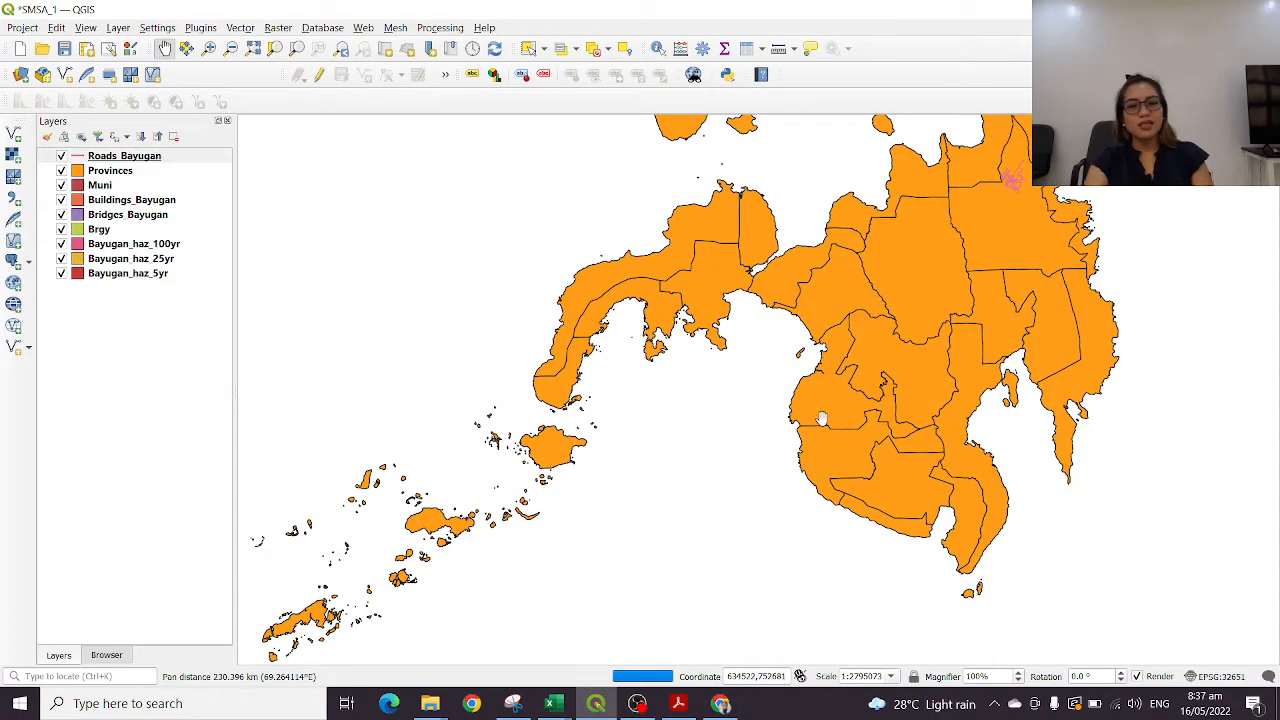
drag(1084, 180, 734, 203)
drag(674, 117, 925, 465)
drag(727, 295, 790, 153)
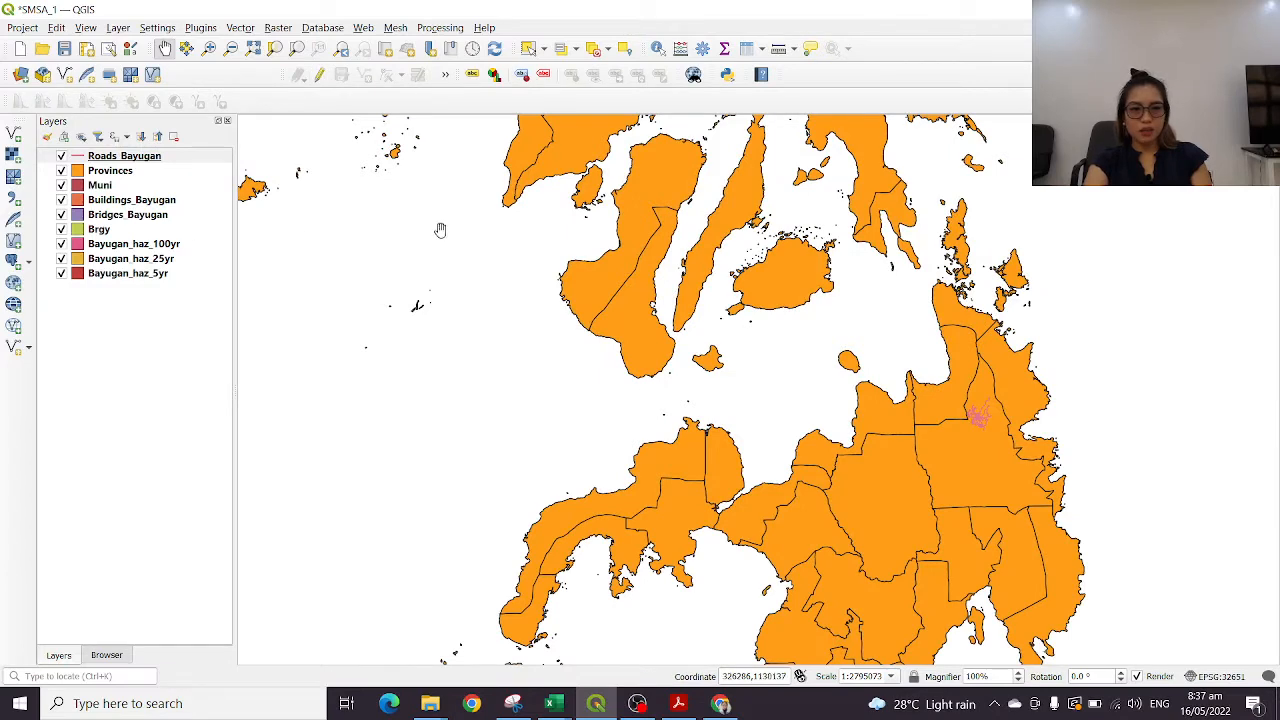
scroll(889, 392, up, 2)
scroll(897, 389, down, 8)
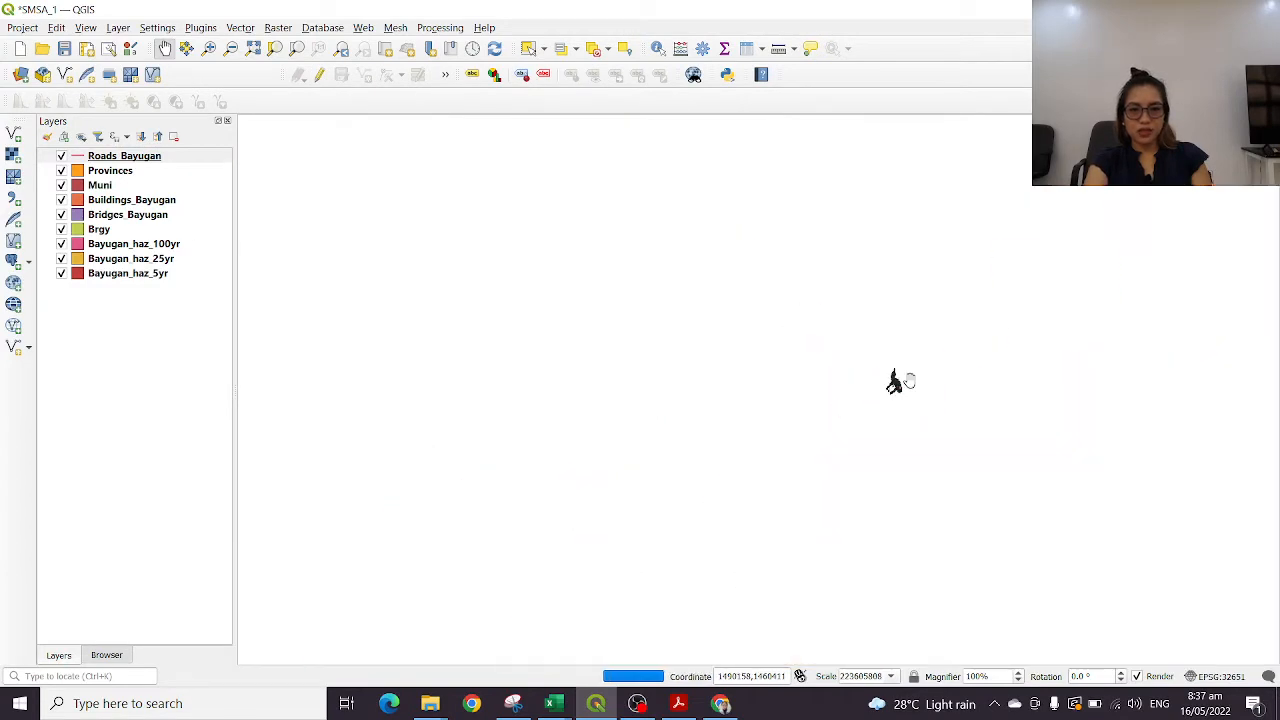
scroll(911, 399, up, 3)
mouse_move(813, 272)
mouse_down()
mouse_move(777, 372)
mouse_move(828, 285)
mouse_up()
scroll(777, 372, up, 3)
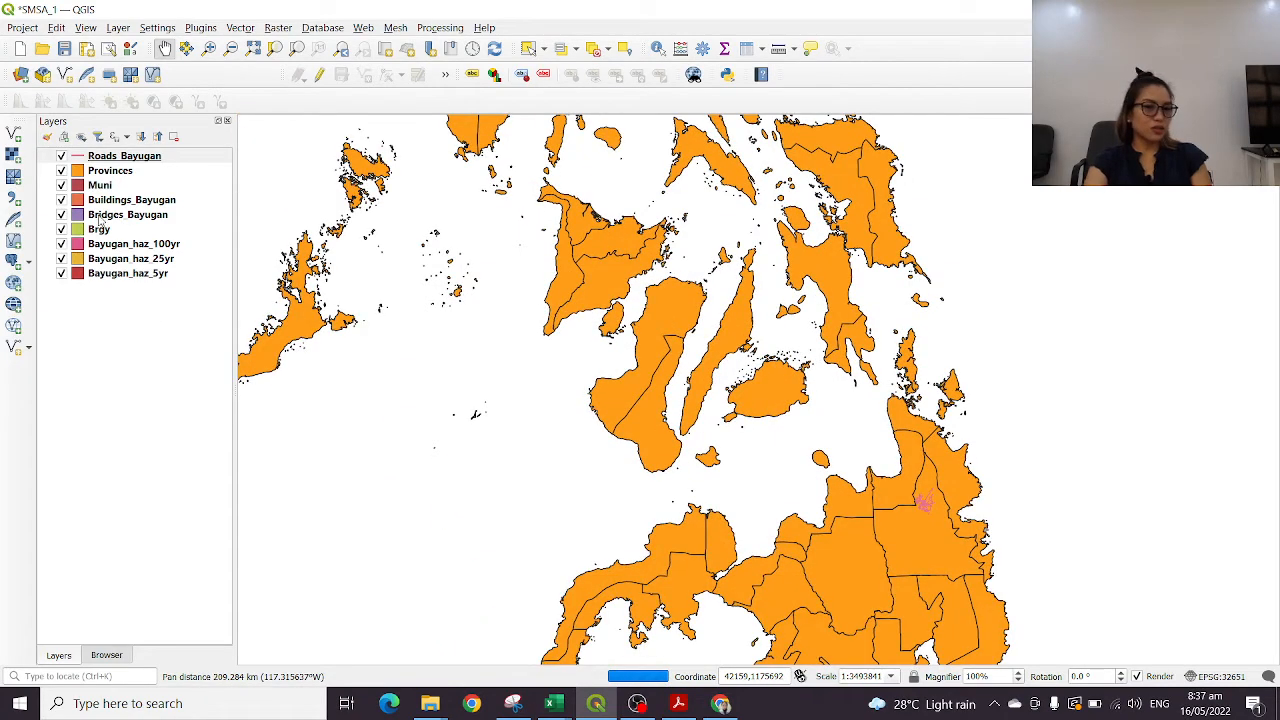
Turn off the visibility of the roads, Muni, buildings, bridges, Brgy and three flood hazard layers, leaving only Provinces displayed
click(61, 157)
click(61, 185)
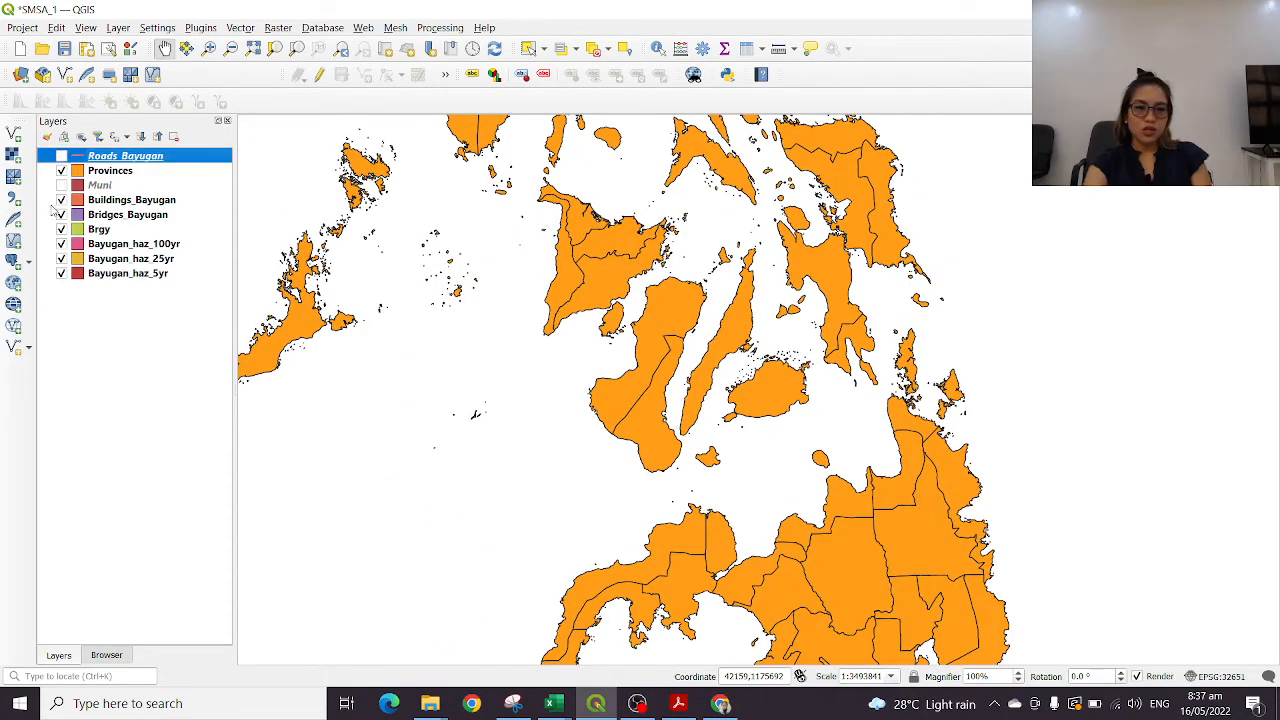
click(61, 200)
click(61, 214)
click(61, 229)
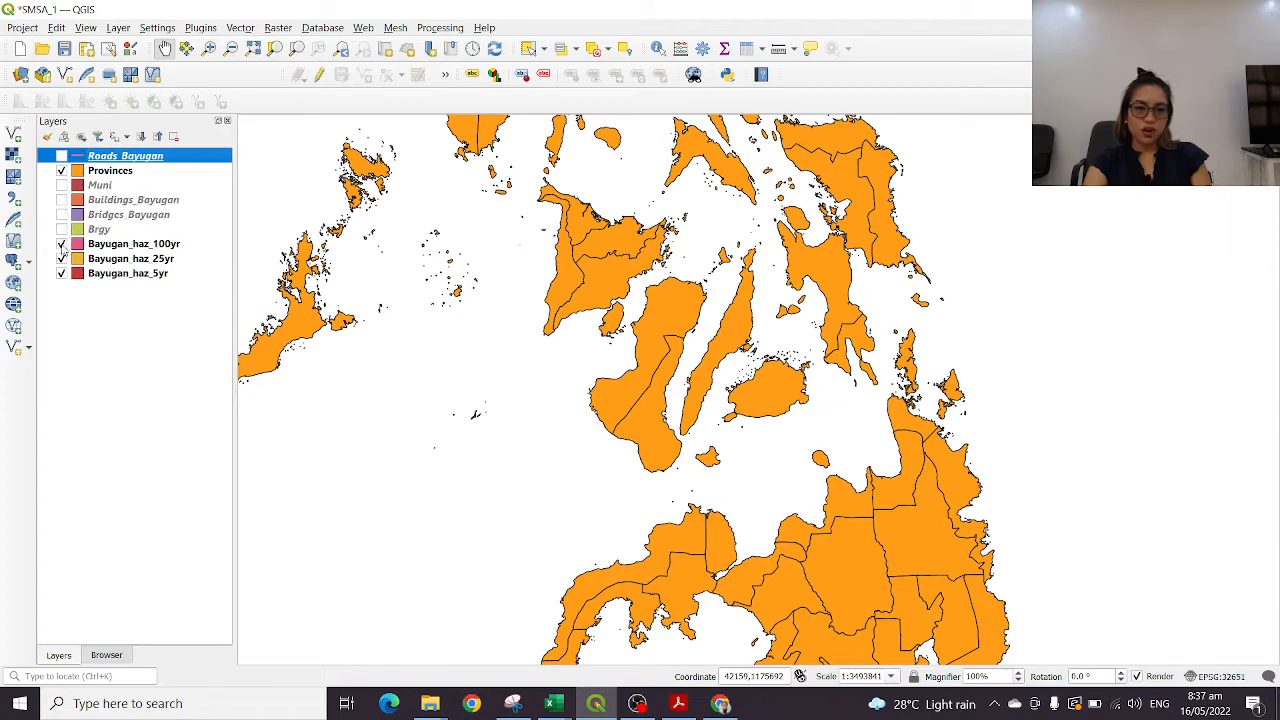
click(61, 244)
click(61, 258)
click(61, 273)
scroll(900, 395, down, 1)
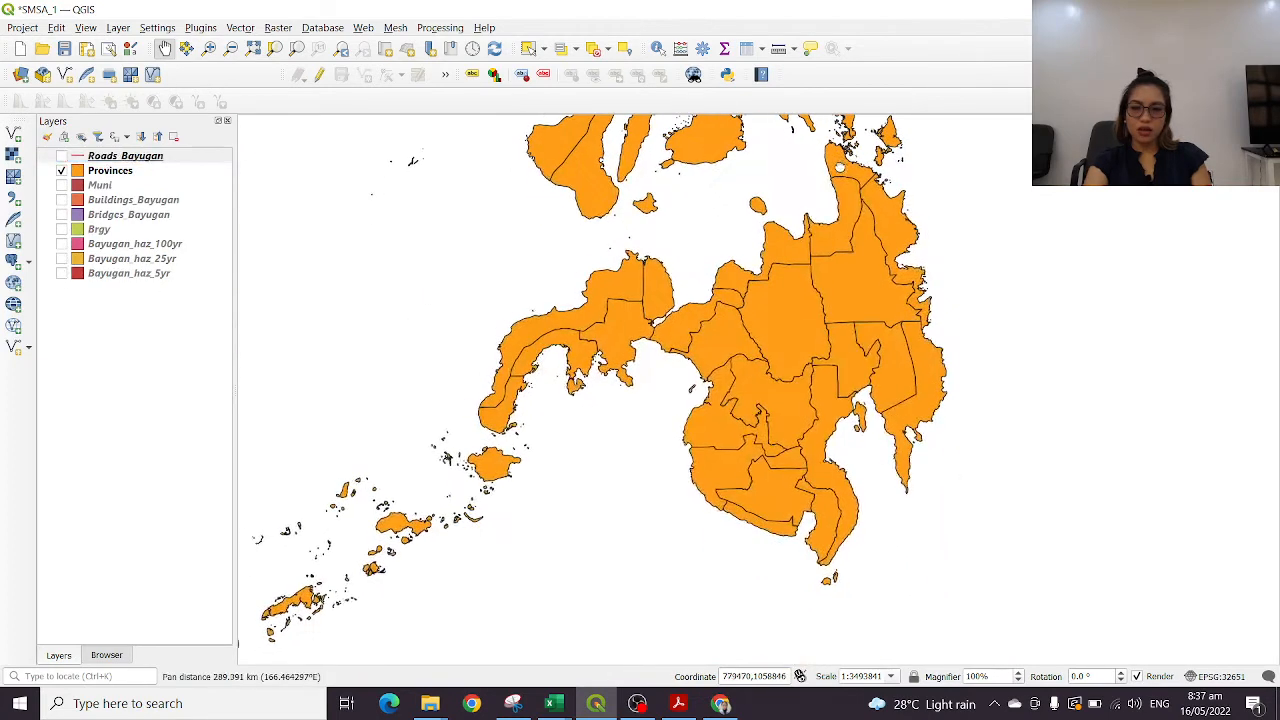
scroll(870, 315, down, 1)
drag(830, 232, 818, 367)
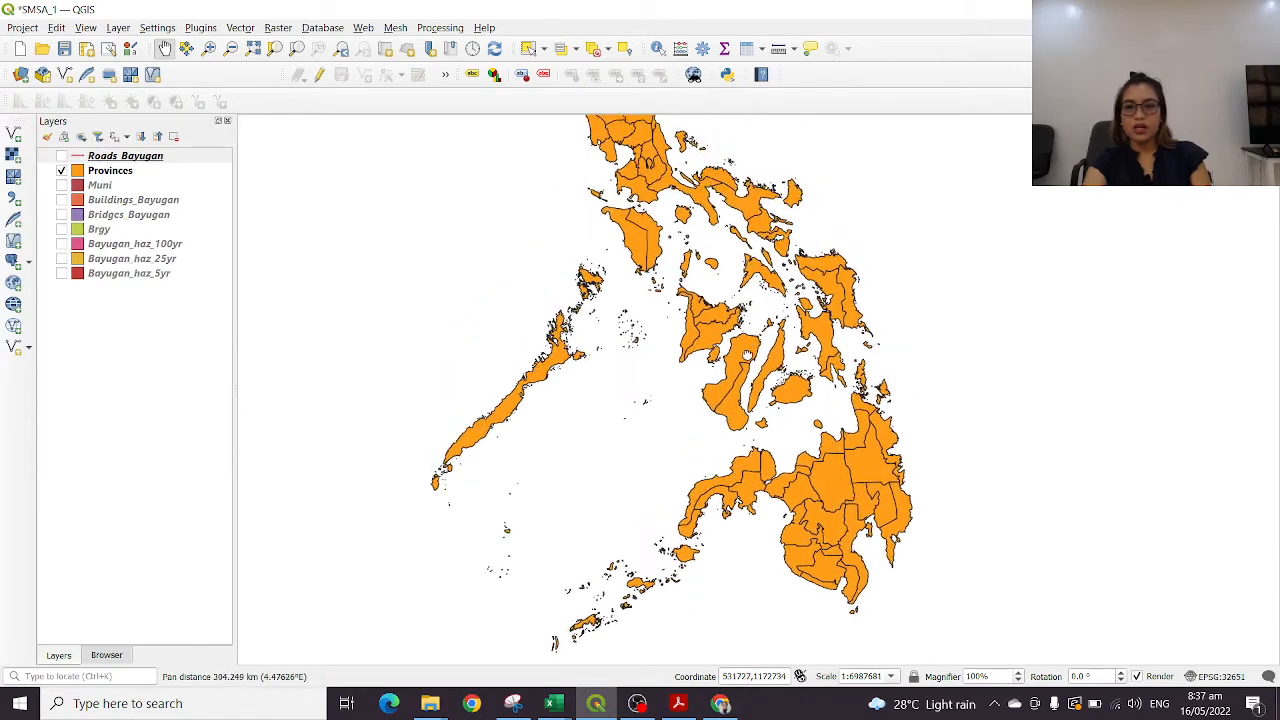
Practise switching the Provinces layer's visibility off and back on
click(61, 171)
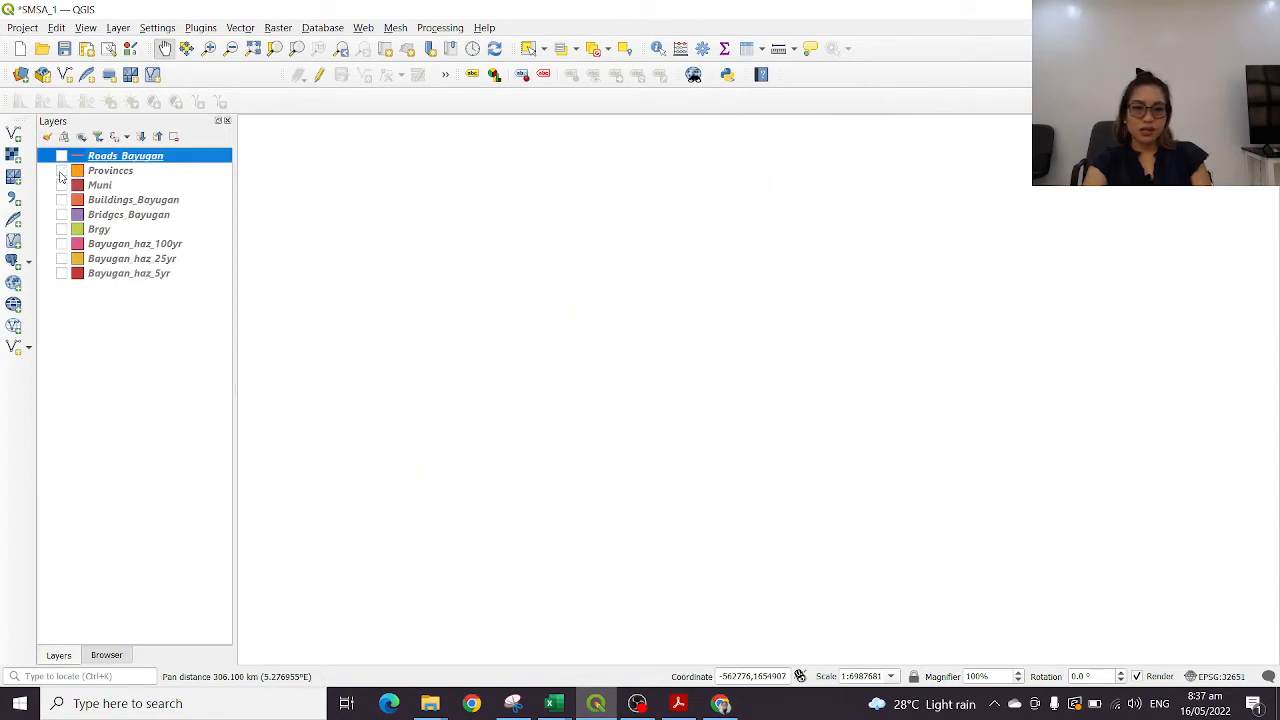
click(61, 171)
click(61, 171)
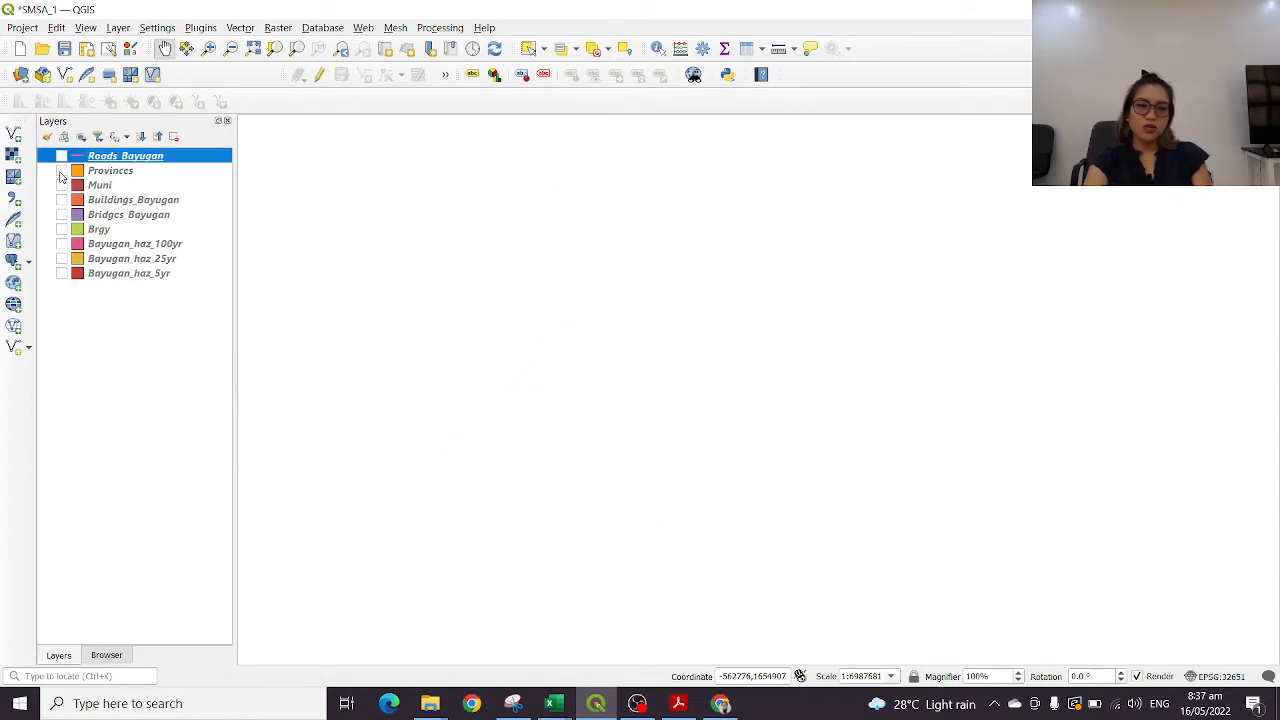
click(61, 171)
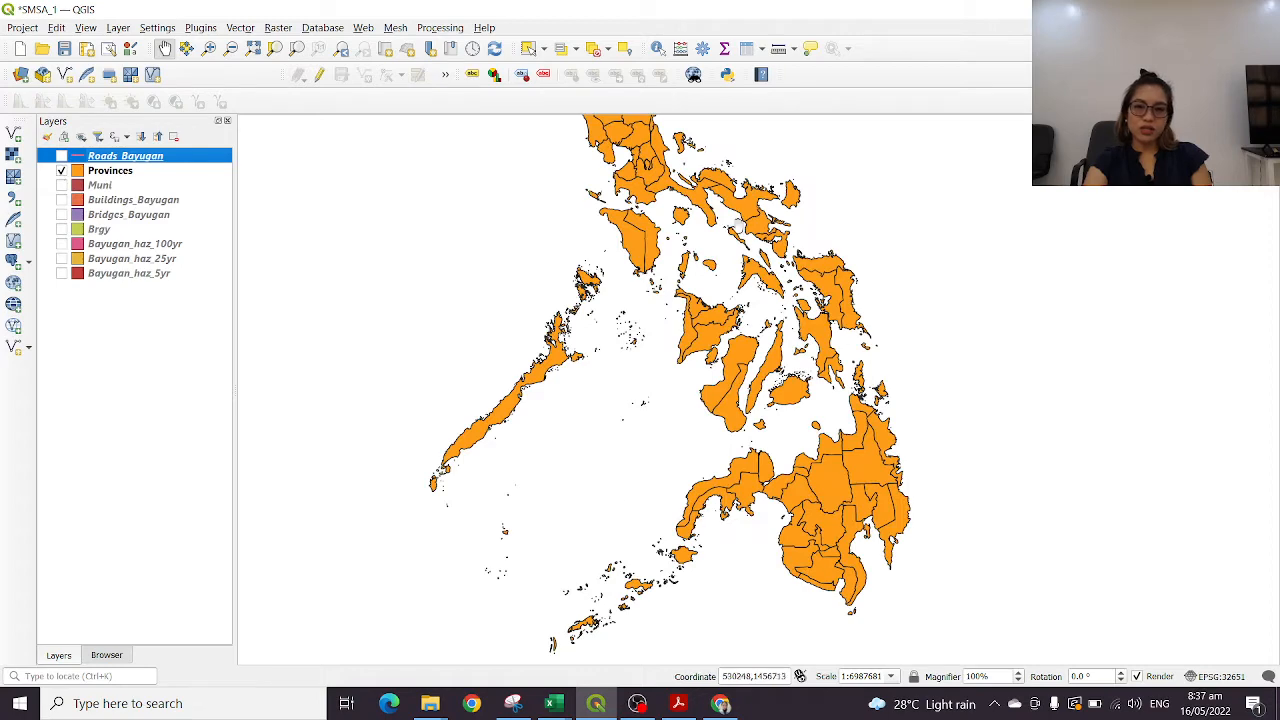
Zoom in on Mindanao and pan the map to examine the southern provinces and islands
drag(892, 461, 750, 376)
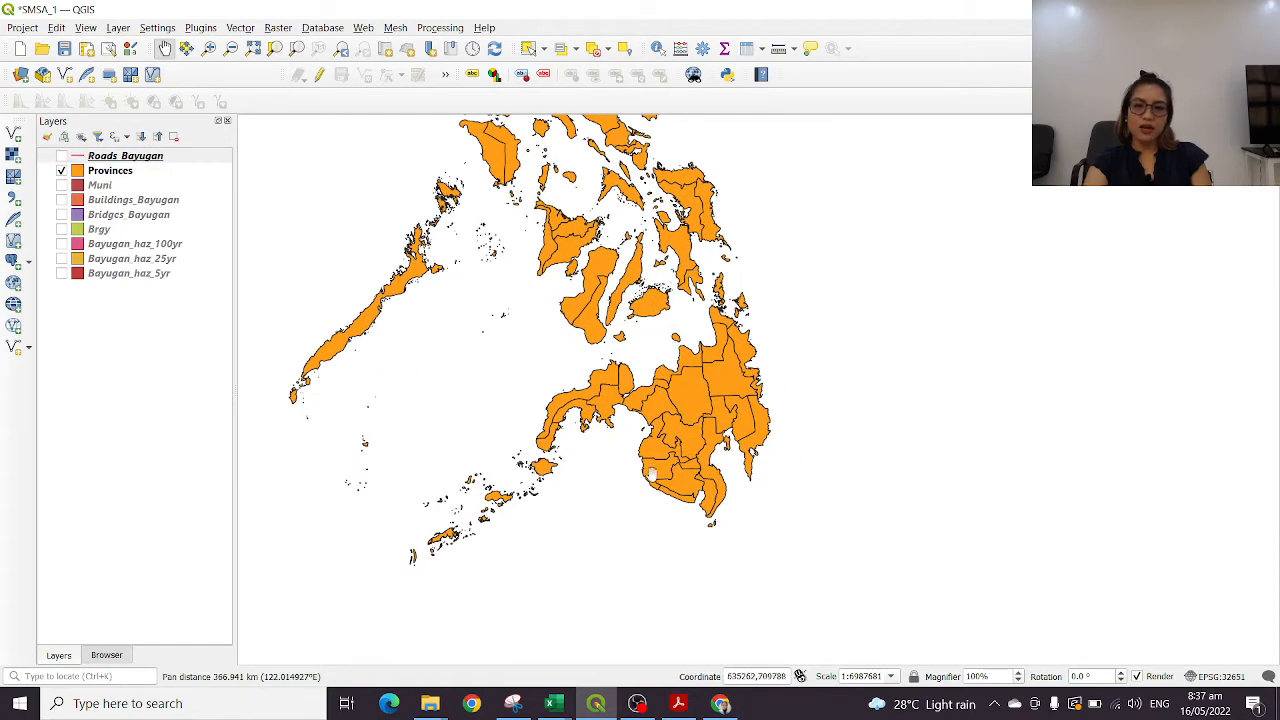
scroll(704, 387, up, 3)
drag(664, 311, 810, 356)
scroll(908, 360, down, 2)
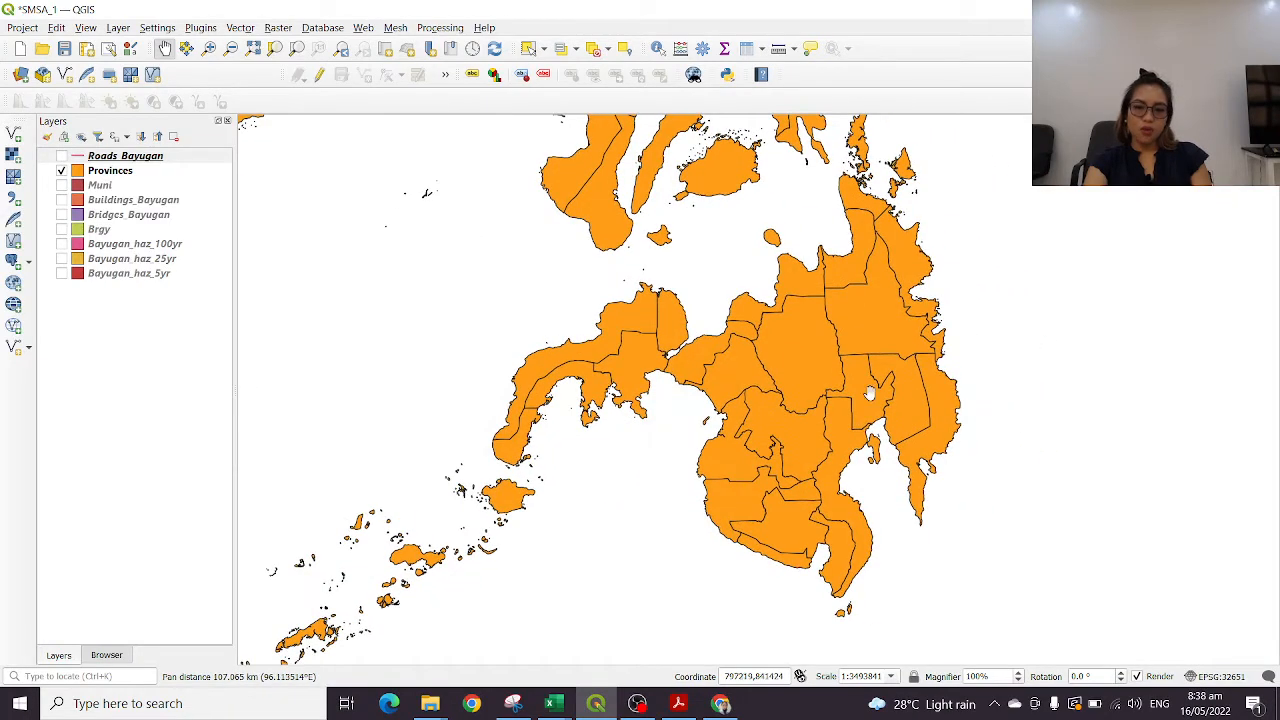
drag(881, 377, 945, 314)
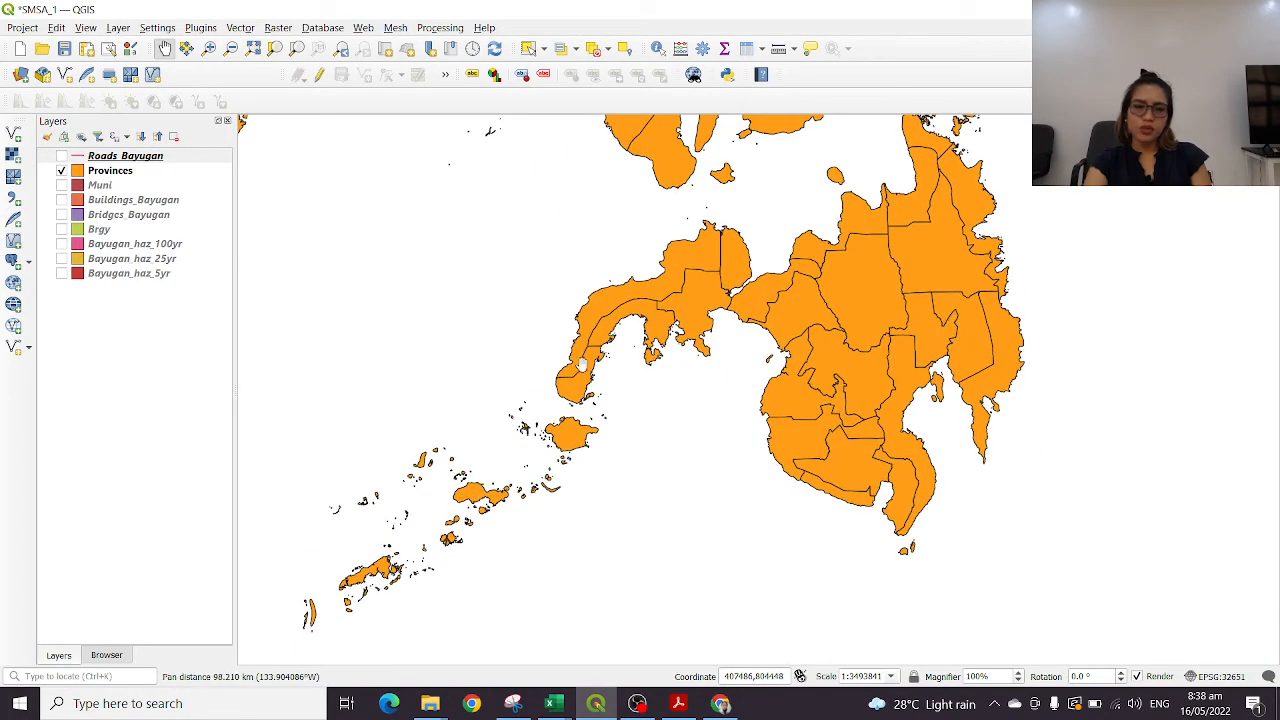
Open the Provinces attribute table, widen its window to examine the additional columns, and close it
right_click(119, 173)
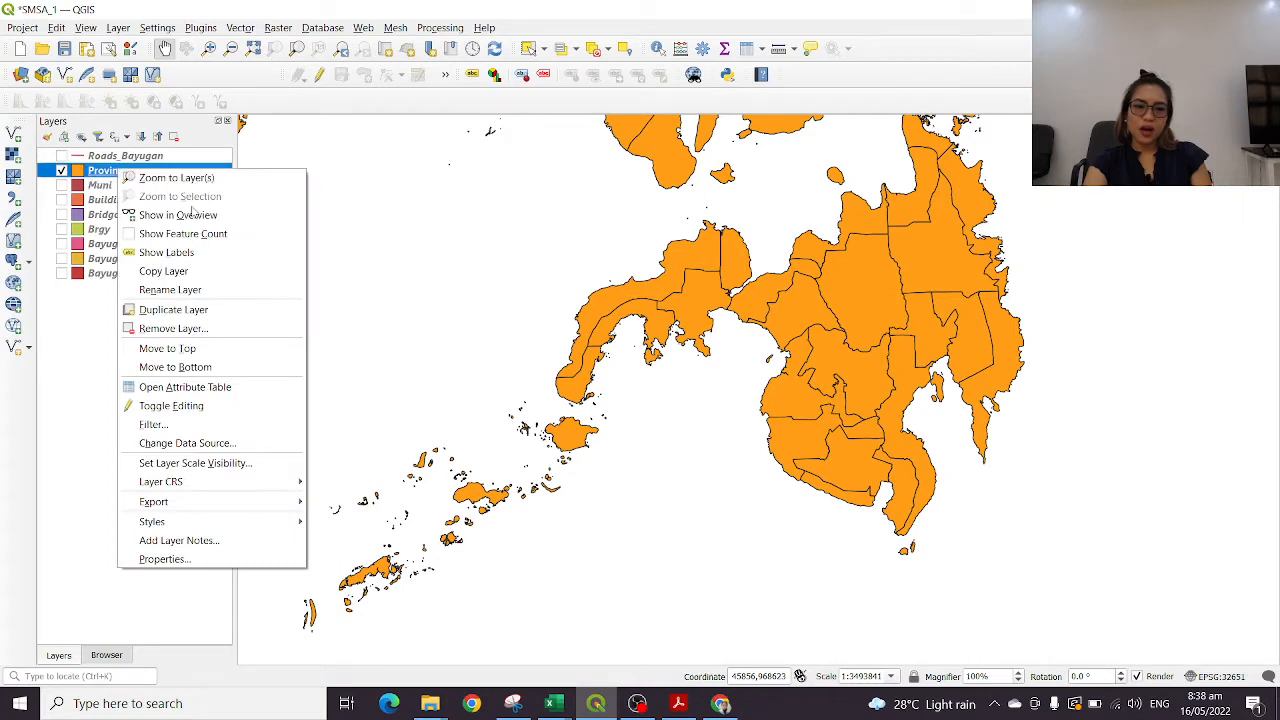
click(99, 175)
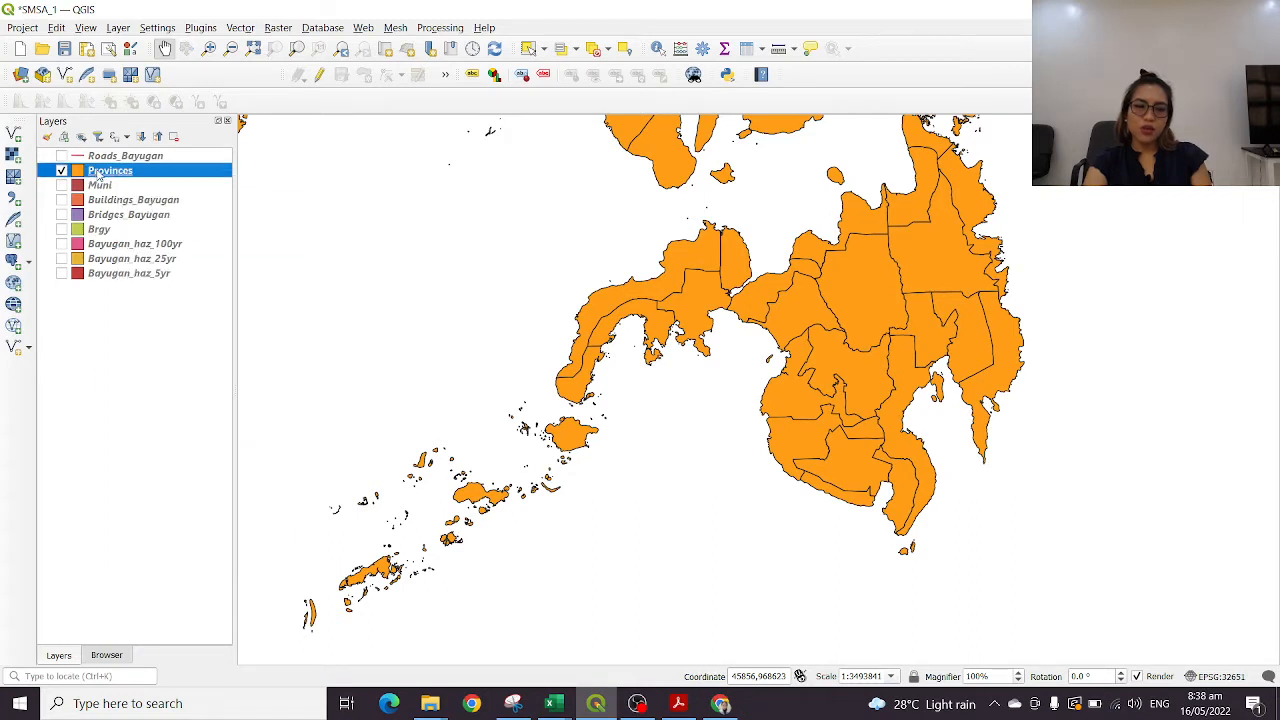
right_click(100, 174)
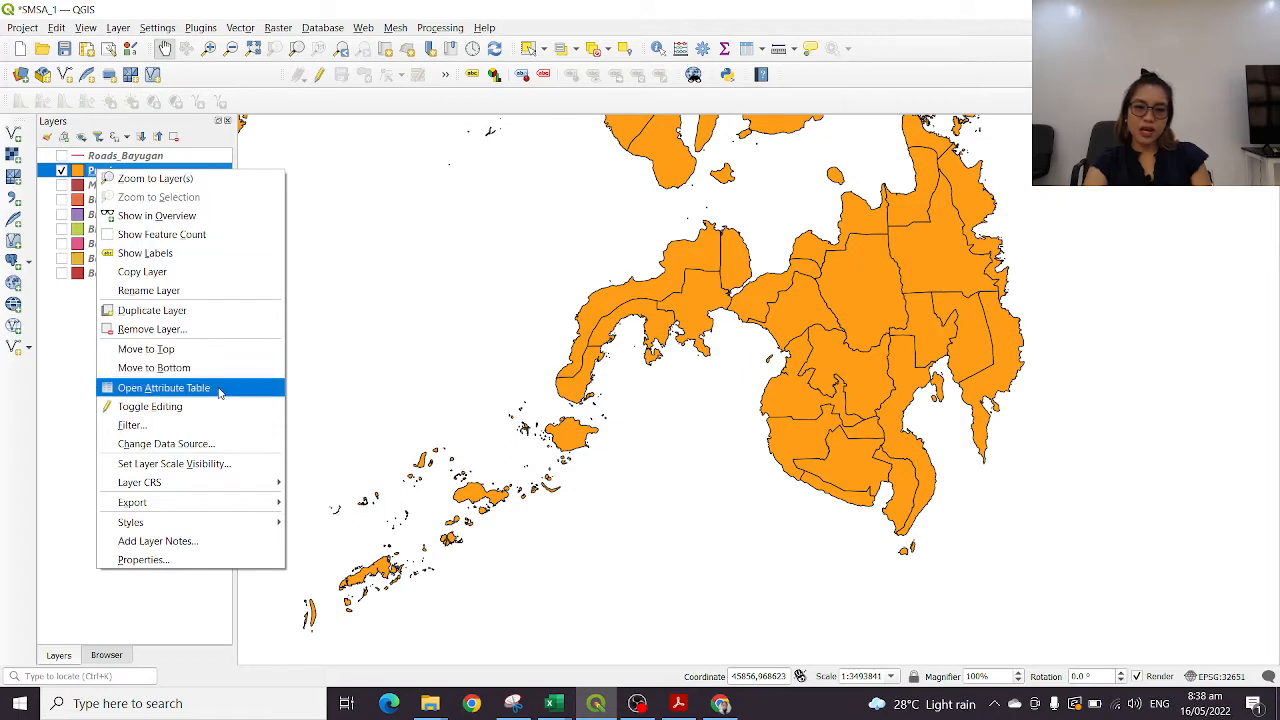
click(164, 388)
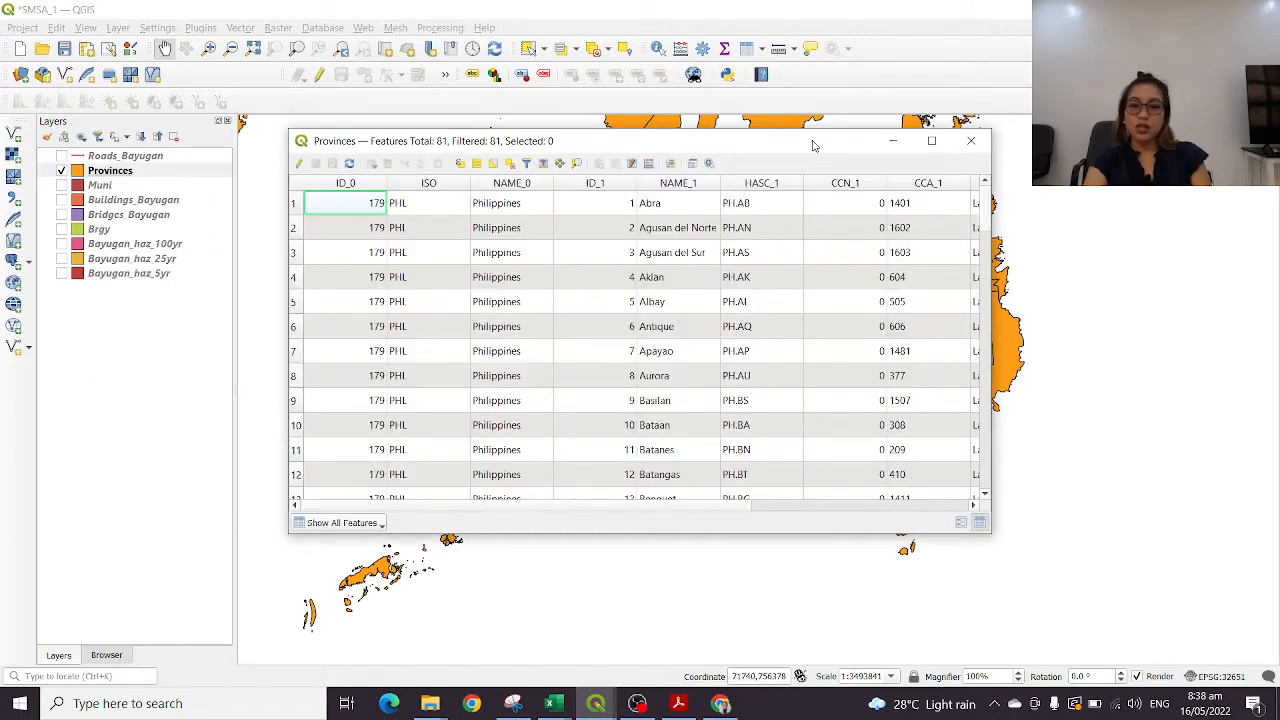
drag(813, 145, 658, 247)
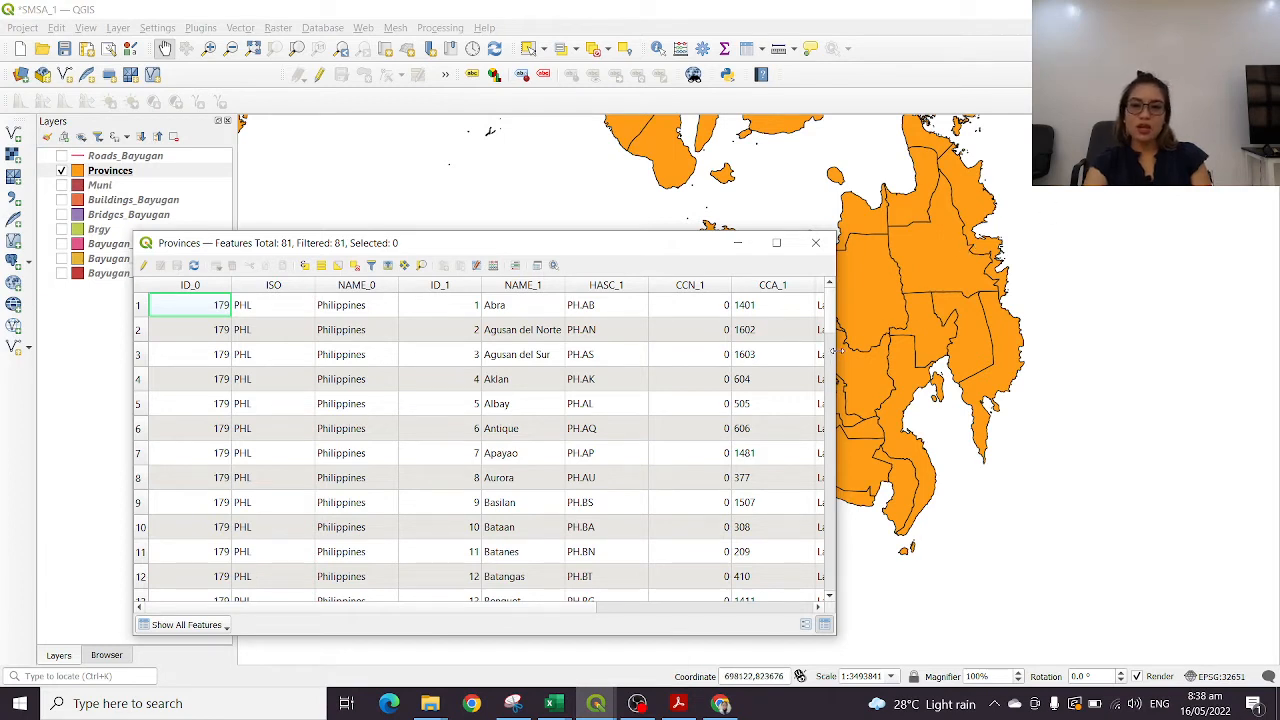
drag(832, 351, 1058, 352)
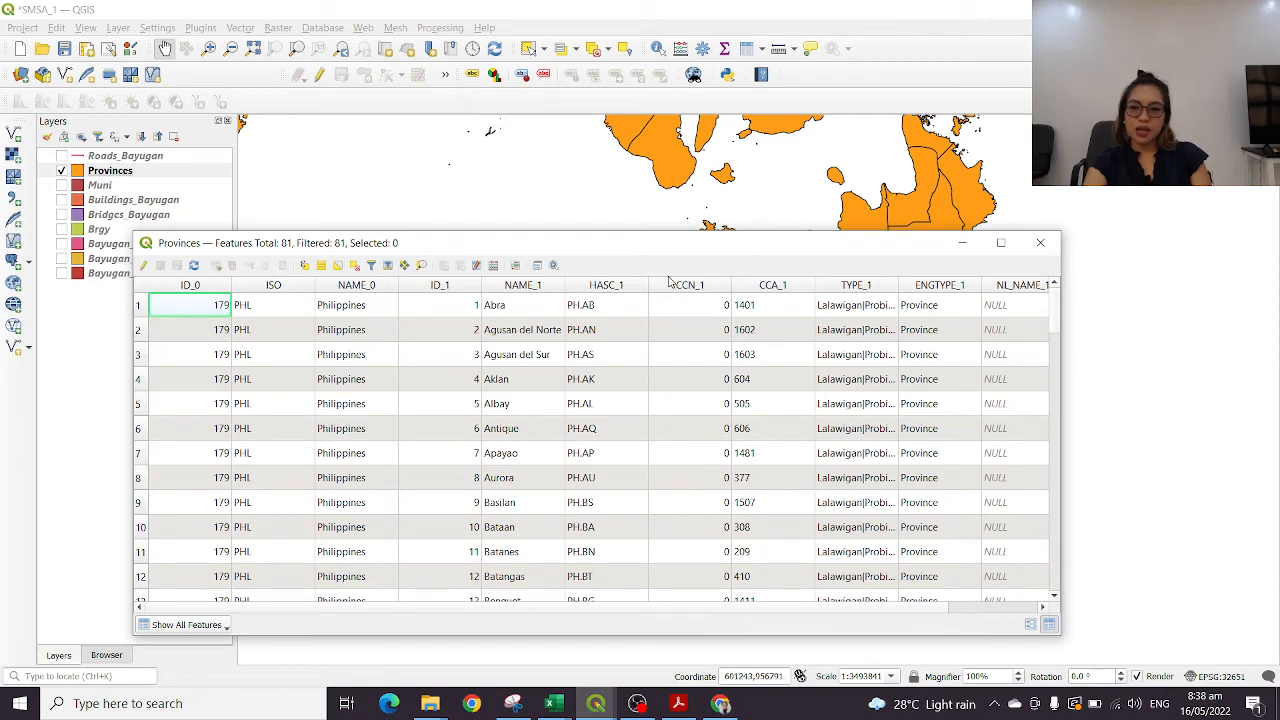
click(1040, 243)
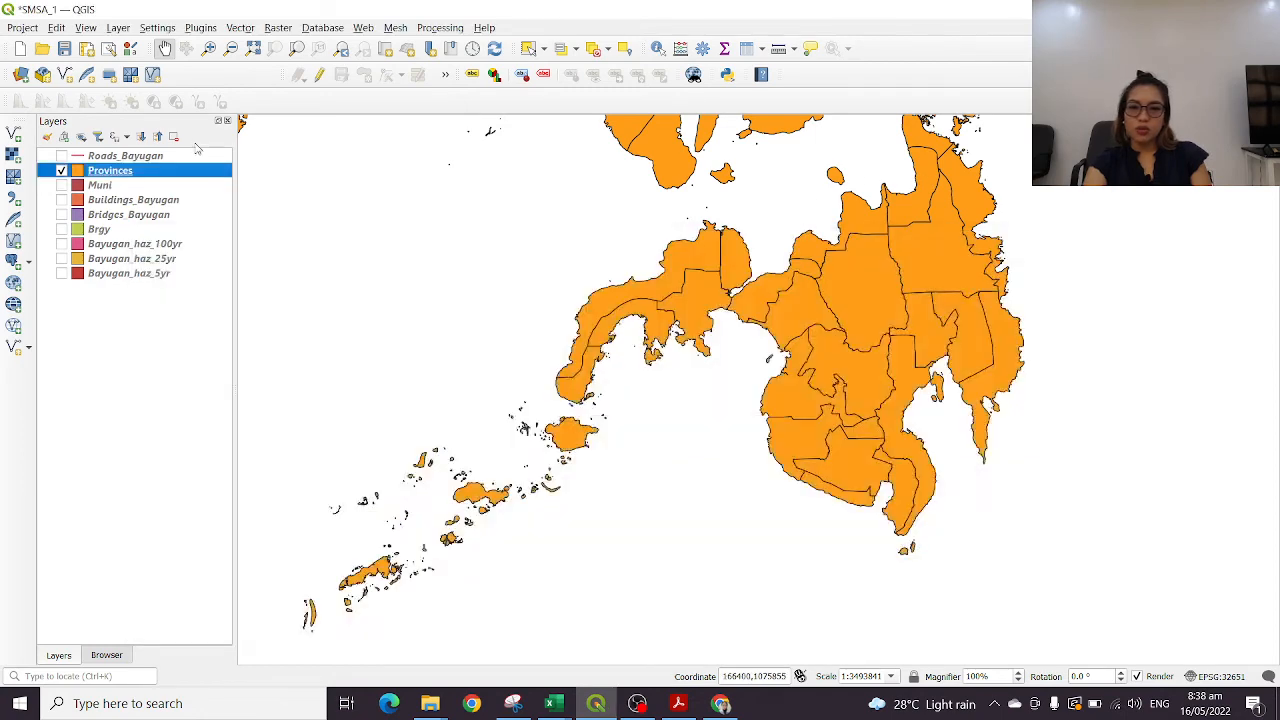
Reopen the Provinces attribute table, select the Agusan del Norte record to locate it on the map, and deselect it
right_click(112, 172)
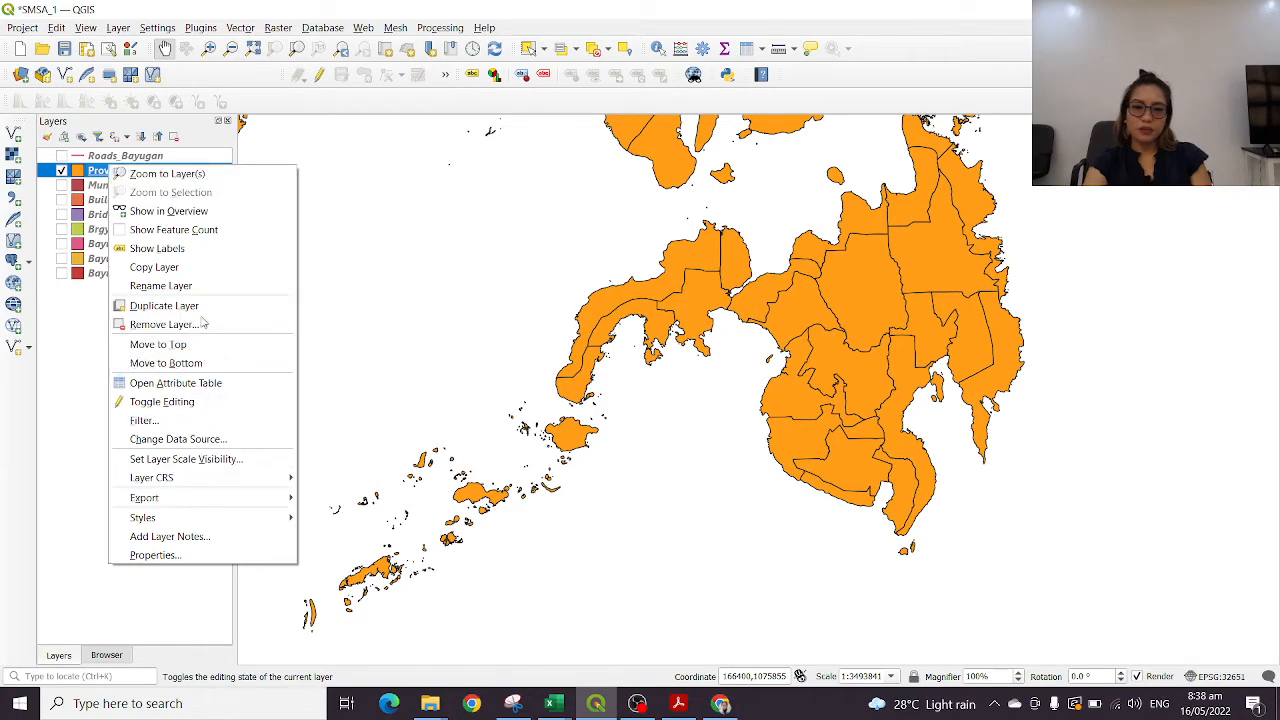
click(190, 383)
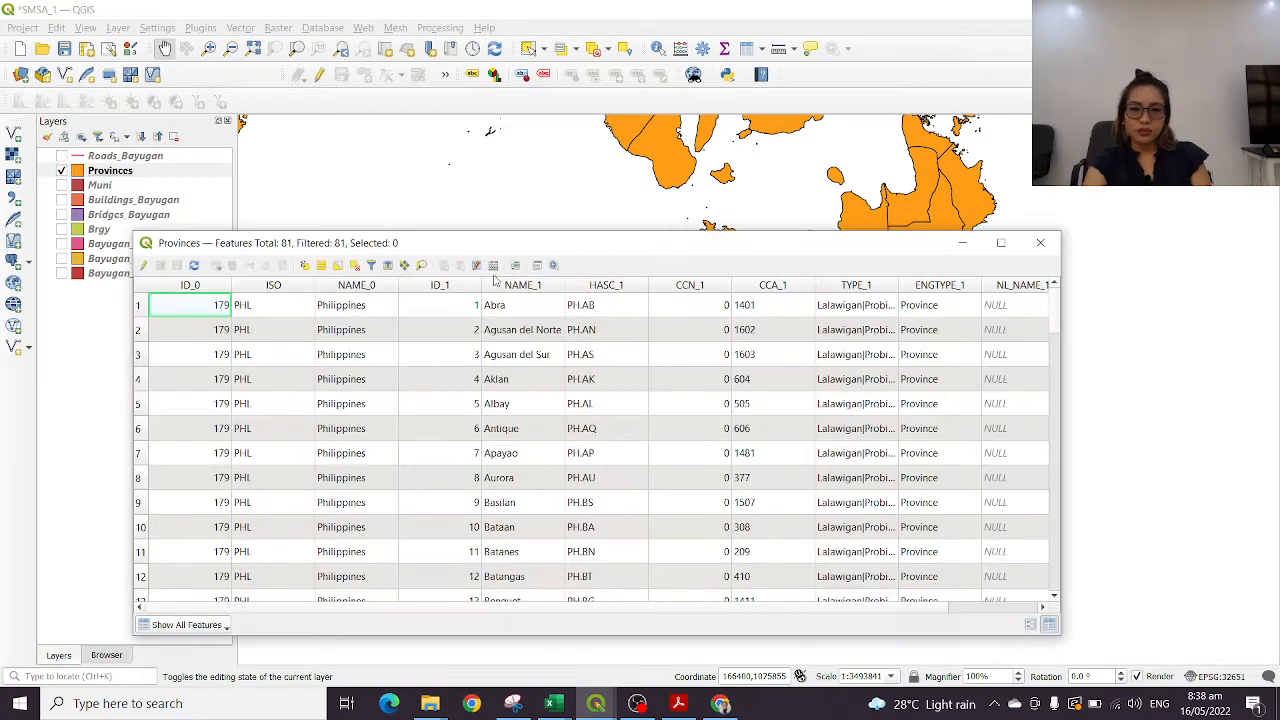
click(138, 337)
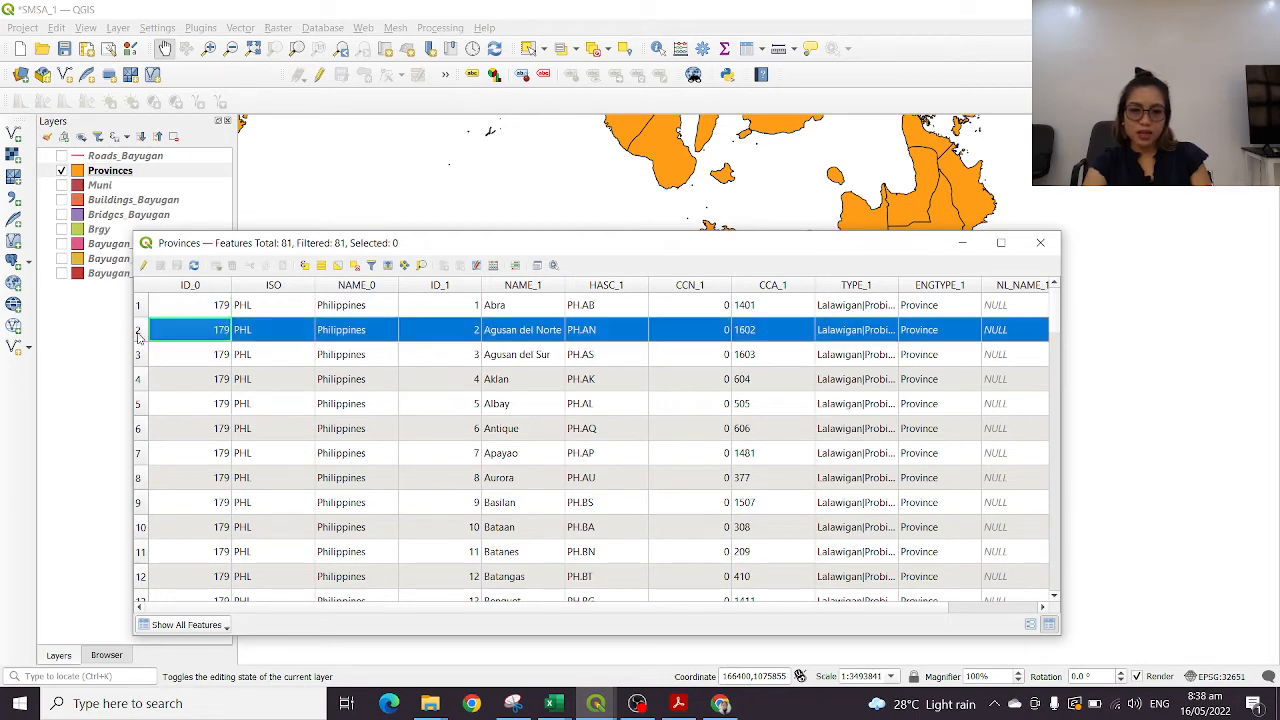
drag(867, 252, 841, 307)
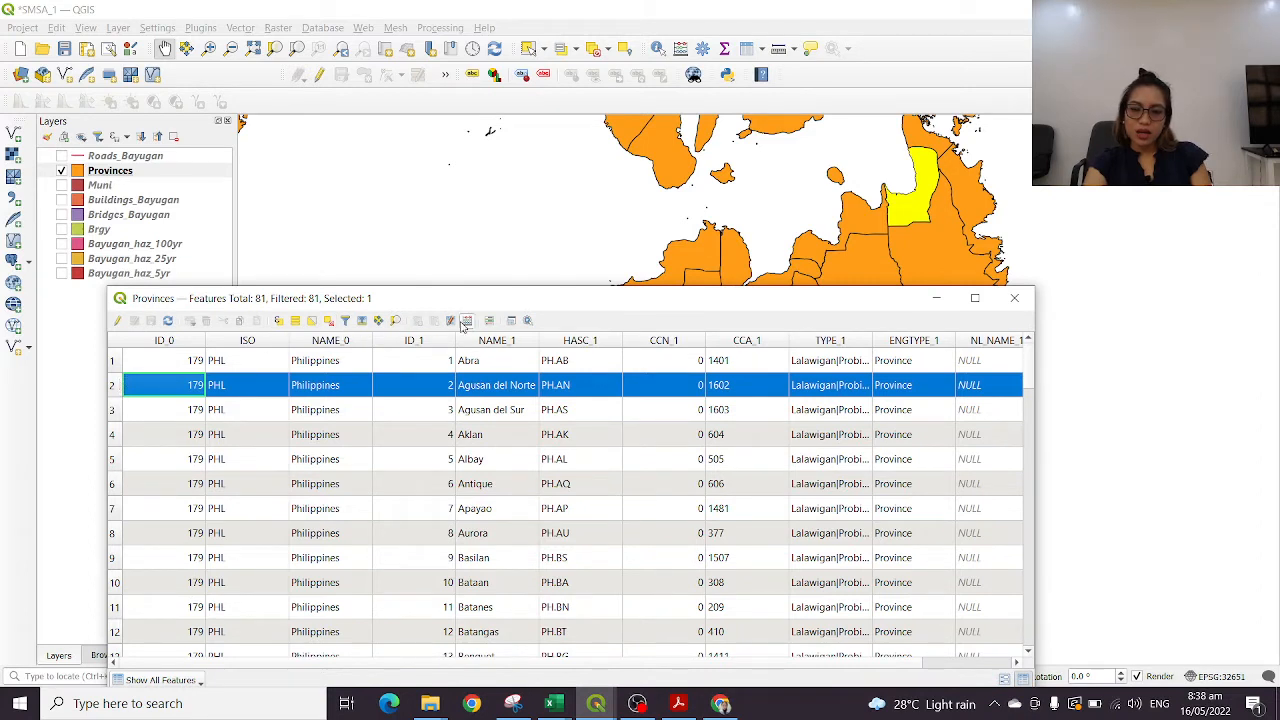
click(331, 322)
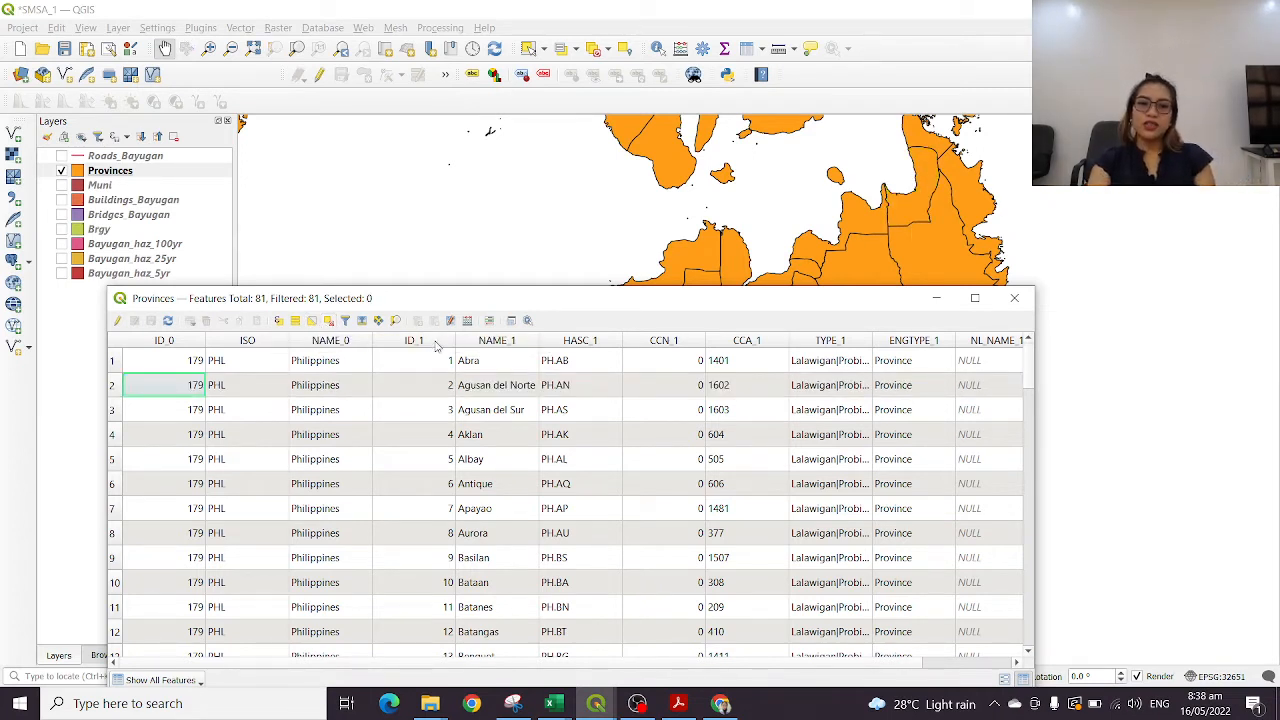
Select the Agusan del Norte record and switch to Agusan del Sur to locate each on the map, closing the attribute table
click(113, 387)
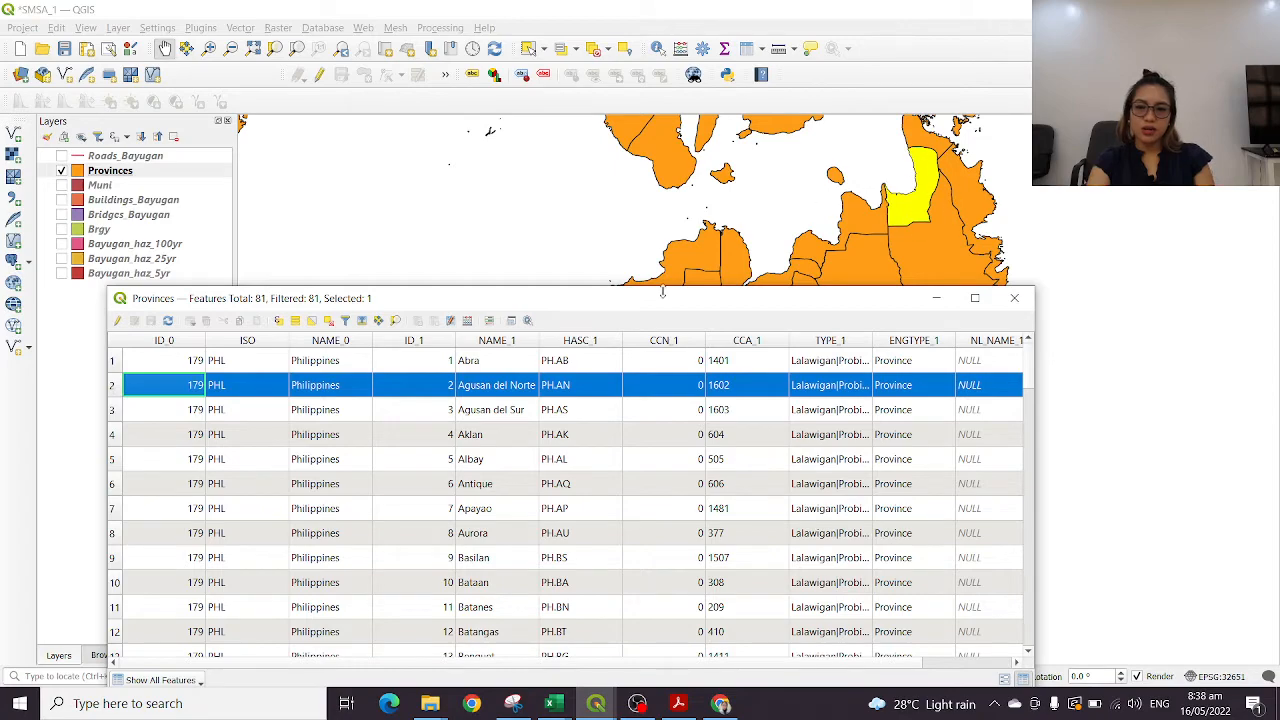
click(111, 414)
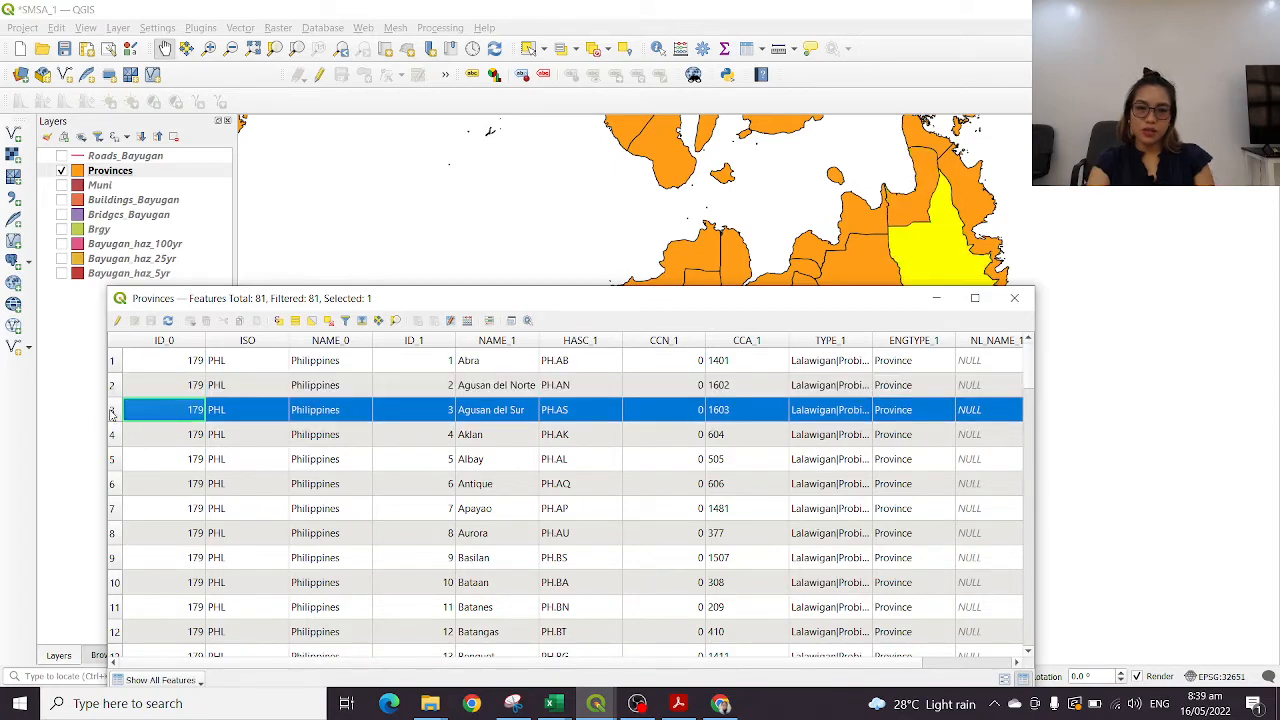
drag(846, 306, 924, 278)
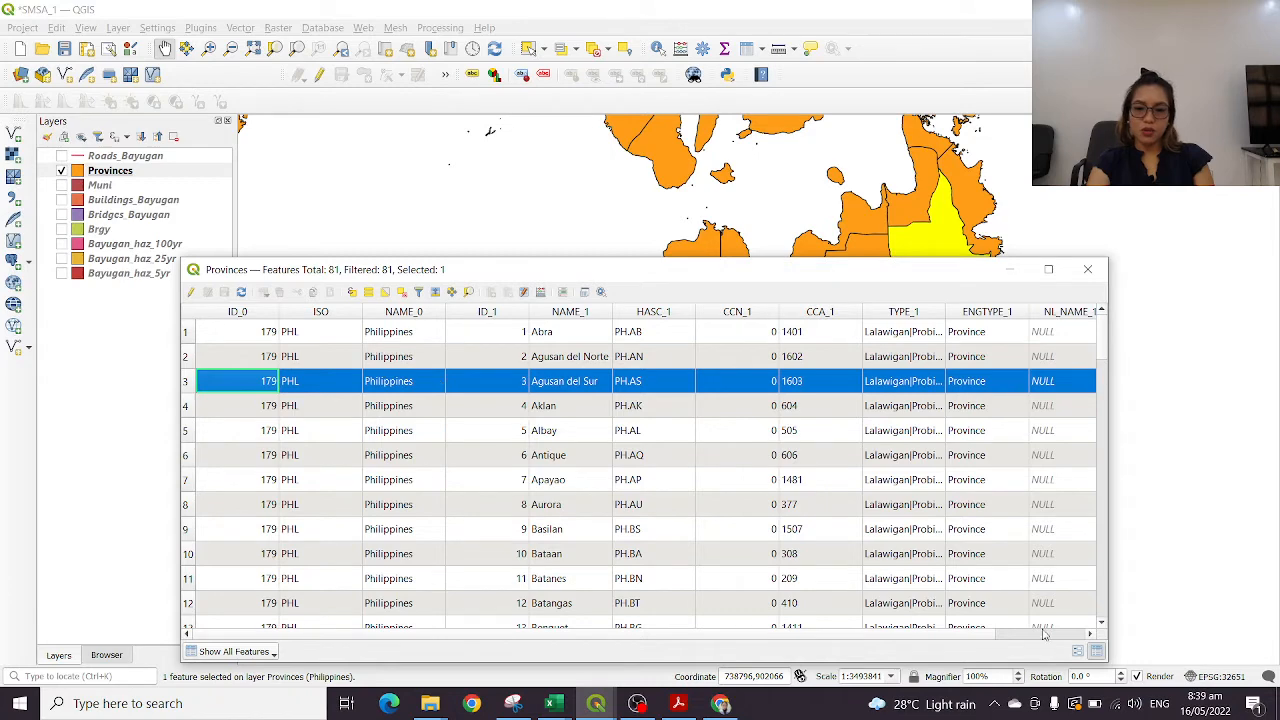
mouse_move(964, 644)
mouse_down()
mouse_move(1058, 640)
mouse_move(955, 630)
mouse_up()
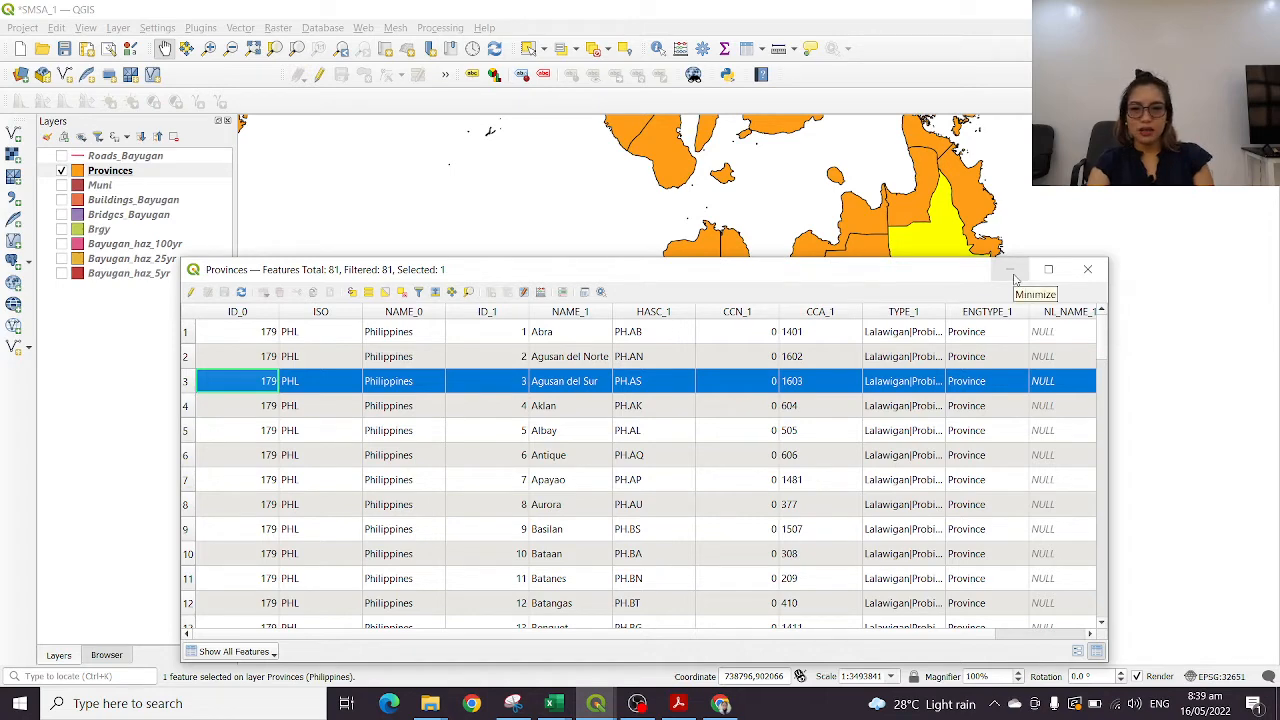
click(1088, 270)
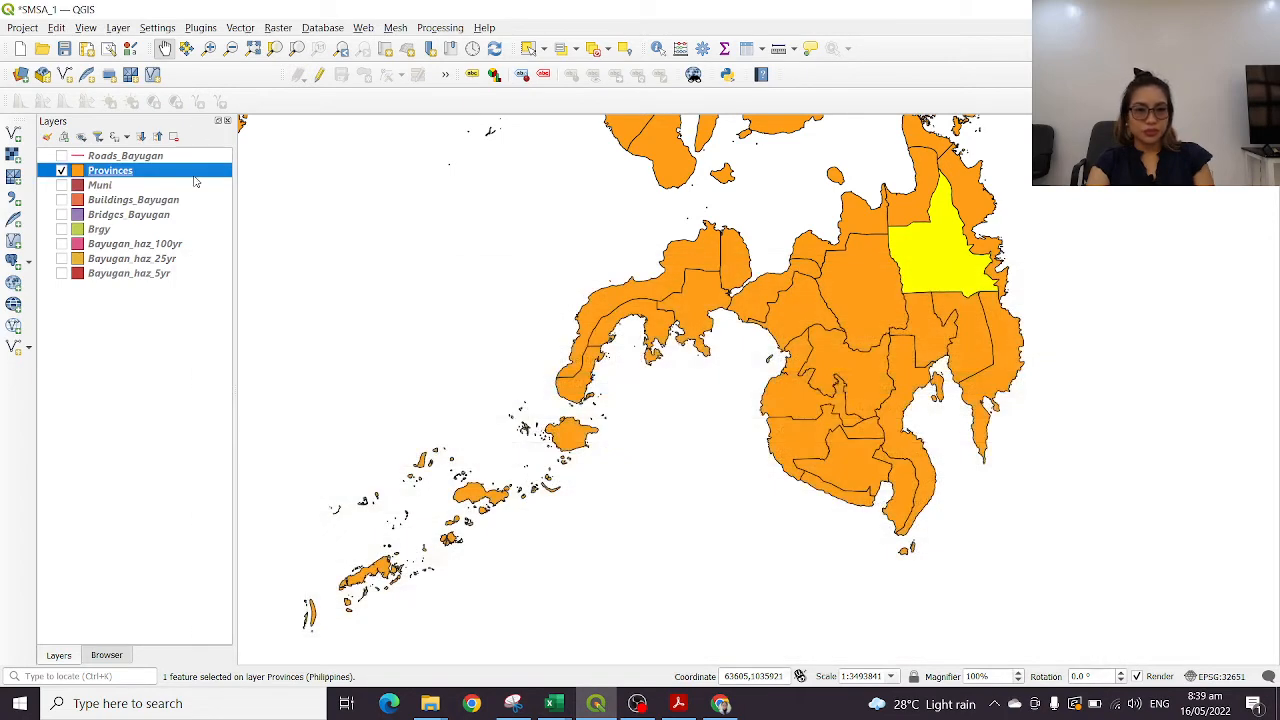
Reopen the Provinces attribute table, deselect the Agusan del Sur record, and close the table
right_click(186, 181)
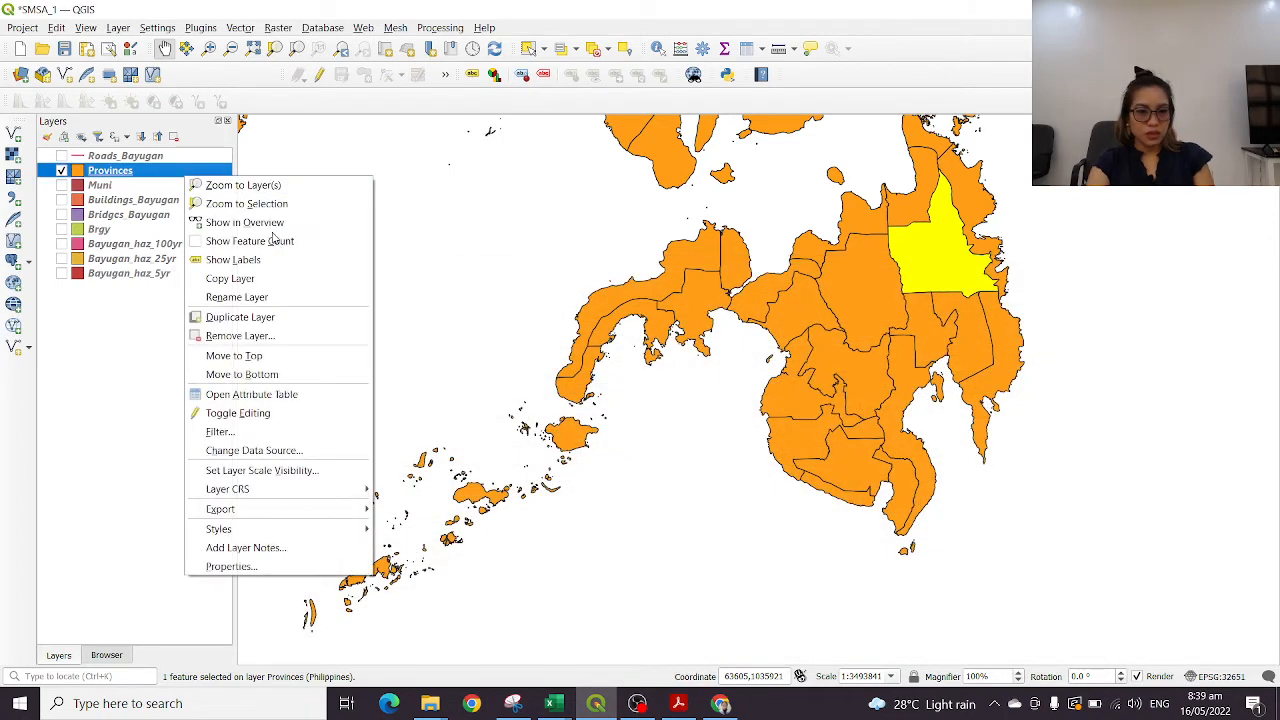
click(268, 394)
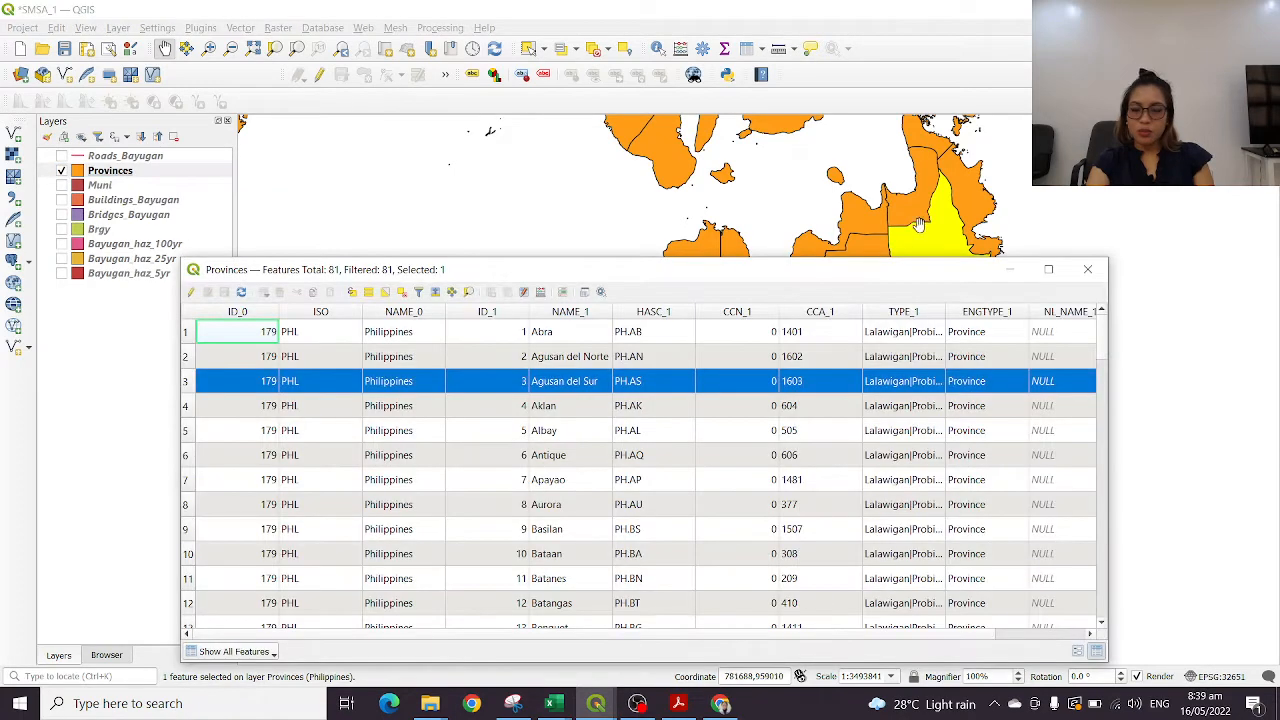
click(400, 292)
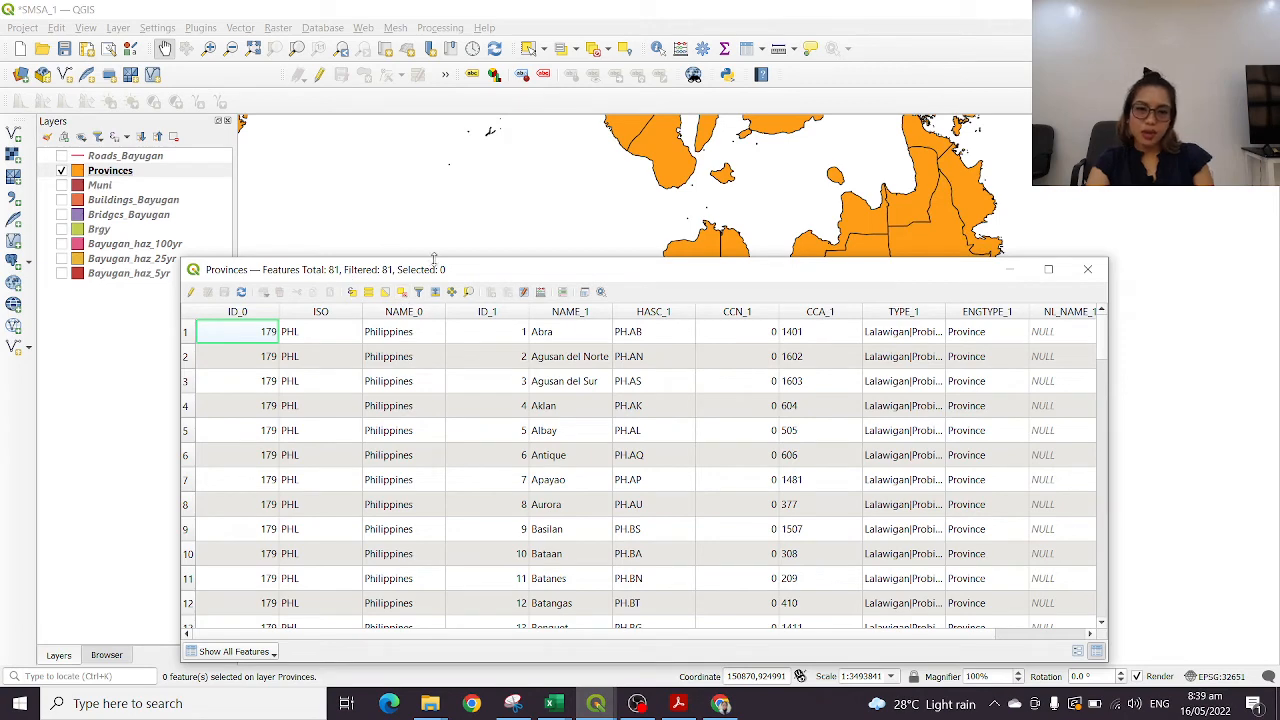
click(1087, 269)
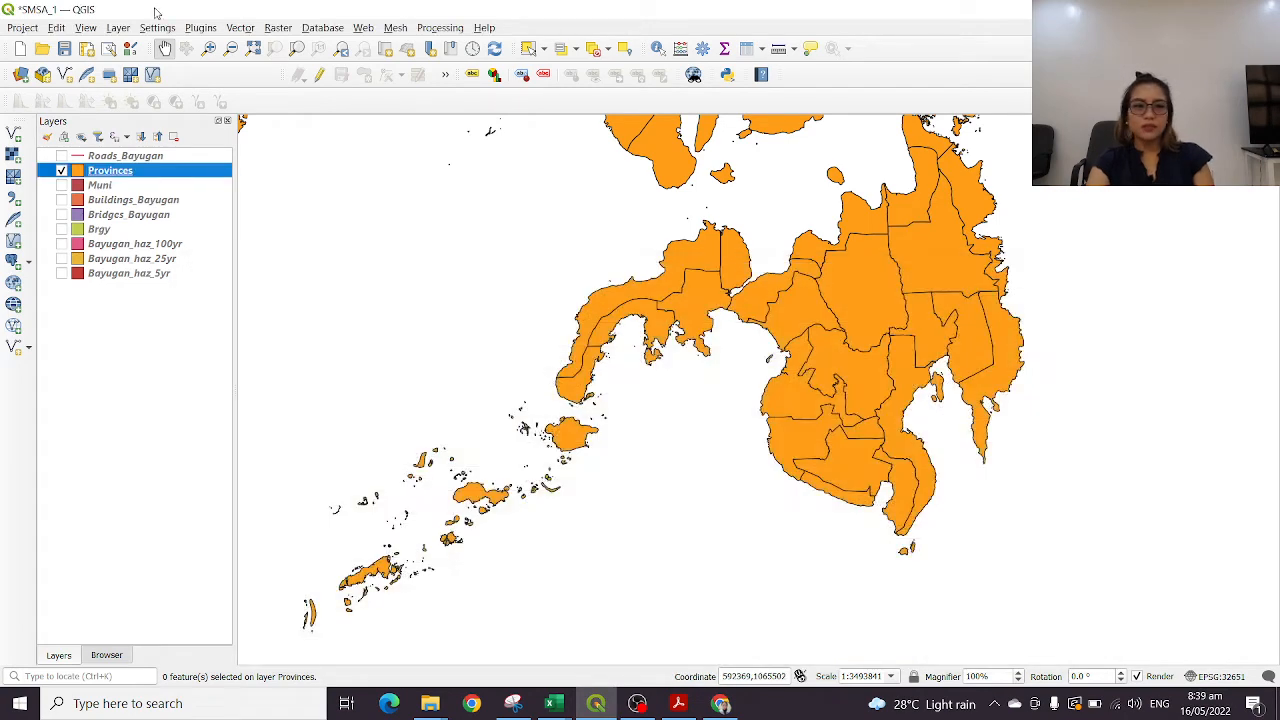
Open the Provinces layer's symbology properties and choose the outline blue fill preset
right_click(129, 172)
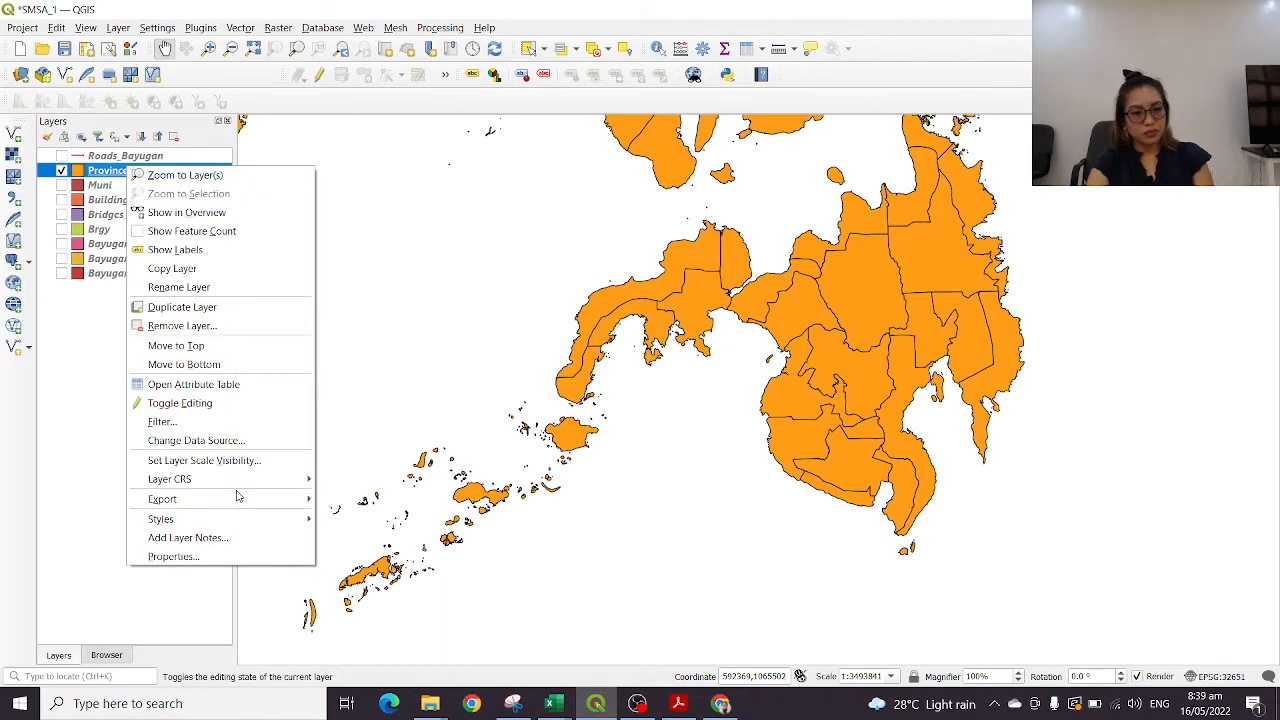
click(252, 556)
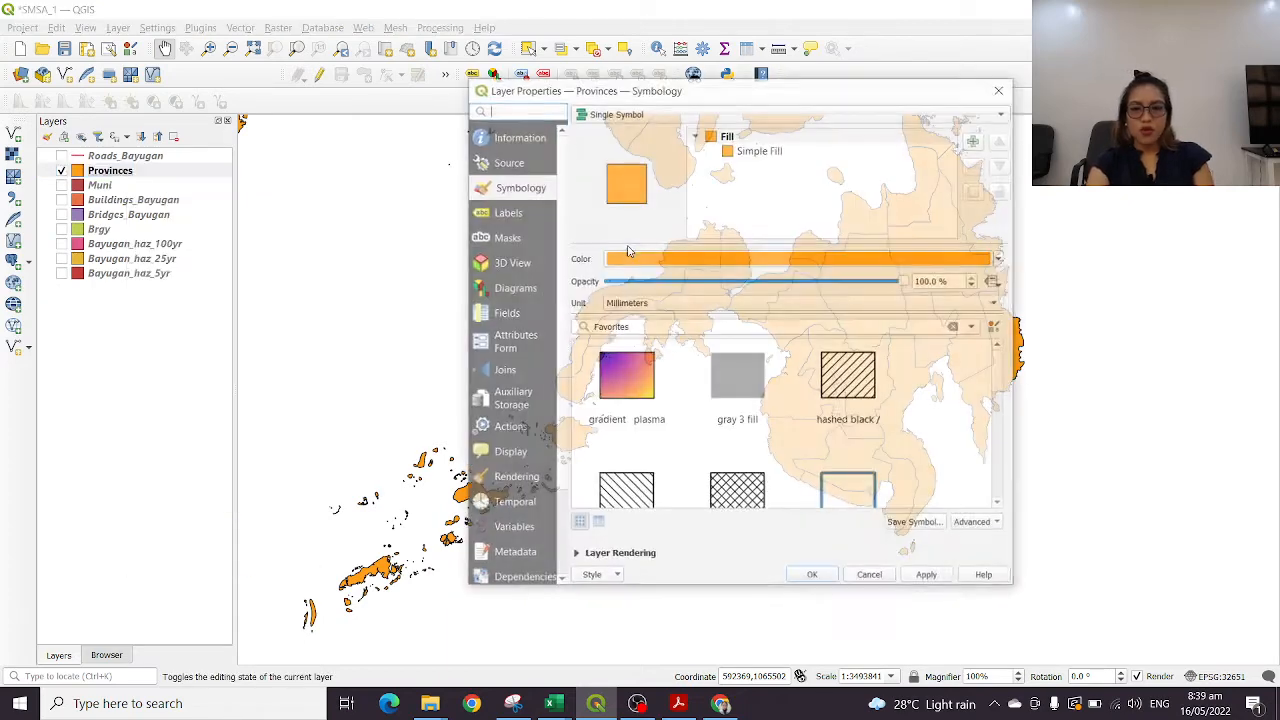
drag(793, 97, 396, 94)
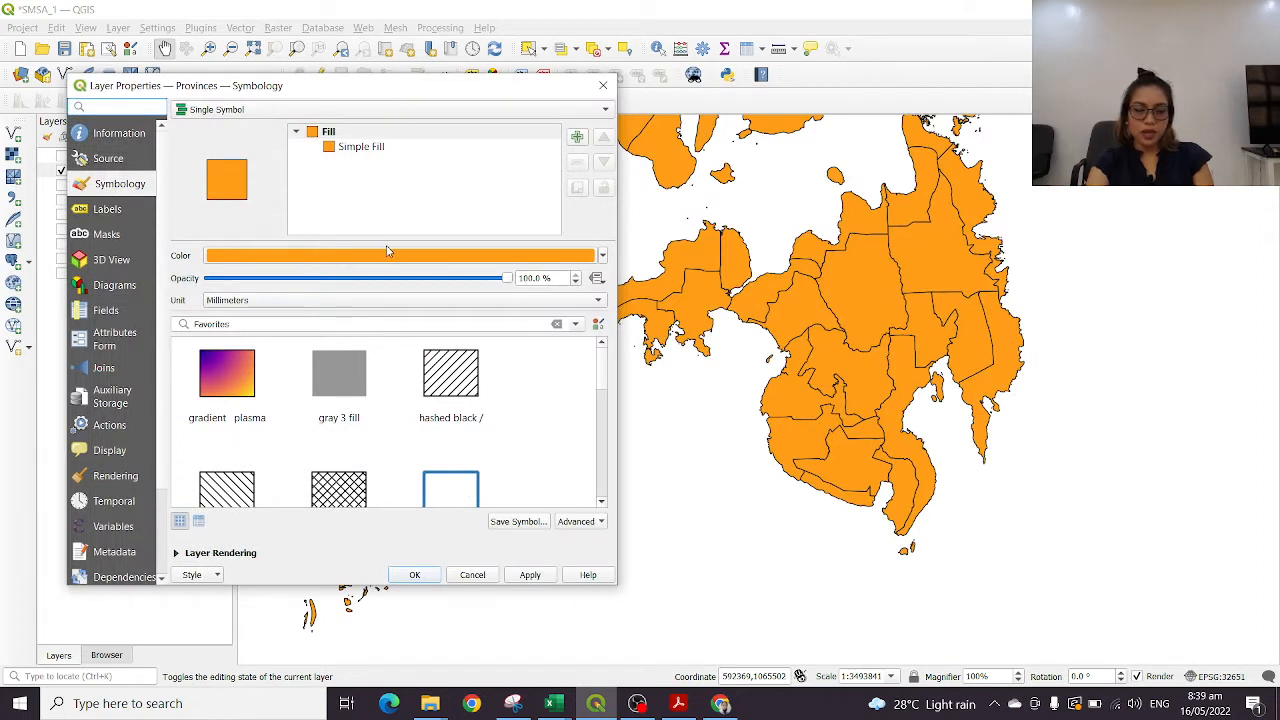
click(445, 498)
scroll(480, 450, down, 4)
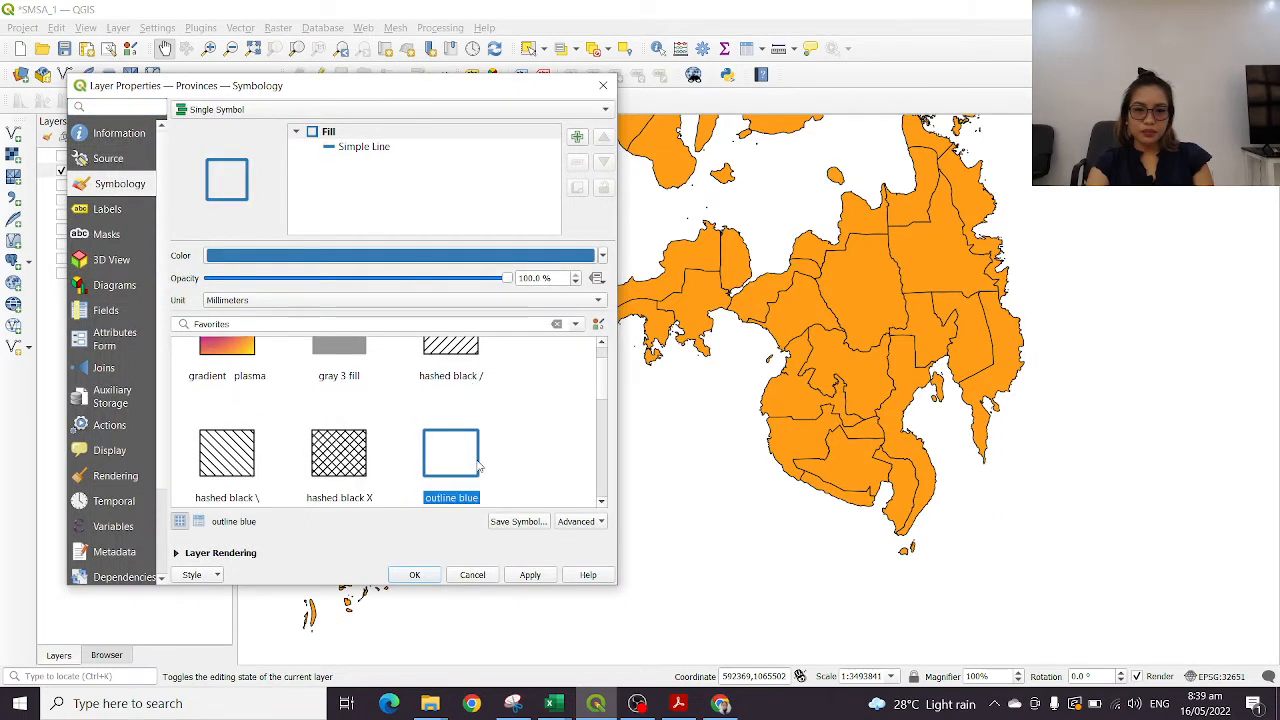
scroll(478, 440, up, 3)
Set the Provinces outline color to near-black (RGB 8, 18, 26) and apply the symbology
click(512, 262)
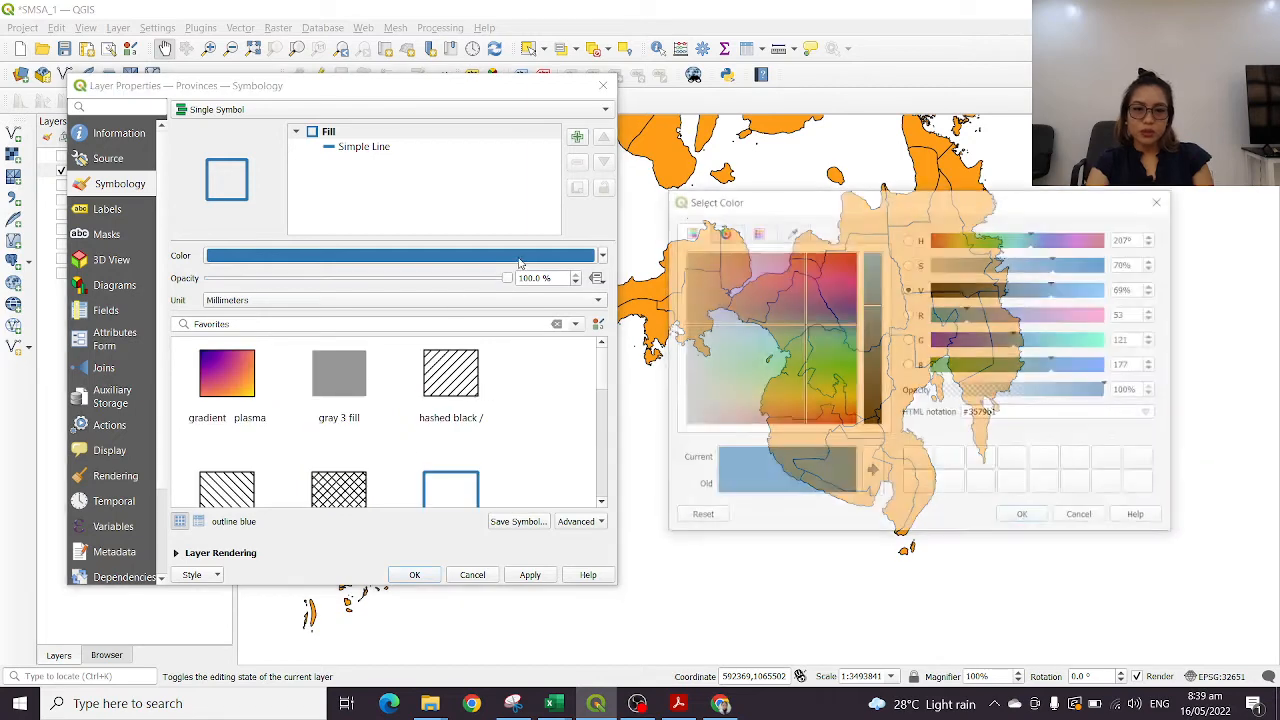
click(874, 393)
click(873, 419)
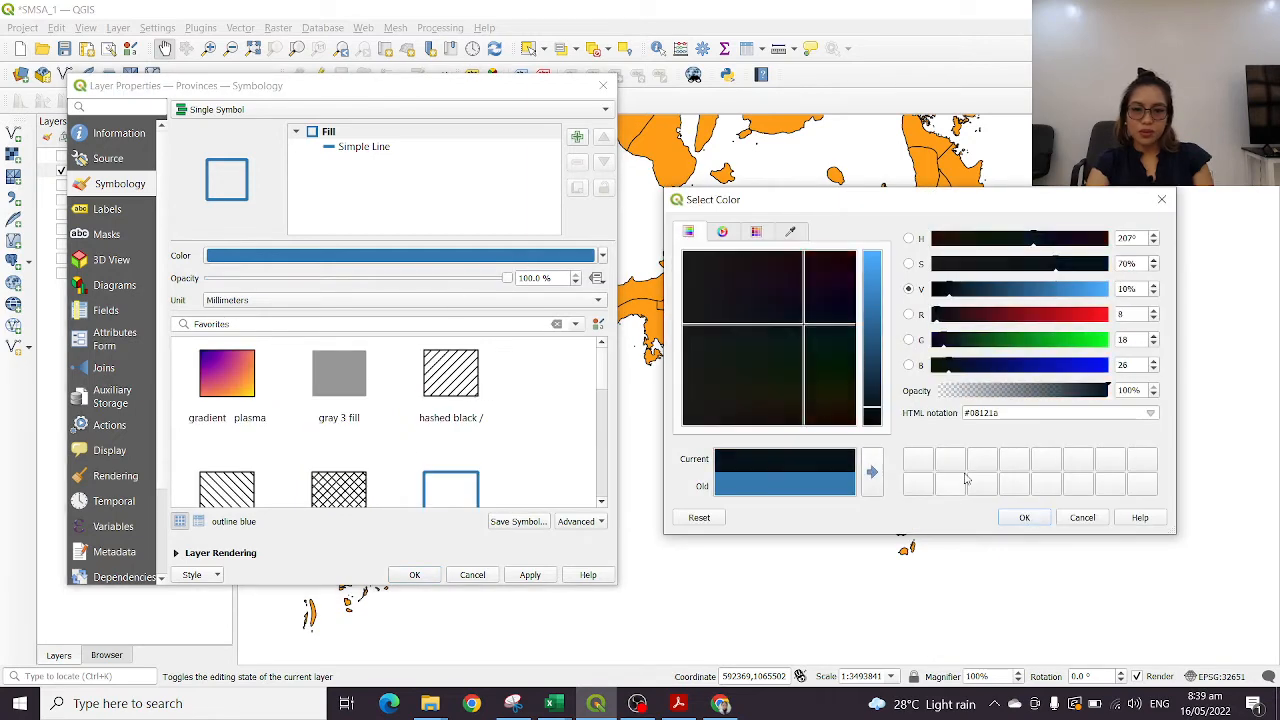
click(1024, 517)
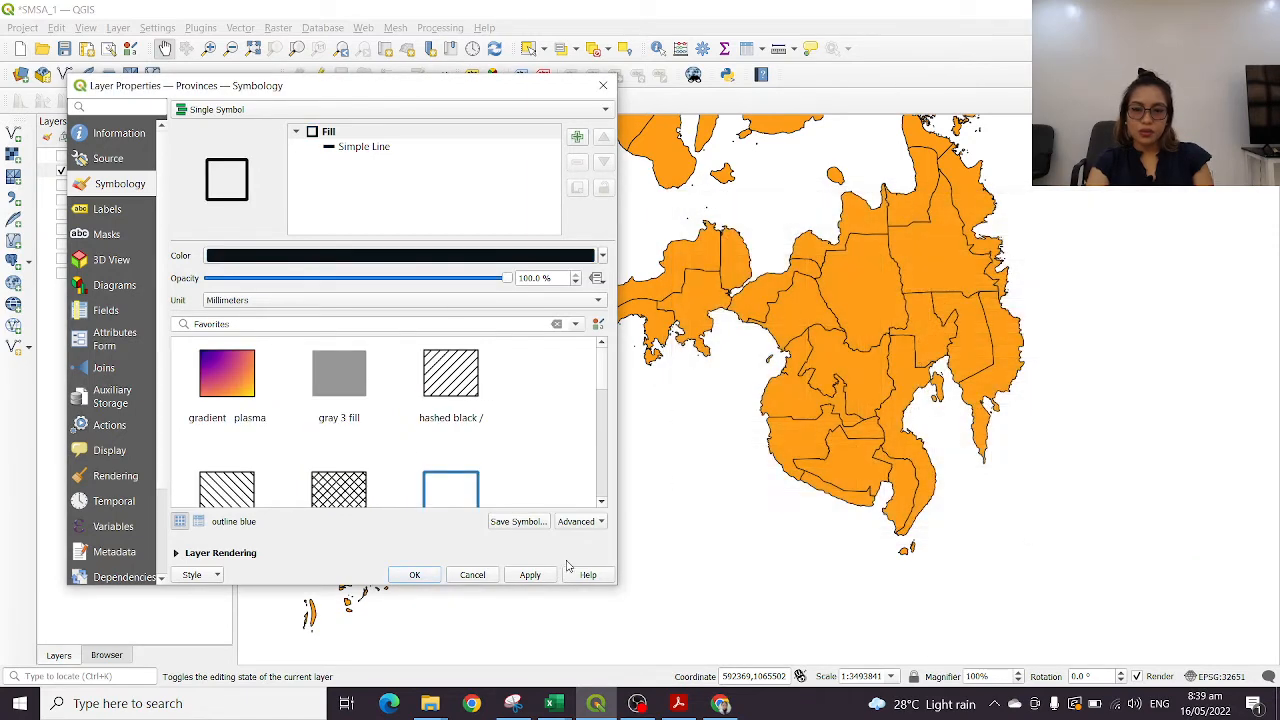
click(530, 574)
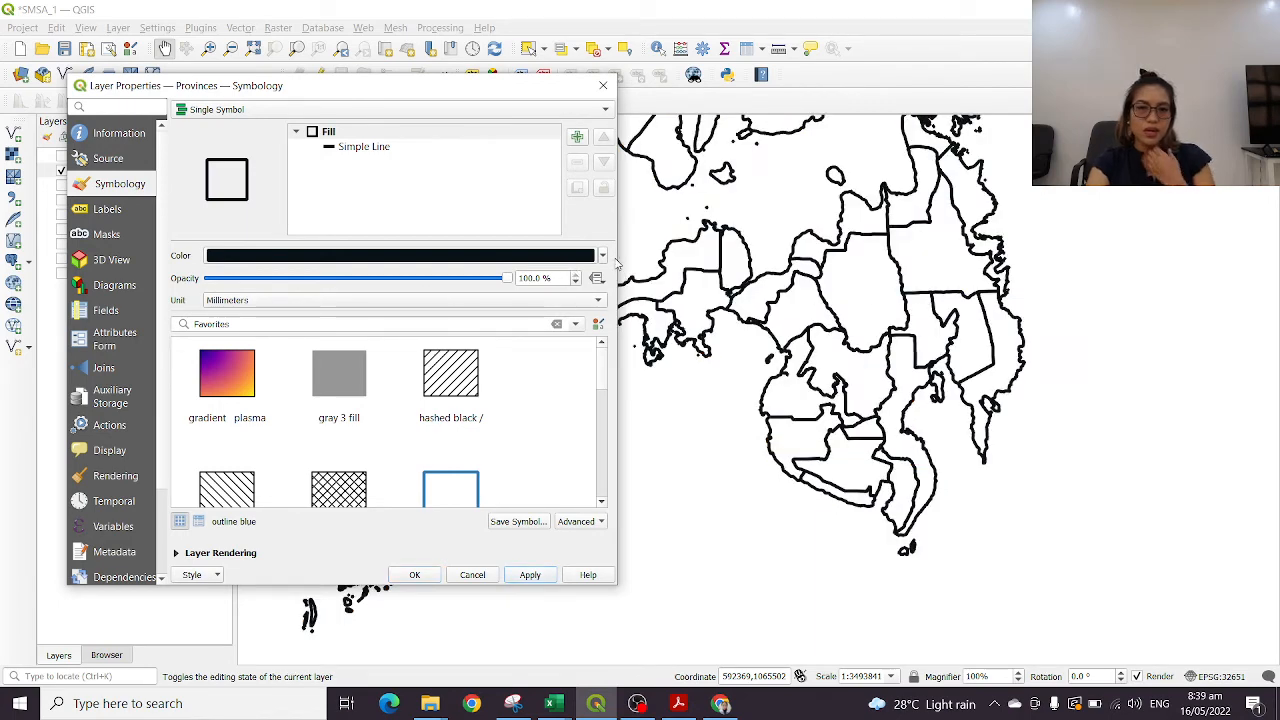
Set the Provinces outline's simple line stroke width to 0.56 mm and confirm the symbology
click(376, 147)
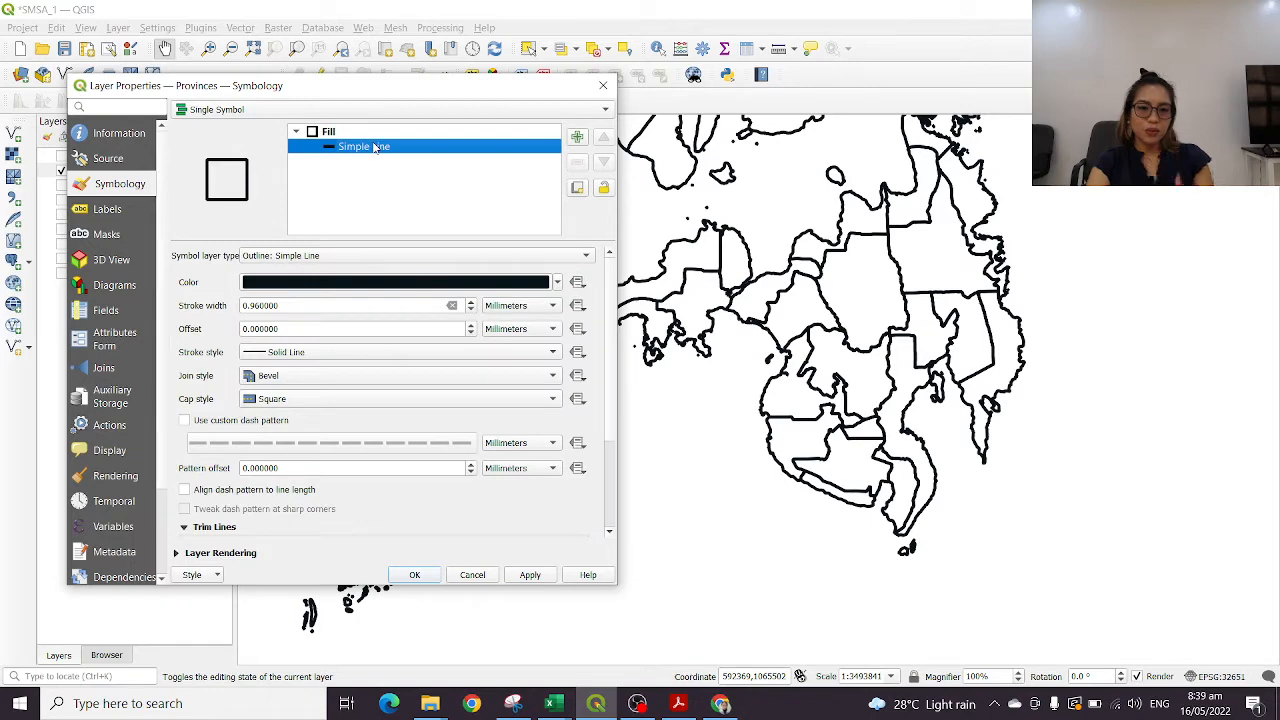
click(471, 311)
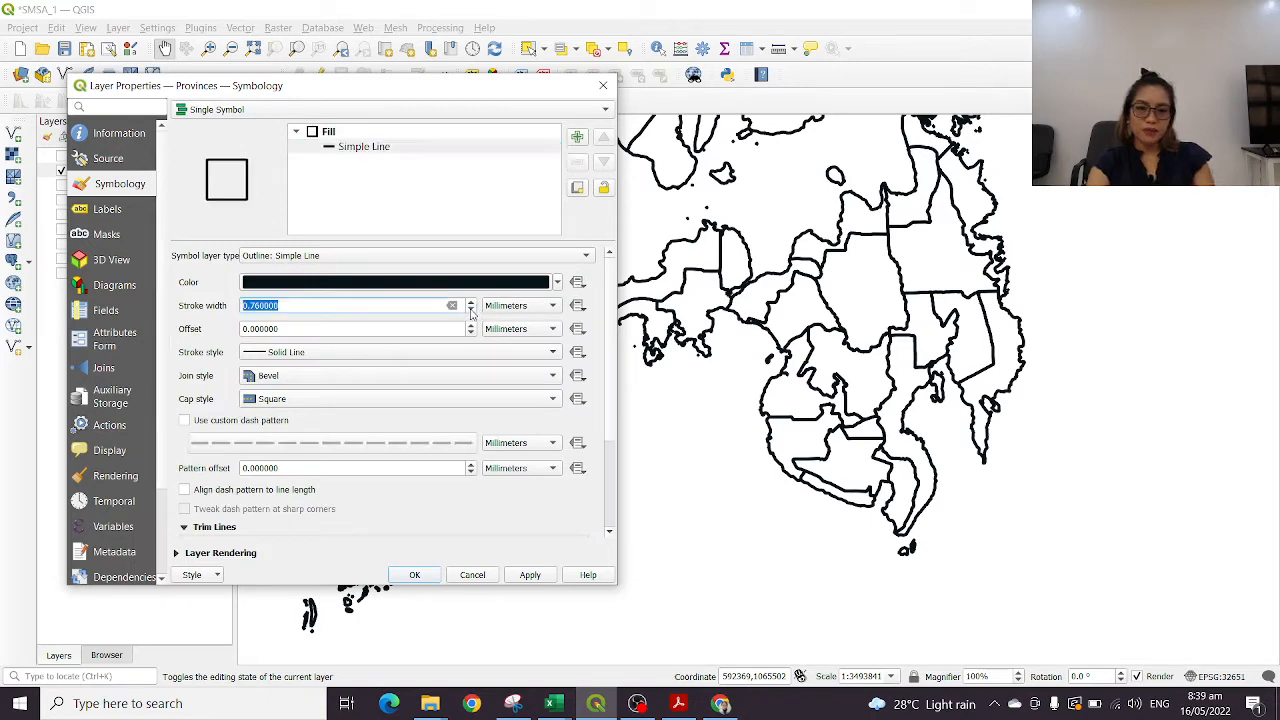
click(471, 311)
click(416, 576)
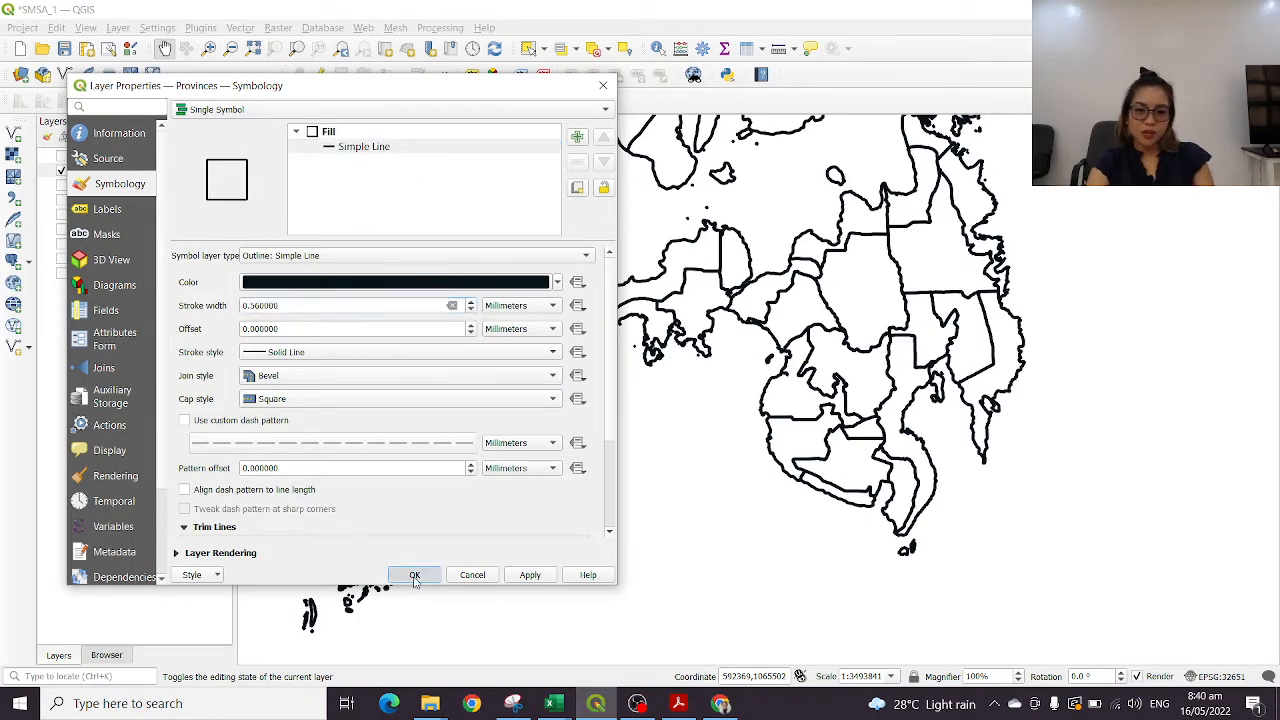
drag(895, 294, 874, 440)
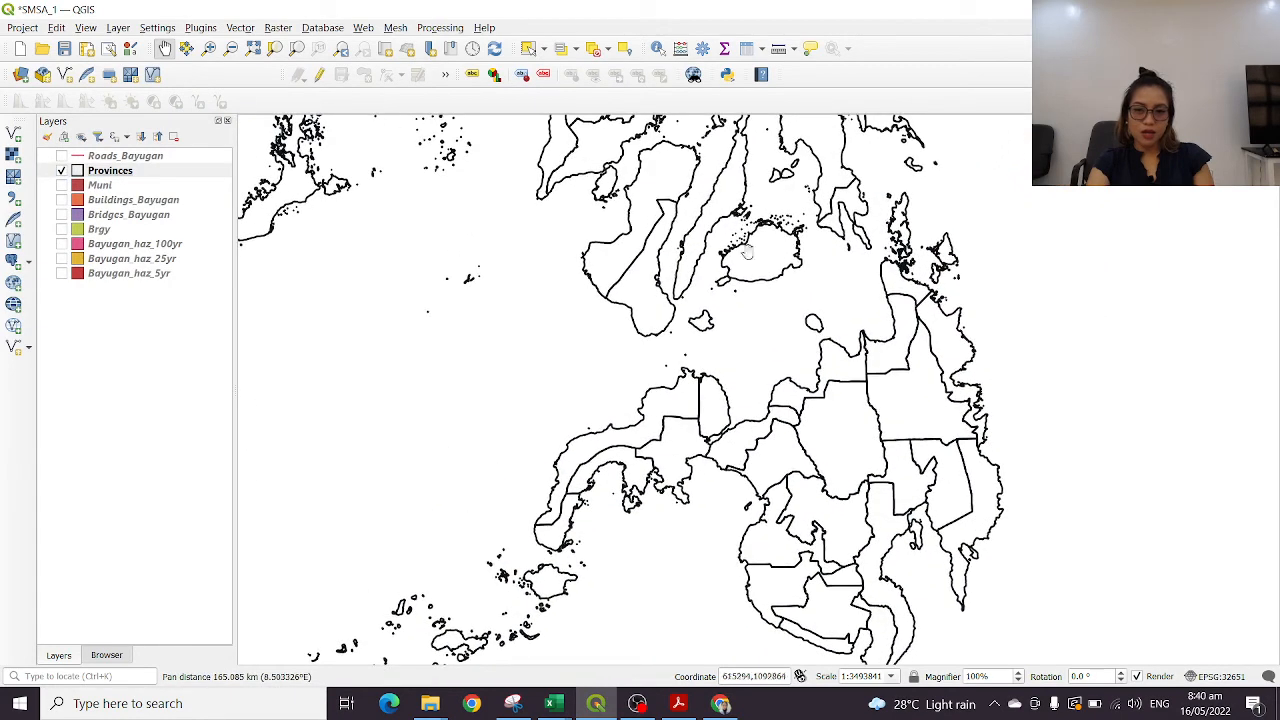
Open the label properties of the Provinces layer and switch labeling to Single Labels
right_click(103, 175)
click(155, 568)
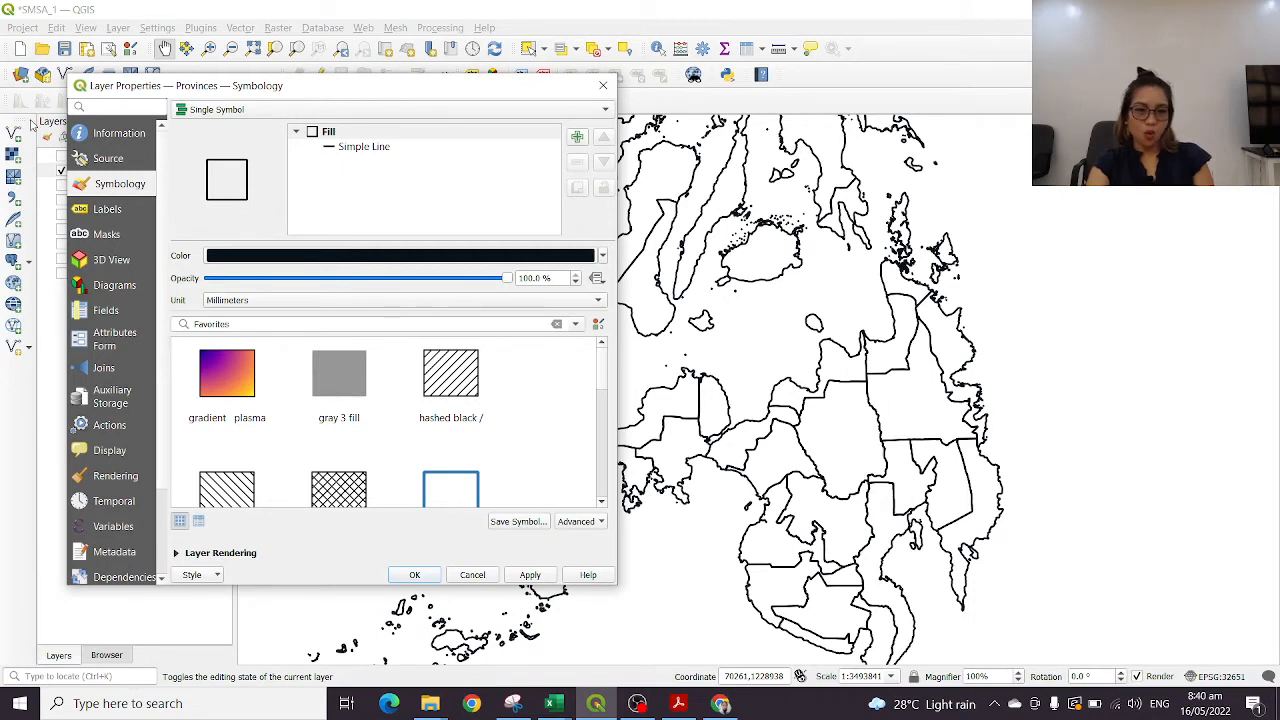
click(108, 210)
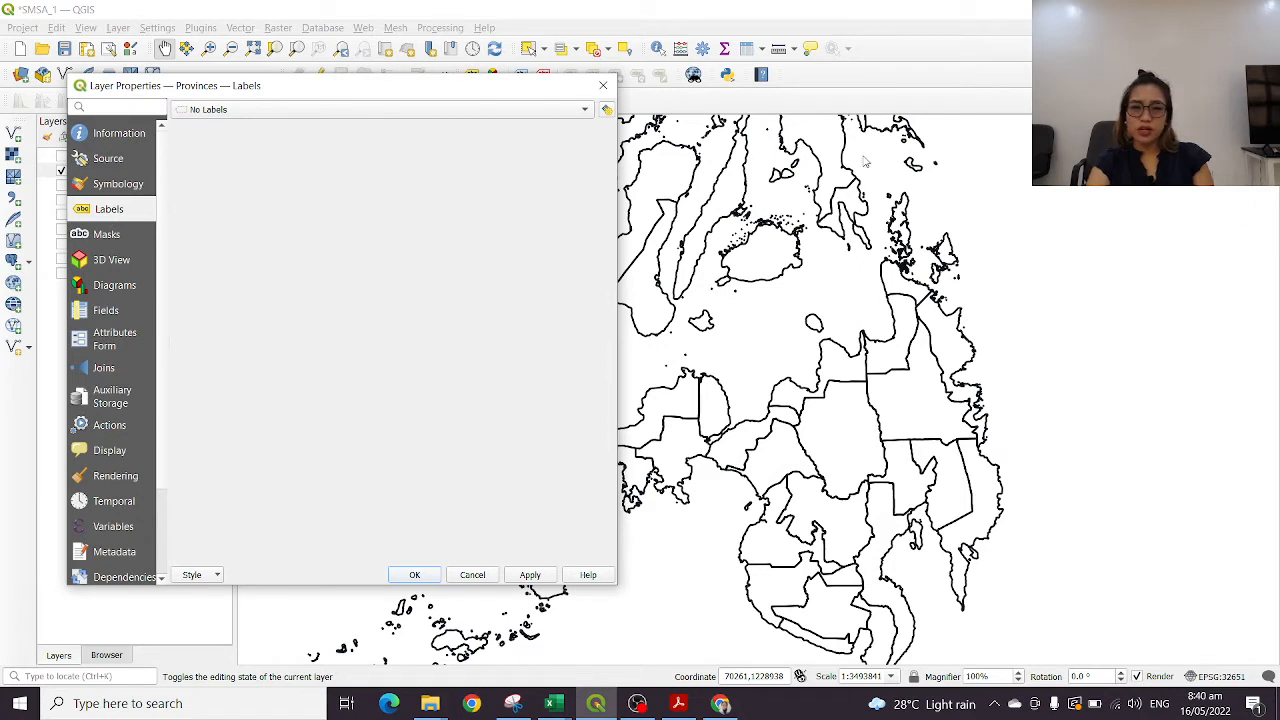
click(355, 108)
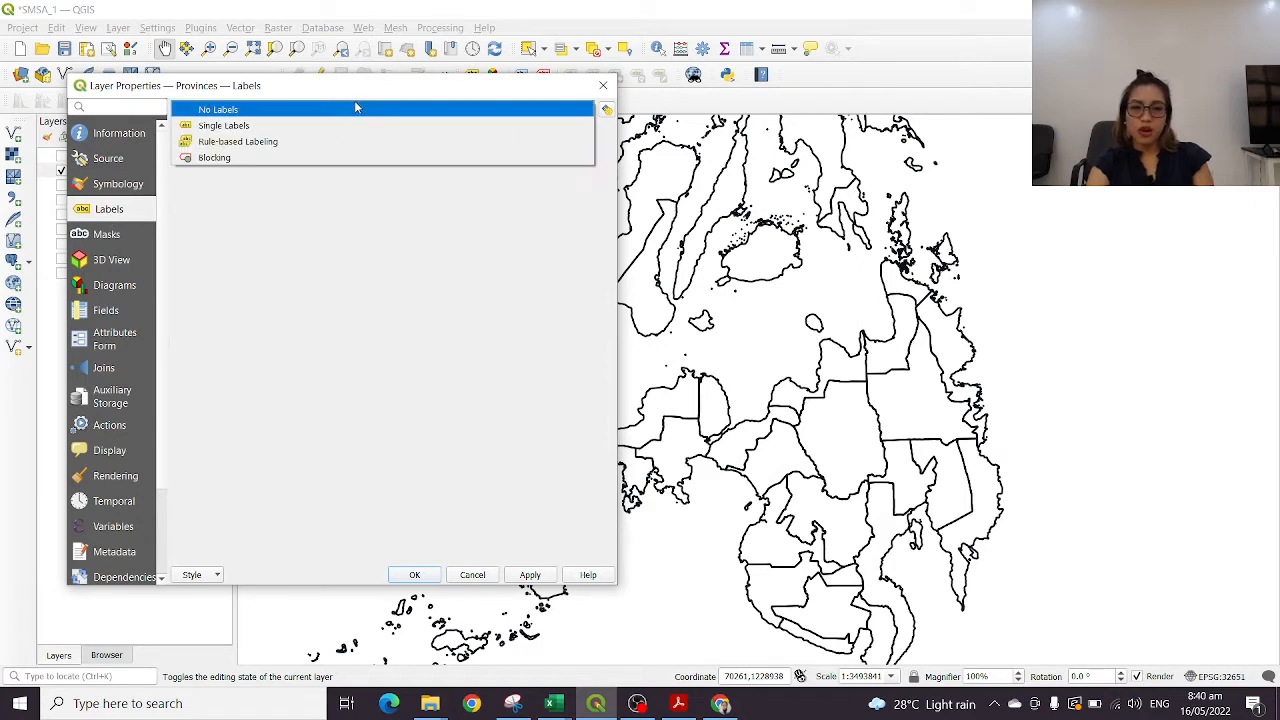
click(281, 126)
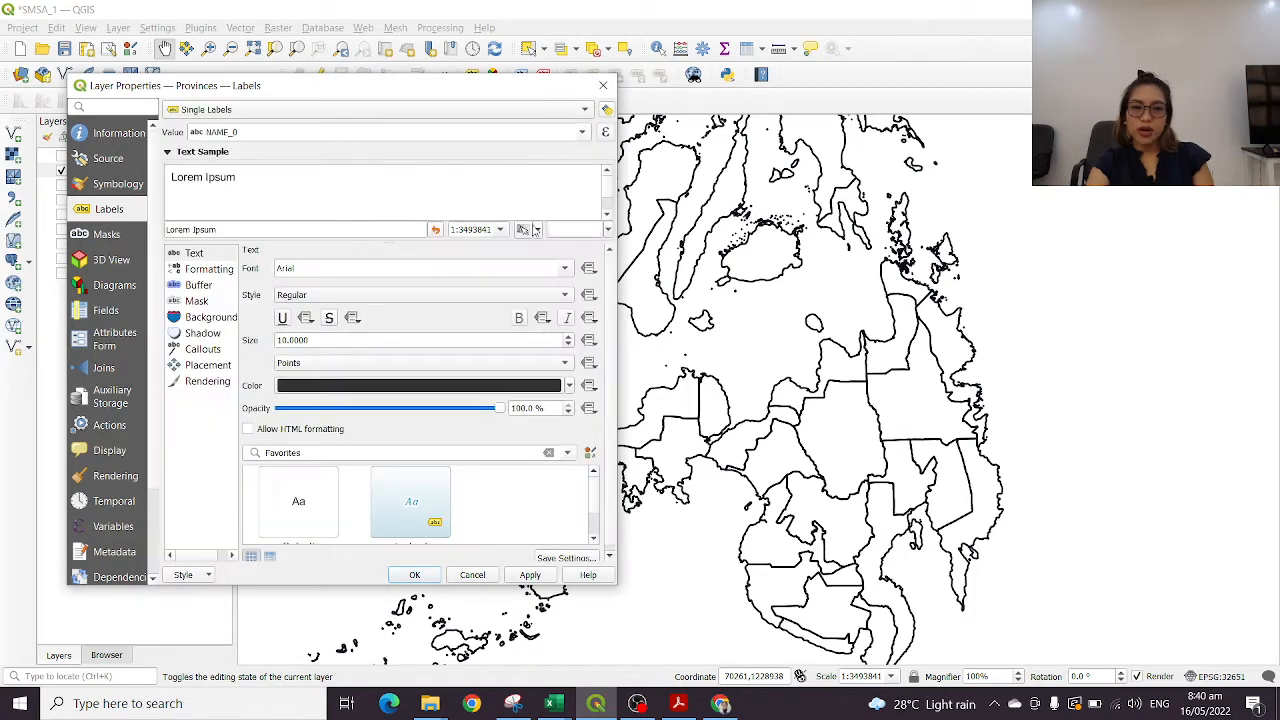
Use the NAME_1 field as the Provinces label value, apply it, and close the layer properties
click(580, 132)
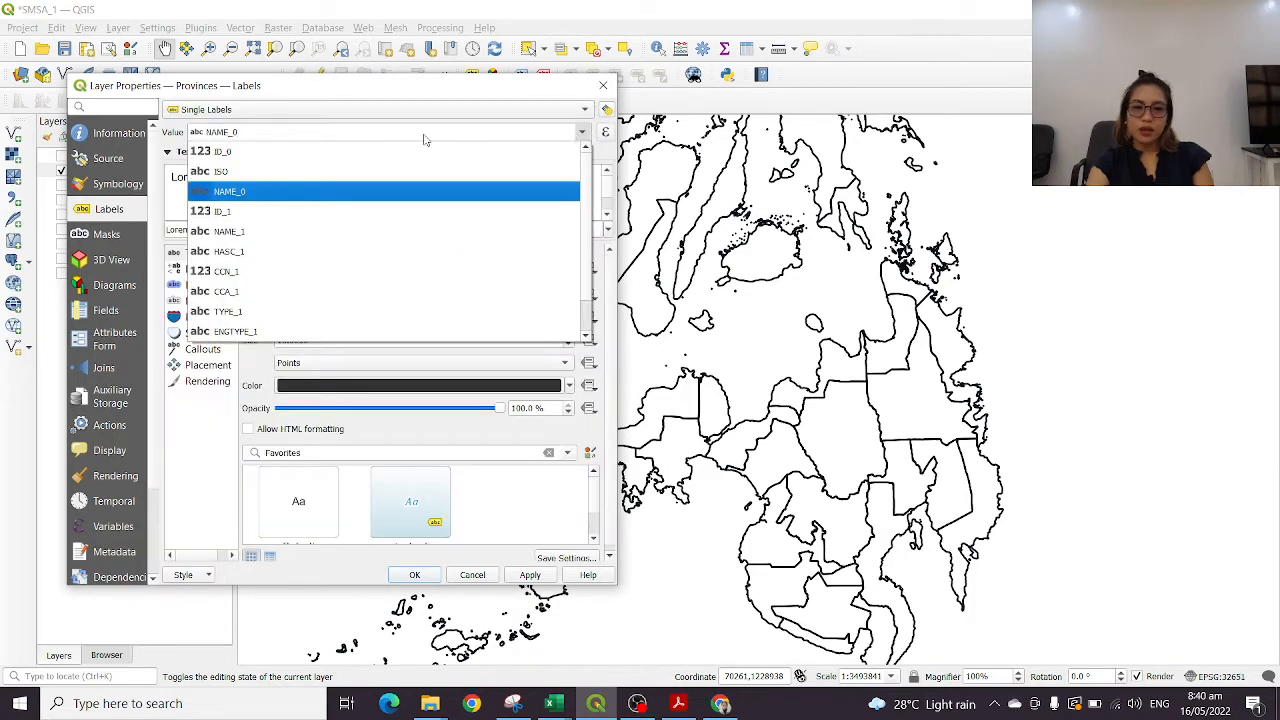
scroll(257, 310, down, 1)
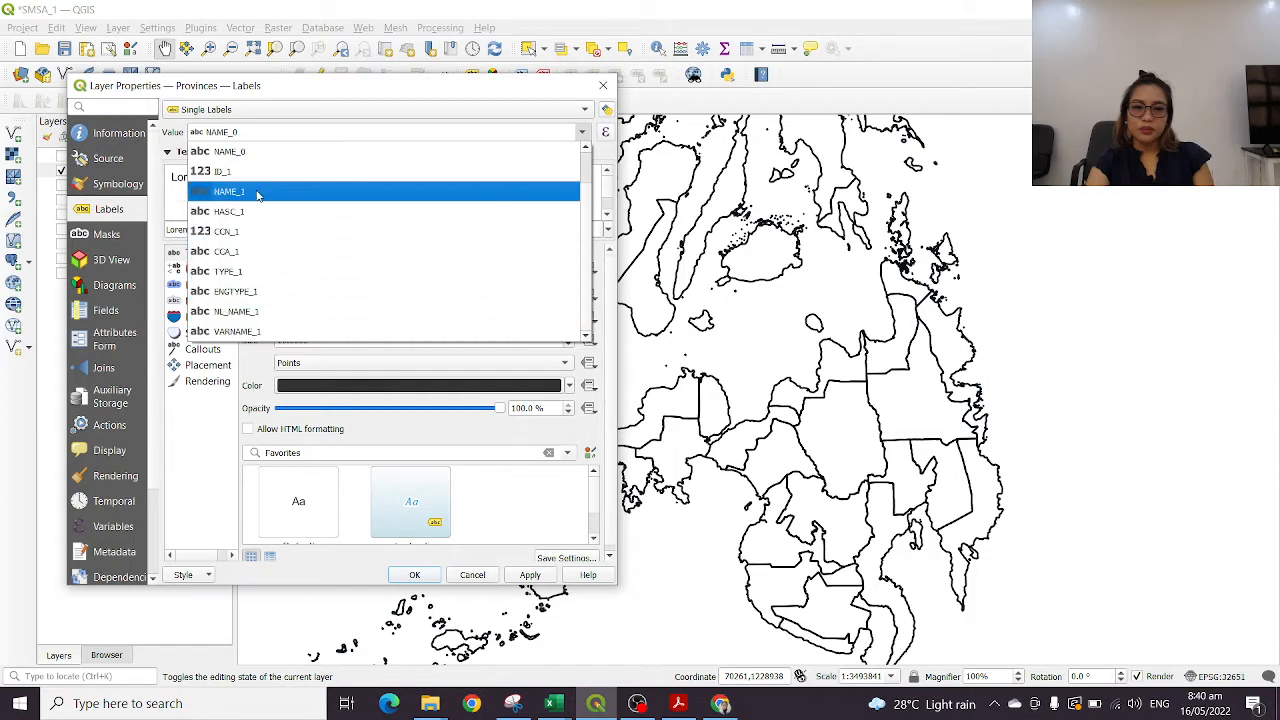
scroll(273, 265, up, 1)
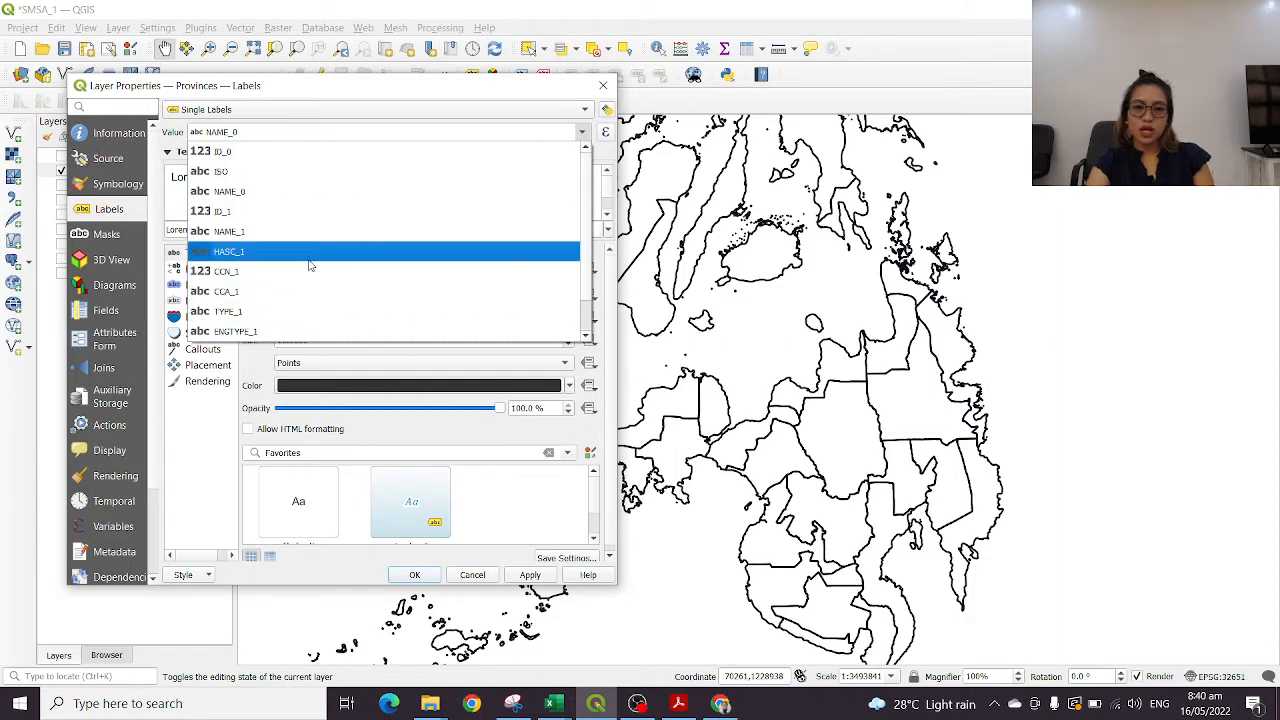
scroll(310, 268, down, 1)
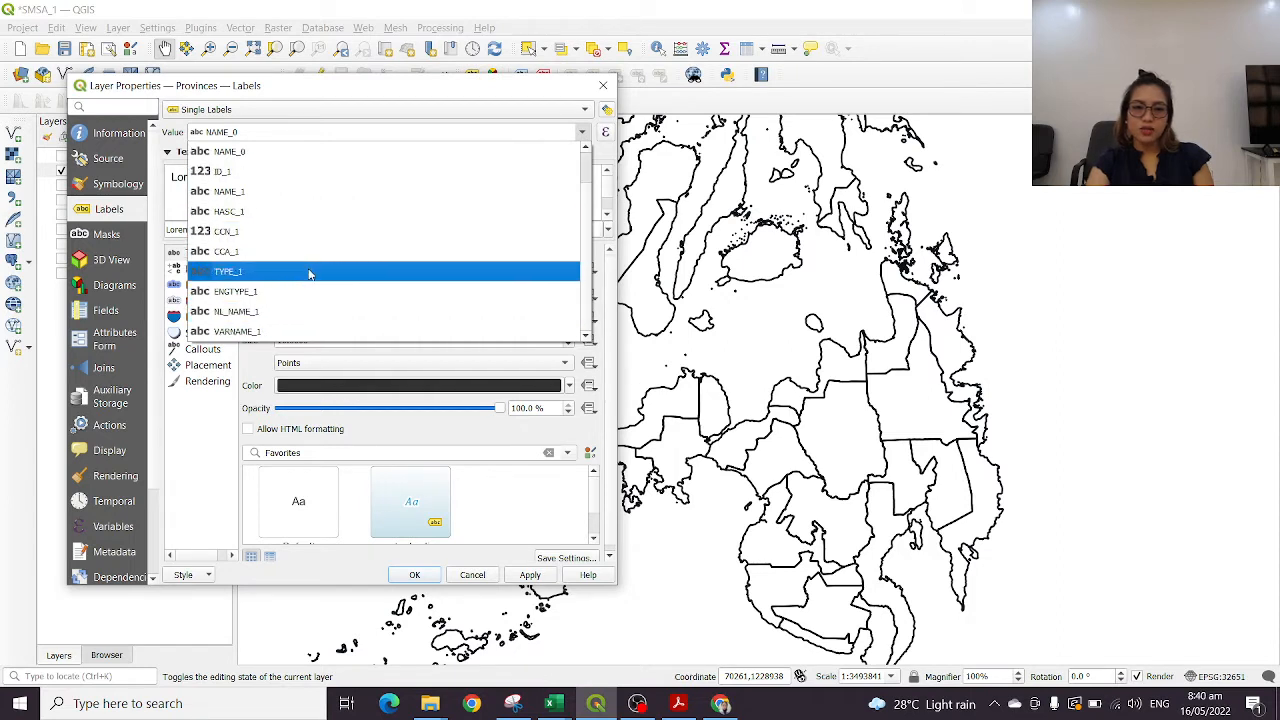
click(244, 194)
click(531, 576)
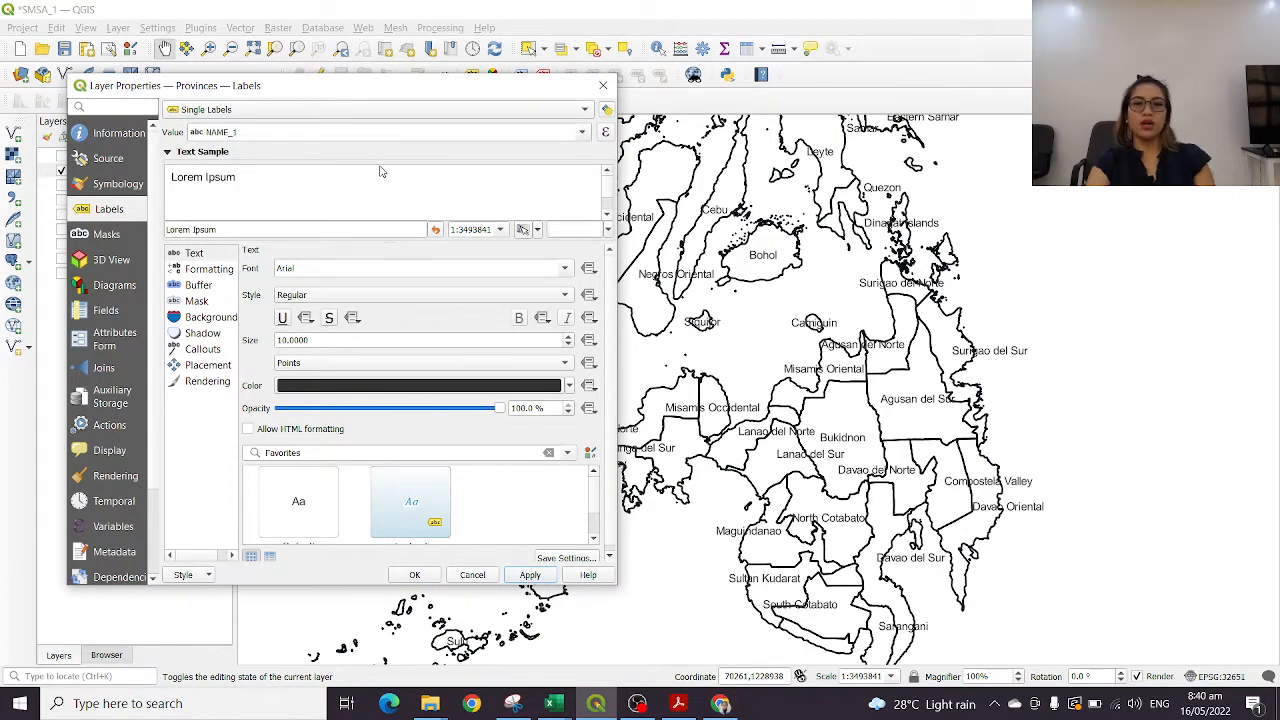
click(582, 132)
click(582, 132)
click(603, 85)
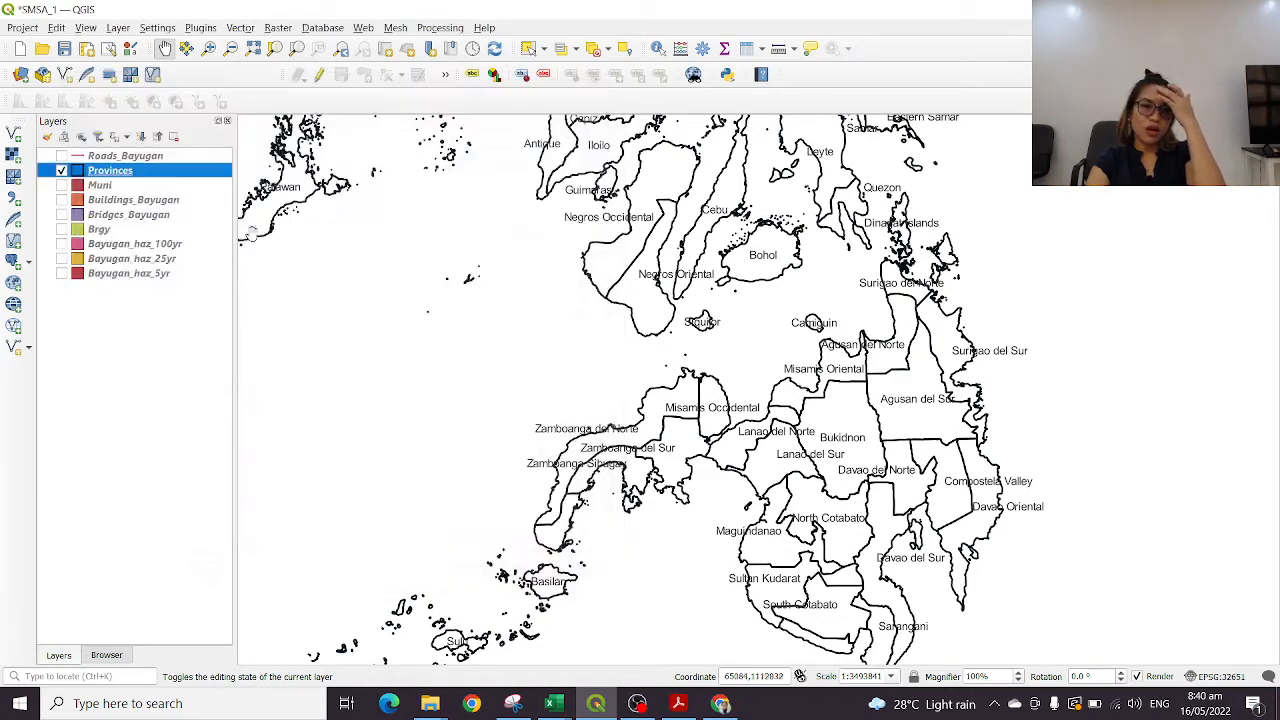
Open the Provinces attribute table, review the province names in the NAME_1 column, and close the table
right_click(158, 172)
click(240, 385)
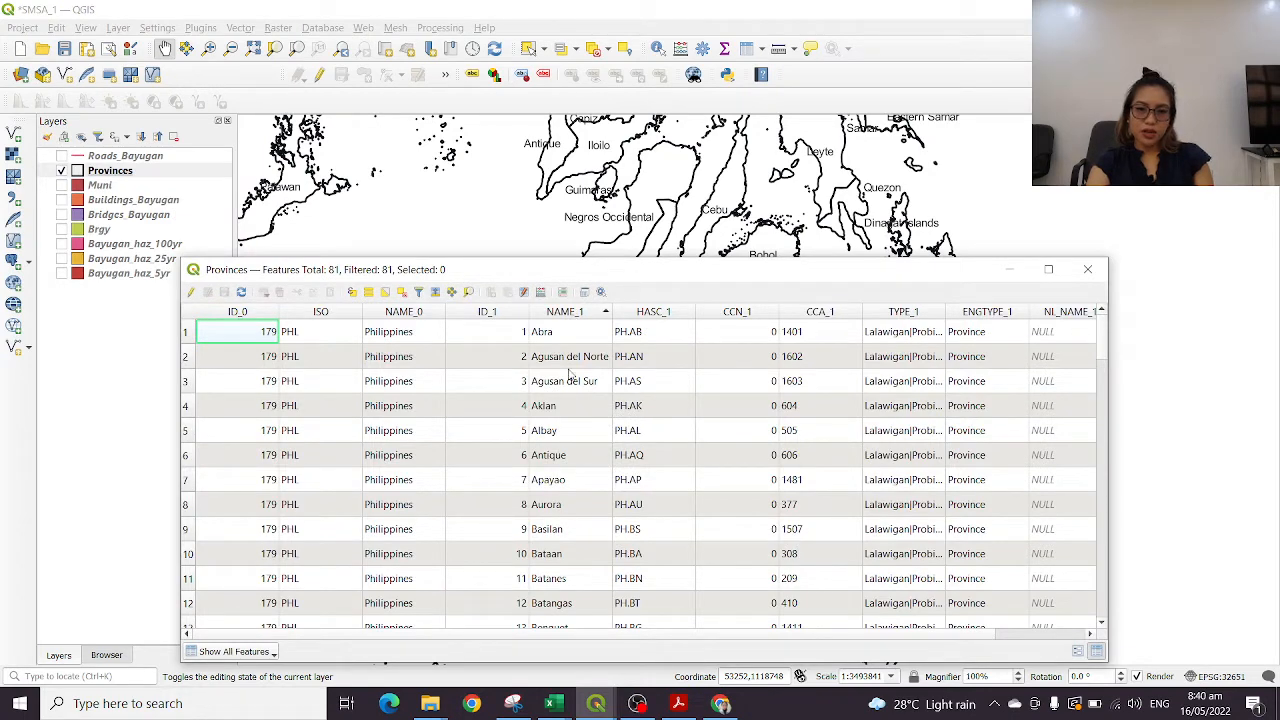
scroll(580, 449, down, 6)
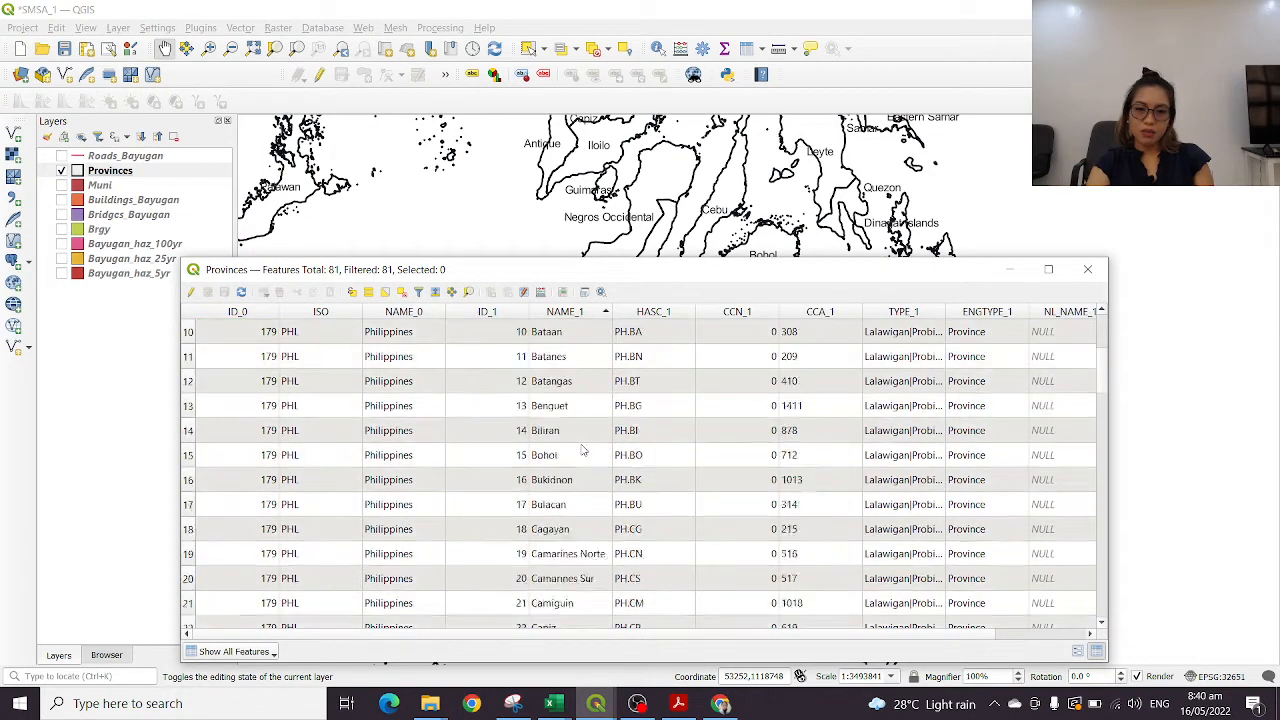
scroll(578, 482, down, 17)
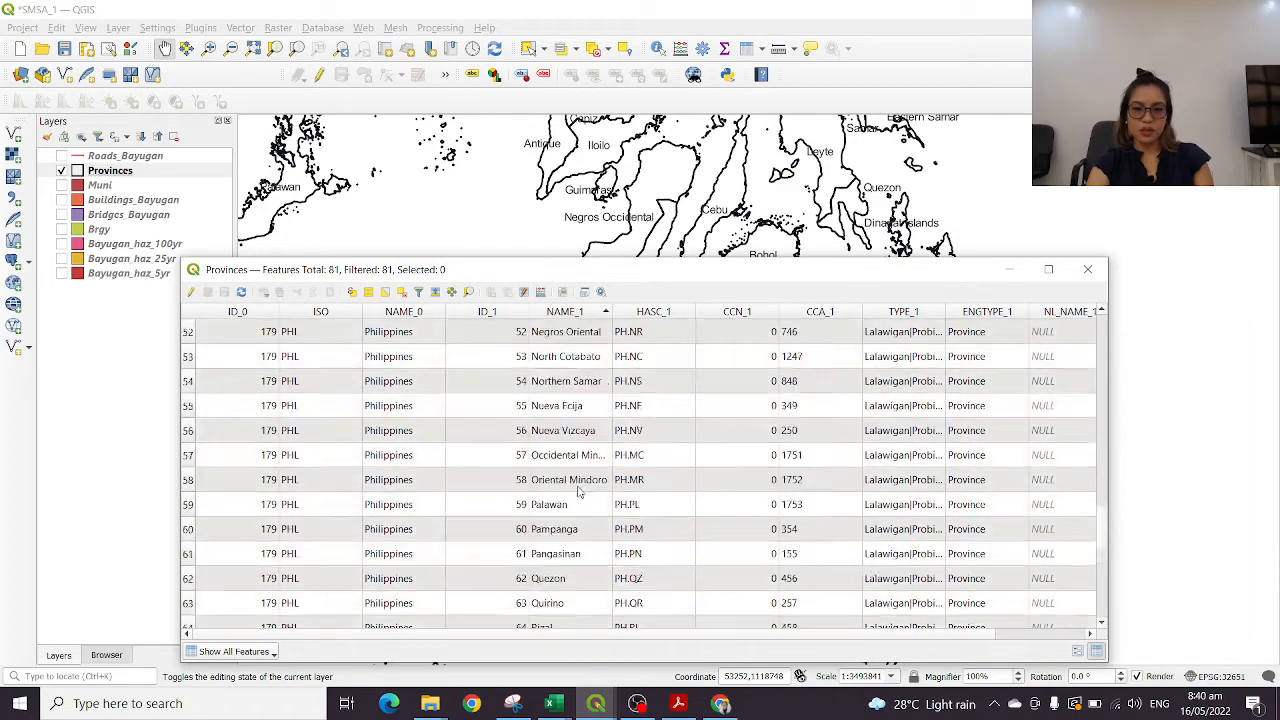
scroll(578, 493, up, 2)
scroll(580, 450, up, 20)
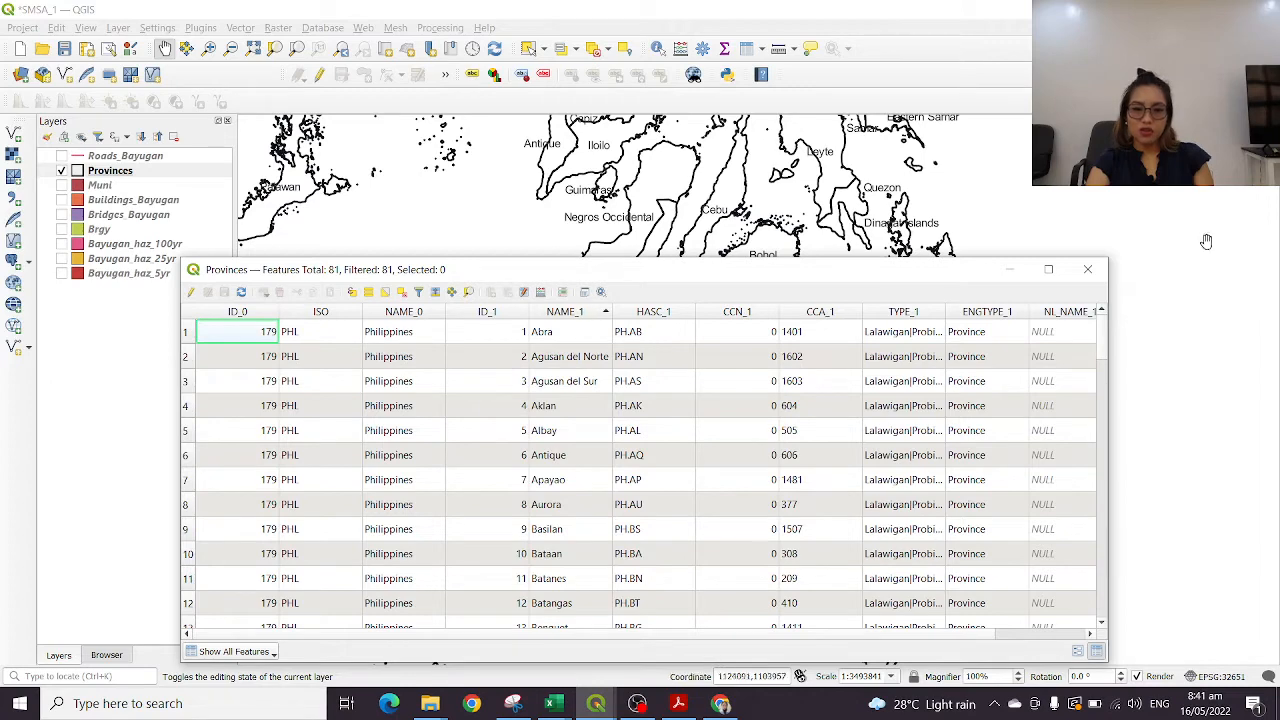
click(1088, 270)
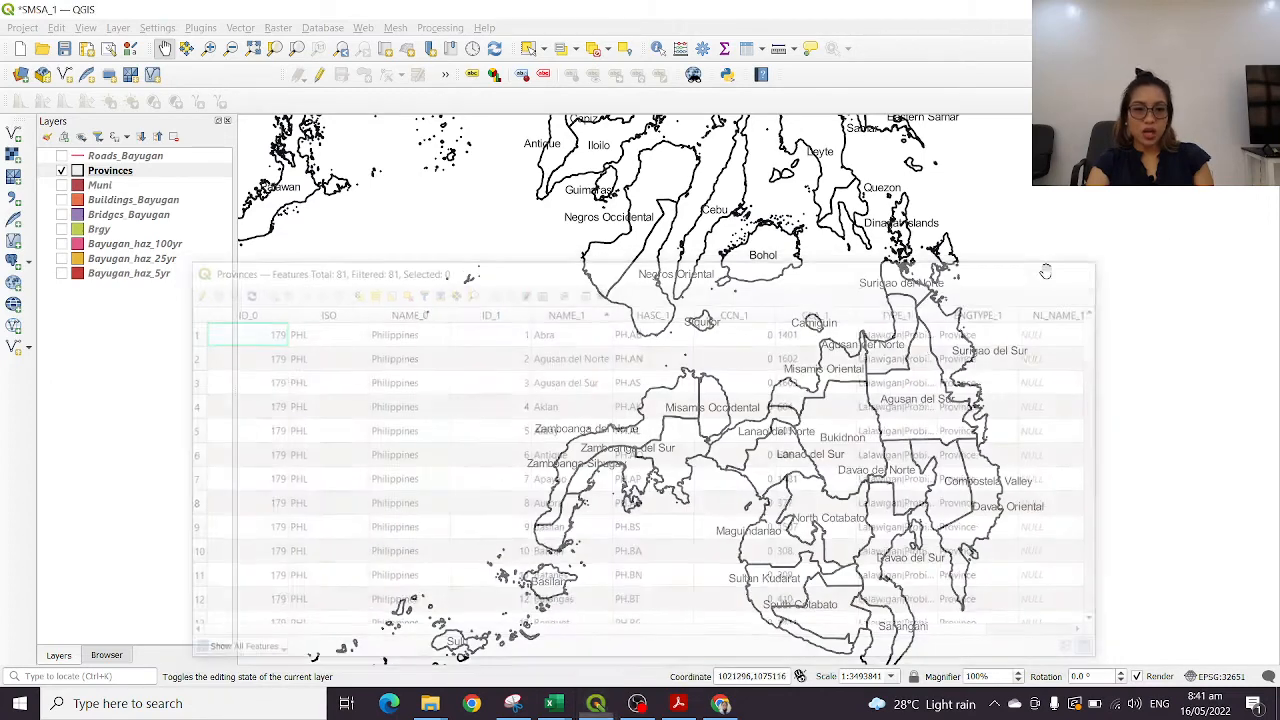
Reopen the Provinces label properties, reduce the label text size to 6 points, and confirm
right_click(127, 172)
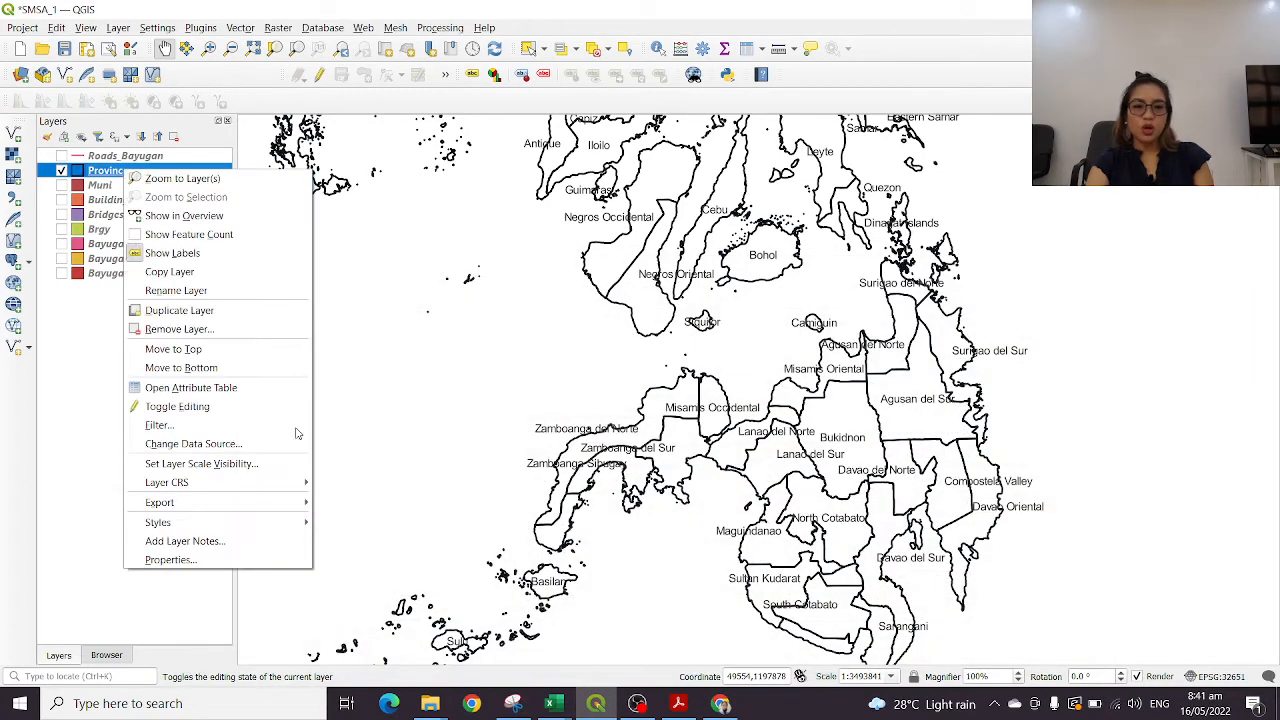
click(253, 561)
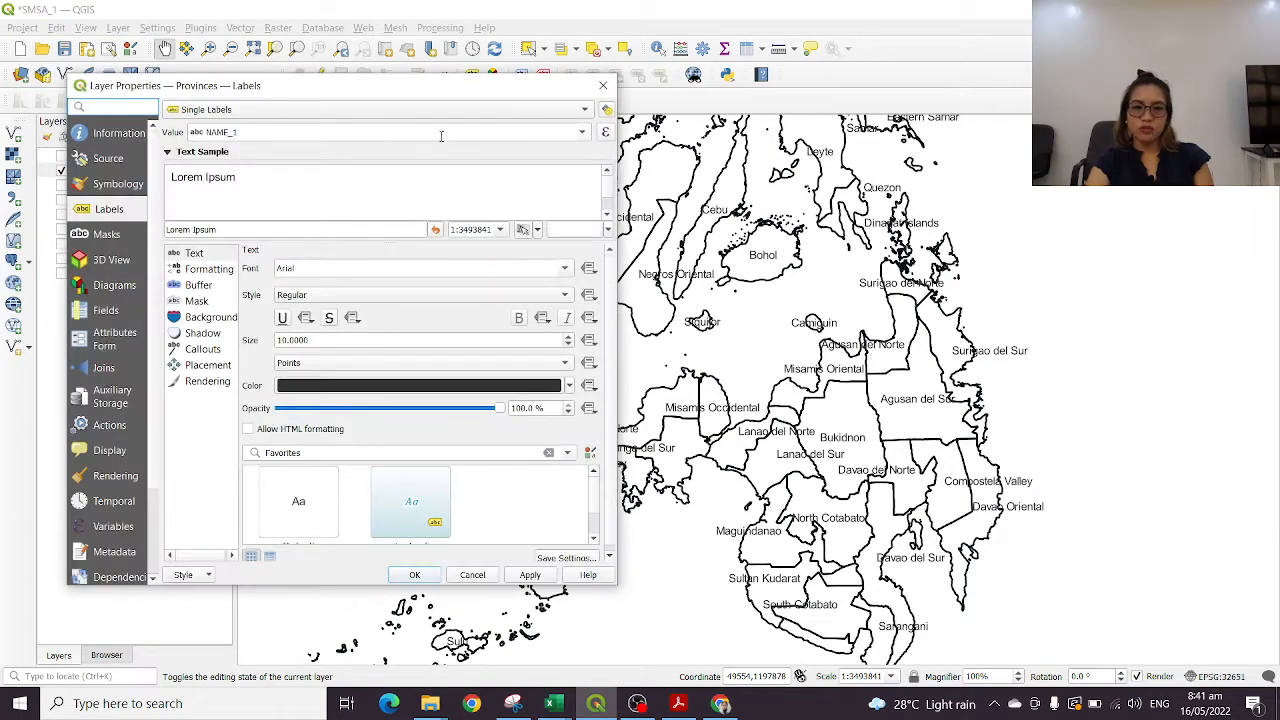
click(583, 132)
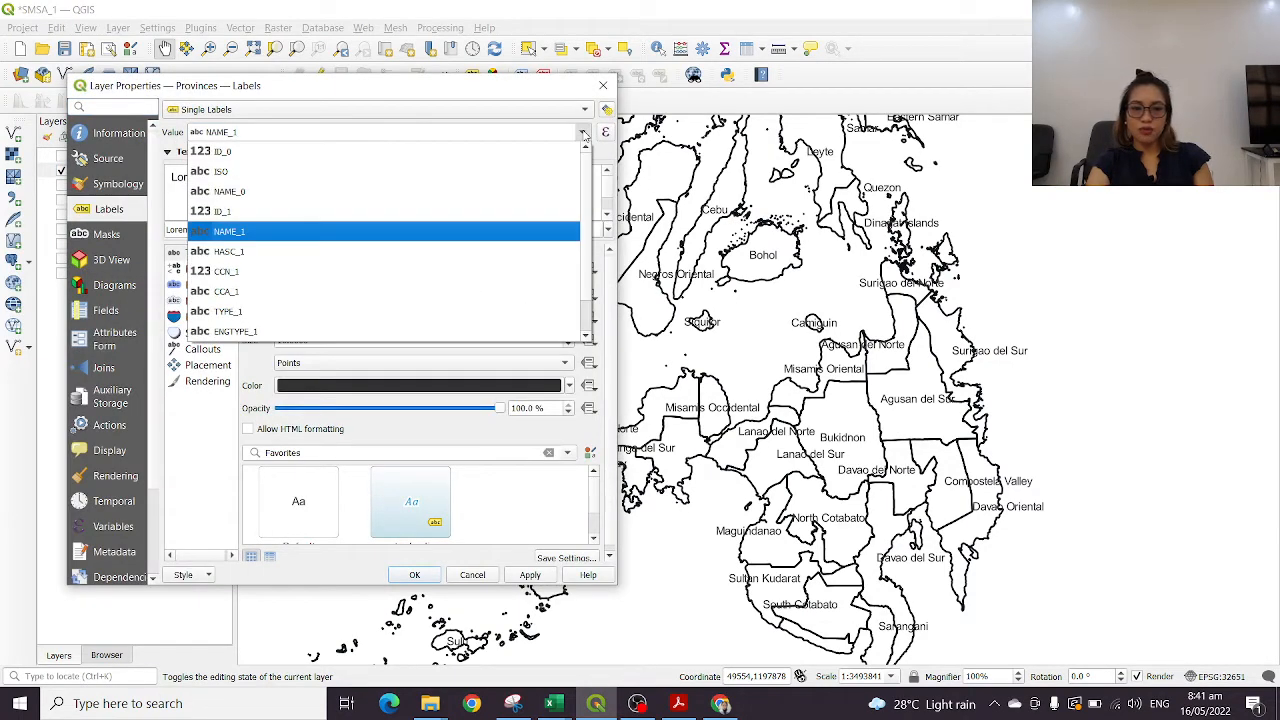
click(583, 132)
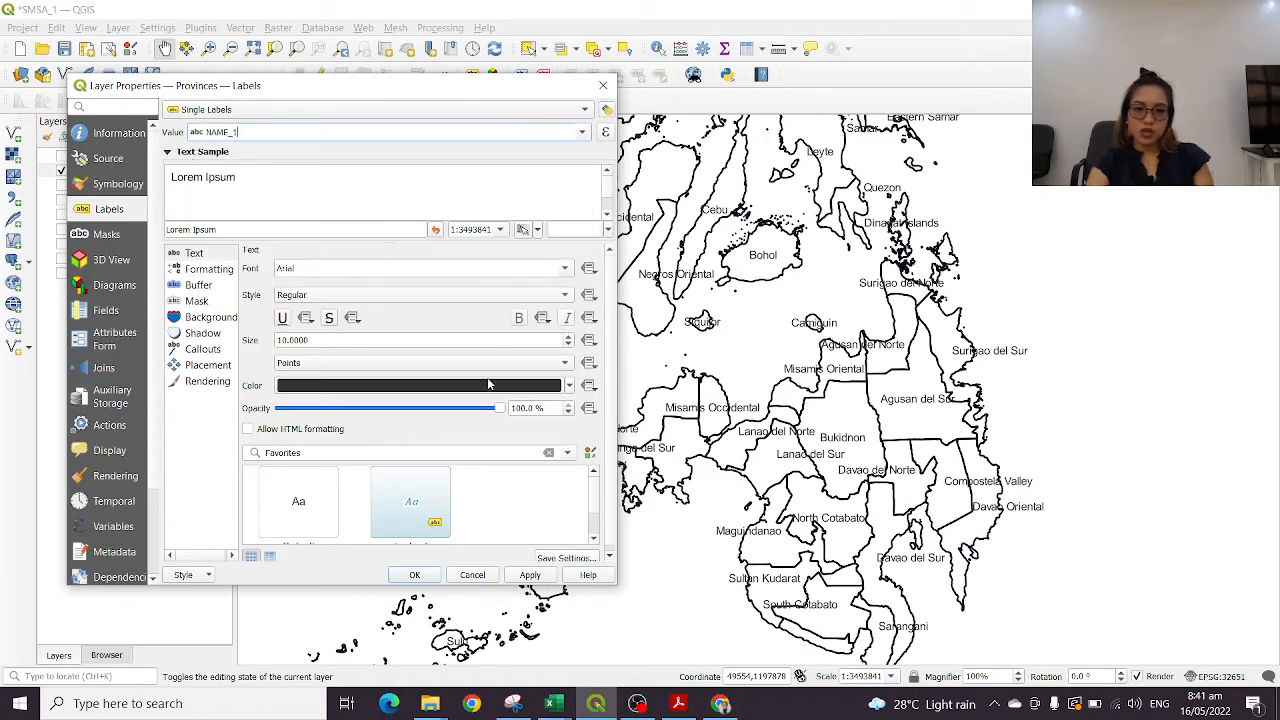
scroll(500, 372, down, 2)
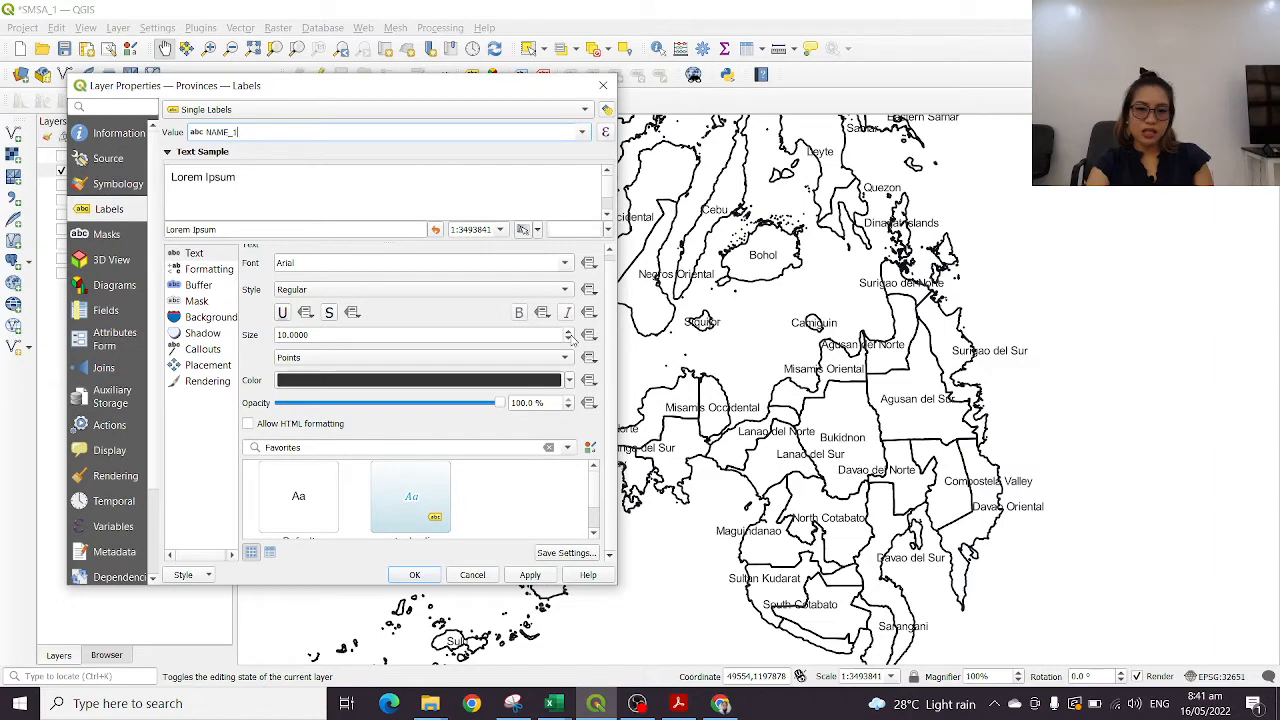
click(572, 340)
click(572, 340)
click(572, 340)
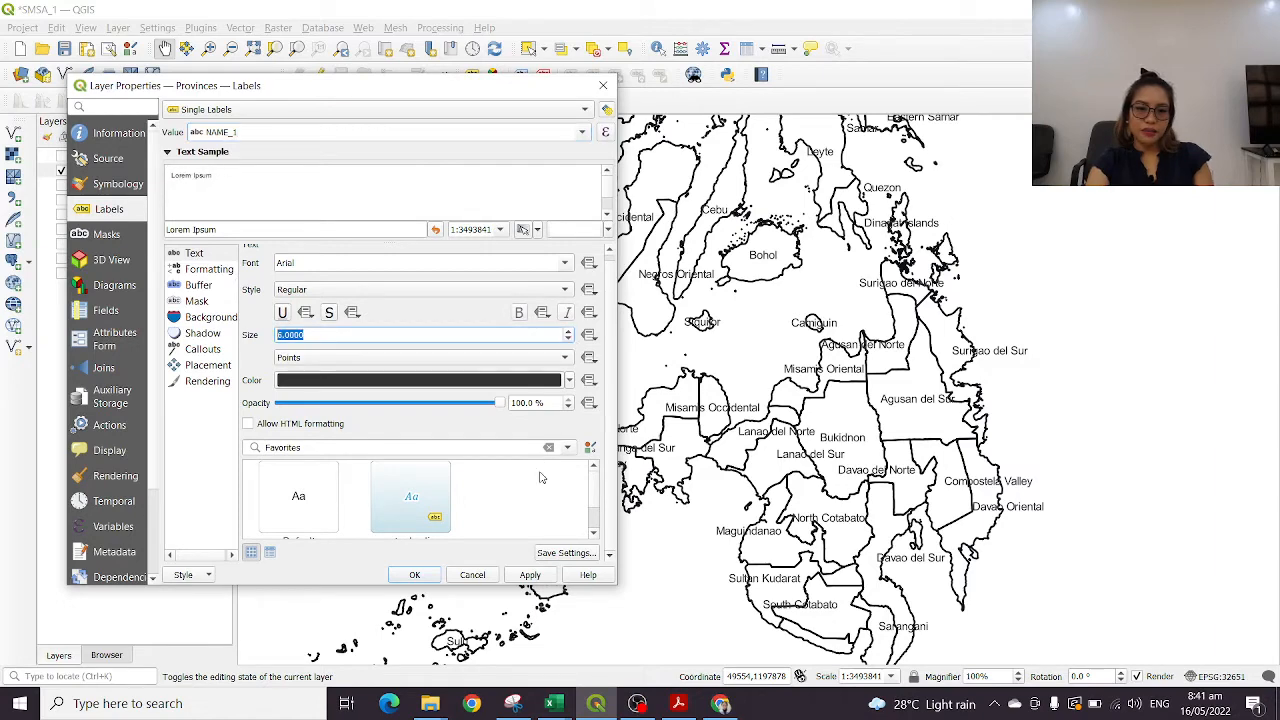
click(414, 575)
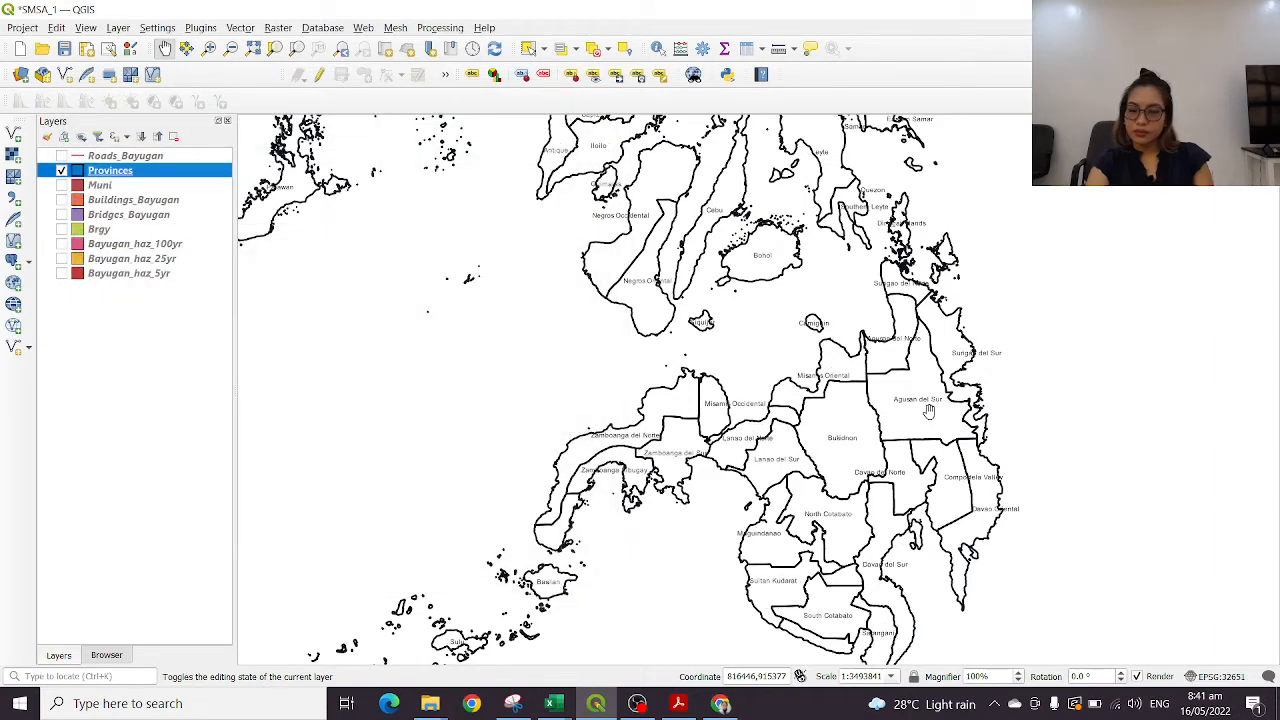
Examine the province labels across Mindanao and the neighbouring islands at different map scales
scroll(985, 435, up, 5)
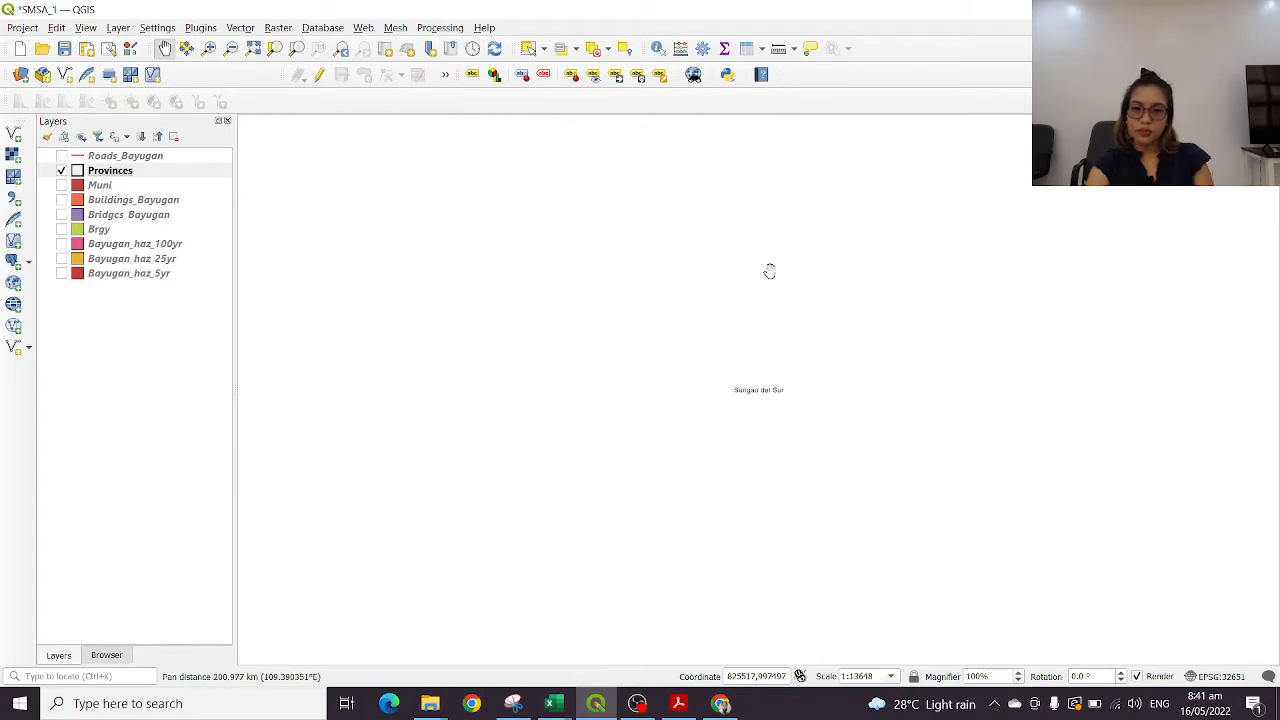
scroll(817, 334, down, 4)
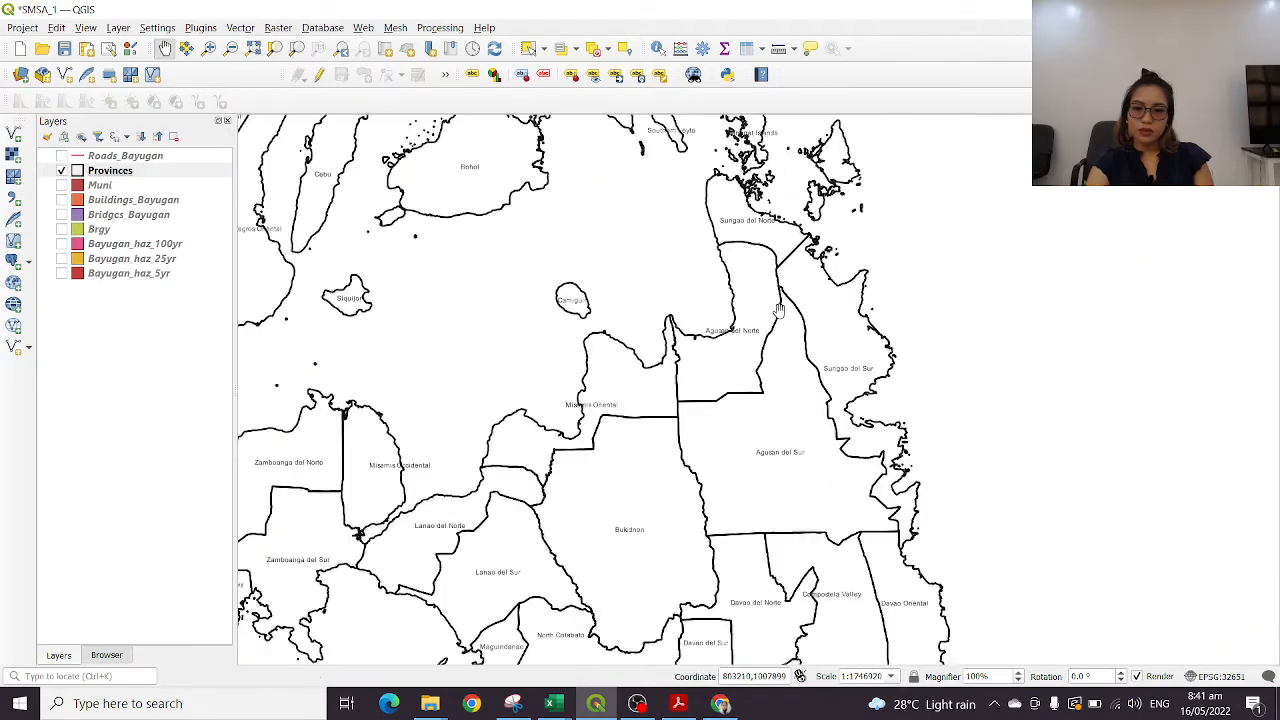
drag(817, 473, 977, 260)
drag(769, 449, 928, 314)
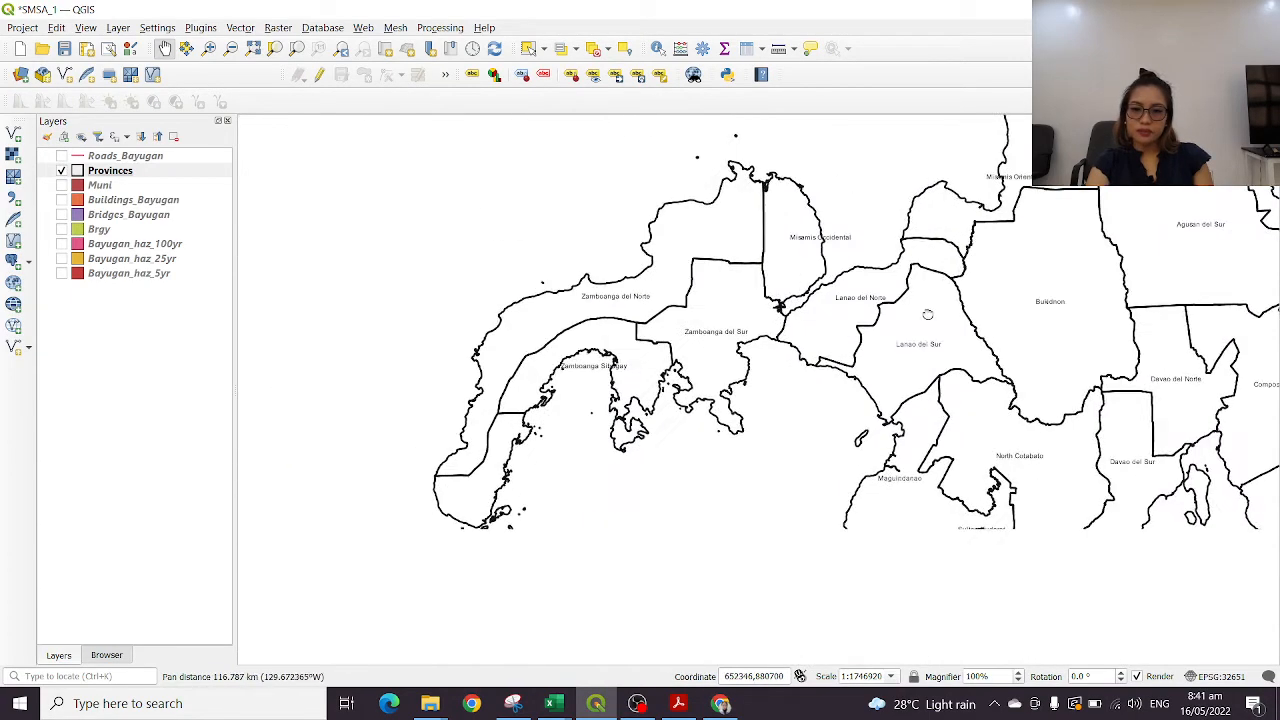
drag(1021, 488, 830, 456)
scroll(975, 480, down, 1)
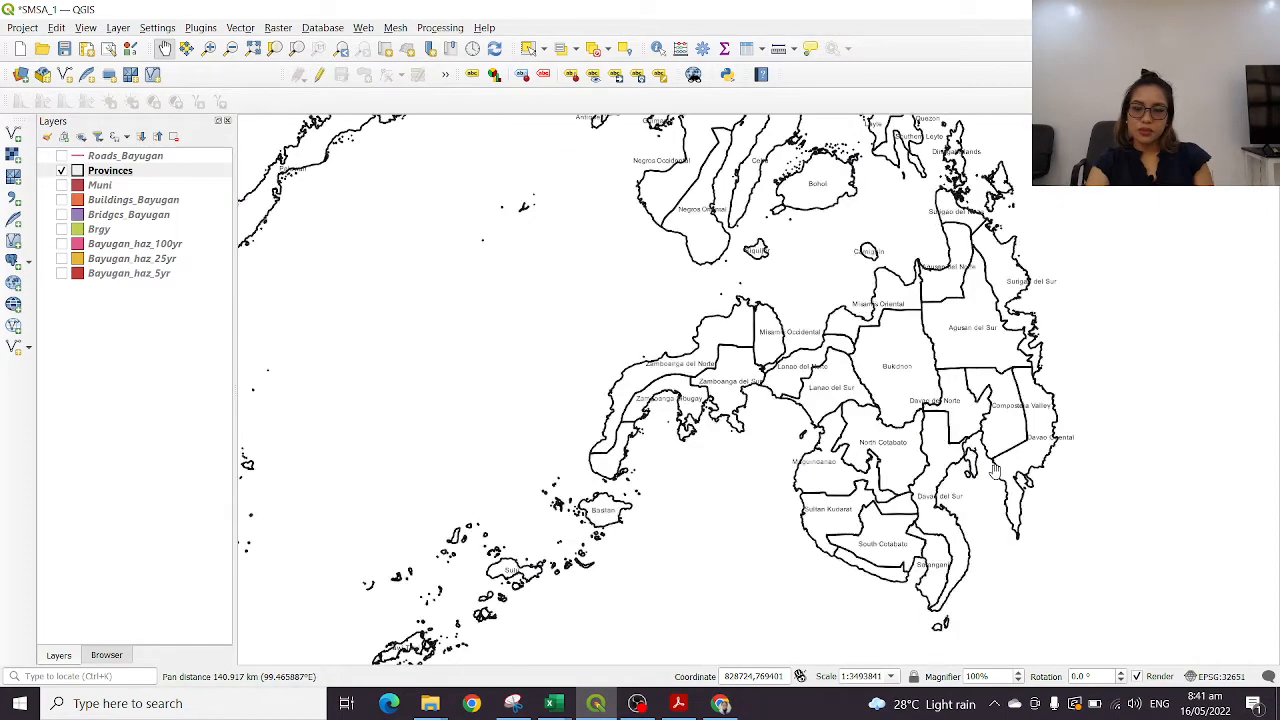
drag(1000, 377, 948, 397)
scroll(975, 393, down, 1)
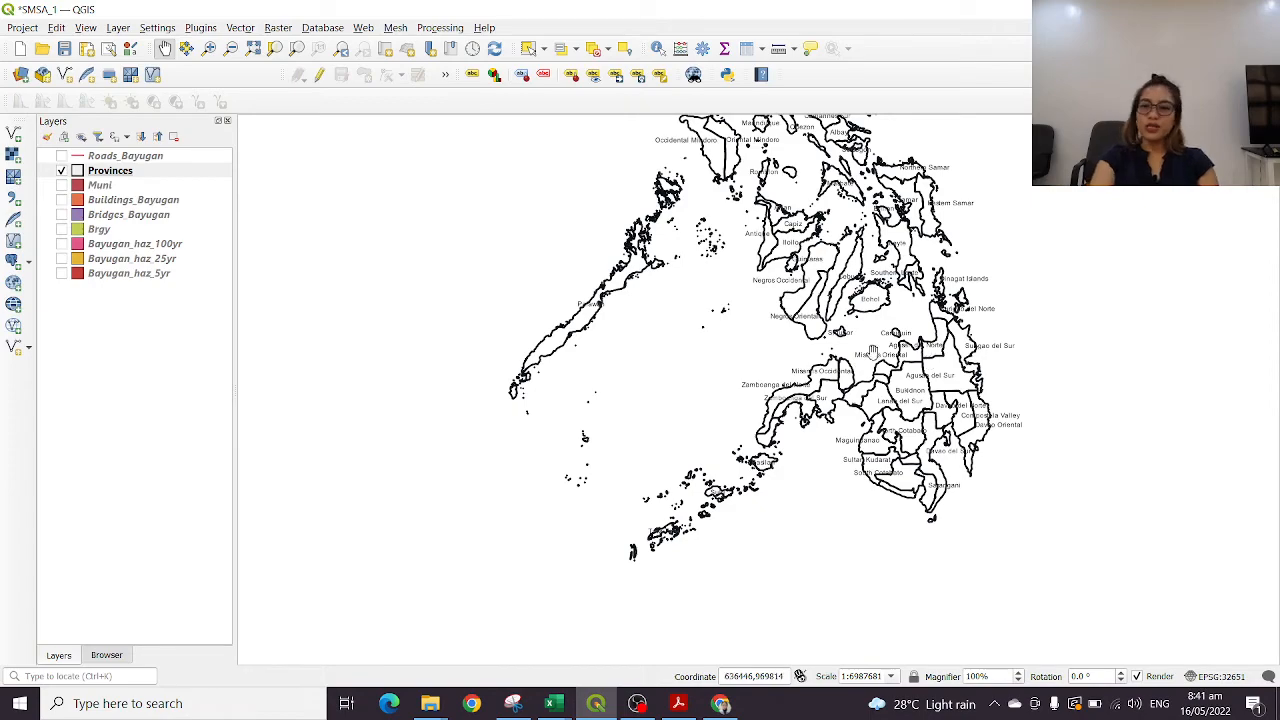
drag(873, 225, 823, 472)
drag(820, 415, 825, 469)
drag(845, 536, 897, 338)
scroll(866, 406, up, 1)
scroll(862, 406, up, 1)
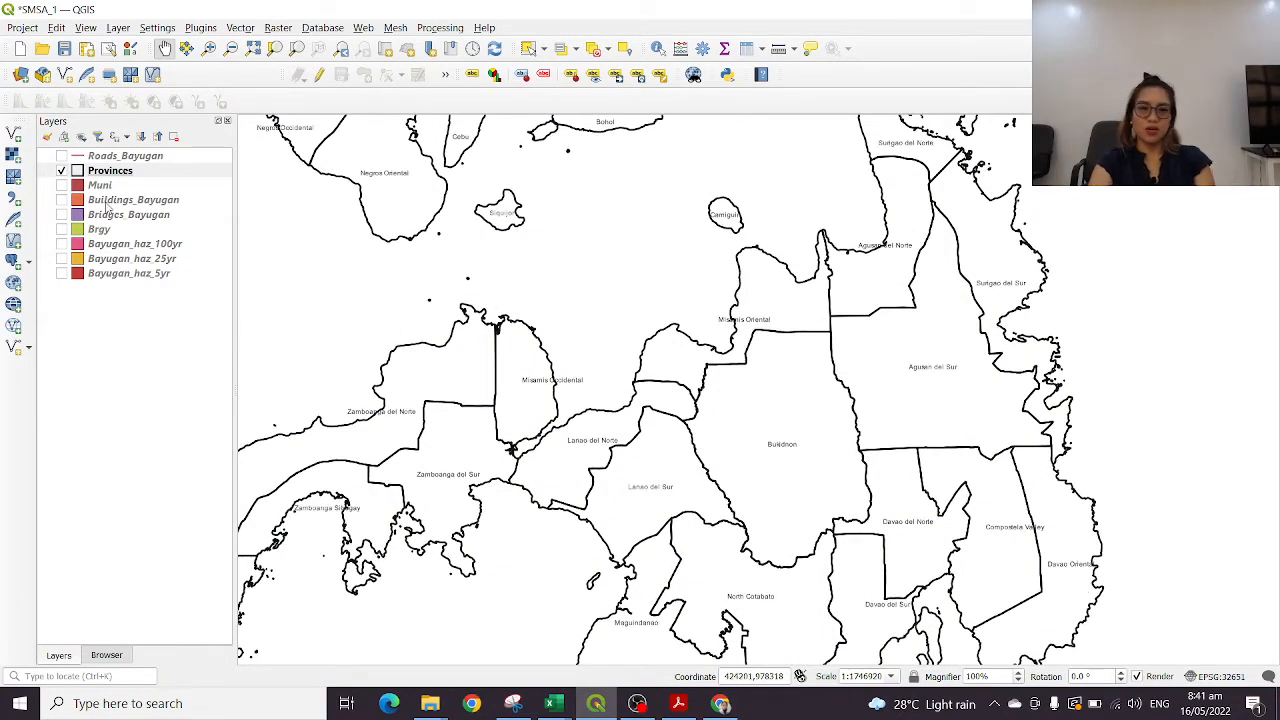
Toggle the Provinces layer off and on, turn on the Roads_Bayugan layer, and make it the active layer
click(61, 172)
click(61, 172)
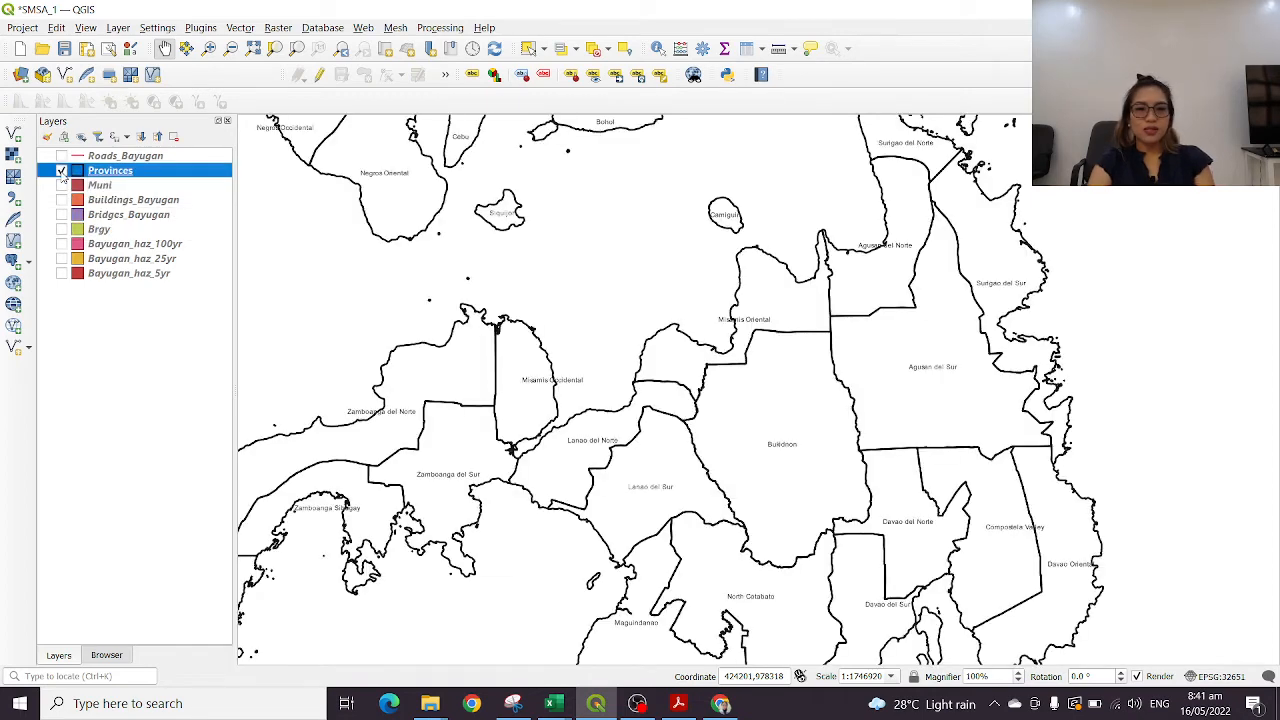
click(61, 157)
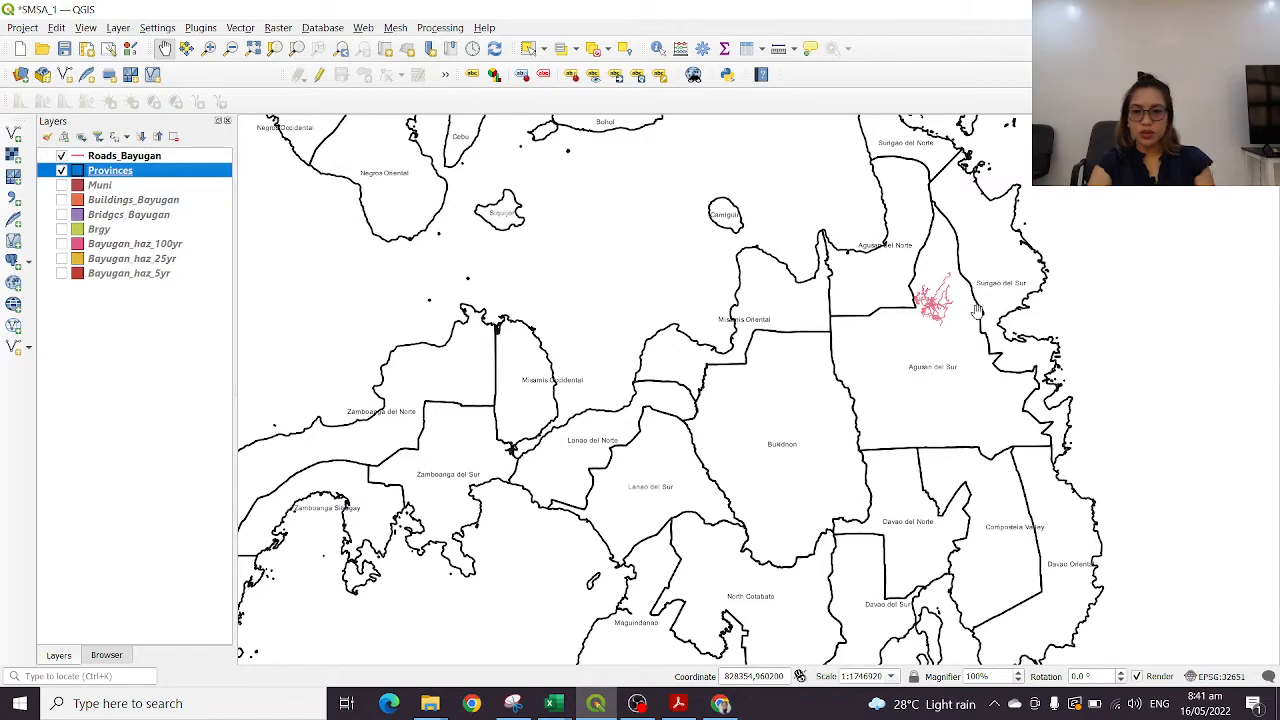
click(89, 160)
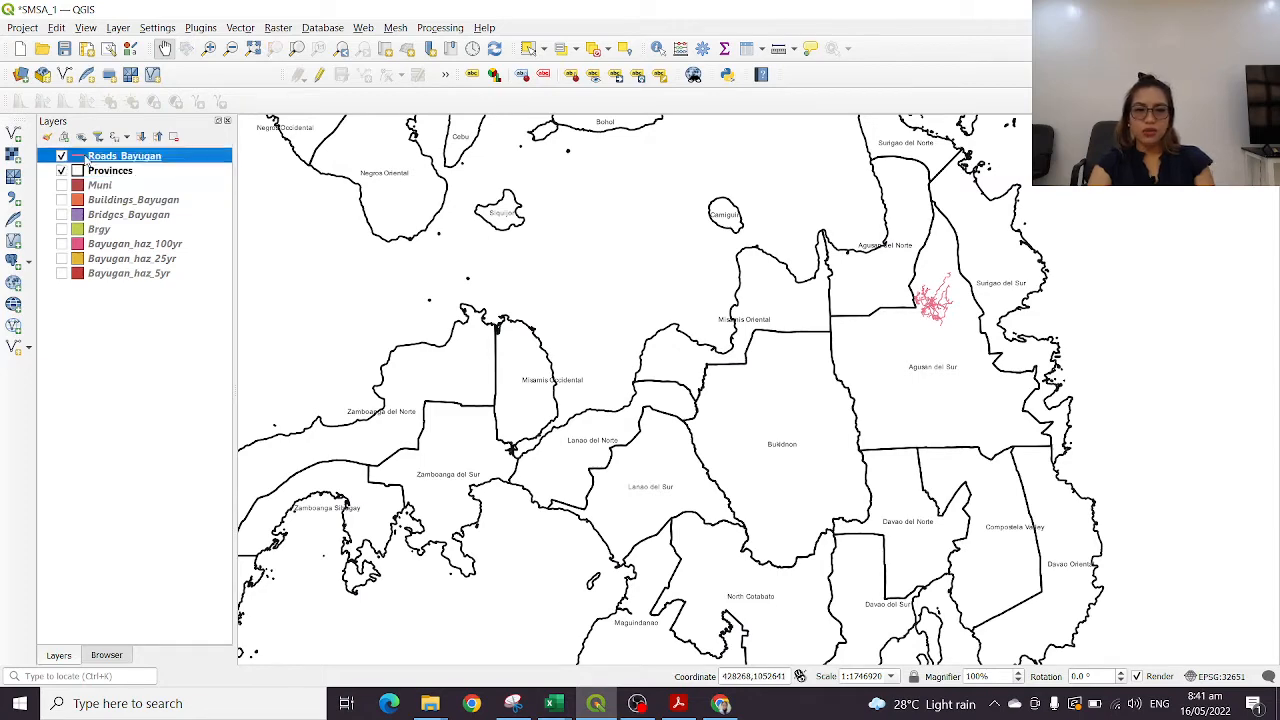
Examine the Bayugan road network inside Agusan del Sur at a closer map scale
double_click(89, 158)
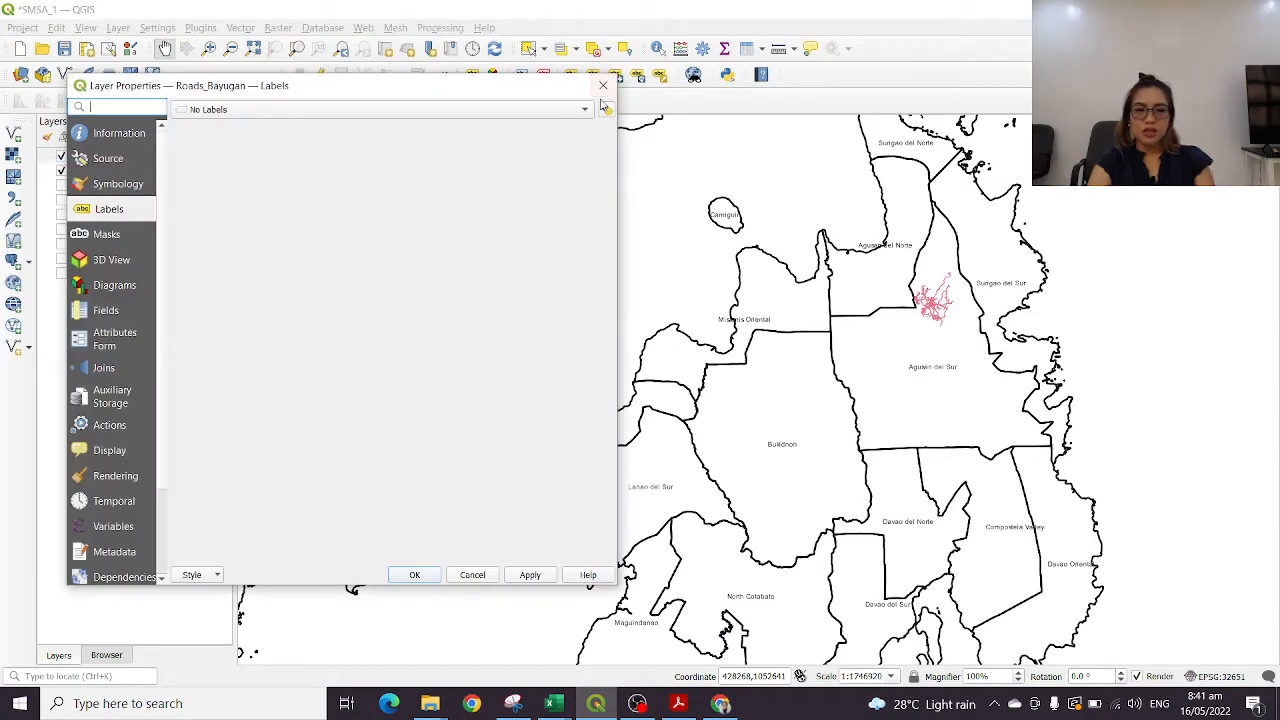
click(603, 85)
scroll(960, 297, up, 3)
drag(603, 281, 888, 366)
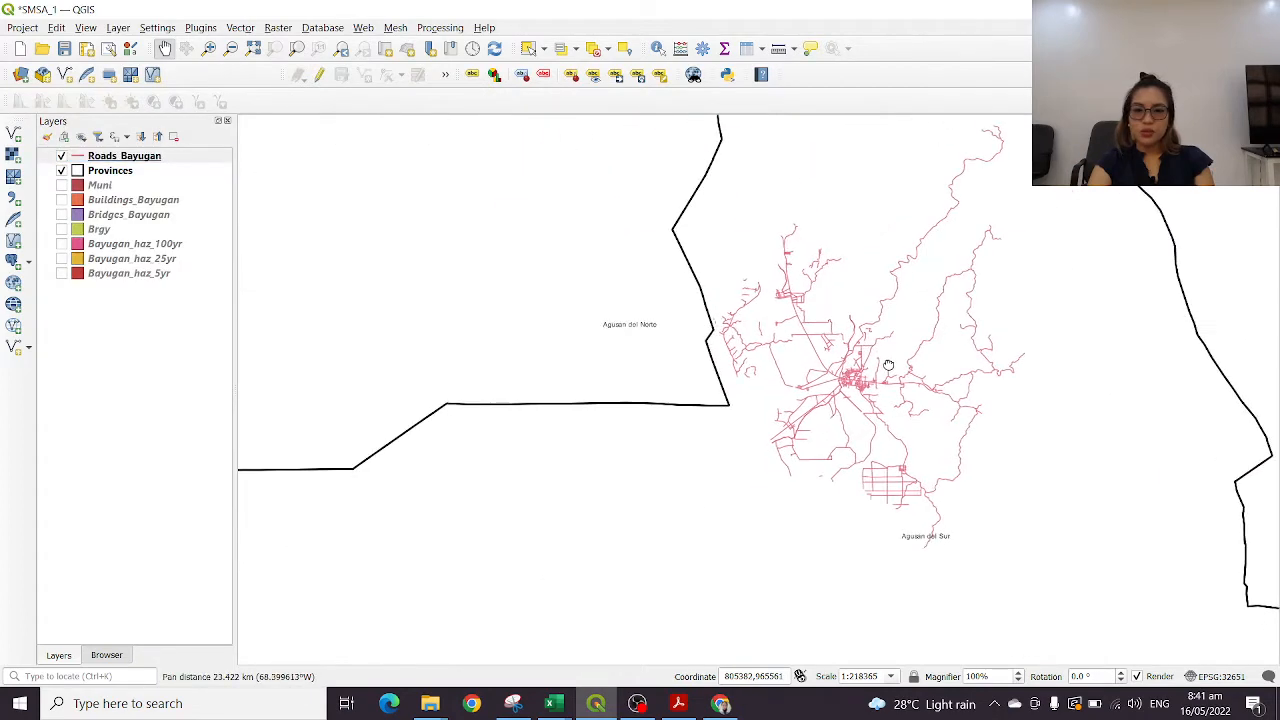
scroll(808, 376, up, 2)
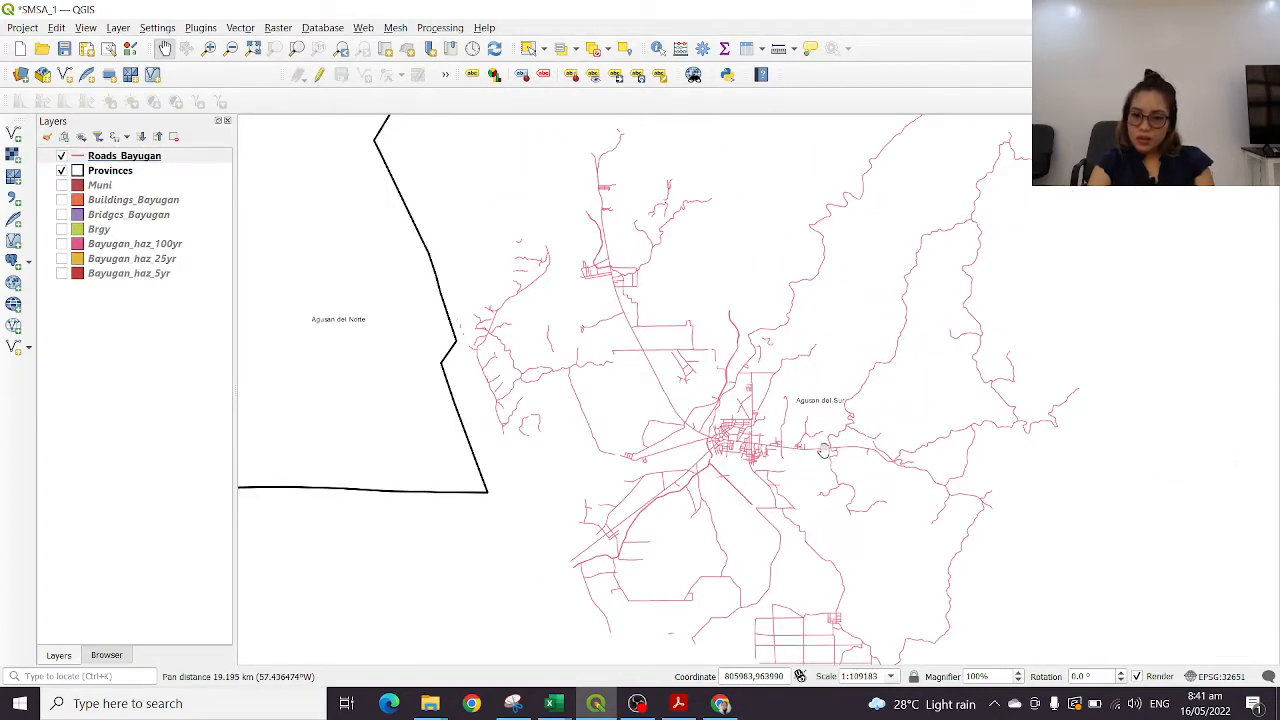
drag(822, 450, 825, 335)
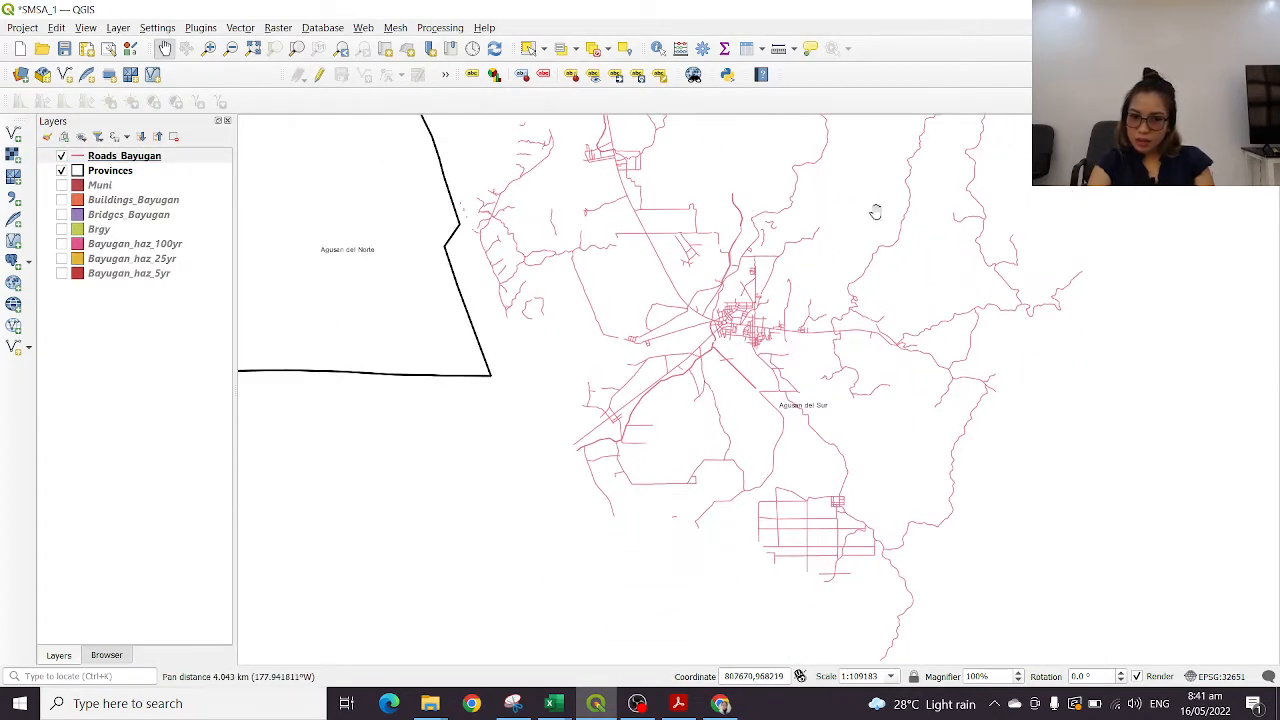
drag(589, 357, 582, 421)
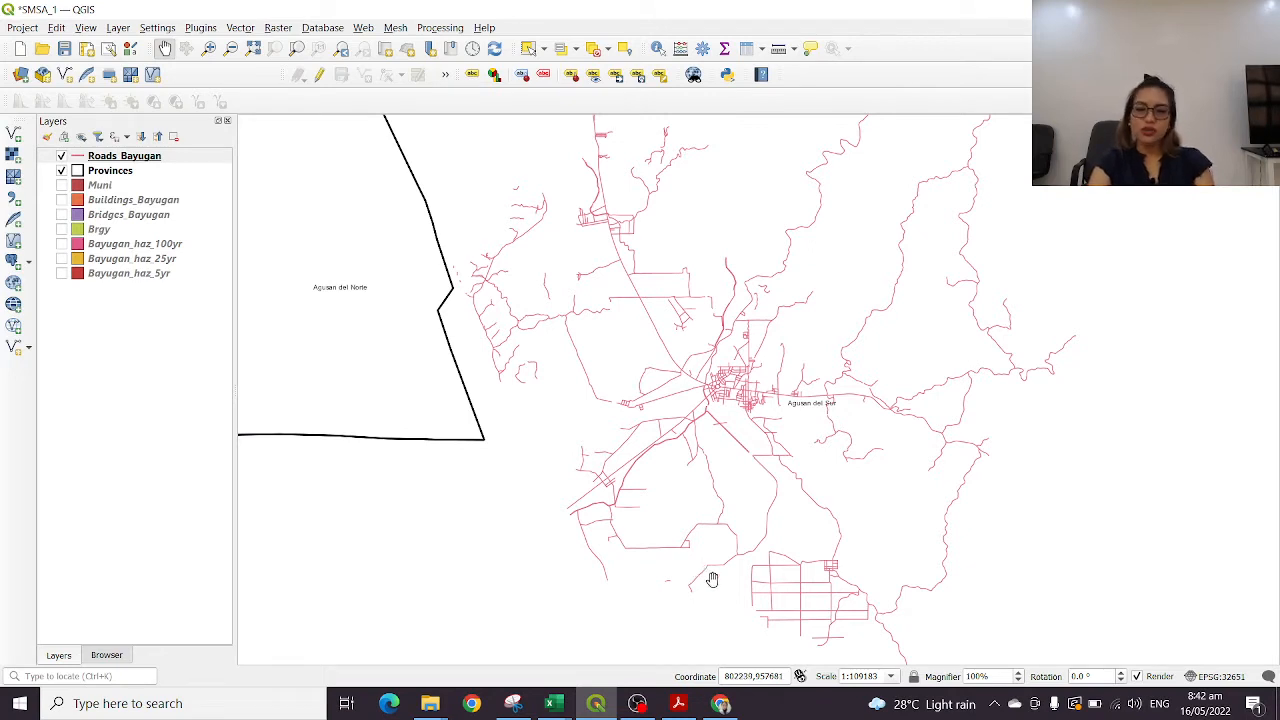
drag(745, 465, 711, 400)
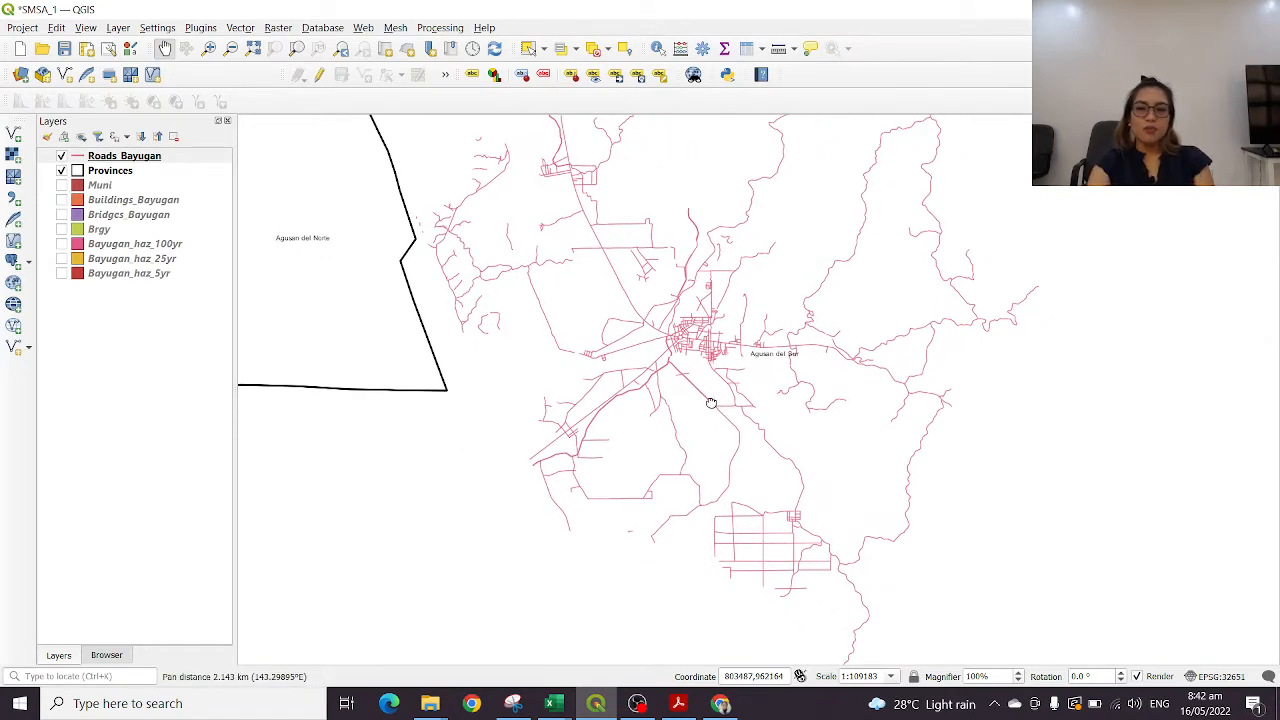
drag(815, 344, 827, 386)
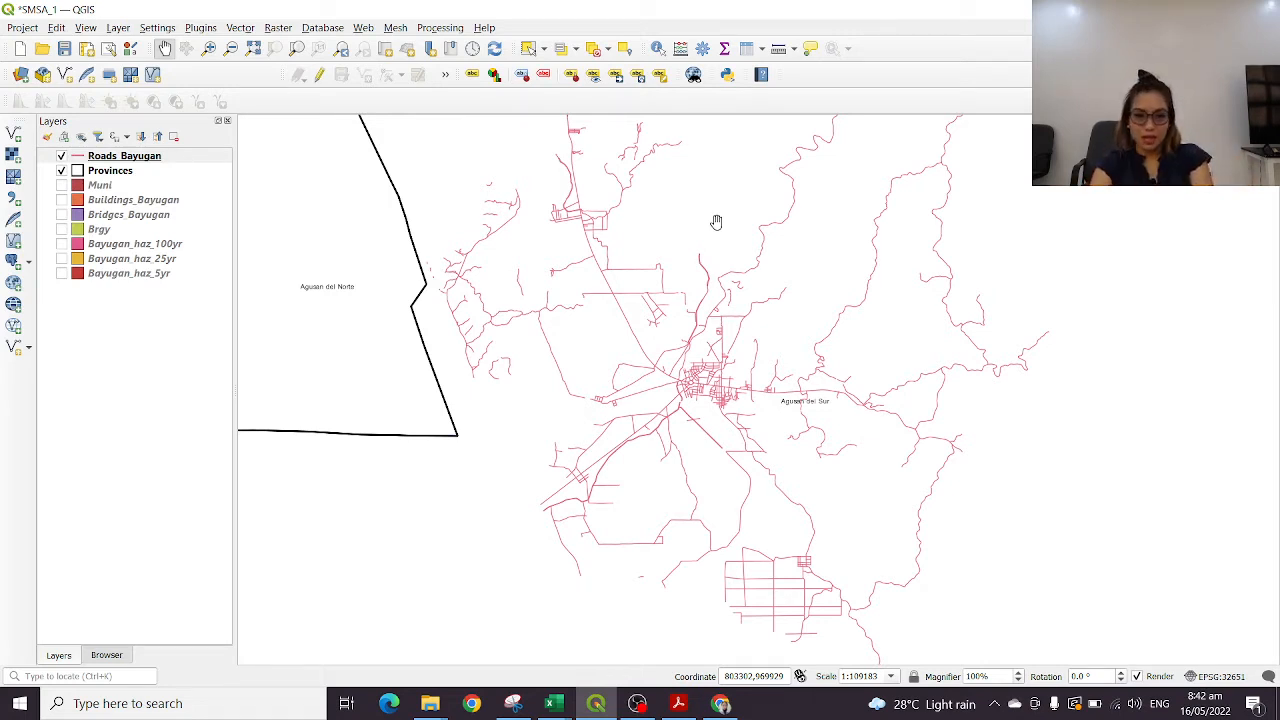
drag(751, 205, 808, 224)
Open the symbology properties of the Roads_Bayugan layer
right_click(135, 157)
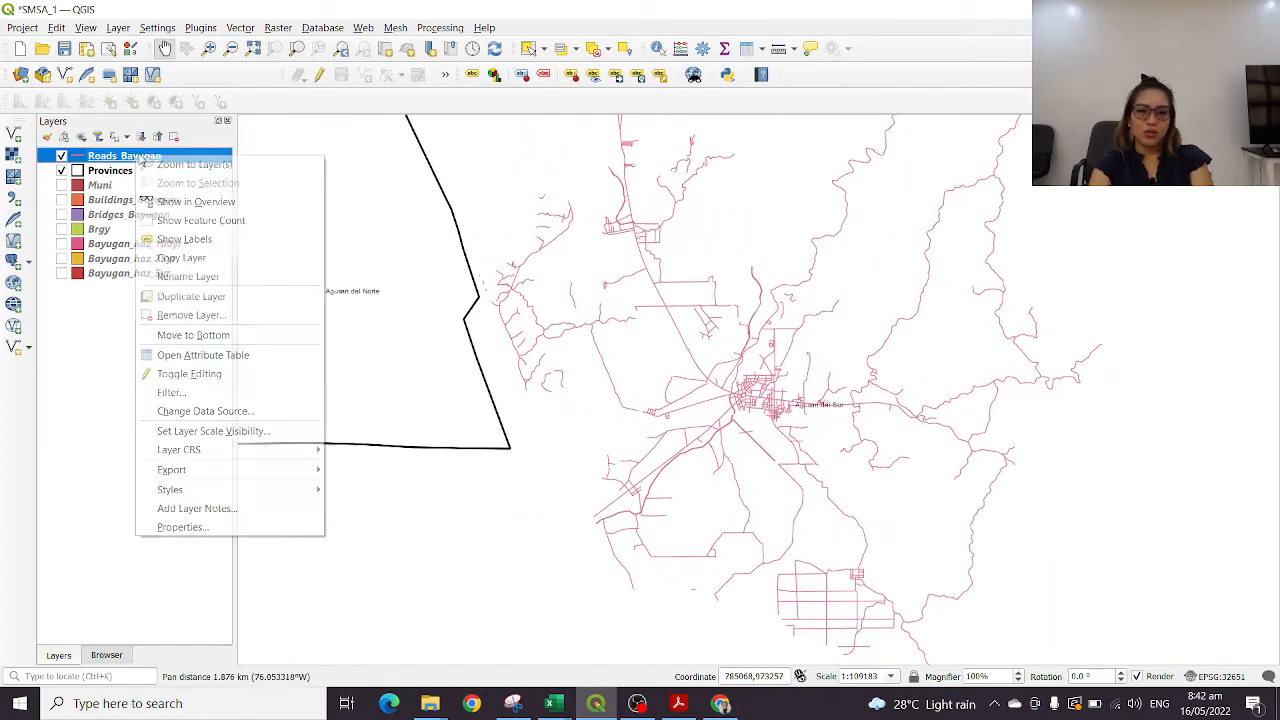
click(183, 527)
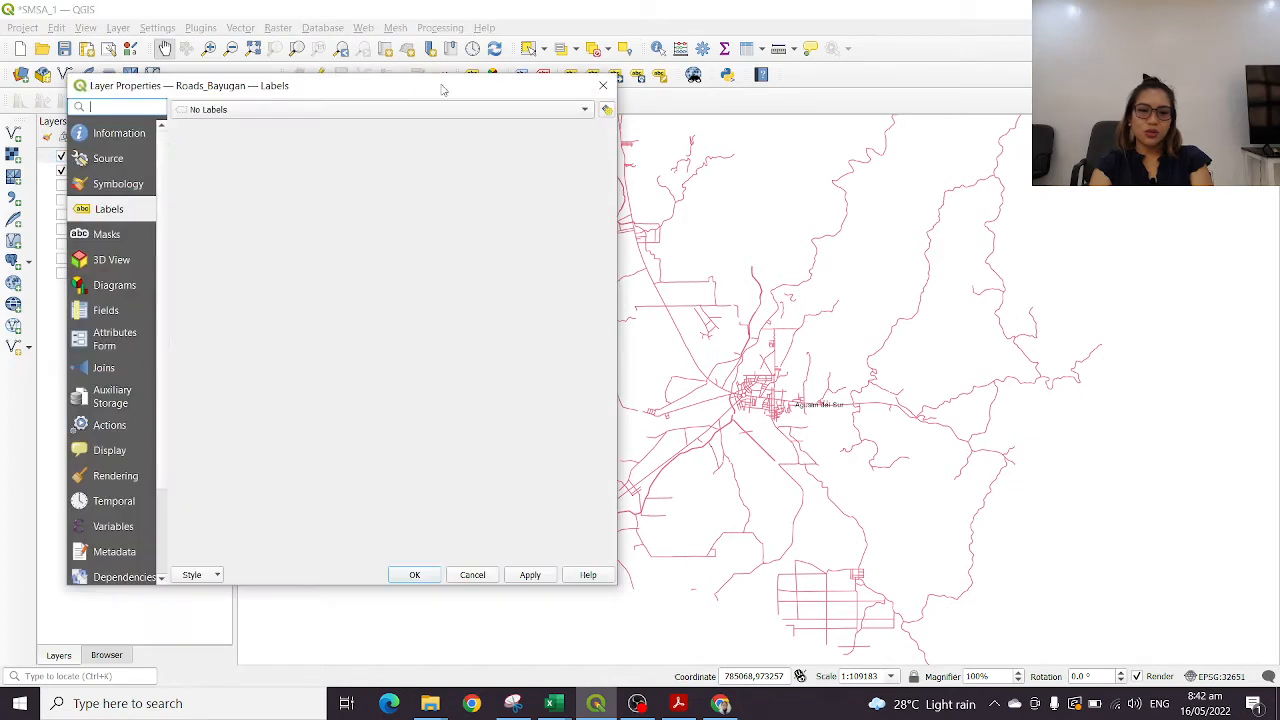
click(116, 191)
Change the Roads_Bayugan line colour to the near-black shade #231116
click(453, 256)
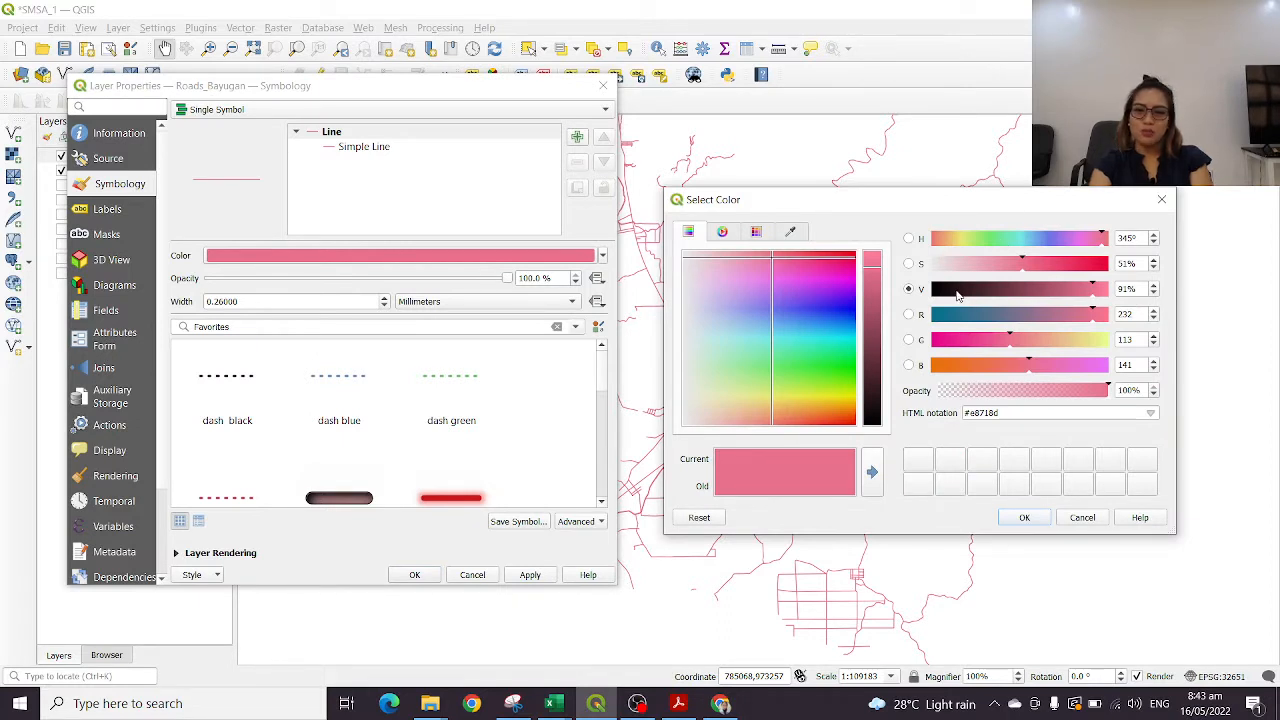
click(957, 292)
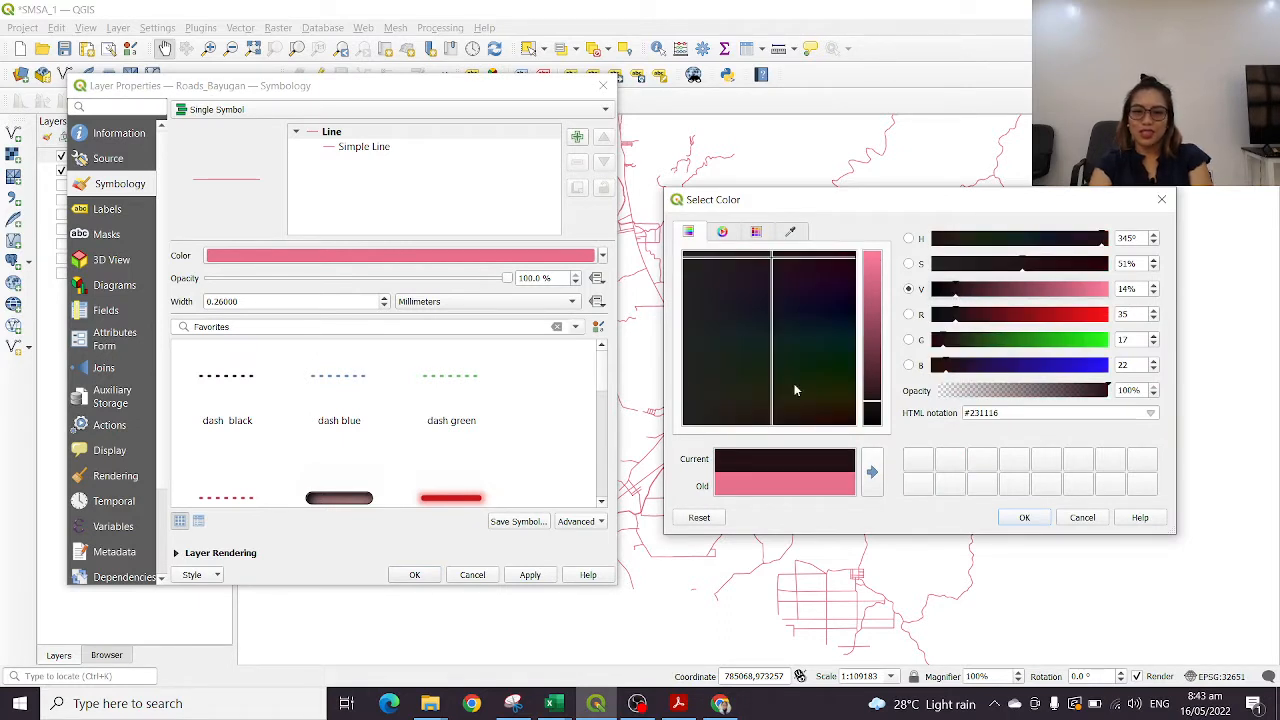
click(1023, 517)
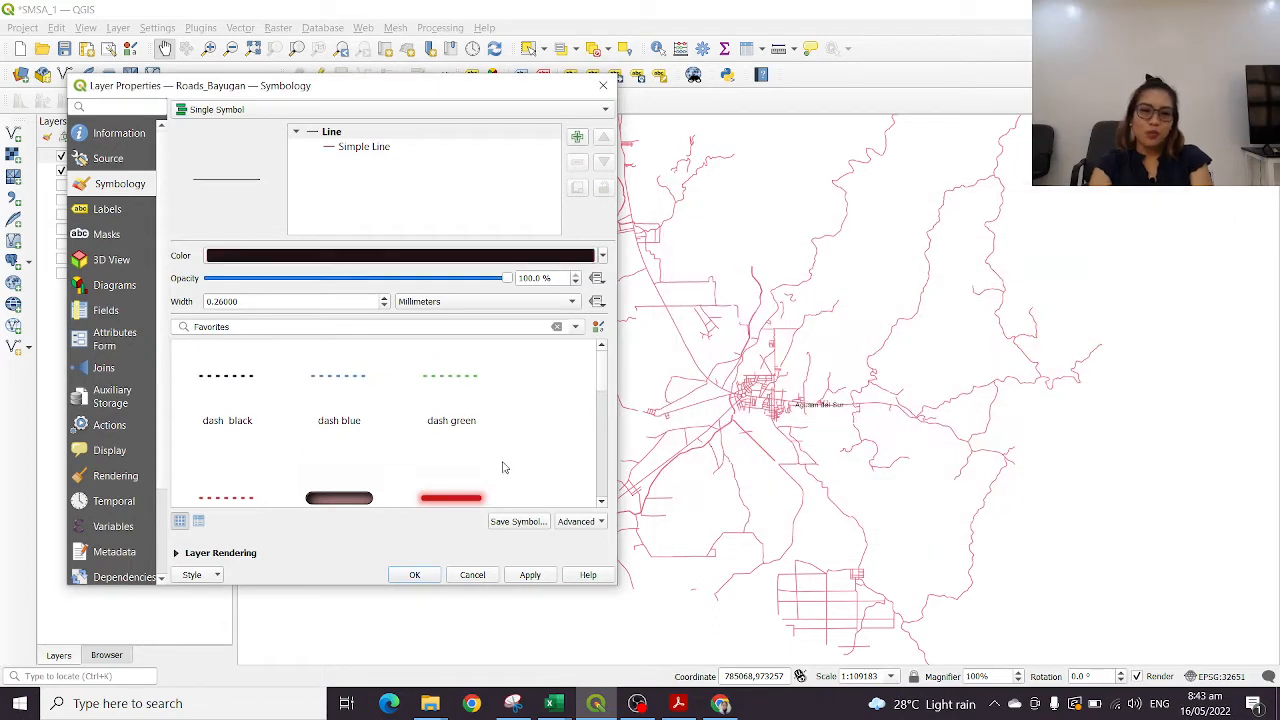
Browse the favourite line symbols and try the topo road and dash red presets on the roads
scroll(500, 450, down, 3)
scroll(462, 436, up, 1)
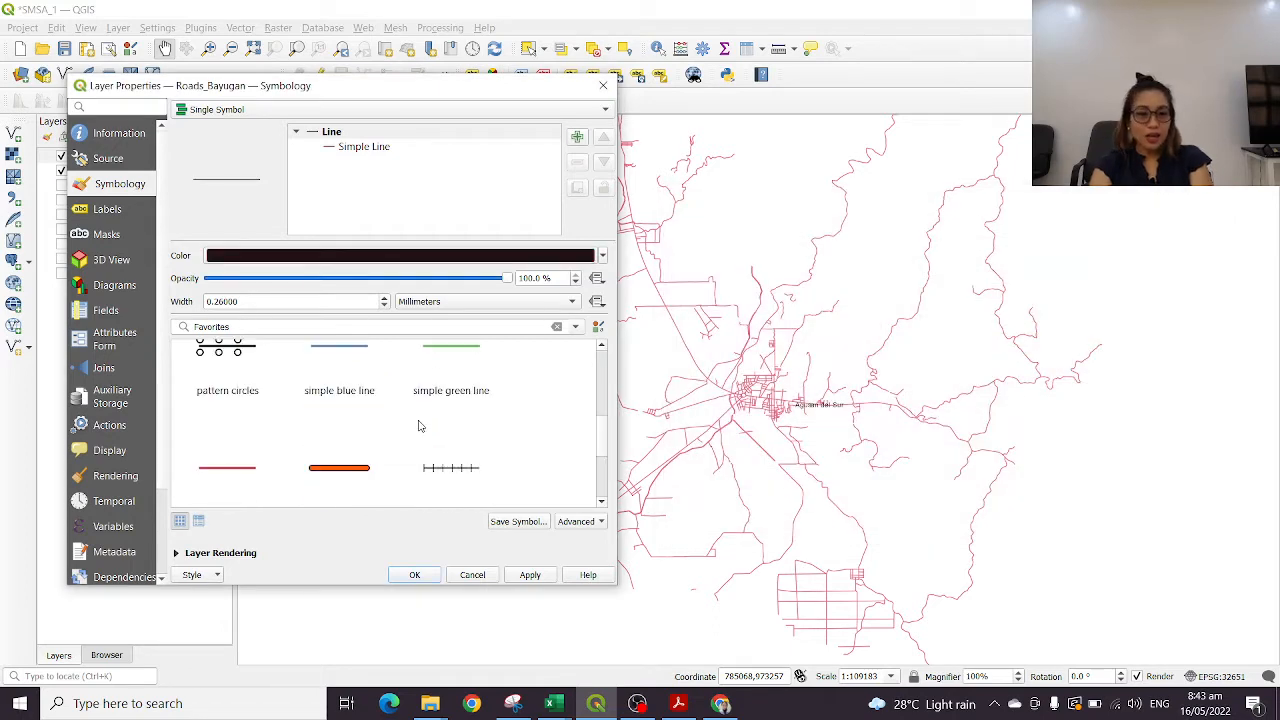
scroll(424, 430, up, 2)
scroll(430, 440, down, 2)
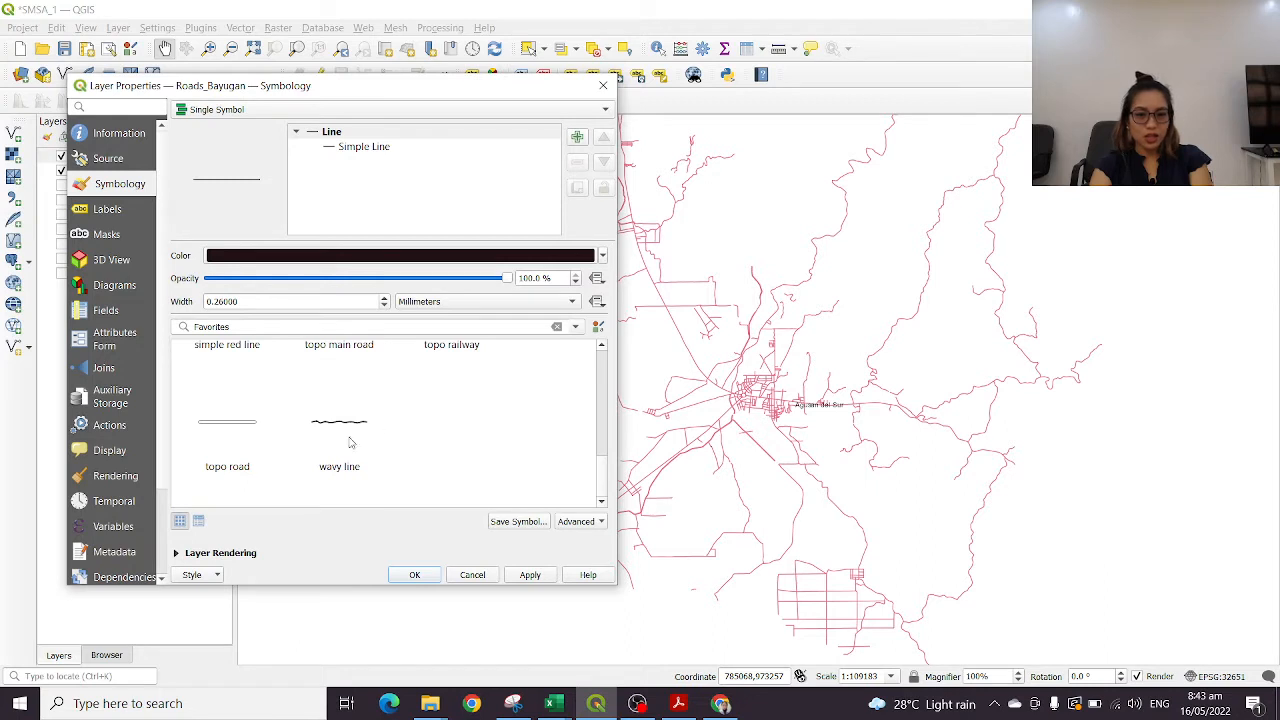
scroll(350, 443, up, 3)
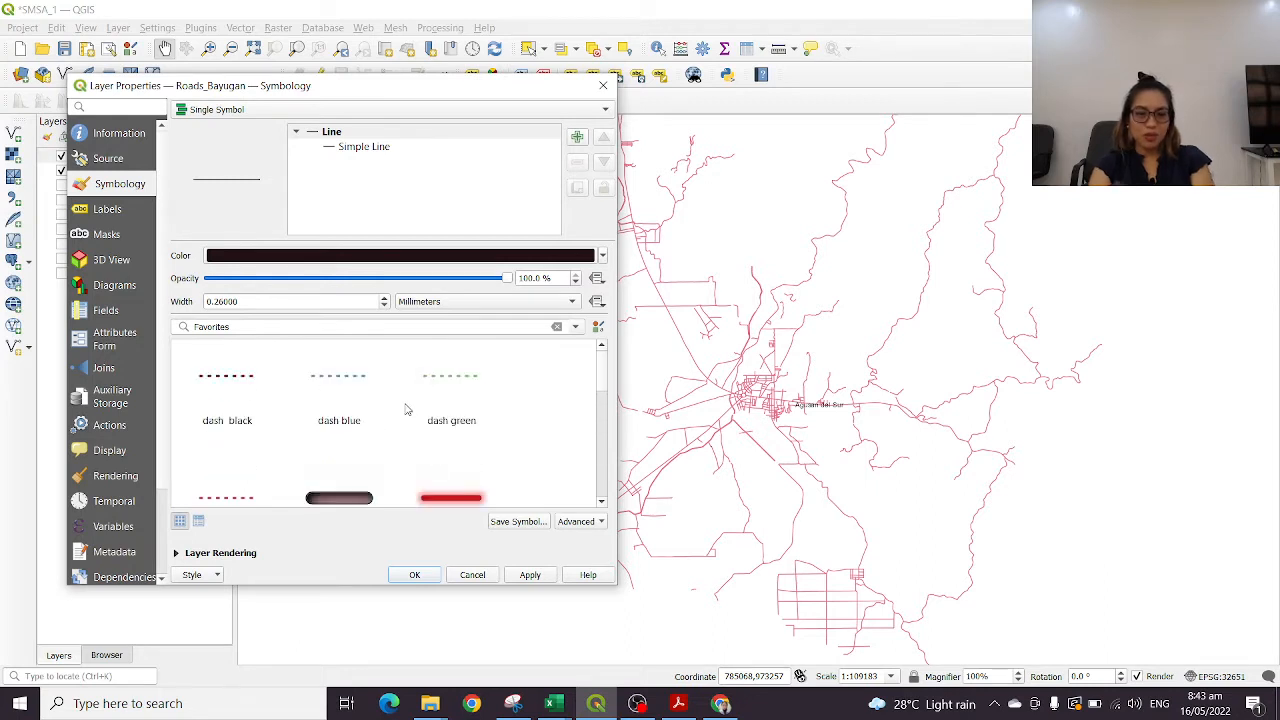
scroll(350, 410, down, 3)
scroll(415, 385, down, 2)
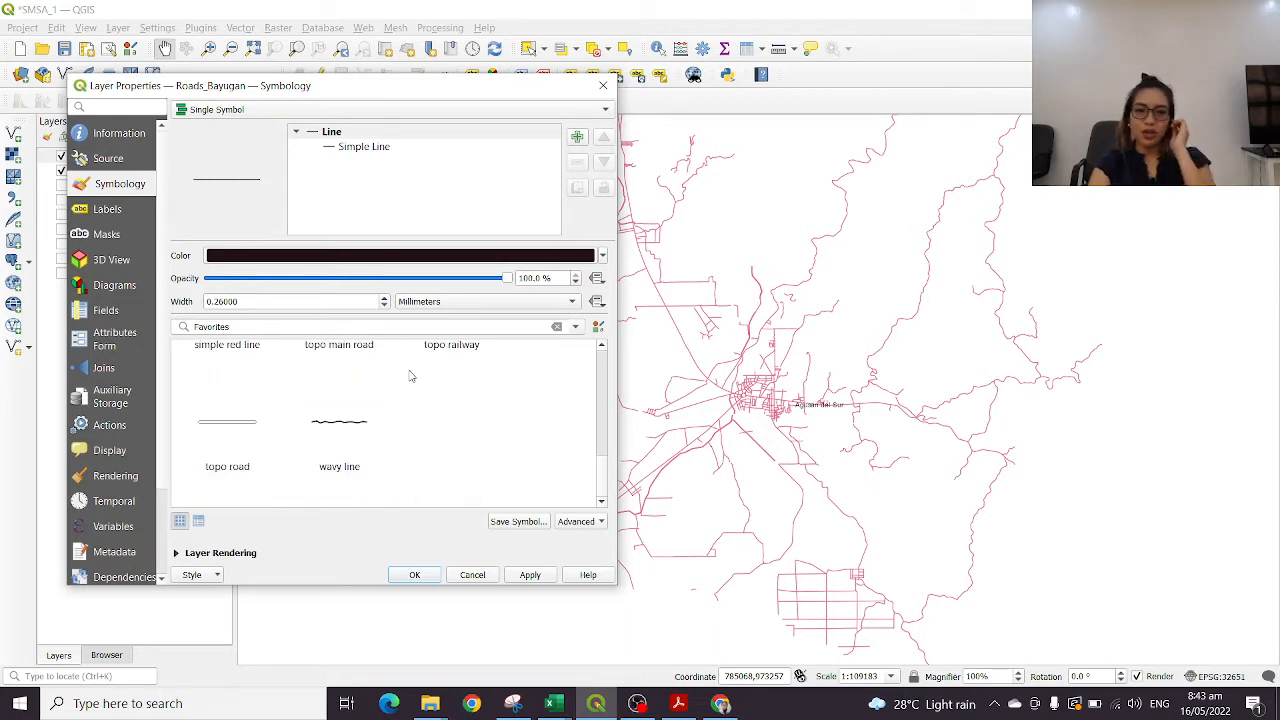
click(219, 424)
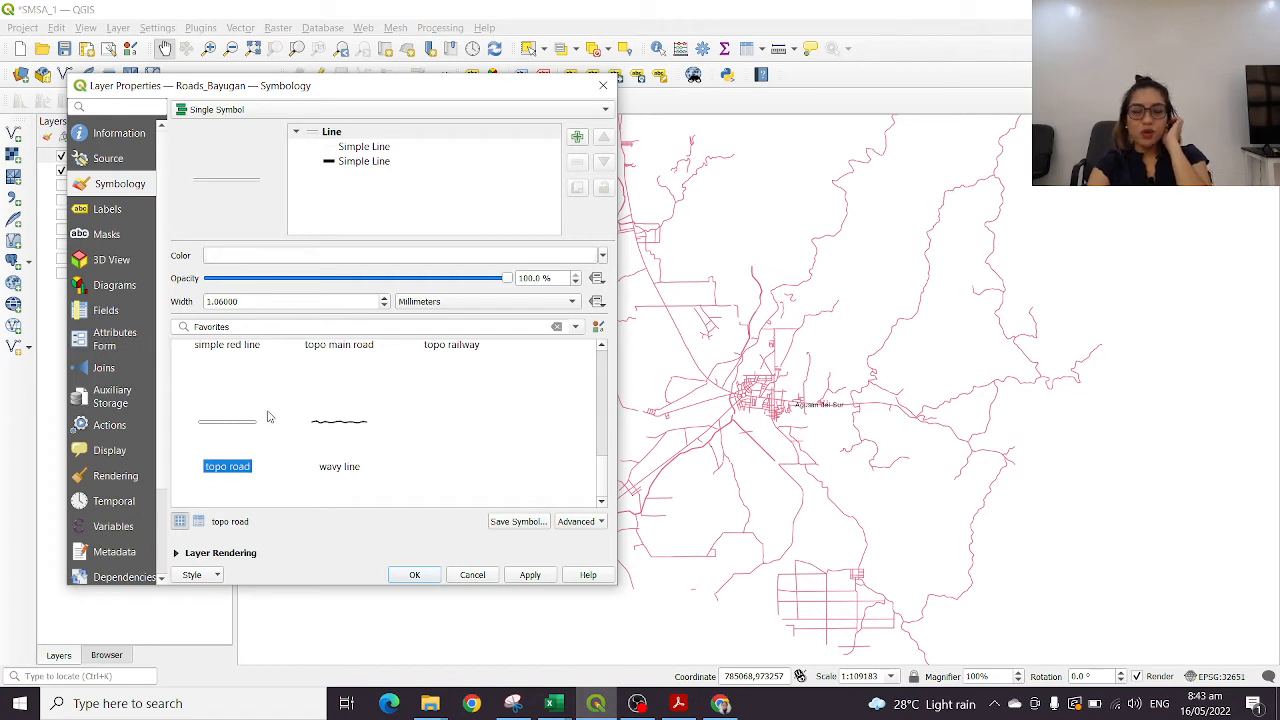
scroll(378, 425, up, 4)
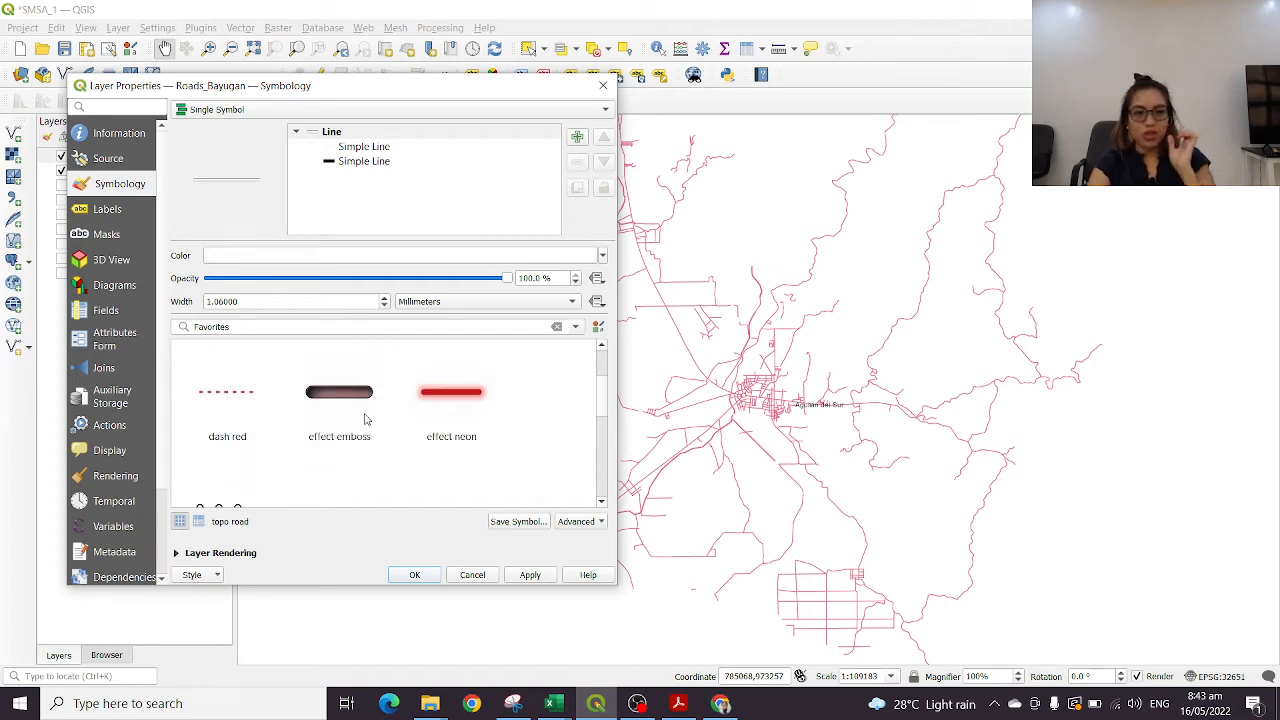
click(238, 415)
scroll(410, 416, up, 2)
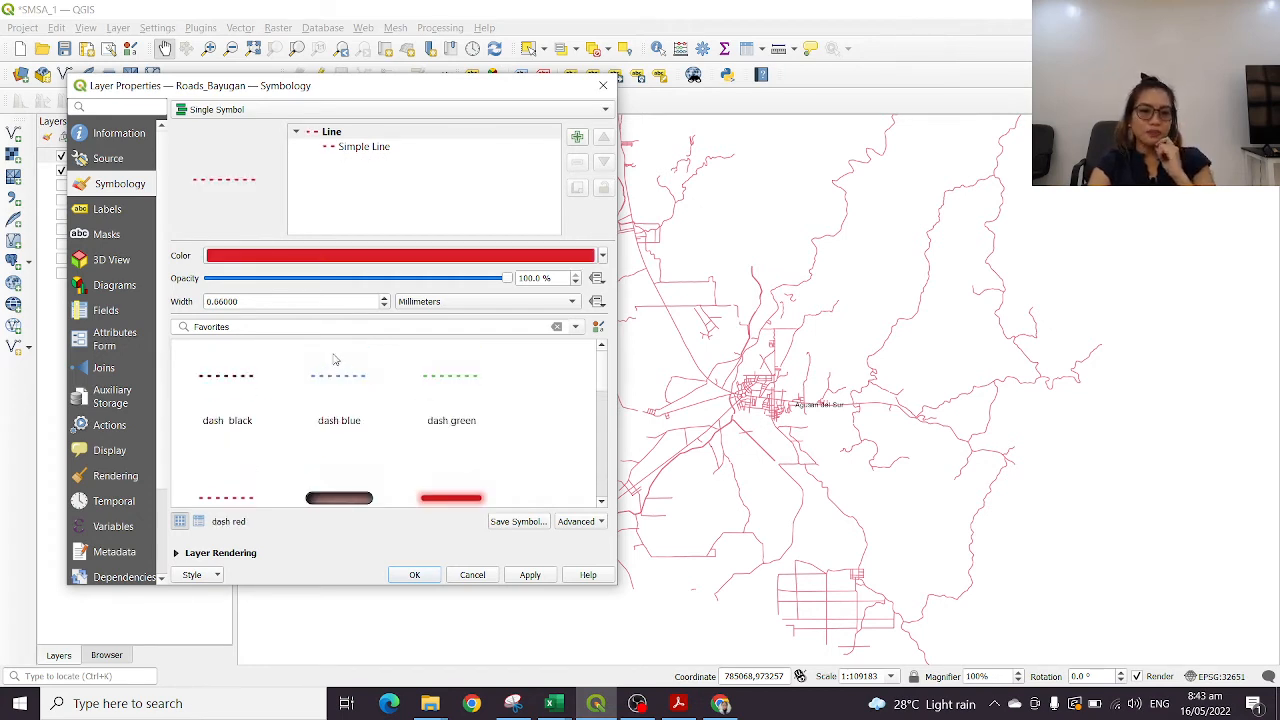
Apply the topo road line preset to the Roads_Bayugan layer and confirm the properties
scroll(479, 475, down, 5)
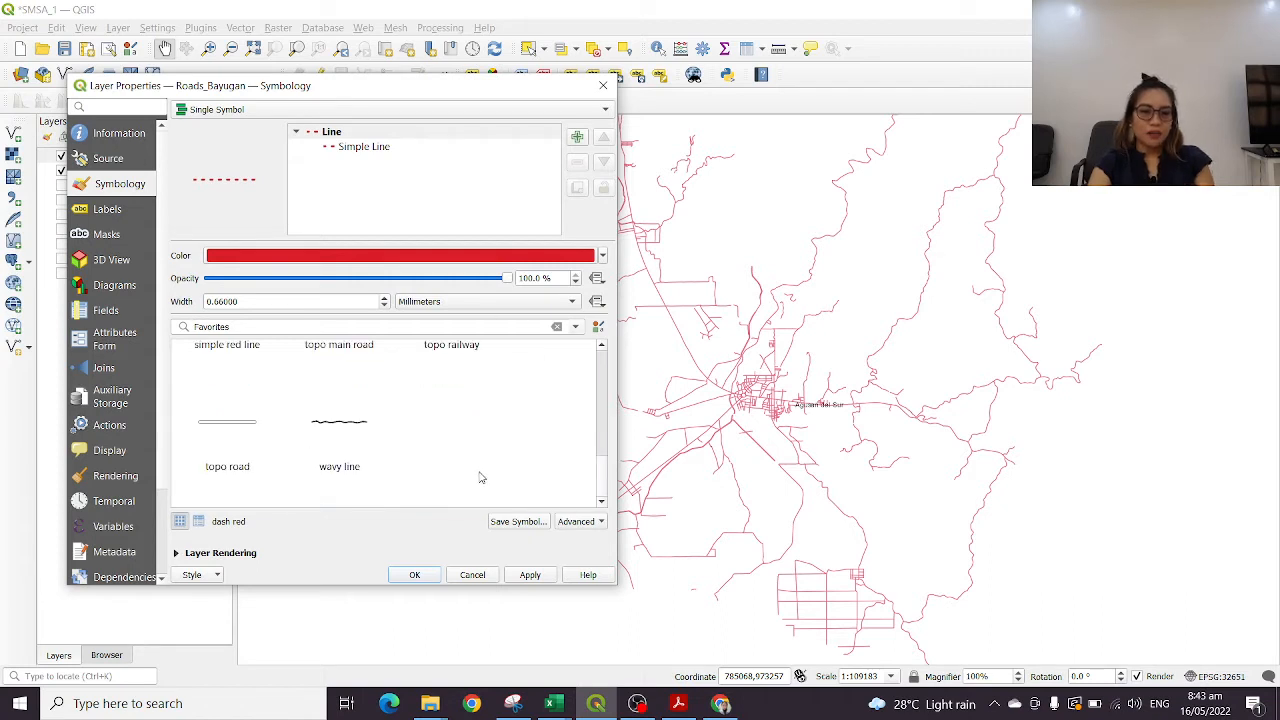
click(216, 438)
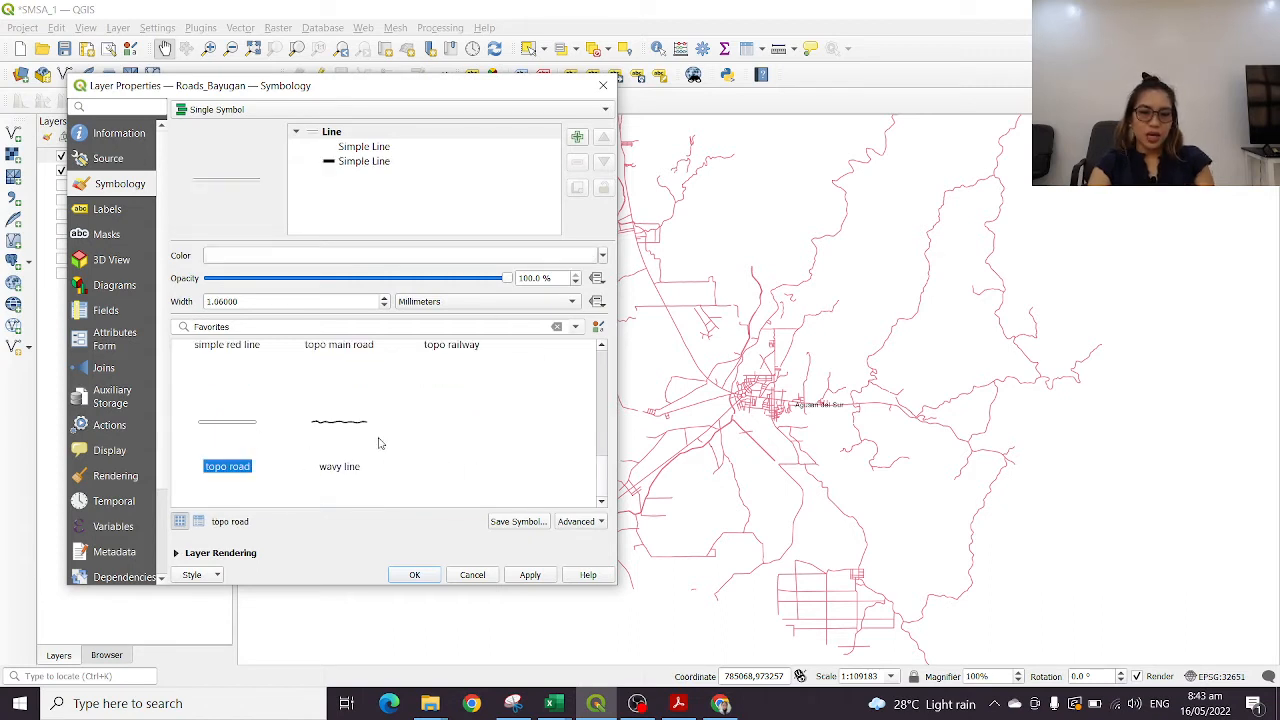
click(530, 580)
click(420, 572)
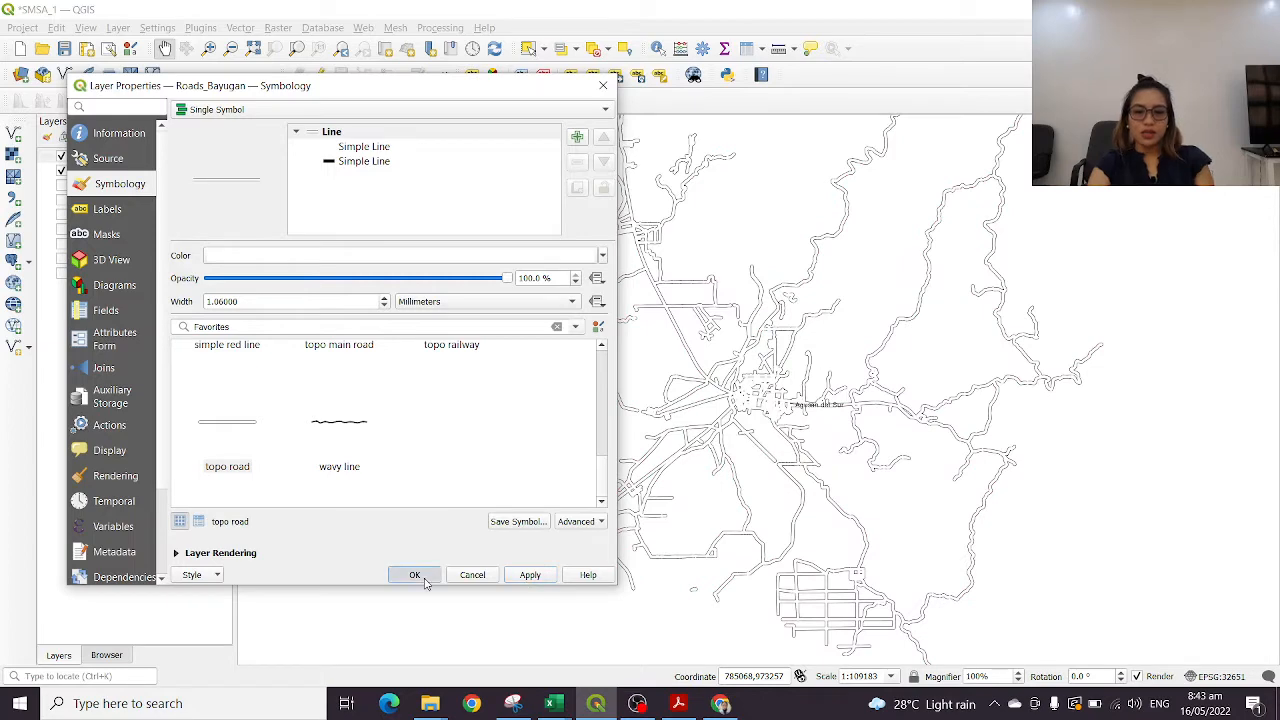
drag(835, 330, 738, 342)
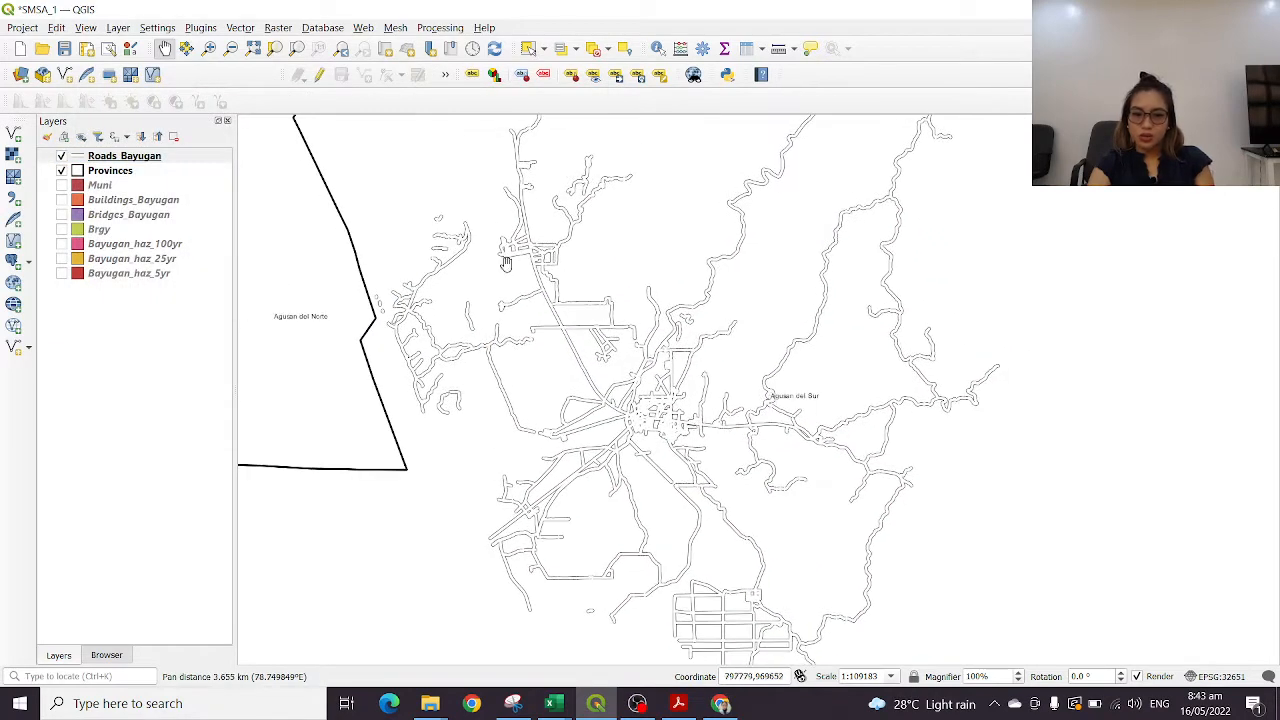
Open the Roads_Bayugan attribute table, review its Id records, dismiss the backup notification, and minimize the table
right_click(130, 160)
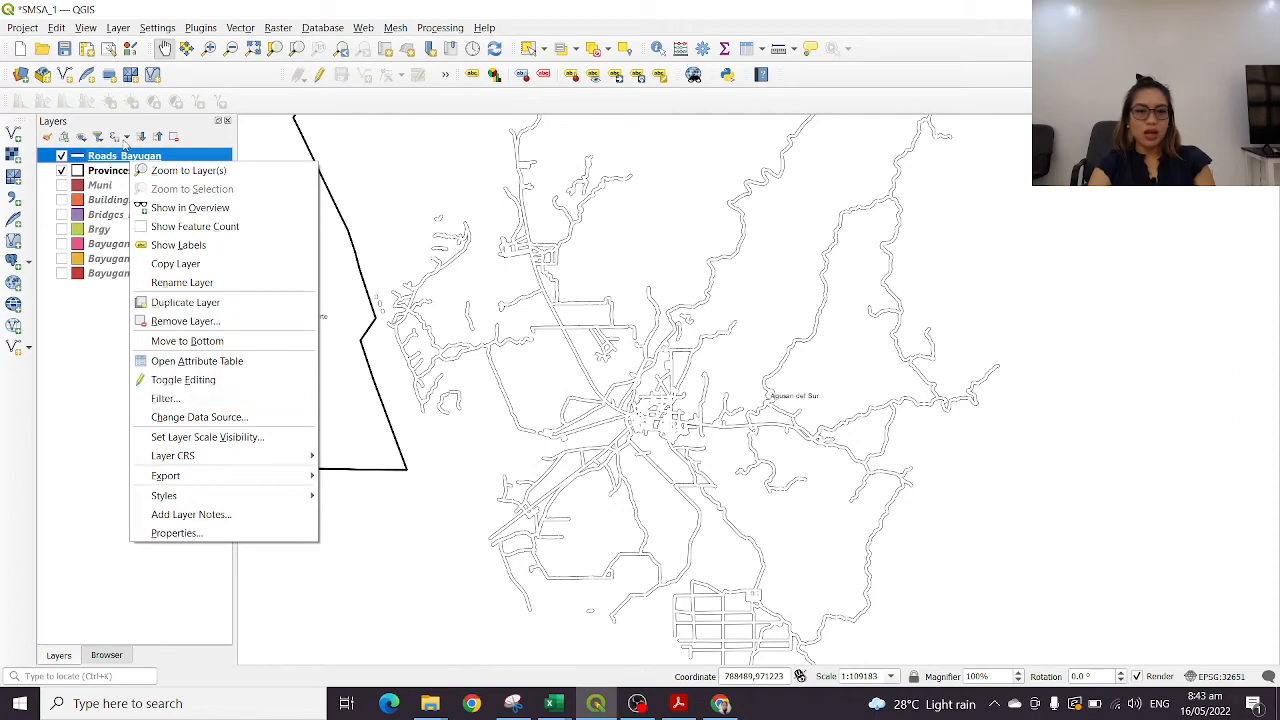
click(219, 362)
scroll(236, 439, down, 16)
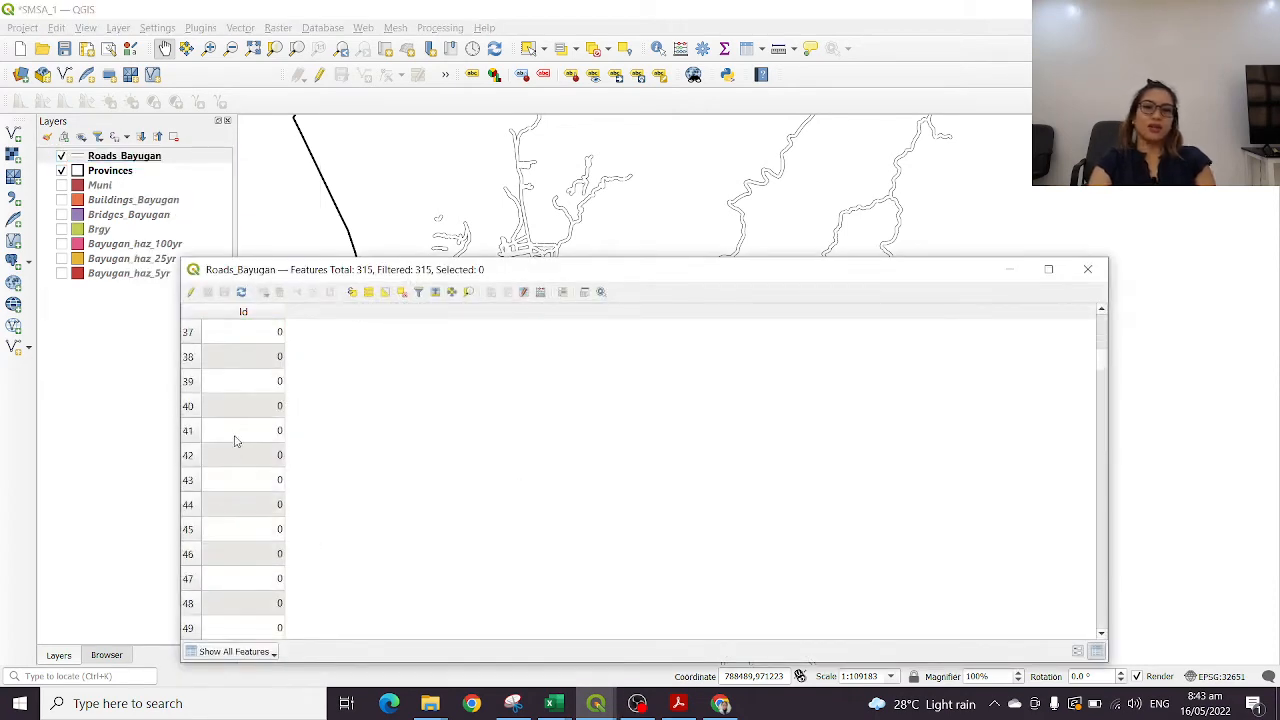
scroll(250, 438, up, 16)
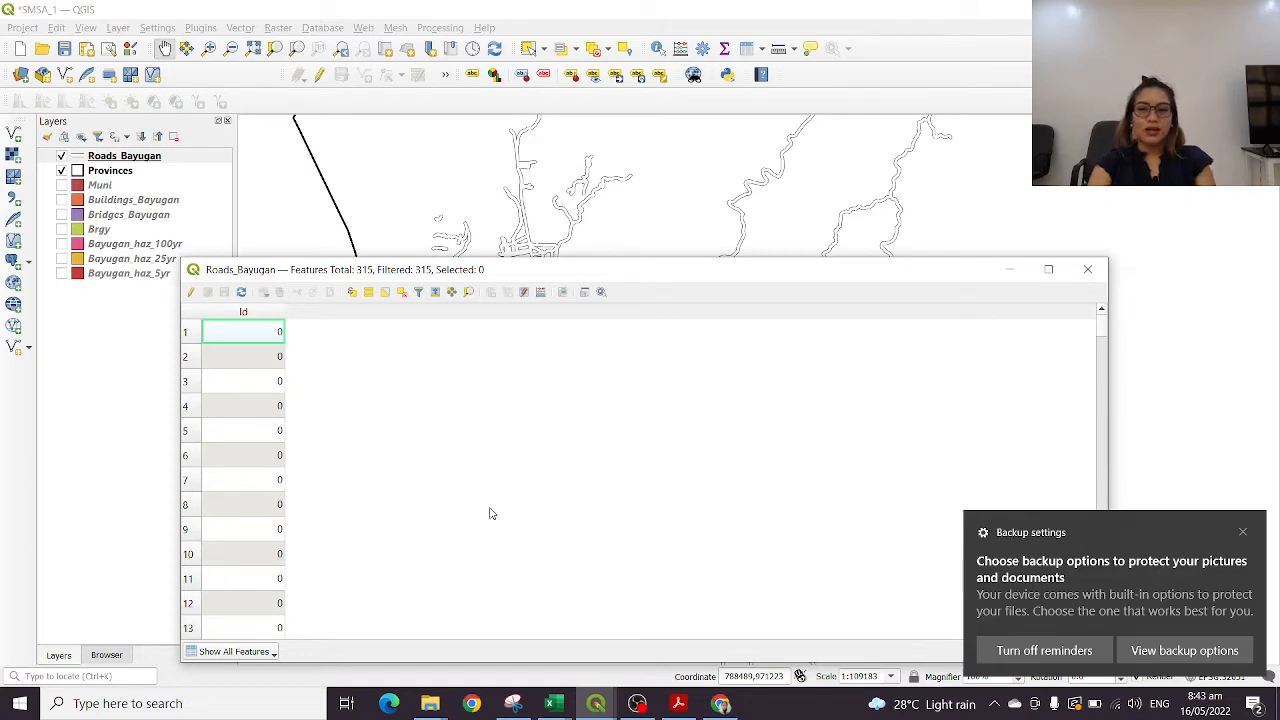
click(1243, 532)
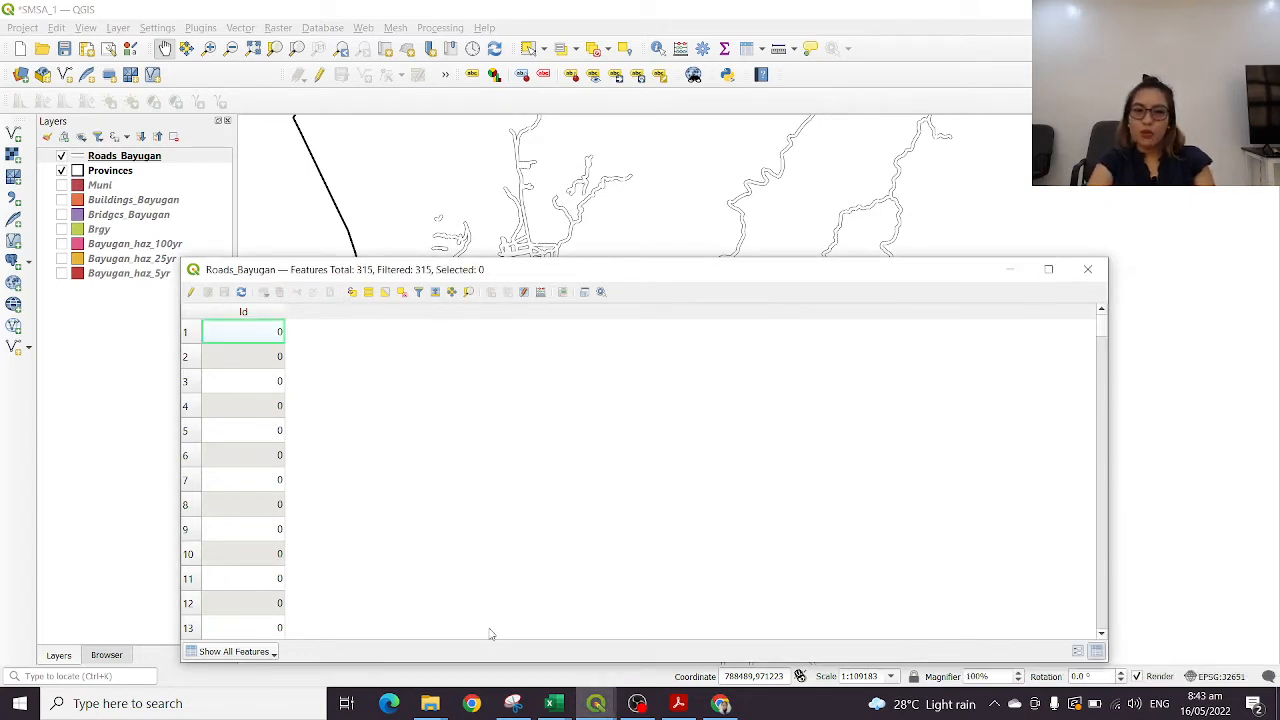
click(1013, 271)
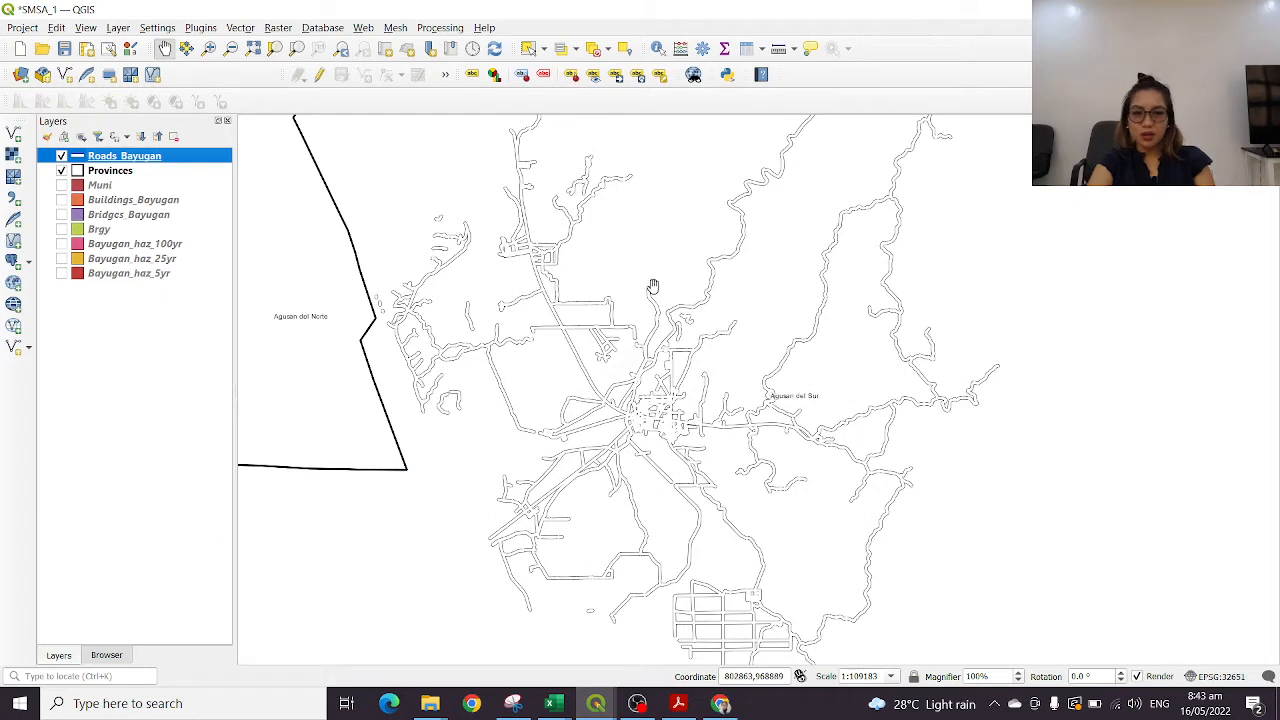
Open the Roads_Bayugan attribute table again and look through the road records
right_click(161, 150)
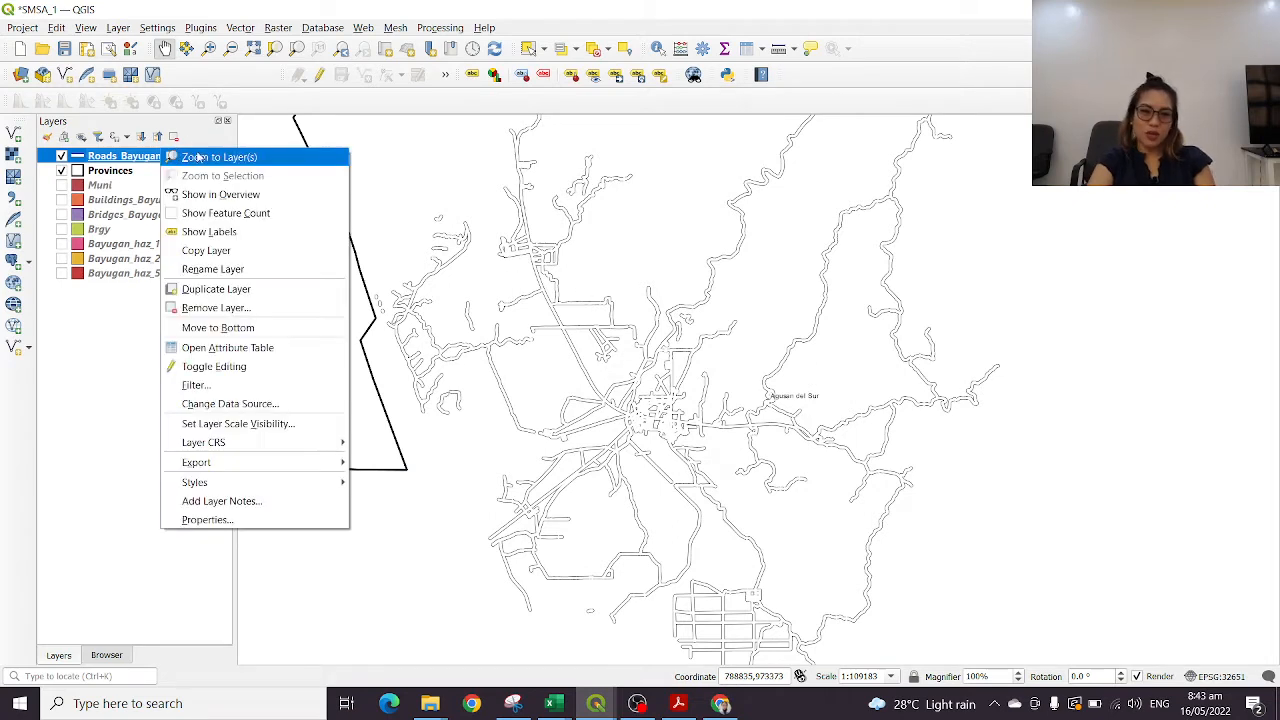
click(283, 349)
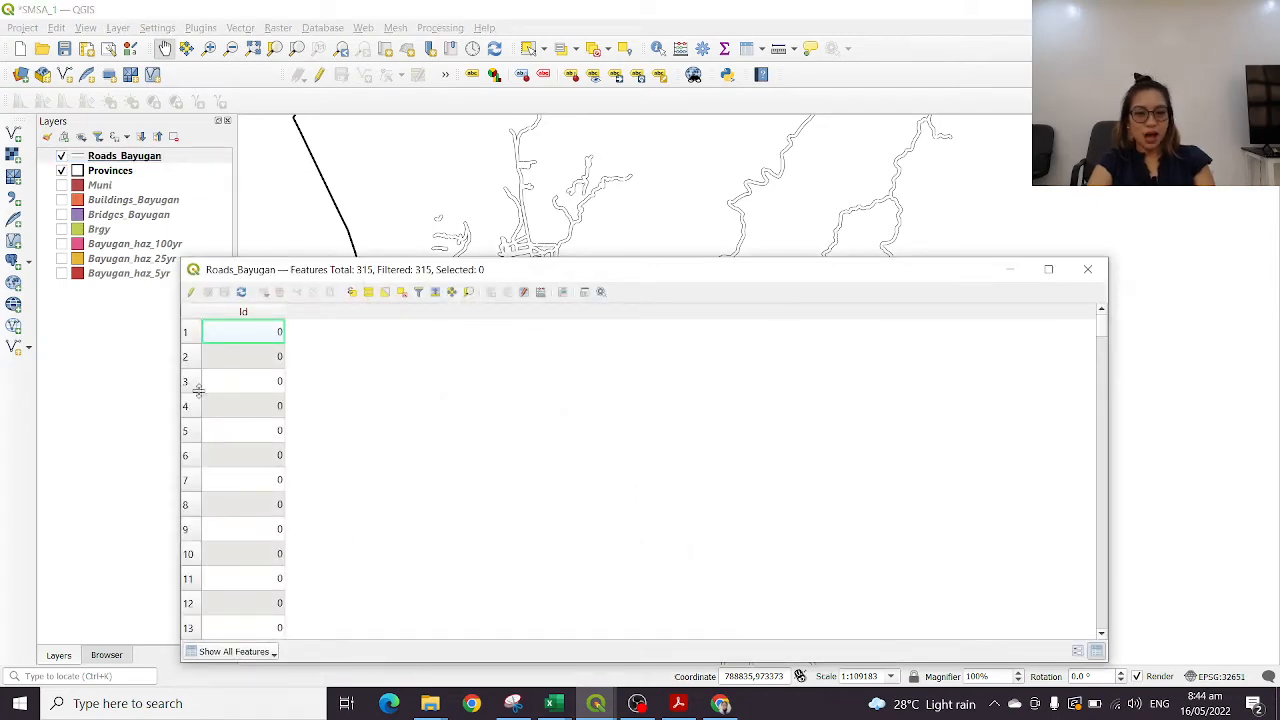
scroll(320, 467, down, 8)
scroll(306, 471, down, 10)
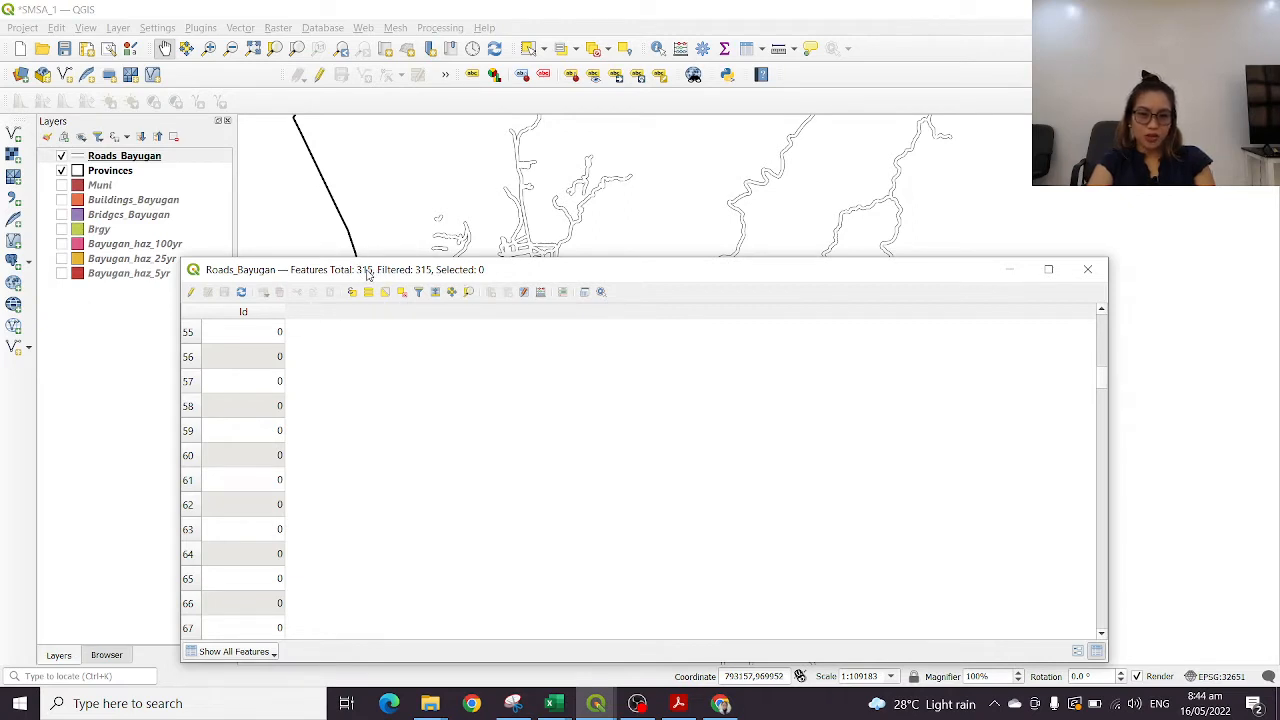
Select the first road record and look through the Roads_Bayugan attribute table down to its last record and back
scroll(231, 451, up, 17)
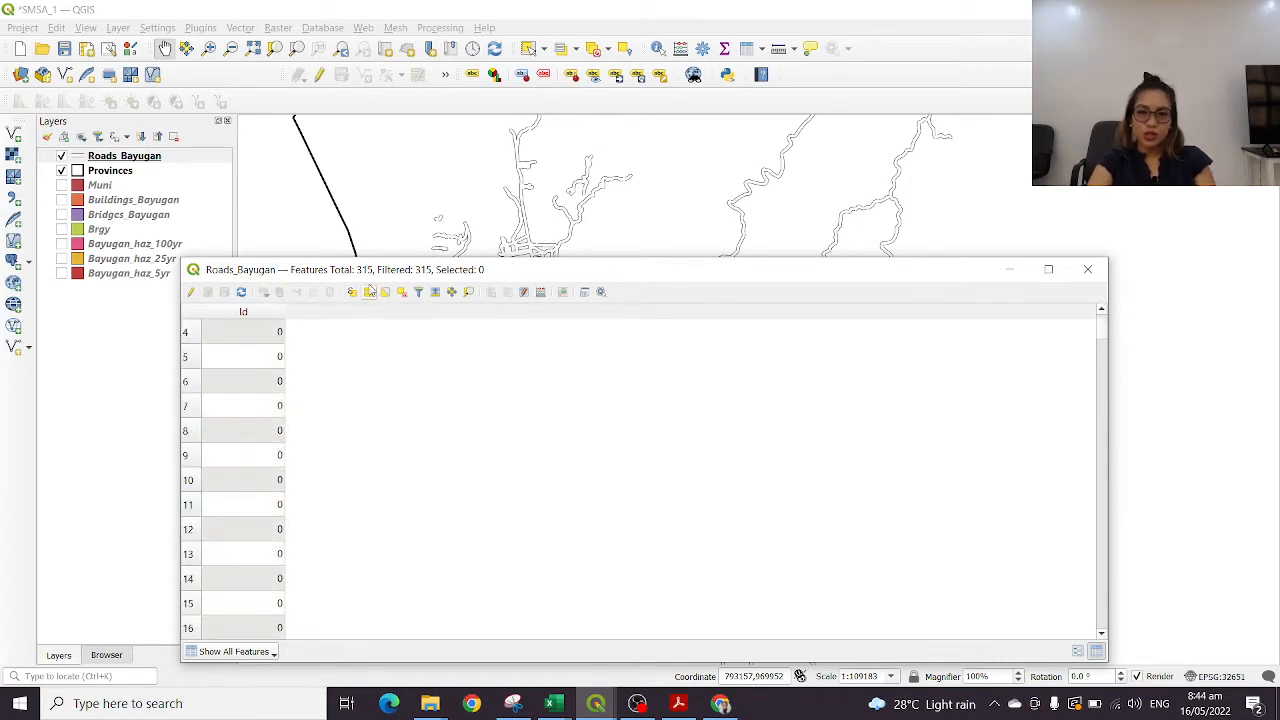
scroll(366, 321, up, 1)
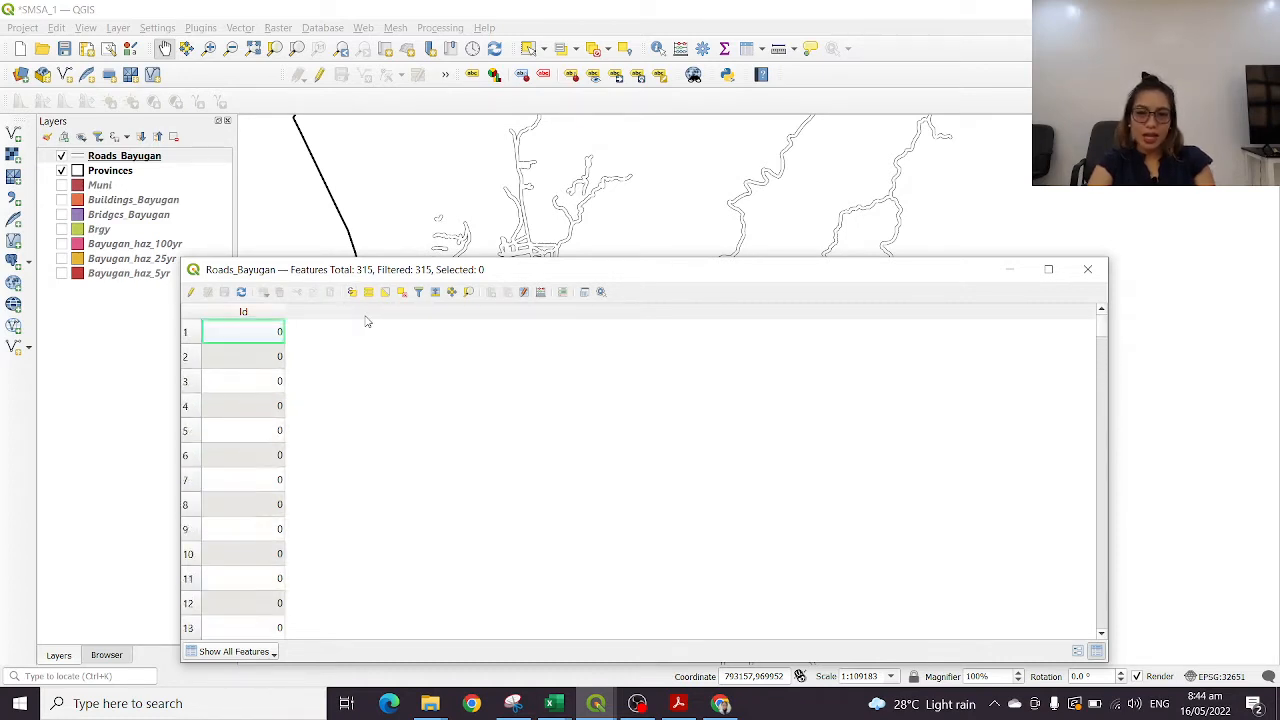
click(187, 335)
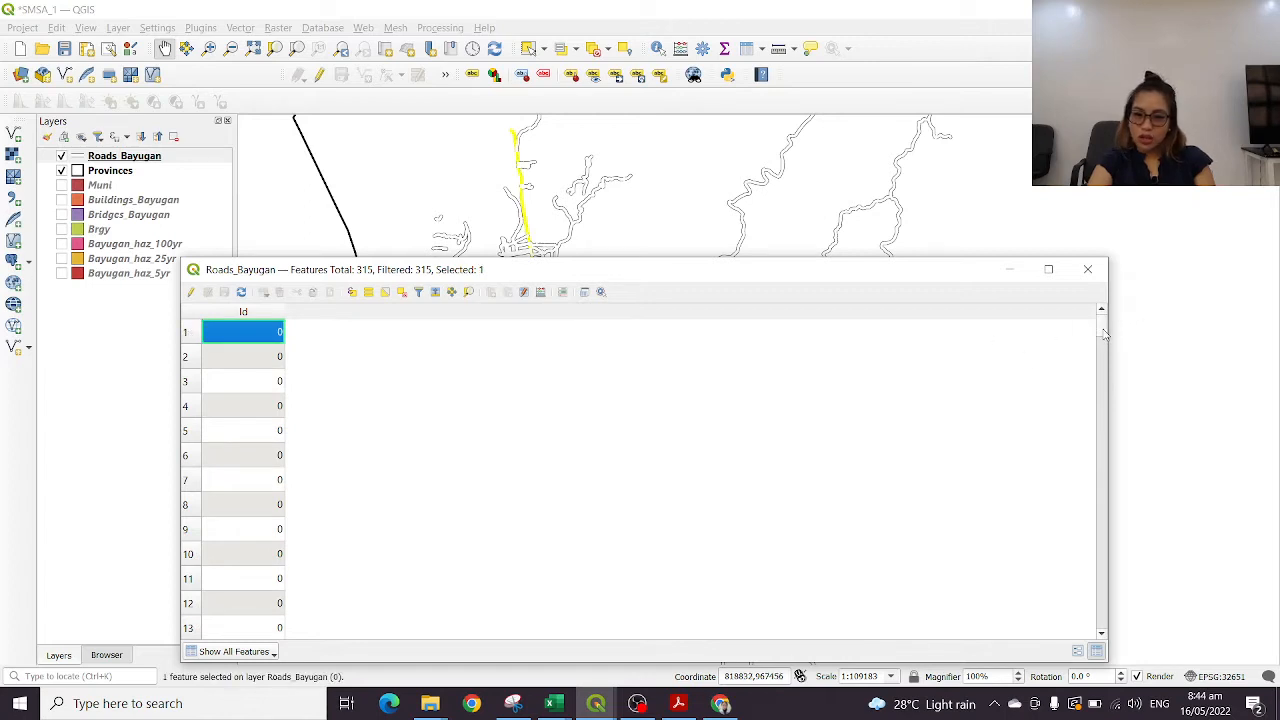
drag(1101, 335, 1040, 617)
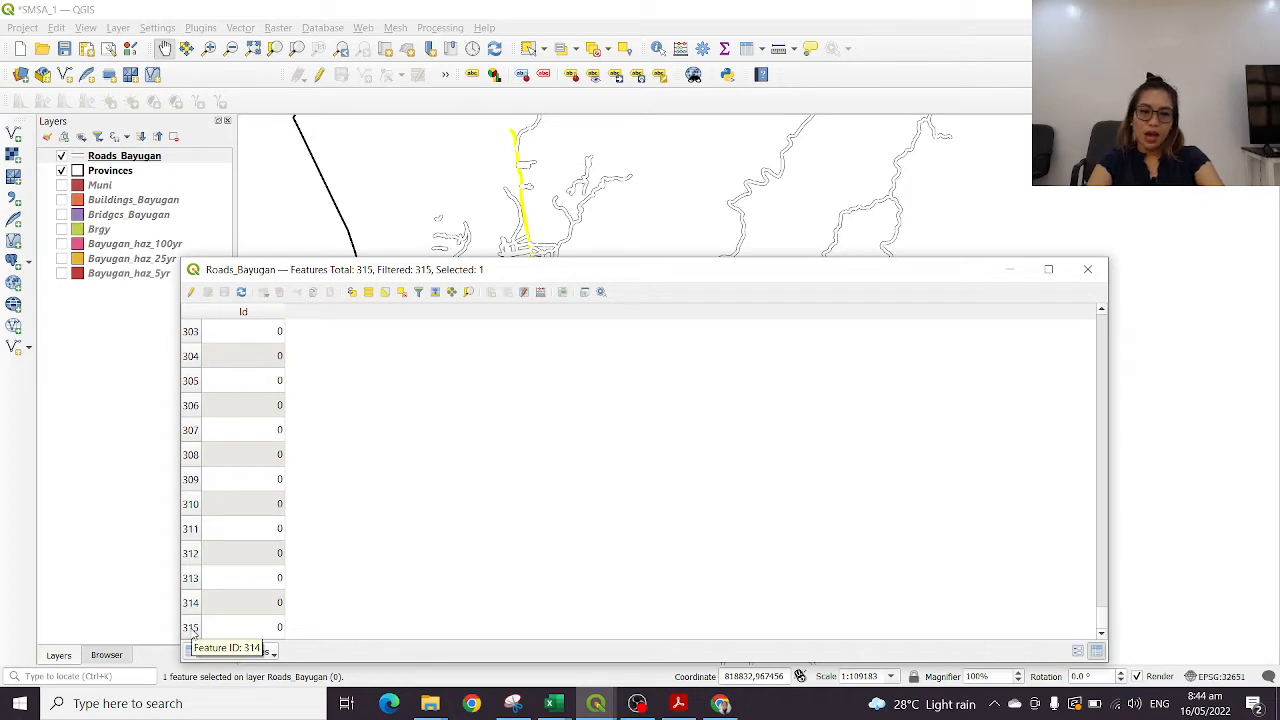
scroll(277, 457, up, 20)
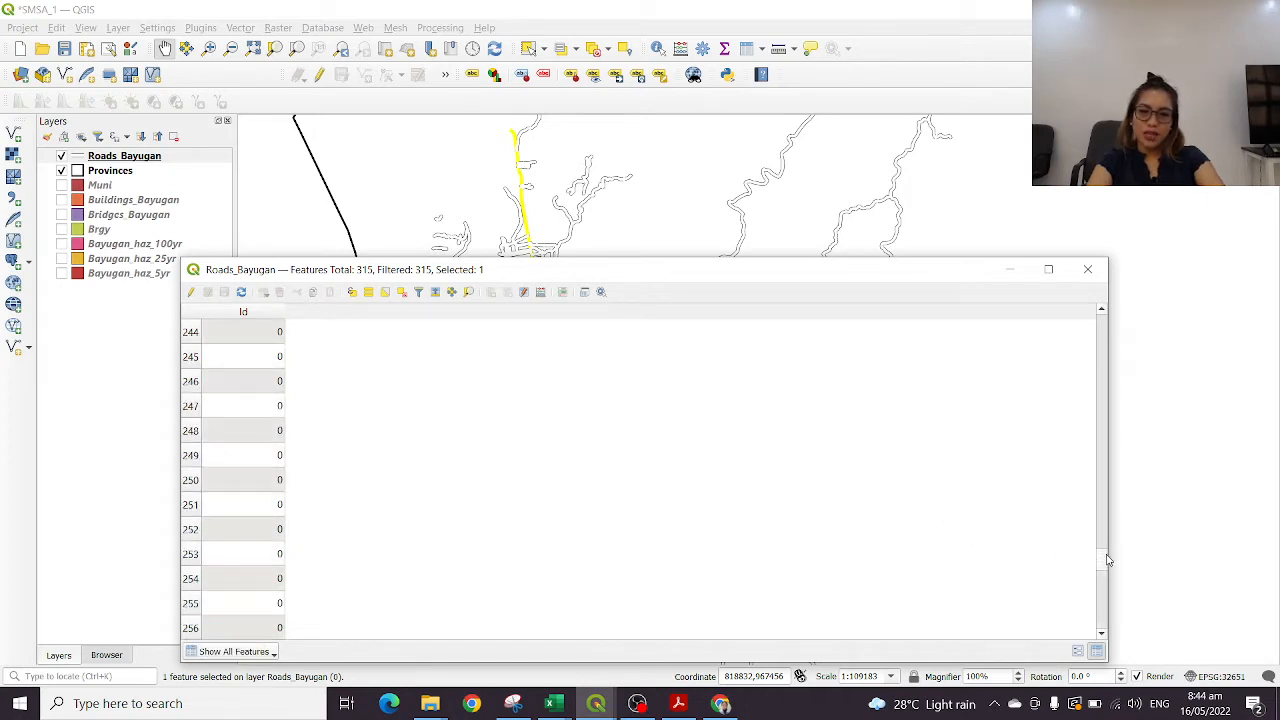
drag(1106, 560, 1106, 296)
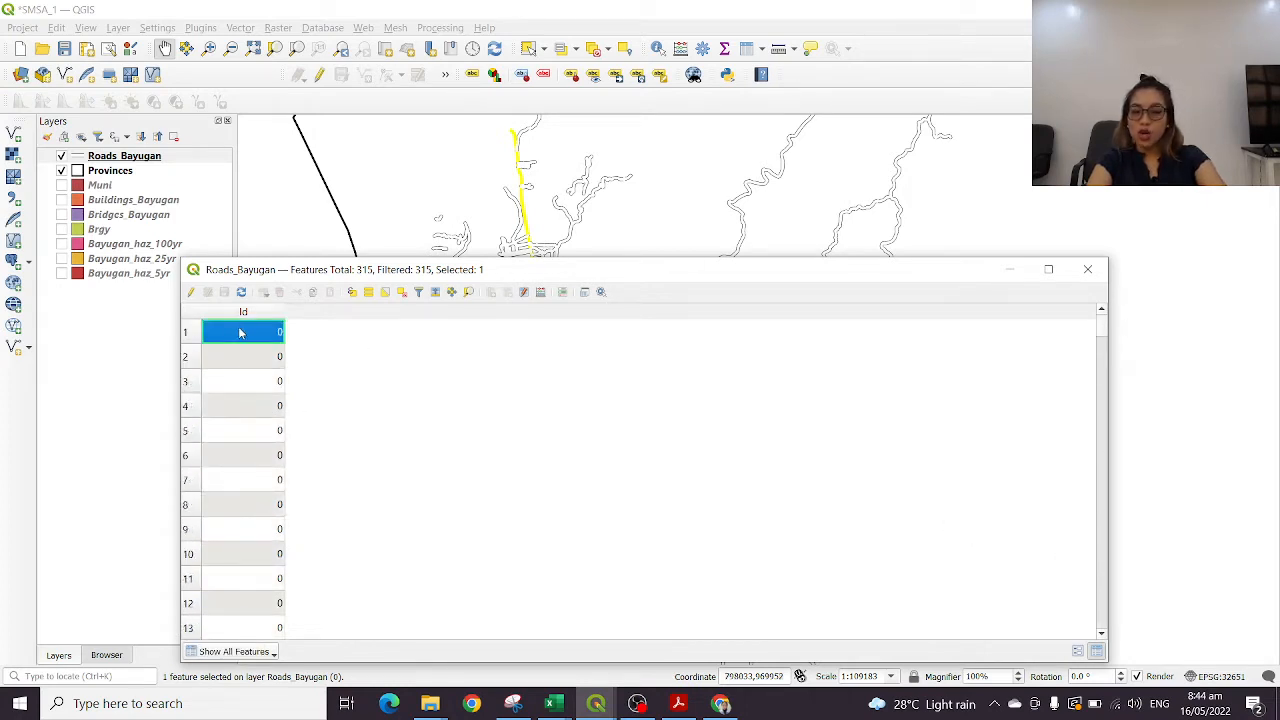
Locate the second and third road records on the map in turn, clear the selection and close the attribute table
drag(395, 277, 456, 502)
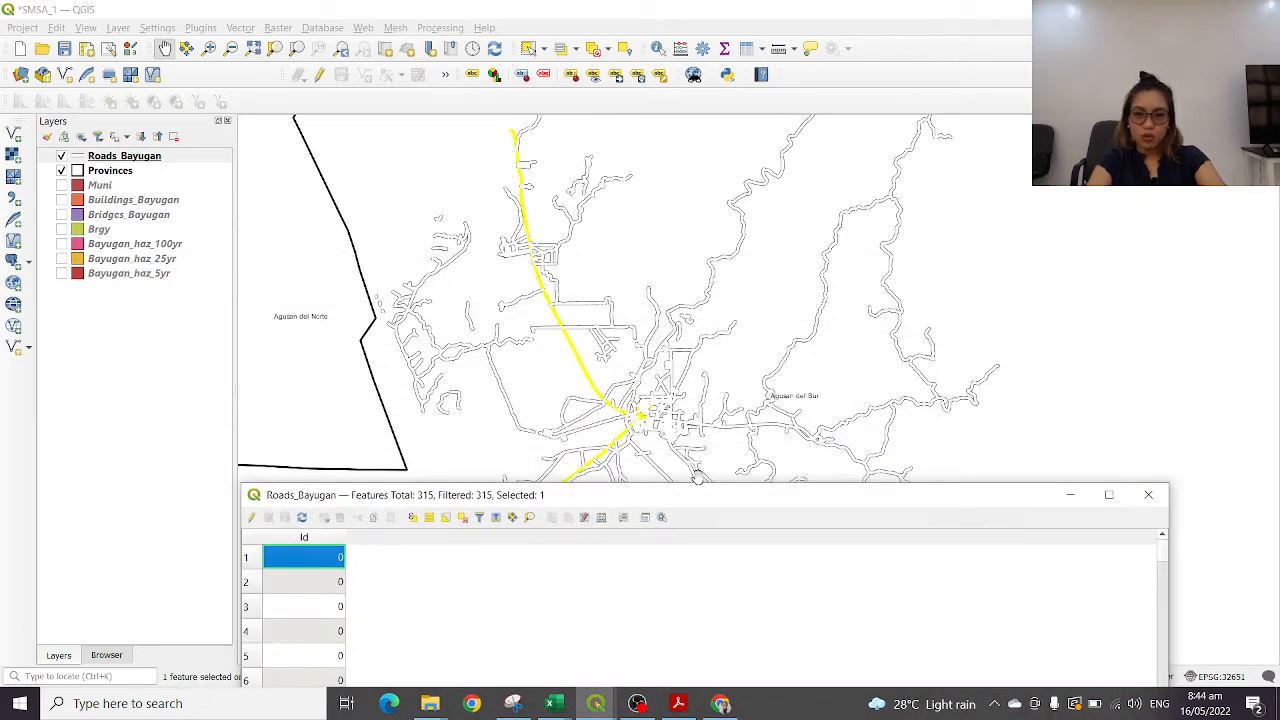
drag(703, 501, 693, 578)
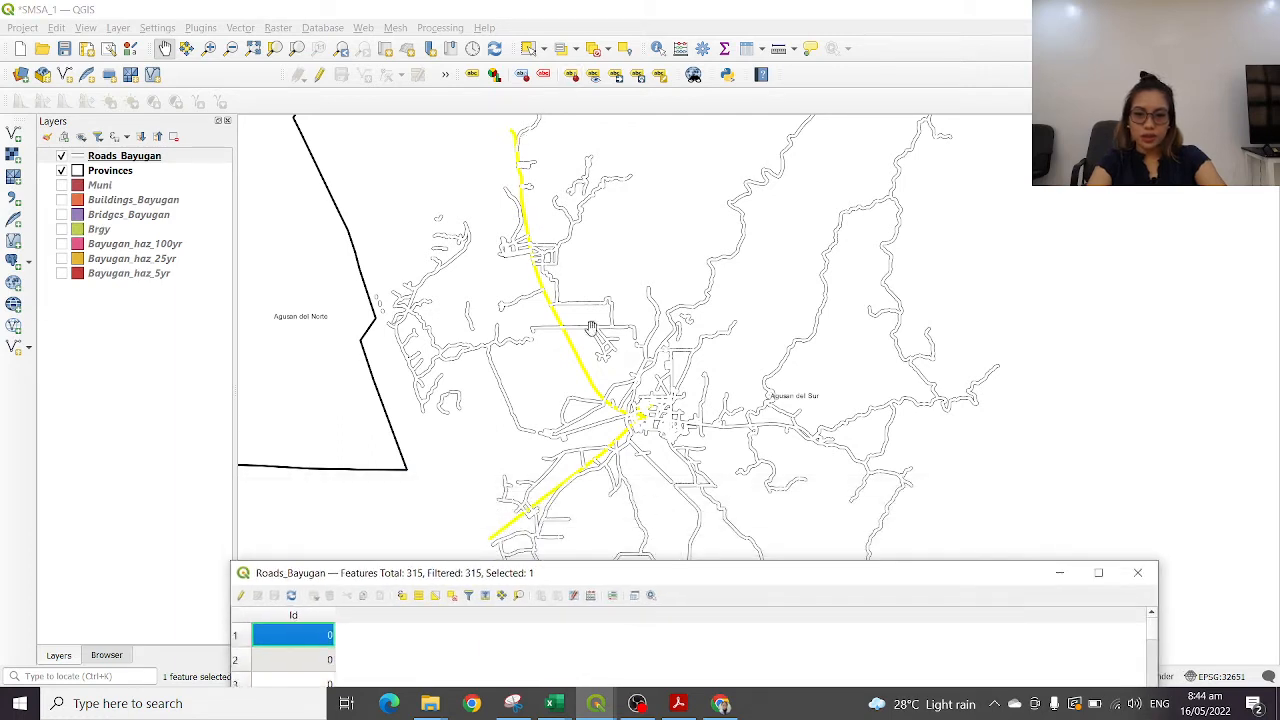
click(239, 662)
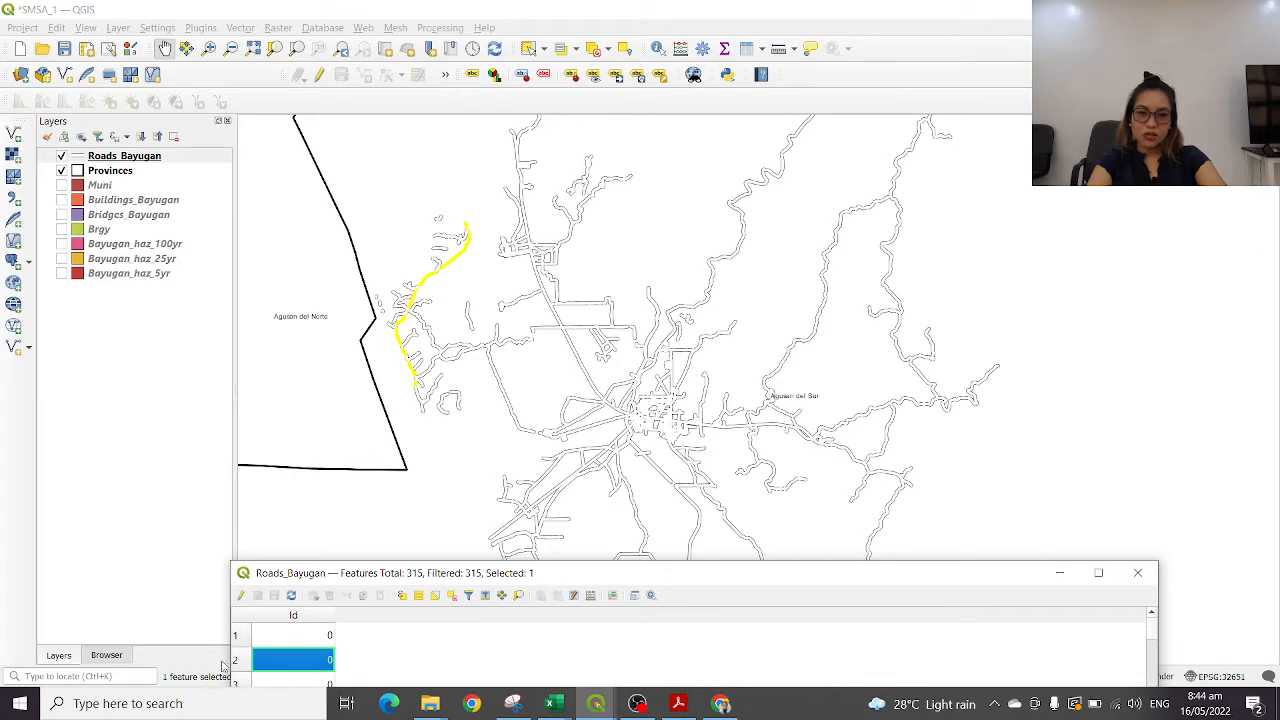
click(236, 684)
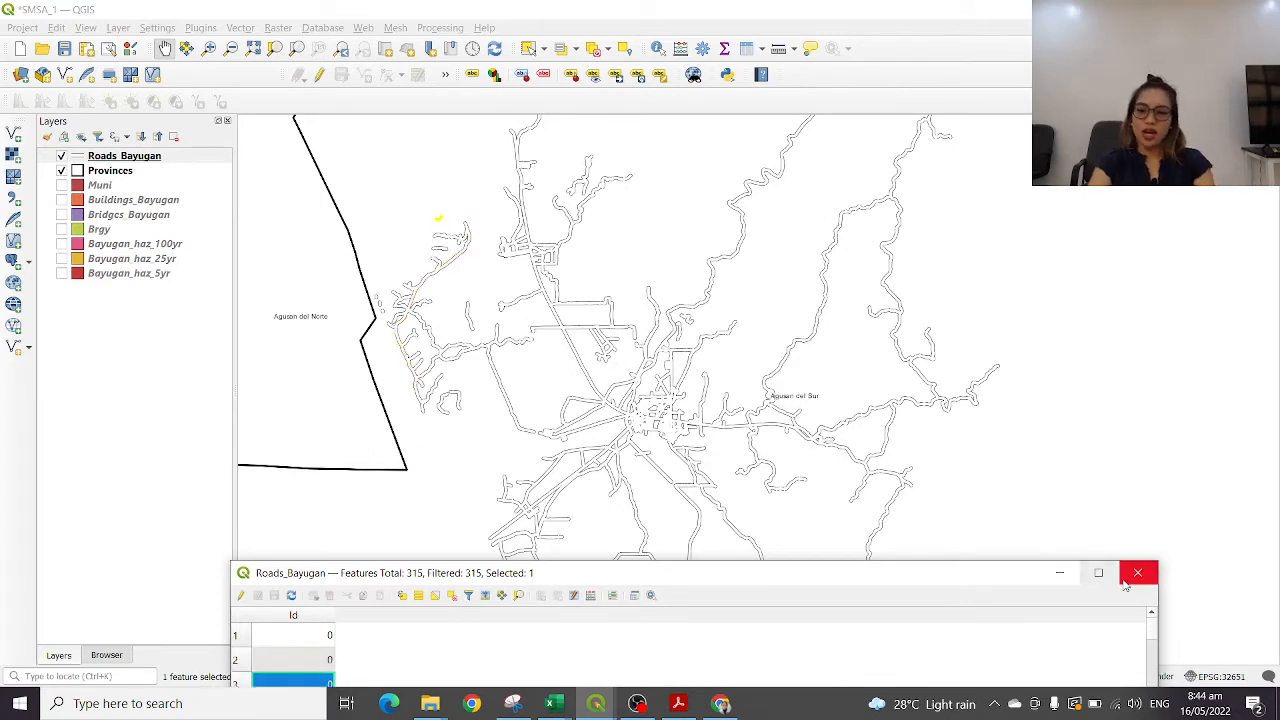
click(467, 598)
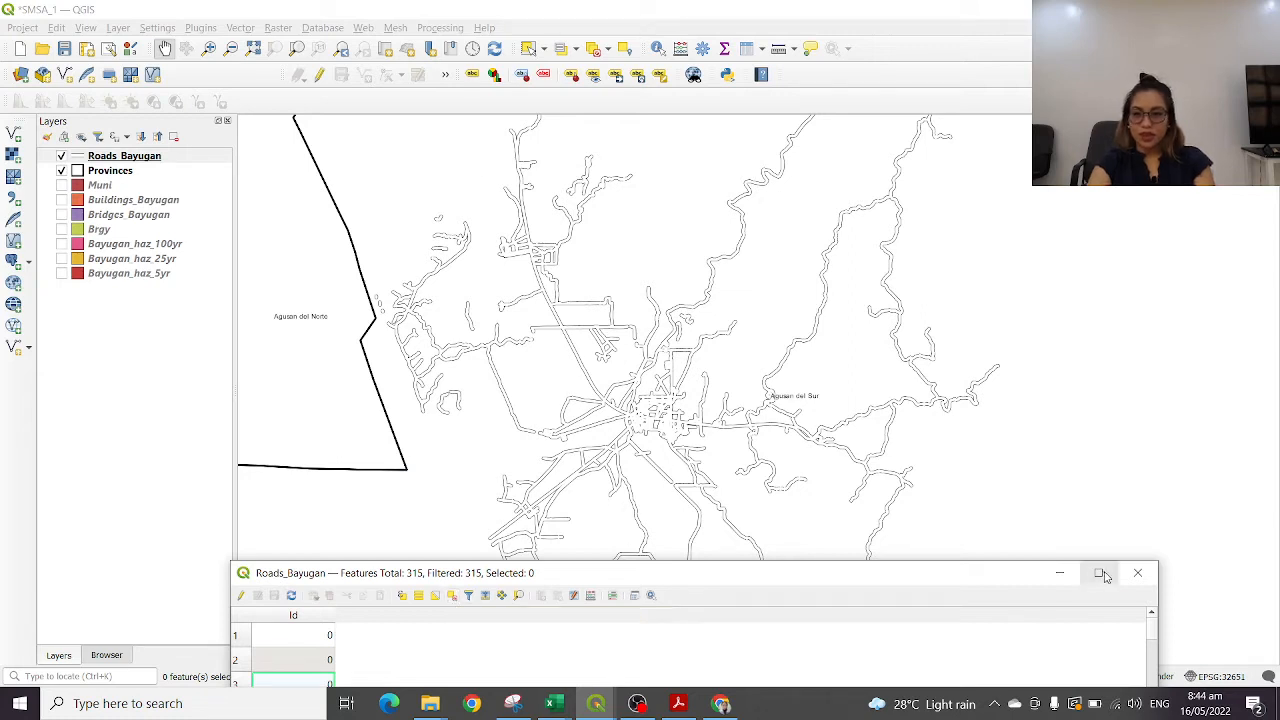
click(1137, 572)
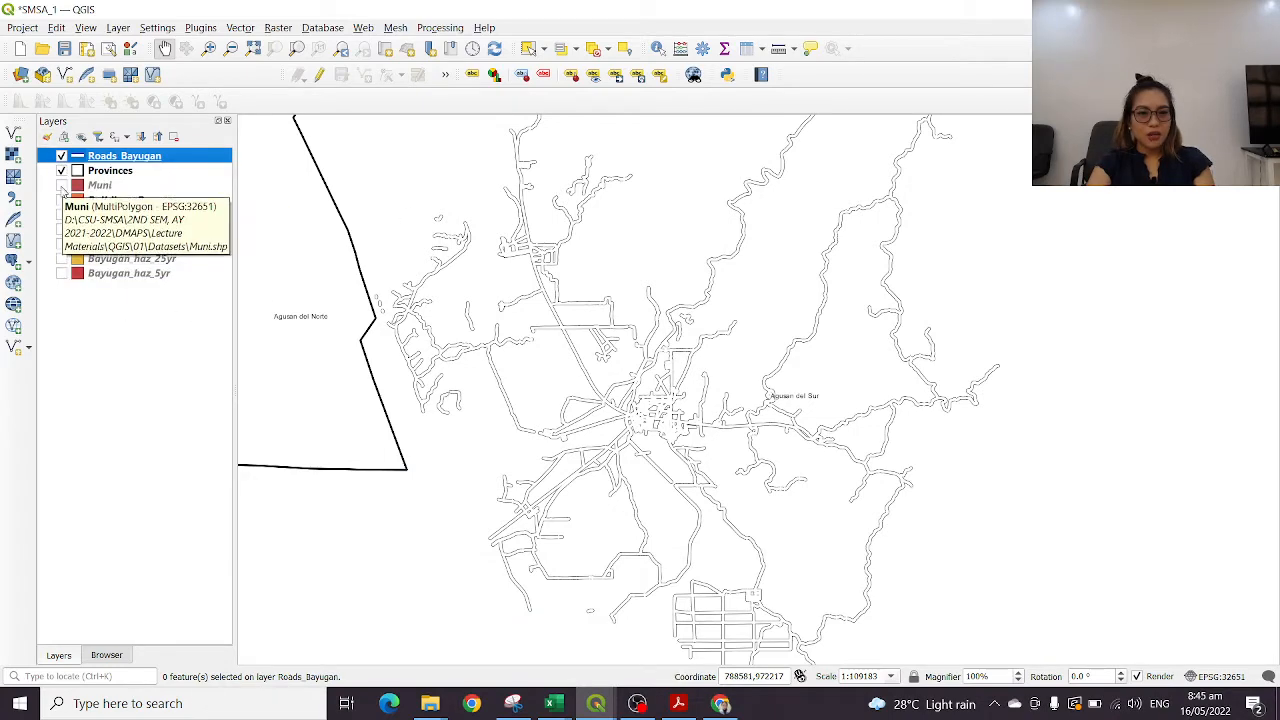
Show the Muni layer beneath the roads and provinces, comparing the map with it hidden and visible
click(62, 185)
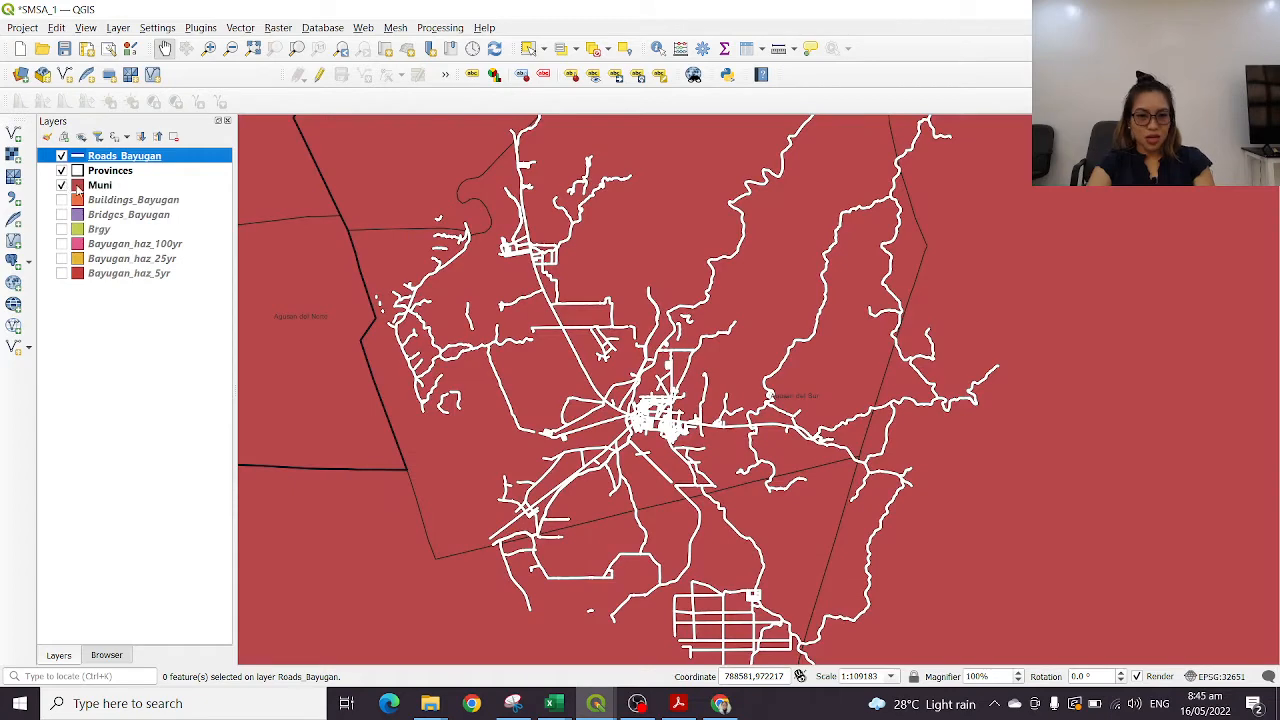
scroll(845, 265, down, 5)
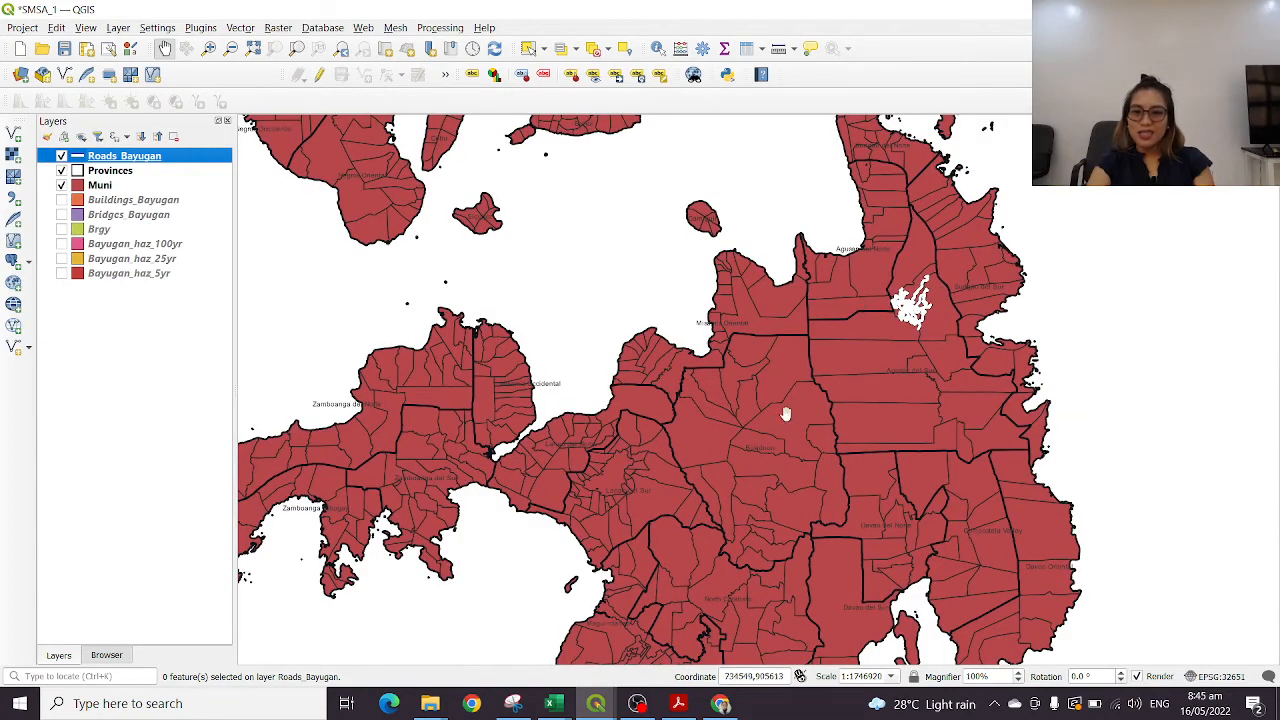
drag(786, 414, 821, 324)
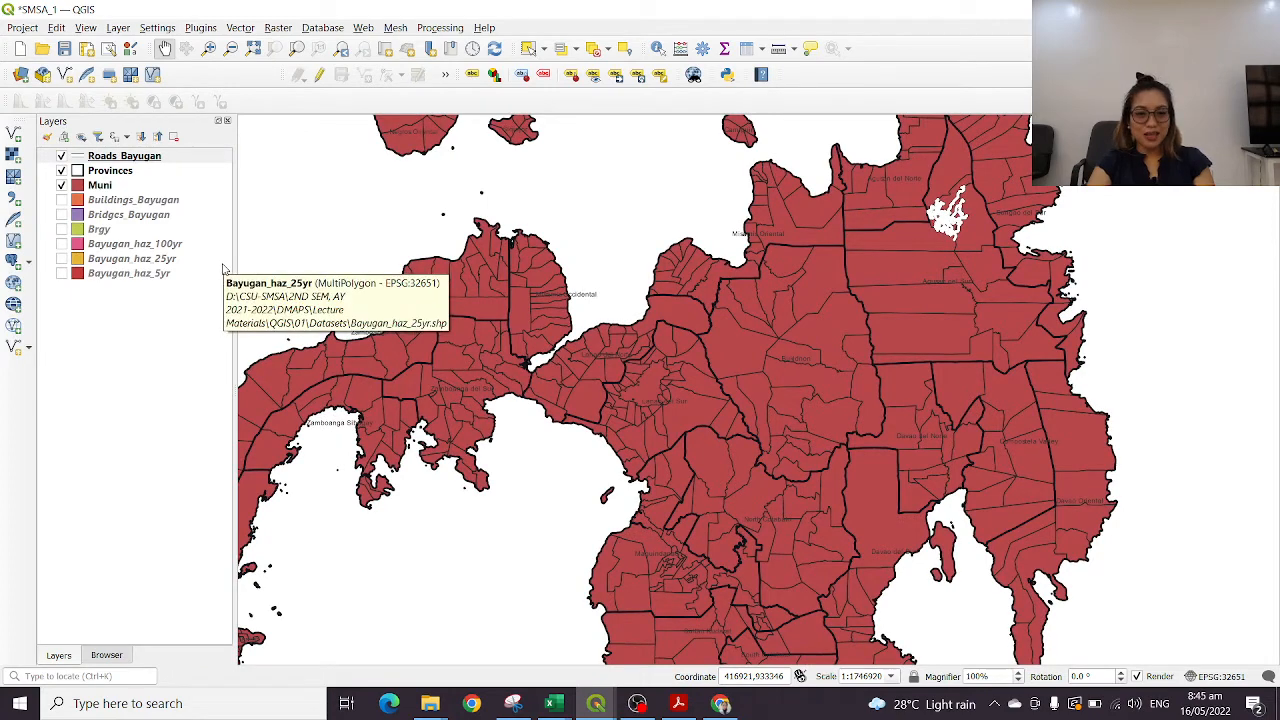
click(61, 185)
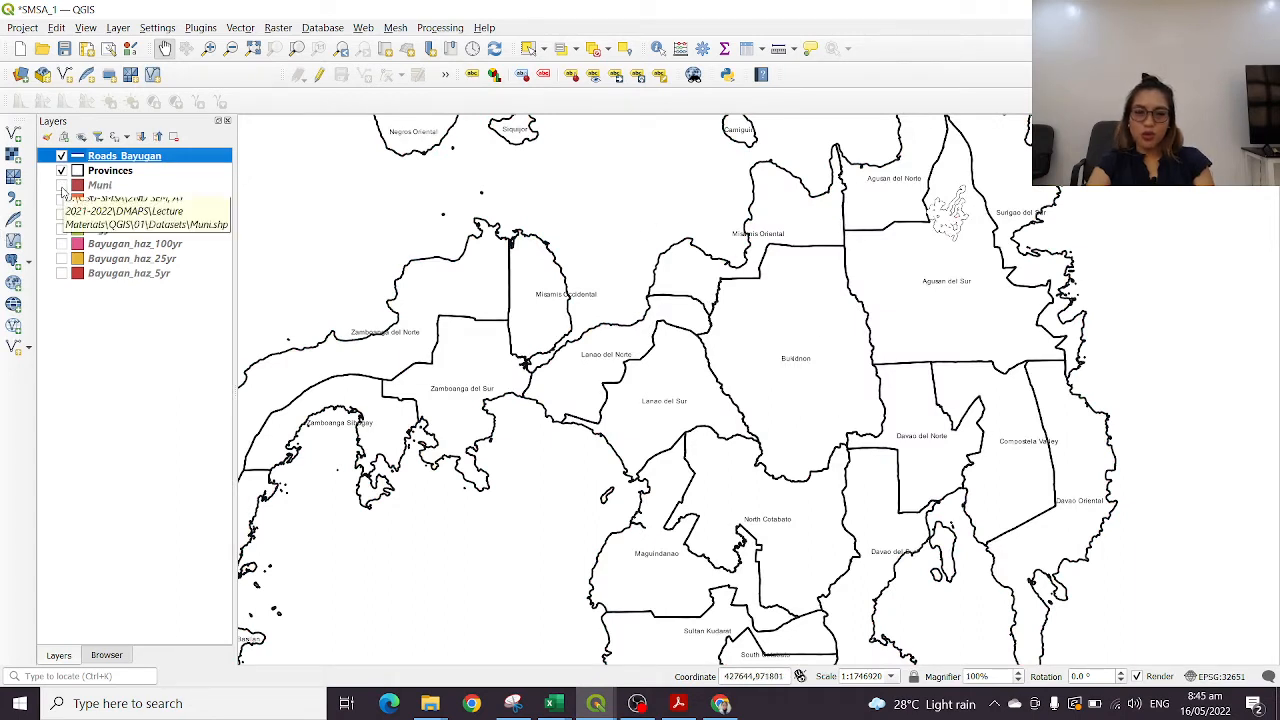
click(61, 185)
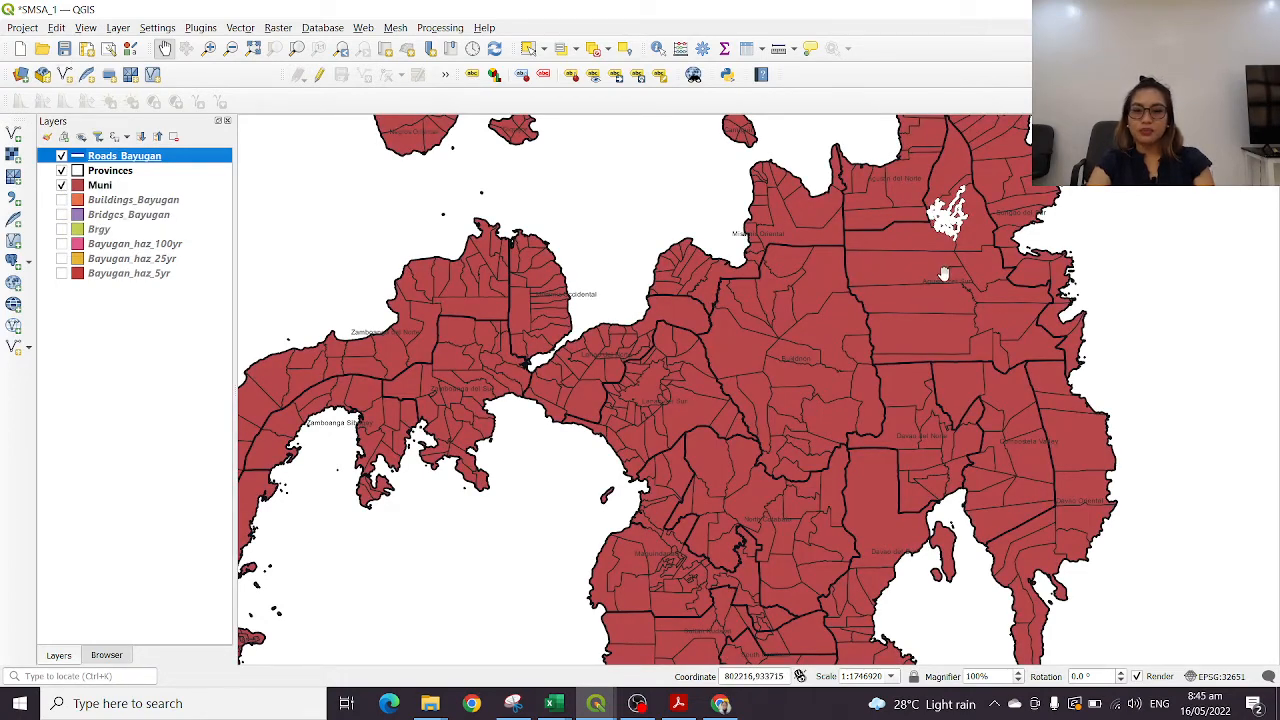
scroll(935, 270, down, 1)
scroll(935, 270, up, 2)
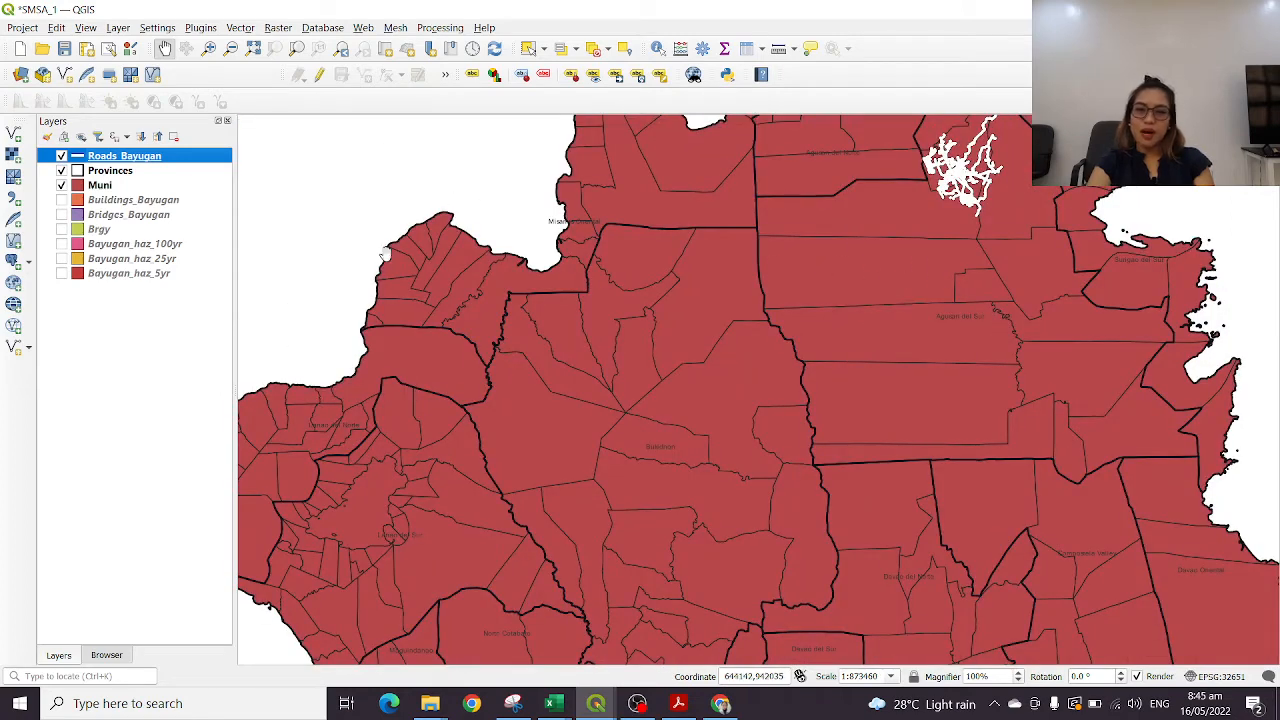
Enable single labels in the Muni layer's properties
right_click(101, 184)
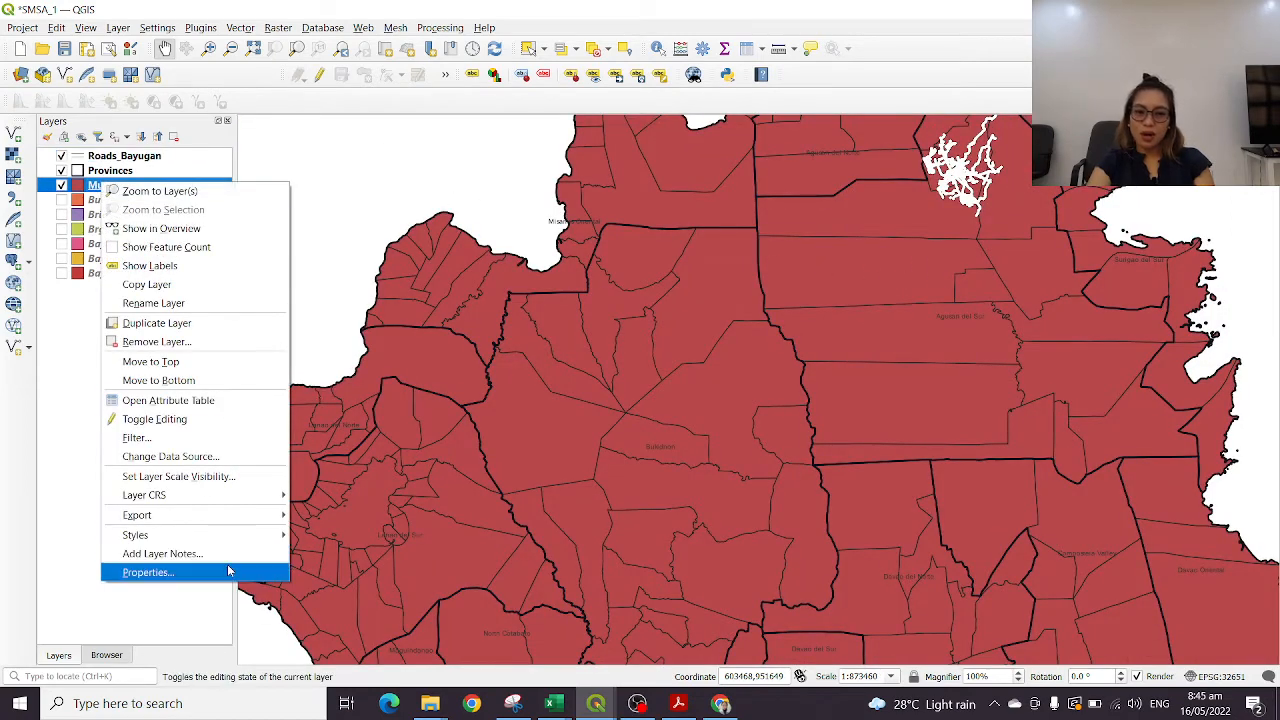
click(234, 571)
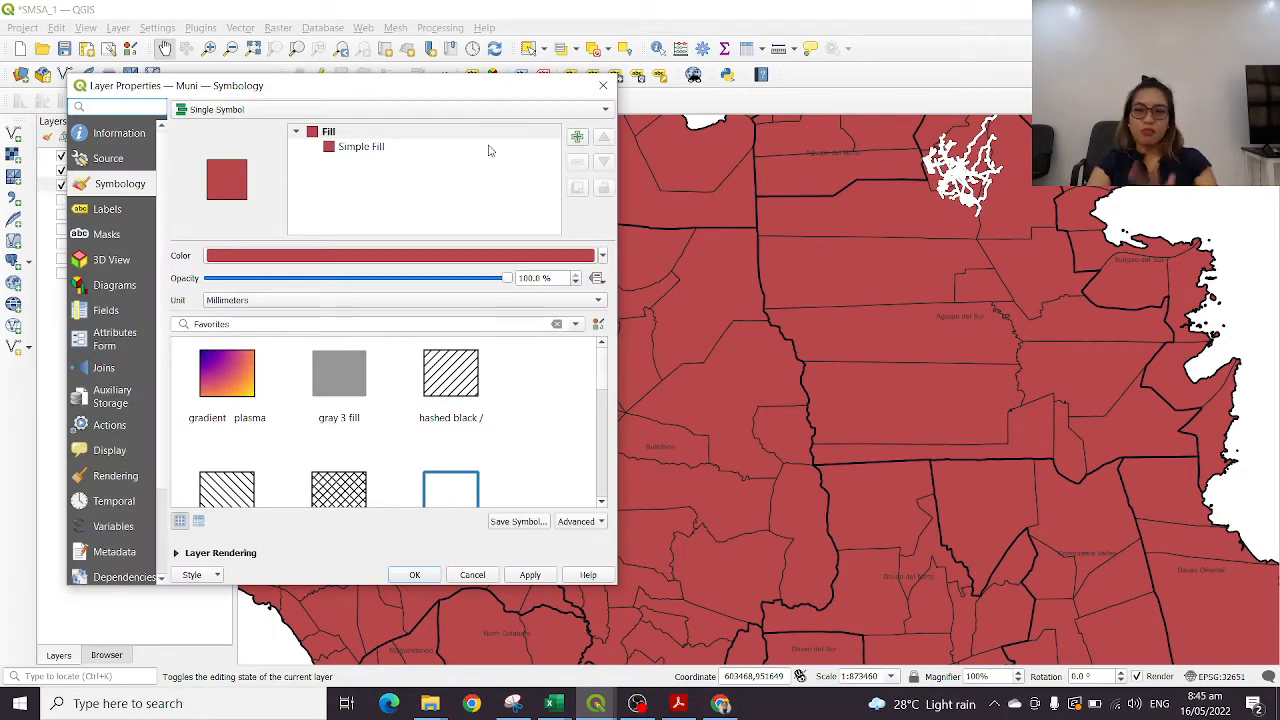
click(108, 209)
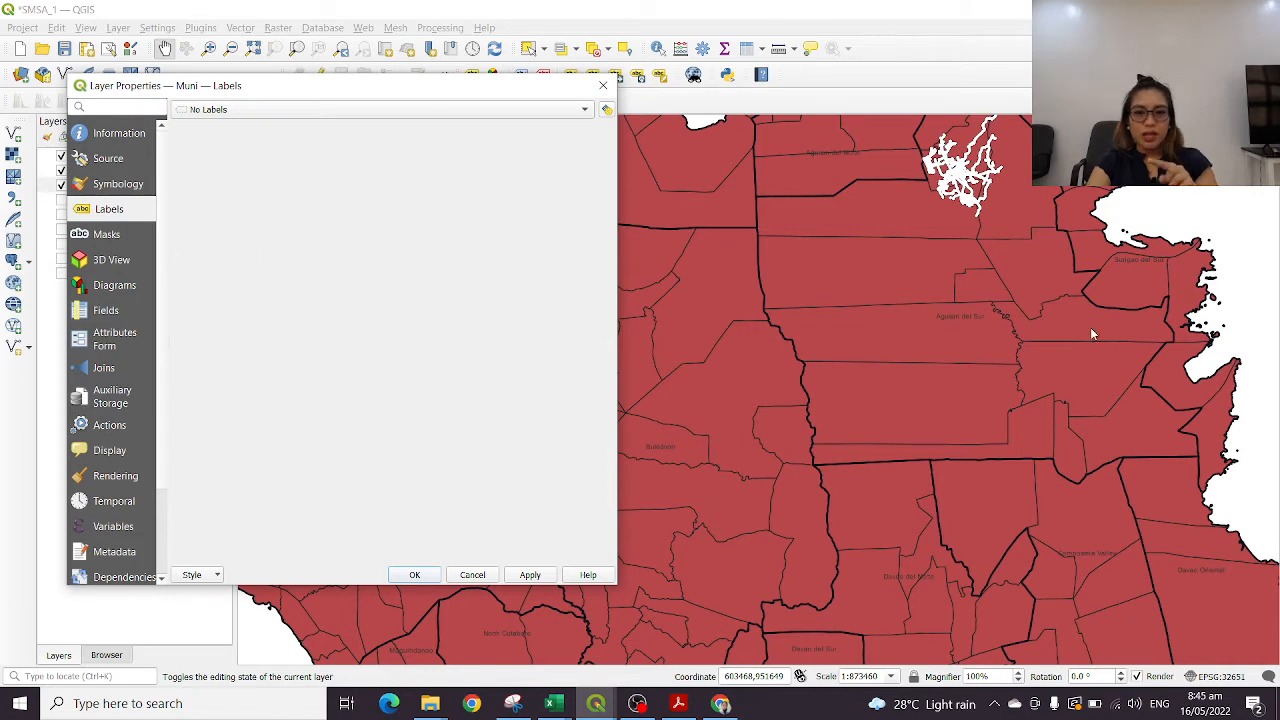
click(328, 109)
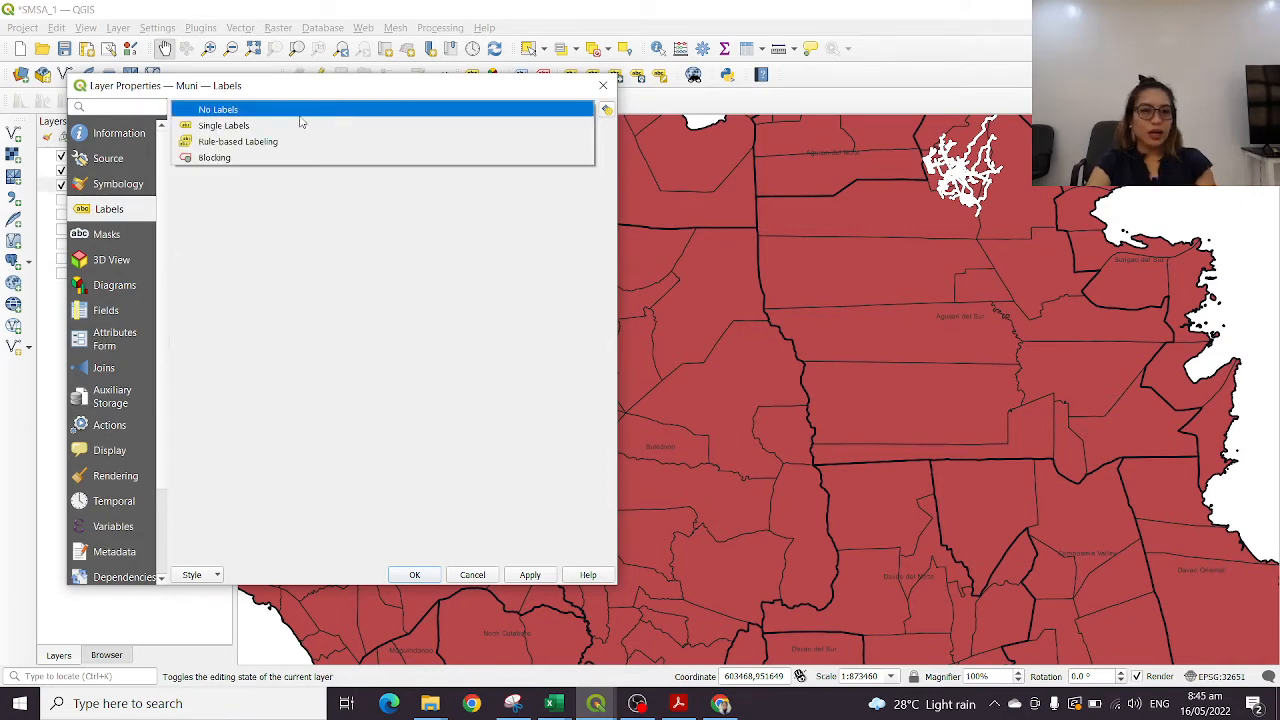
click(258, 128)
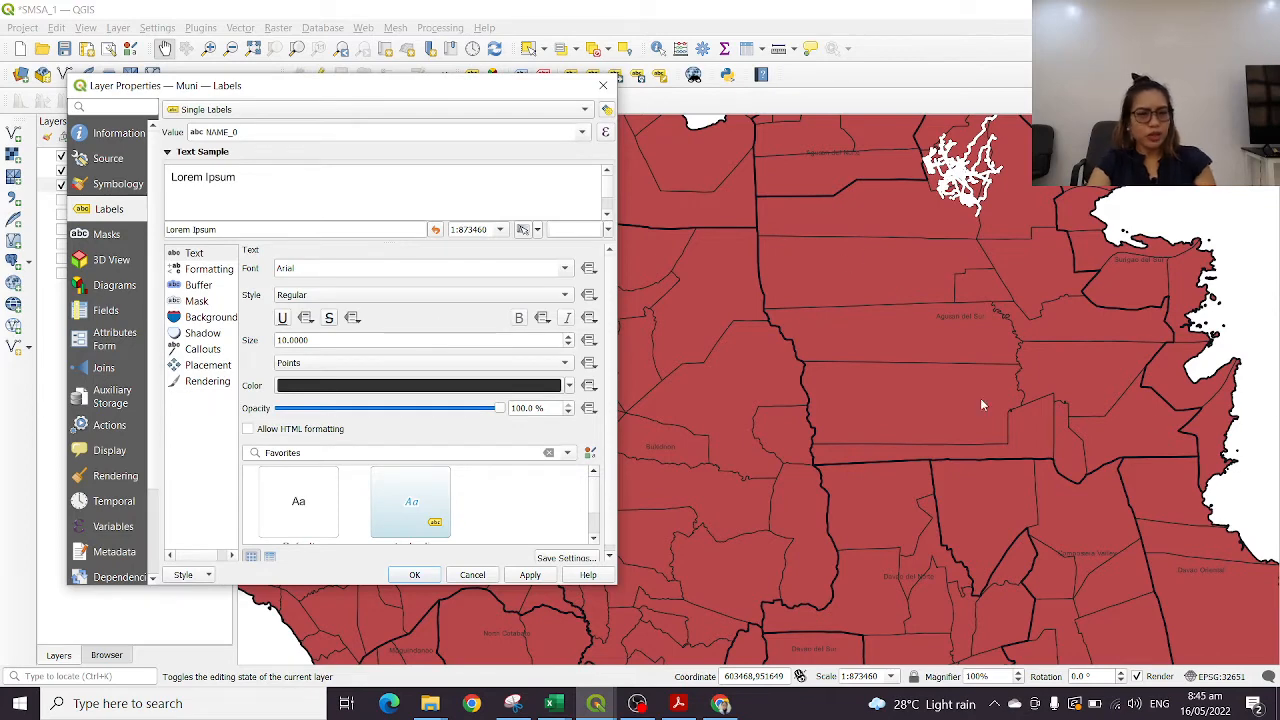
Set the Muni label text colour to red (#ef3232) and apply the labels with the NAME_0 field
click(394, 386)
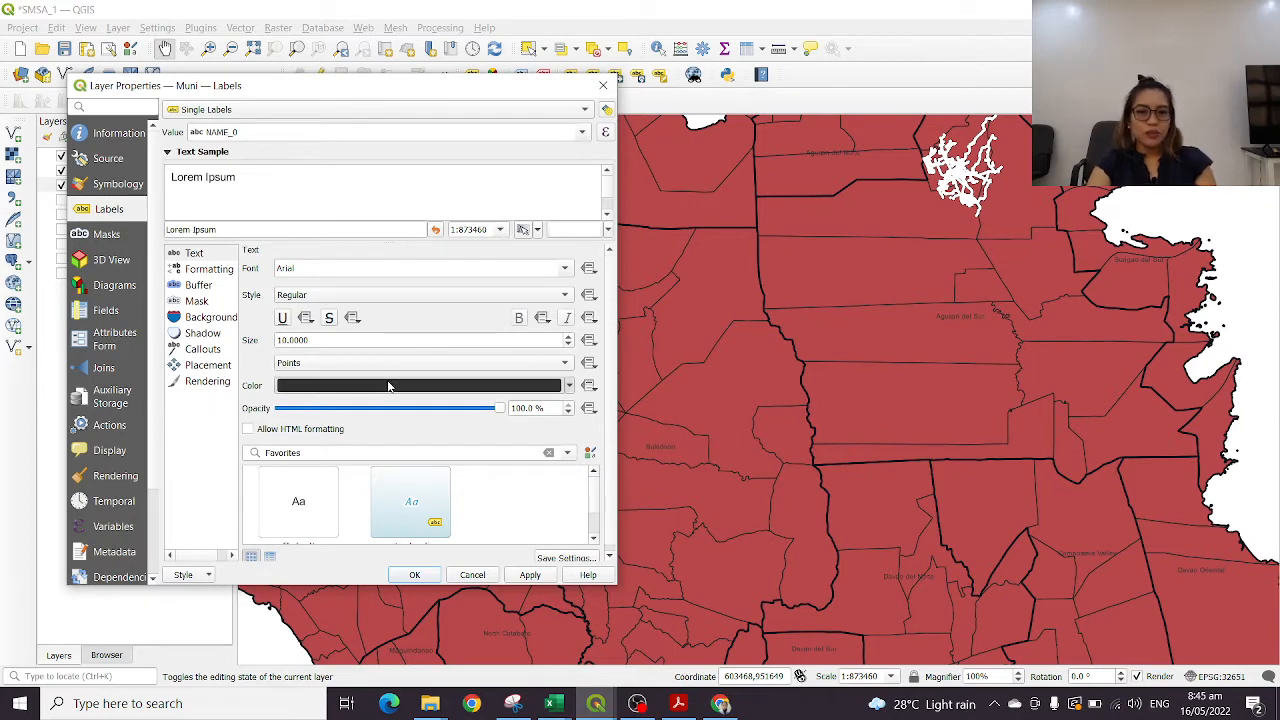
drag(1087, 315, 1107, 318)
click(1030, 519)
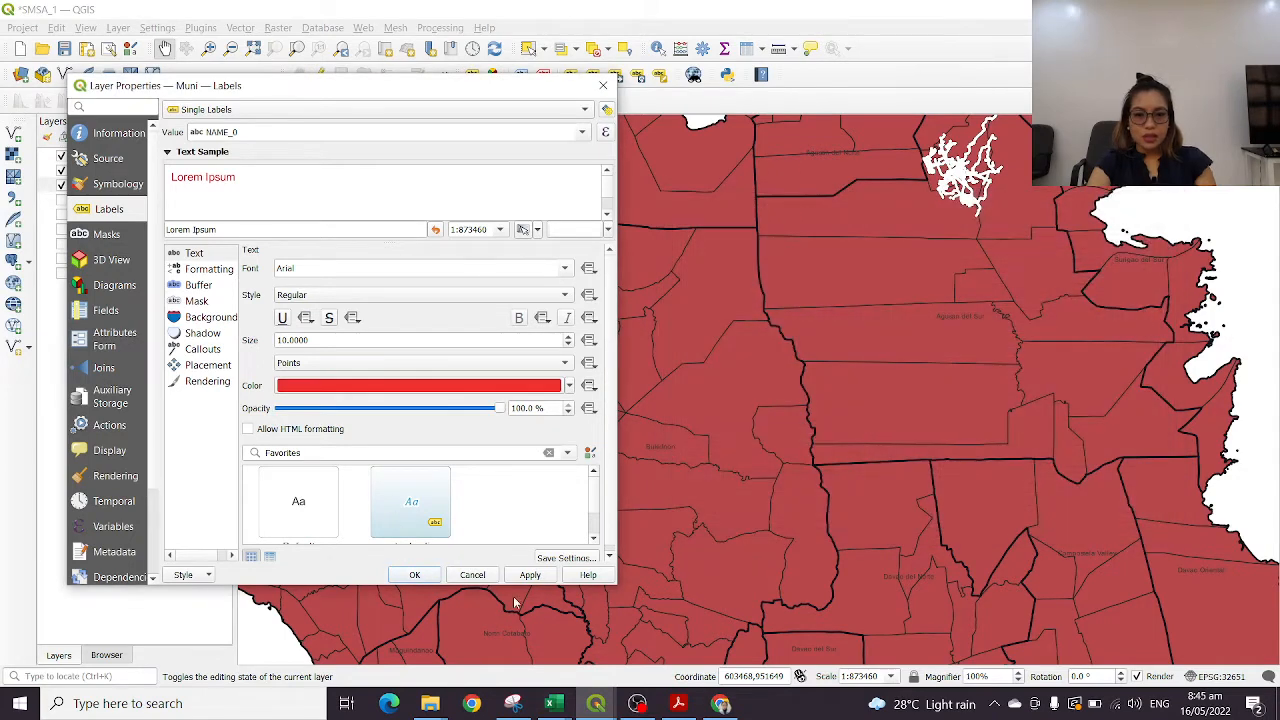
click(529, 575)
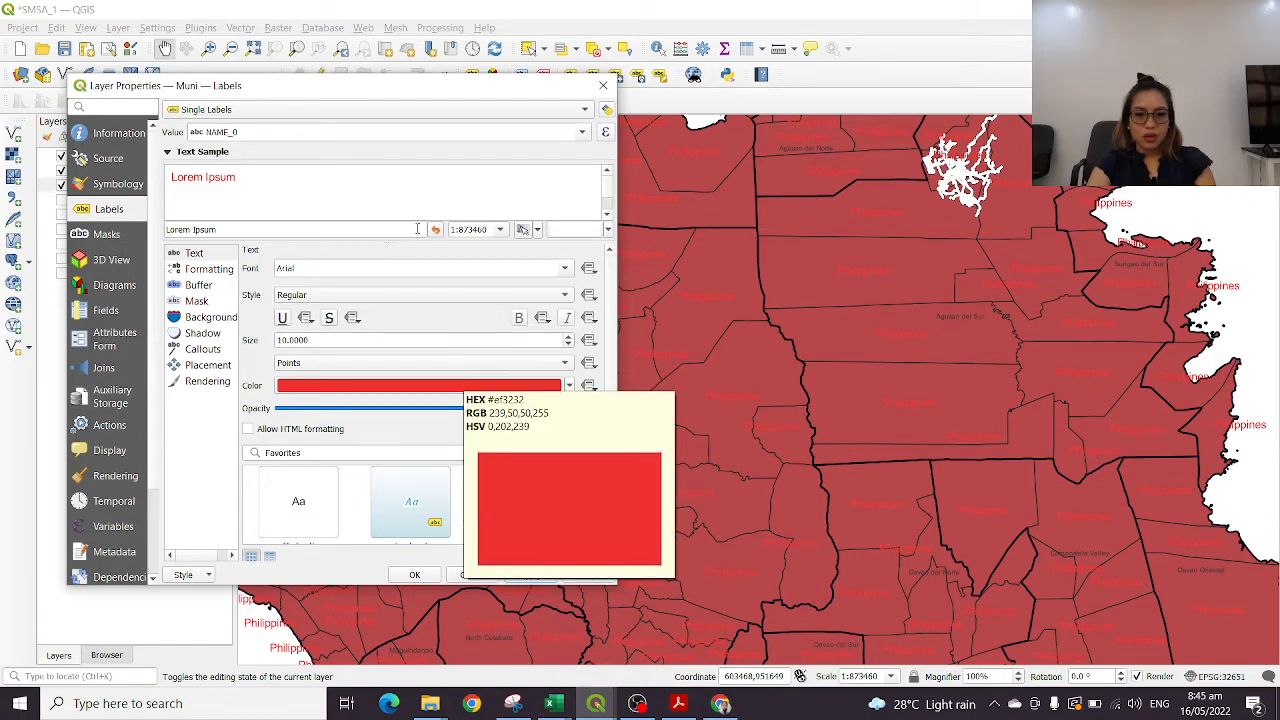
Label the municipalities by the NAME_2 field in yellow text and apply the change
click(582, 132)
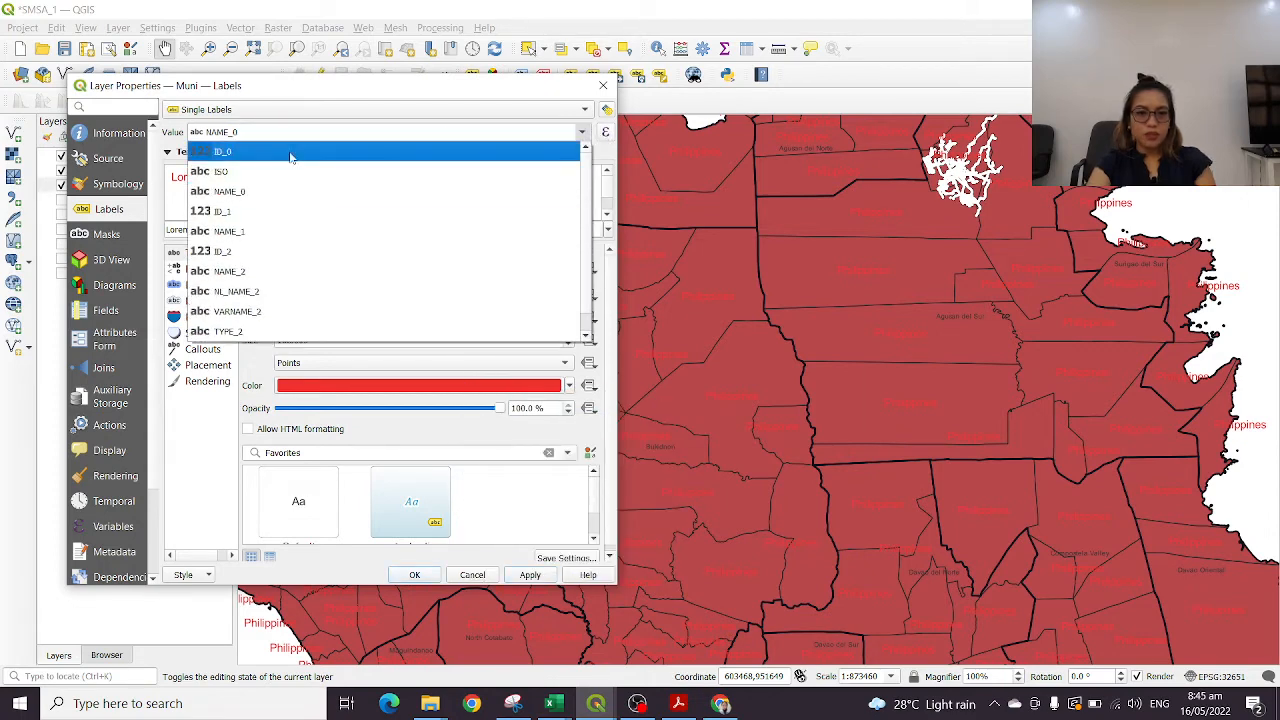
click(239, 272)
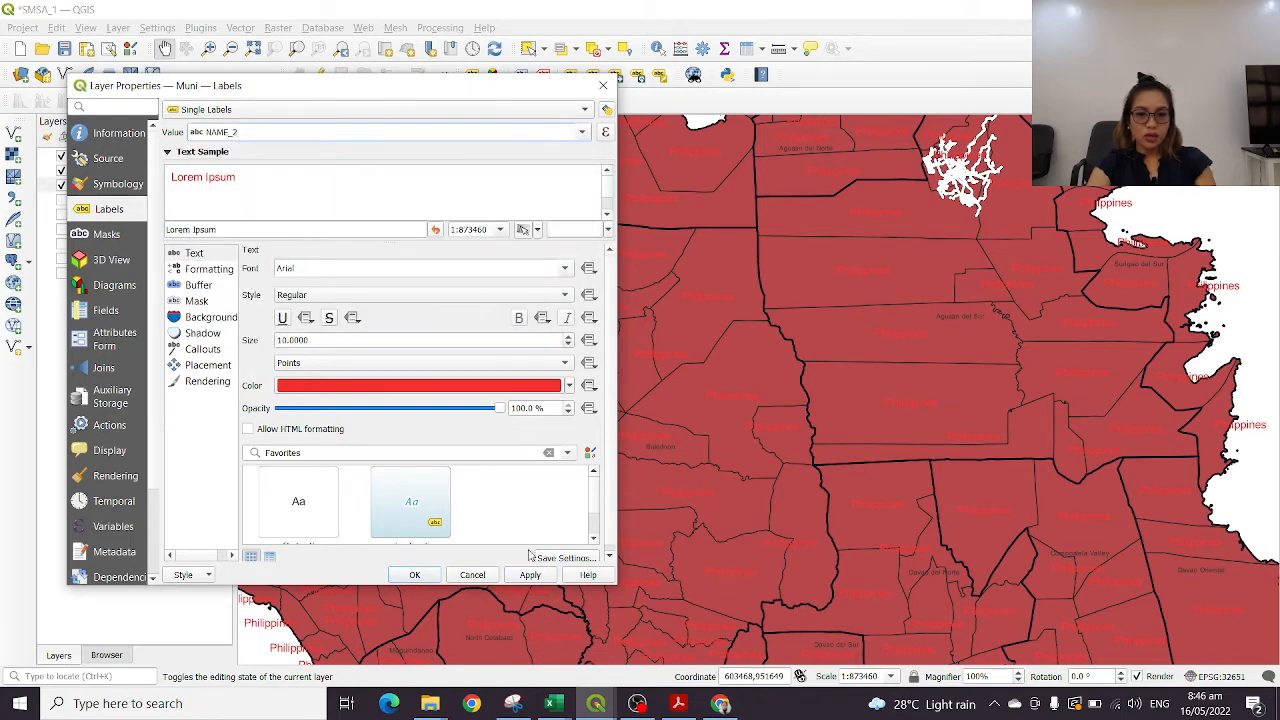
click(566, 387)
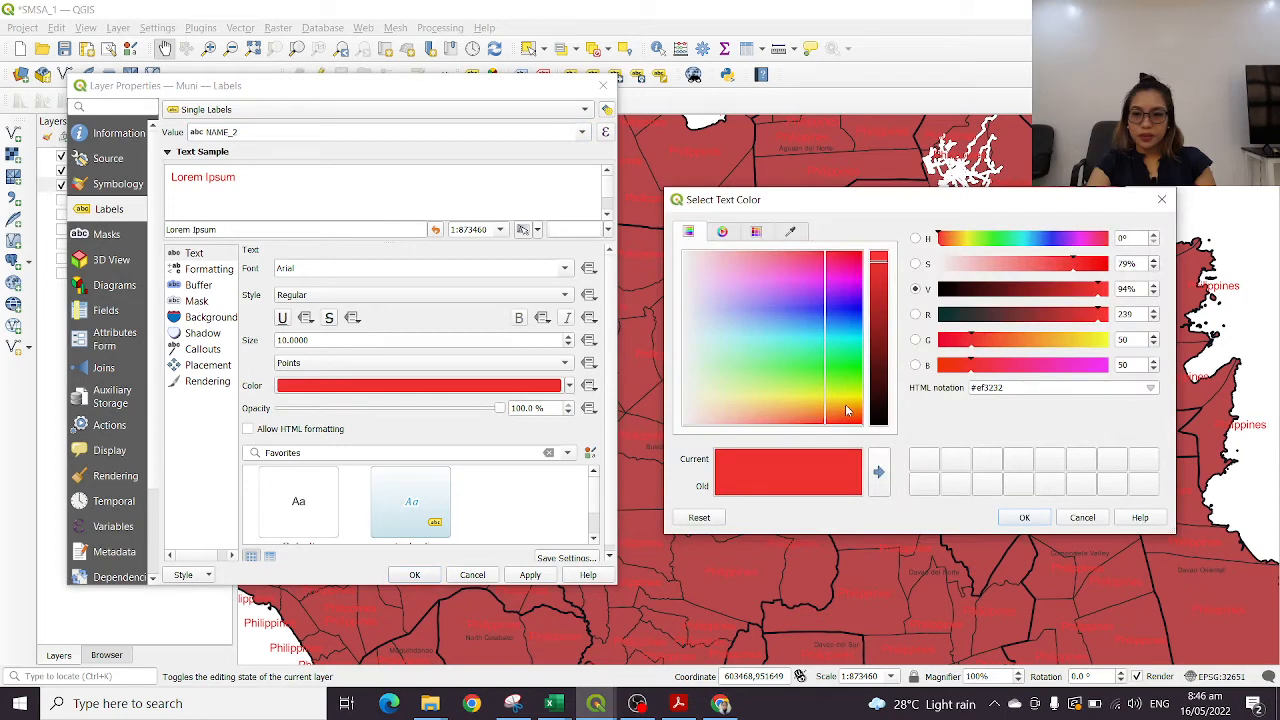
click(846, 410)
click(1020, 518)
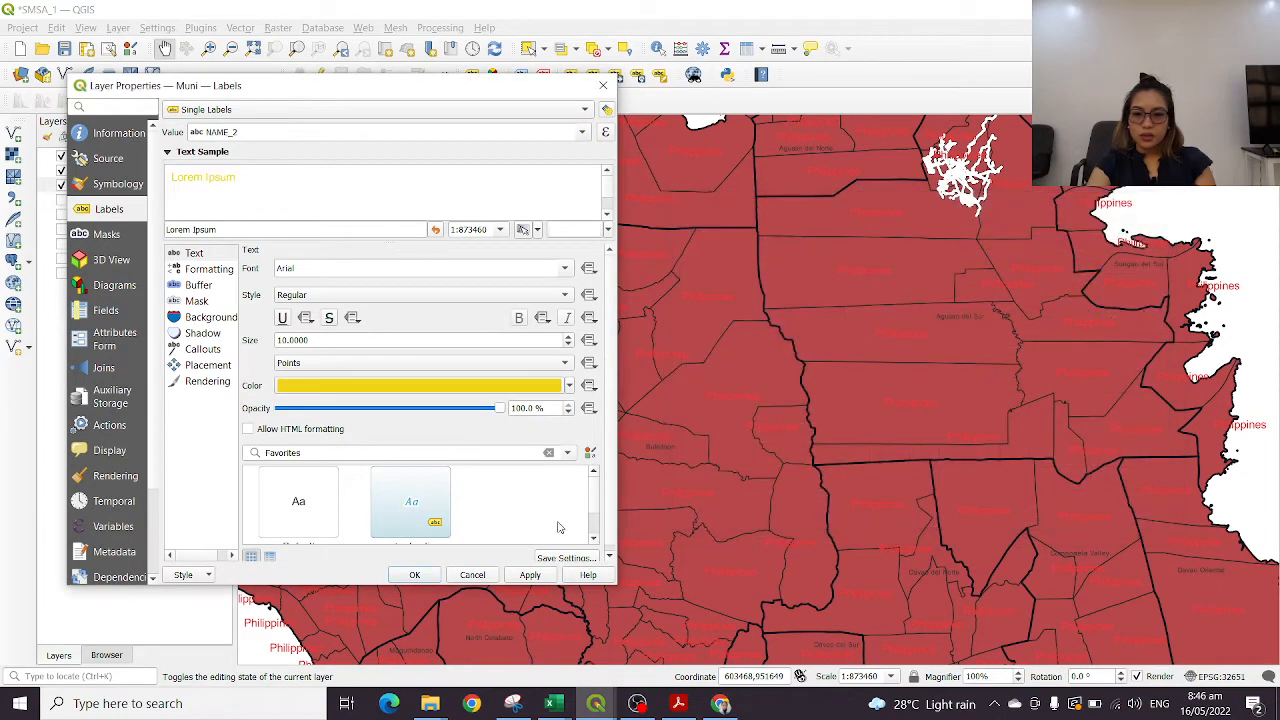
click(530, 575)
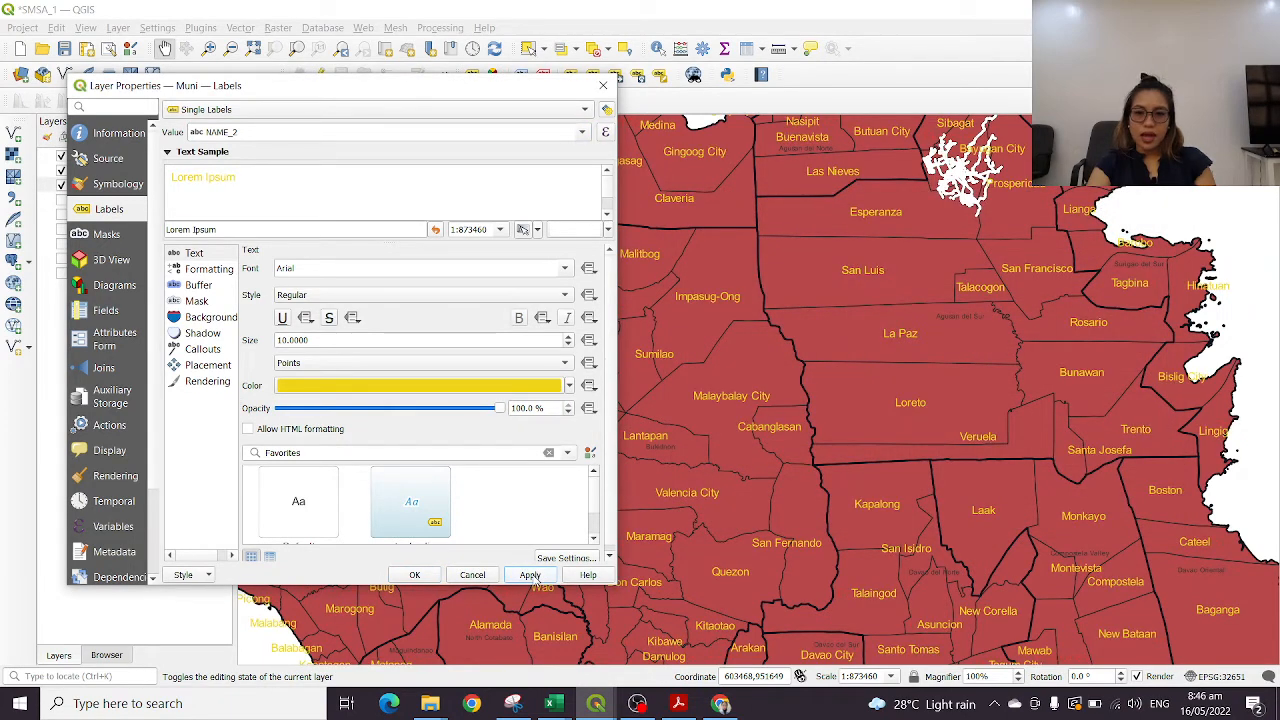
Set the Muni label size to 7 points, confirm the properties and inspect the labels around Agusan del Sur
click(567, 345)
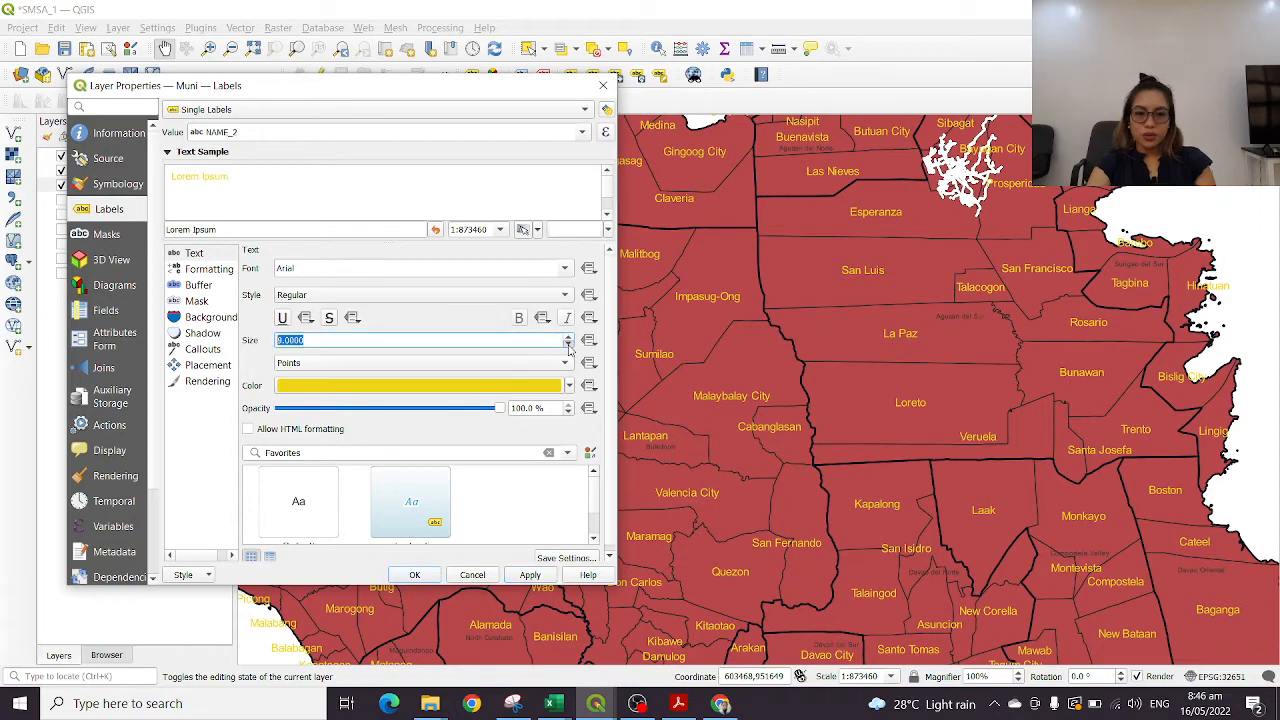
click(429, 578)
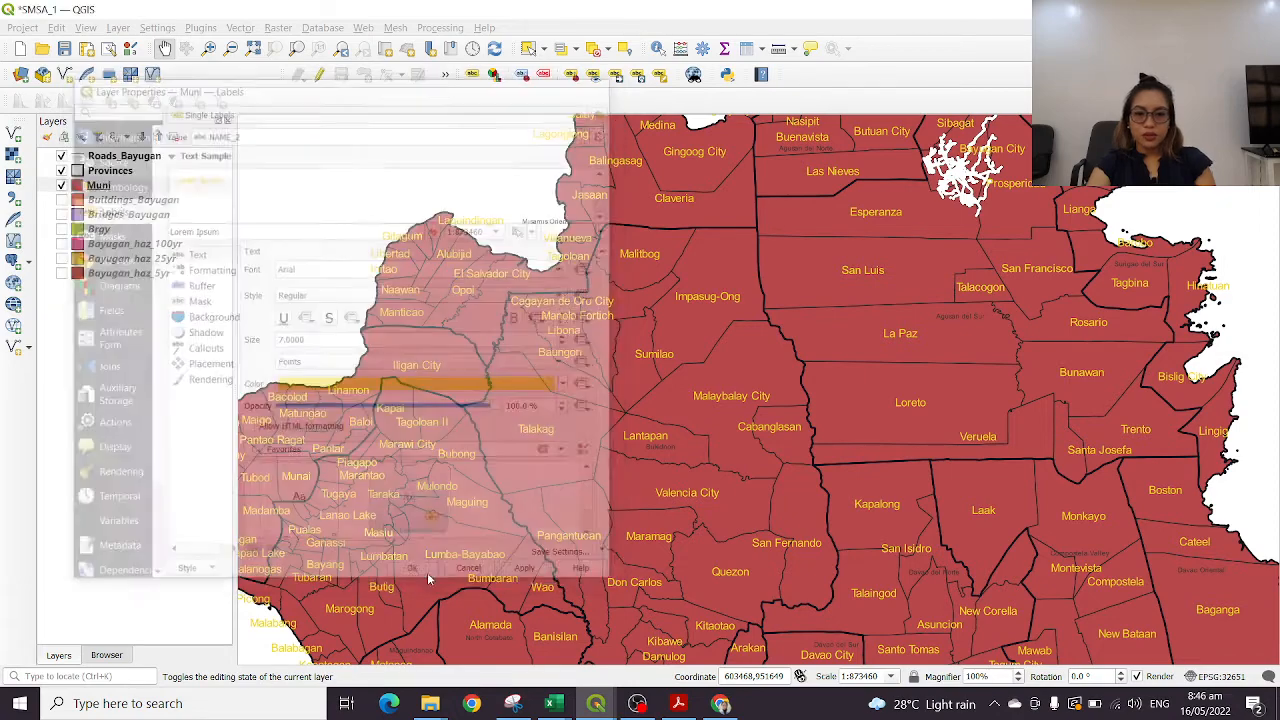
drag(947, 287, 830, 328)
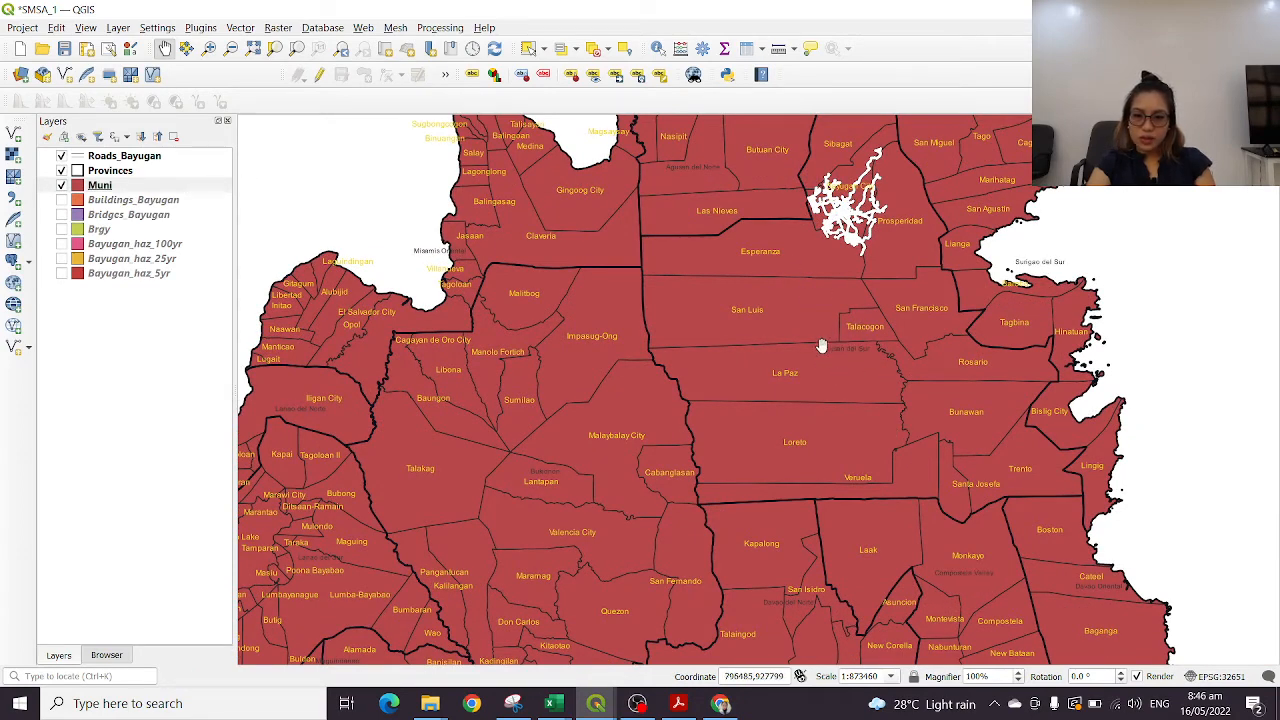
scroll(848, 347, up, 5)
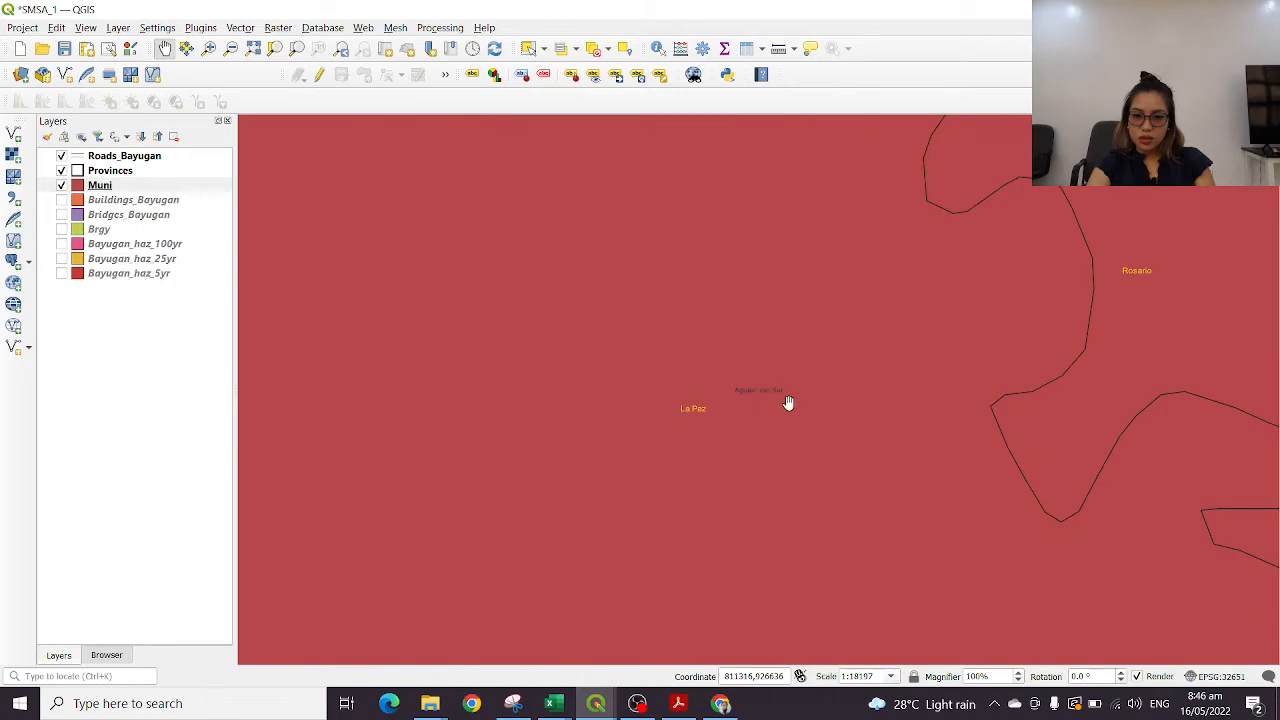
Set the Provinces layer's label size to 9 points and confirm its properties
scroll(846, 402, down, 2)
scroll(846, 402, down, 3)
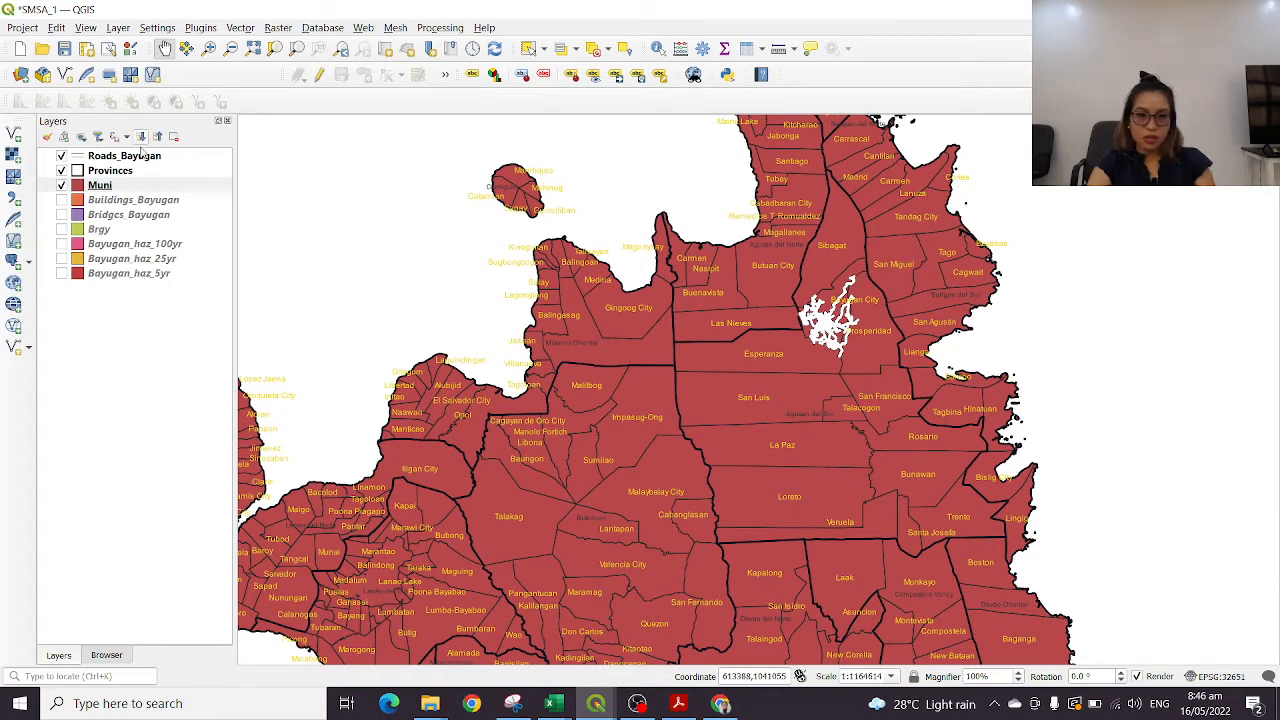
click(110, 172)
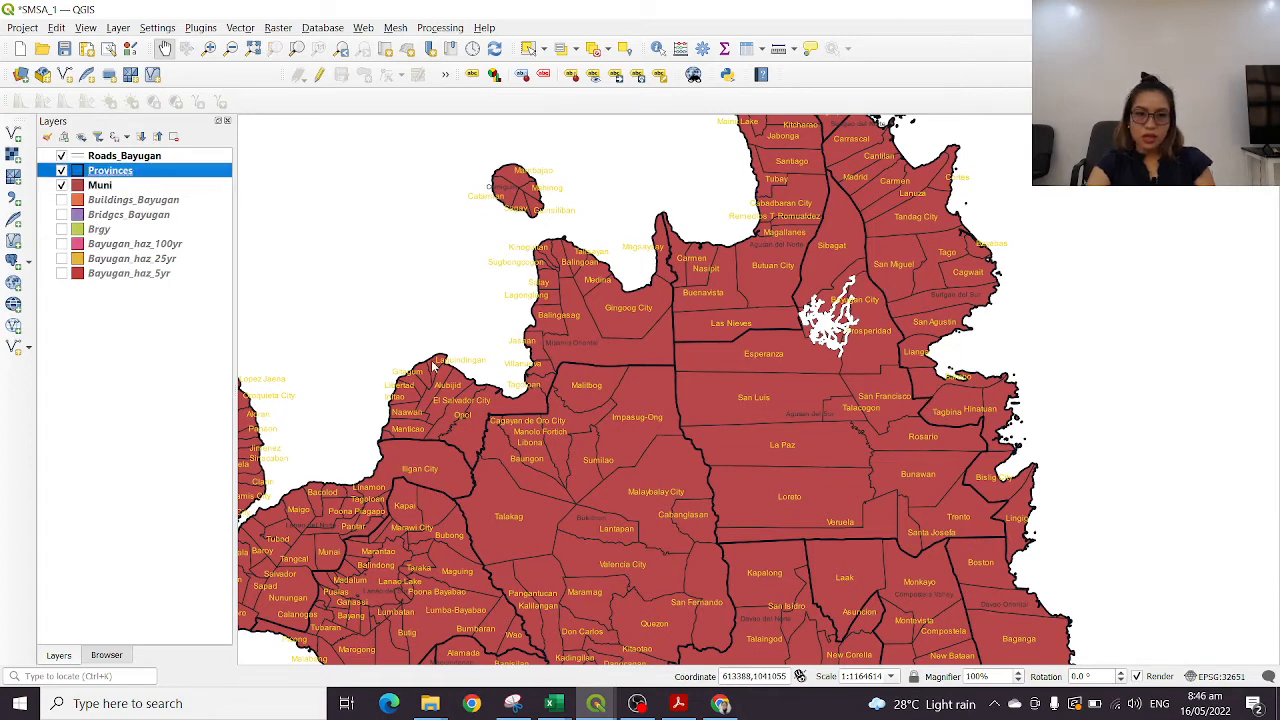
double_click(135, 173)
click(120, 214)
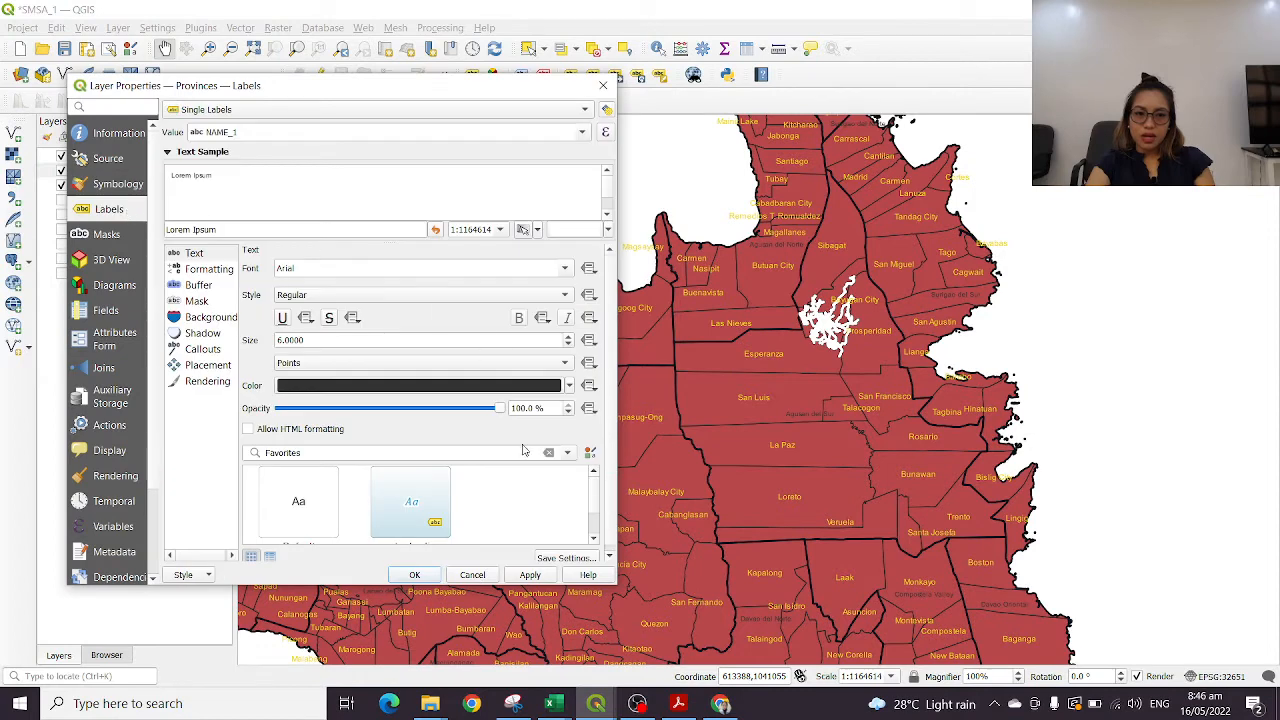
click(569, 338)
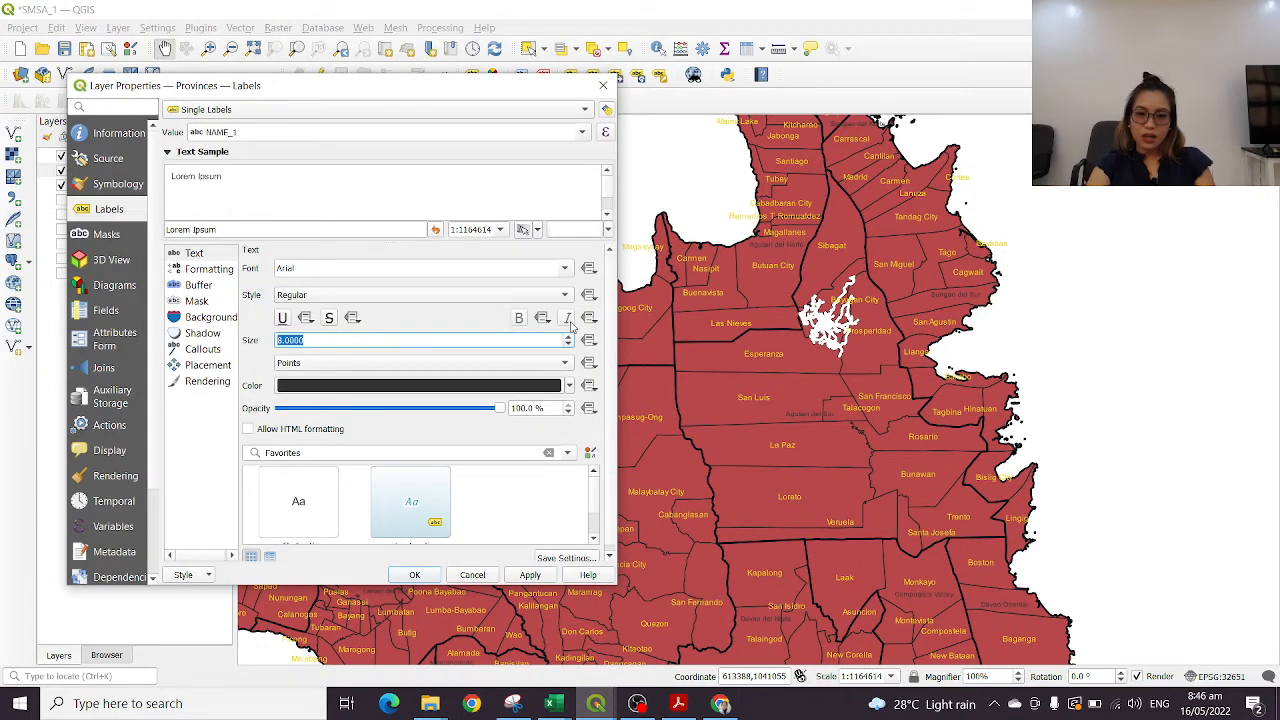
click(414, 576)
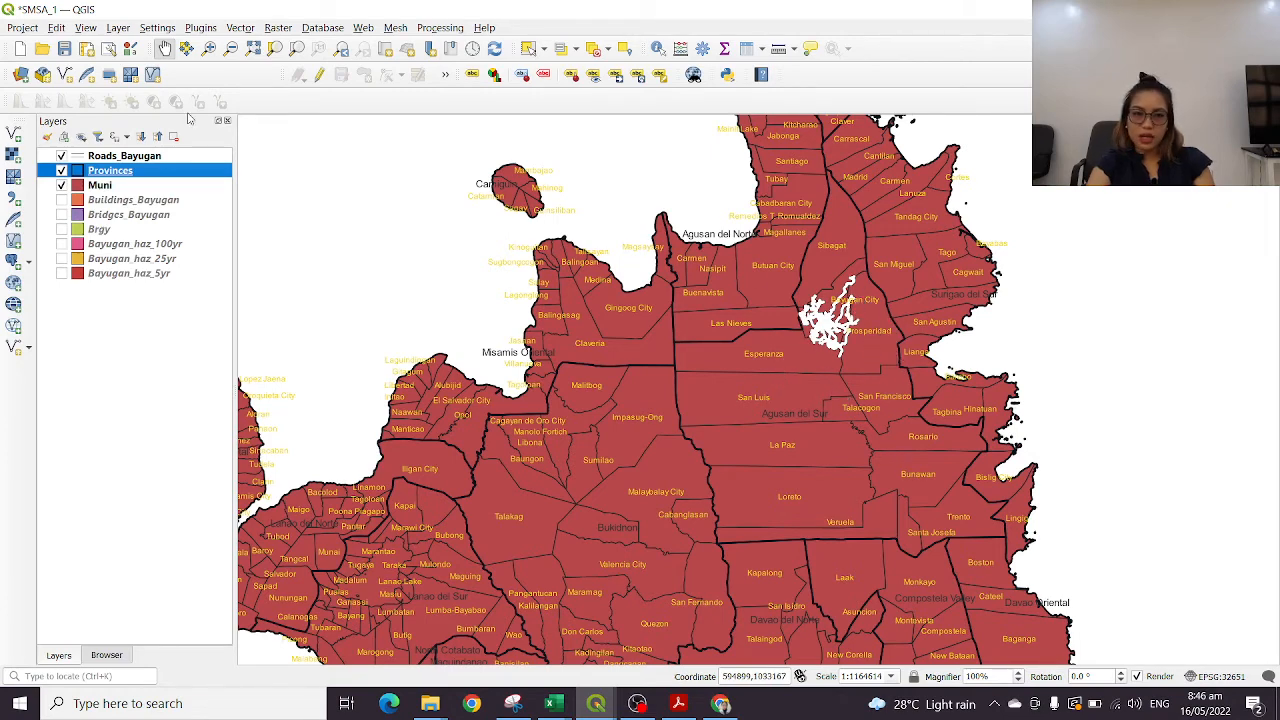
Compare the map with the Roads_Bayugan layer hidden and shown, and review the Provinces layer's label settings
click(61, 157)
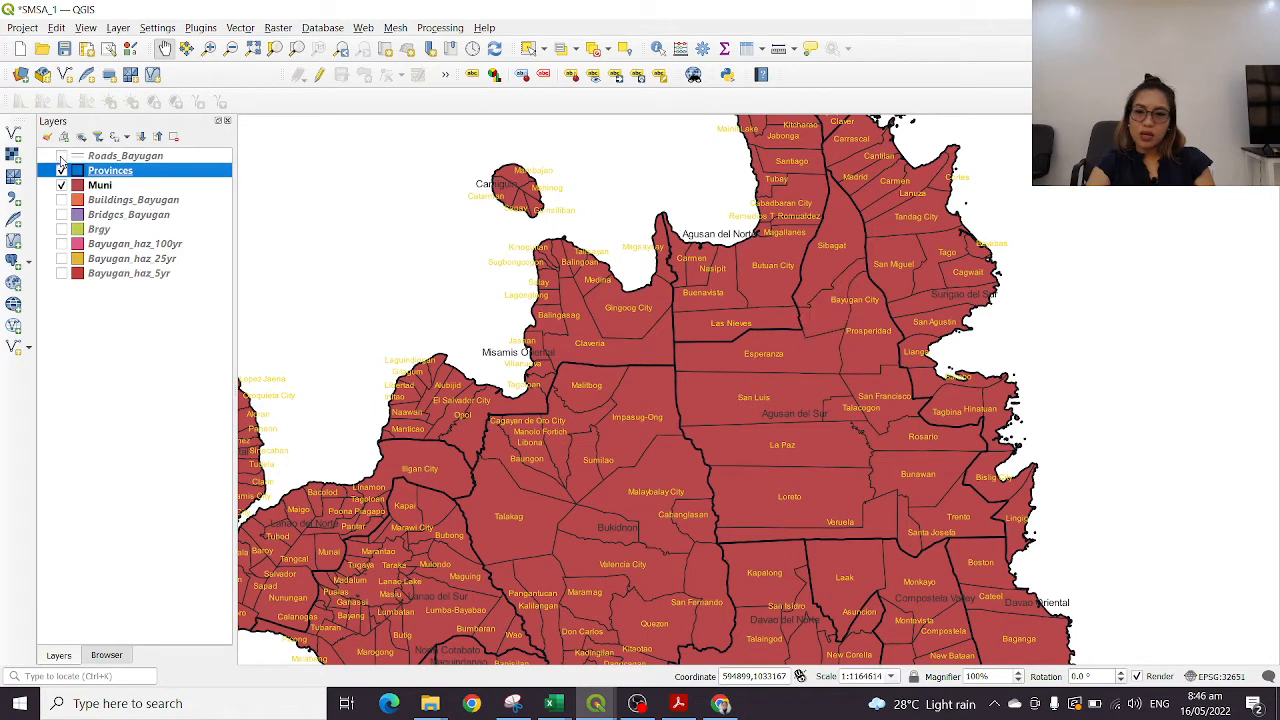
click(61, 157)
click(61, 157)
click(61, 157)
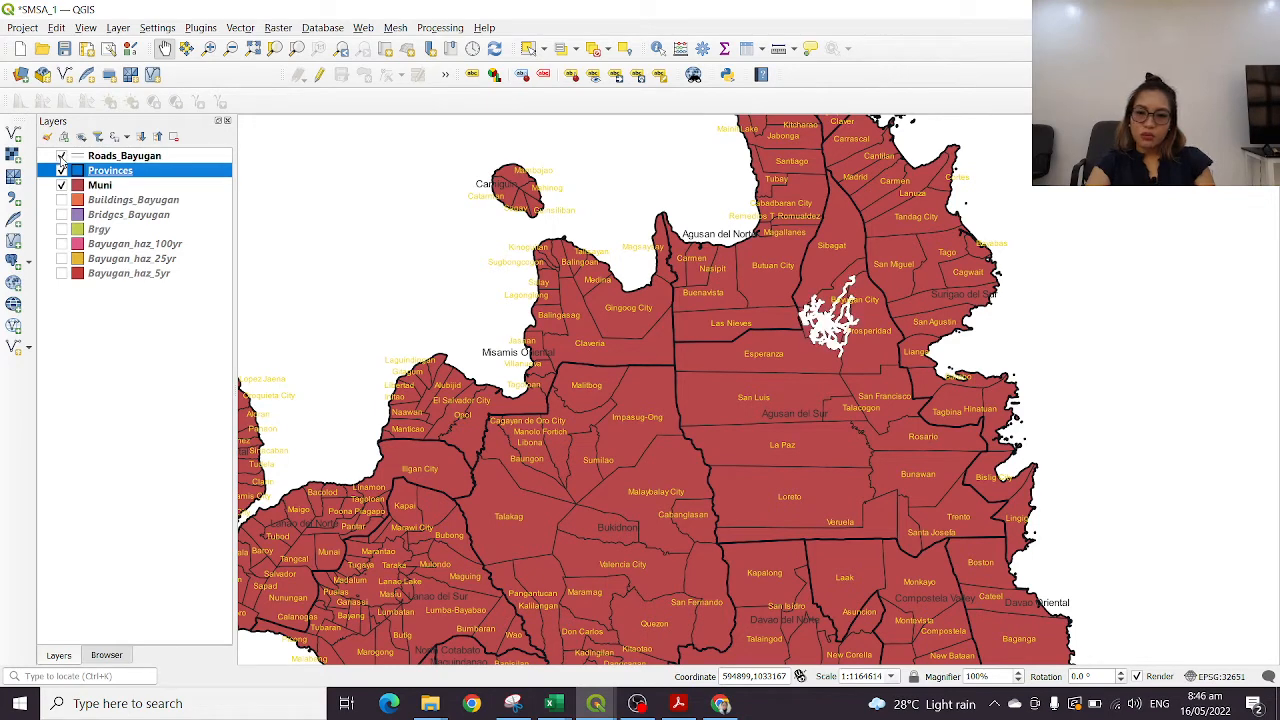
double_click(88, 169)
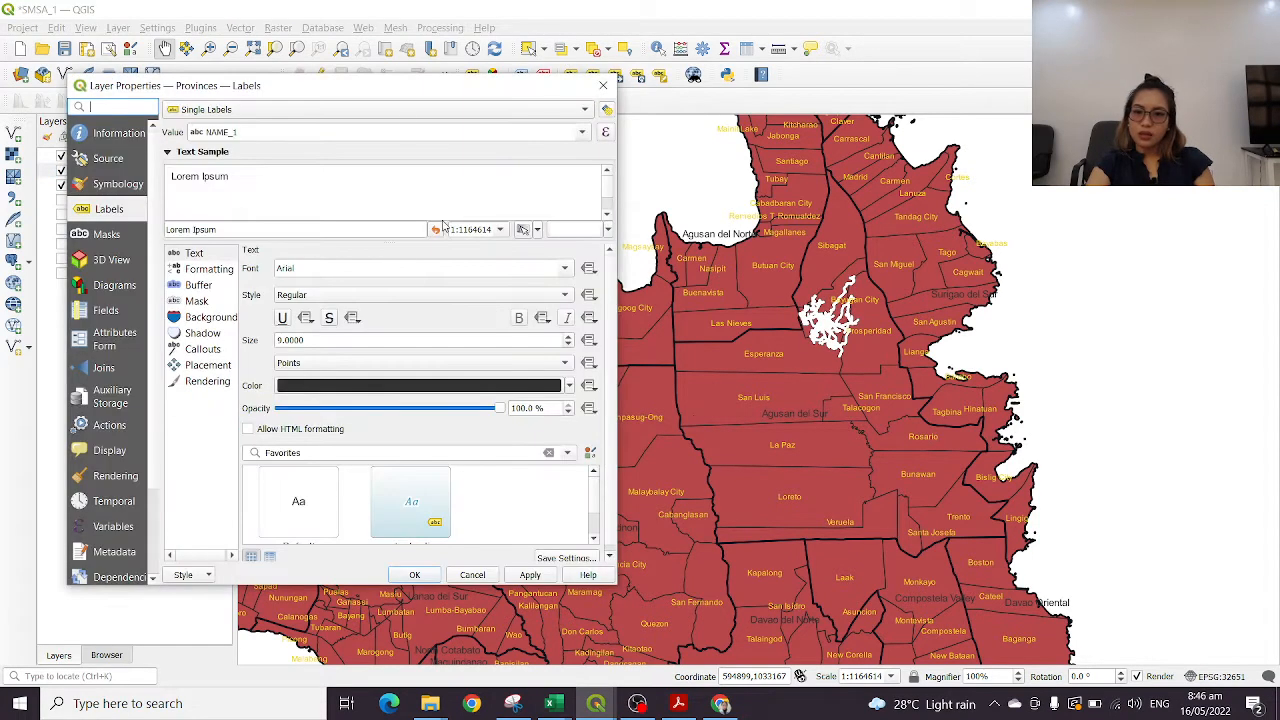
click(602, 87)
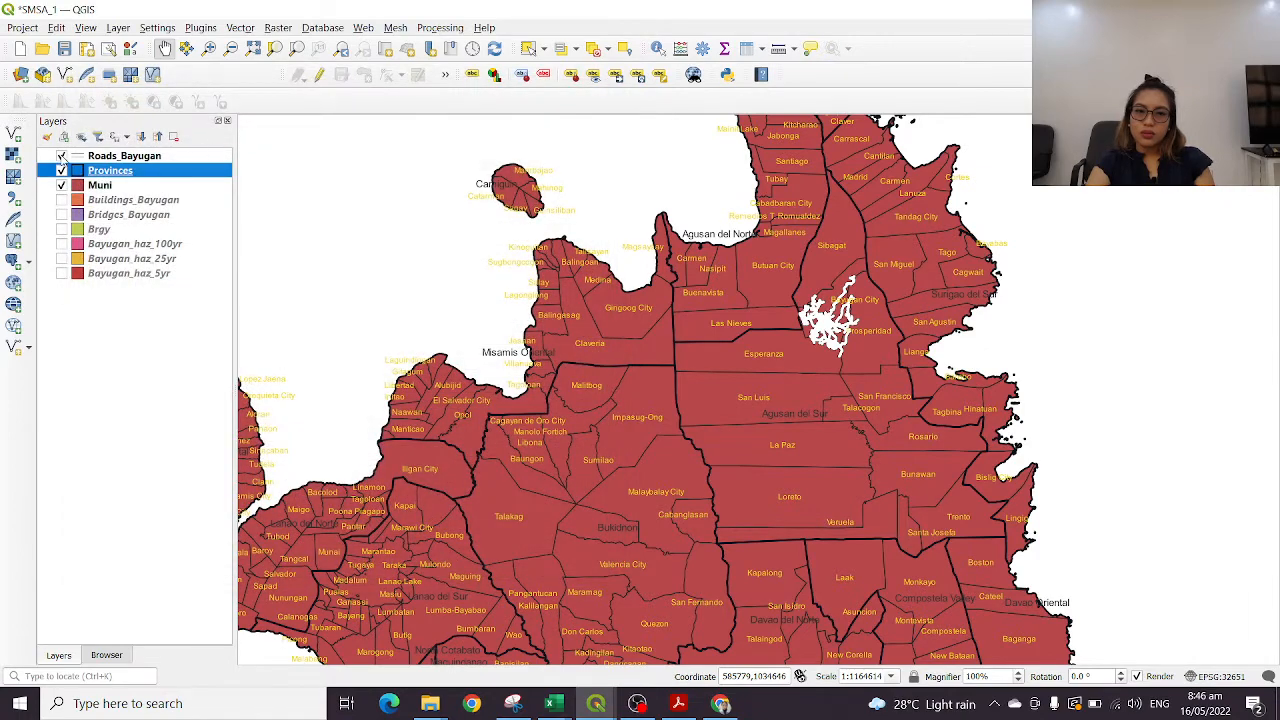
Hide the Roads_Bayugan layer and inspect the province and municipality labels around Cebu, Bohol and Agusan del Sur at different scales
click(61, 157)
drag(664, 442, 836, 290)
drag(1019, 302, 1052, 717)
drag(649, 206, 1045, 493)
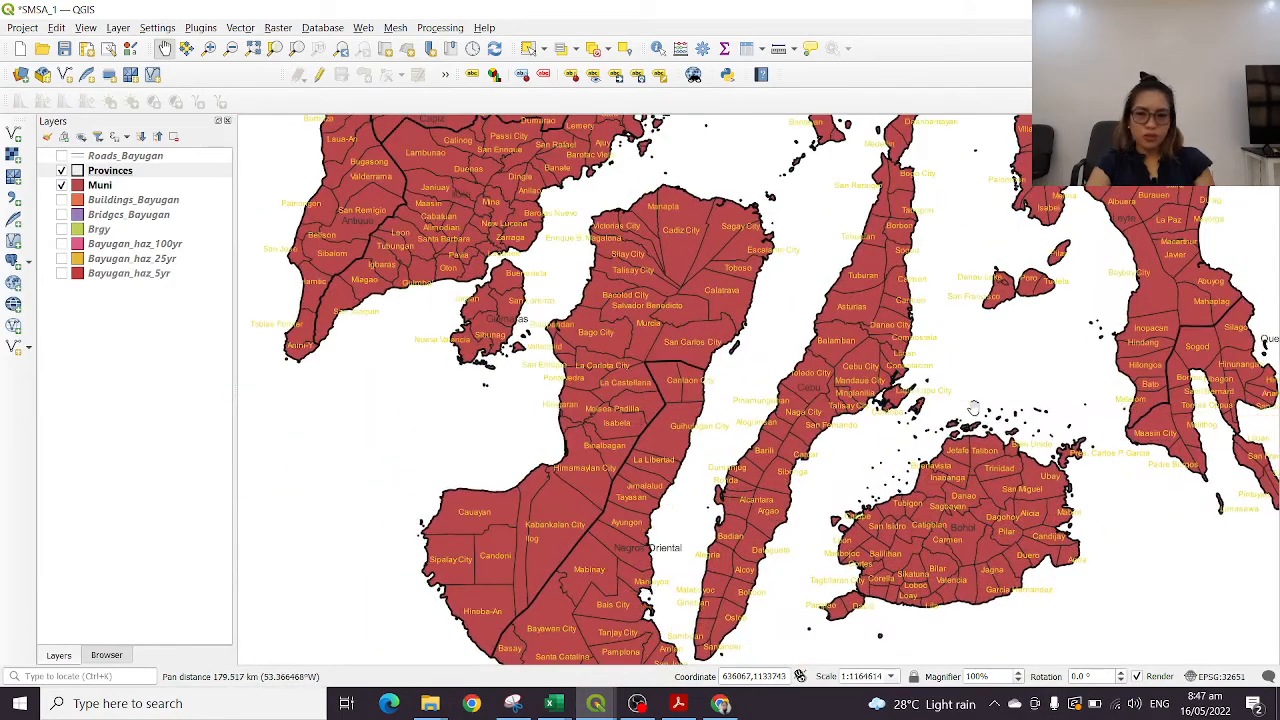
scroll(978, 400, down, 1)
drag(1007, 410, 686, 149)
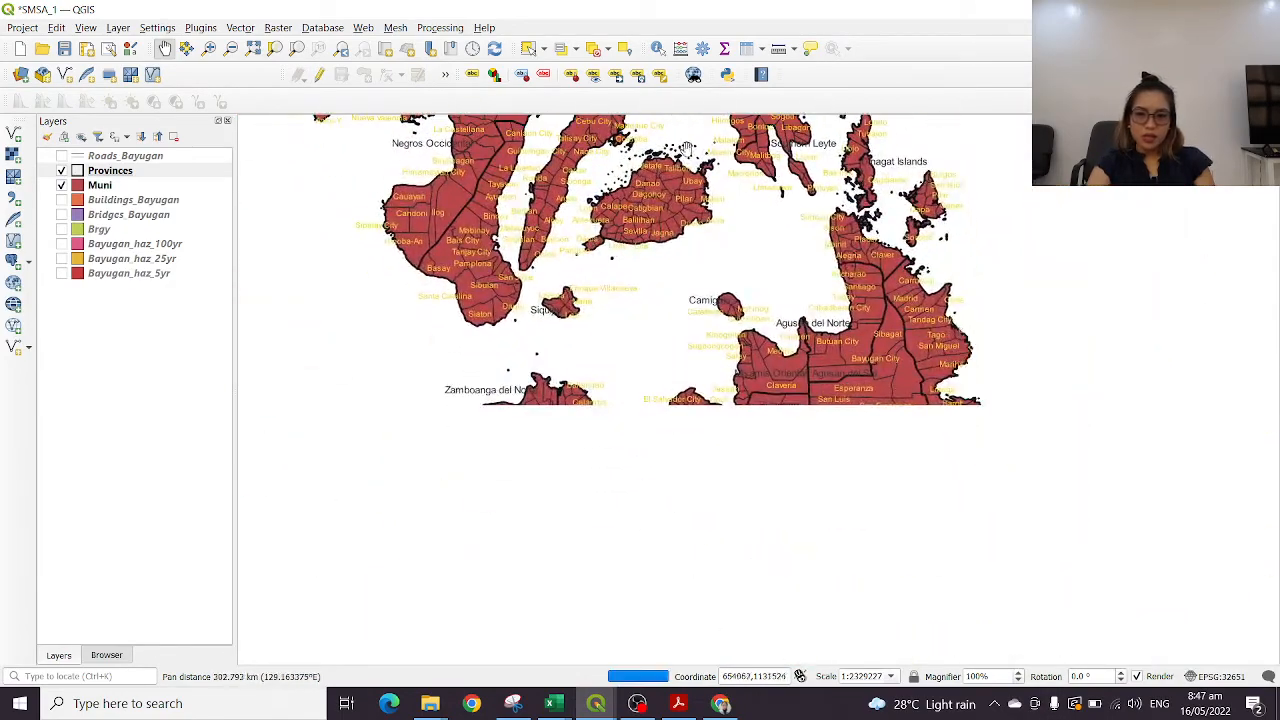
scroll(917, 427, up, 1)
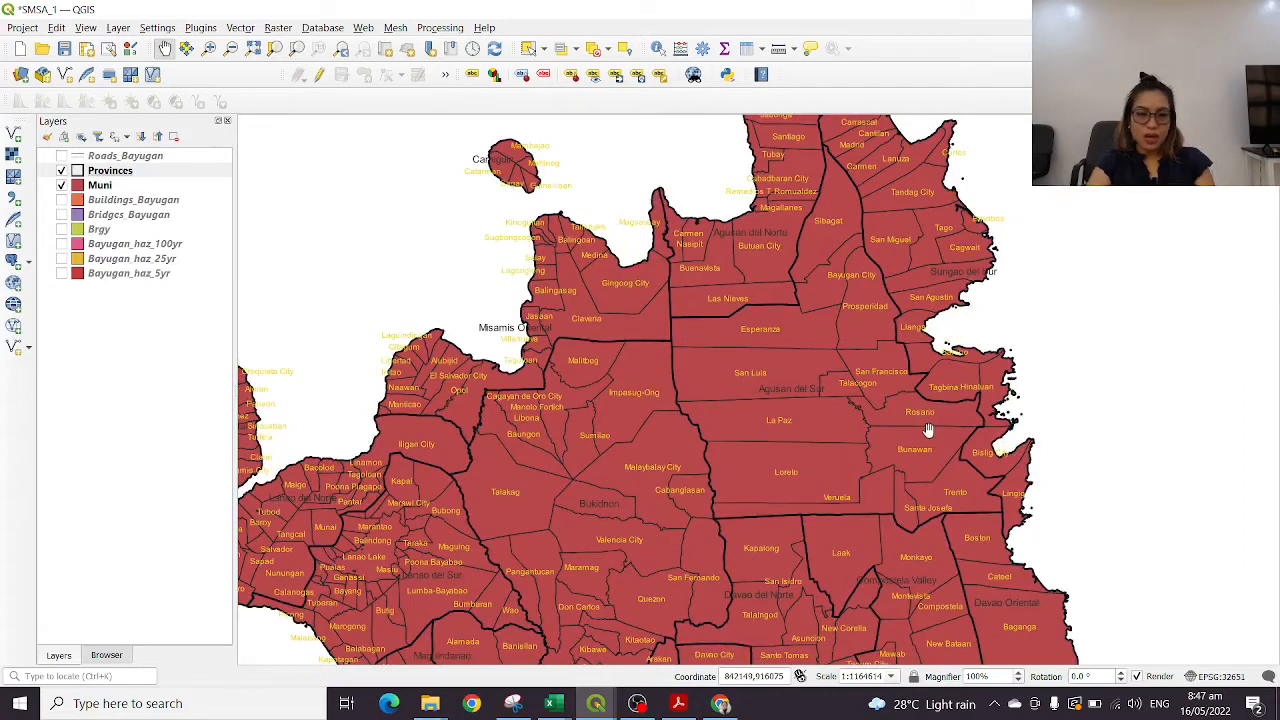
scroll(875, 341, up, 1)
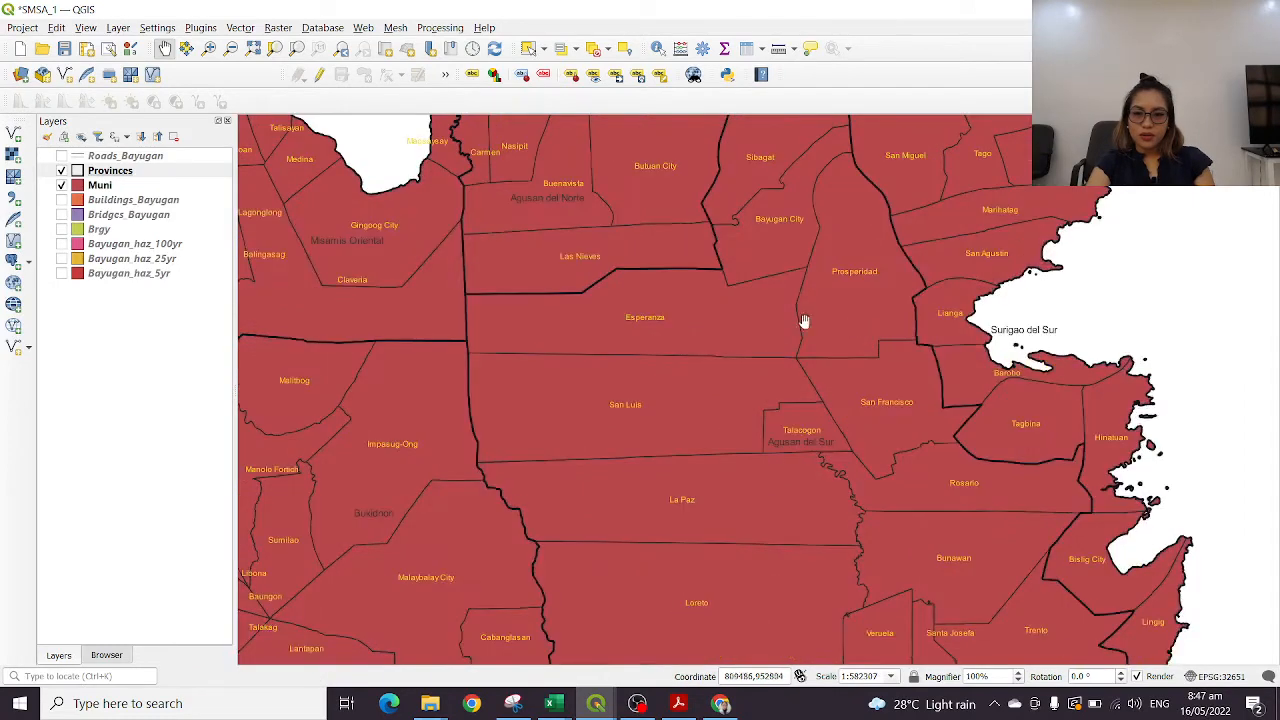
scroll(875, 313, down, 1)
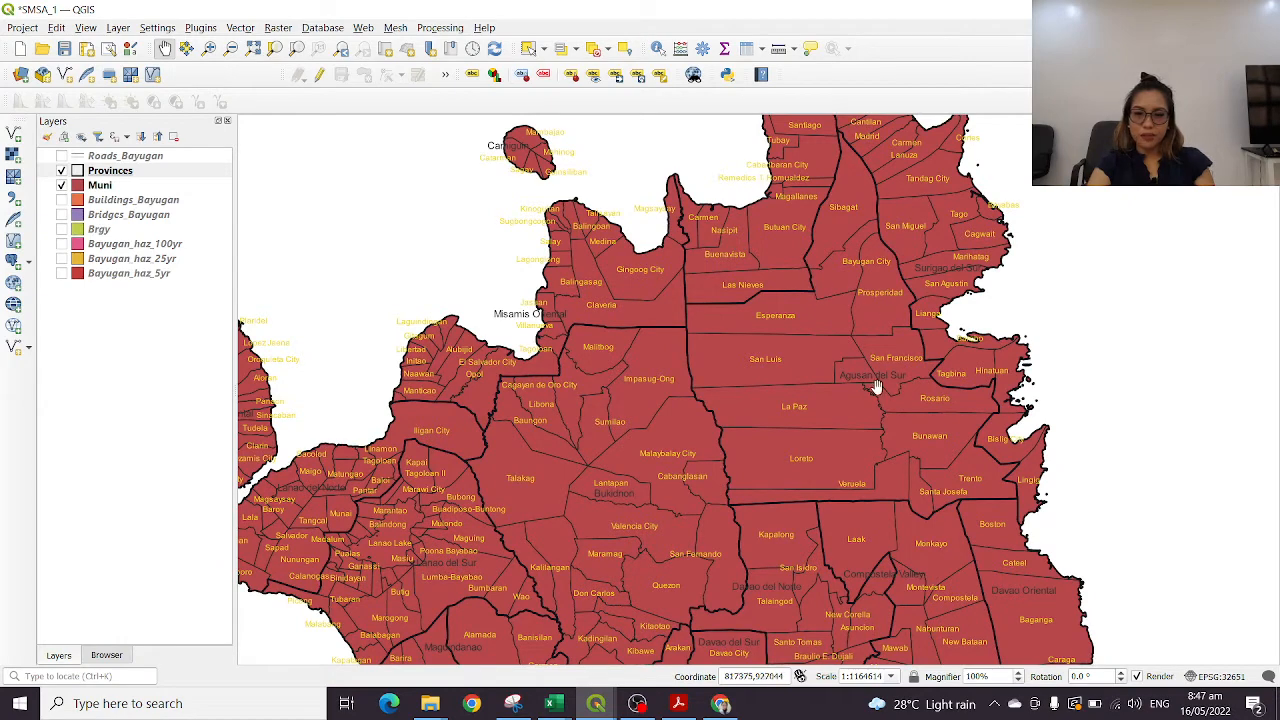
scroll(947, 377, up, 1)
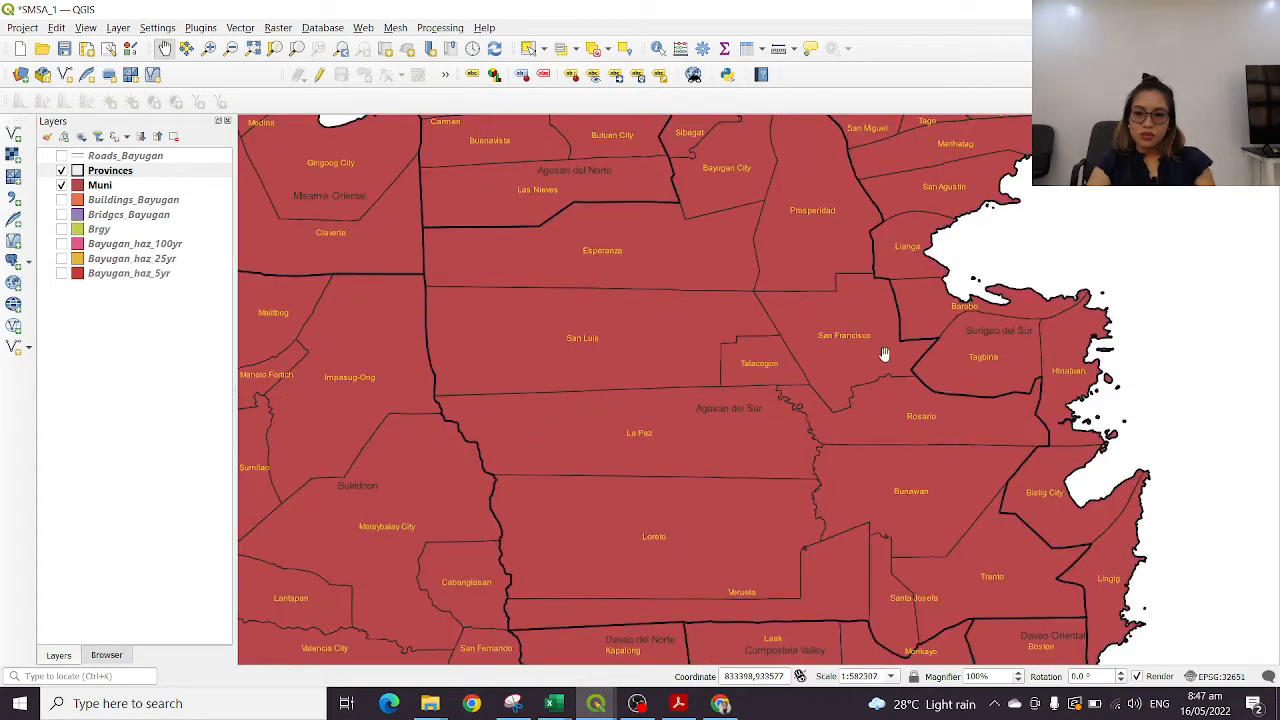
scroll(900, 420, down, 1)
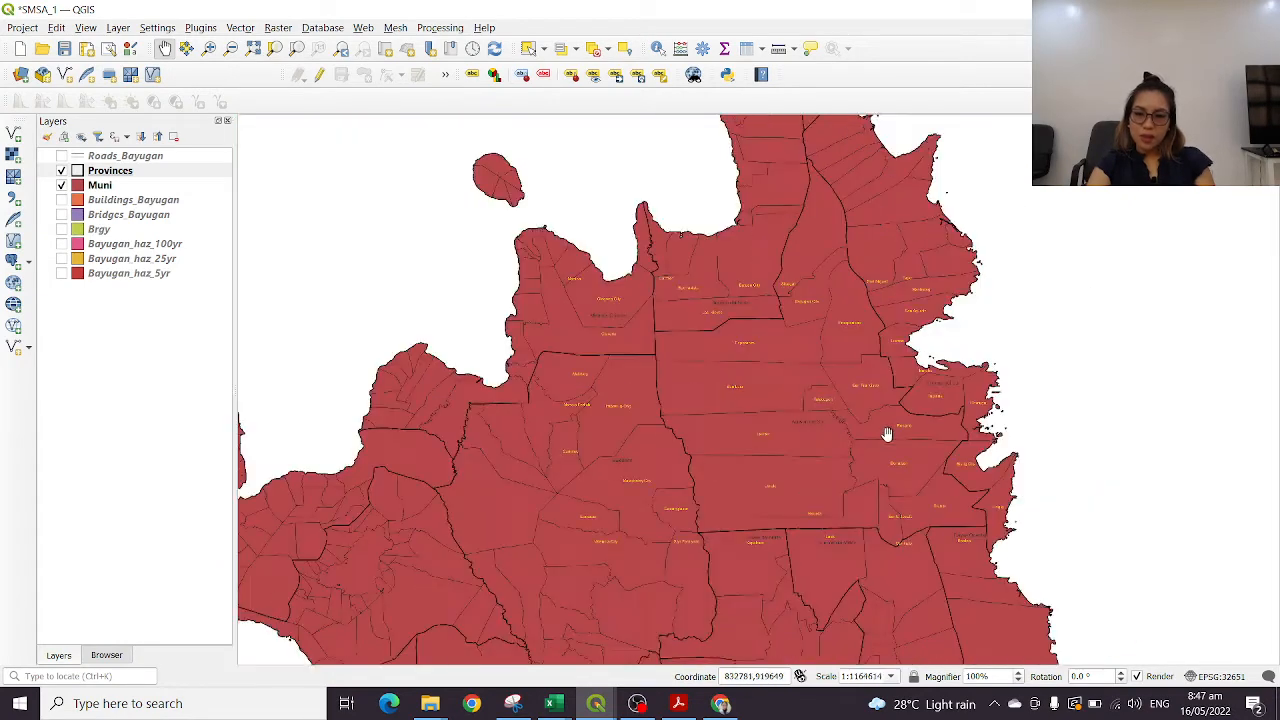
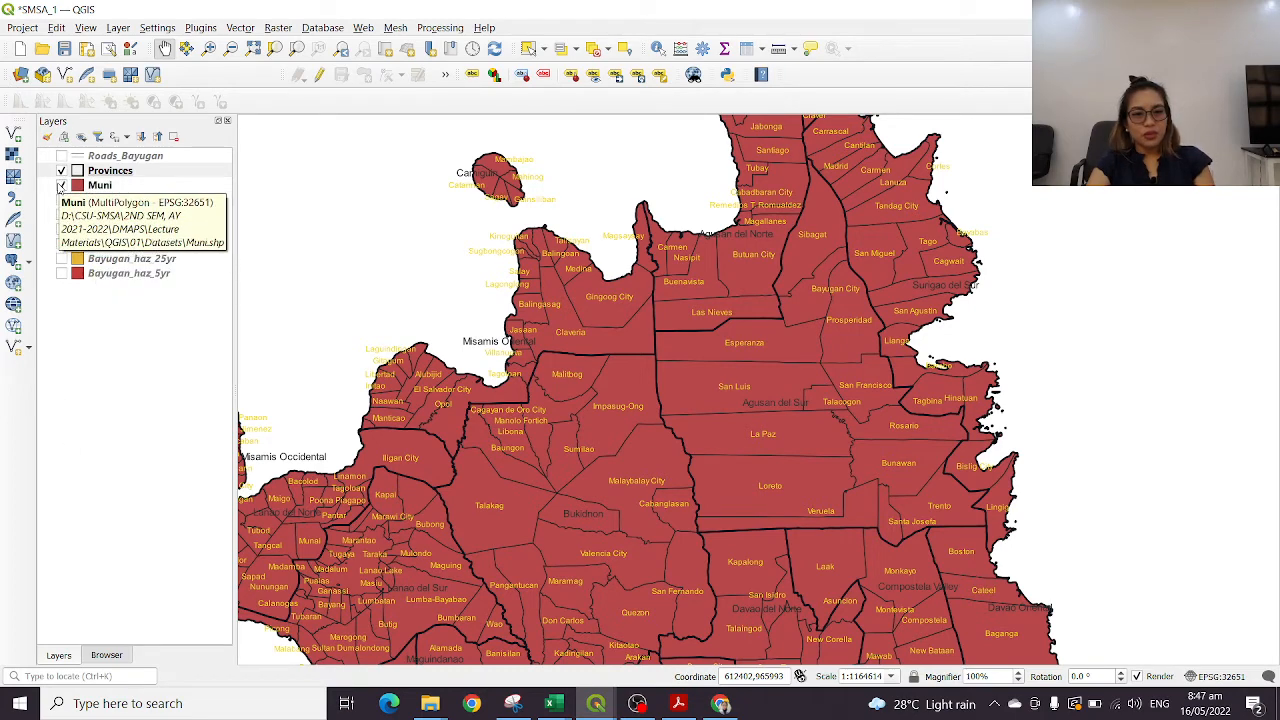
Hide the Muni layer and show the Buildings_Bayugan layer, bringing its building cluster in Agusan del Sur into view
click(61, 185)
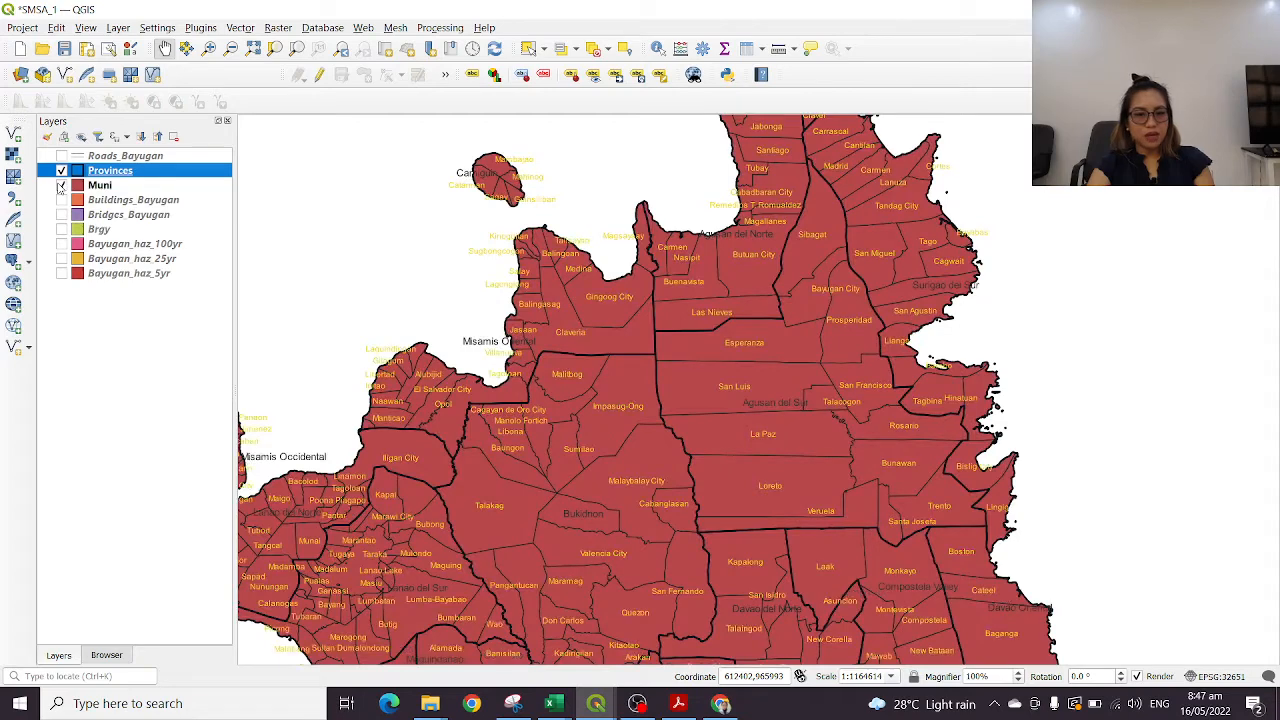
click(61, 185)
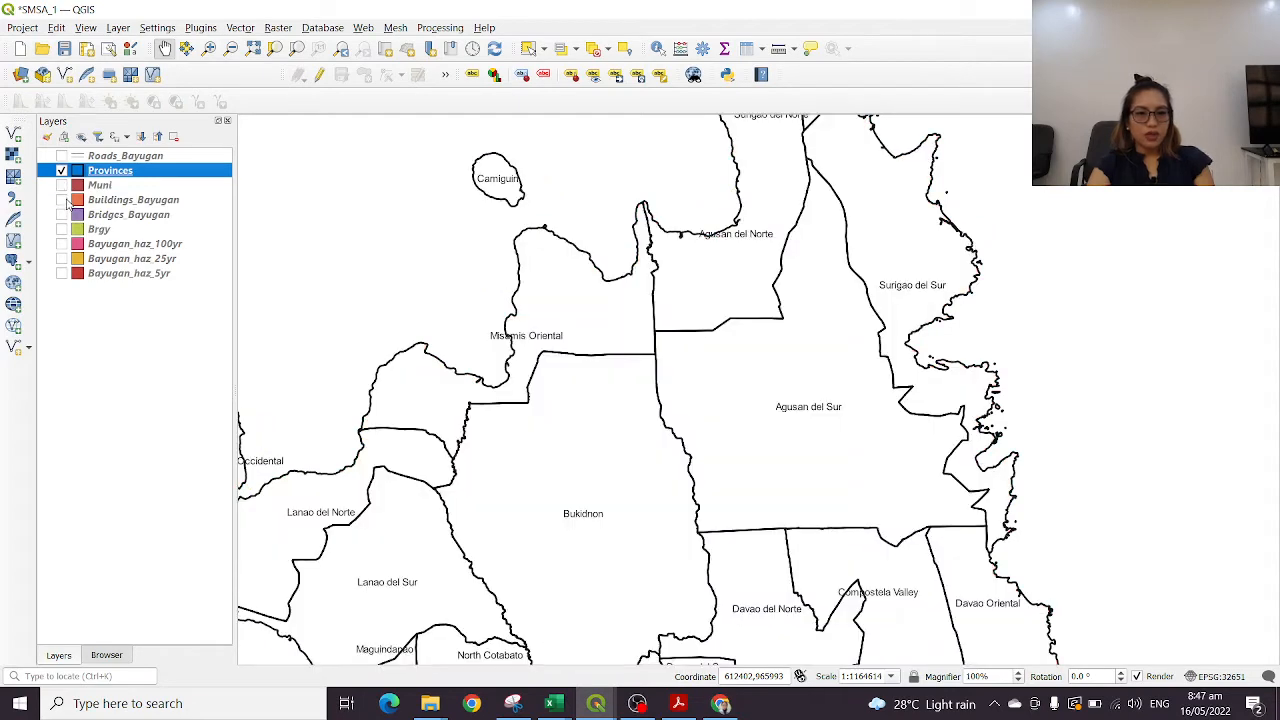
click(62, 200)
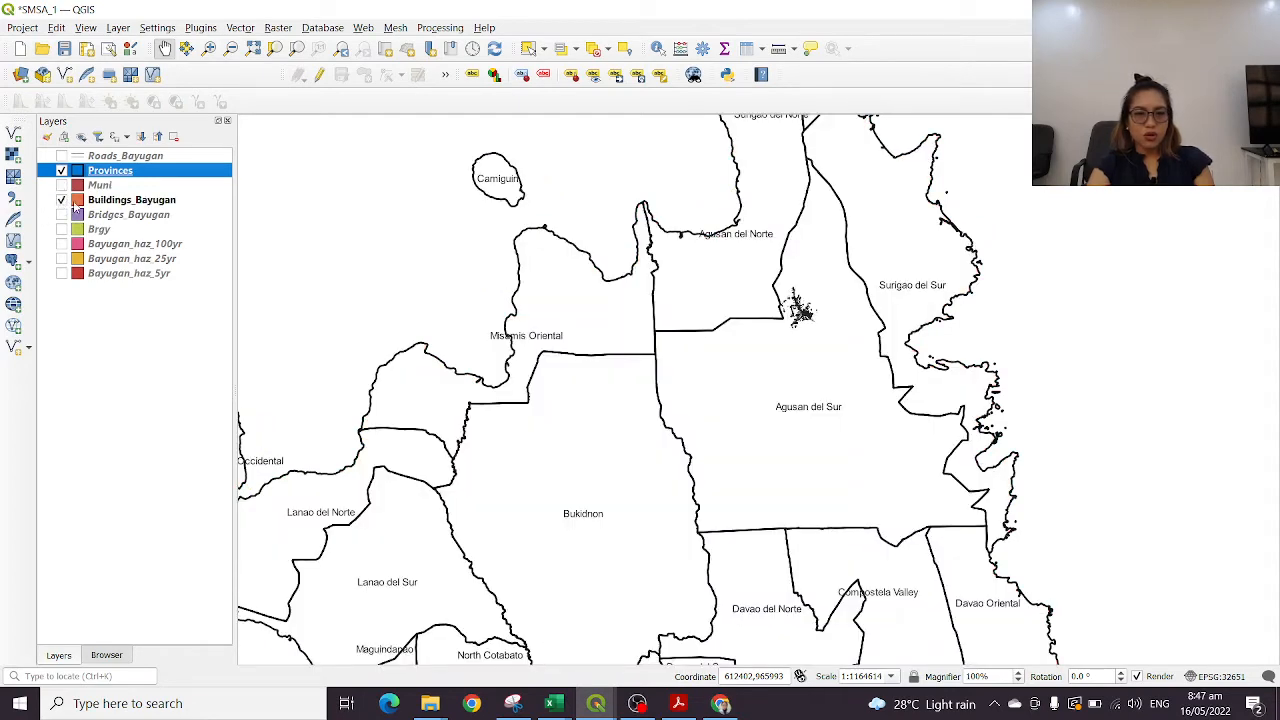
scroll(786, 323, up, 3)
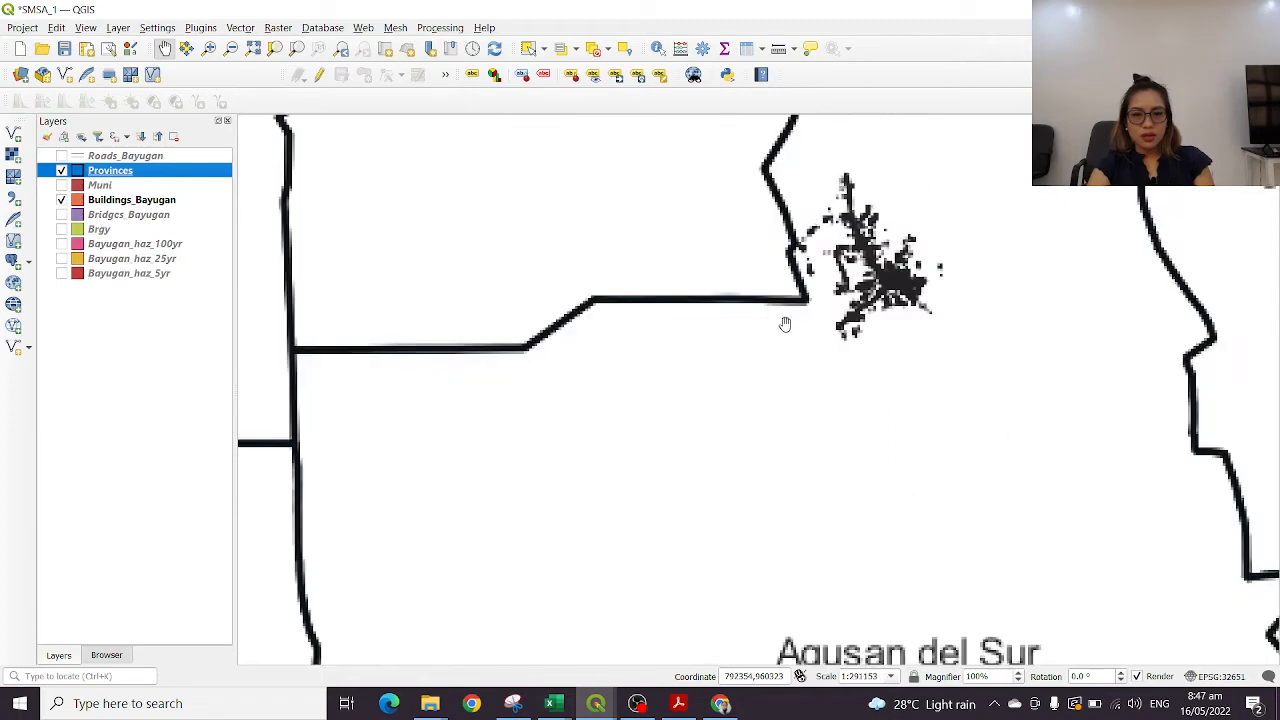
drag(916, 250, 849, 334)
scroll(857, 287, up, 2)
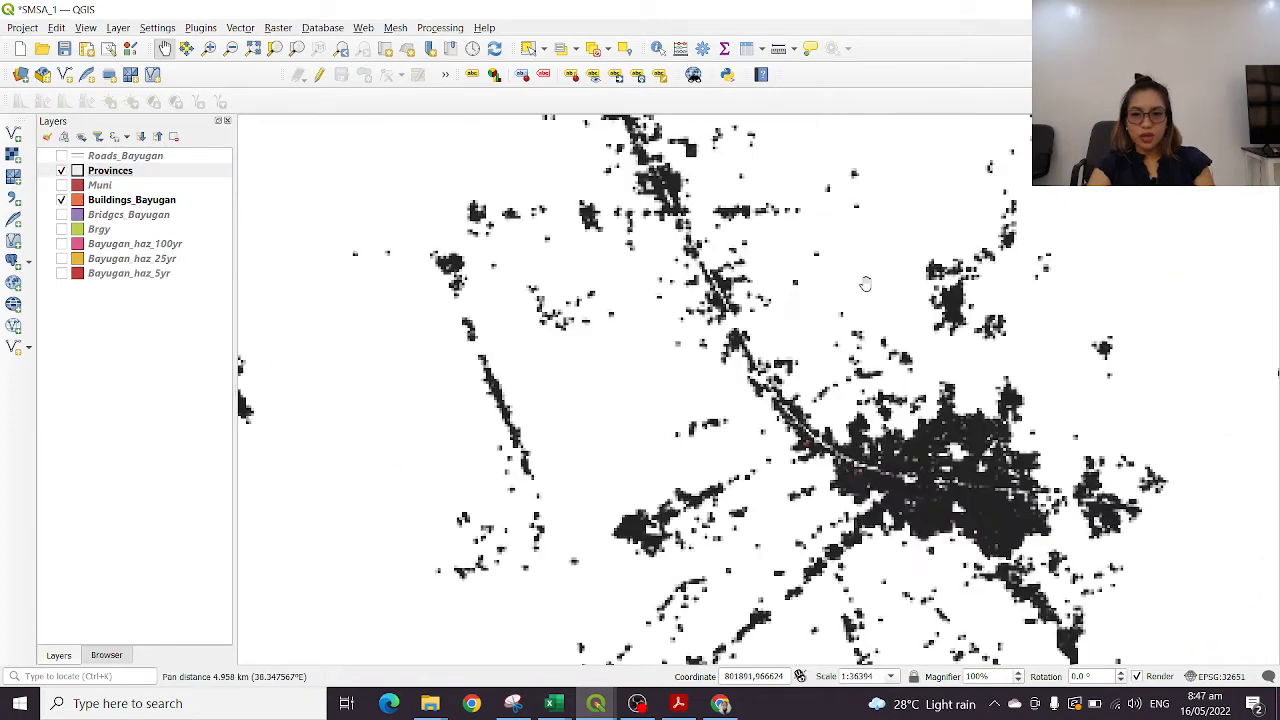
Set the Buildings_Bayugan layer's symbology to the simple red fill preset and confirm its properties
click(120, 201)
double_click(120, 201)
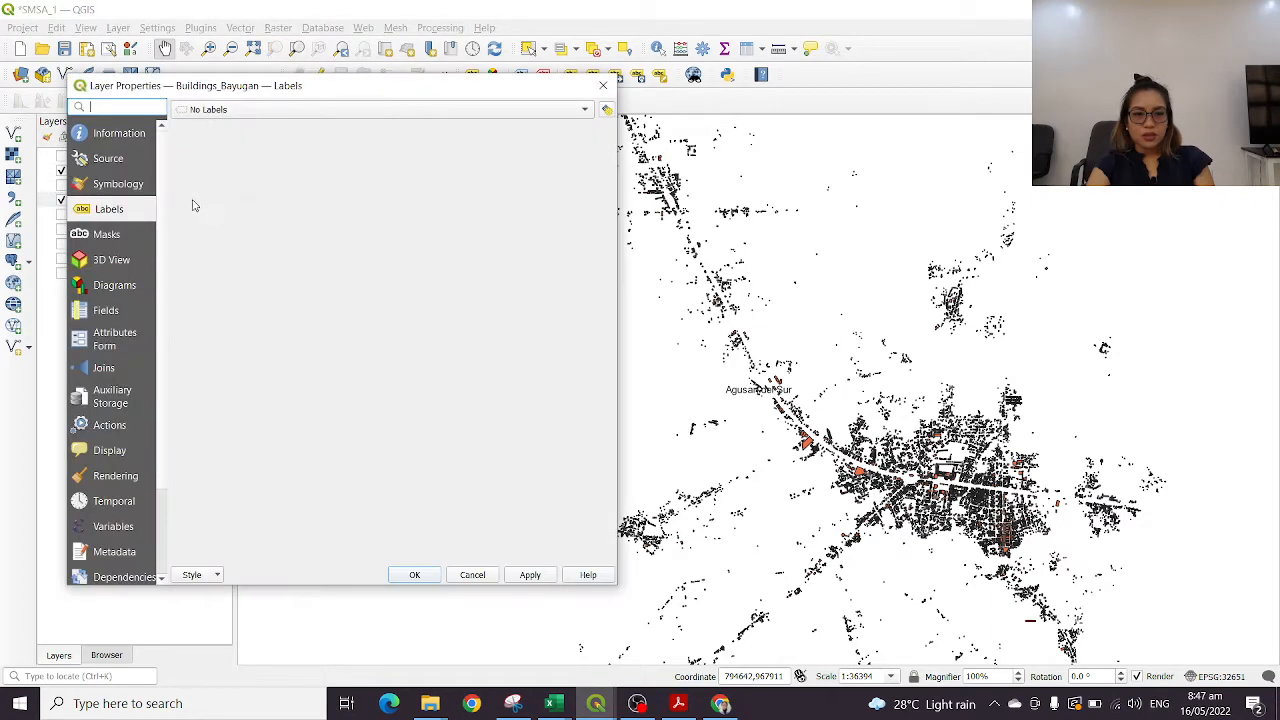
click(118, 186)
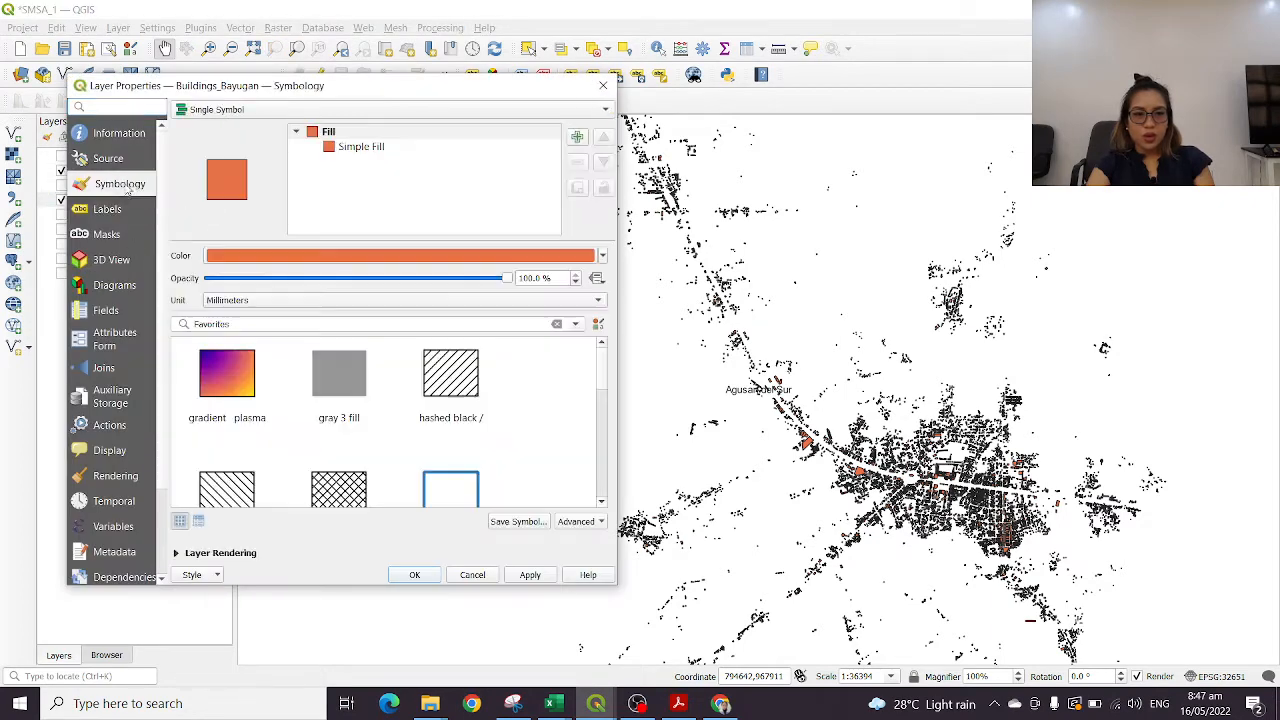
scroll(404, 395, down, 3)
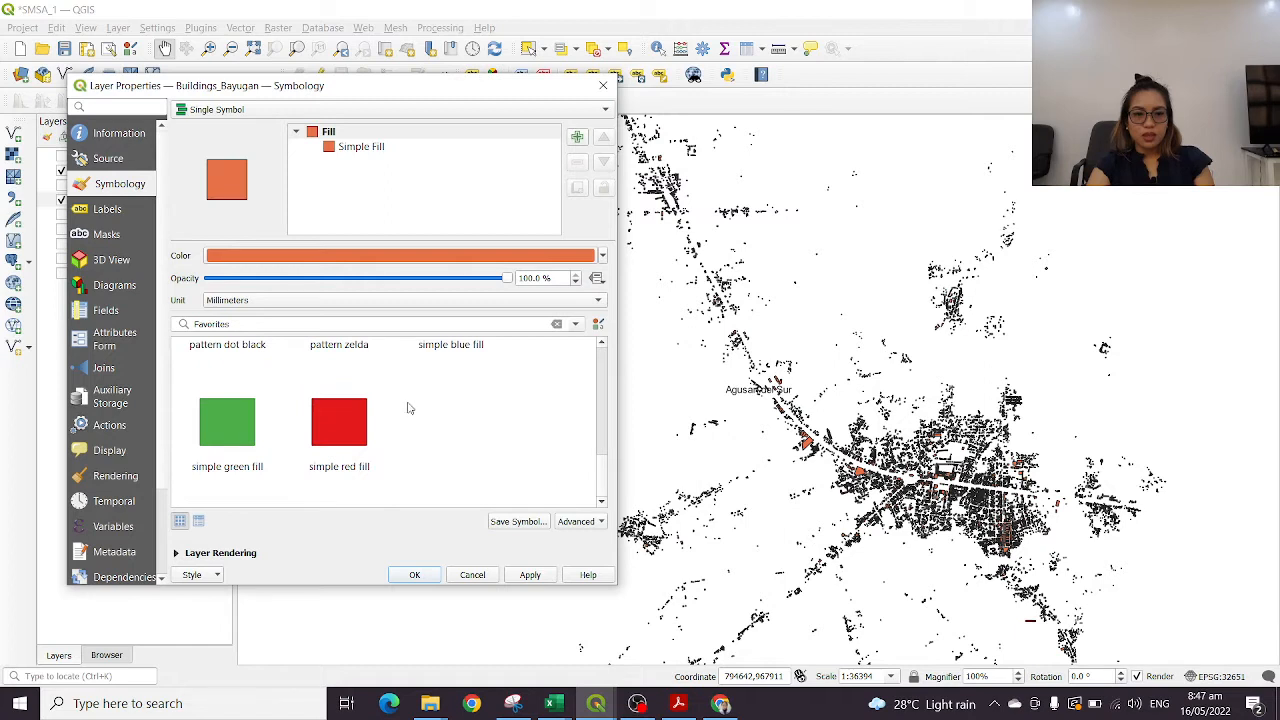
scroll(408, 408, up, 3)
click(353, 324)
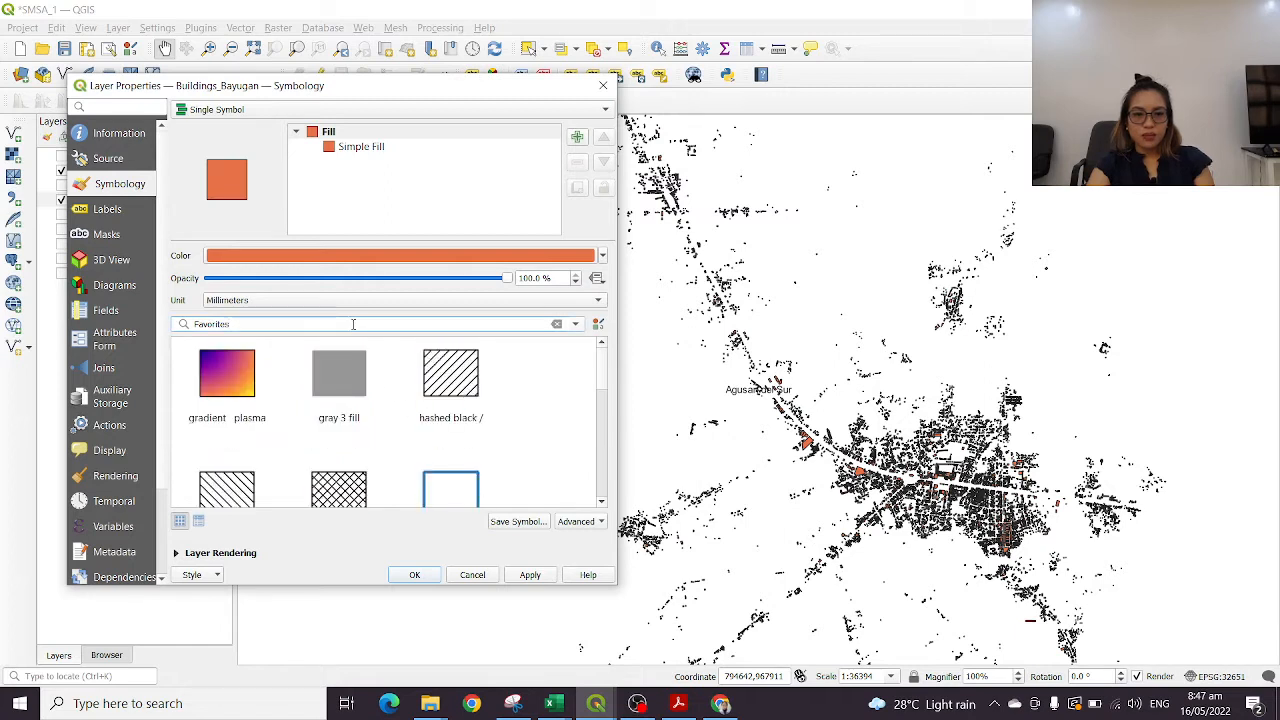
double_click(353, 324)
scroll(391, 417, down, 3)
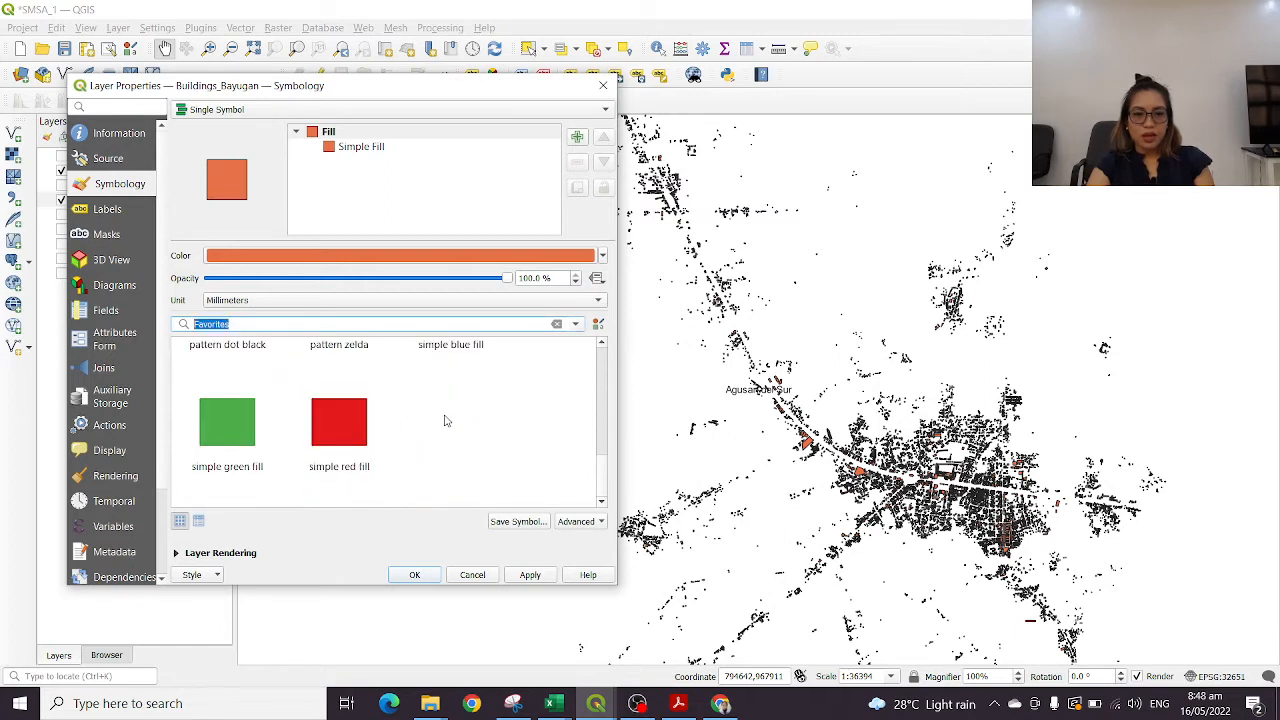
click(337, 427)
click(414, 574)
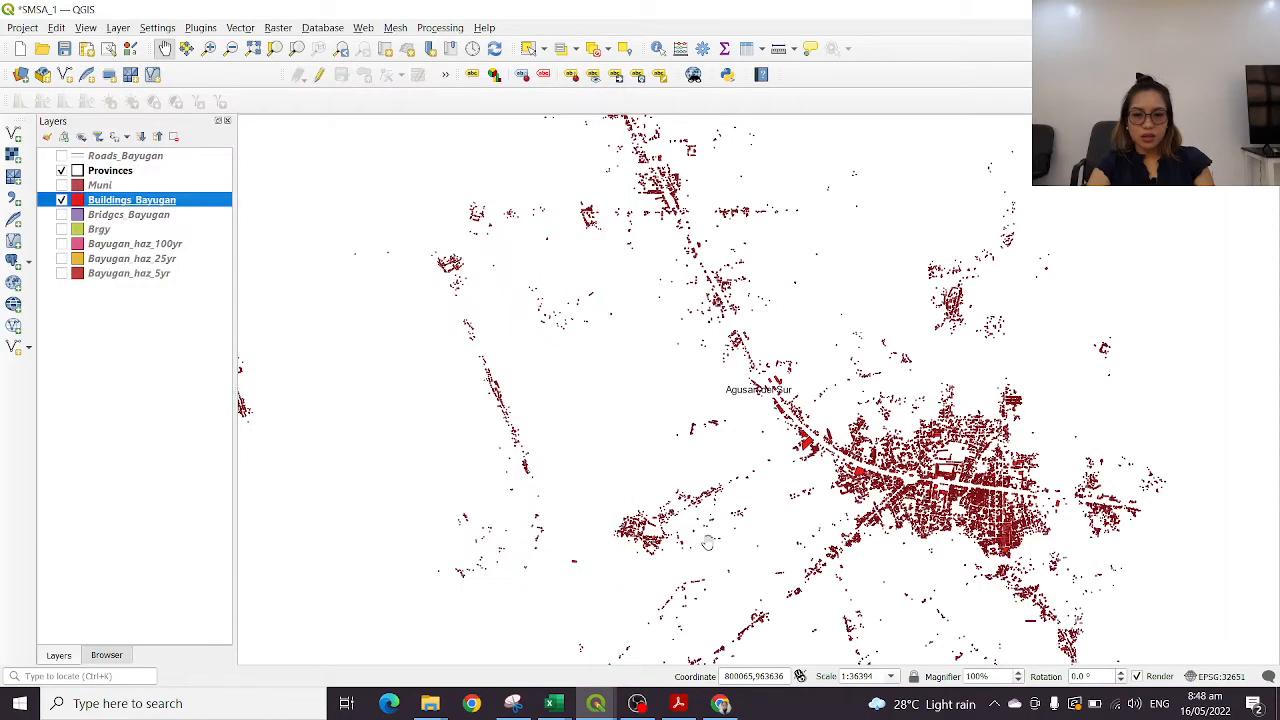
Inspect the red building footprints in the dense town centre of Bayugan down to individual blocks
drag(967, 506, 689, 434)
scroll(663, 428, up, 3)
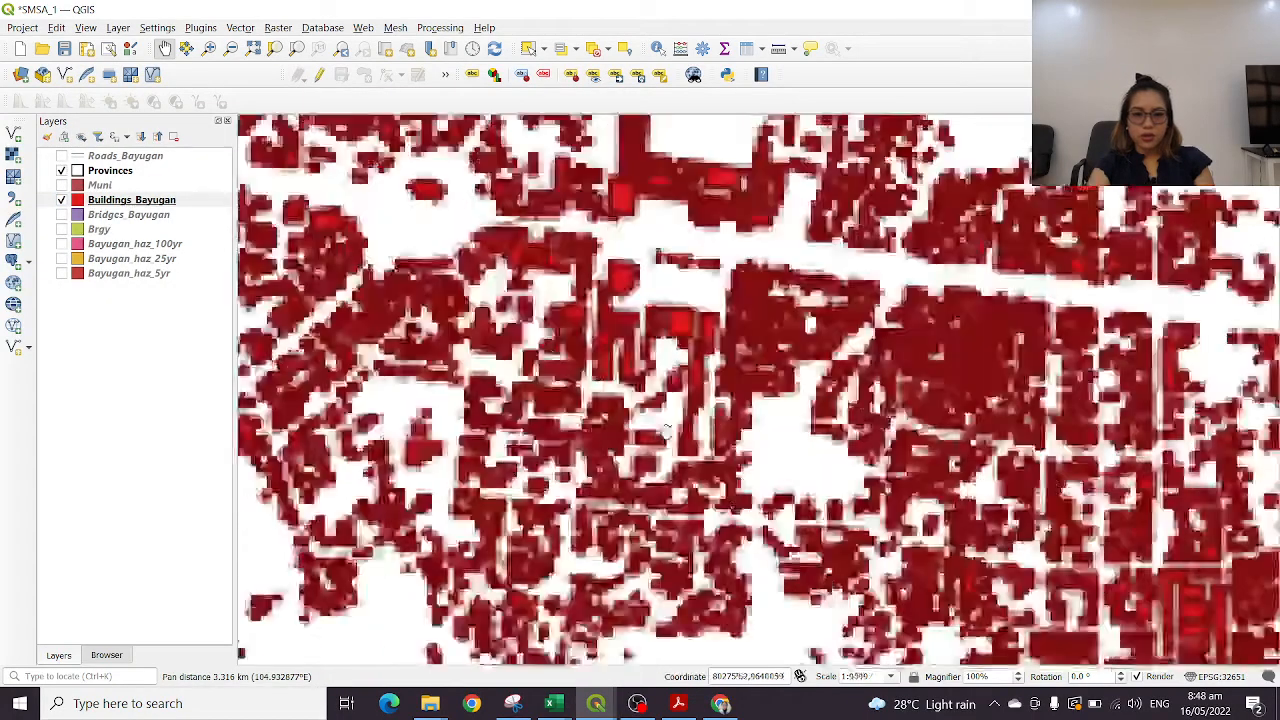
drag(1118, 317, 658, 302)
drag(790, 432, 710, 252)
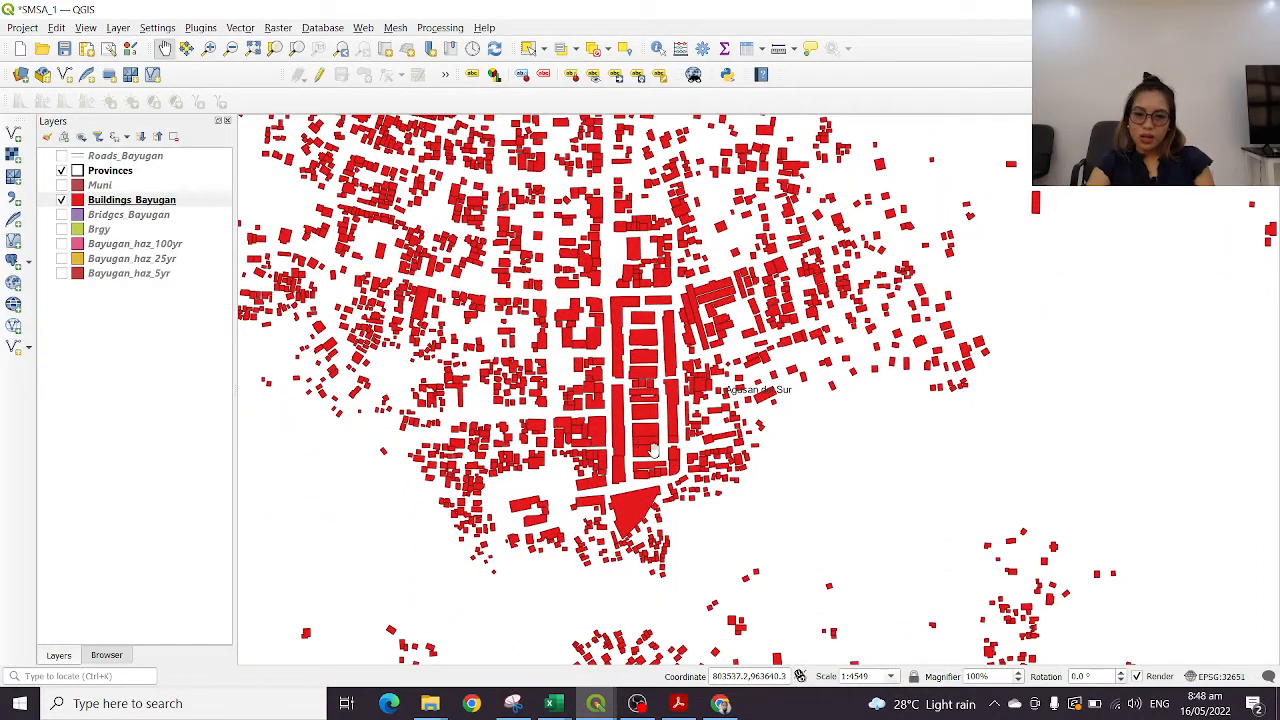
scroll(645, 450, up, 1)
scroll(650, 457, up, 1)
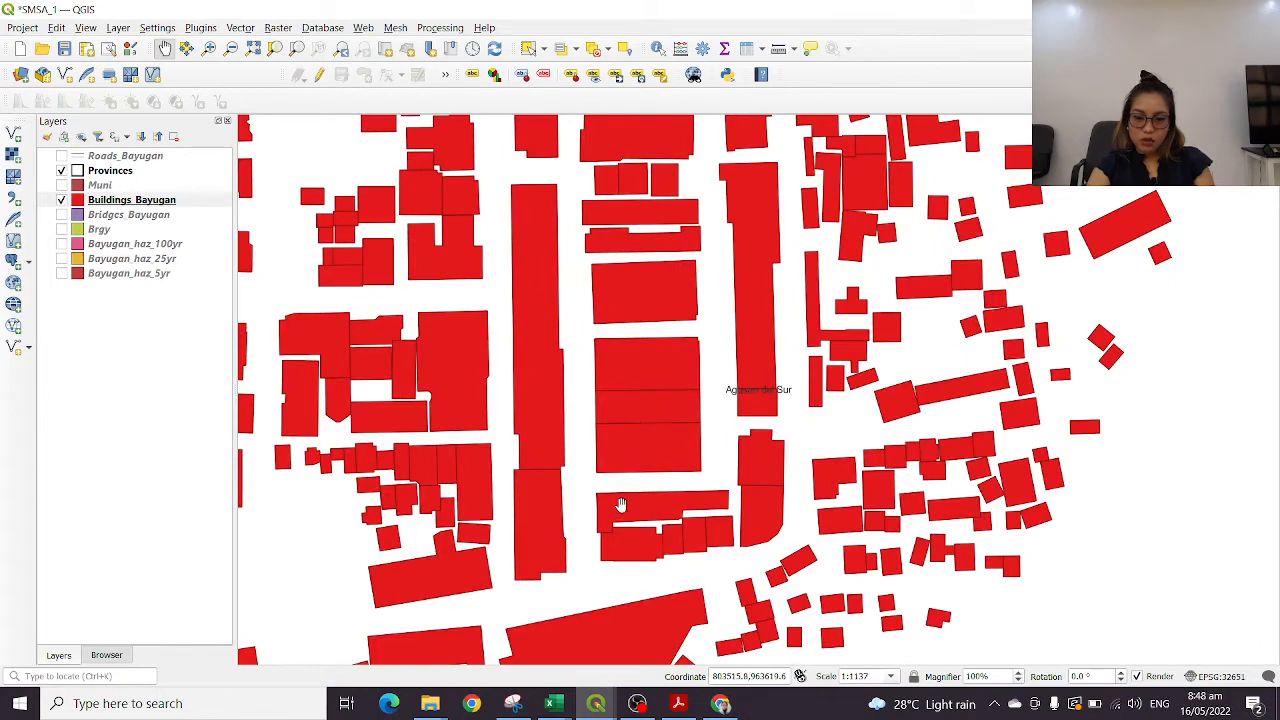
Review the Id, Bldg_Name and Code fields in the Buildings_Bayugan attribute table and close it
right_click(118, 199)
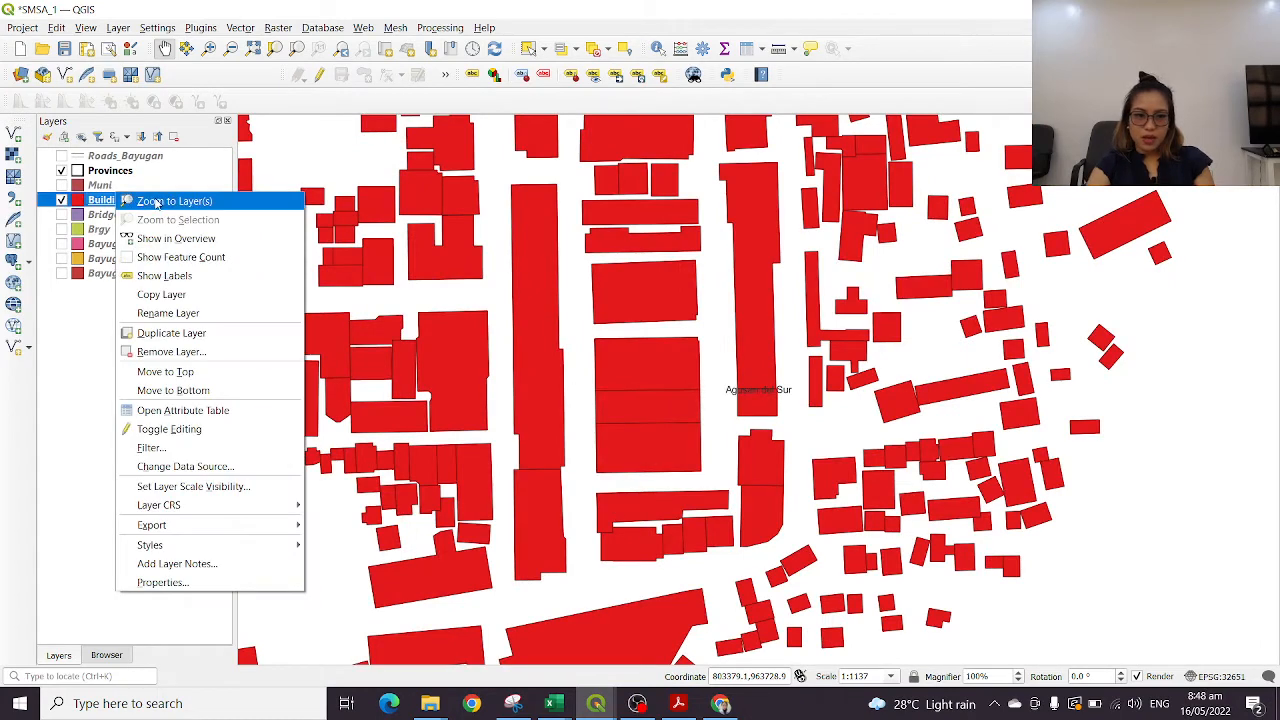
click(167, 417)
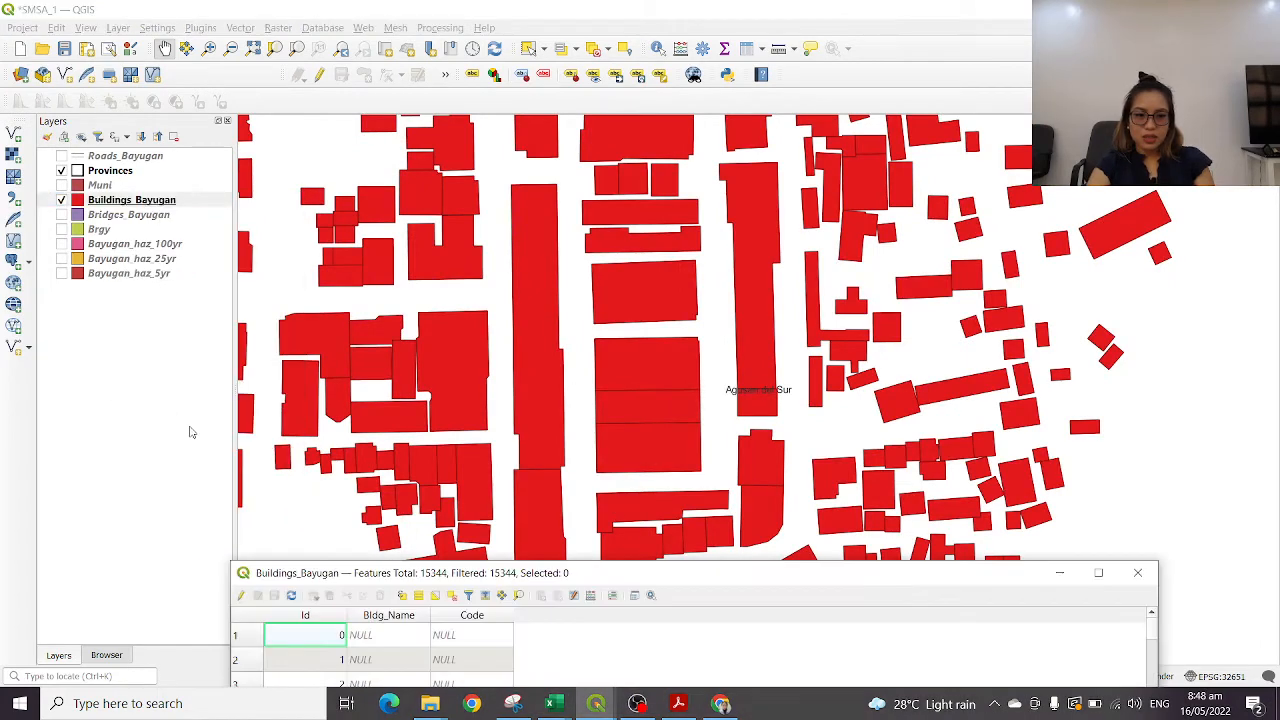
drag(456, 577, 506, 101)
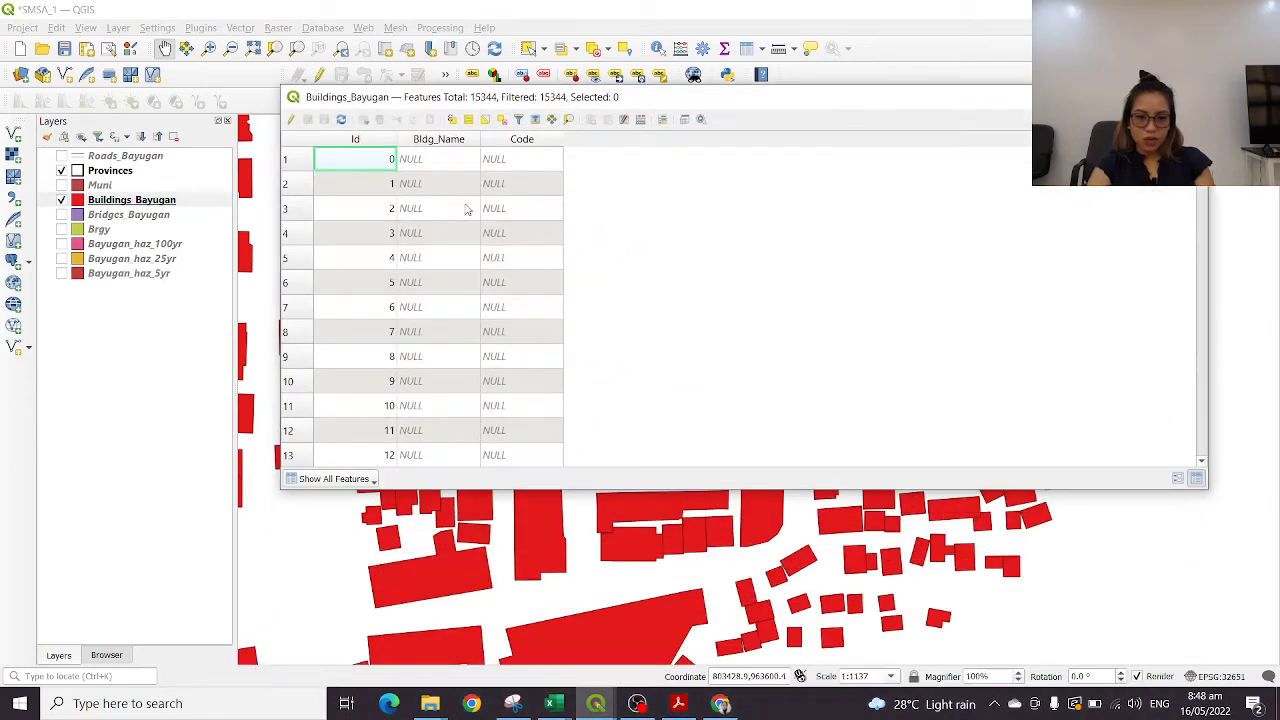
scroll(463, 253, down, 15)
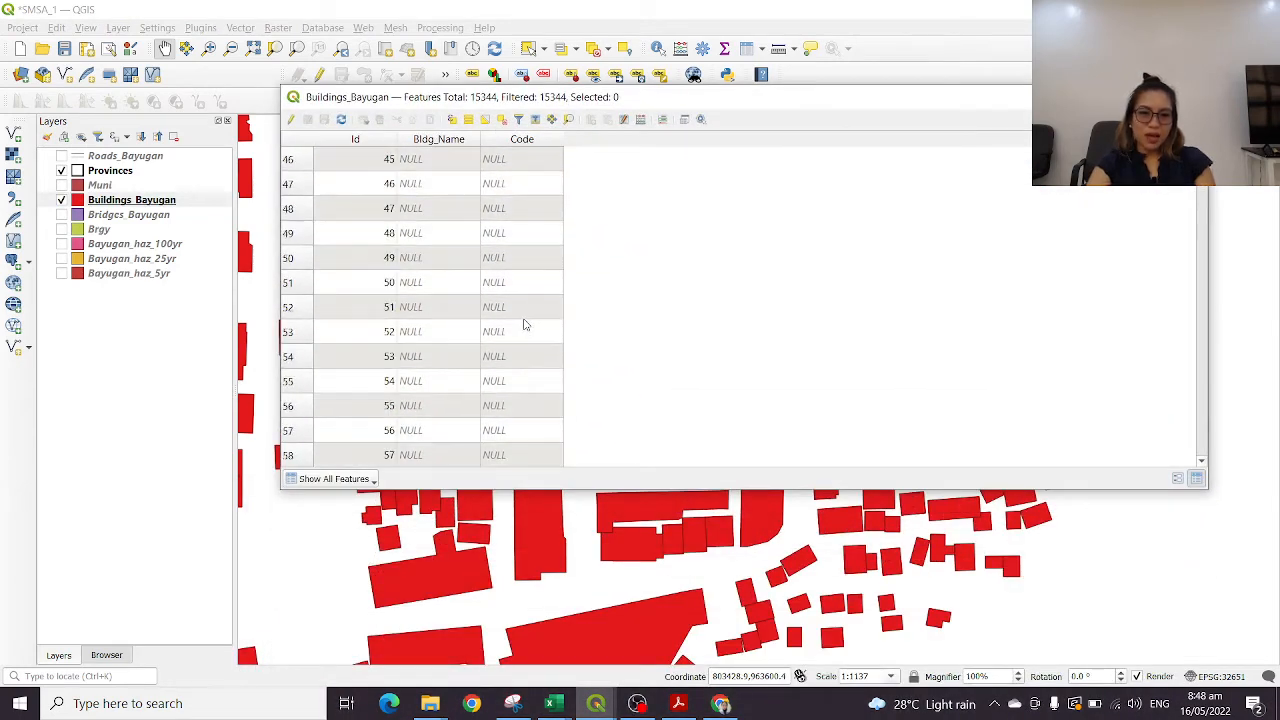
scroll(520, 280, up, 15)
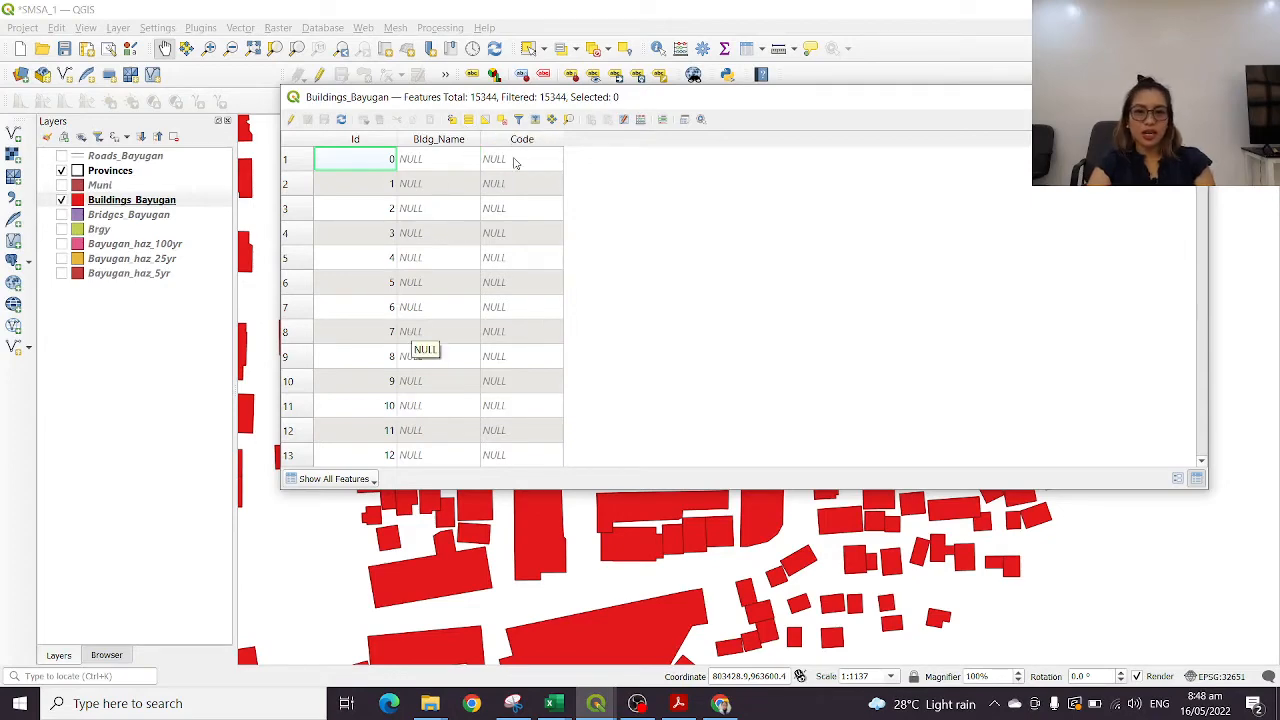
click(1191, 97)
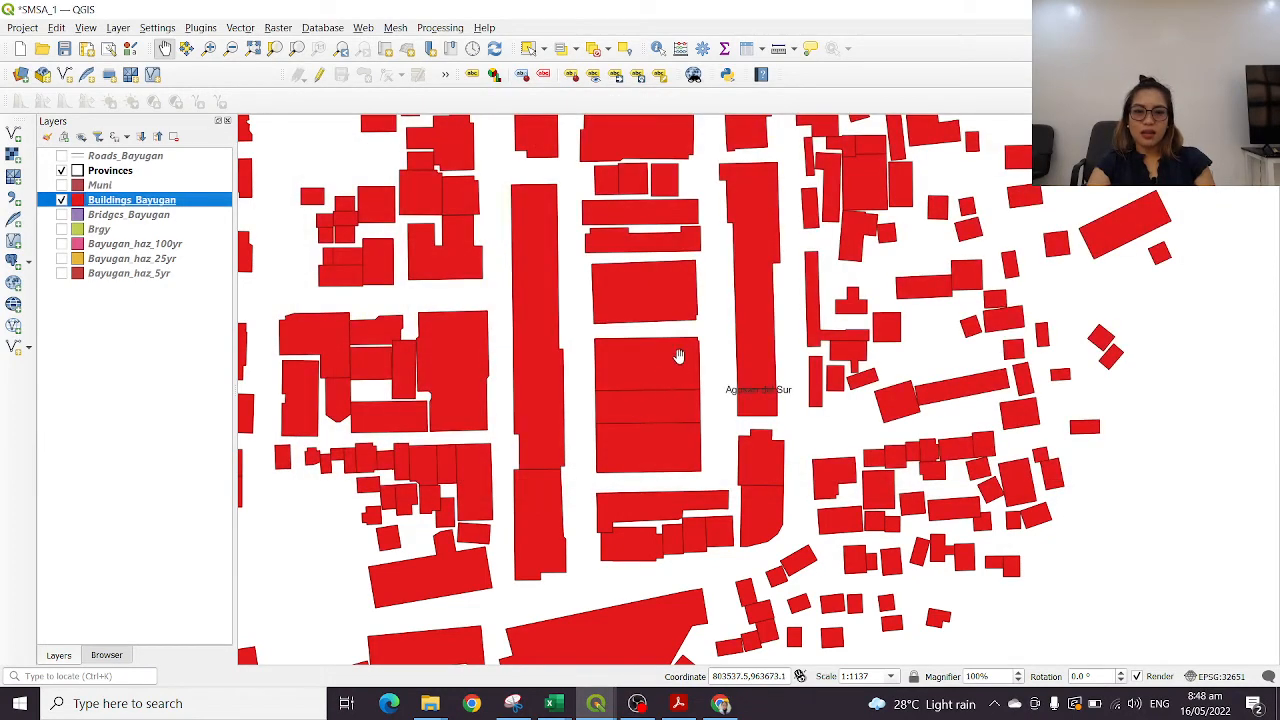
Examine the Buildings_Bayugan footprints around the town centre and across the layer's wider extent at different scales
drag(622, 369, 885, 492)
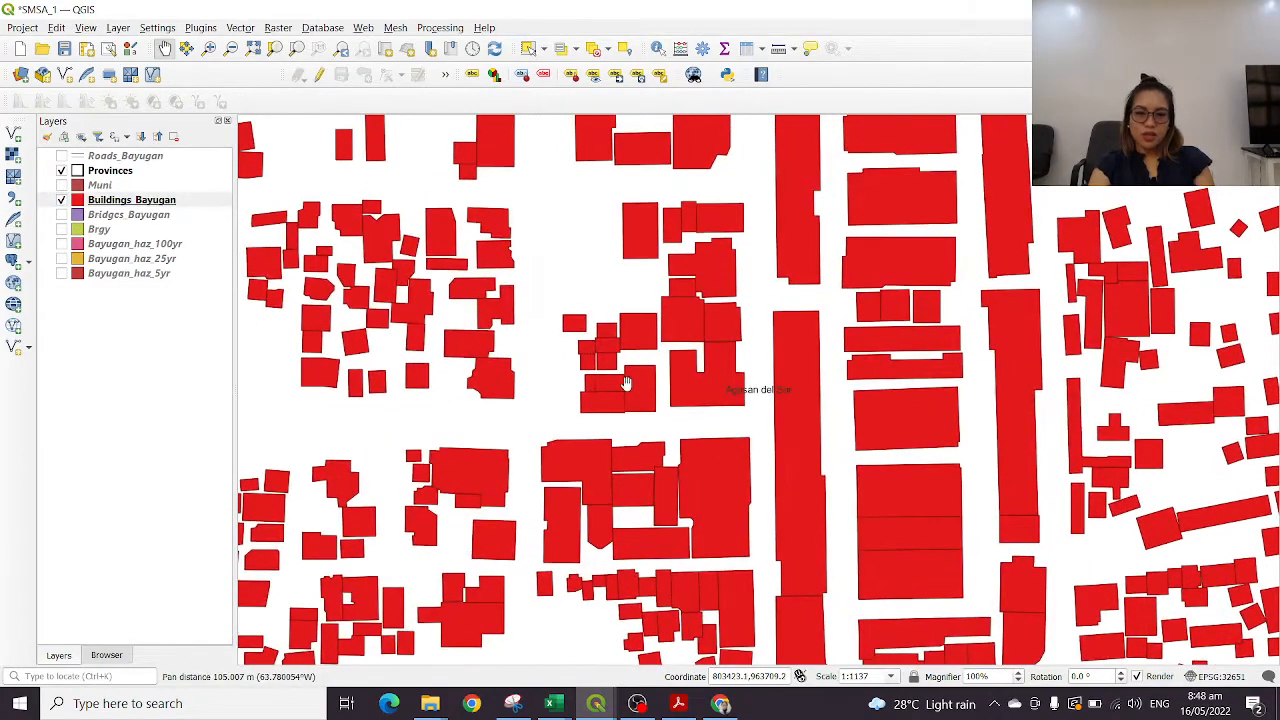
drag(520, 376, 850, 400)
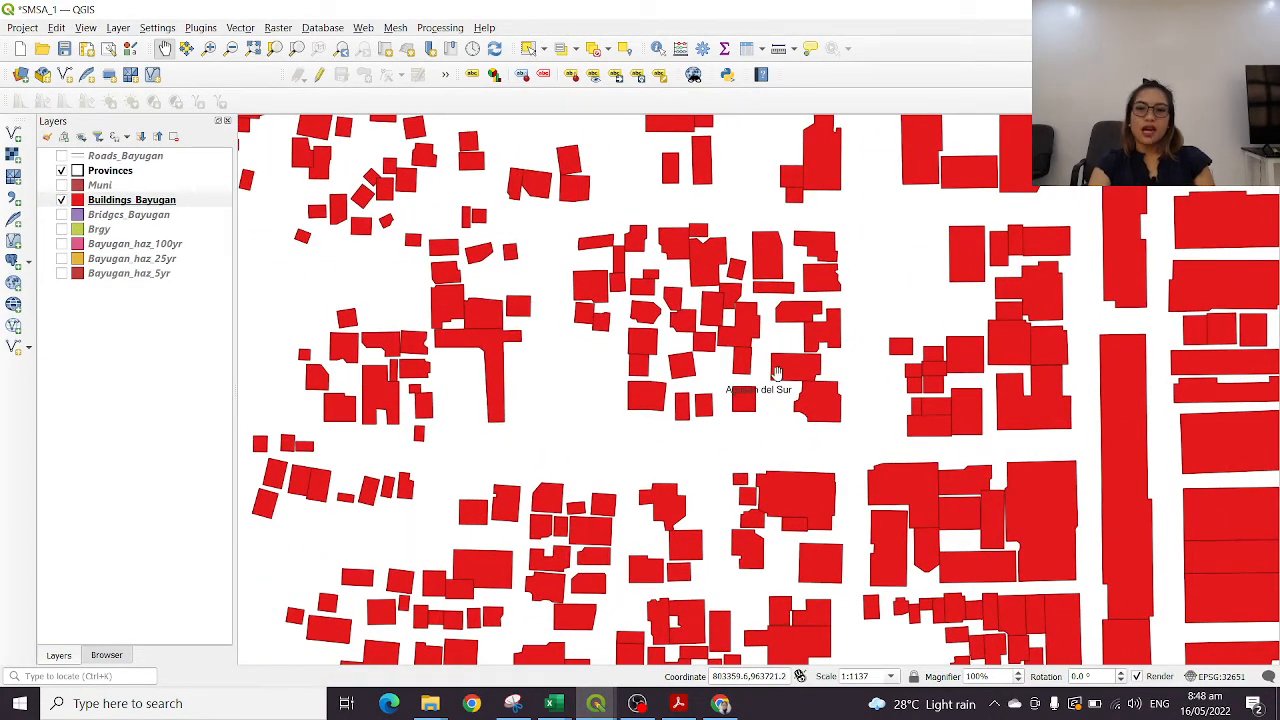
drag(1005, 362, 473, 336)
drag(897, 420, 562, 396)
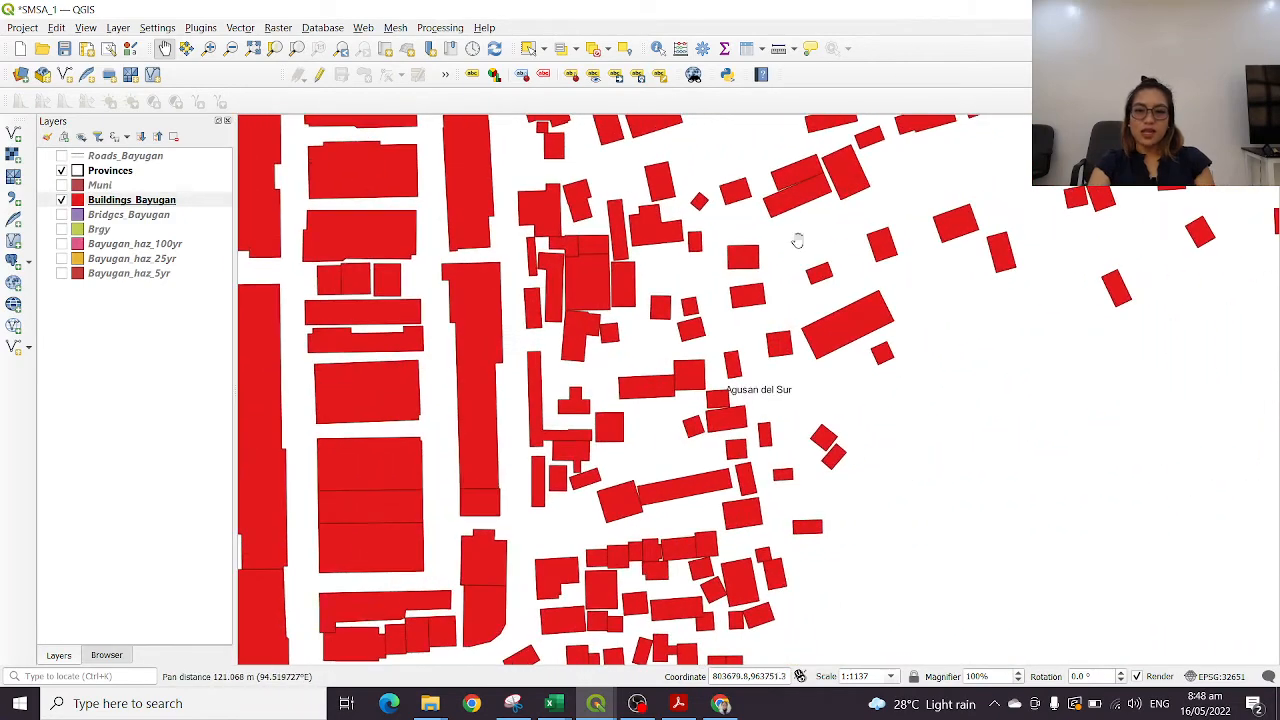
right_click(150, 203)
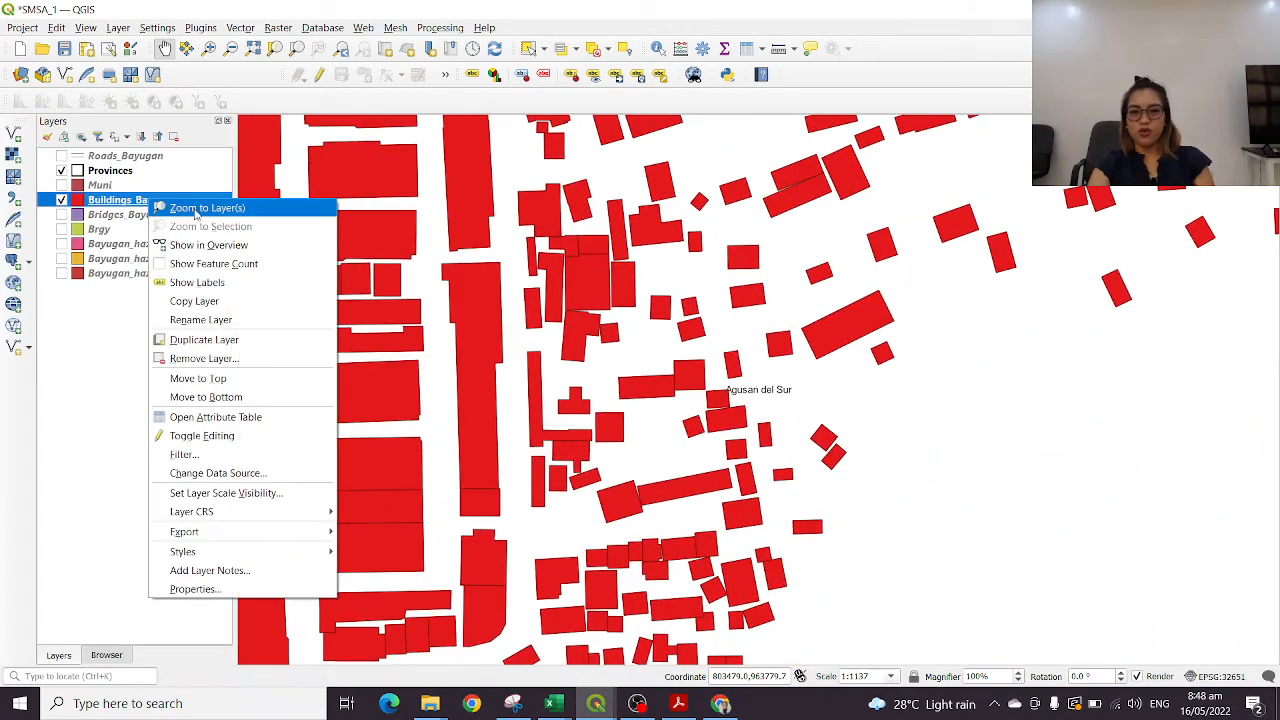
drag(752, 277, 971, 297)
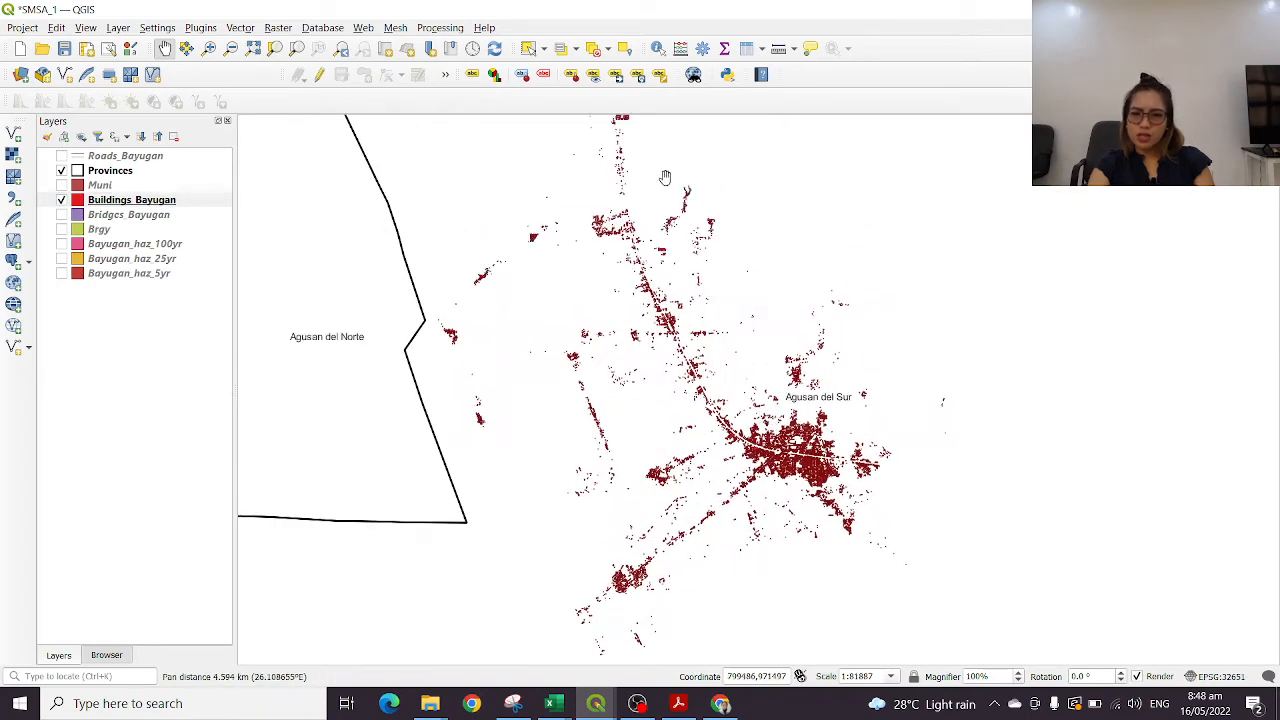
drag(702, 290, 752, 488)
scroll(757, 492, up, 4)
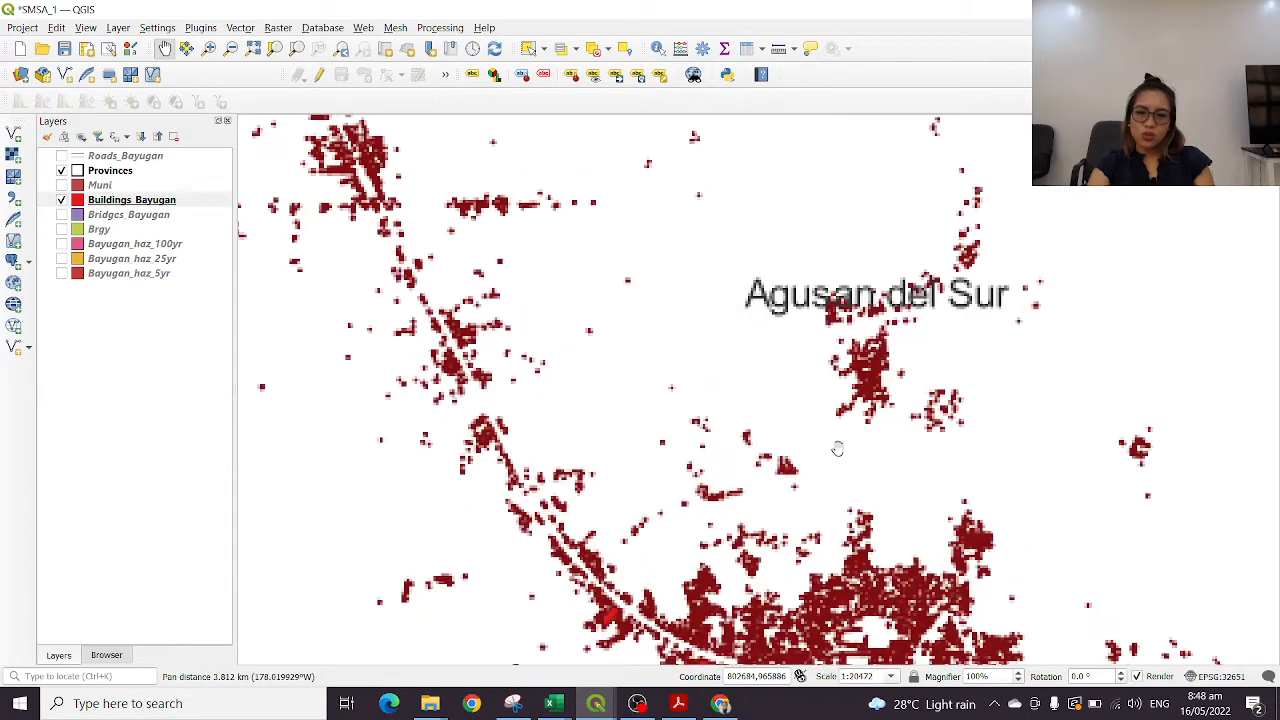
drag(790, 485, 581, 249)
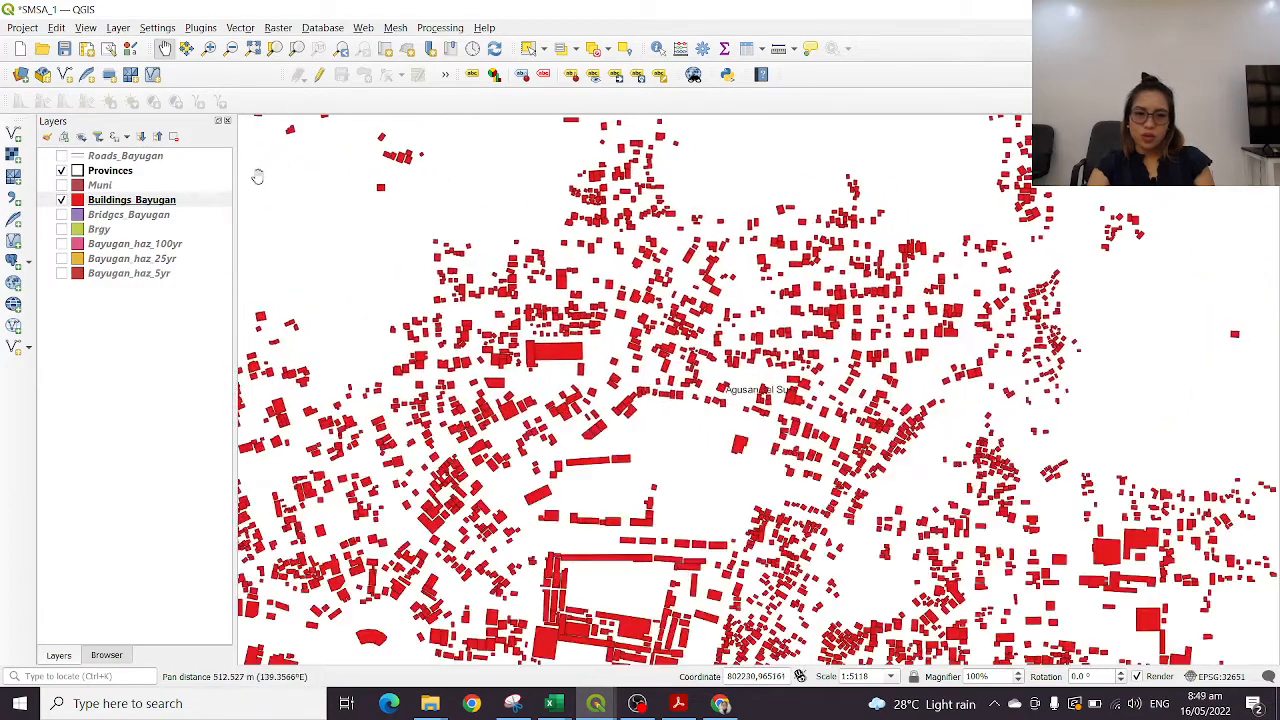
Open the Buildings_Bayugan attribute table, go to its last records and sort the table by Bldg_Name in ascending order
right_click(140, 198)
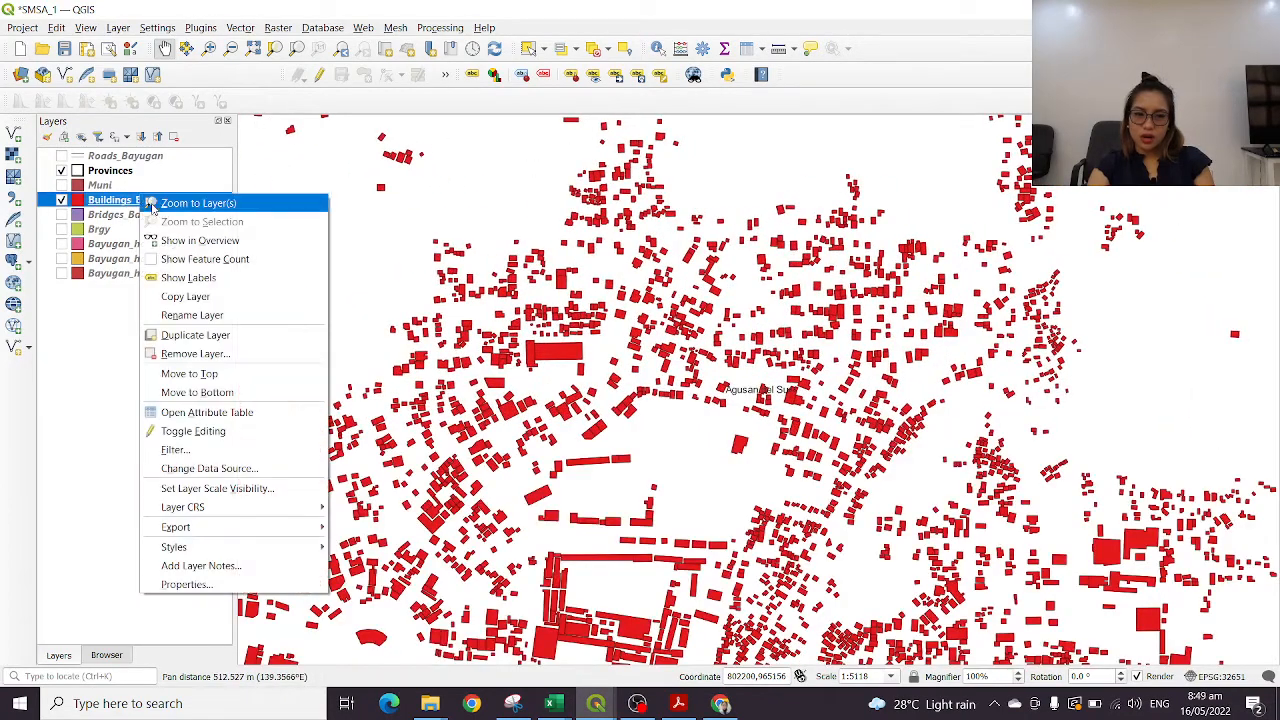
click(218, 412)
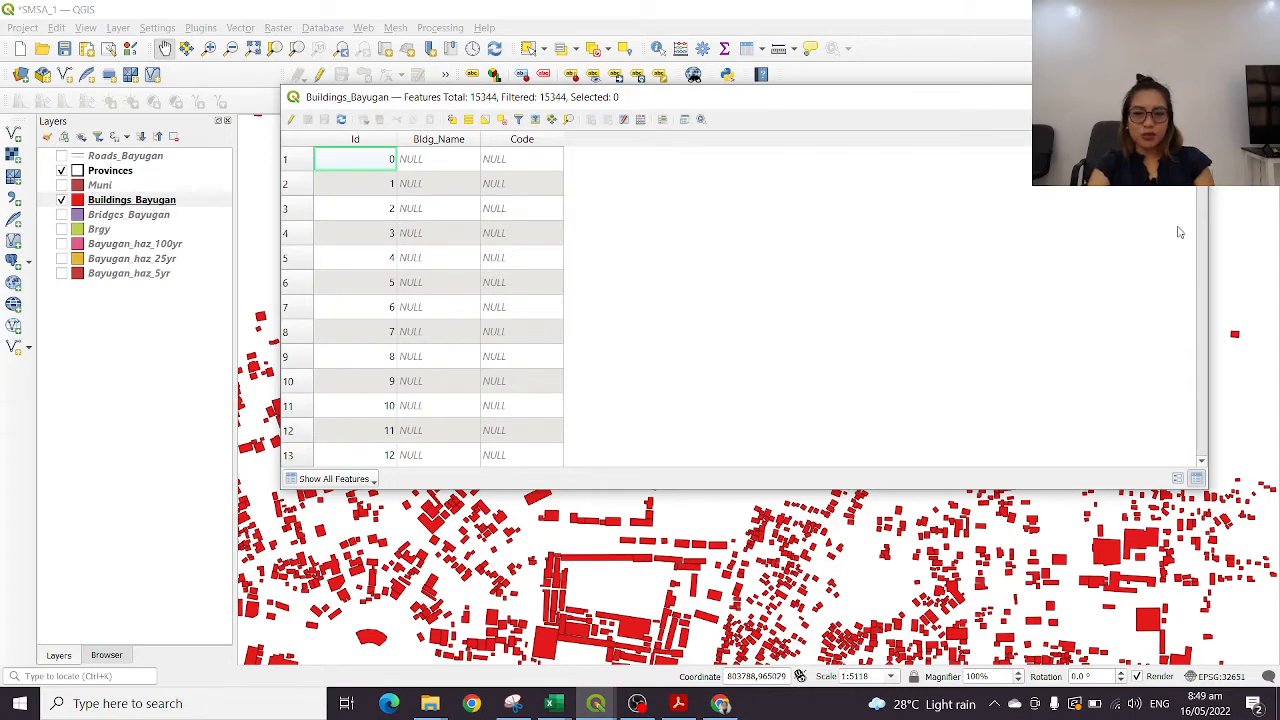
drag(1200, 148, 1200, 455)
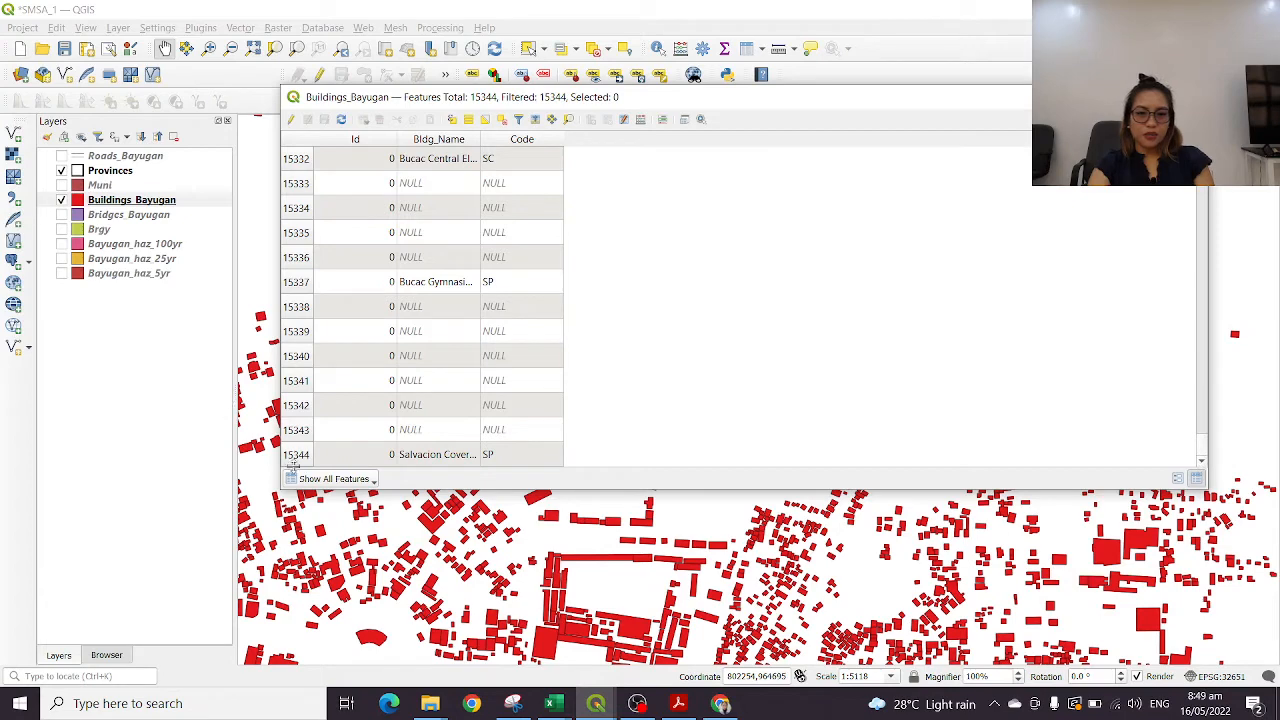
click(449, 140)
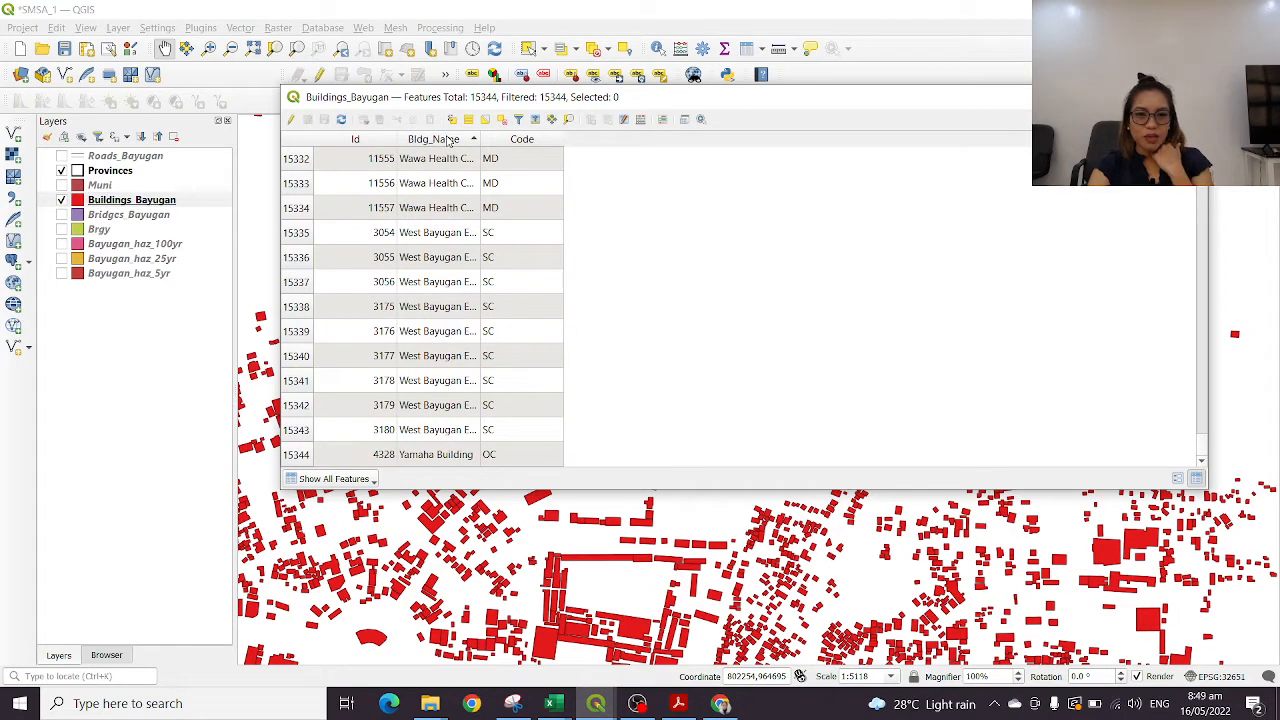
Select the Victory Commercial record in the Buildings_Bayugan table and widen the Bldg_Name column to fit the full building names
scroll(424, 204, up, 6)
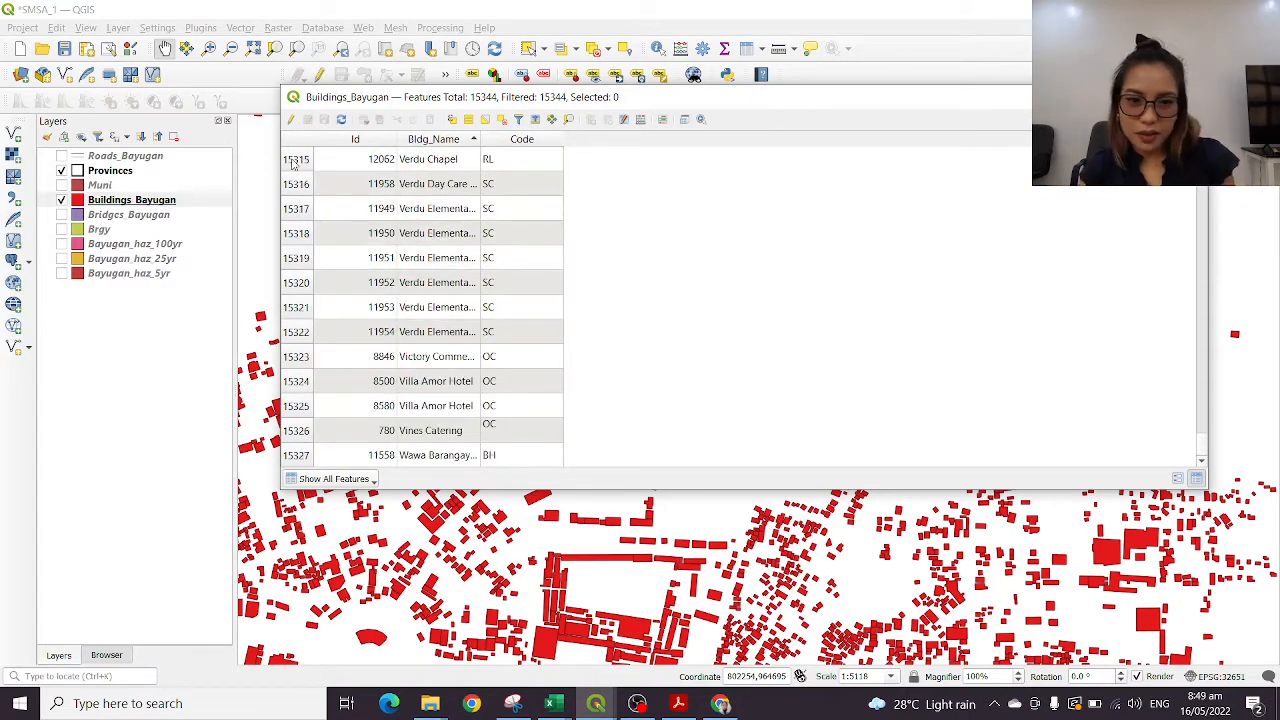
click(295, 160)
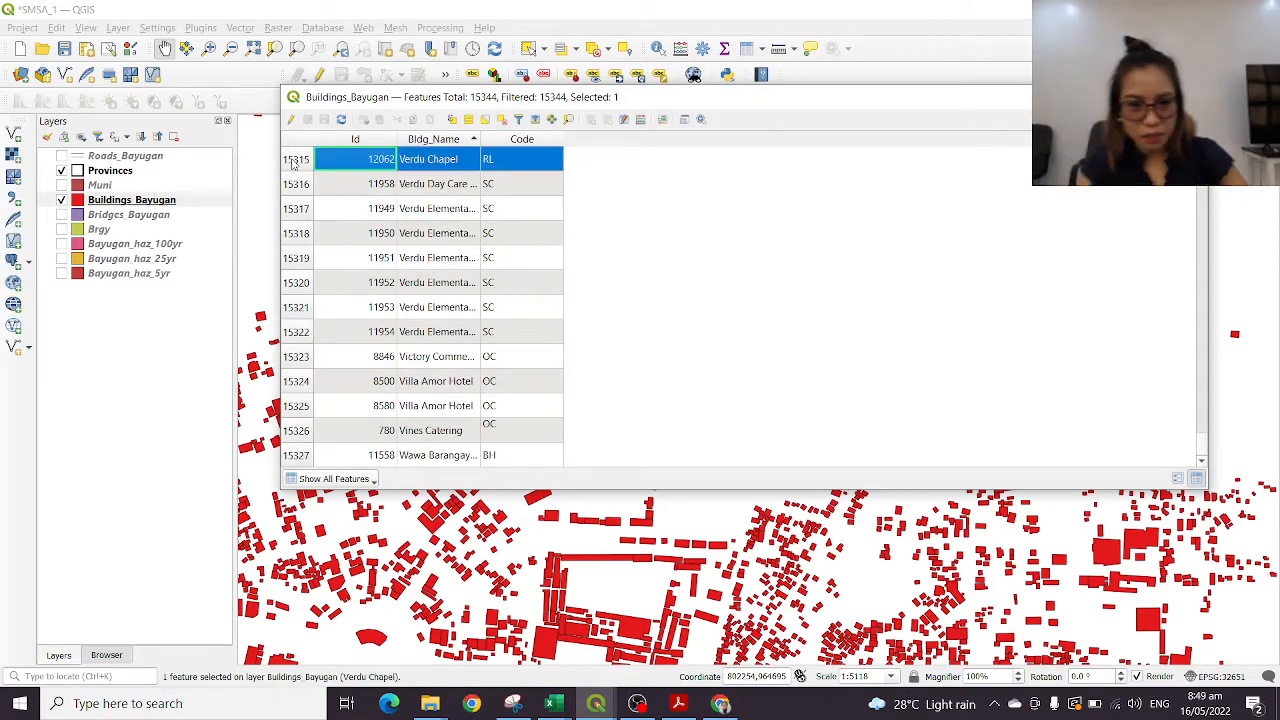
click(297, 357)
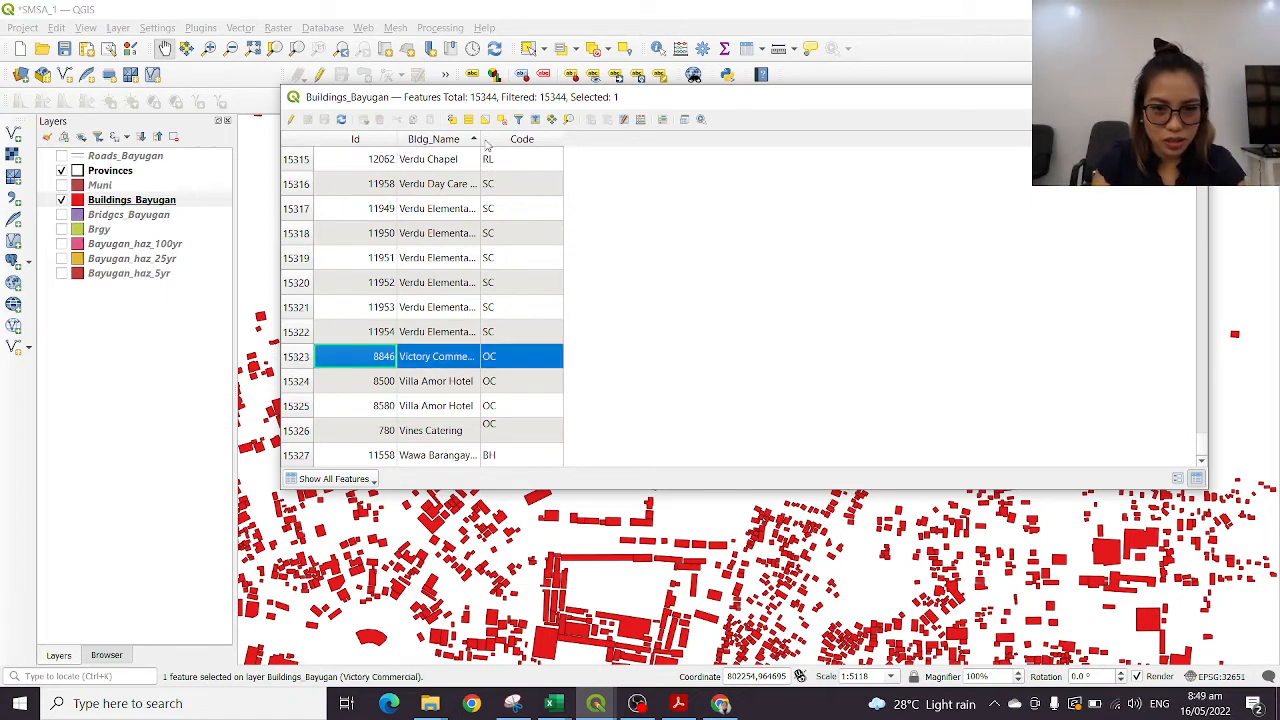
drag(481, 139, 583, 140)
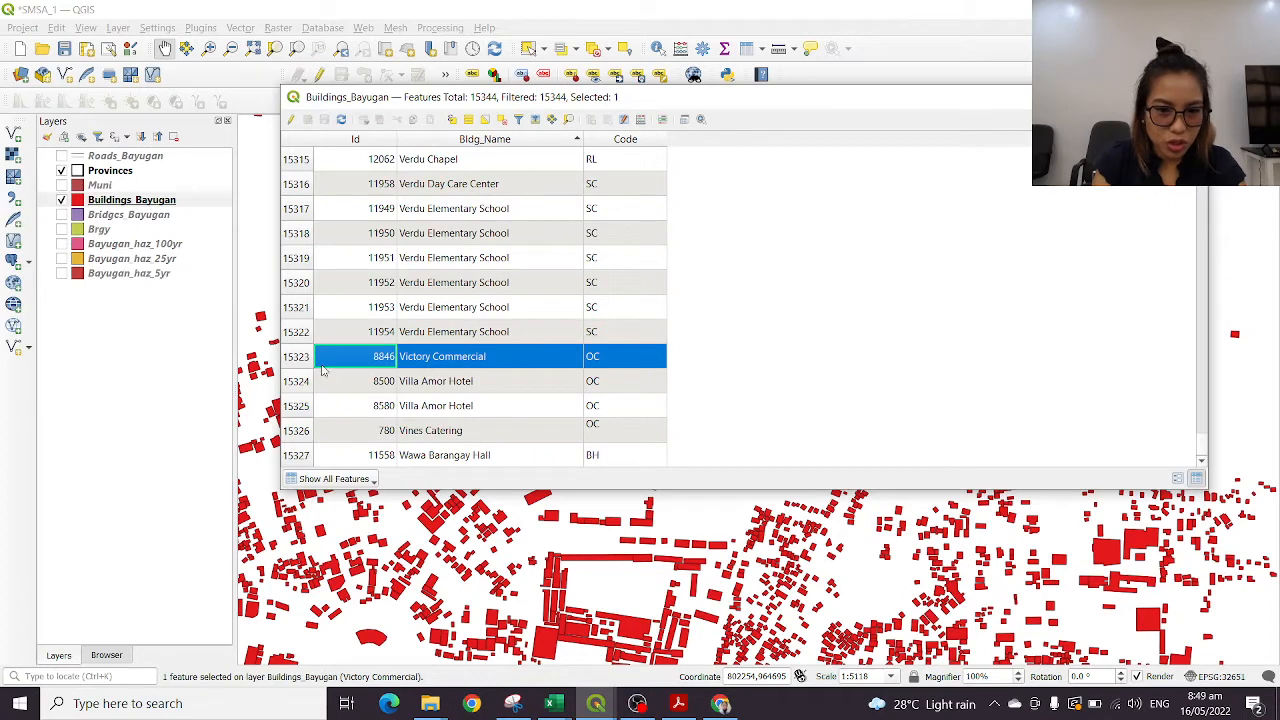
Zoom the map to the Villa Amor Hotel record with Id 8500, and to the Verdu Elementary School record with Id 11953
click(297, 388)
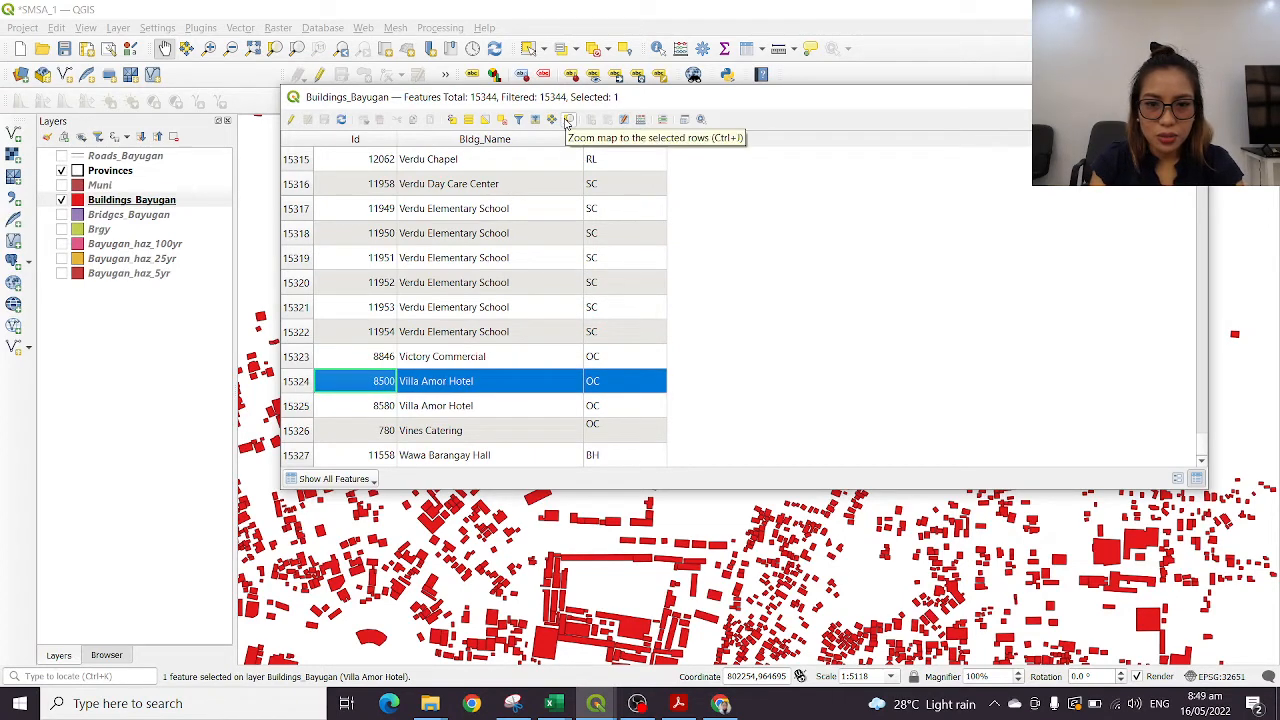
click(567, 120)
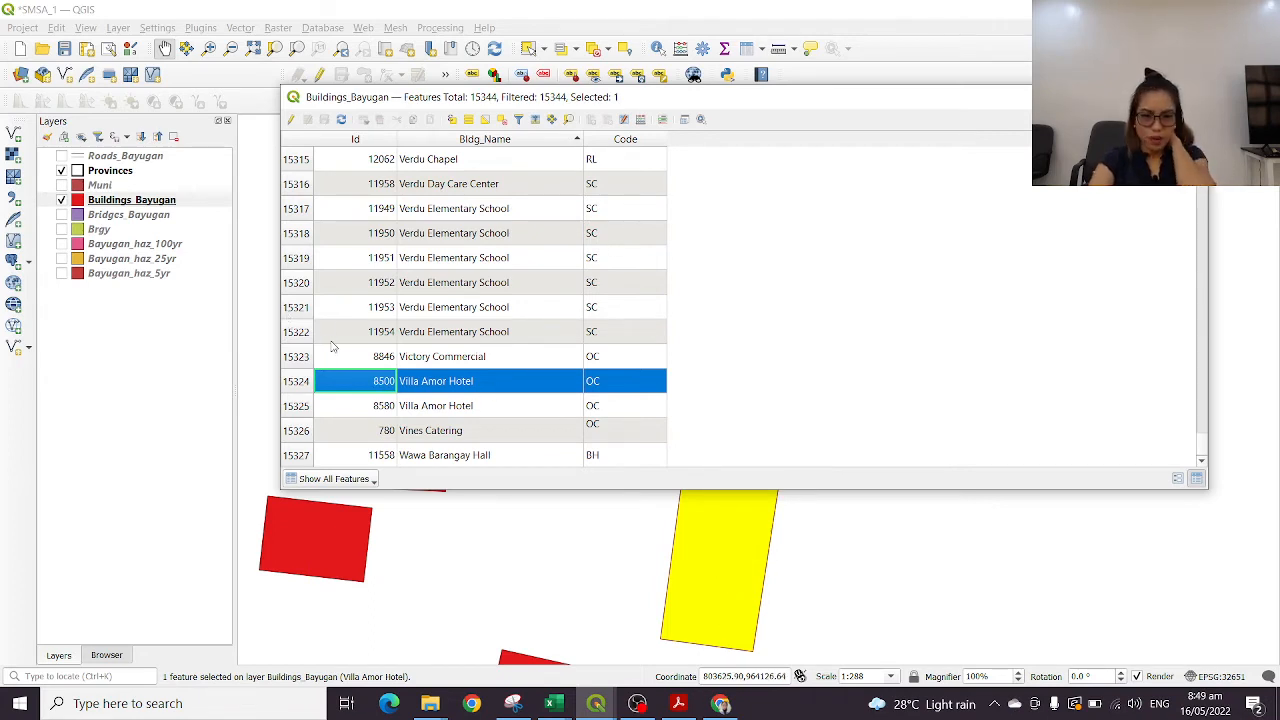
click(290, 313)
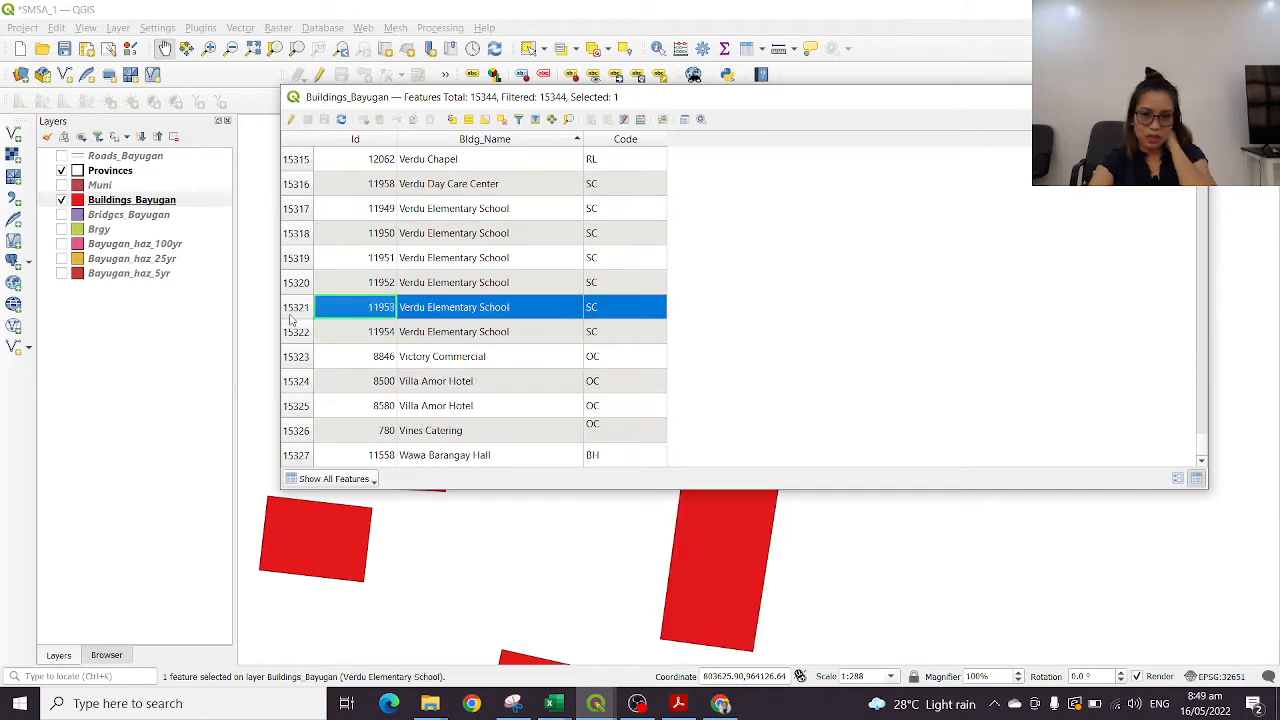
click(568, 120)
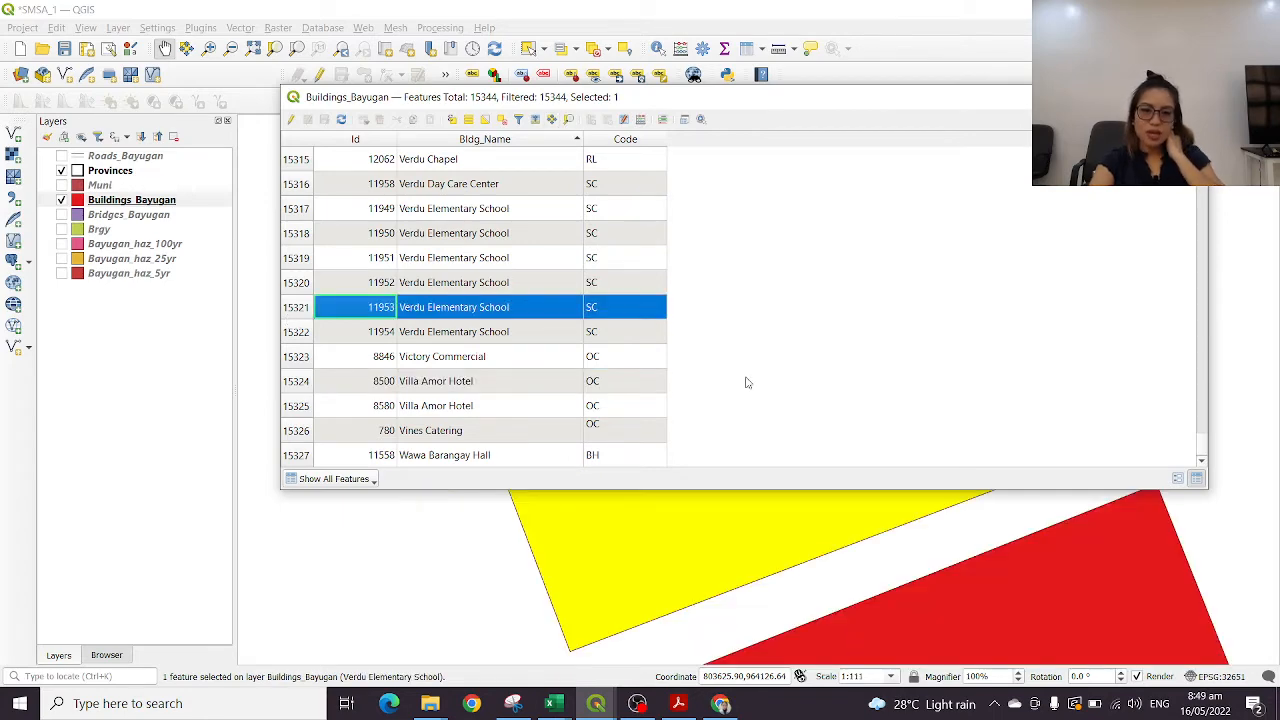
Close the Buildings_Bayugan attribute table and examine the surroundings of the selected Verdu Elementary School building at wider scales
click(1113, 97)
scroll(896, 383, down, 3)
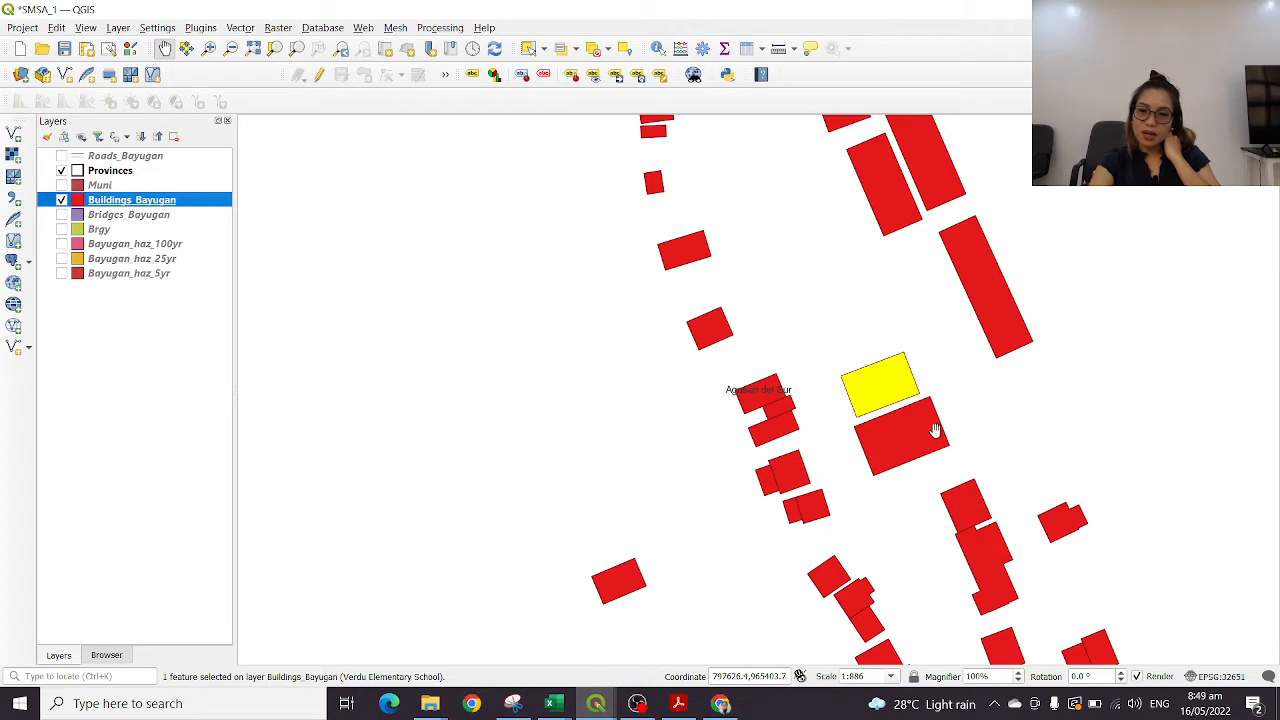
scroll(934, 429, down, 2)
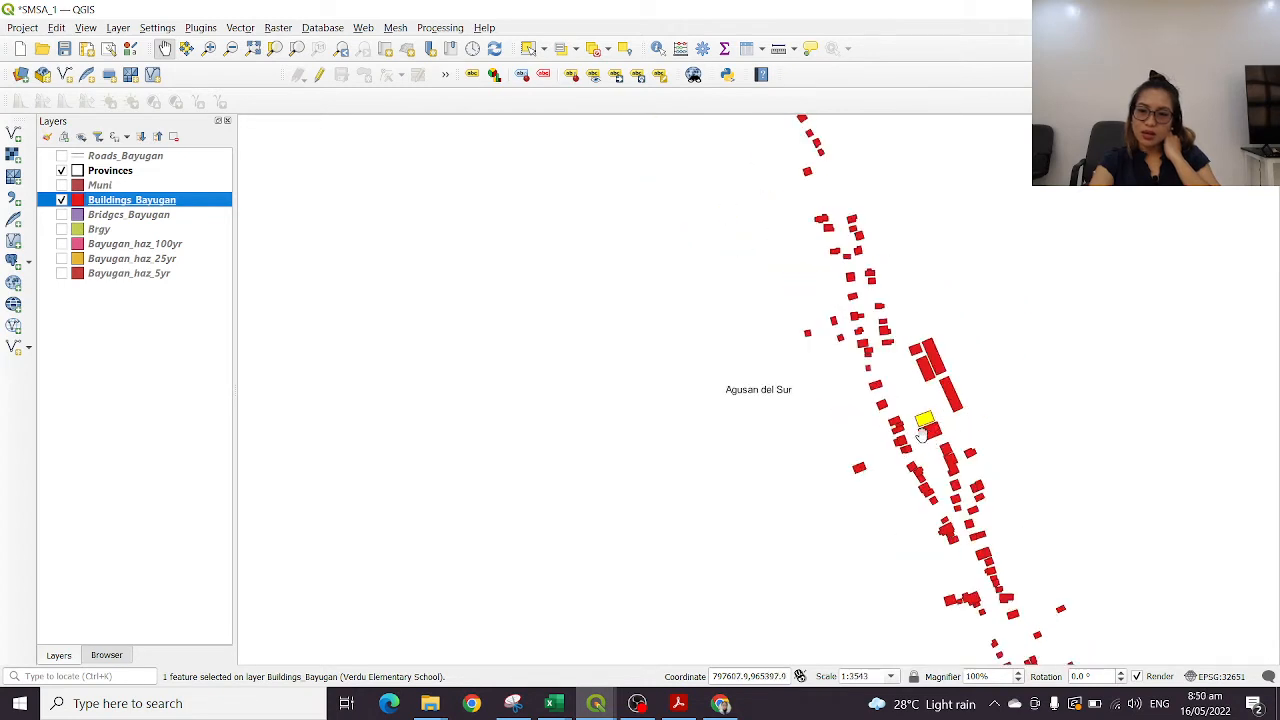
drag(941, 407, 569, 290)
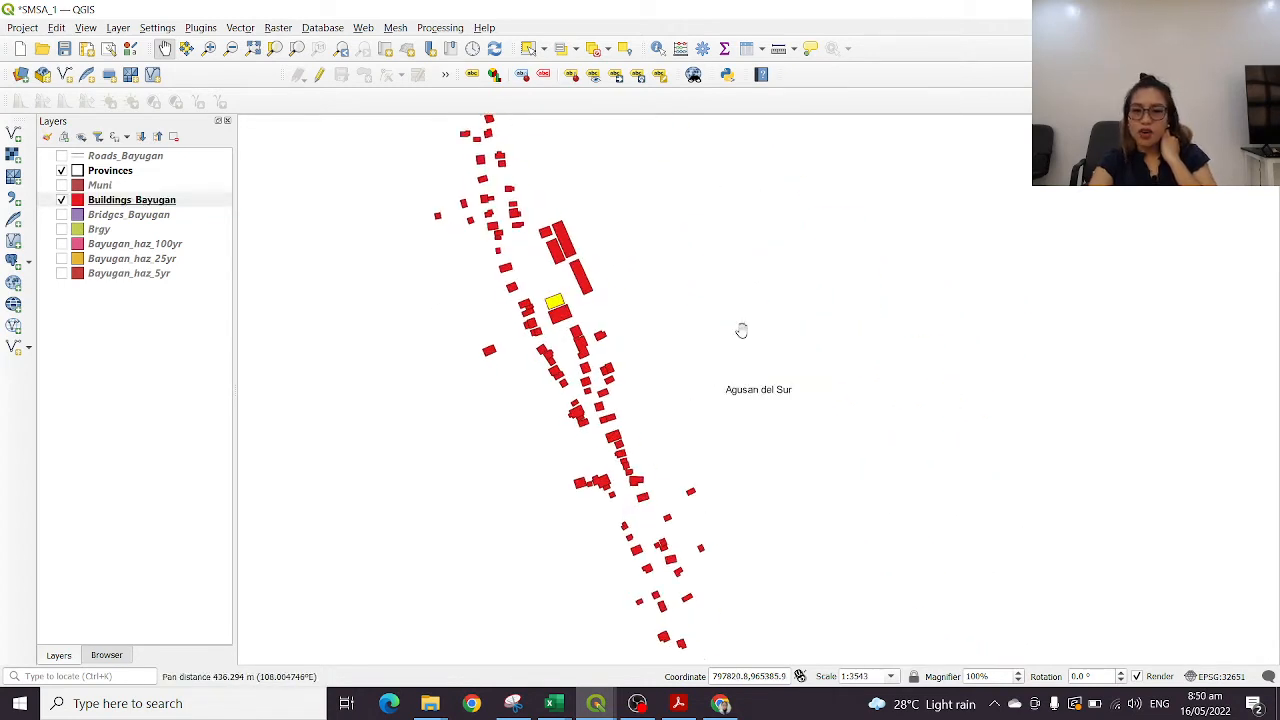
scroll(742, 334, down, 2)
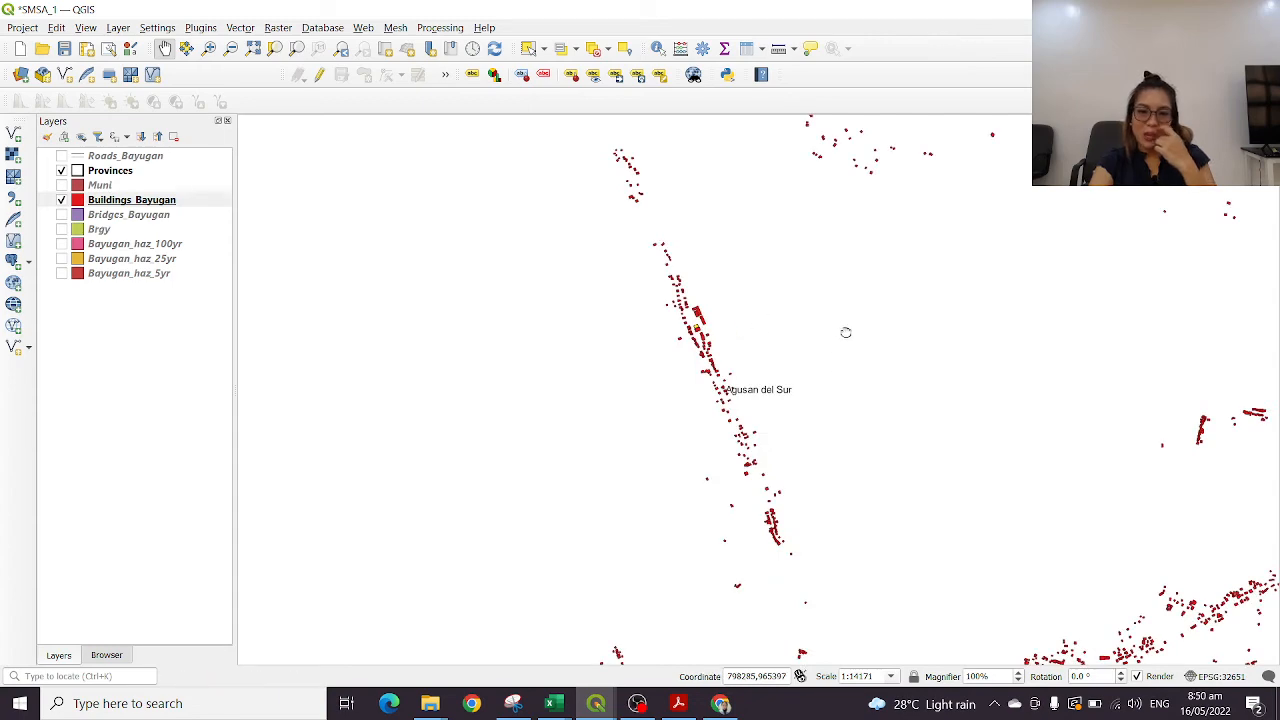
drag(846, 331, 749, 400)
scroll(801, 397, down, 1)
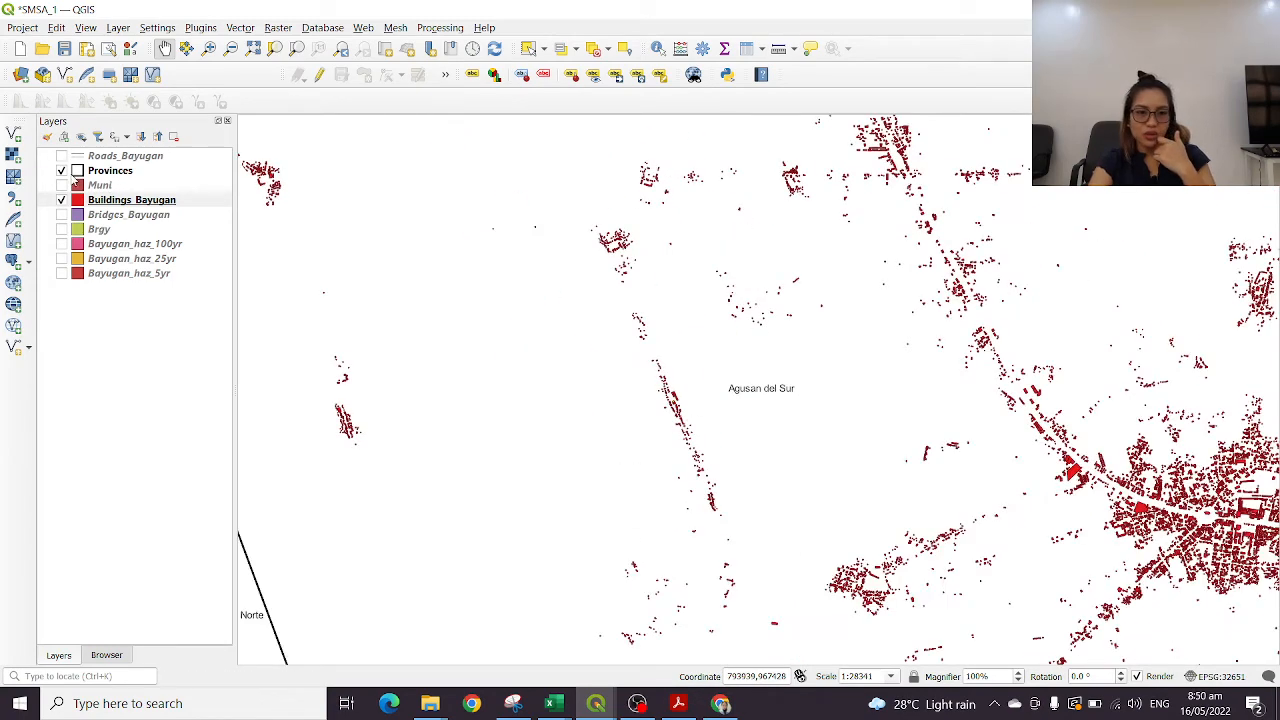
Turn on the Roads_Bayugan layer and inspect the road running beside the selected school building
click(61, 156)
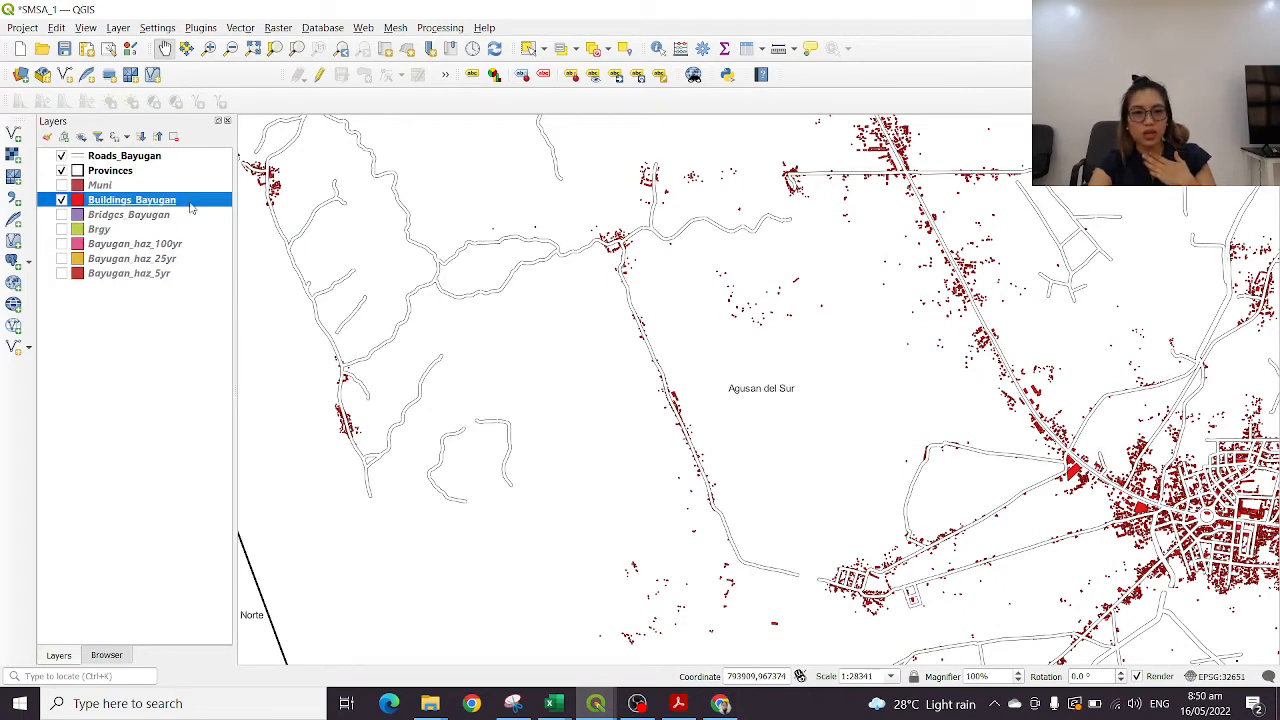
click(157, 160)
scroll(648, 381, up, 2)
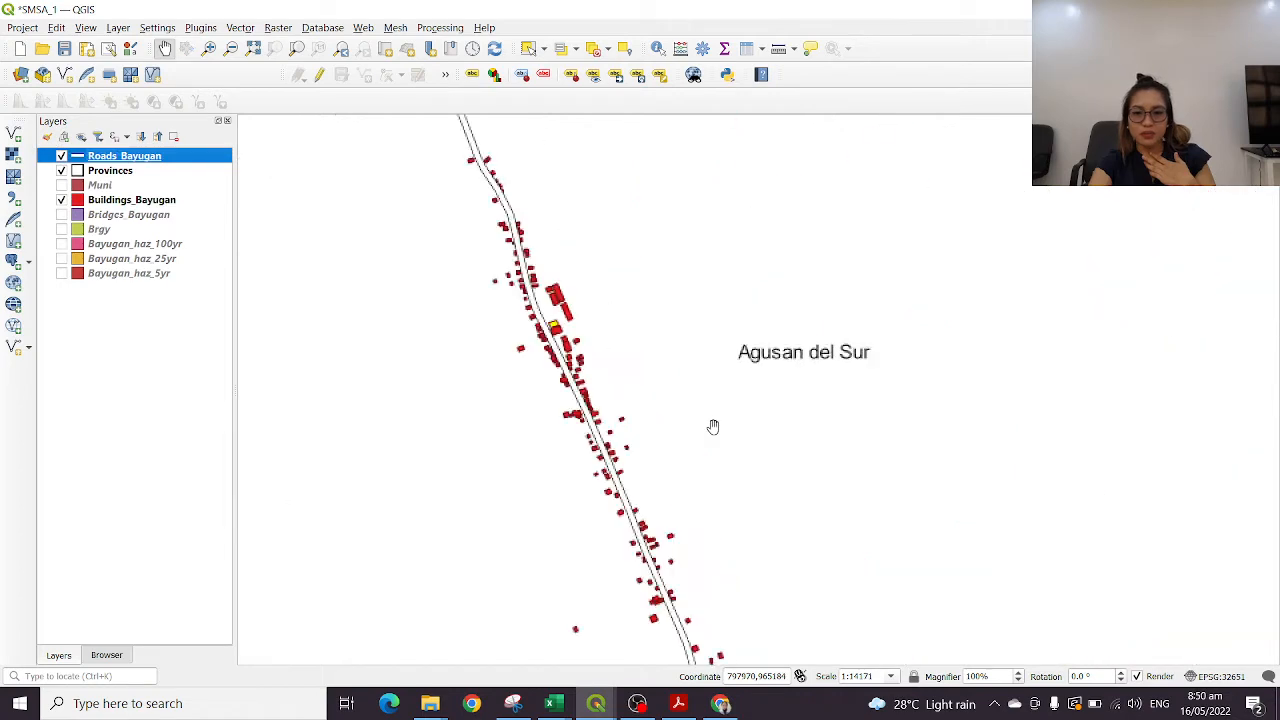
drag(695, 426, 607, 313)
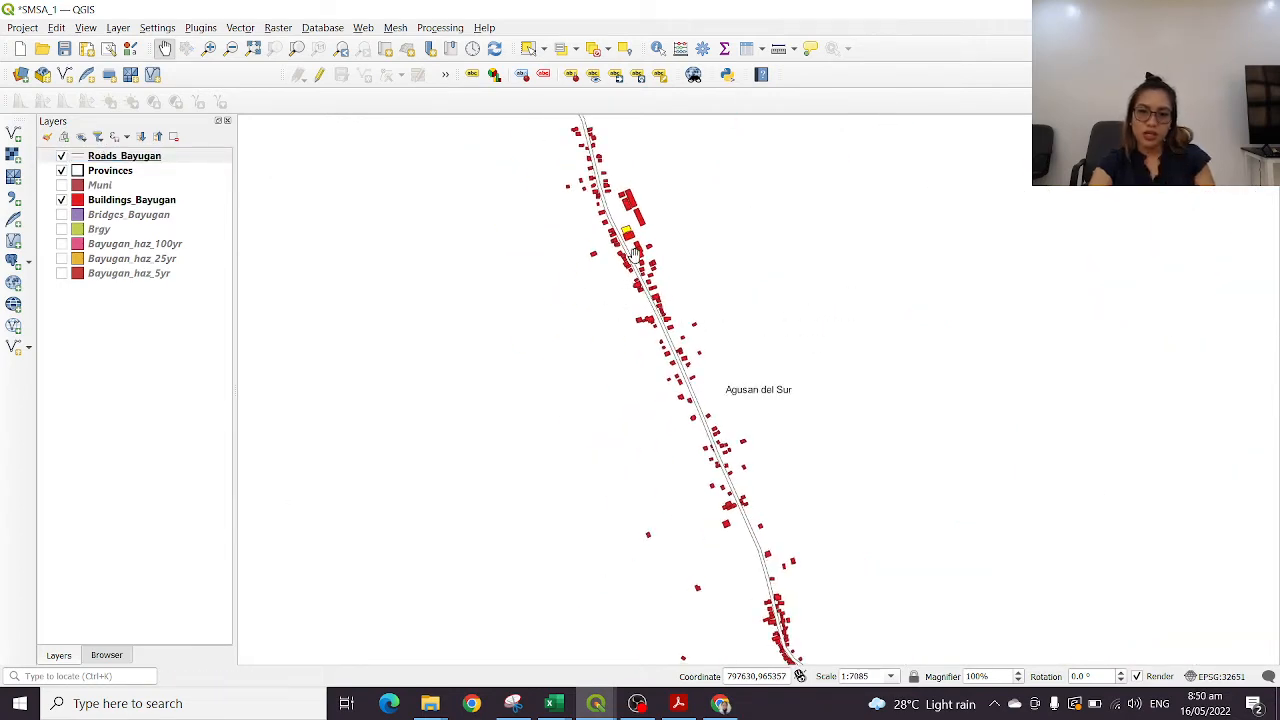
scroll(628, 232, up, 3)
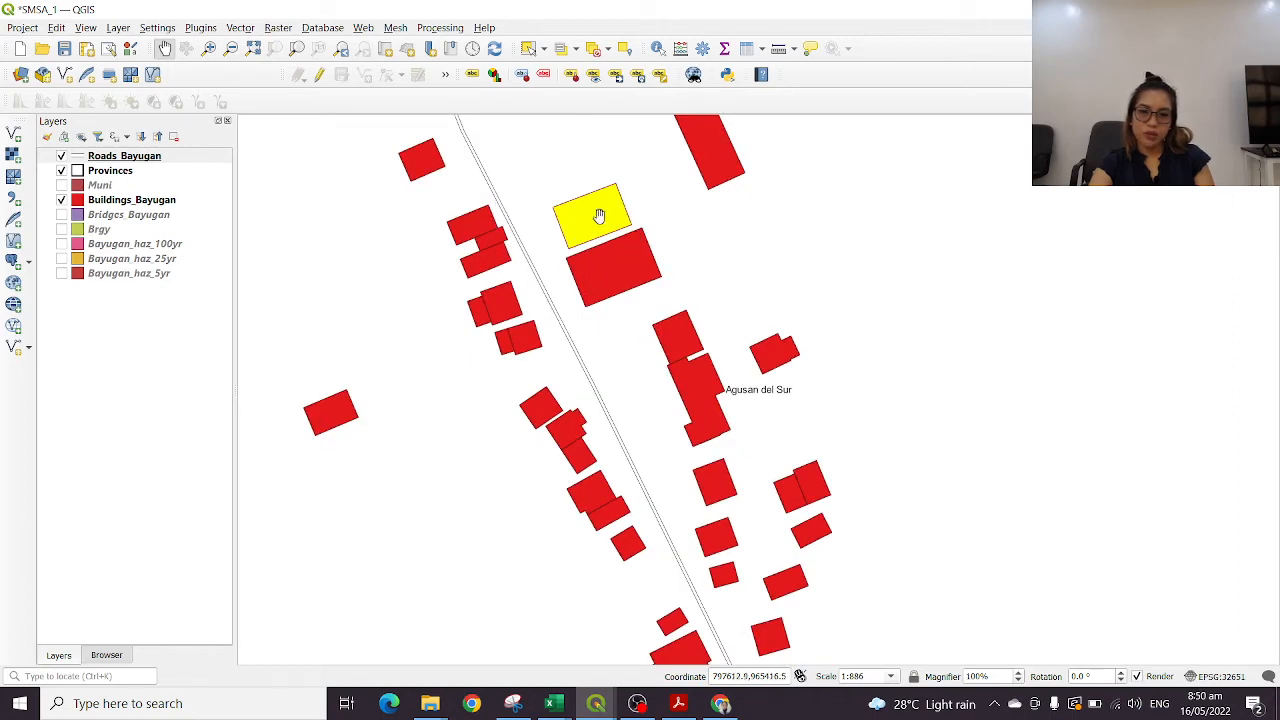
Examine how the roads and building footprints spread across Bayugan, from the town centre out to the province boundaries
scroll(777, 343, down, 6)
drag(961, 387, 665, 361)
scroll(890, 345, down, 1)
drag(997, 343, 850, 345)
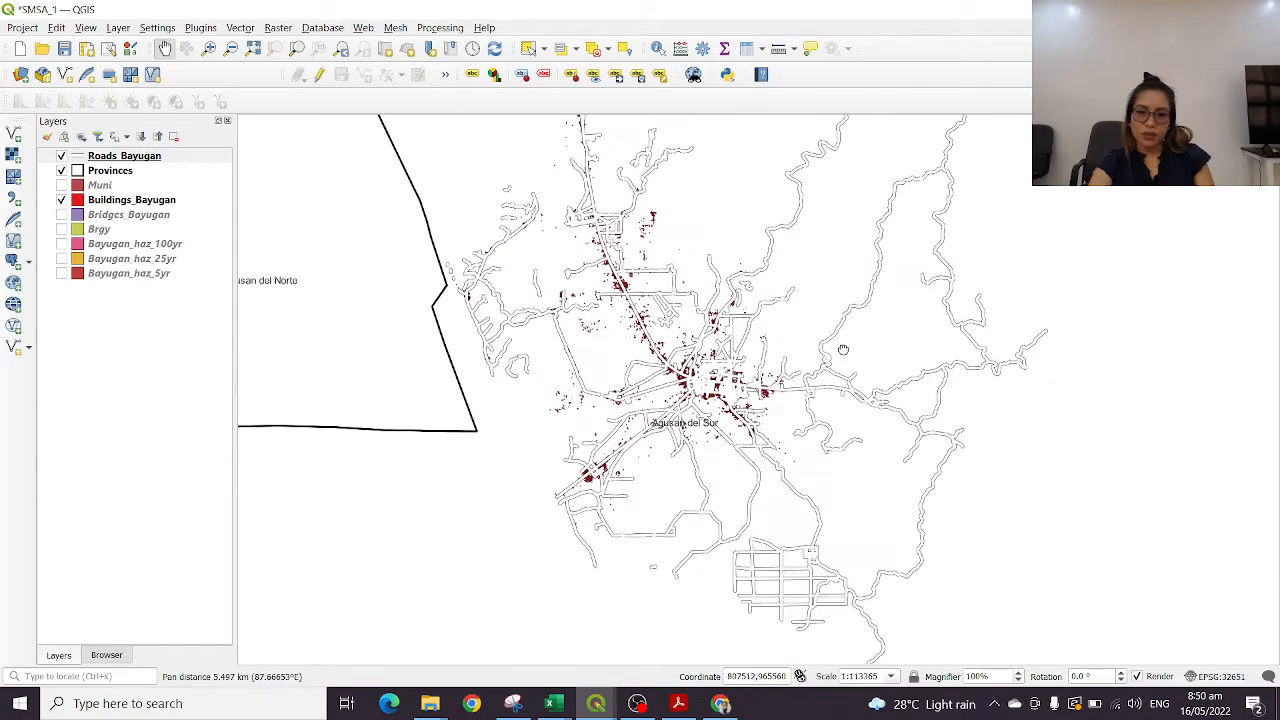
scroll(775, 412, up, 2)
drag(580, 371, 900, 340)
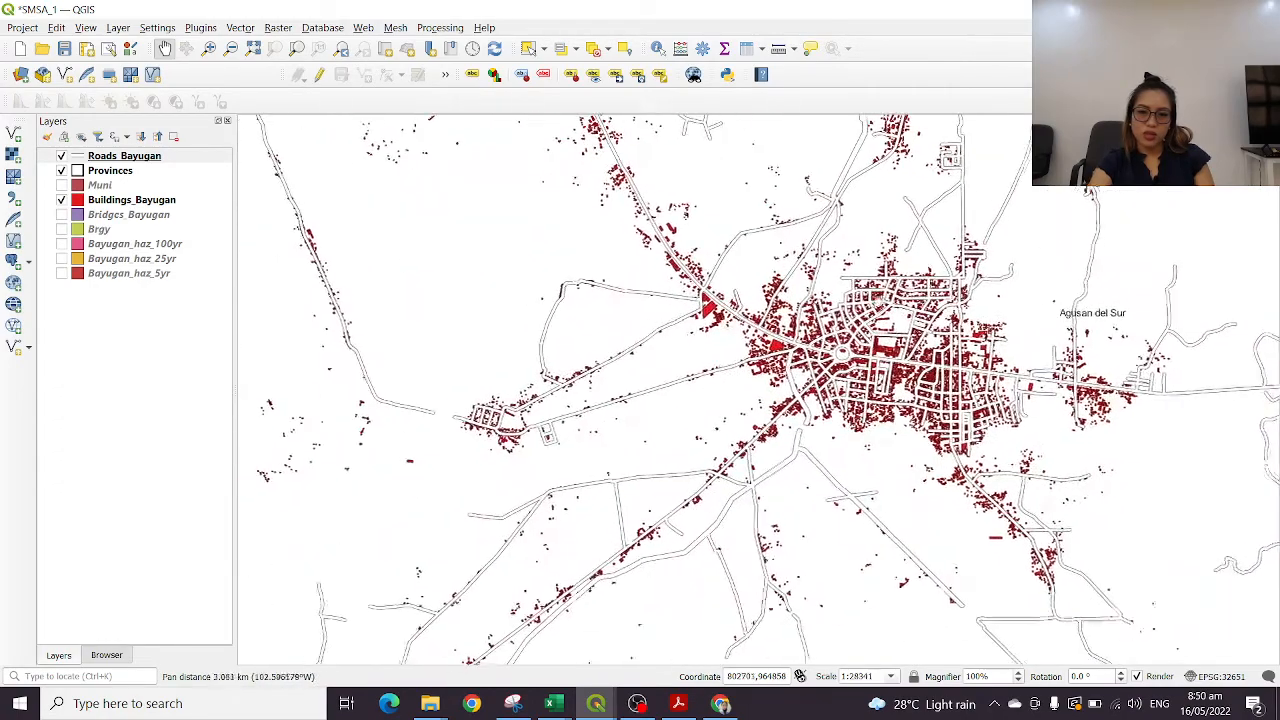
scroll(972, 316, down, 3)
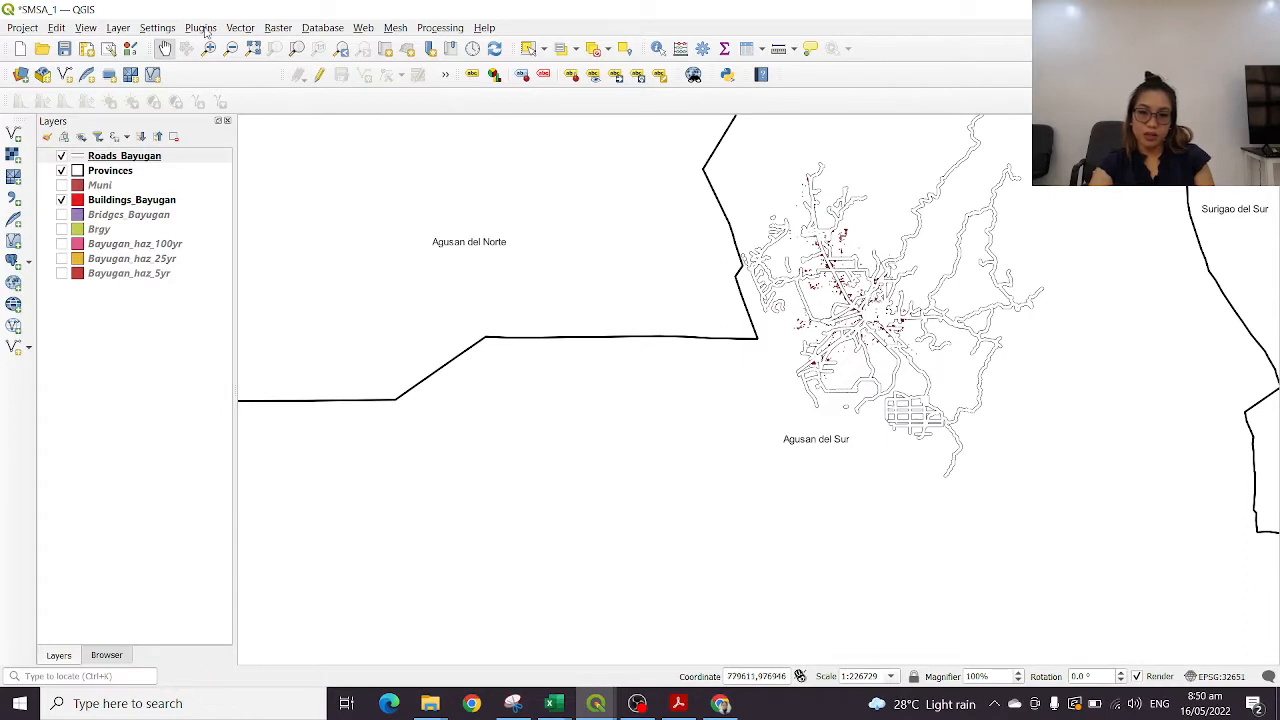
Move the Roads_Bayugan layer below Buildings_Bayugan in the layer order so the footprints draw over the roads
click(126, 160)
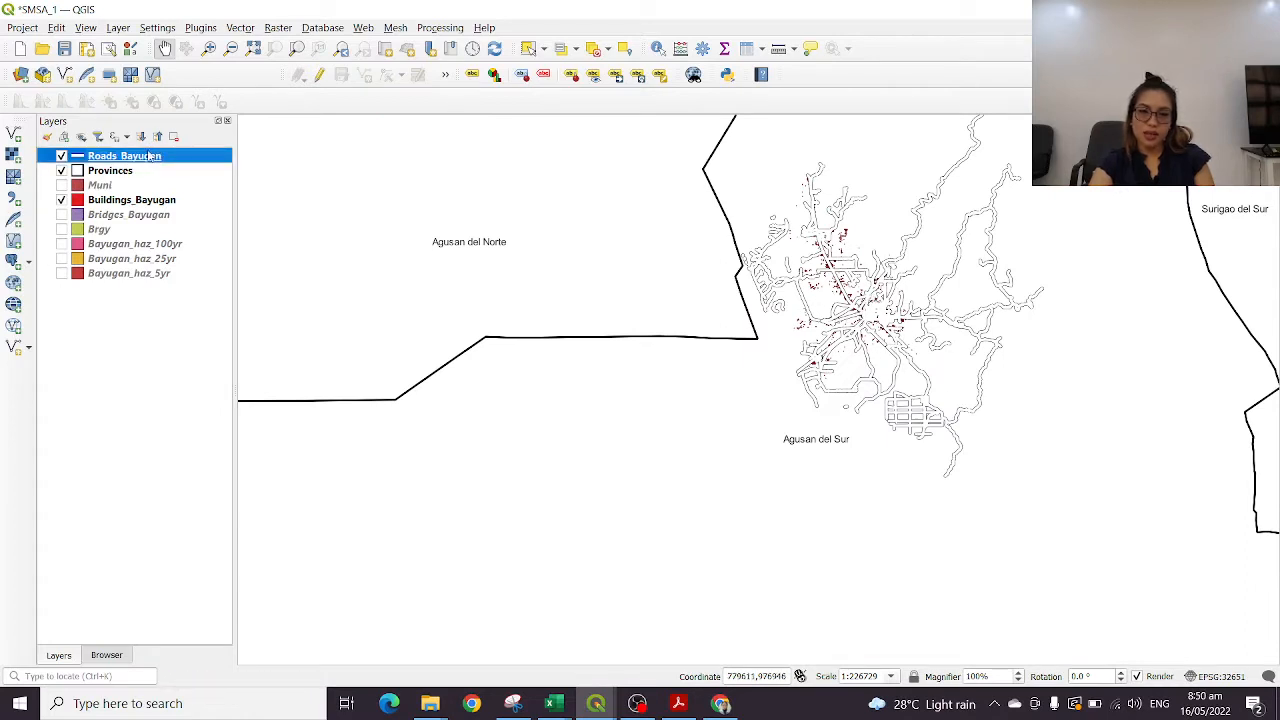
click(98, 203)
mouse_move(145, 205)
mouse_down()
mouse_move(143, 150)
mouse_move(135, 208)
mouse_up()
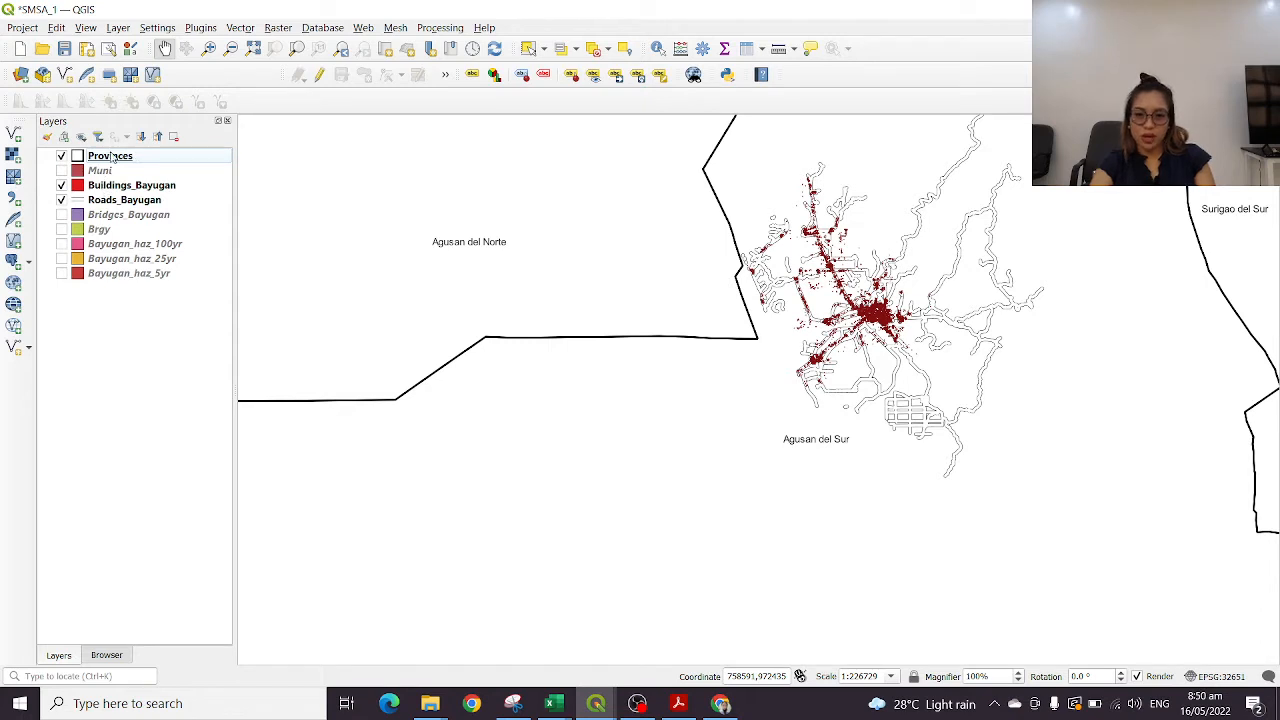
click(110, 160)
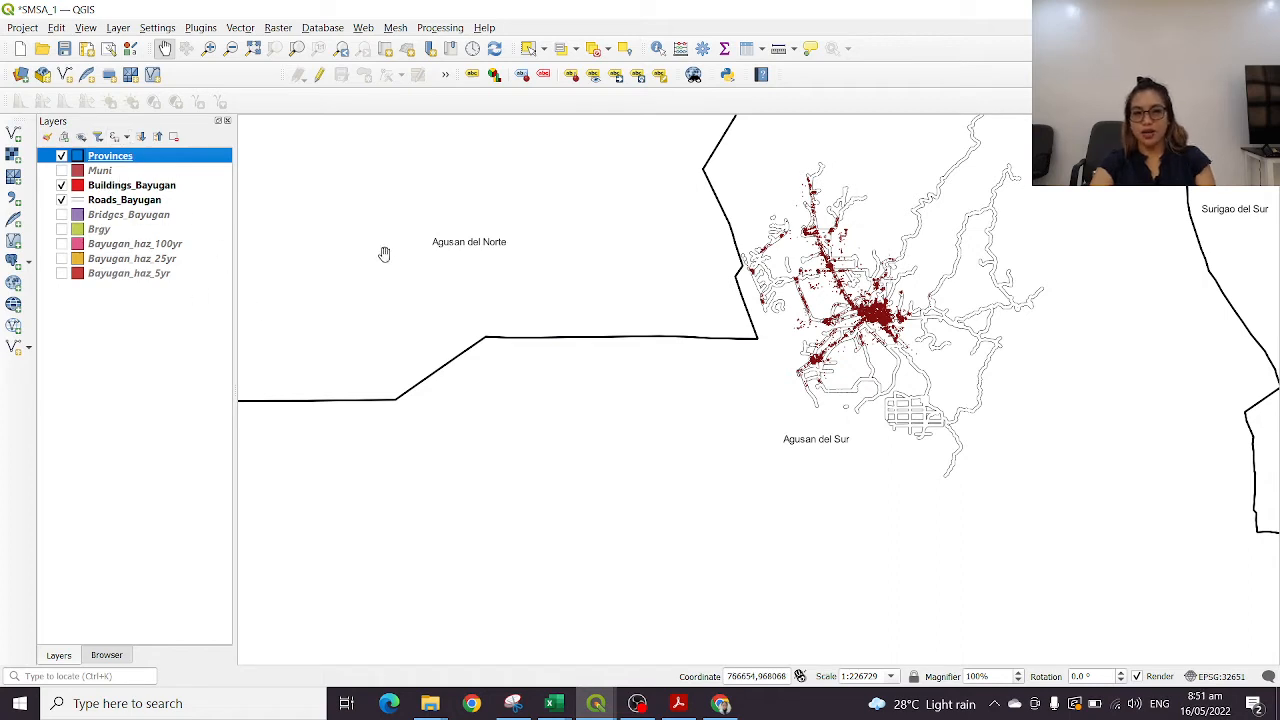
drag(865, 318, 787, 352)
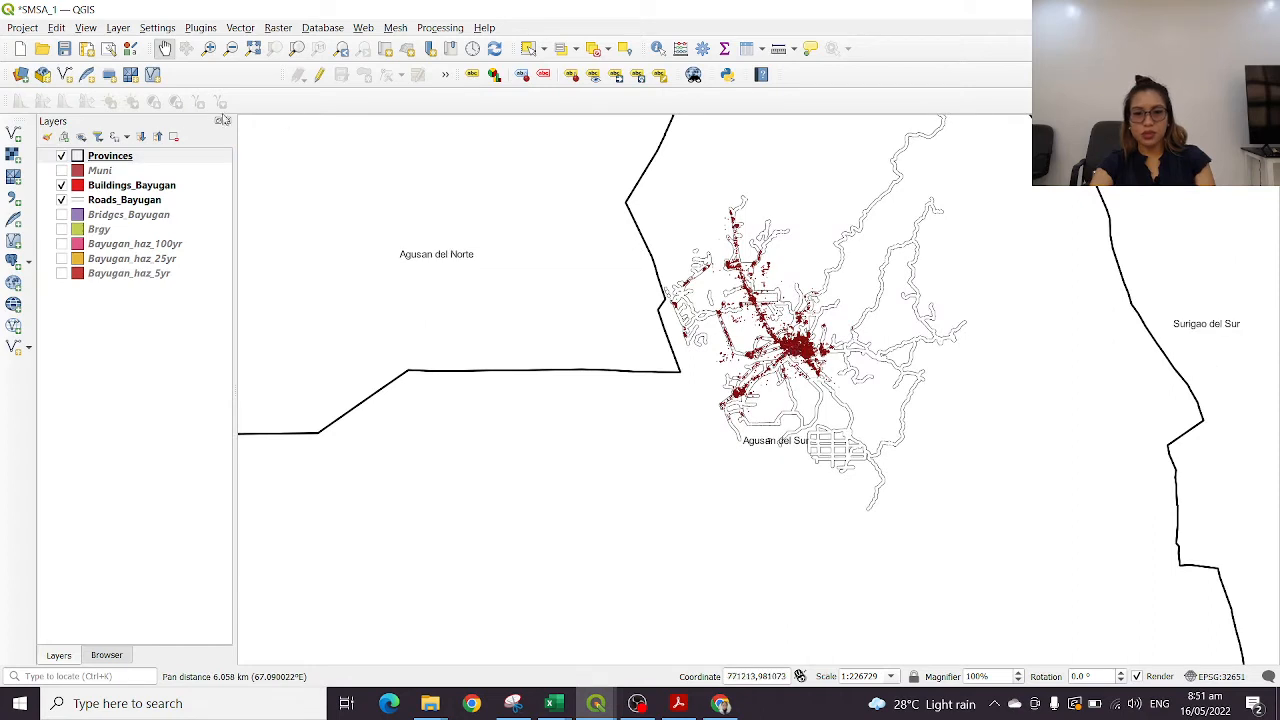
Compare the draw order by placing Roads_Bayugan above Buildings_Bayugan, and return it below the buildings
click(61, 186)
click(61, 187)
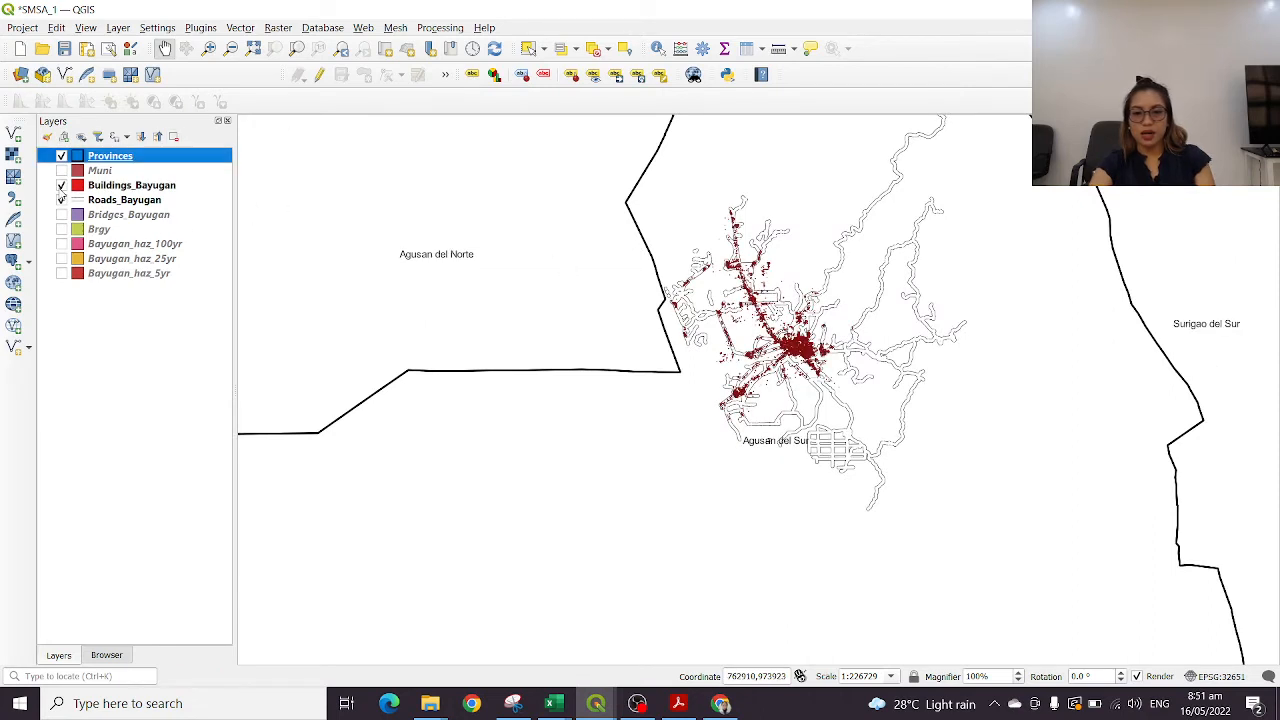
mouse_move(82, 205)
mouse_down()
mouse_move(112, 208)
mouse_move(118, 188)
mouse_up()
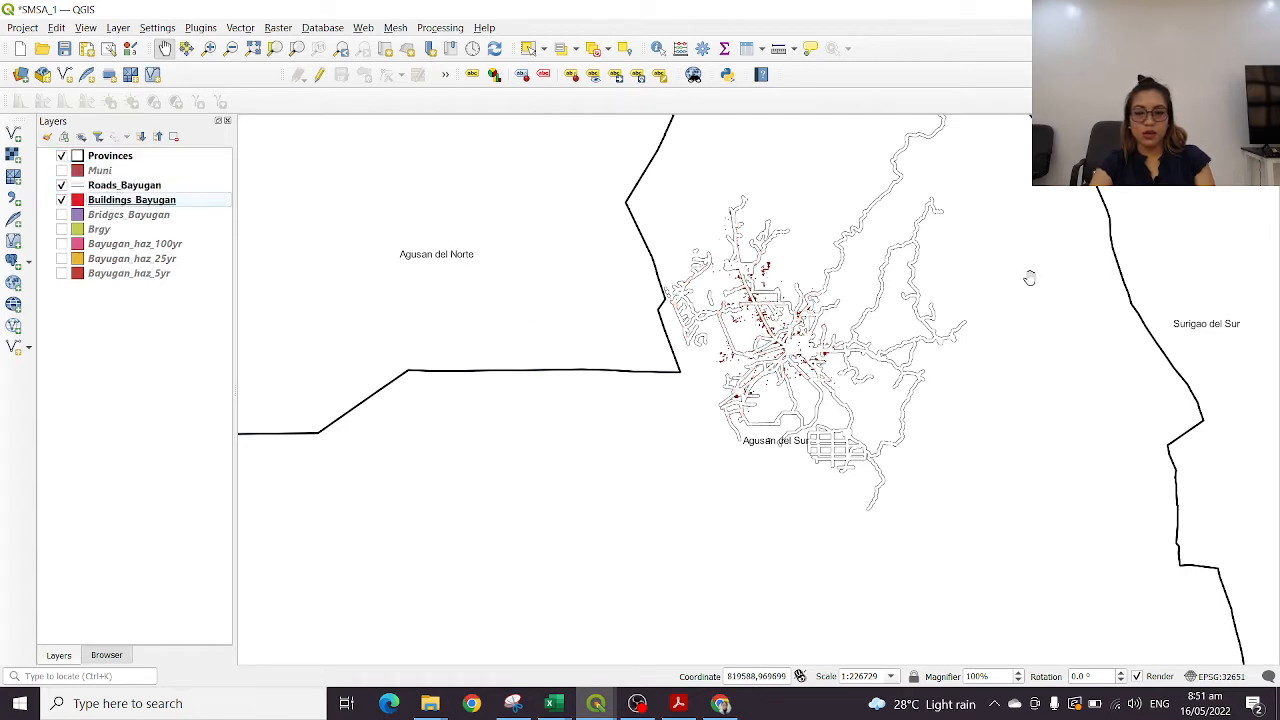
drag(135, 186, 128, 213)
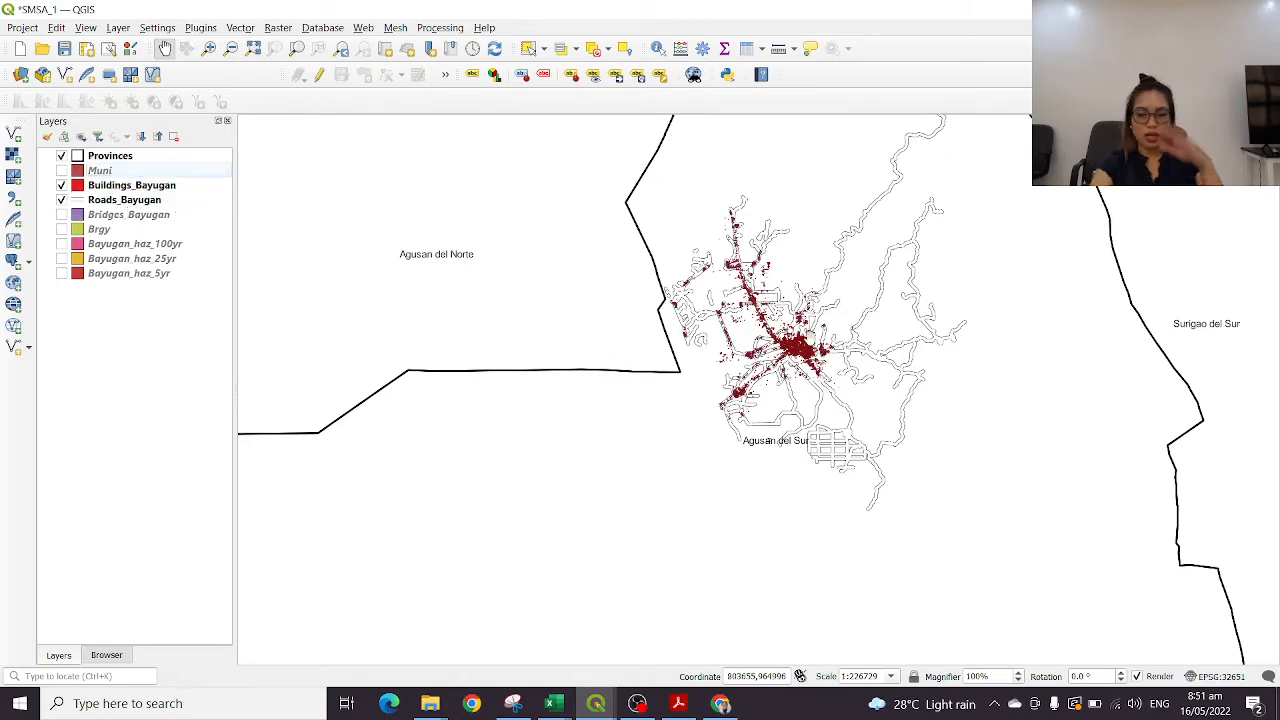
Examine the building footprints drawn over the road network in the Bayugan town centre at several scales
scroll(818, 334, up, 4)
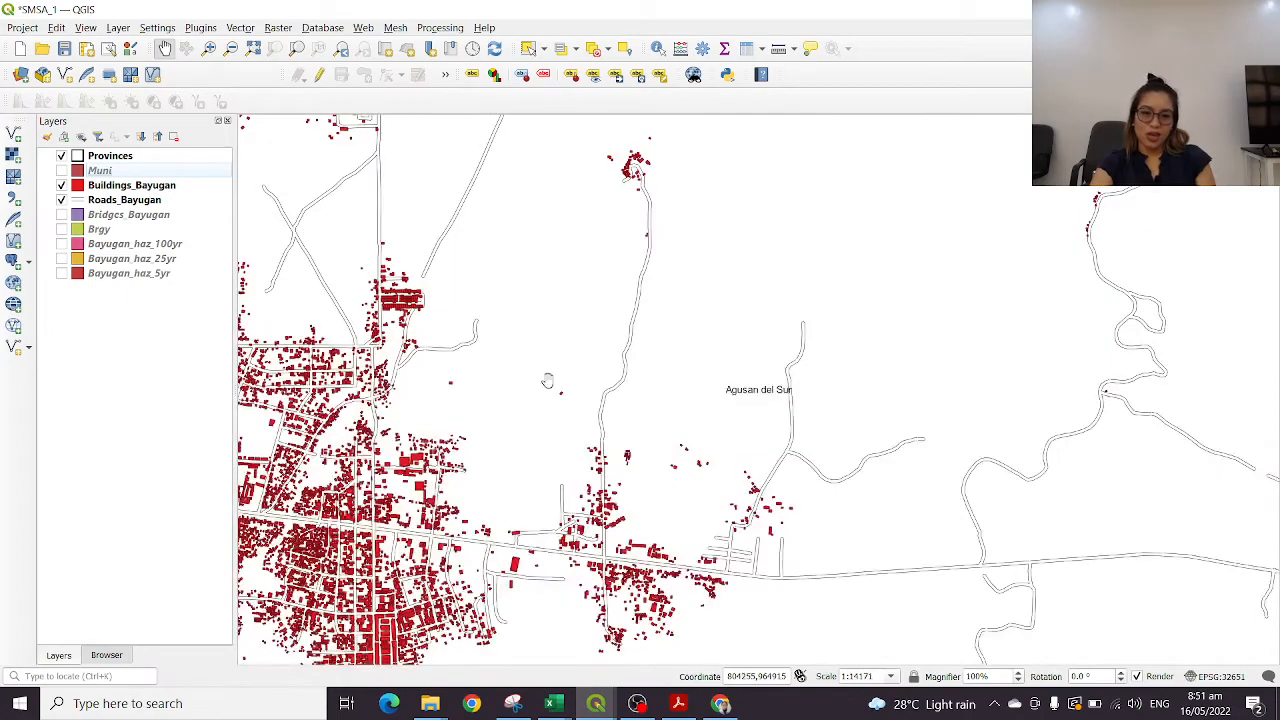
drag(891, 351, 1034, 240)
scroll(752, 328, up, 1)
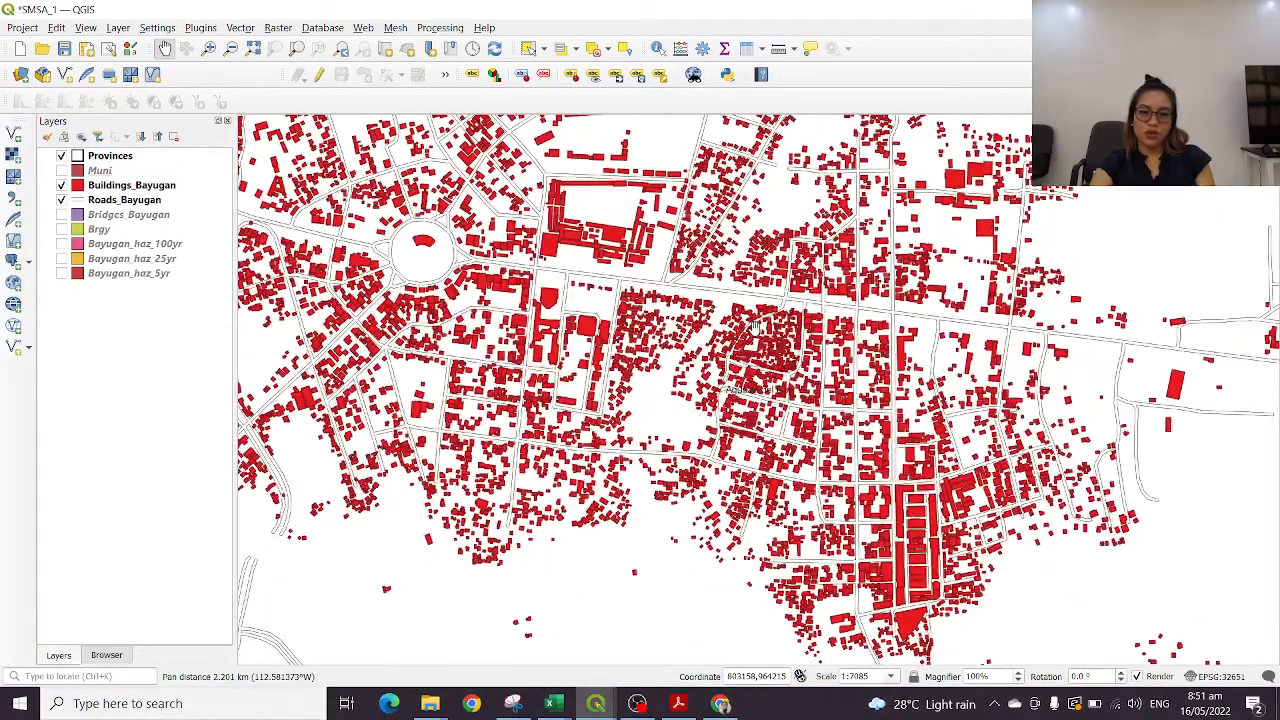
scroll(583, 270, up, 1)
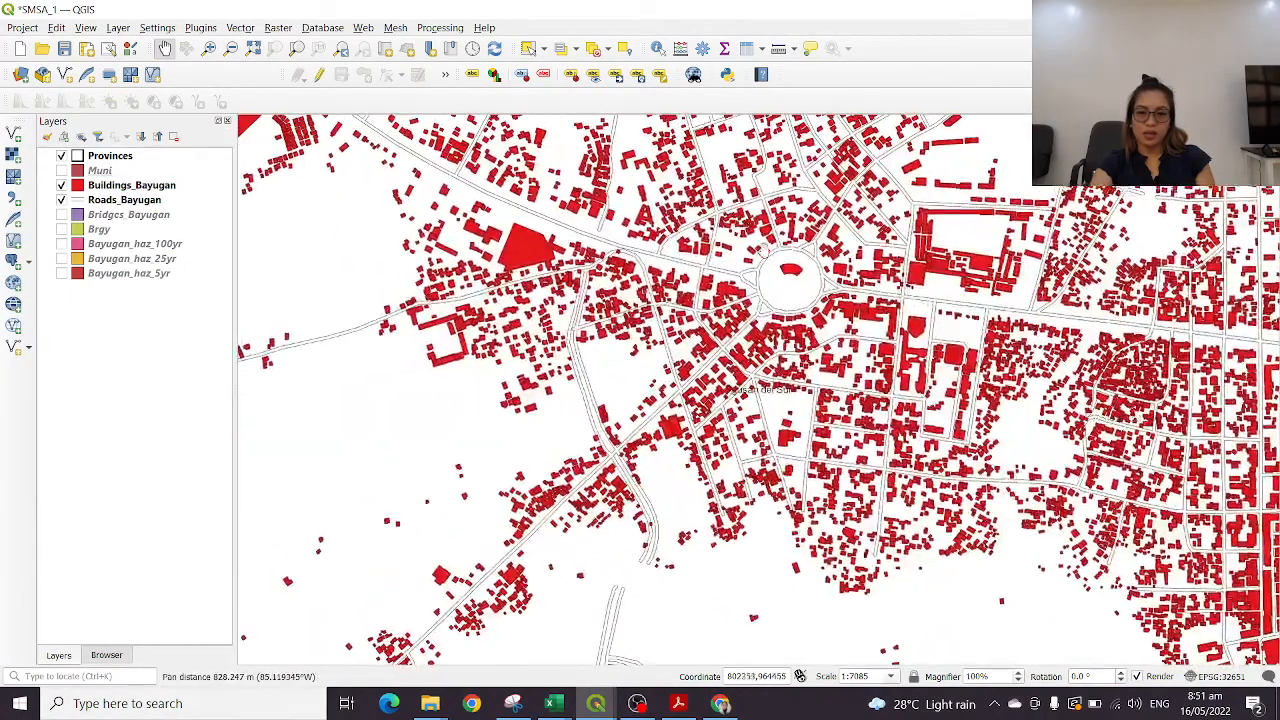
scroll(837, 271, up, 2)
drag(837, 271, 553, 128)
scroll(818, 382, down, 3)
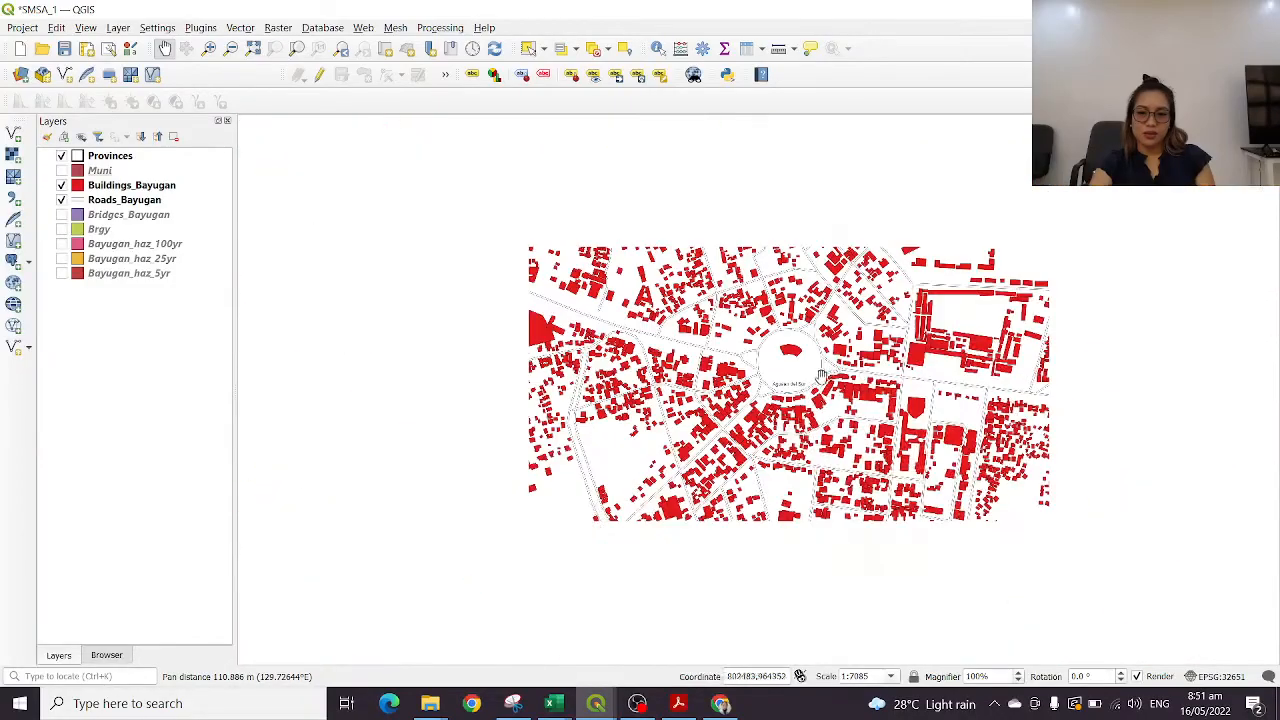
drag(882, 356, 1008, 300)
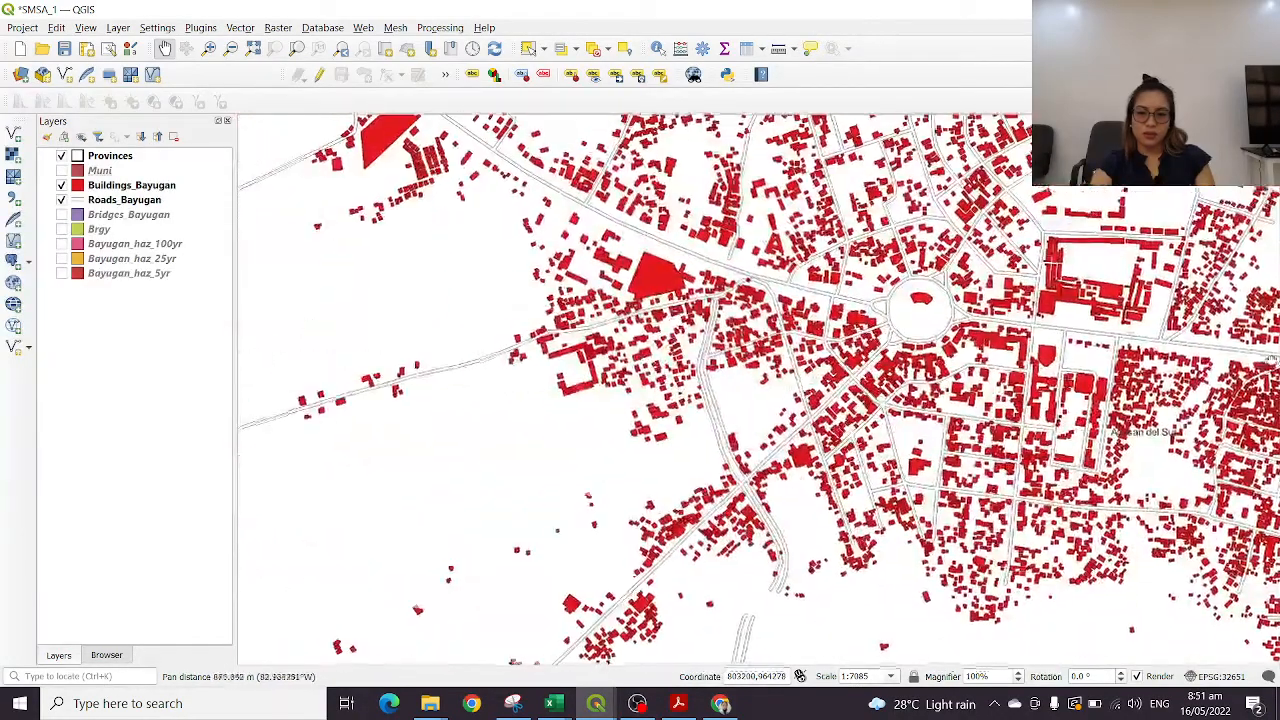
Inspect the buildings and roads around the central roundabout up close and in the neighbouring blocks
scroll(1028, 298, up, 3)
drag(498, 324, 1157, 332)
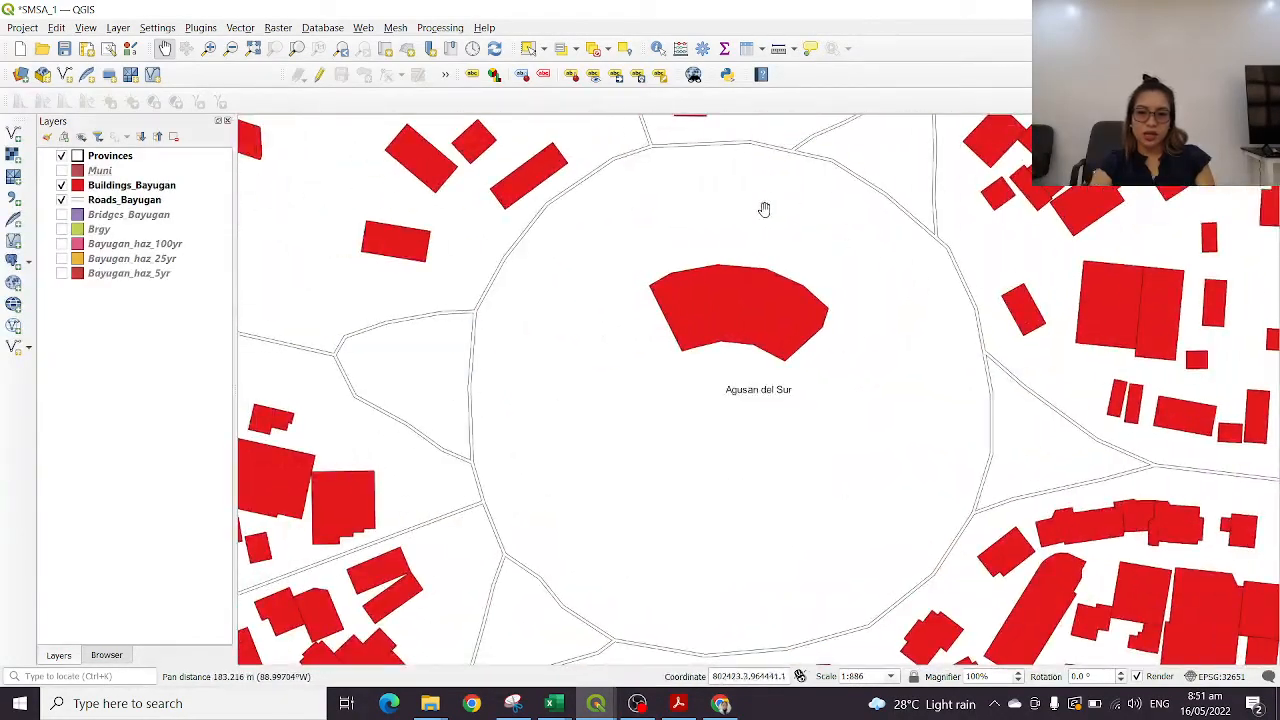
drag(567, 389, 893, 189)
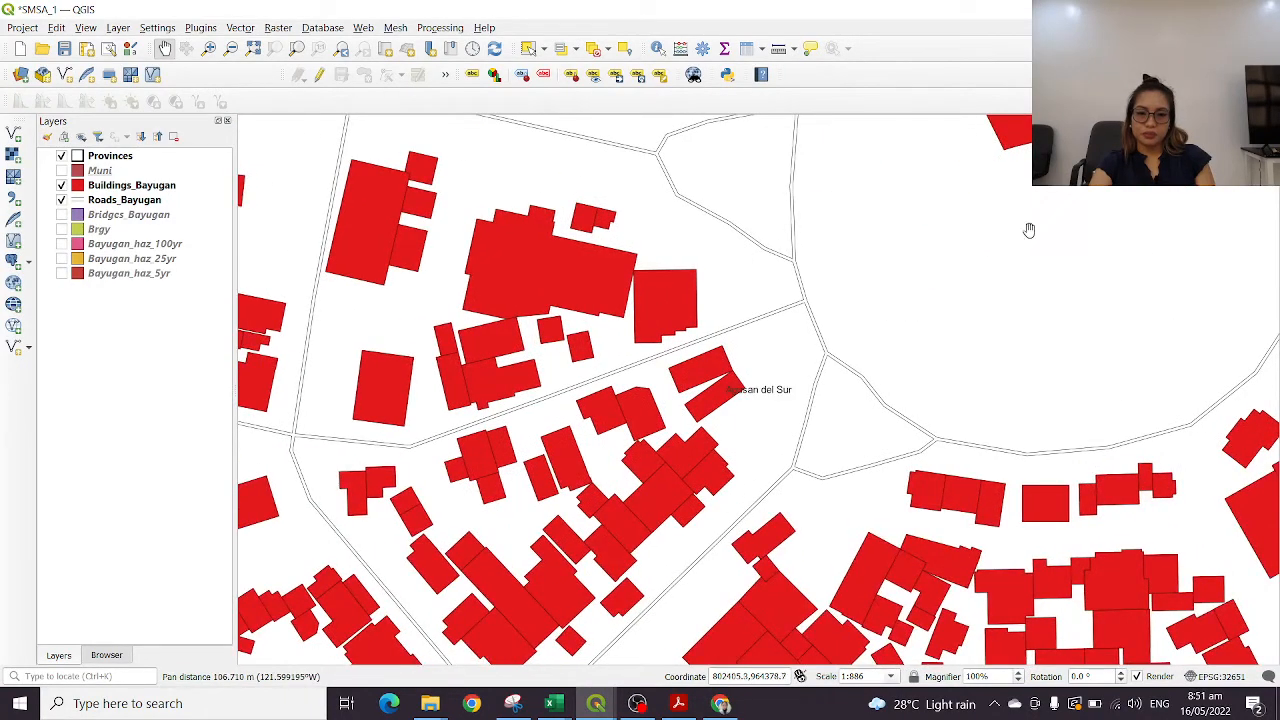
drag(1102, 251, 647, 172)
scroll(945, 270, down, 2)
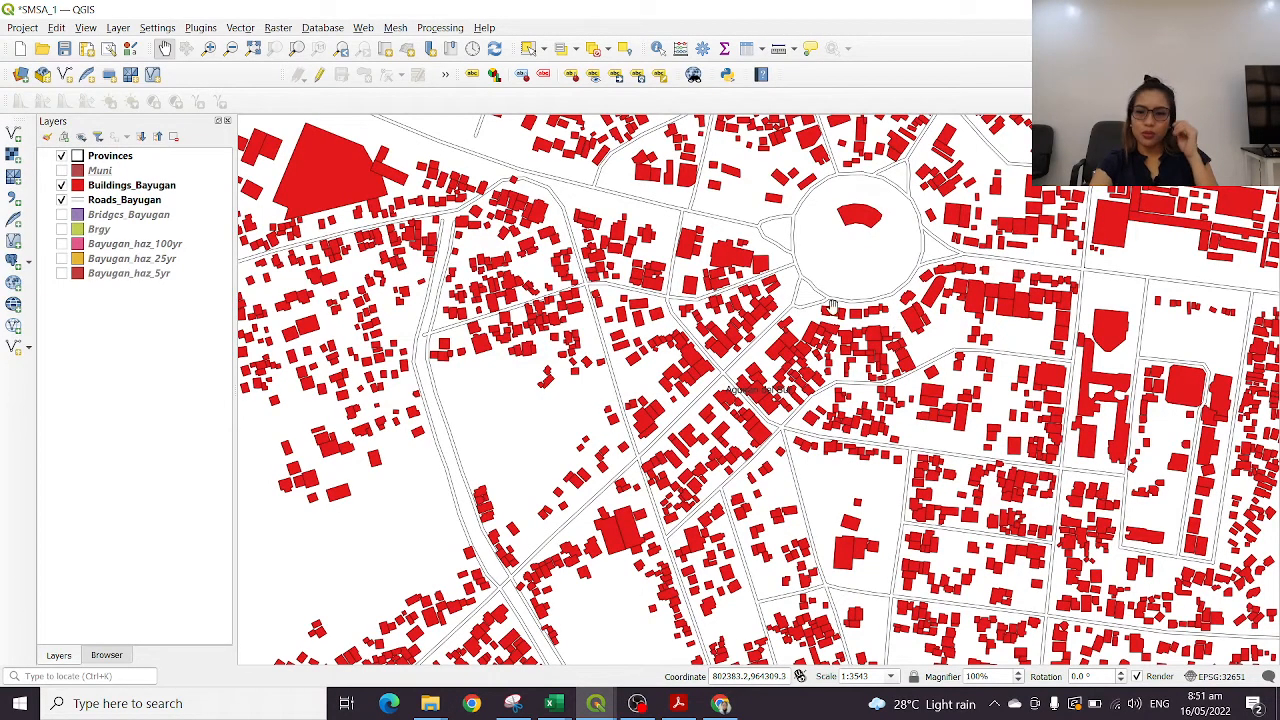
drag(975, 316, 617, 300)
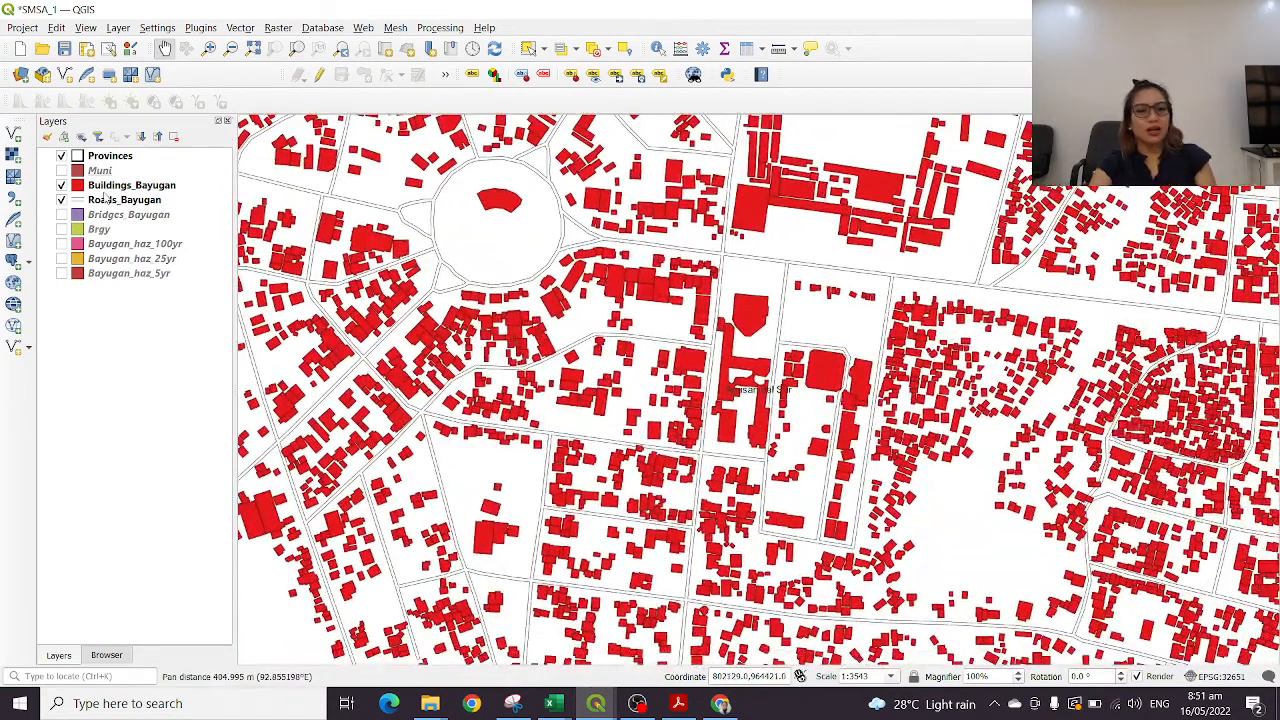
scroll(719, 276, down, 1)
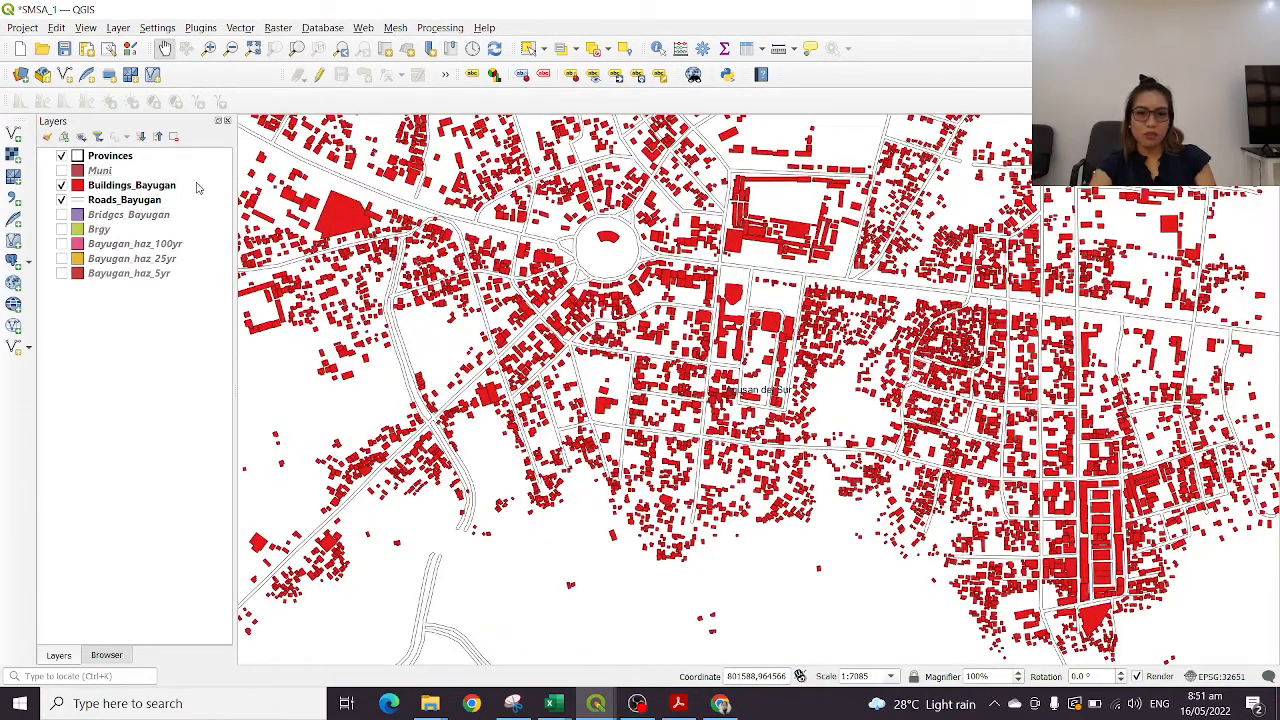
Turn on the Bridges_Bayugan layer and make it the active layer
click(61, 215)
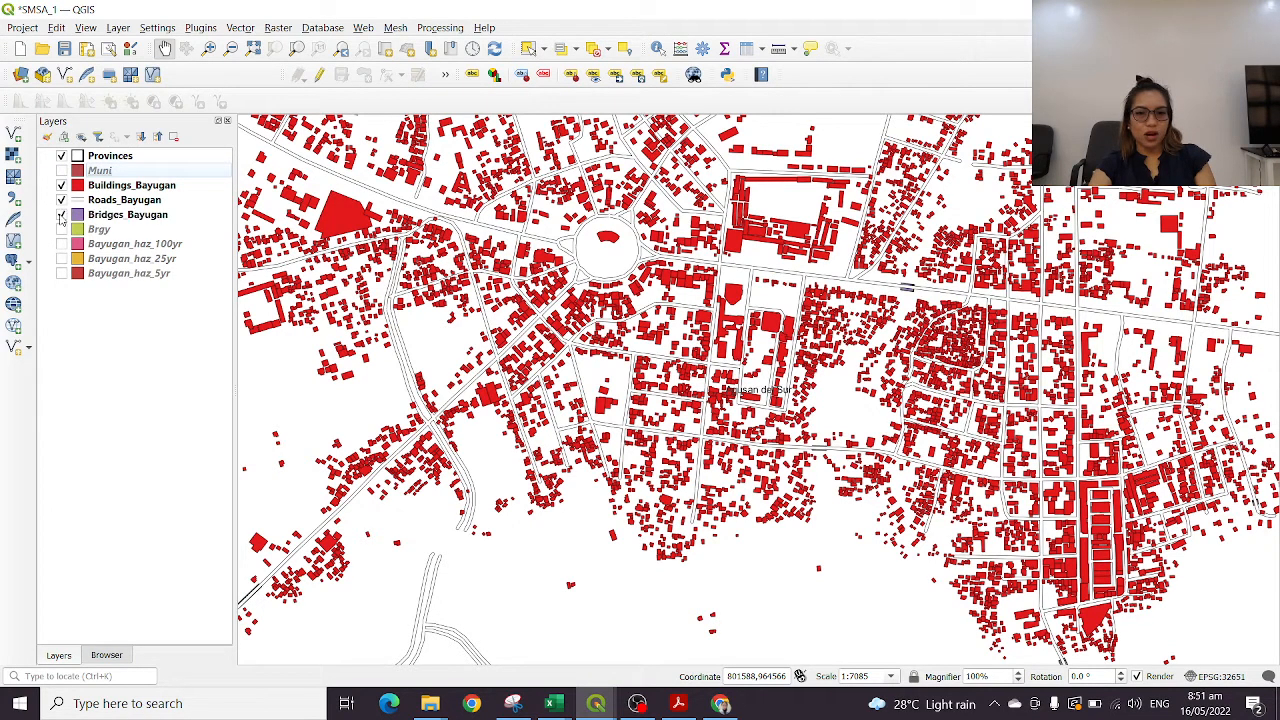
click(129, 218)
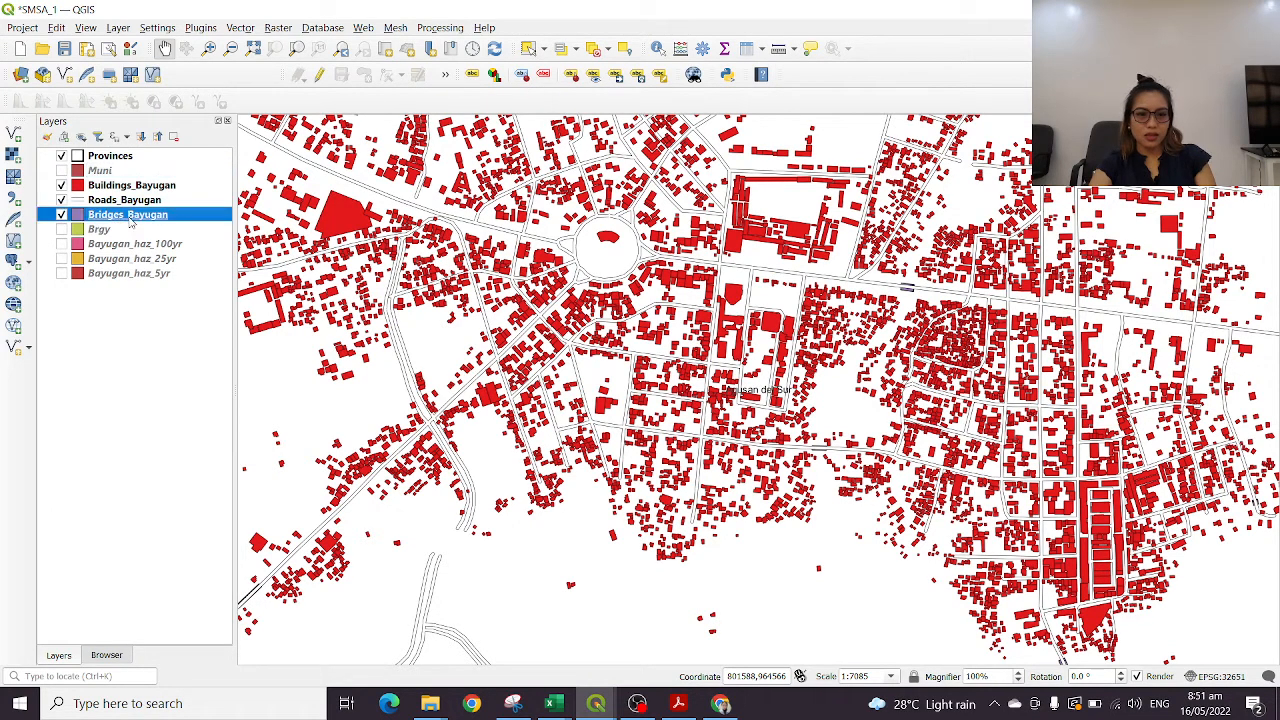
Place Bridges_Bayugan directly above Buildings_Bayugan in the layer order and set its fill colour to near-black (#040305)
drag(130, 222, 130, 185)
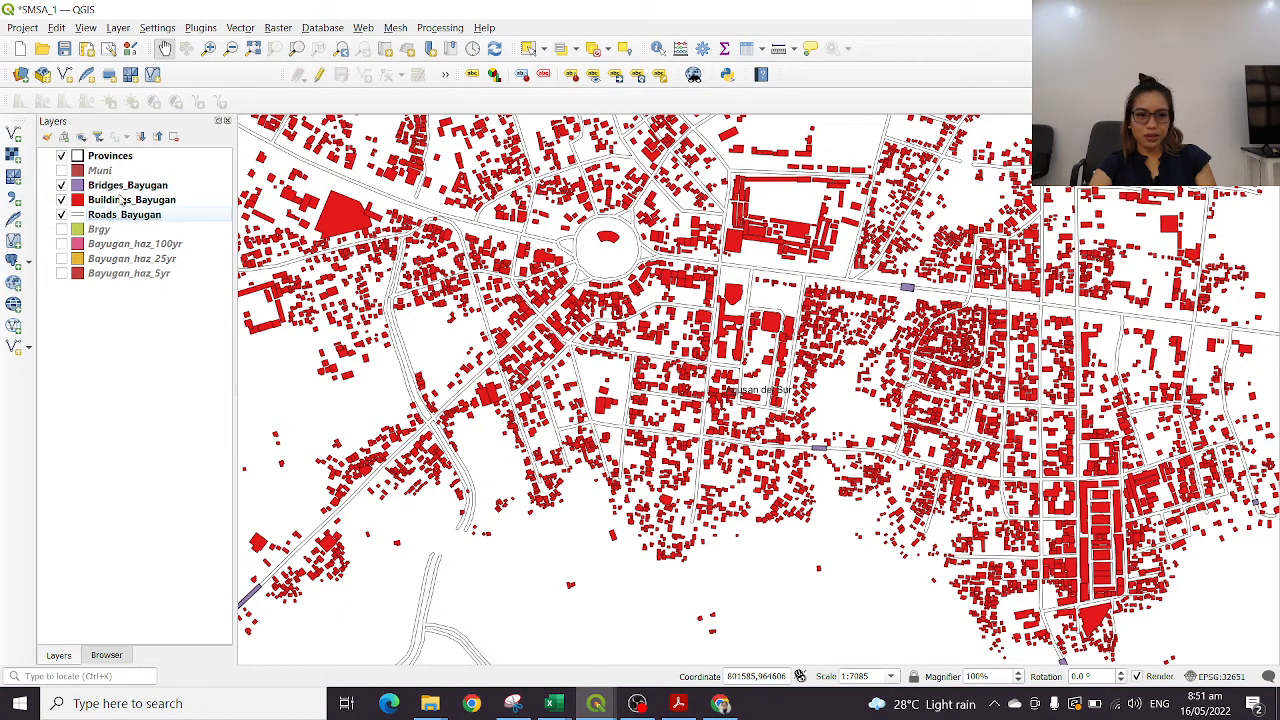
click(119, 186)
double_click(119, 186)
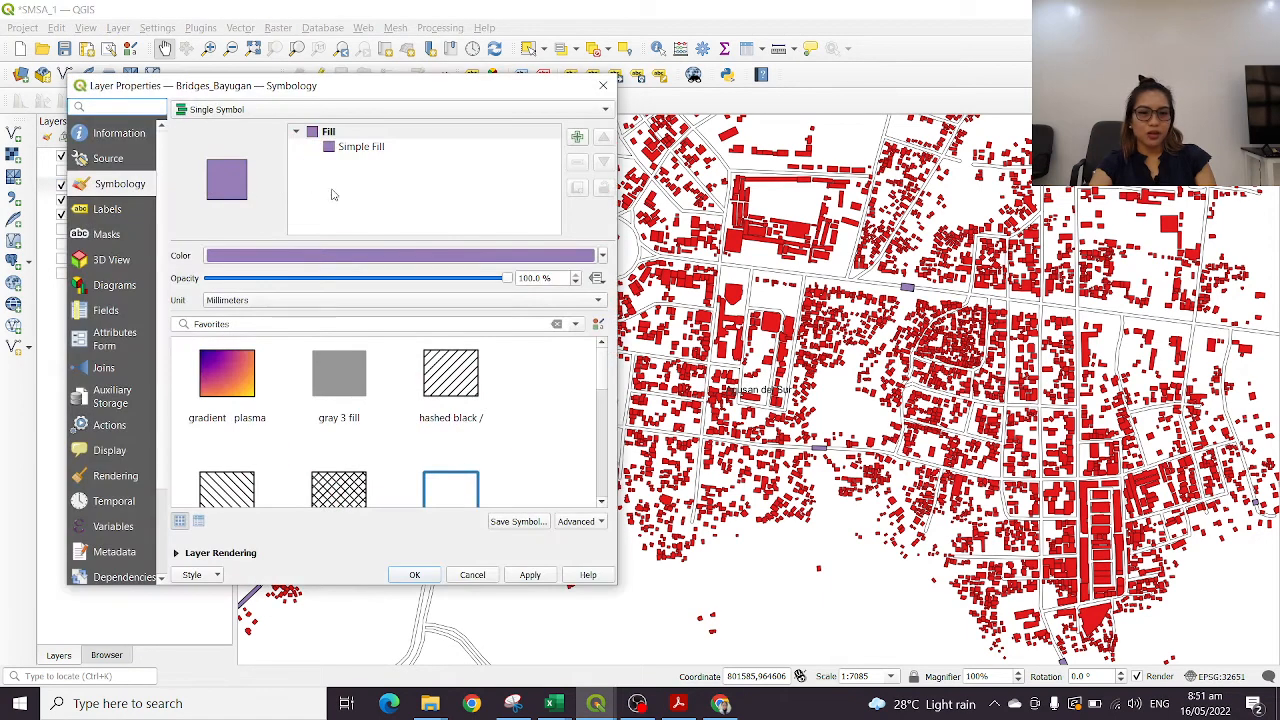
scroll(421, 456, down, 3)
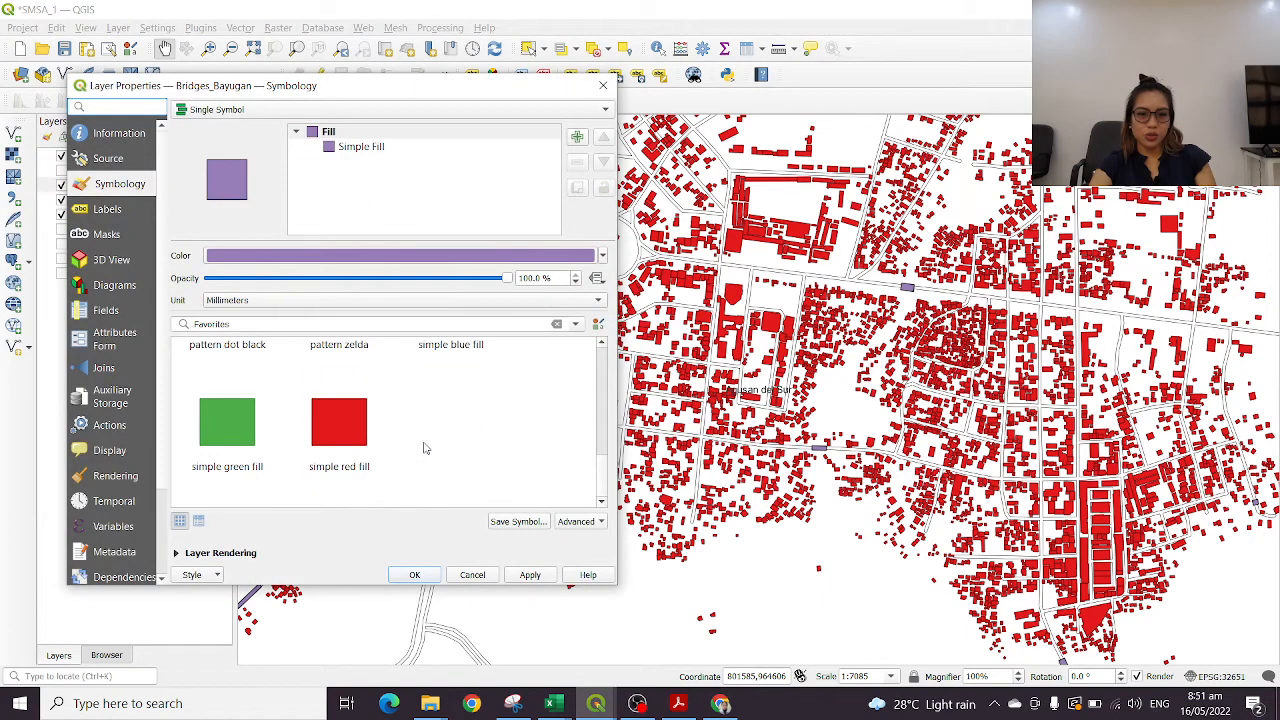
scroll(423, 449, up, 3)
scroll(437, 450, down, 3)
click(571, 255)
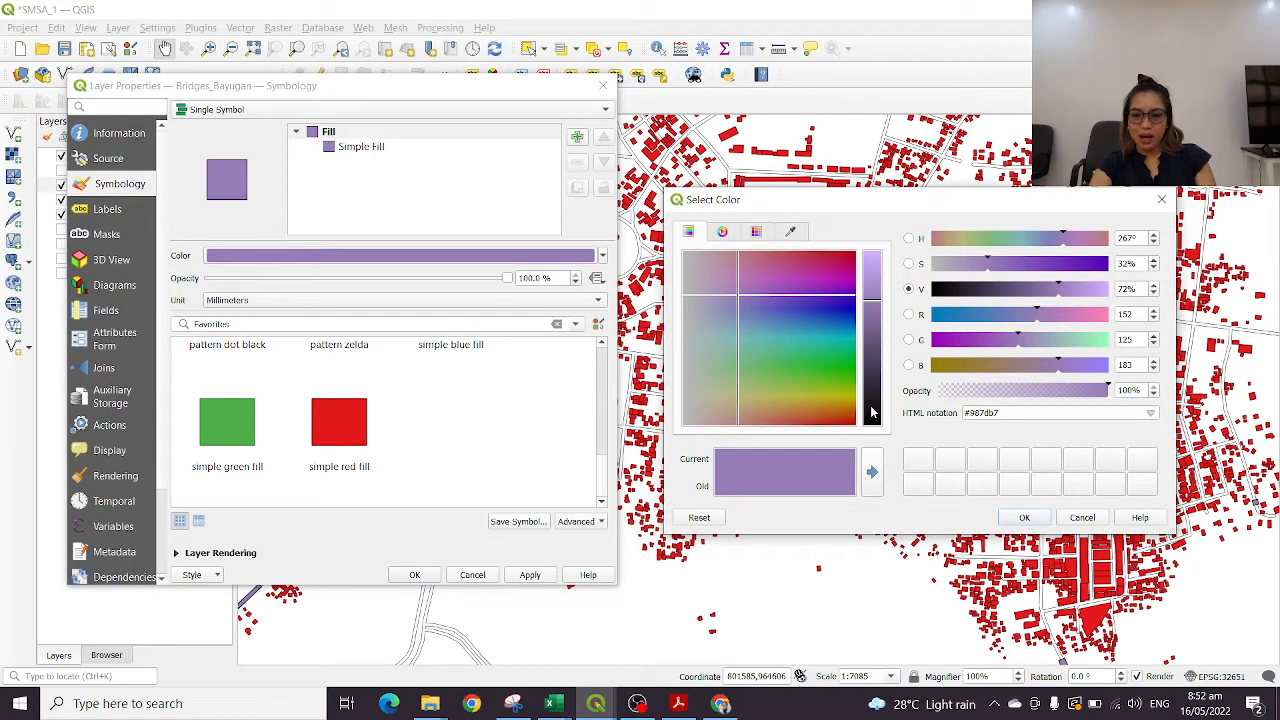
drag(872, 411, 875, 428)
click(1026, 518)
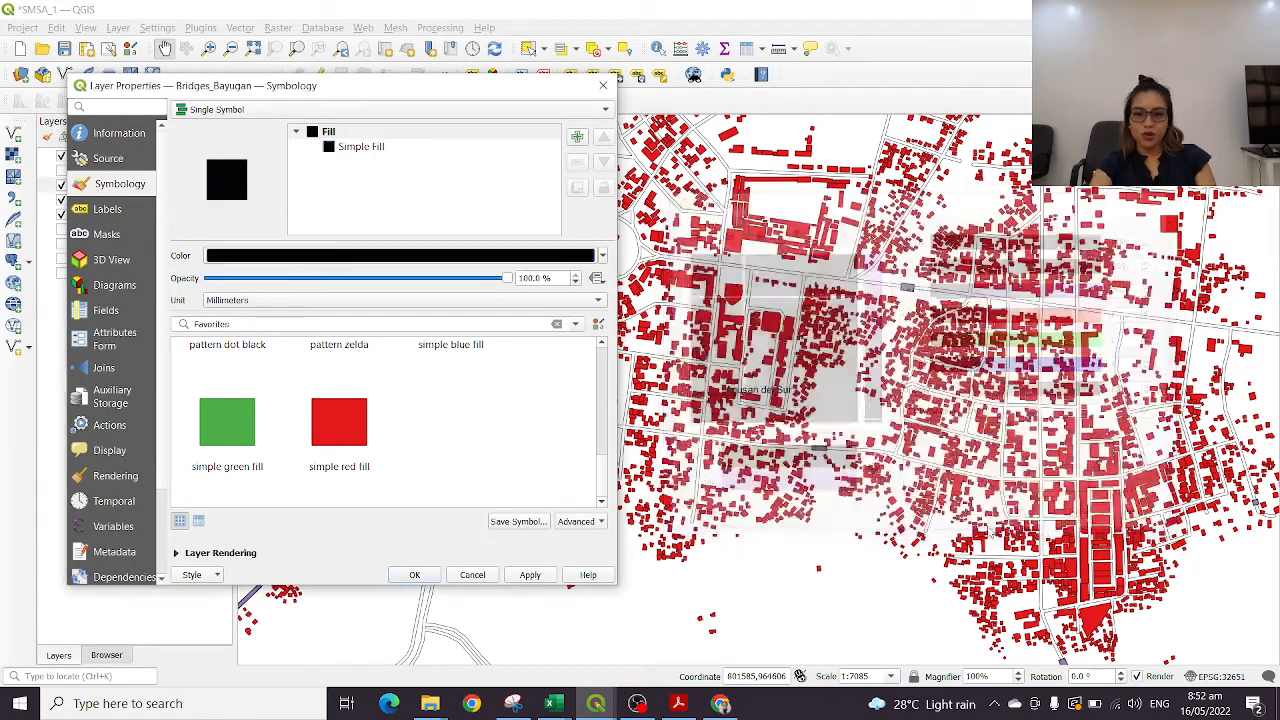
click(412, 574)
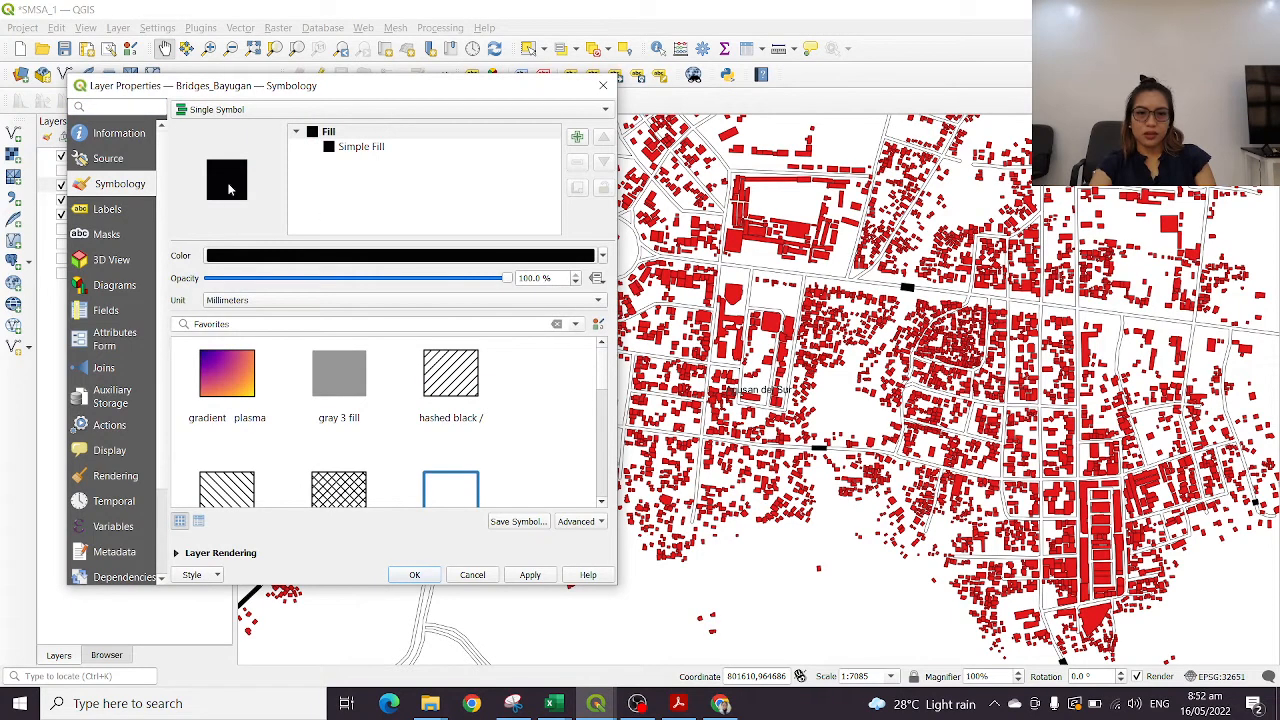
Change the Bridges_Bayugan fill colour to bright yellow (#fcf605)
click(530, 256)
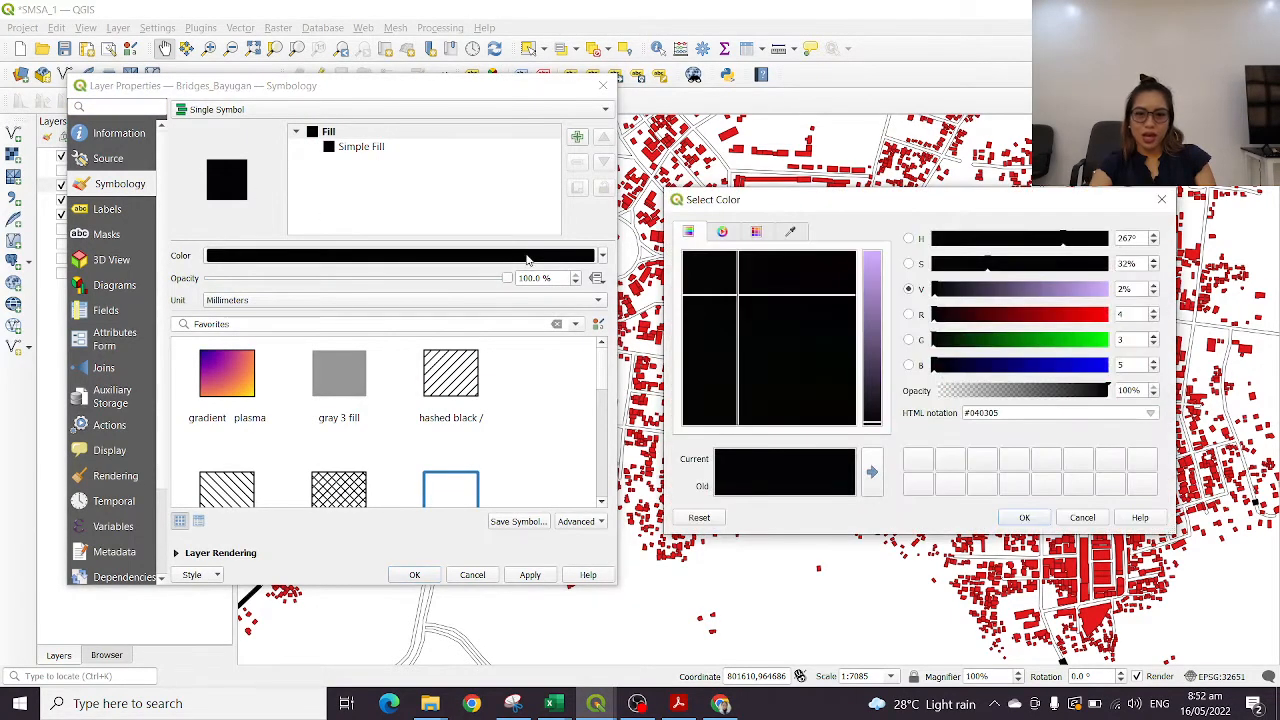
click(1104, 342)
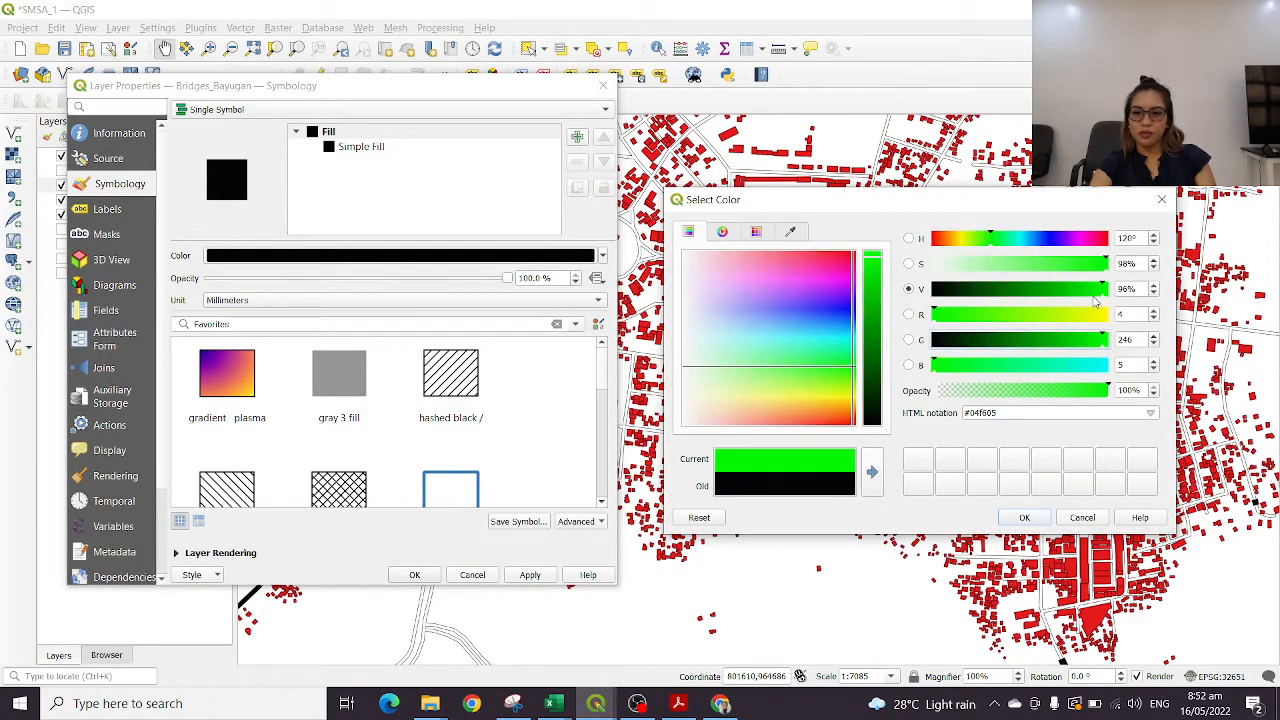
click(1105, 316)
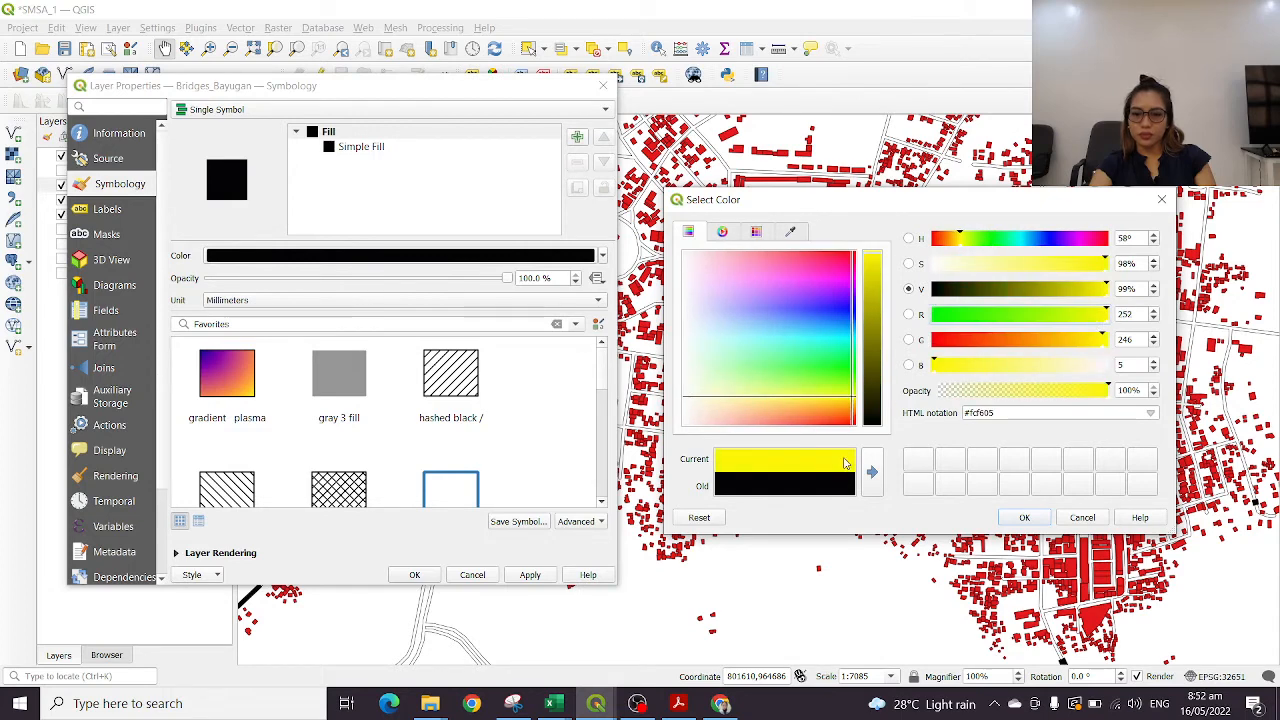
click(1022, 518)
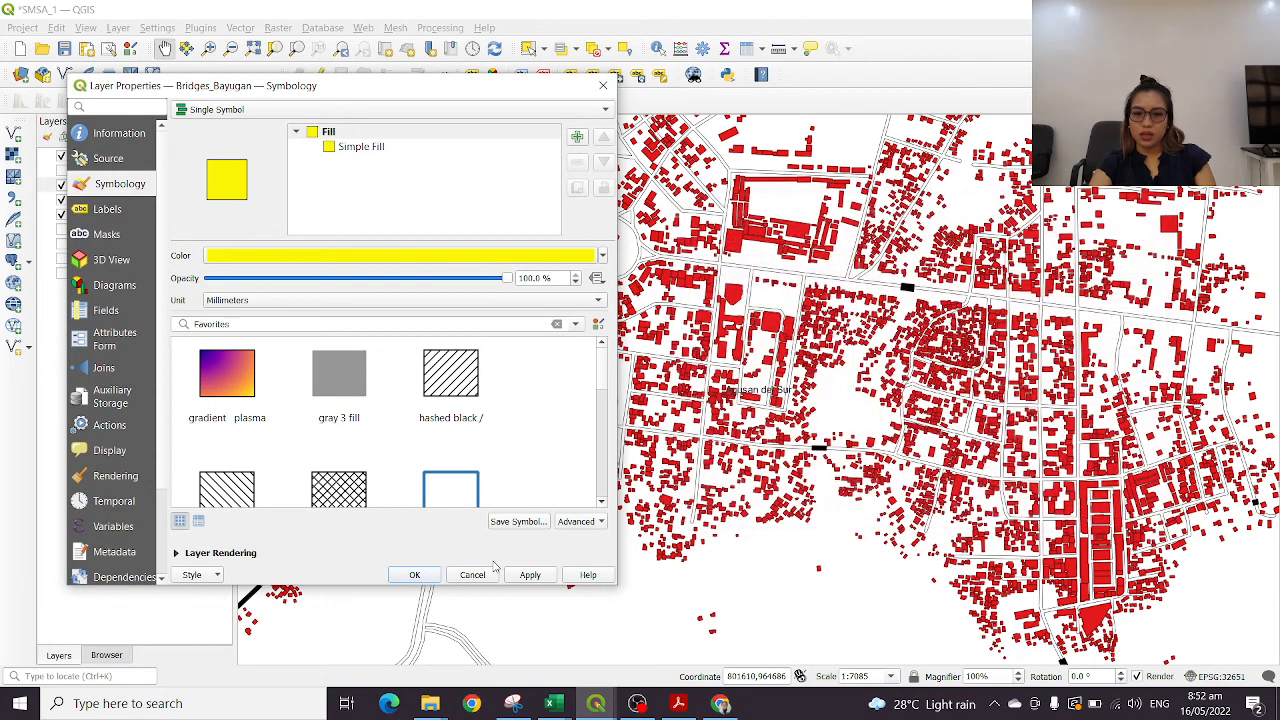
click(414, 575)
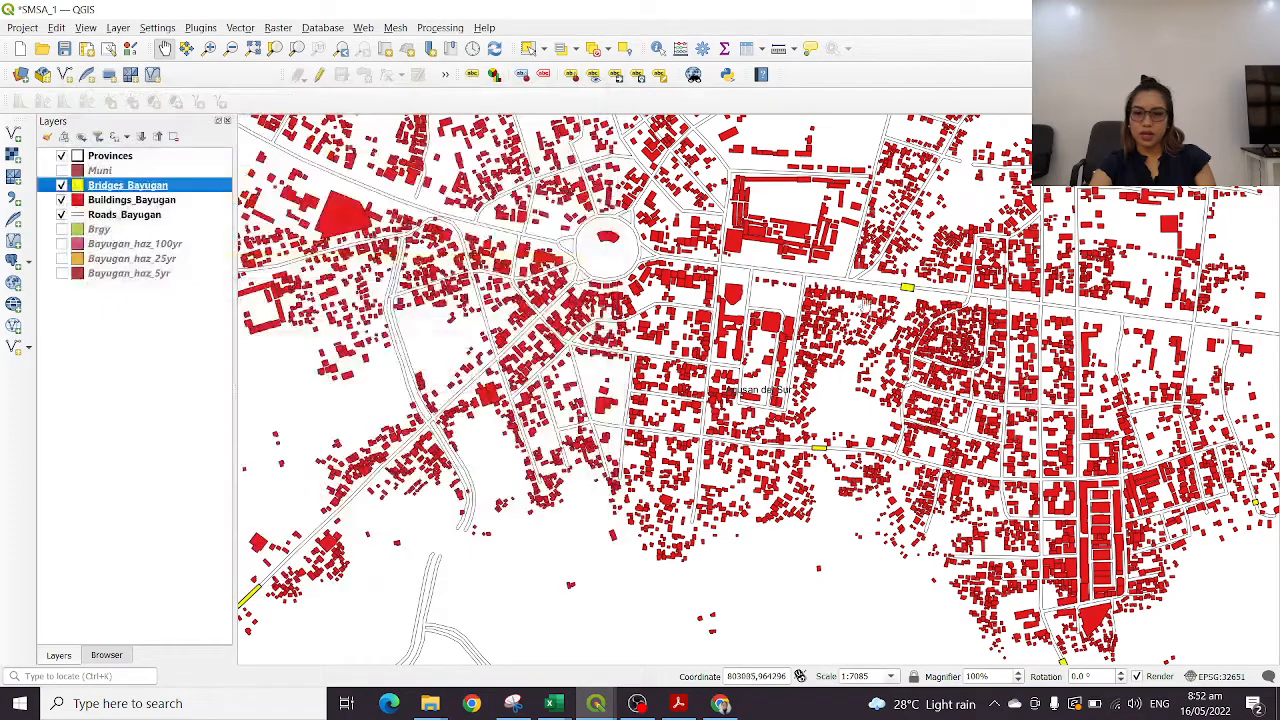
Hide Buildings_Bayugan and examine where the yellow bridges lie along the road network in and around the town
drag(750, 378, 980, 335)
scroll(976, 333, down, 1)
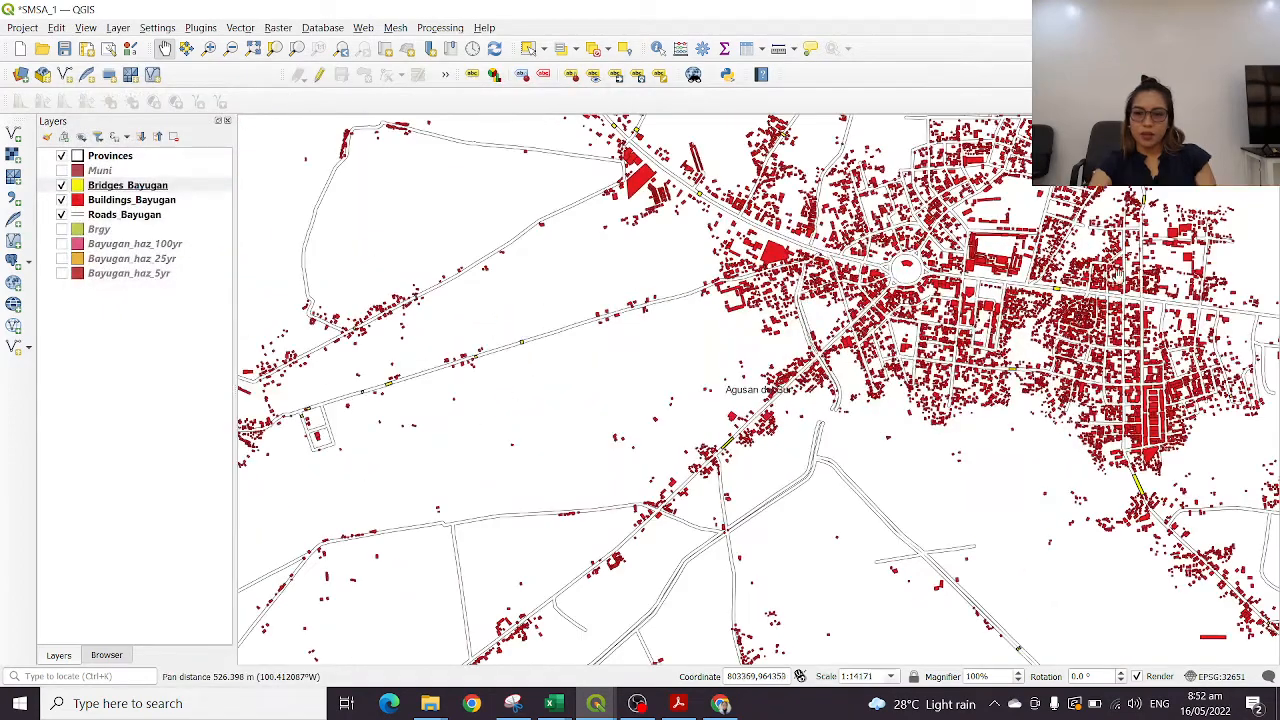
drag(775, 386, 606, 389)
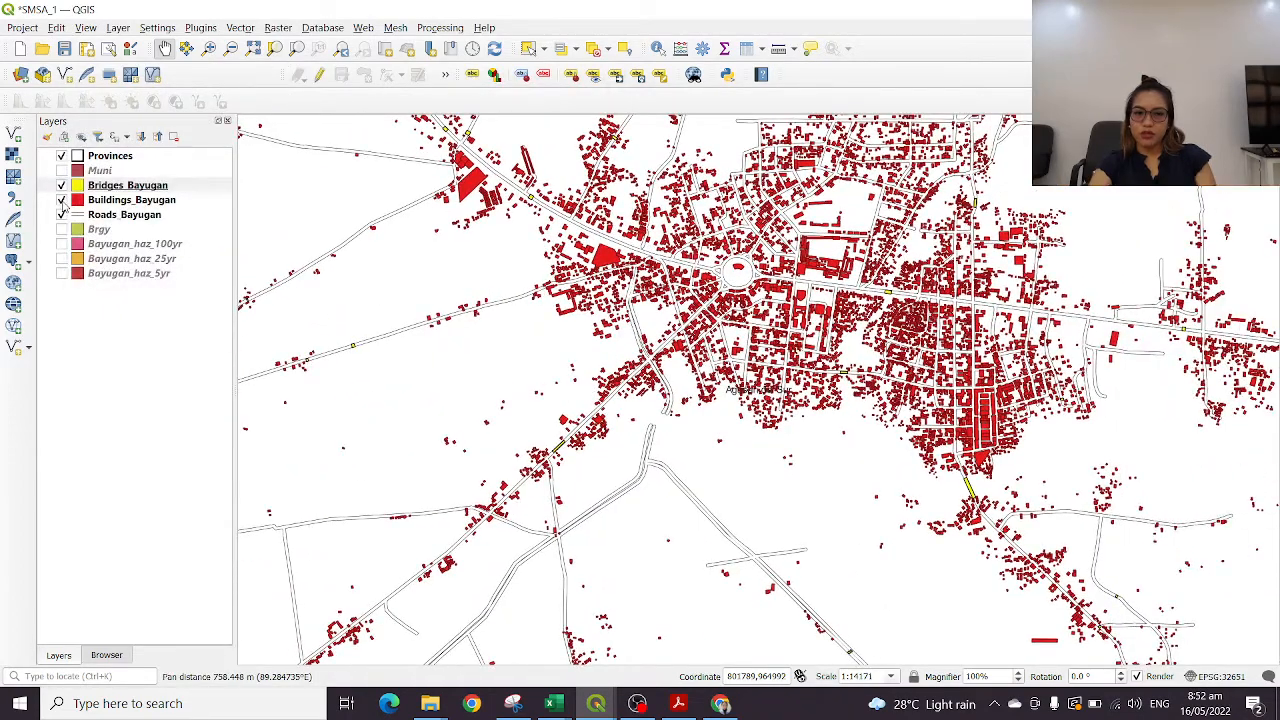
click(61, 200)
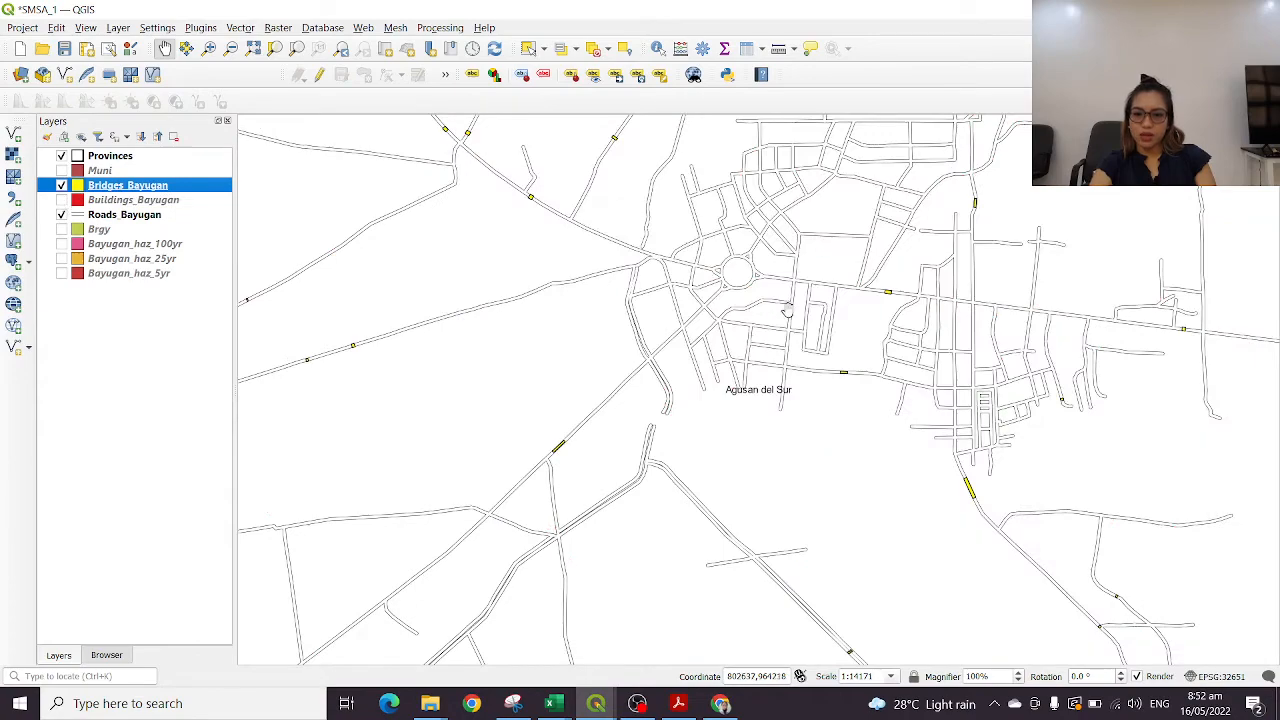
drag(925, 378, 905, 434)
drag(613, 285, 894, 373)
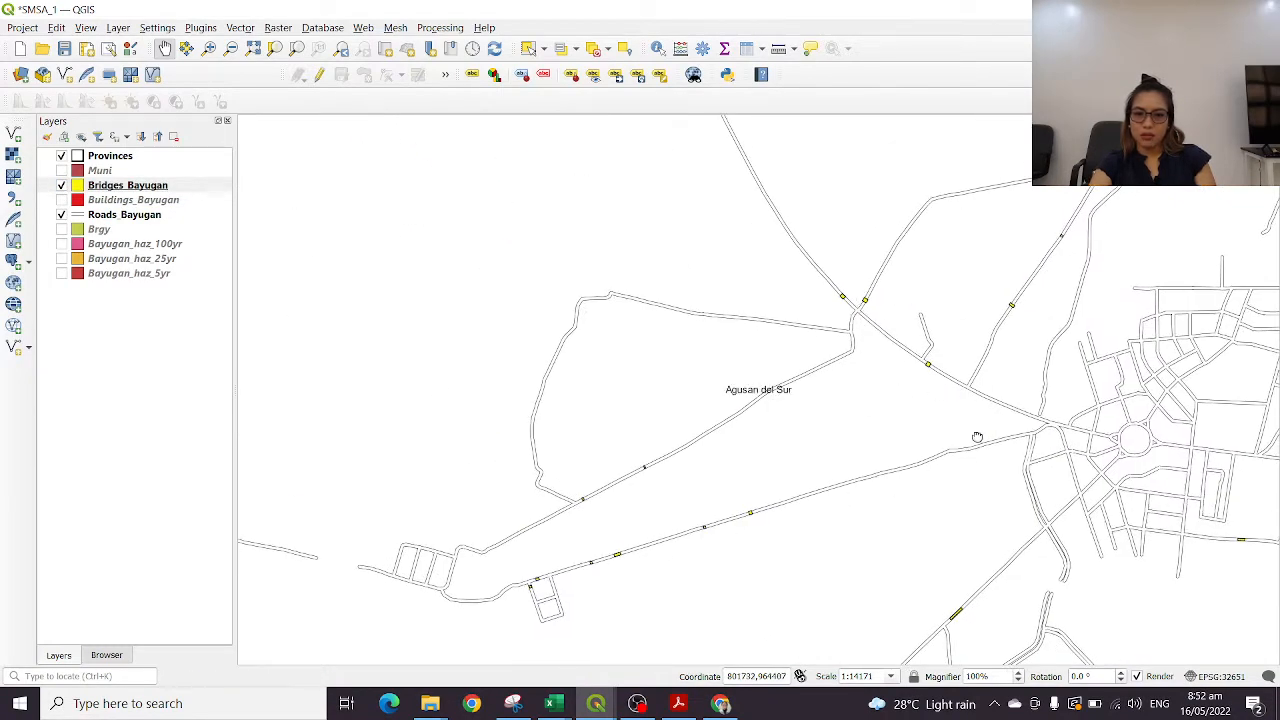
drag(977, 437, 881, 370)
drag(952, 455, 636, 260)
drag(964, 357, 1016, 554)
scroll(916, 302, down, 3)
scroll(862, 345, up, 2)
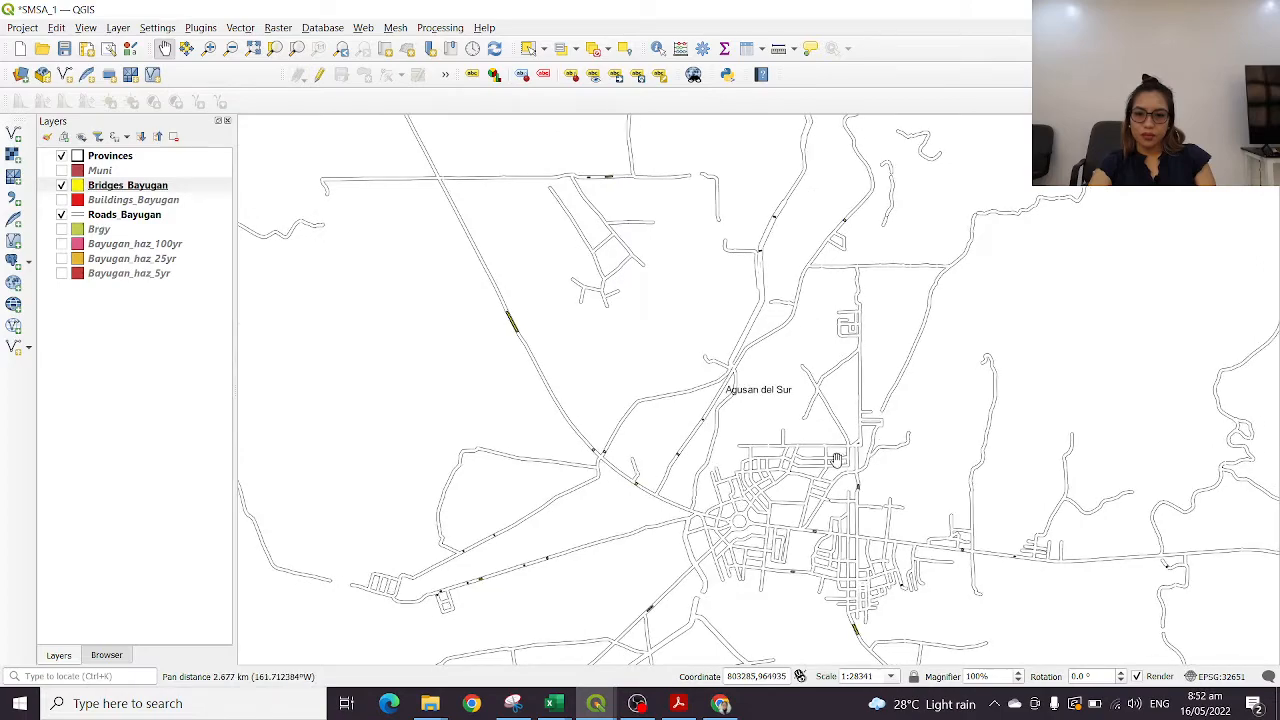
scroll(800, 465, up, 2)
drag(794, 466, 653, 228)
drag(733, 510, 935, 225)
drag(644, 430, 1100, 258)
drag(1115, 381, 638, 184)
drag(1047, 308, 843, 450)
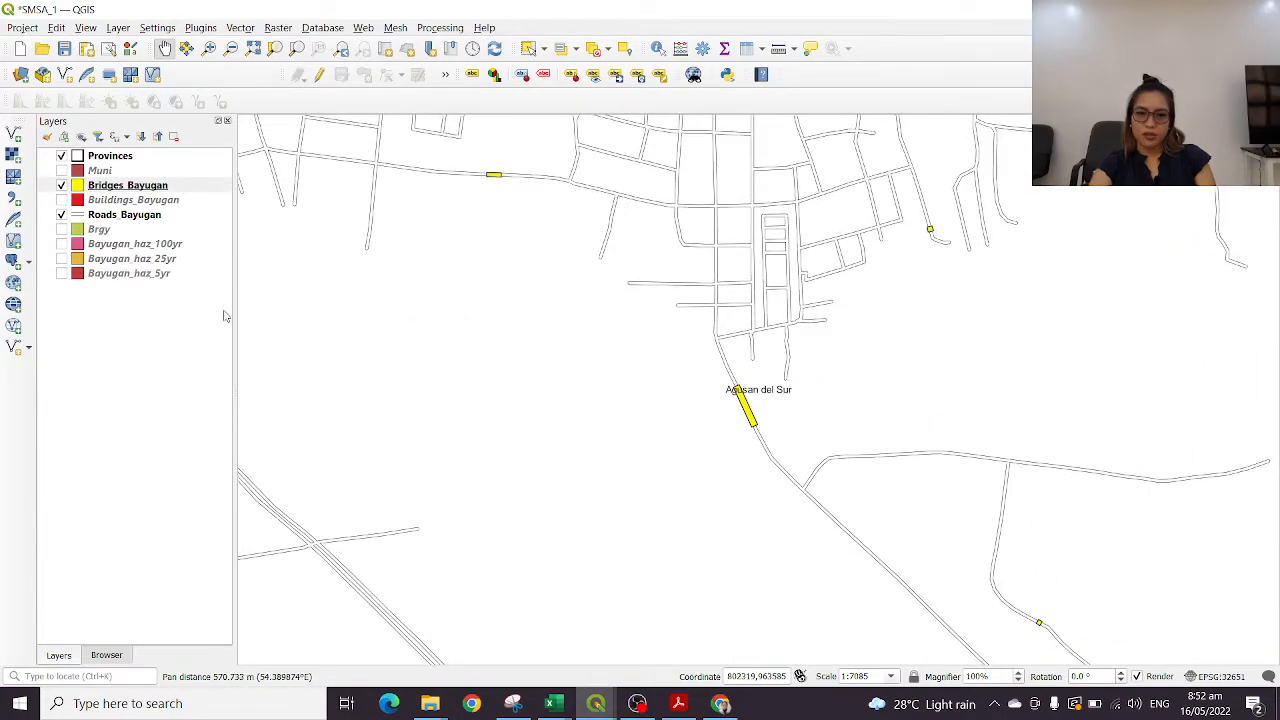
Show Buildings_Bayugan again and view the combined layers from the town centre out to the surrounding provinces
click(62, 200)
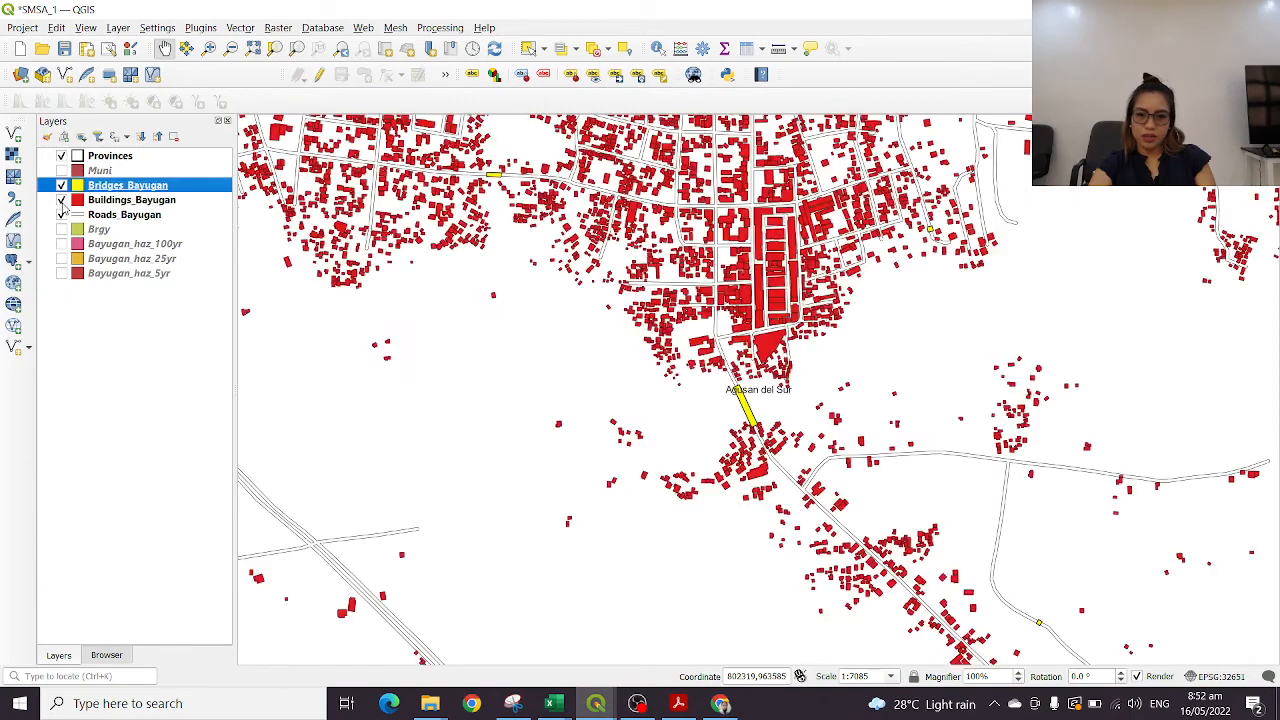
drag(571, 314, 816, 329)
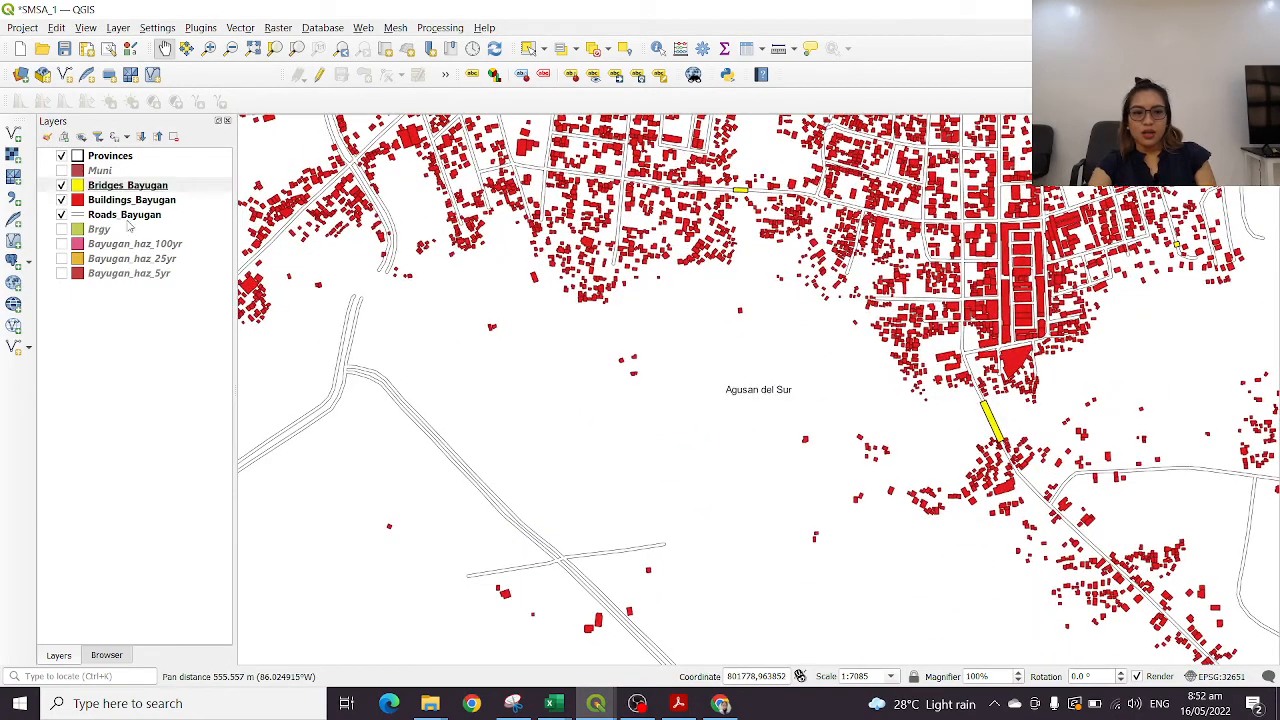
drag(925, 170, 682, 511)
scroll(812, 342, down, 3)
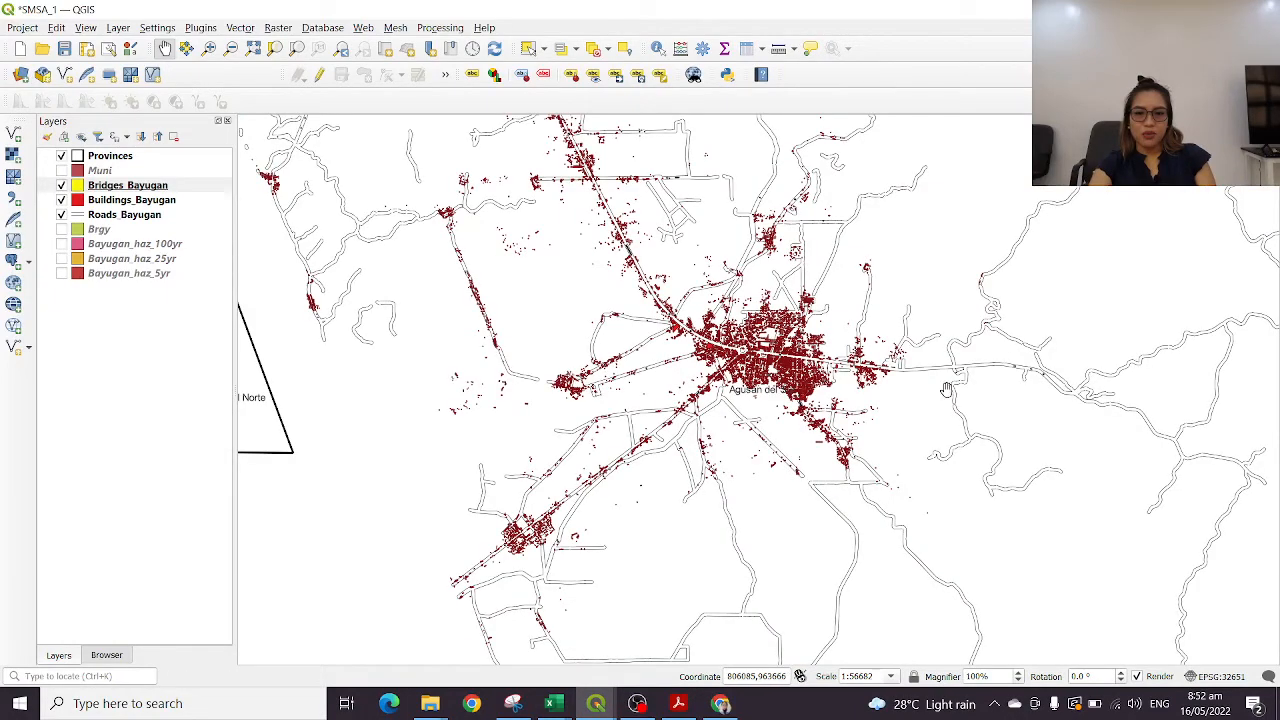
scroll(917, 385, down, 3)
drag(866, 488, 589, 237)
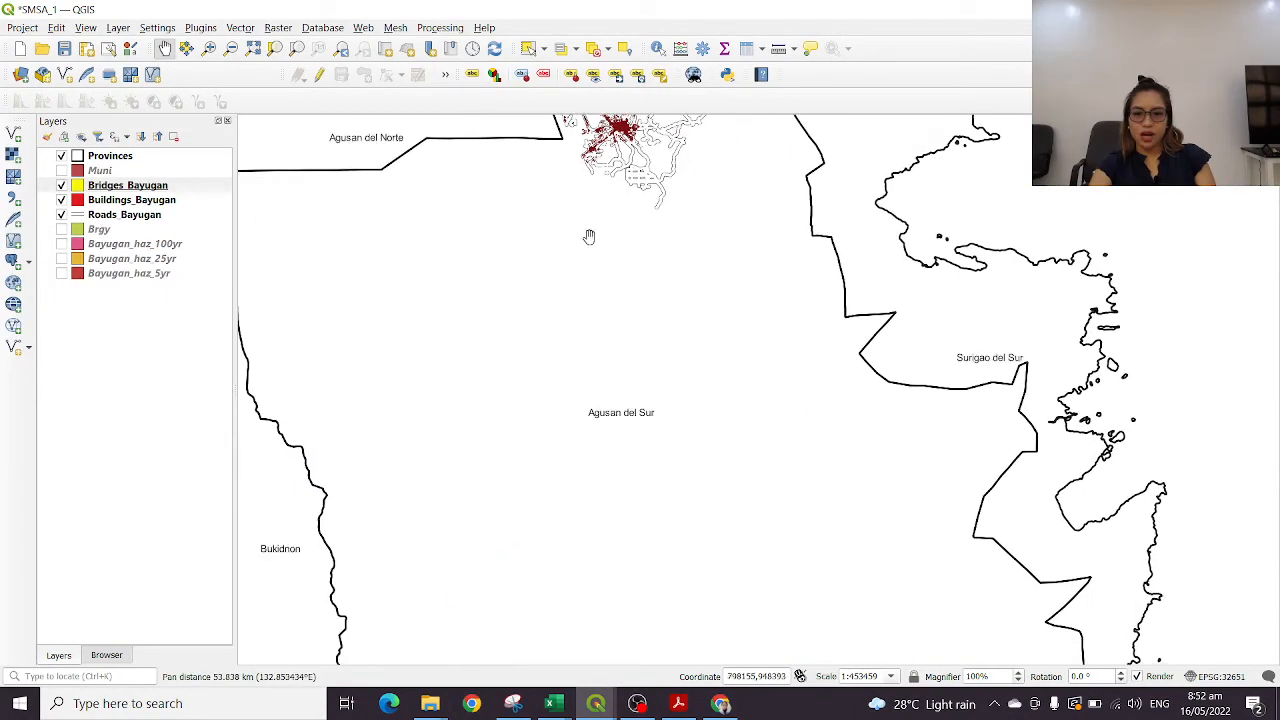
scroll(648, 345, down, 2)
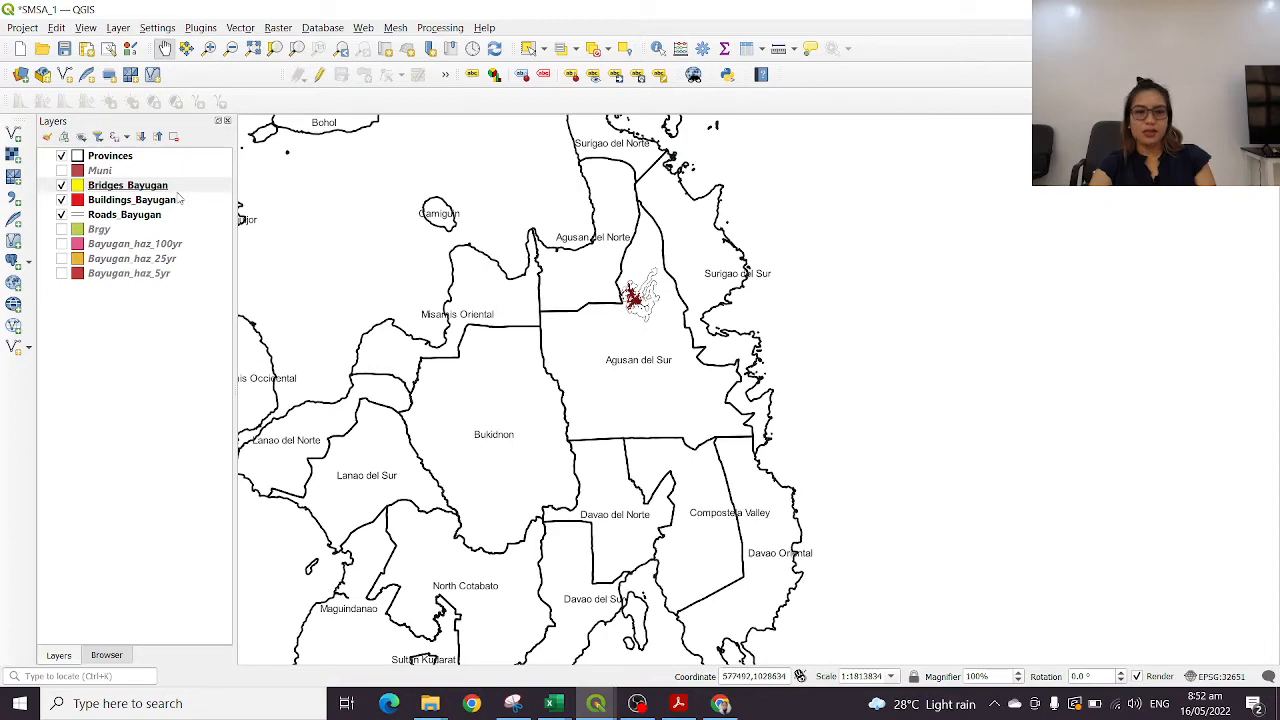
Turn on the Muni and Brgy layers and move Brgy to the top of the layer order, above Provinces
click(61, 170)
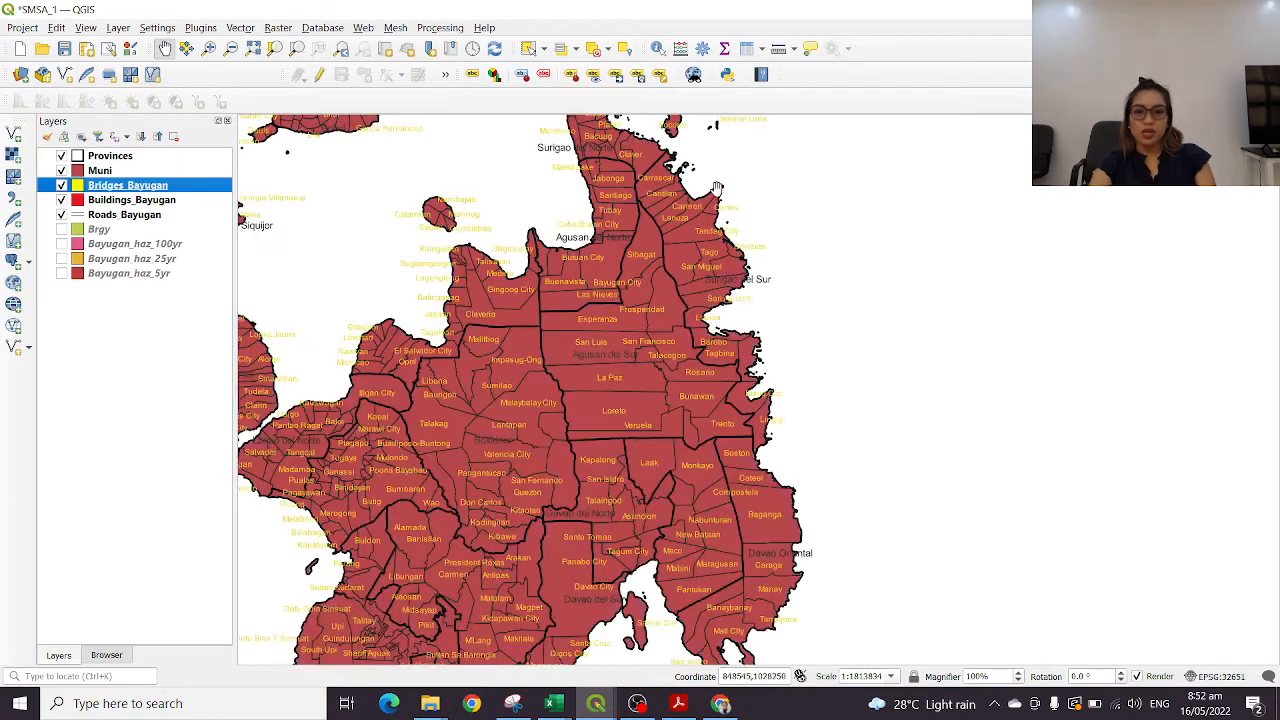
scroll(663, 342, up, 1)
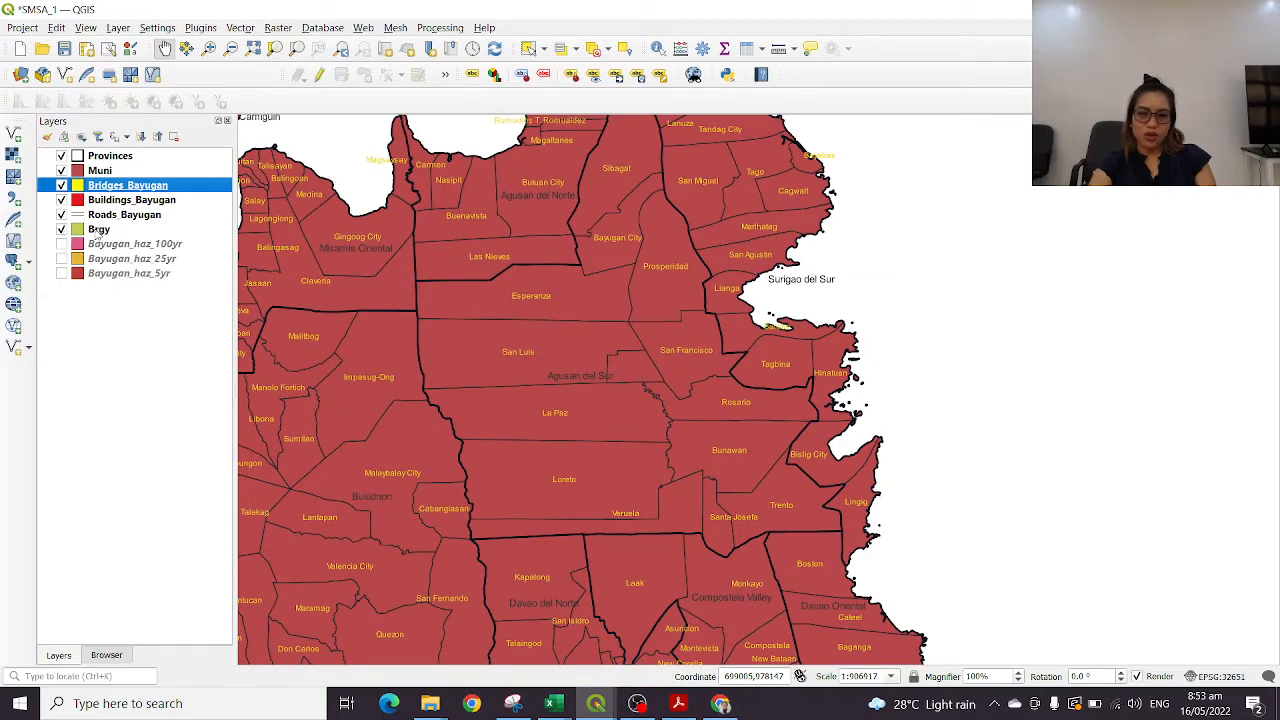
drag(560, 341, 744, 422)
click(100, 230)
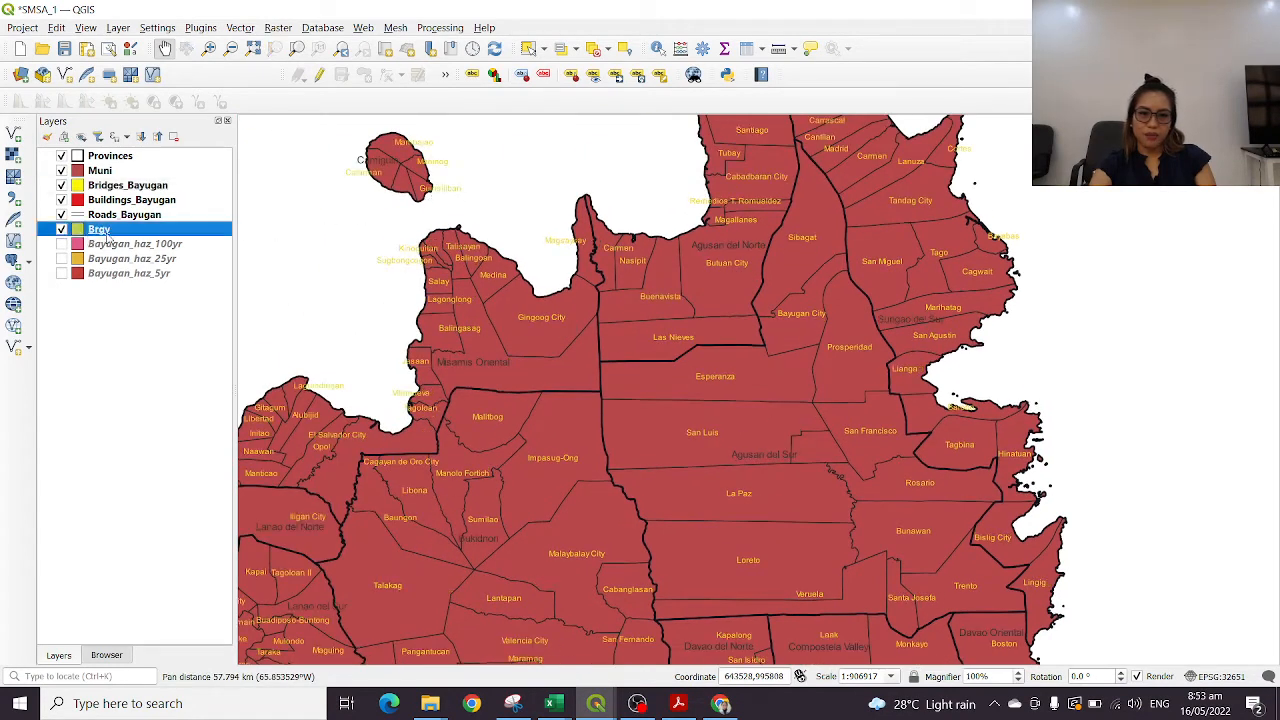
drag(115, 235, 116, 156)
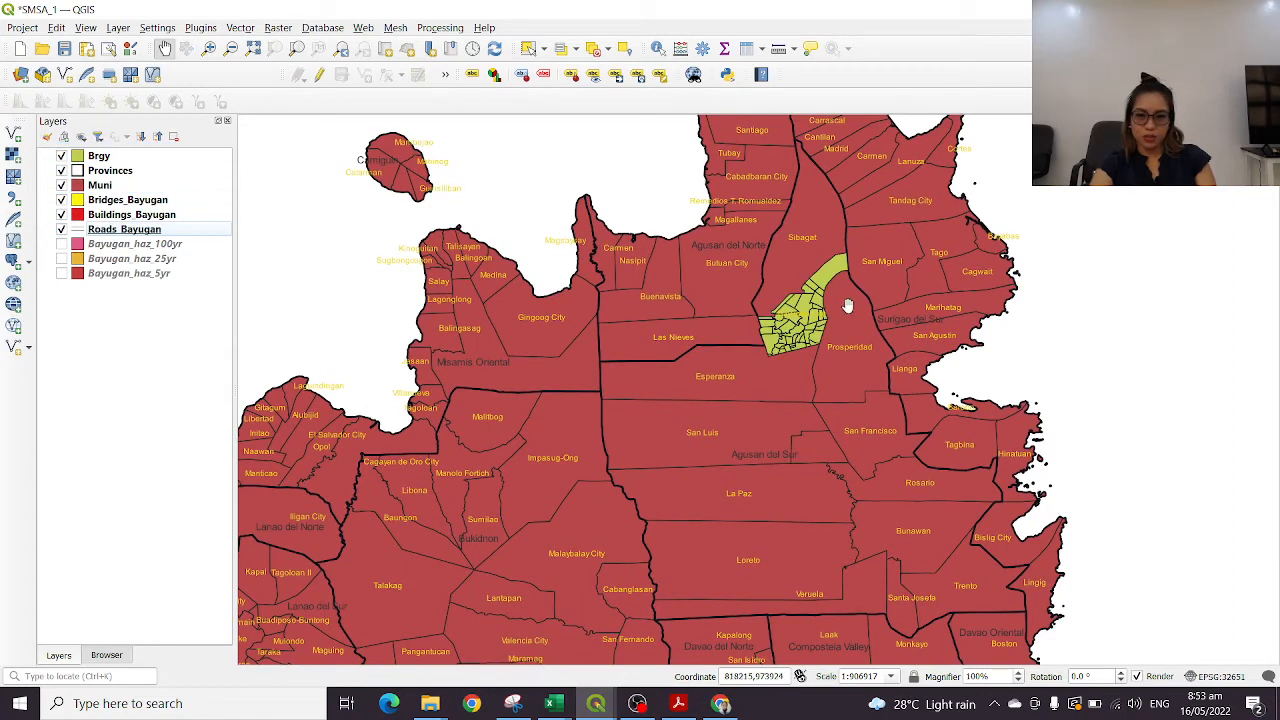
Toggle the Brgy layer off and on to compare its barangay polygons with the municipalities underneath at Bayugan City
scroll(841, 296, up, 2)
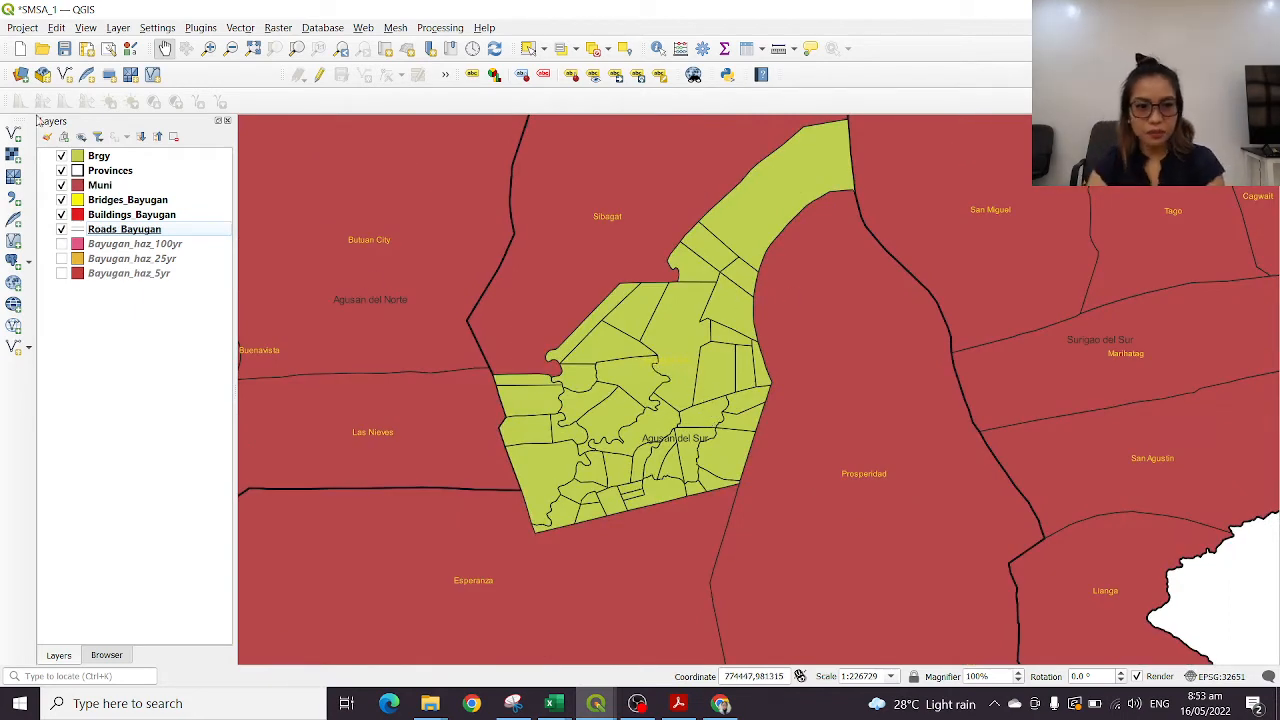
click(62, 156)
click(62, 156)
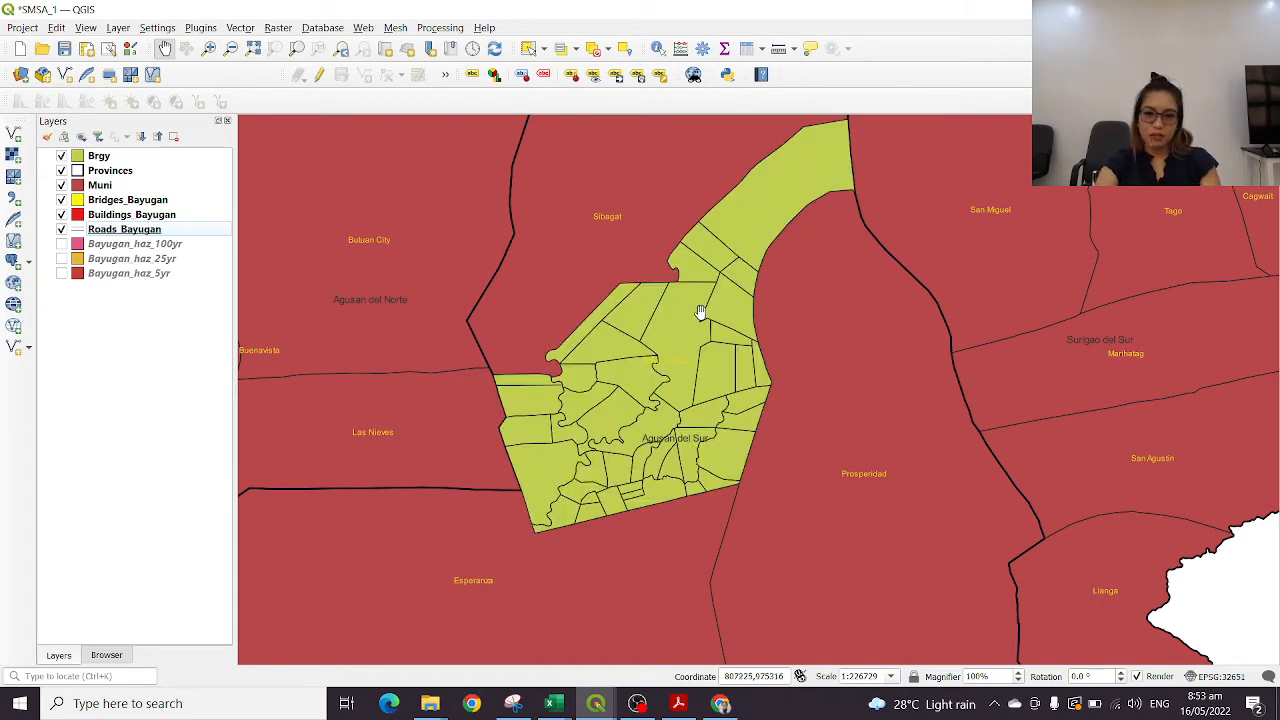
Apply single labels to the Brgy layer using the NAME_3 field as the label value
right_click(100, 156)
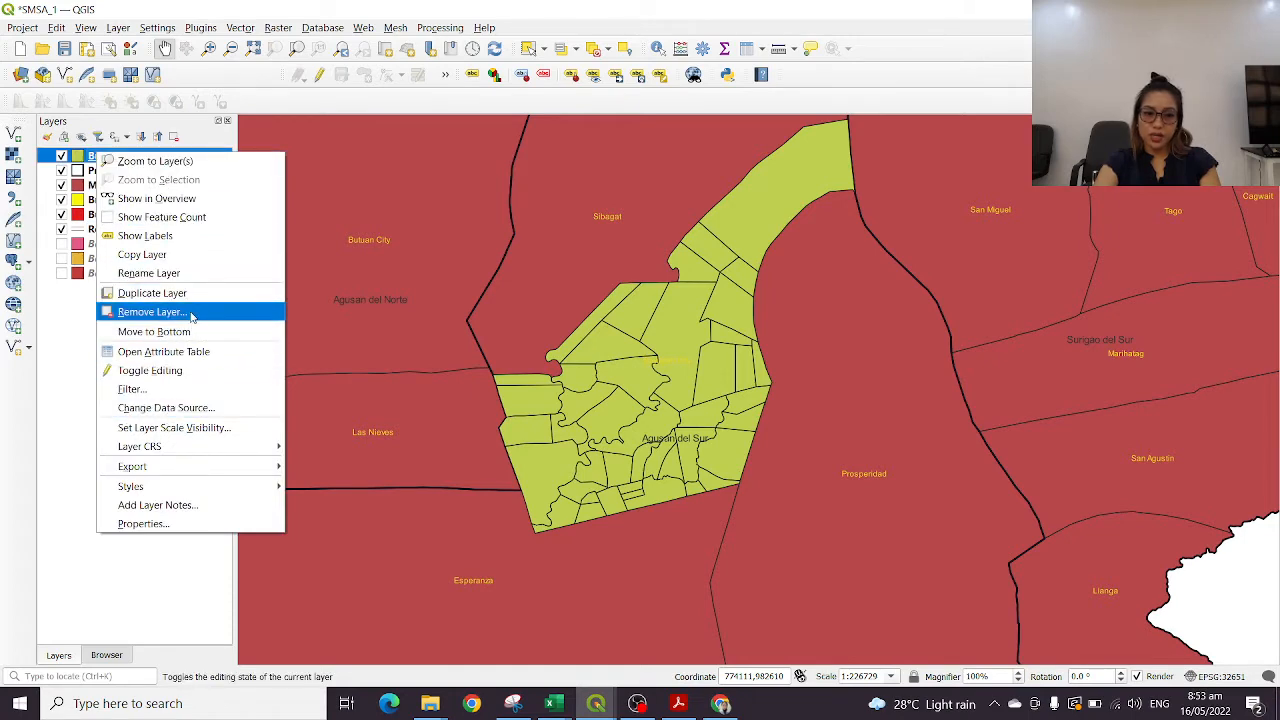
click(191, 529)
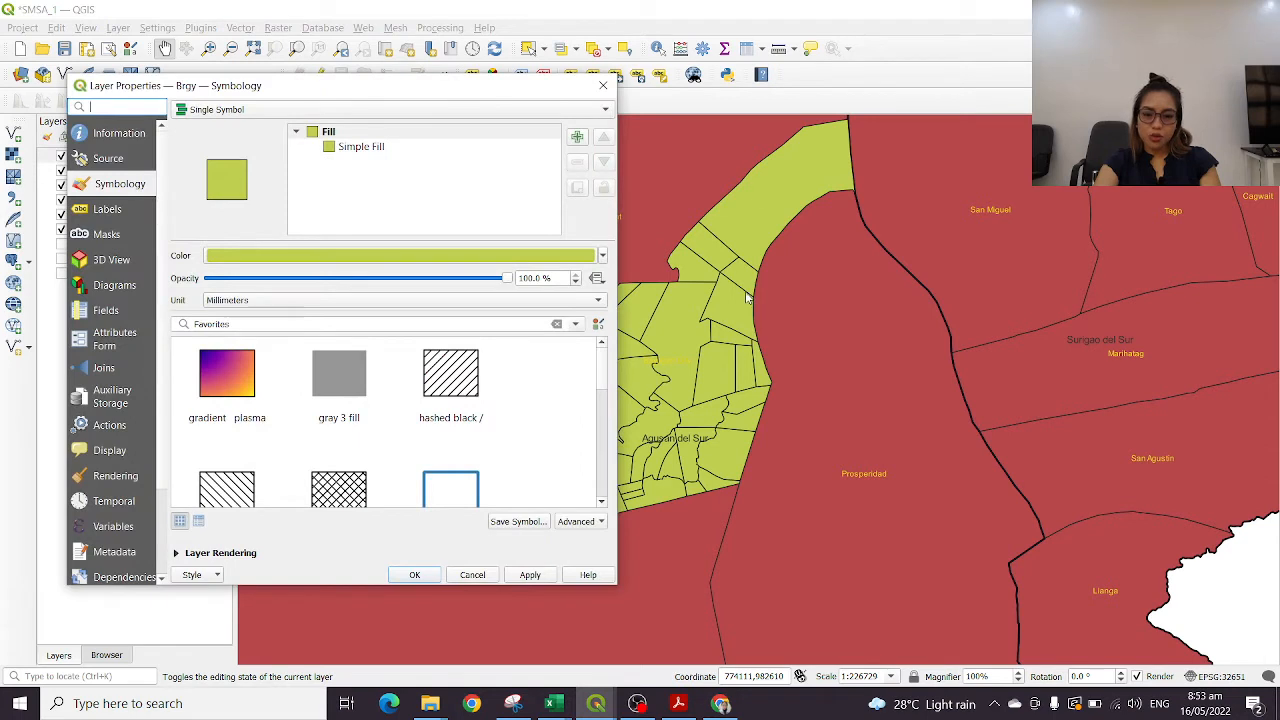
click(109, 212)
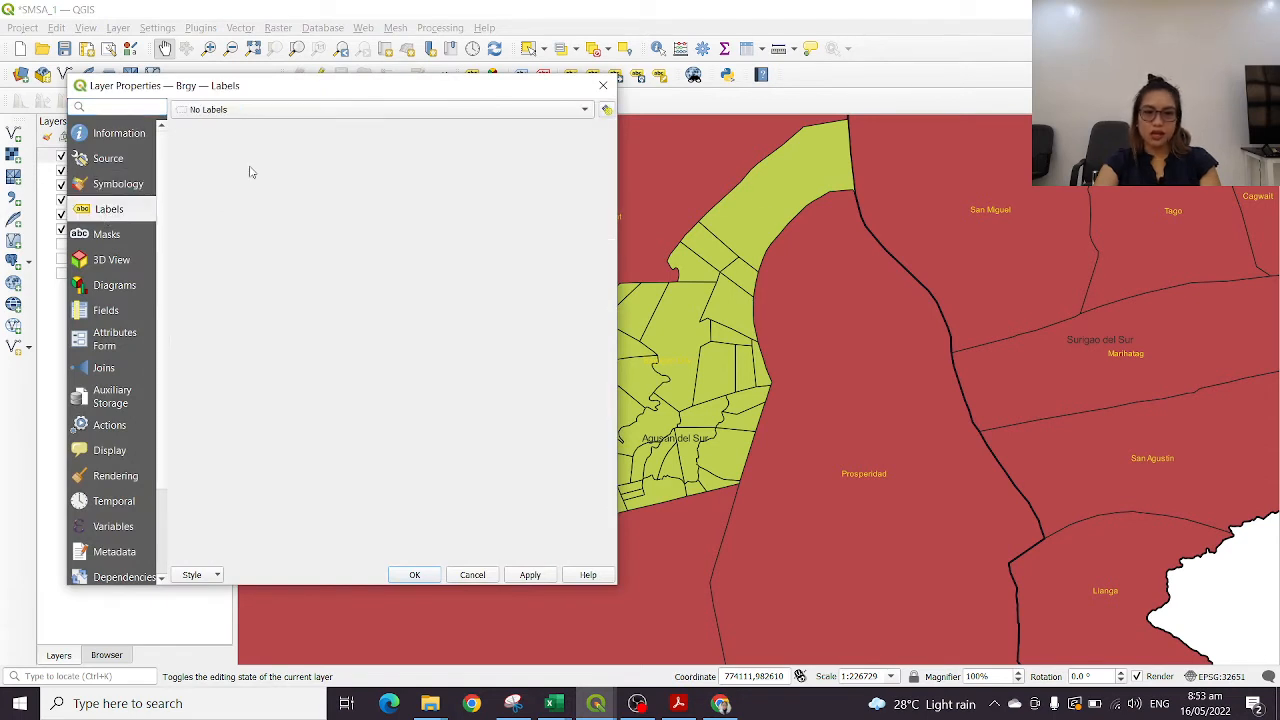
click(345, 110)
click(310, 123)
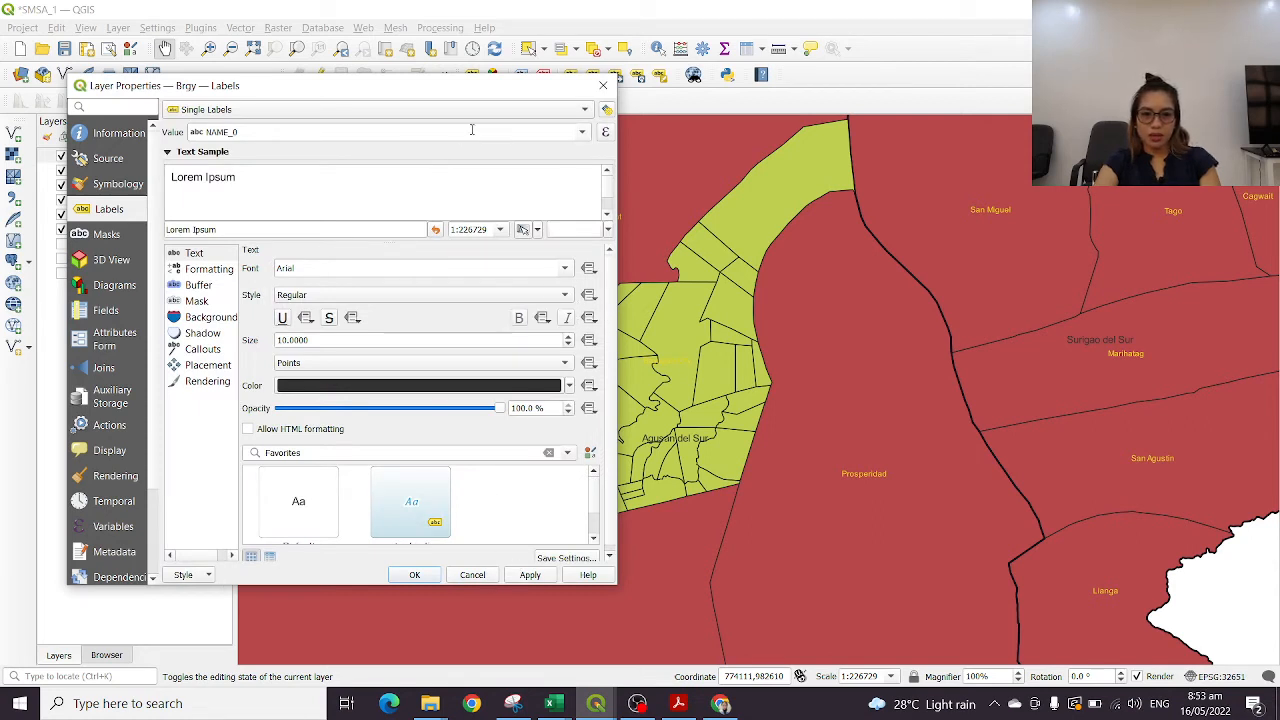
click(537, 131)
click(583, 133)
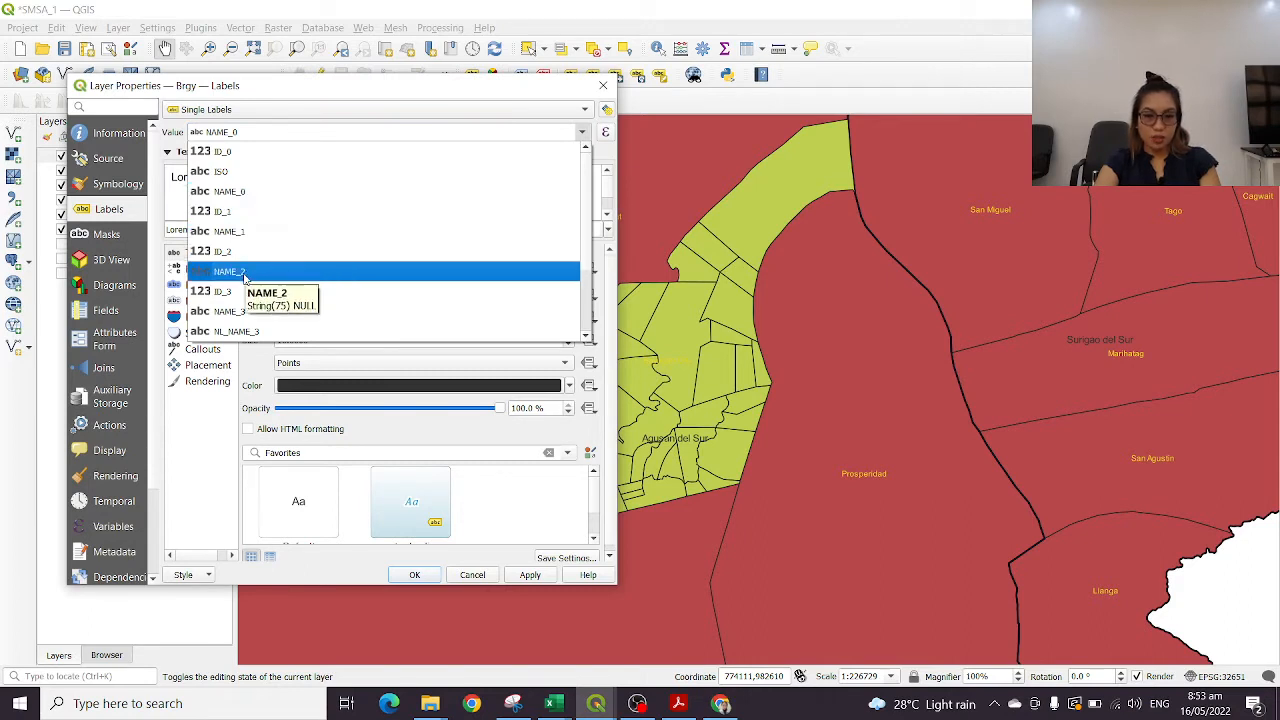
click(250, 311)
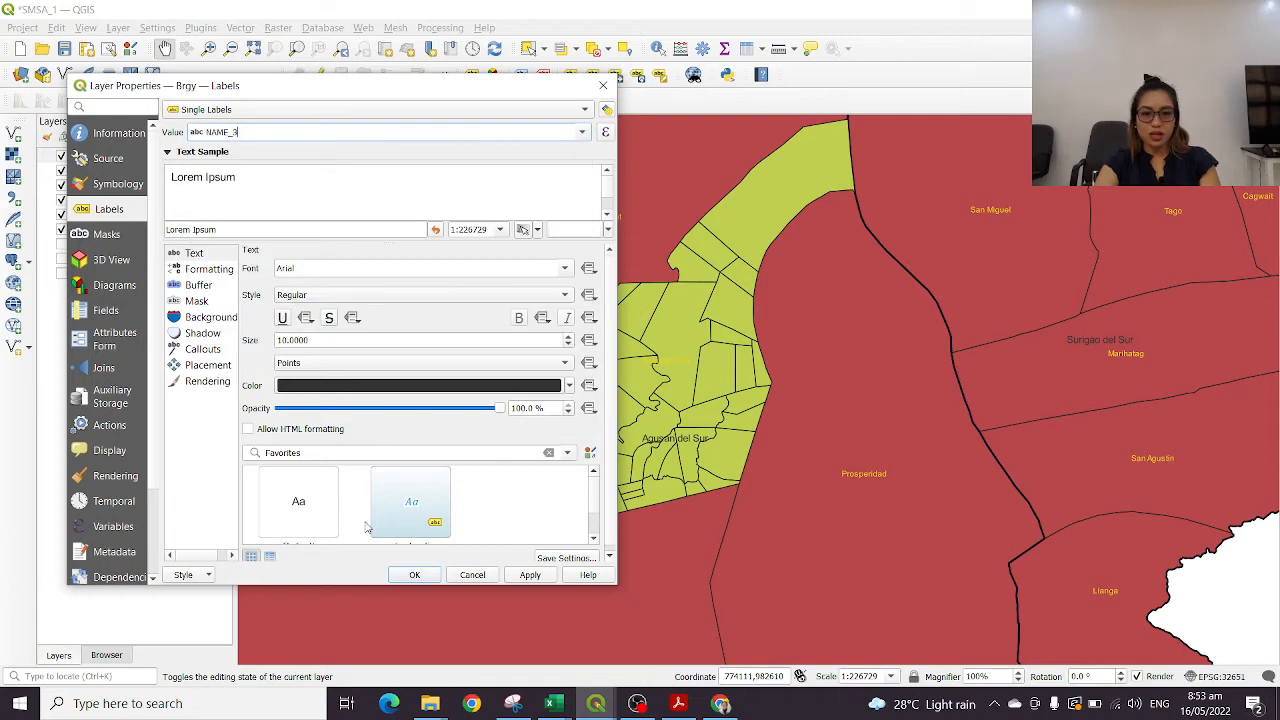
click(508, 586)
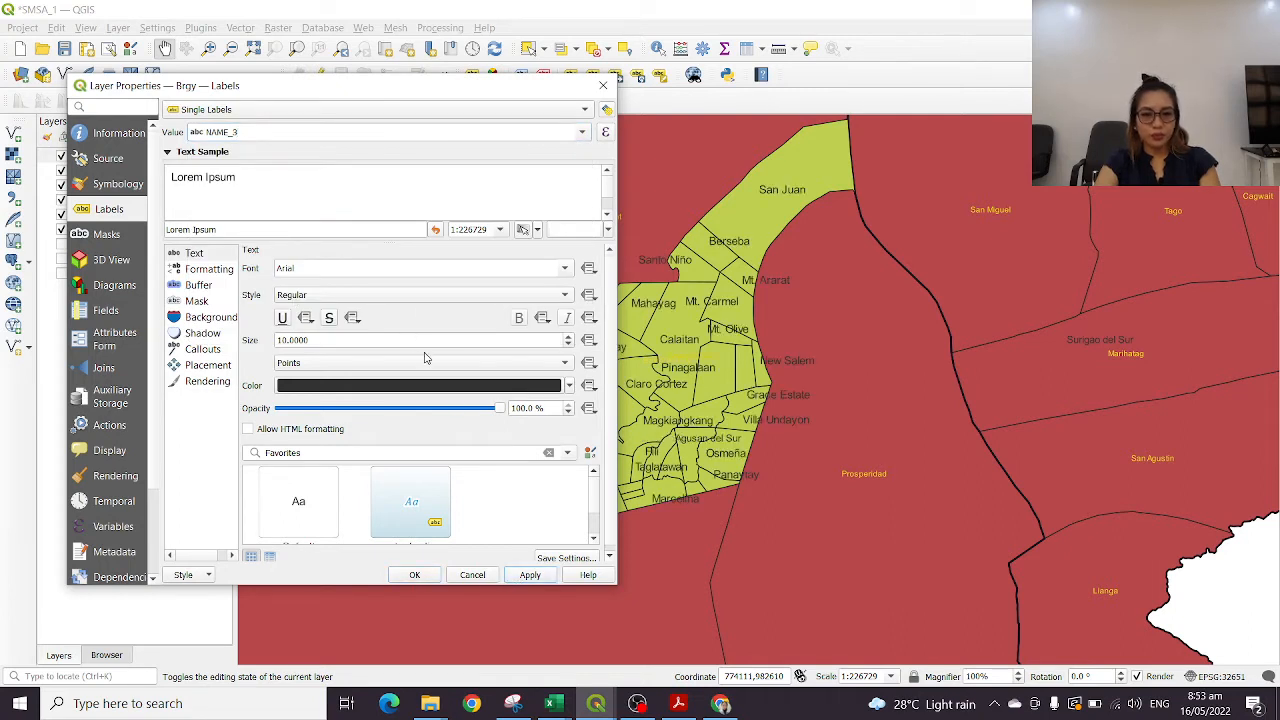
Set the Brgy label text colour to blue #3232ff and its size to 8 points, and apply the changes
click(500, 386)
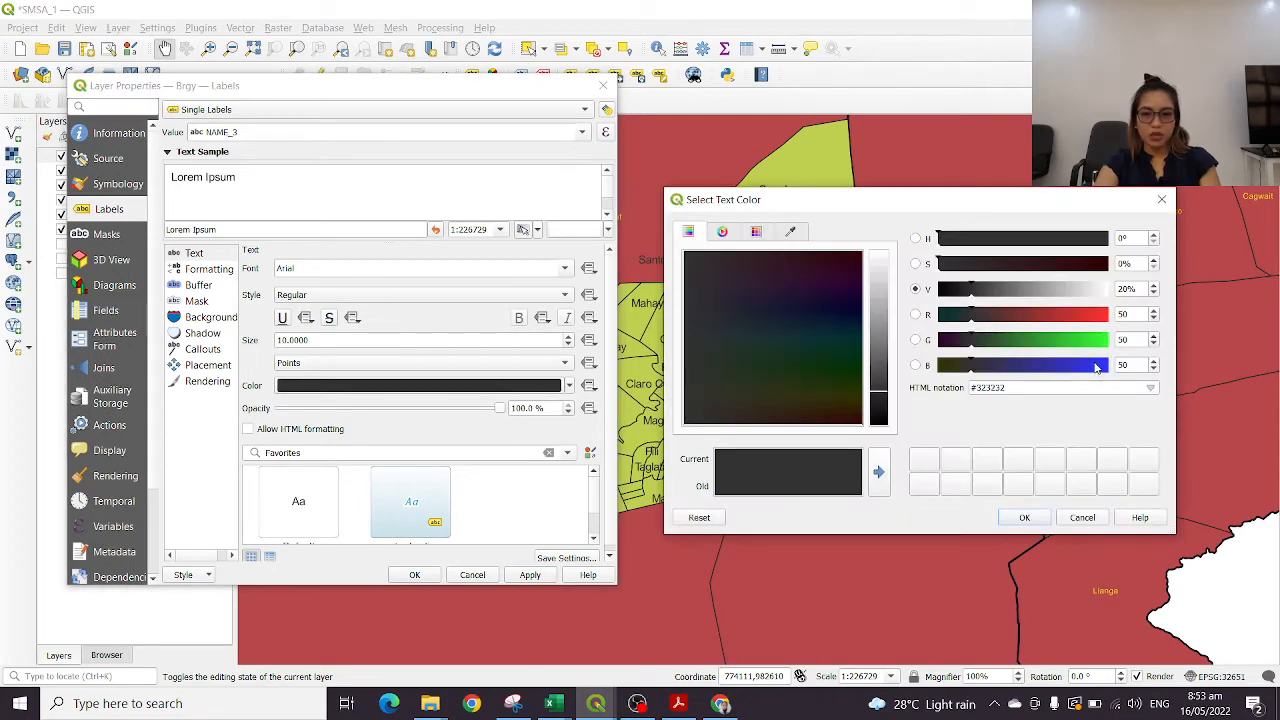
drag(1096, 368, 1110, 370)
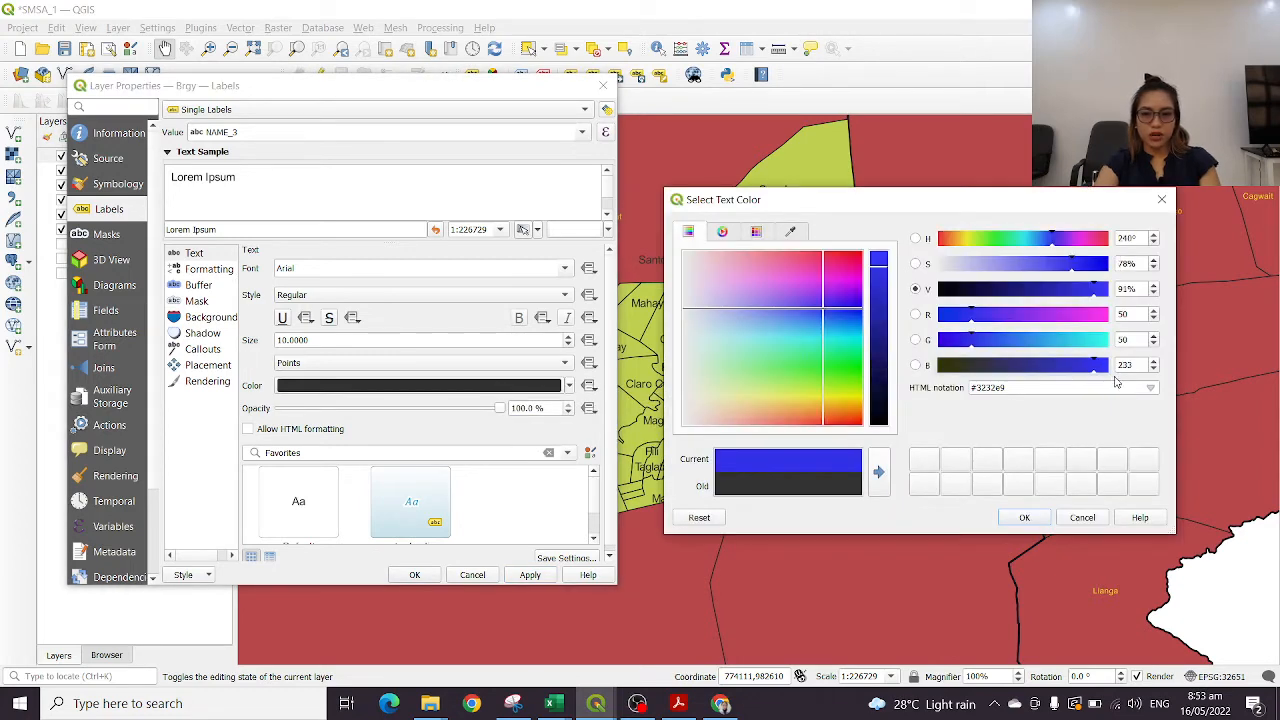
click(1020, 518)
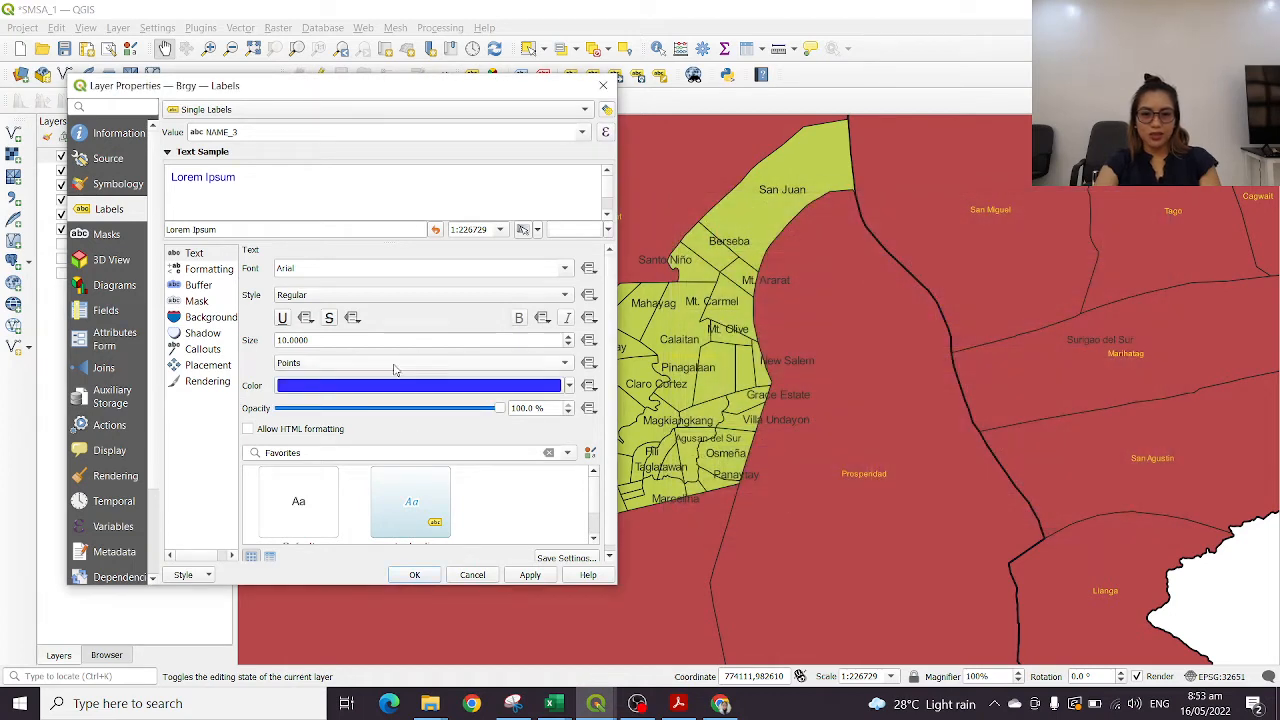
click(569, 345)
click(569, 345)
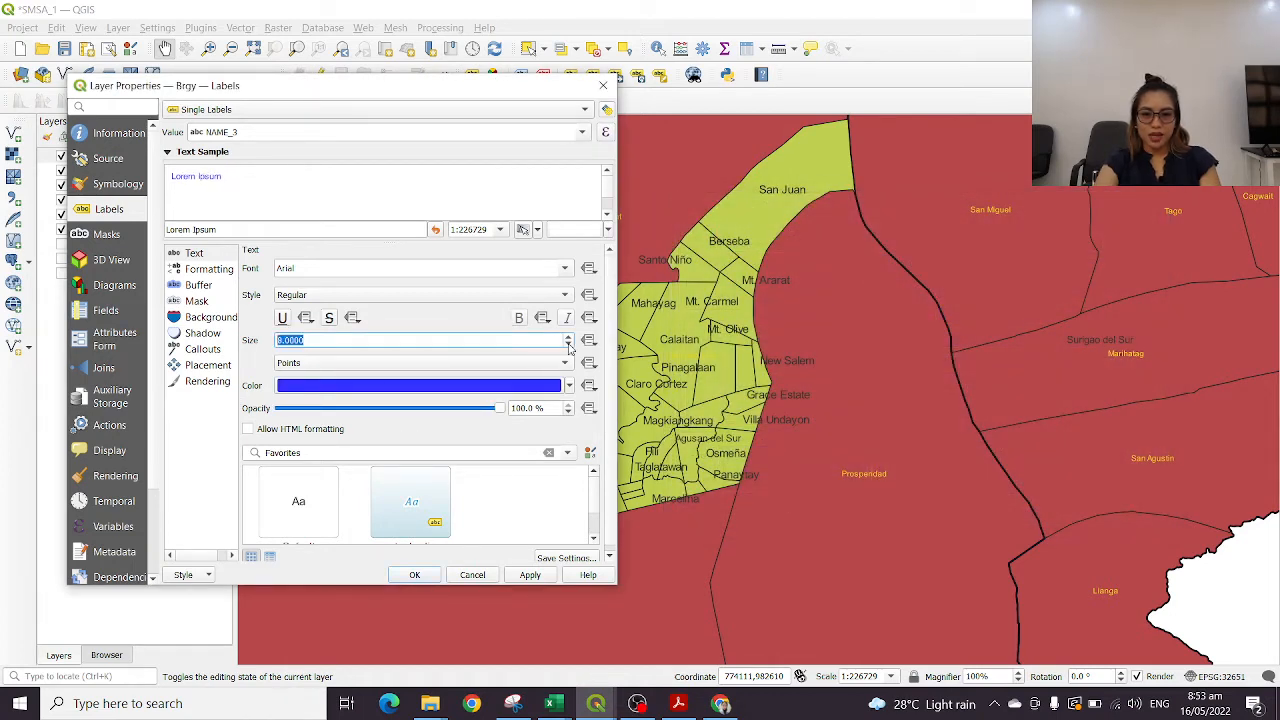
click(414, 574)
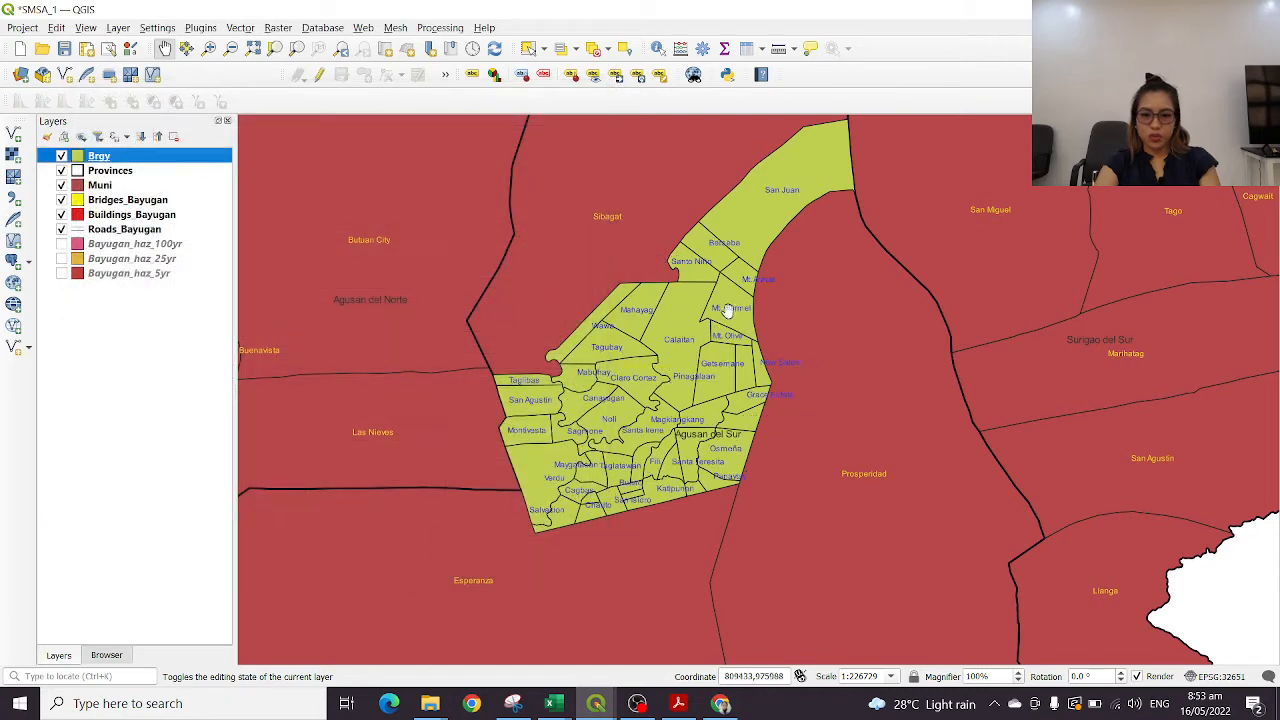
Examine the barangay labels across Bayugan at close range and against the surrounding municipalities and provinces
drag(737, 331, 812, 460)
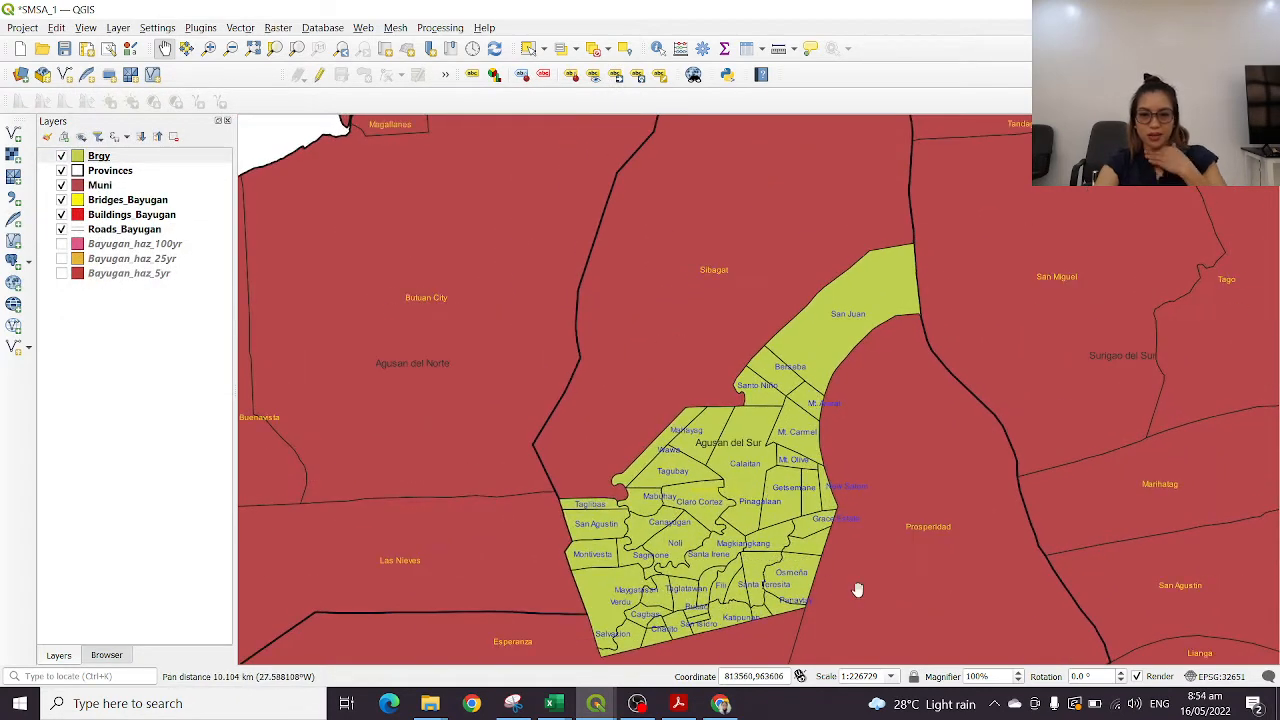
drag(614, 350, 526, 279)
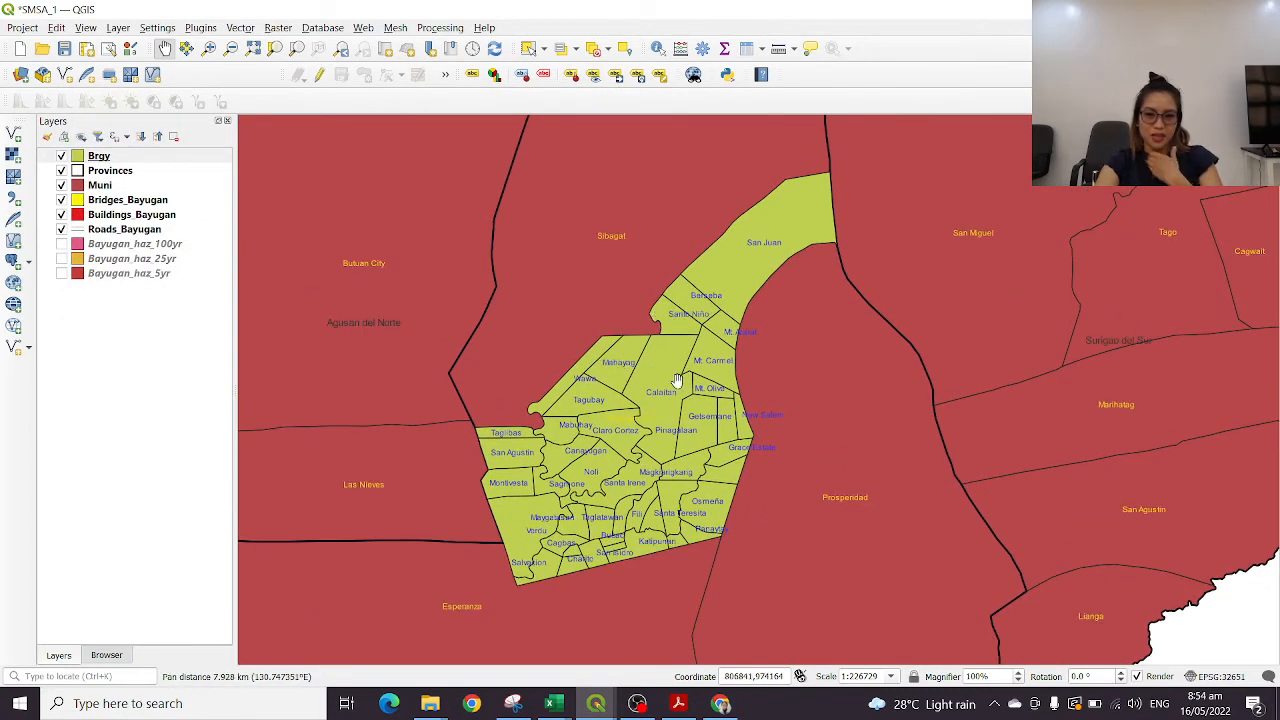
scroll(764, 252, up, 1)
drag(715, 404, 808, 229)
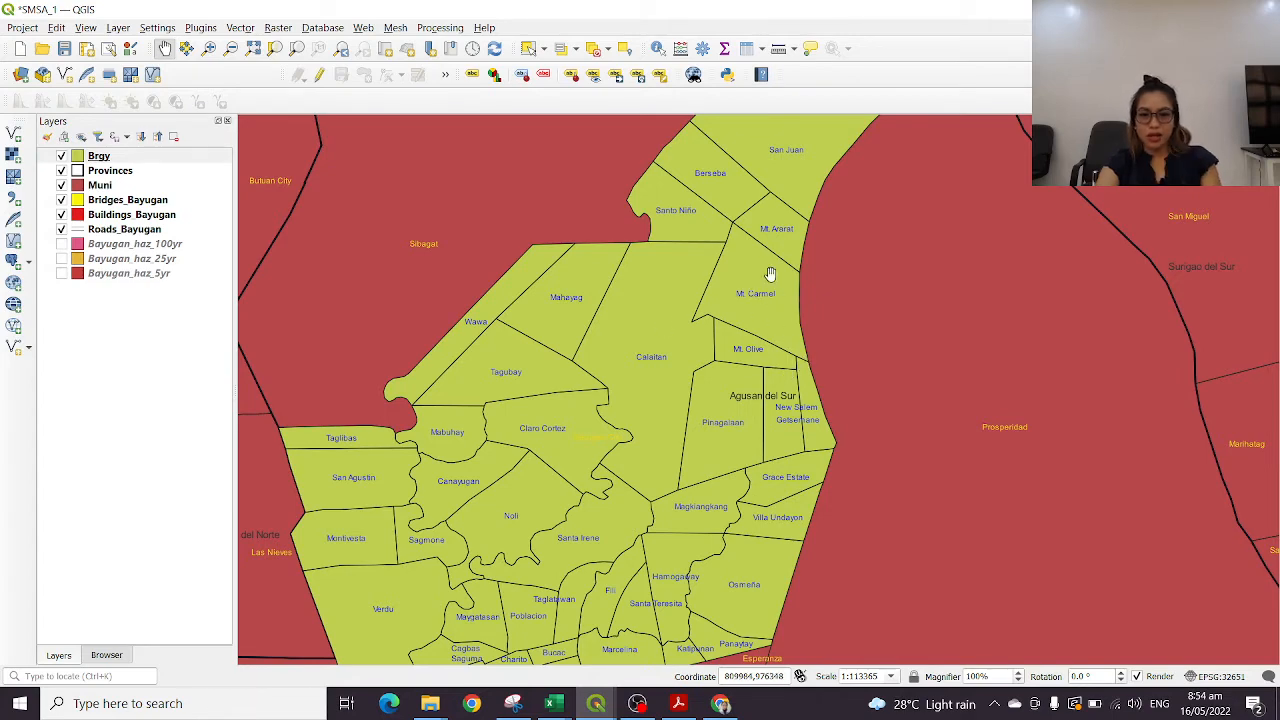
drag(492, 573, 543, 452)
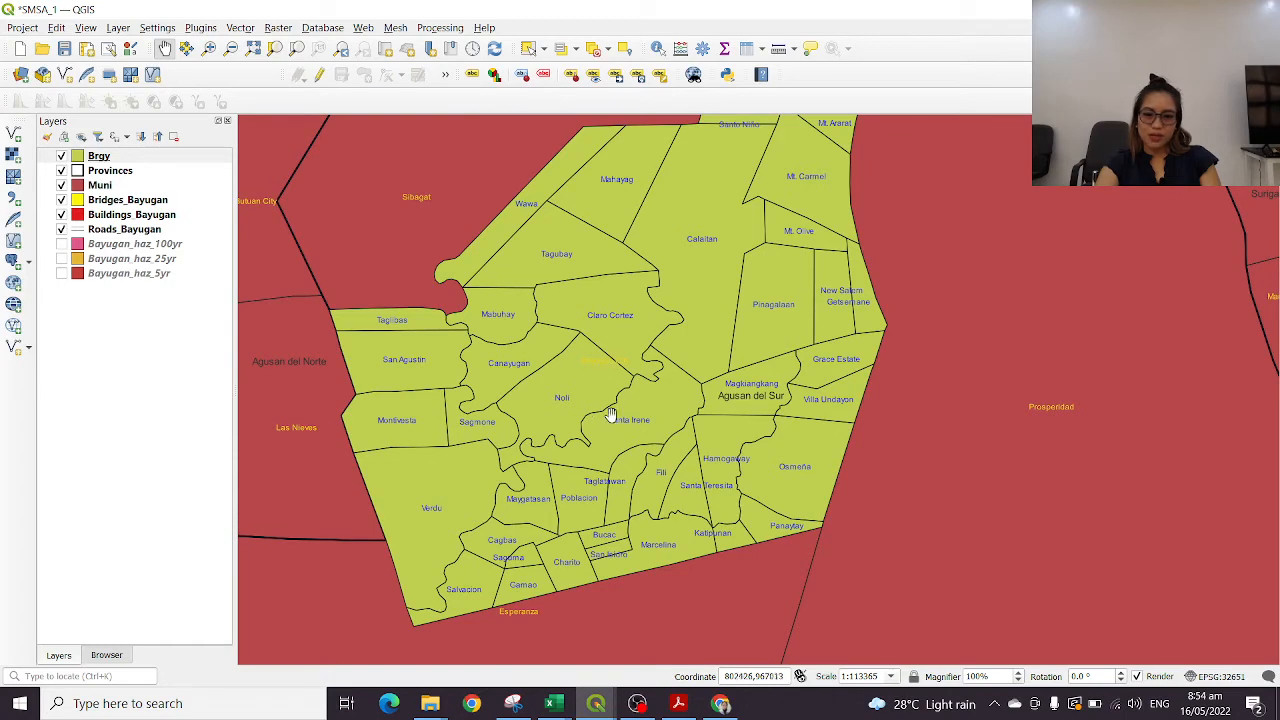
scroll(641, 394, down, 1)
drag(772, 305, 734, 395)
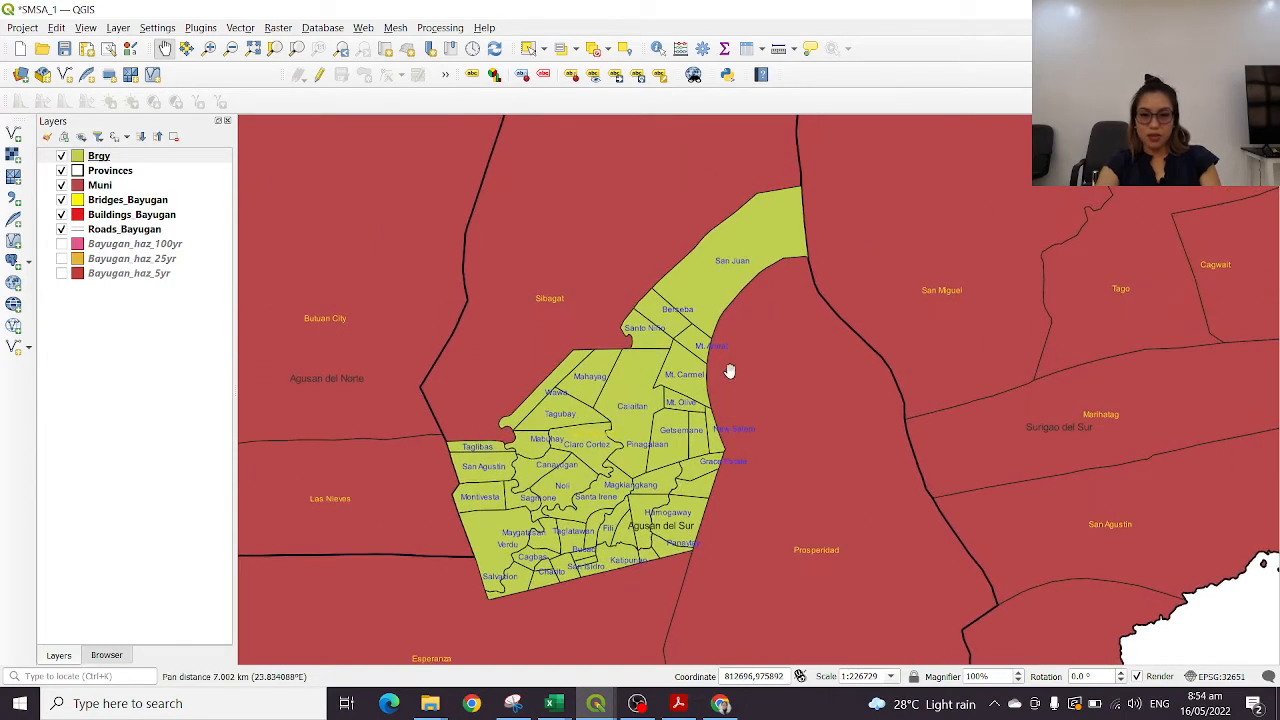
scroll(730, 371, down, 1)
scroll(735, 374, down, 1)
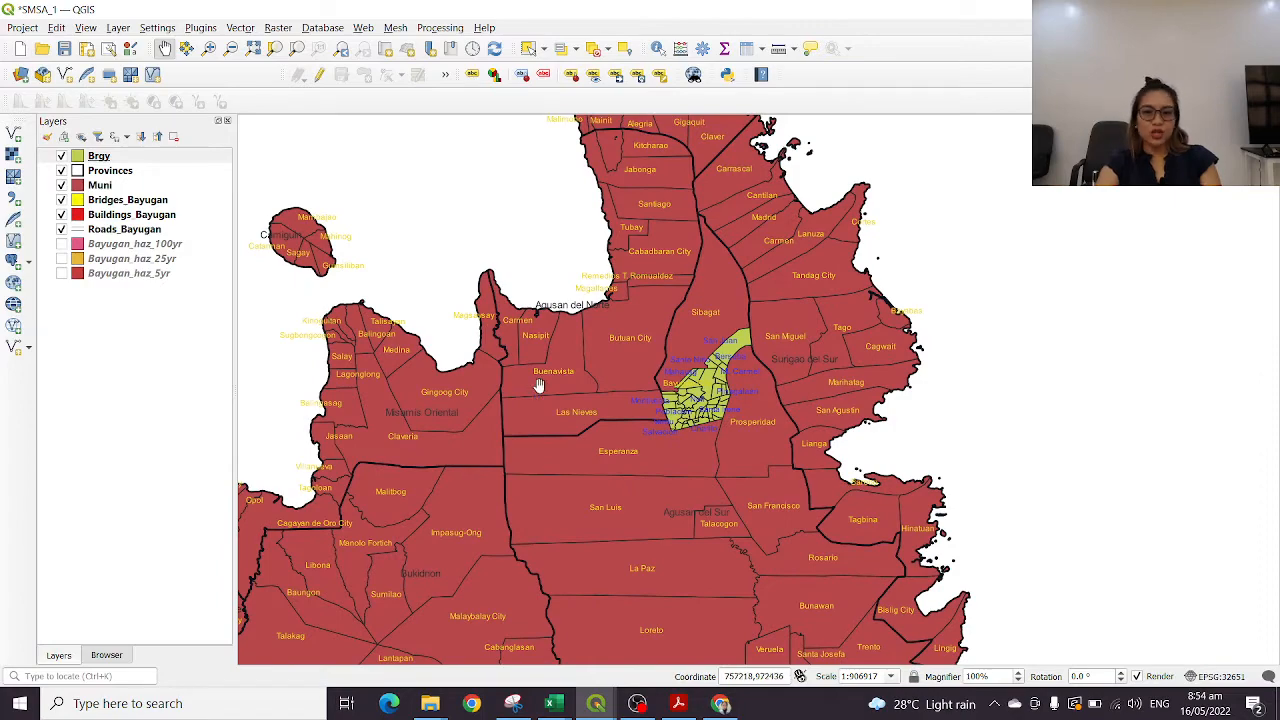
drag(690, 289, 631, 318)
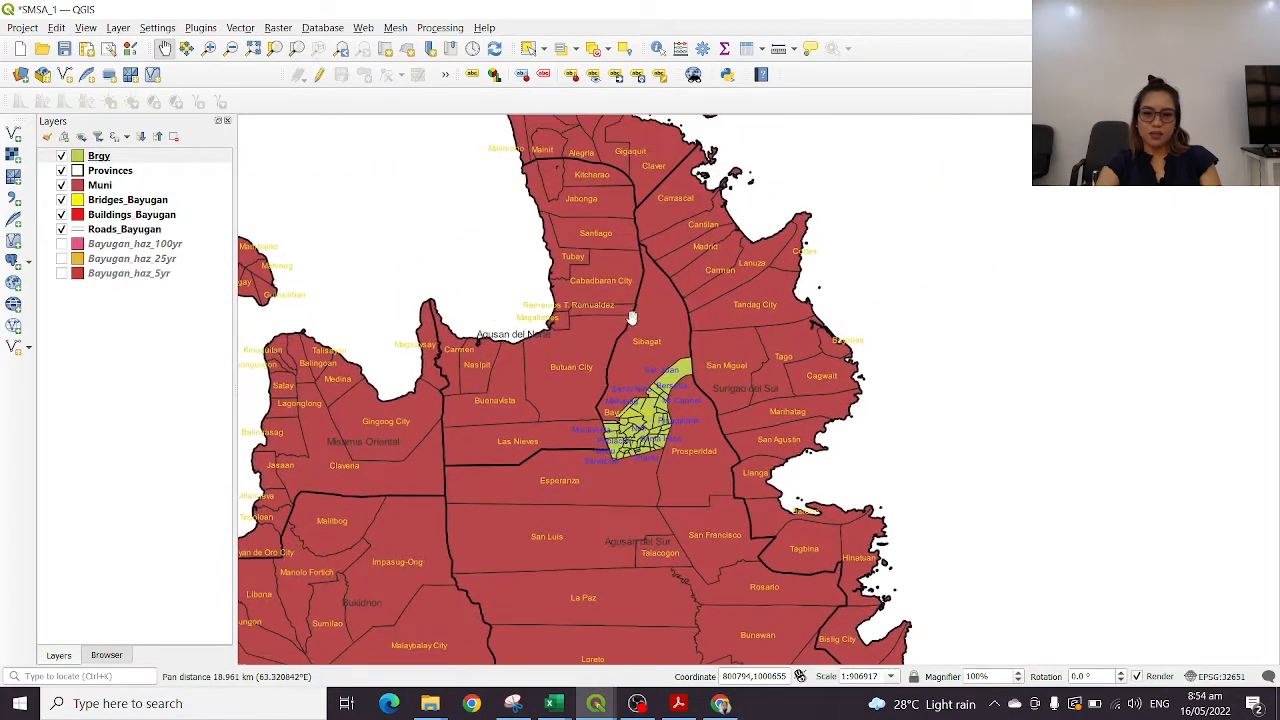
scroll(631, 318, up, 3)
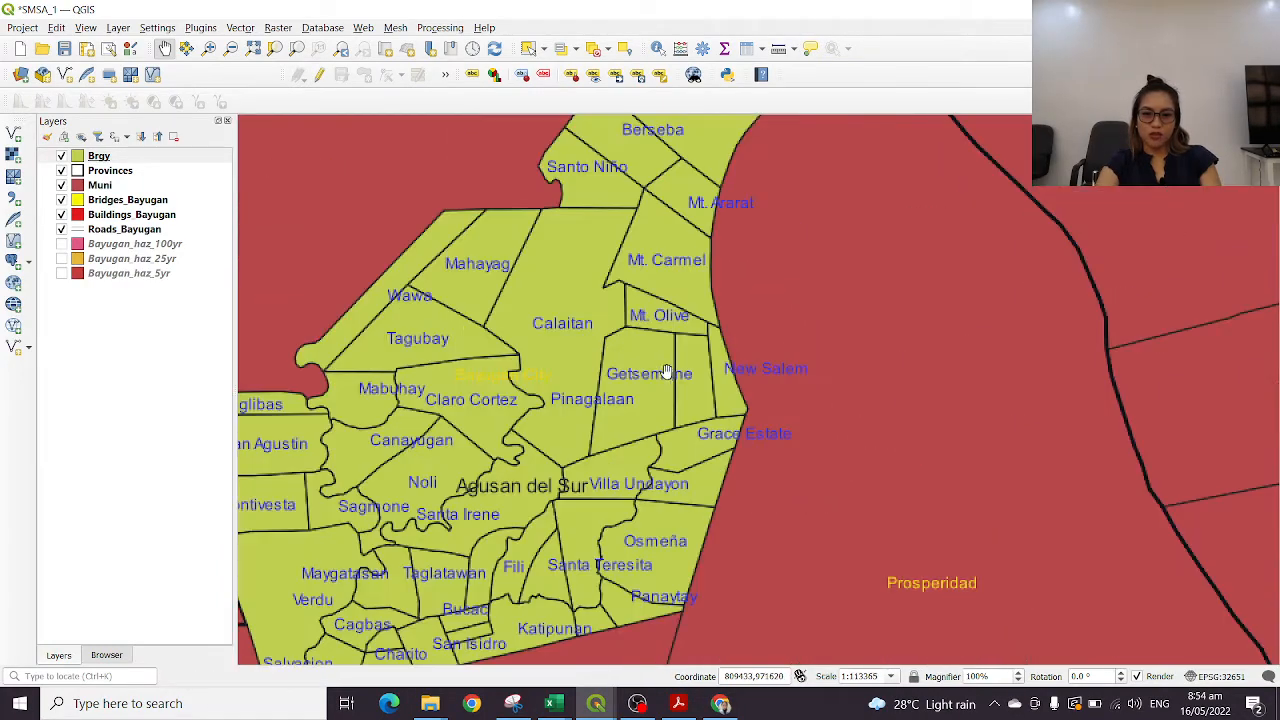
drag(614, 287, 725, 289)
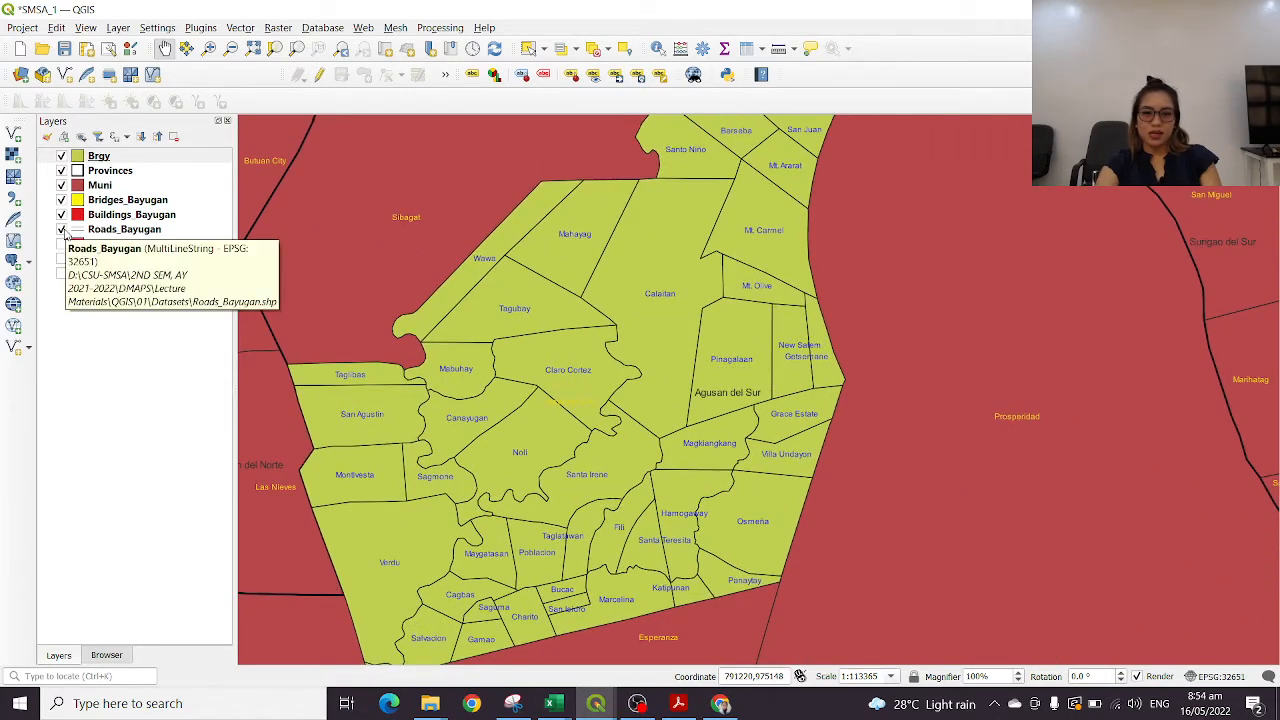
Hide the Brgy and Muni layers, leaving the province outlines with Bayugan's roads, buildings and bridges in view
click(61, 156)
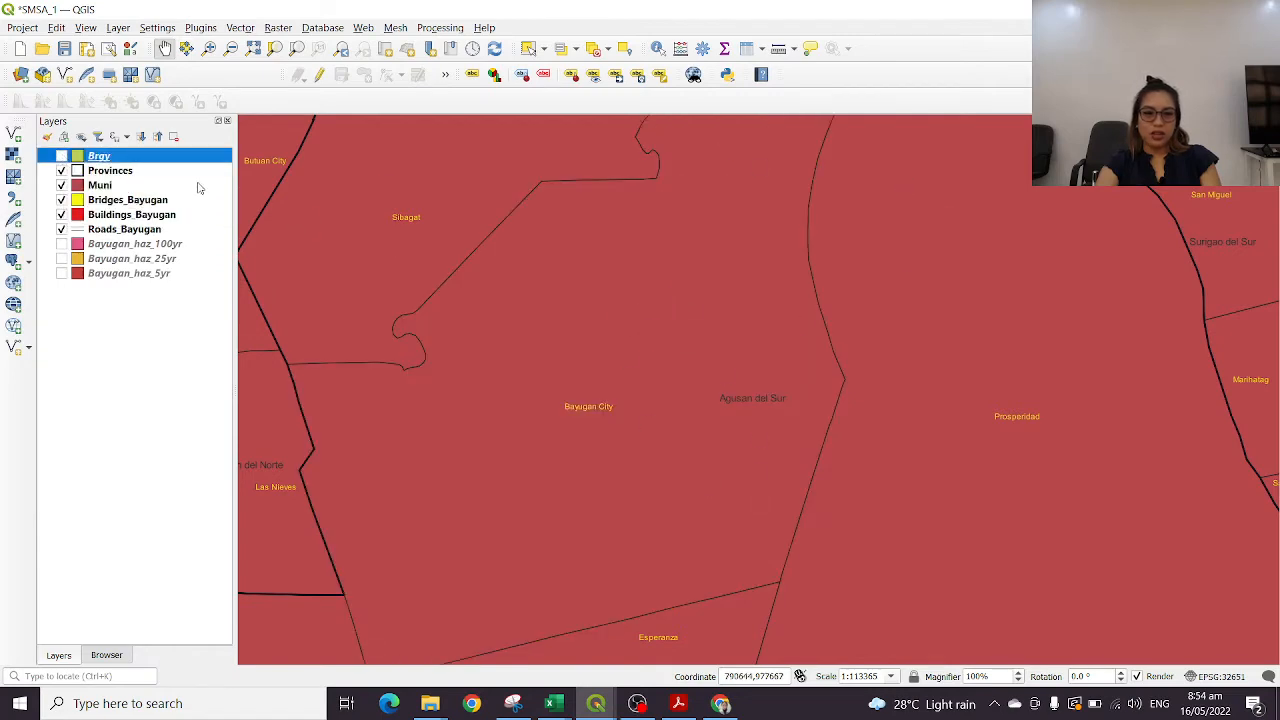
click(62, 156)
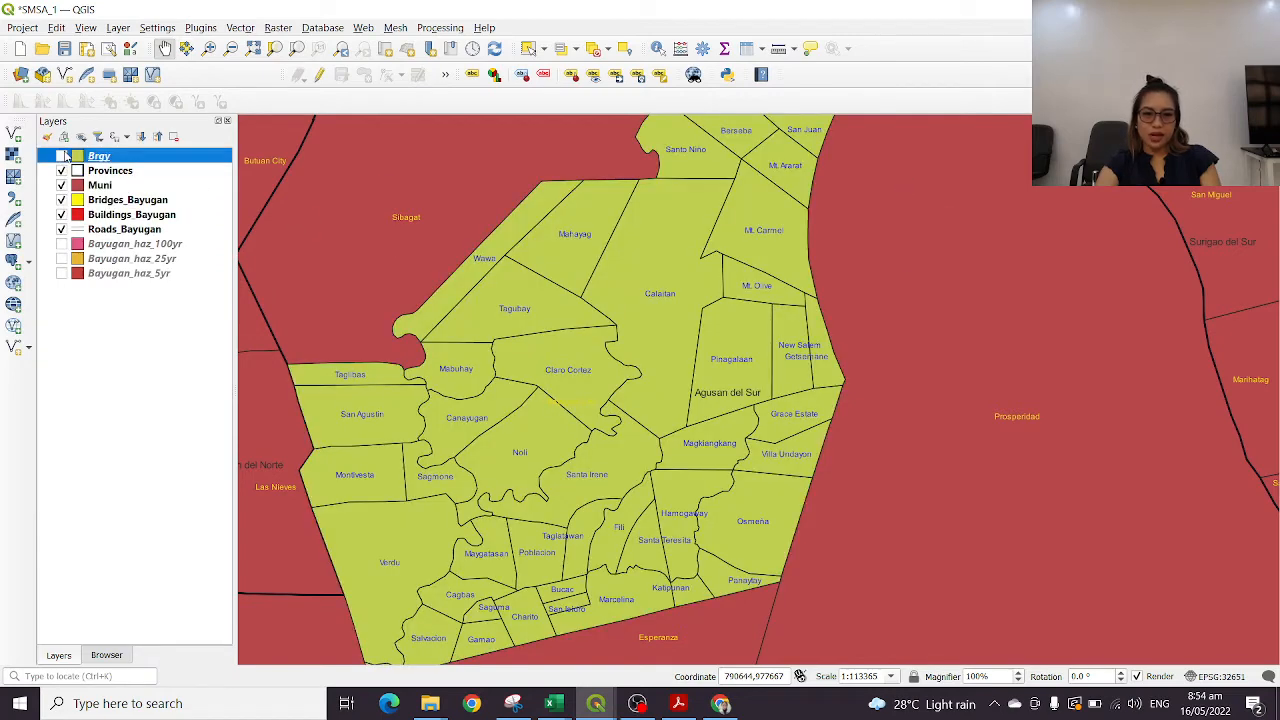
click(62, 156)
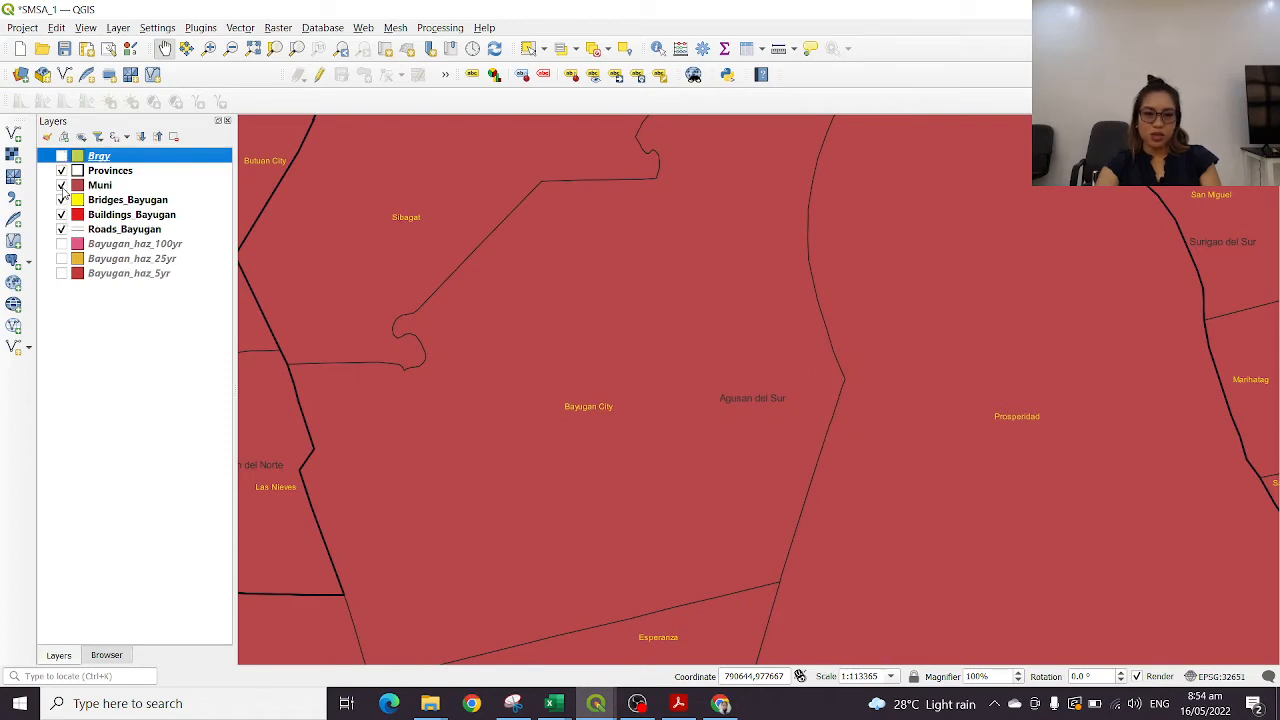
click(62, 187)
drag(912, 461, 1020, 250)
scroll(892, 317, down, 2)
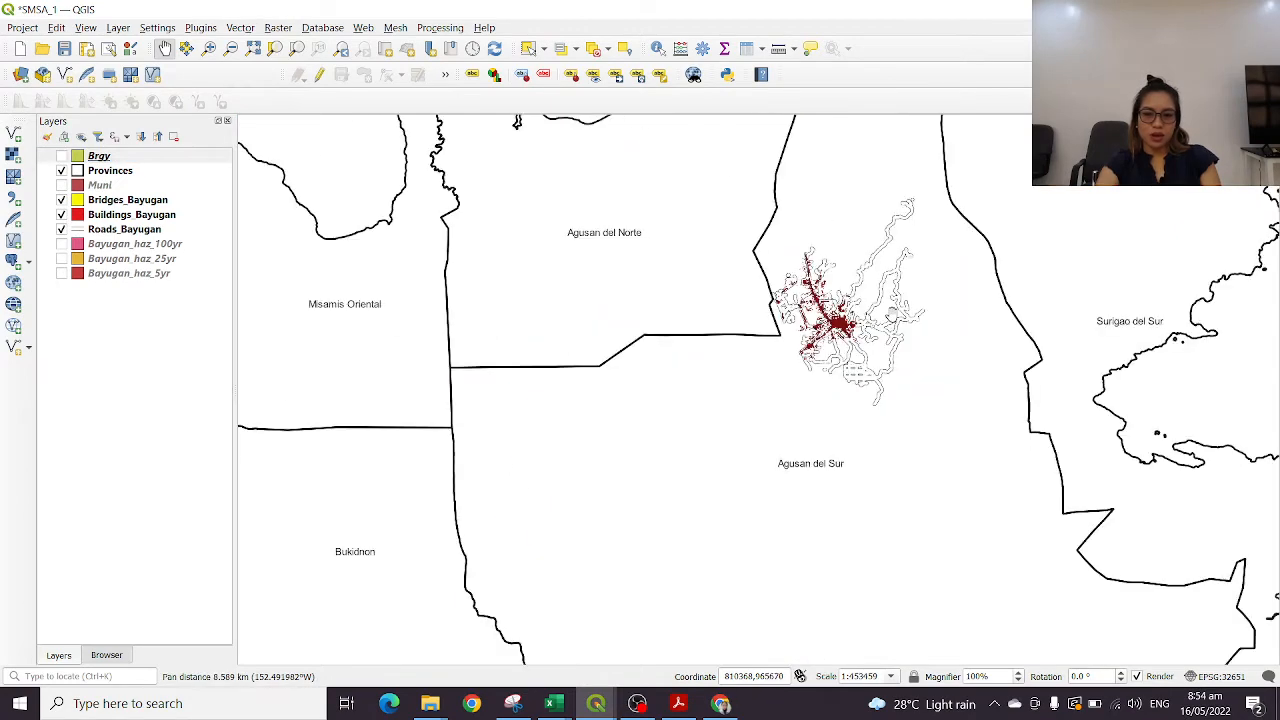
scroll(892, 316, down, 2)
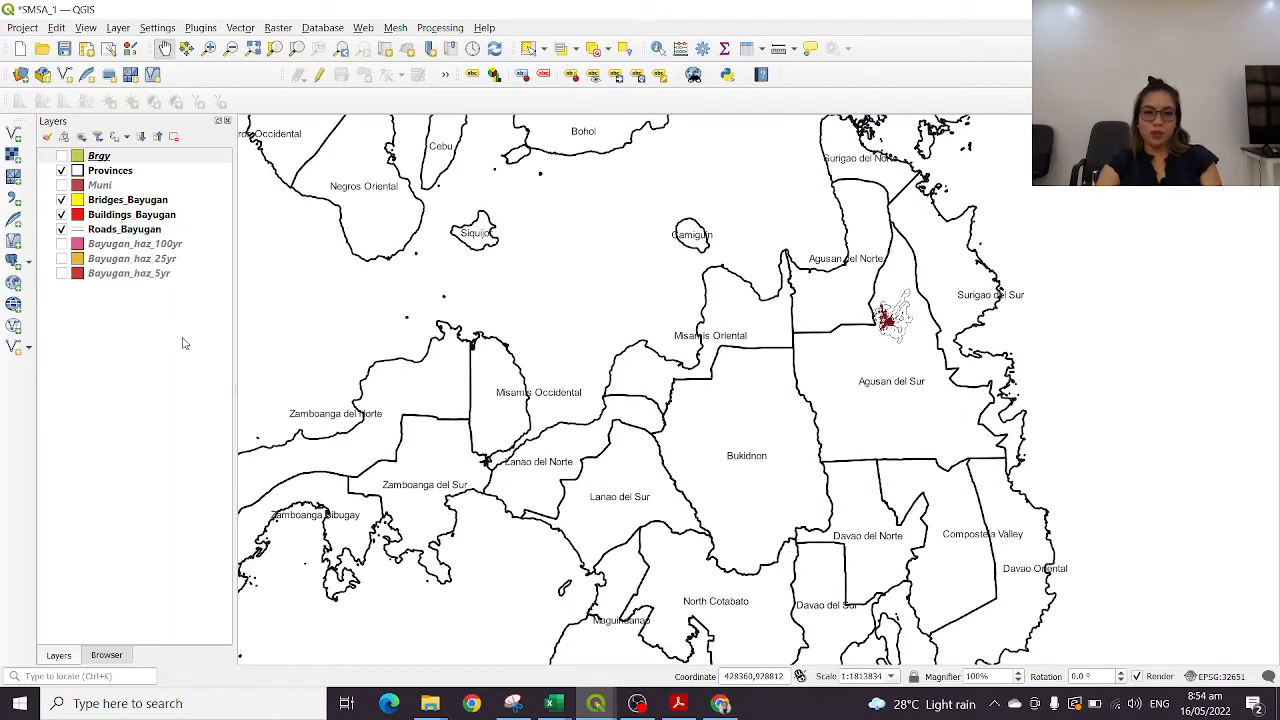
Turn on the Bayugan_haz_5yr layer and bring its hazard polygons at Bayugan into view
click(150, 246)
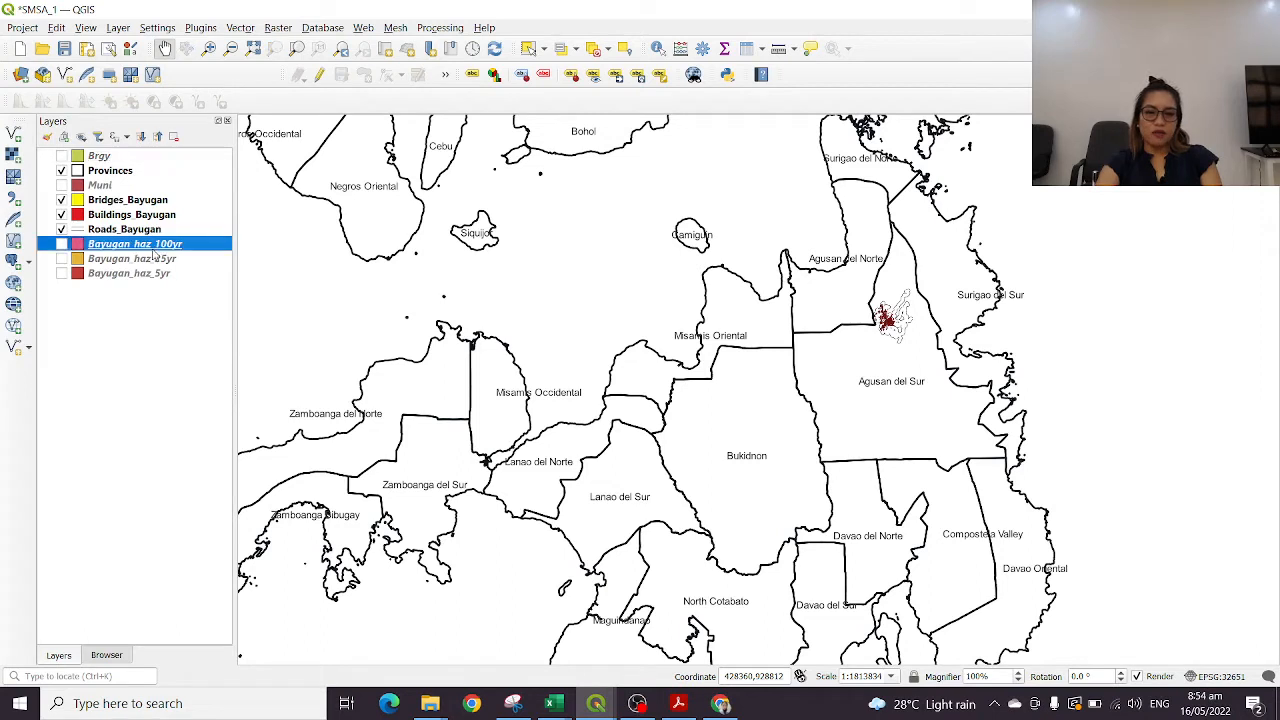
click(158, 261)
click(153, 276)
click(157, 262)
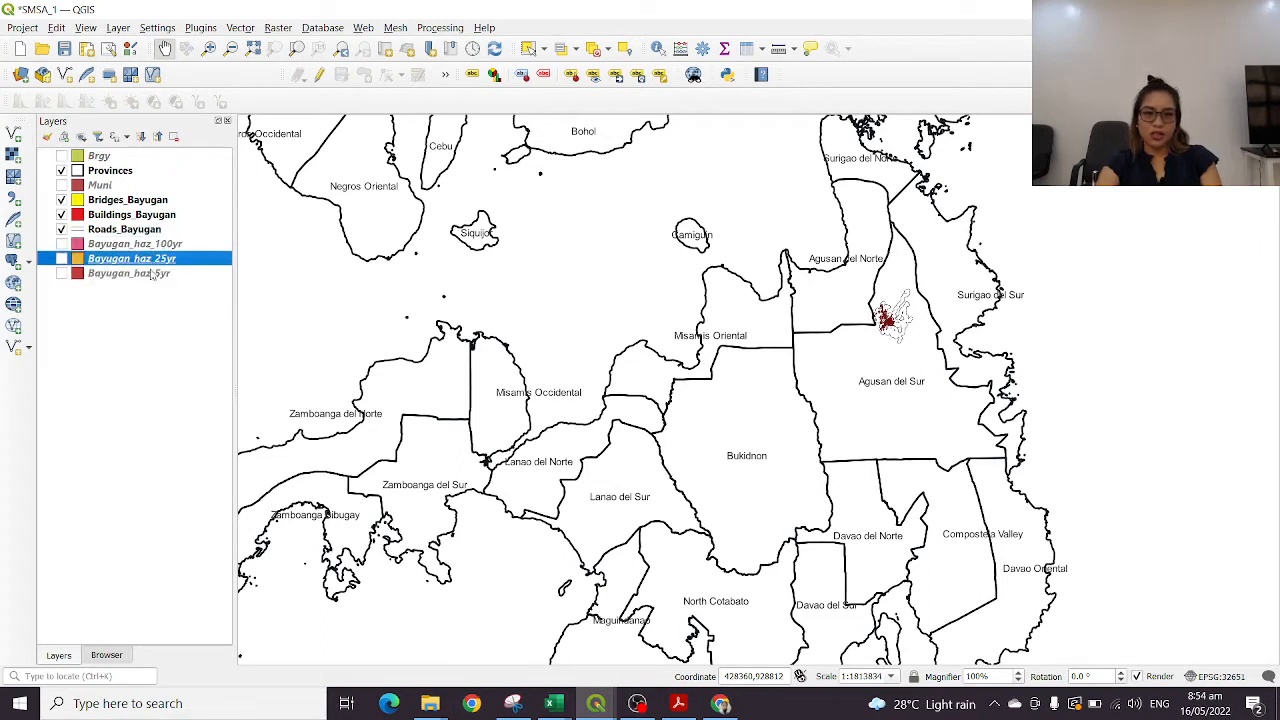
click(152, 278)
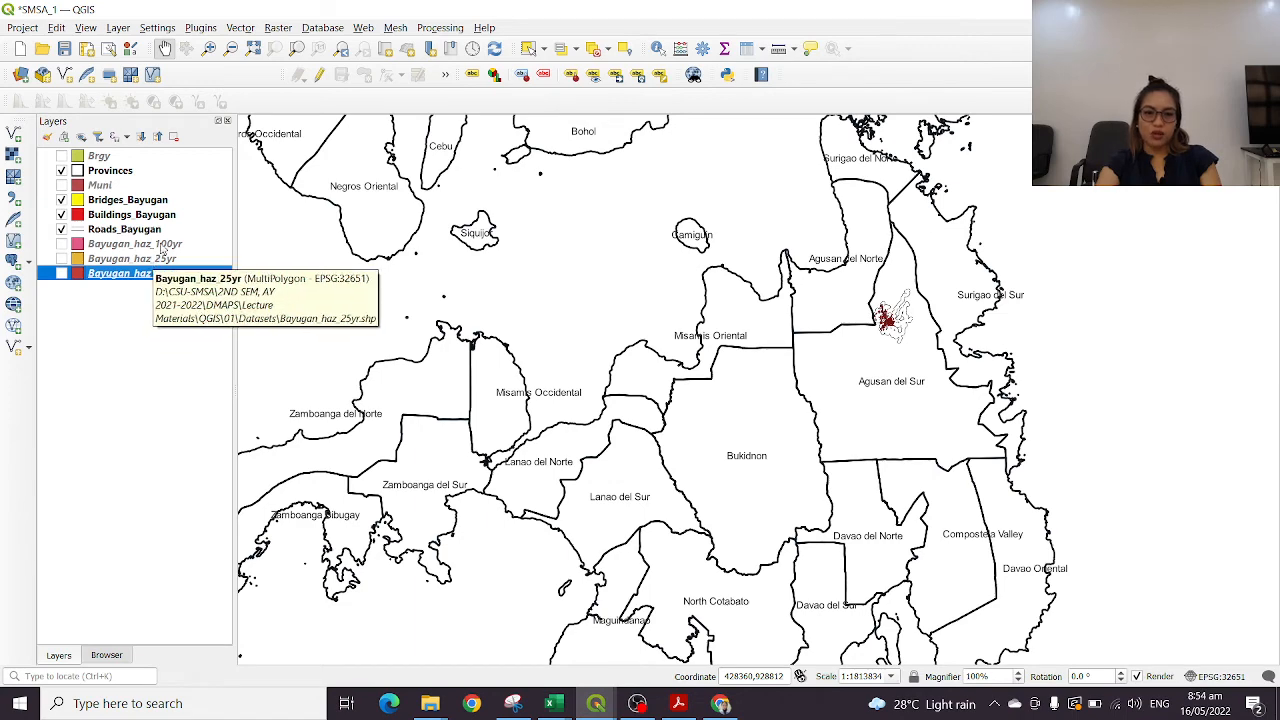
click(62, 274)
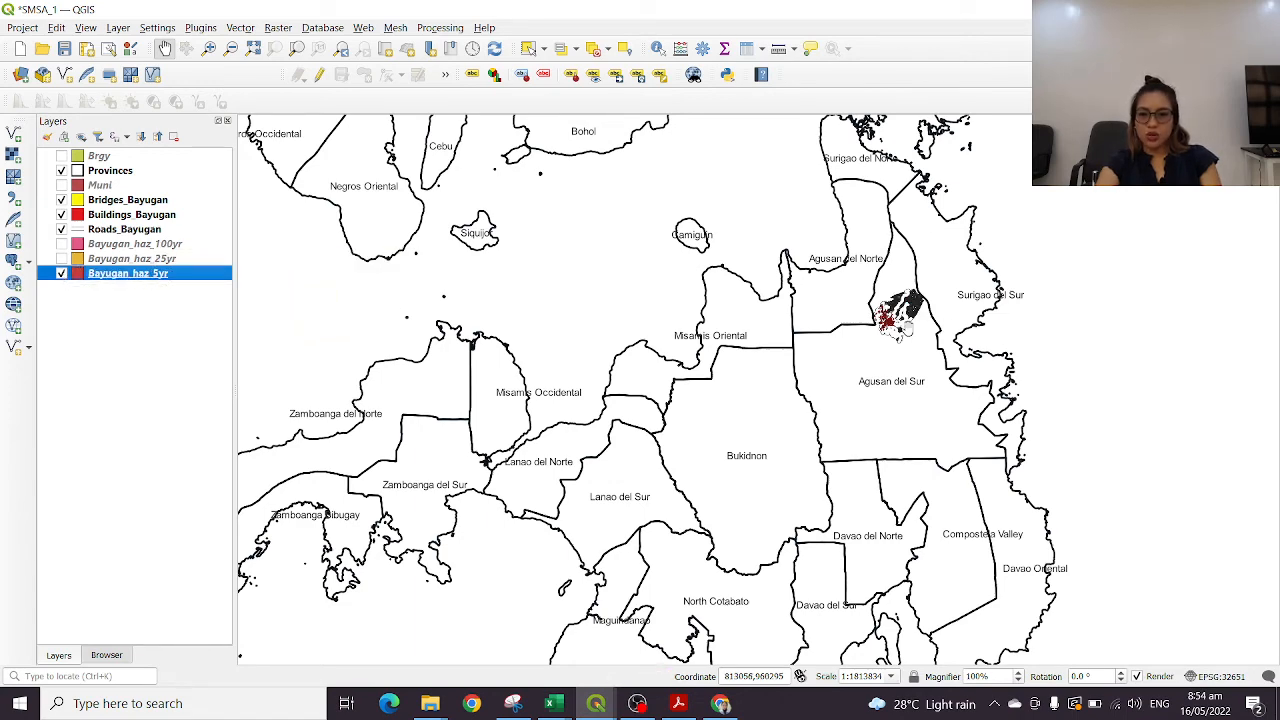
scroll(908, 328, up, 3)
drag(900, 290, 765, 420)
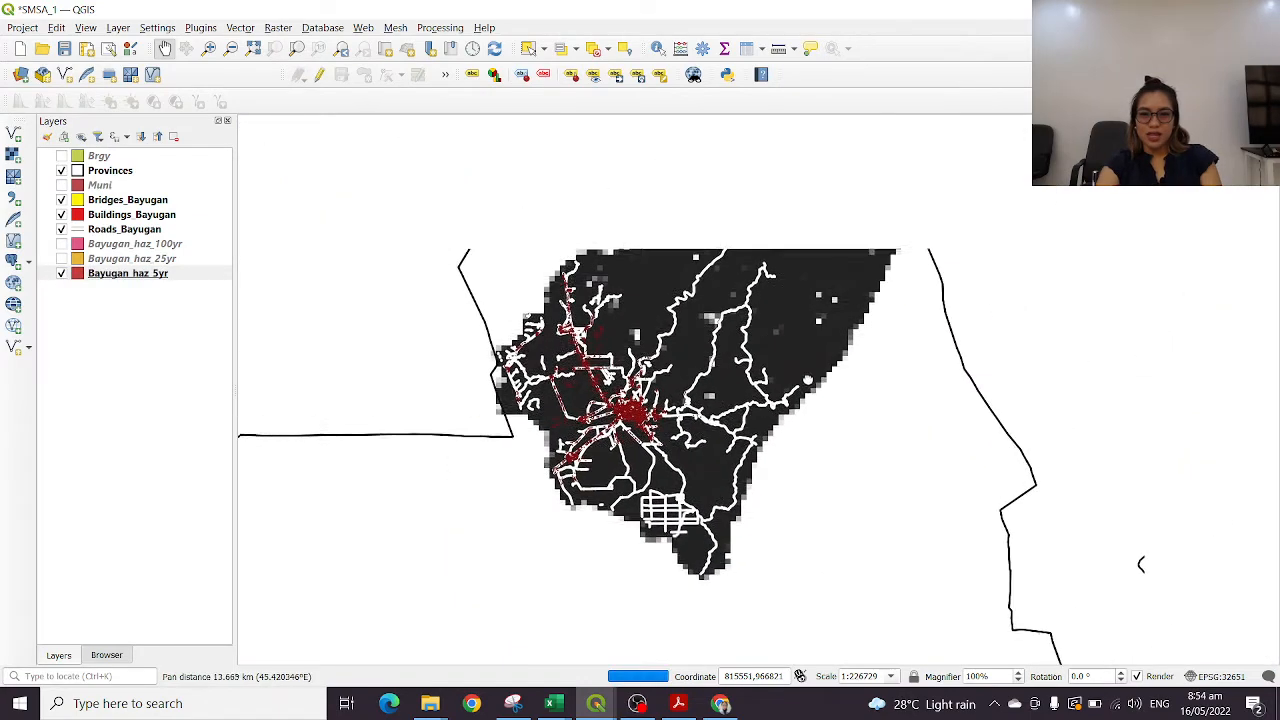
Review the symbology settings of the Bayugan_haz_5yr layer and close its properties without changes
click(154, 278)
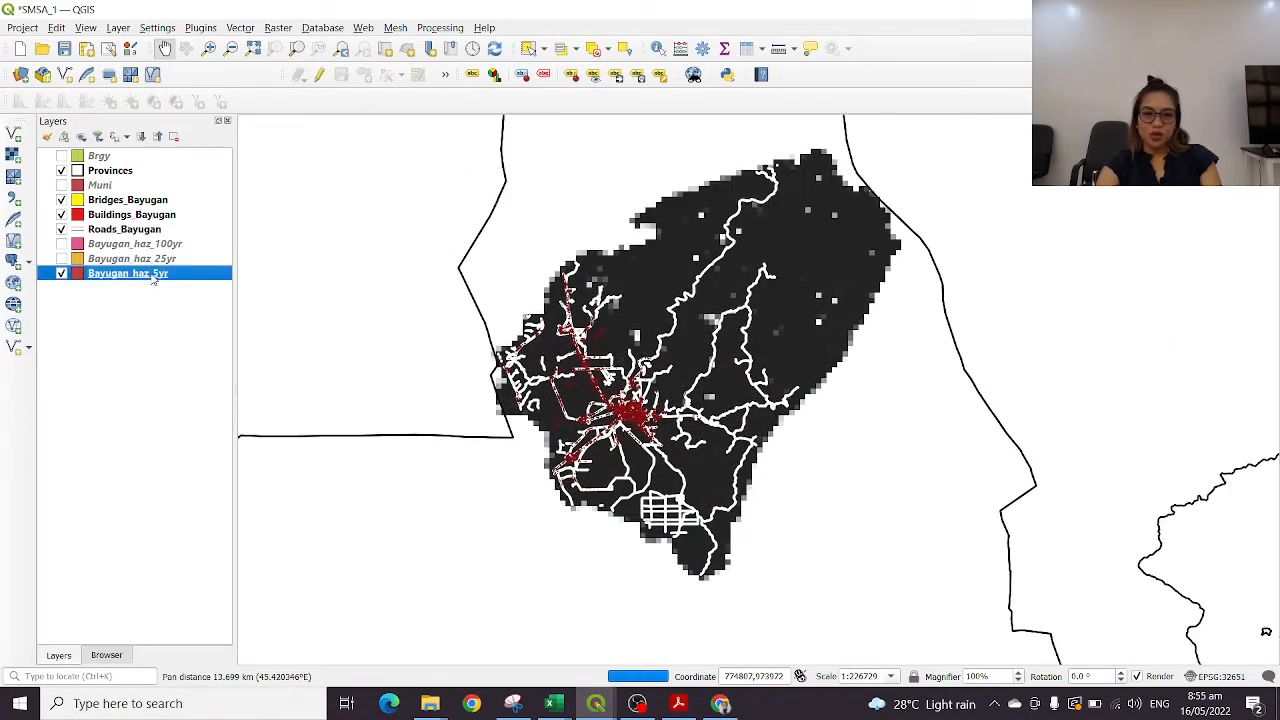
double_click(154, 278)
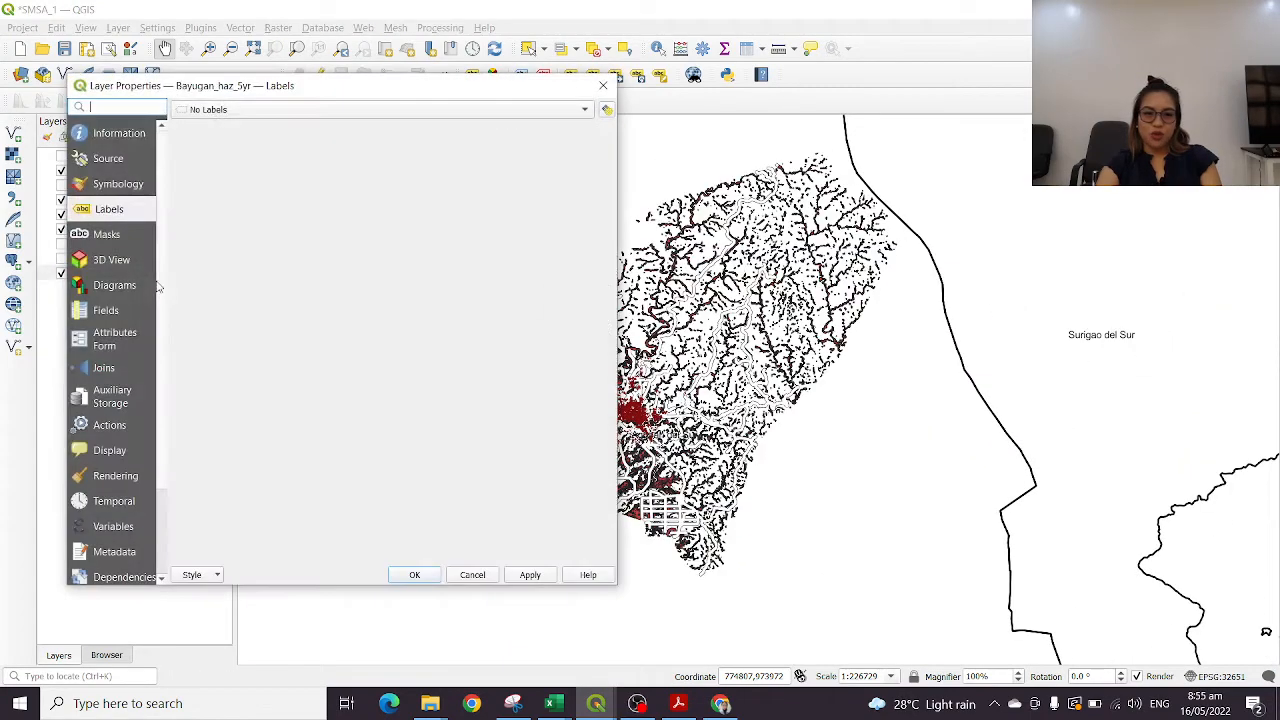
click(115, 185)
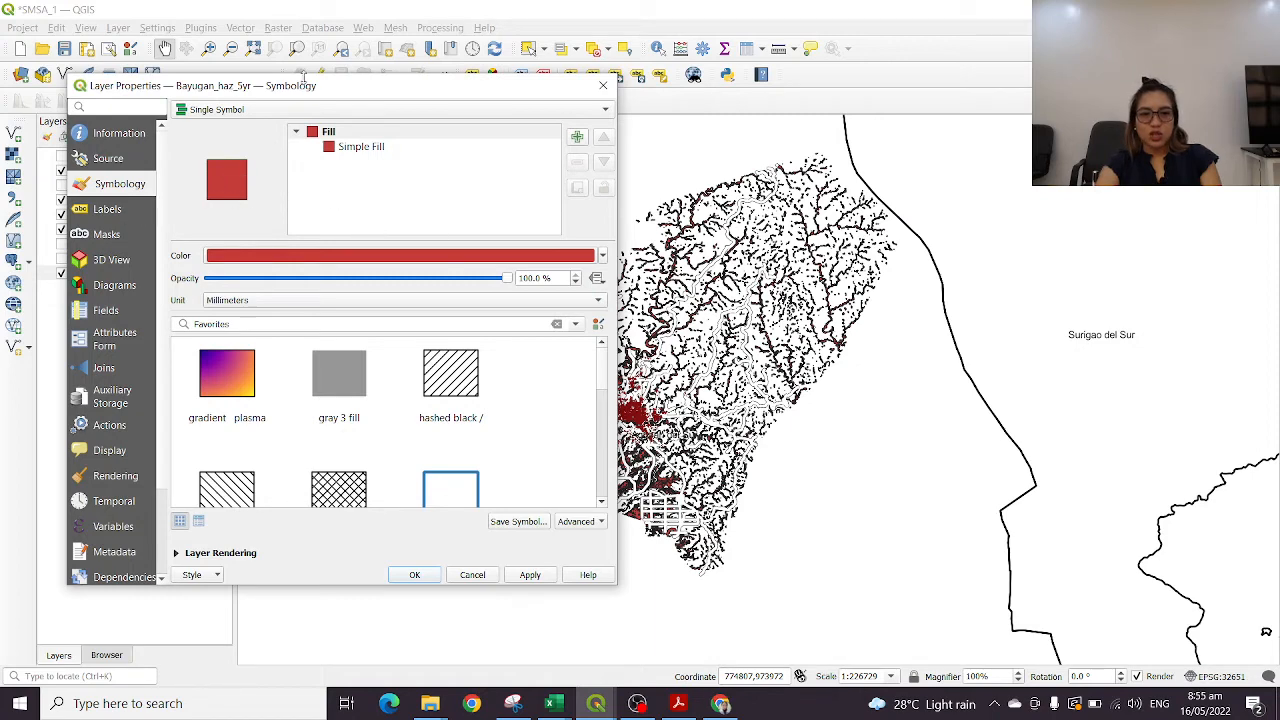
click(601, 85)
Open the Bayugan_haz_5yr attribute table and sort it by grid_code in descending order
right_click(160, 274)
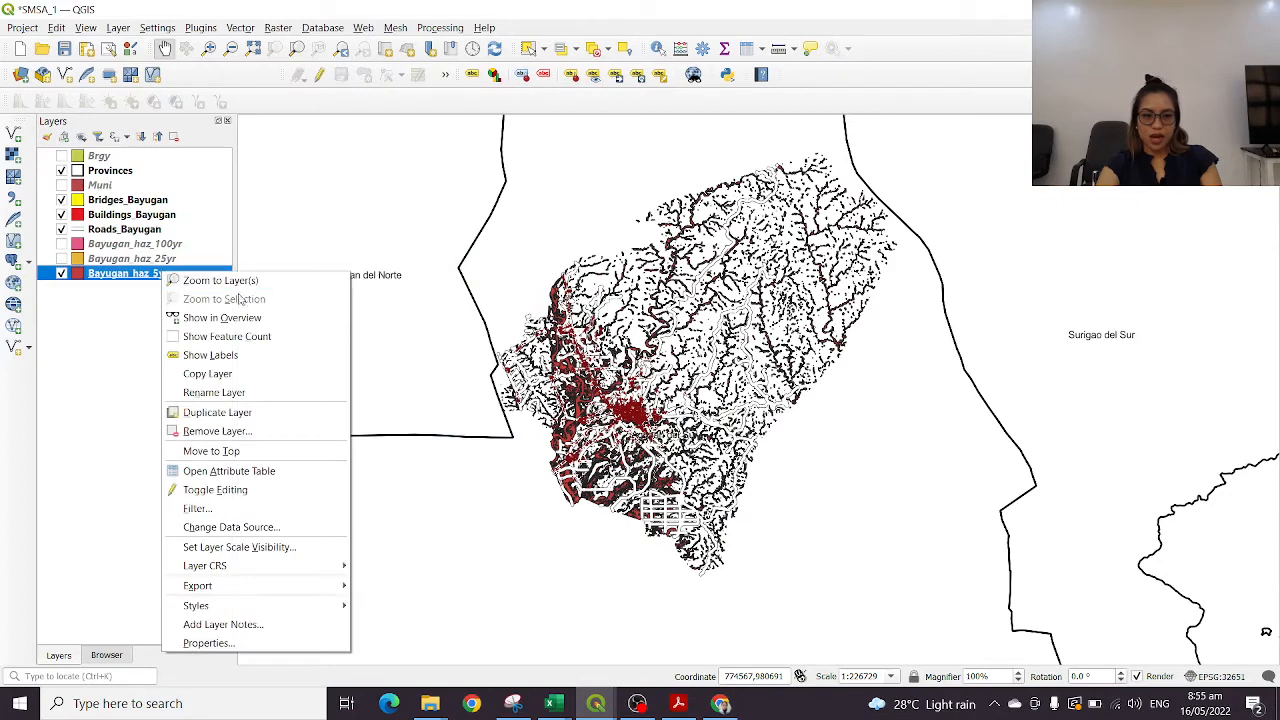
click(236, 474)
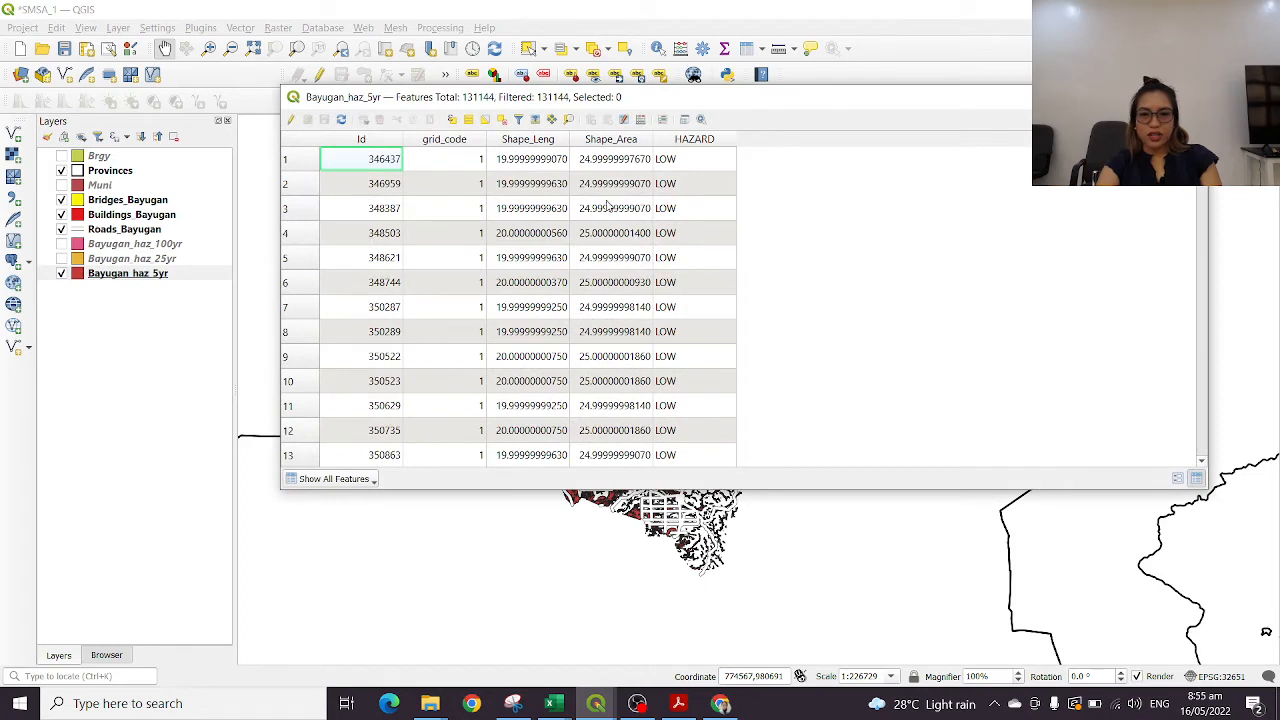
click(452, 148)
click(452, 148)
click(465, 147)
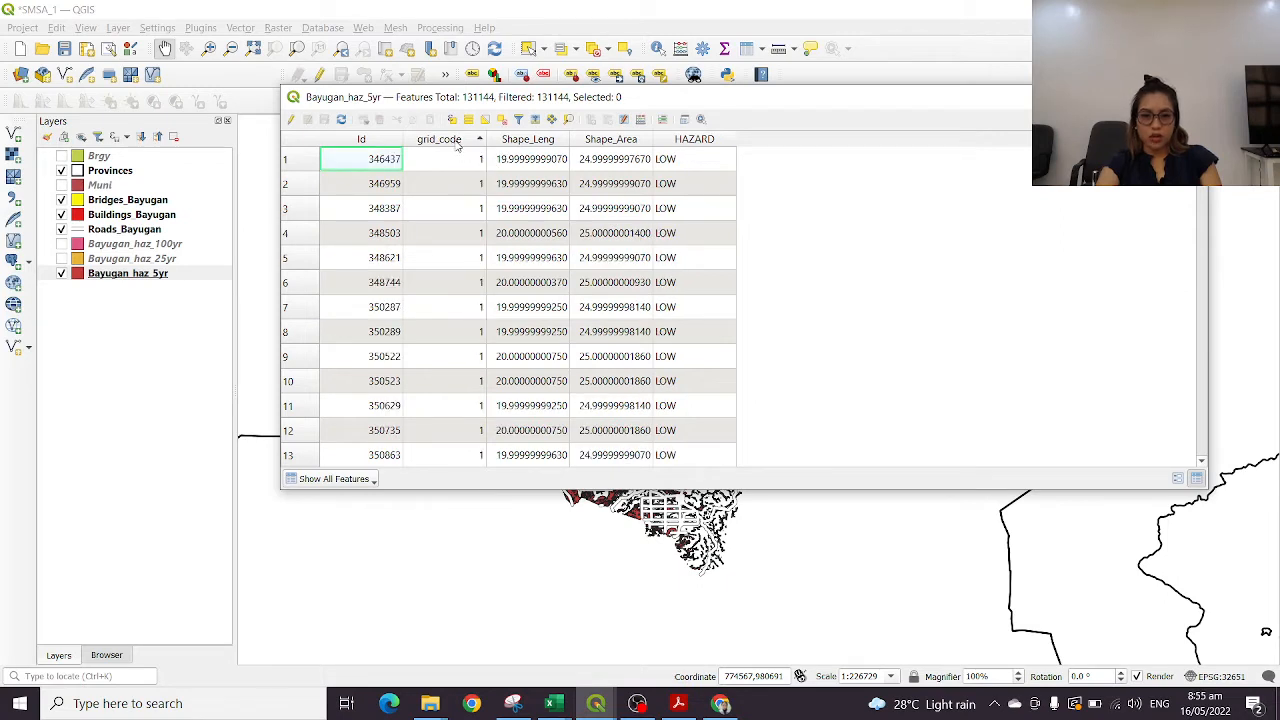
click(462, 147)
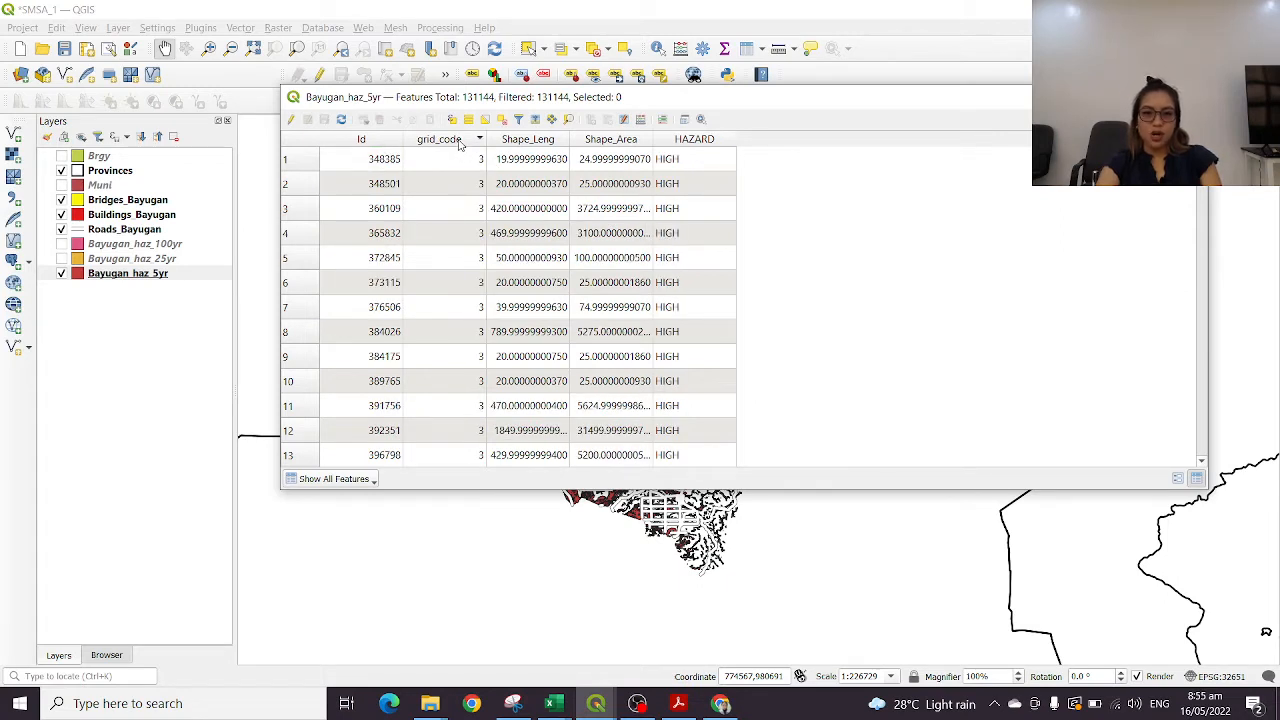
Compare grid_code values with their HAZARD classes by sorting on both fields, ending with grid_code in ascending order
click(460, 145)
click(460, 145)
click(460, 145)
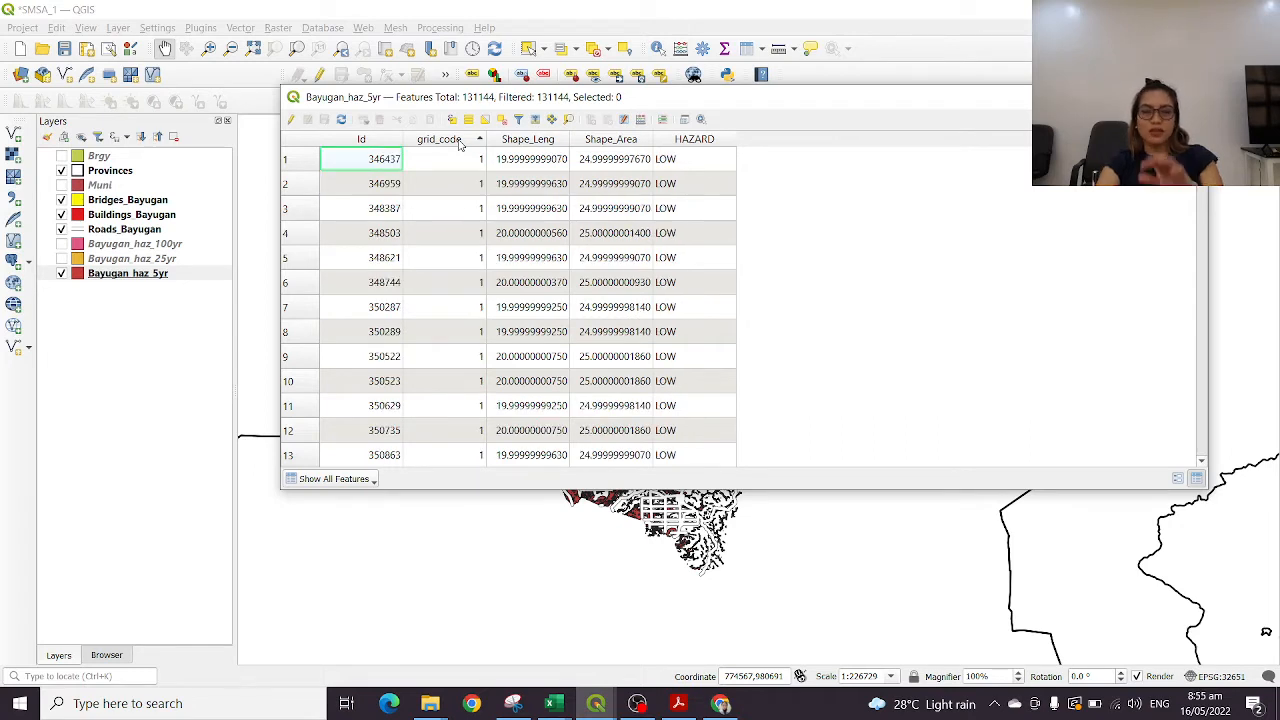
click(460, 145)
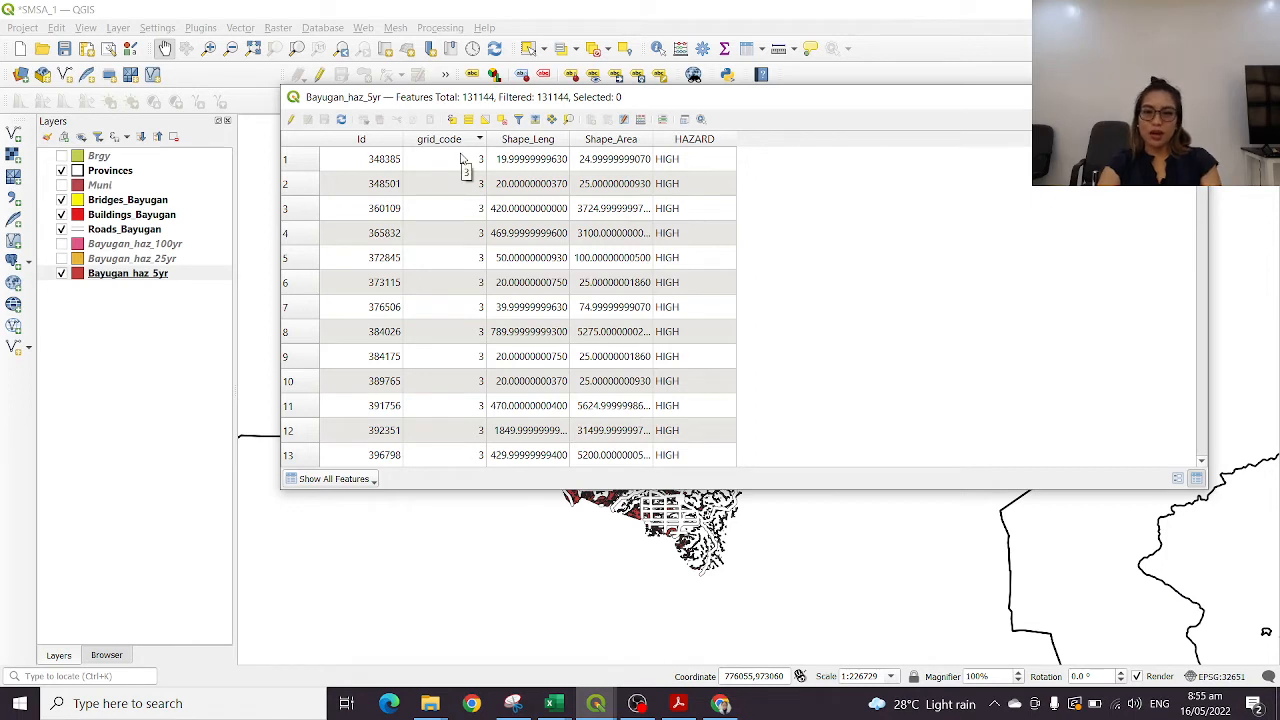
click(707, 146)
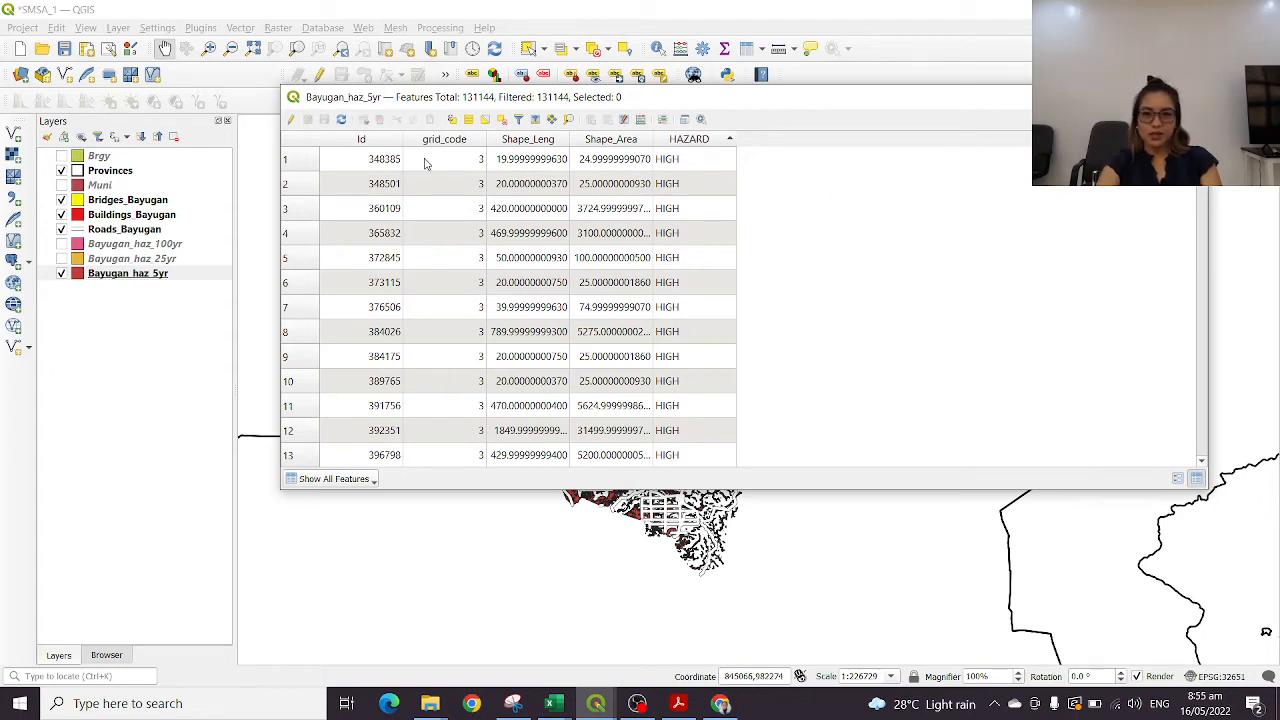
click(465, 147)
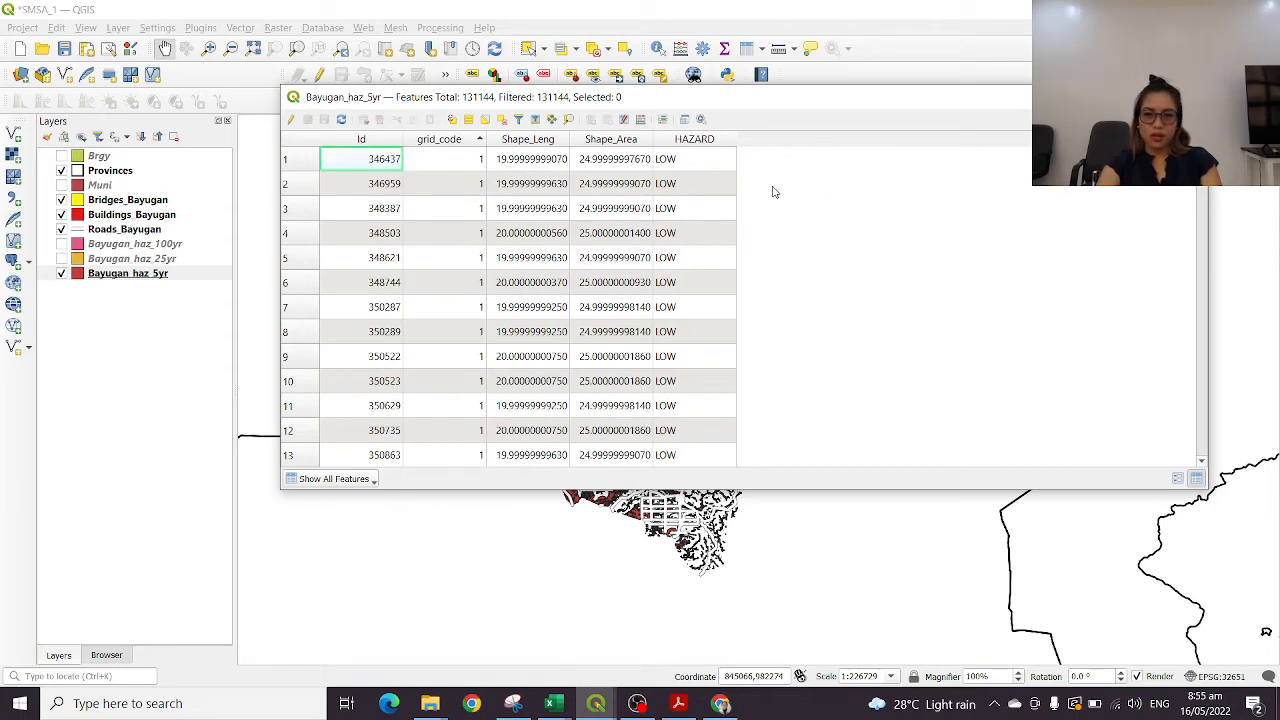
Sort the Bayugan_haz_5yr attribute table by HAZARD in ascending order and close the table
click(702, 168)
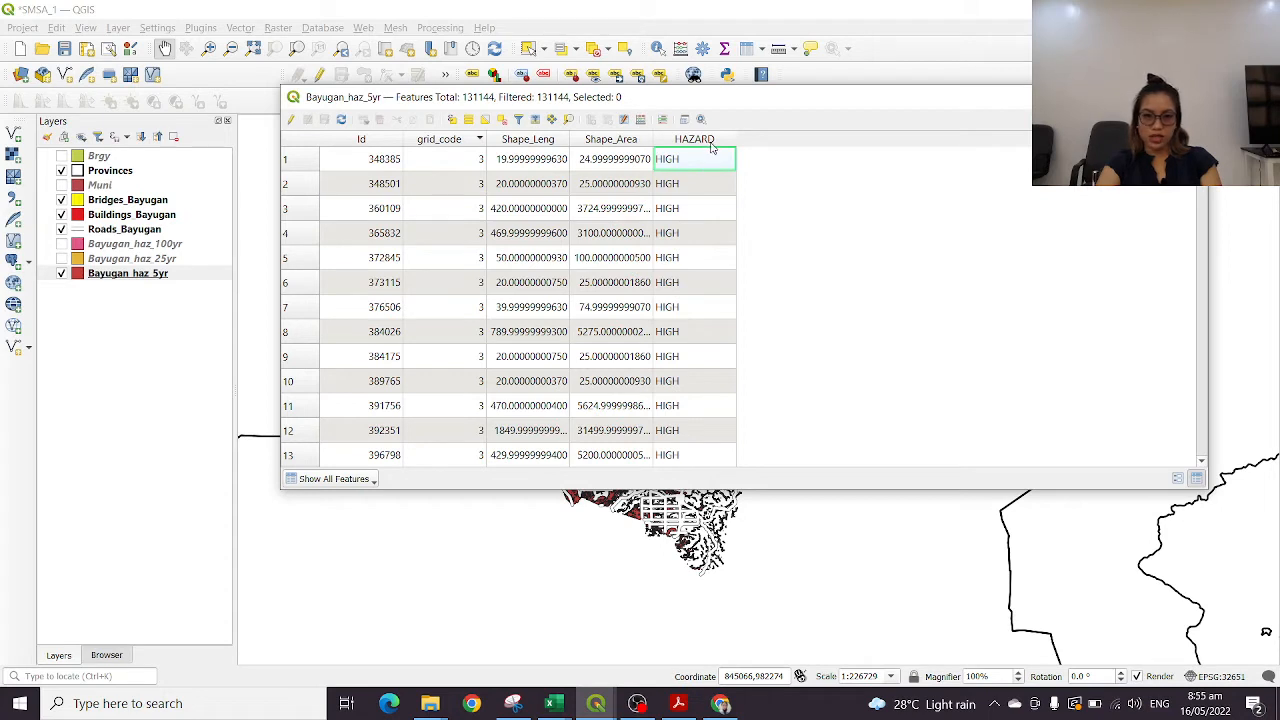
click(725, 141)
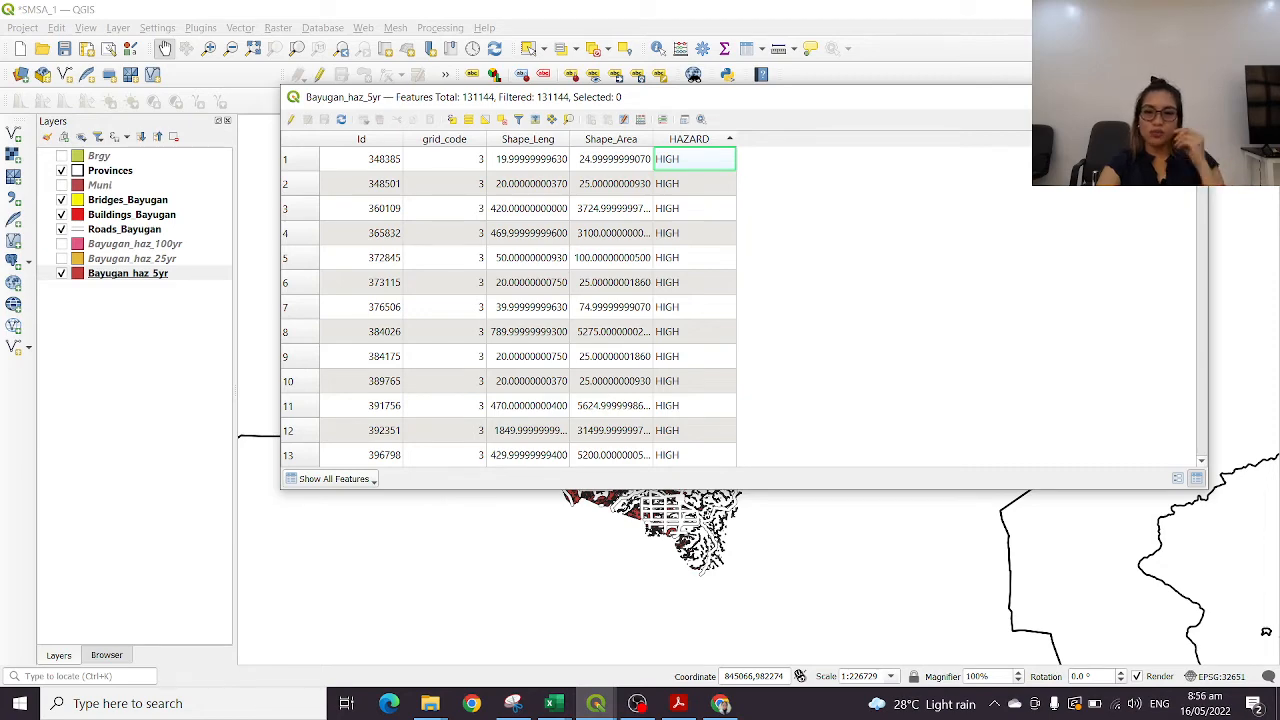
click(1190, 97)
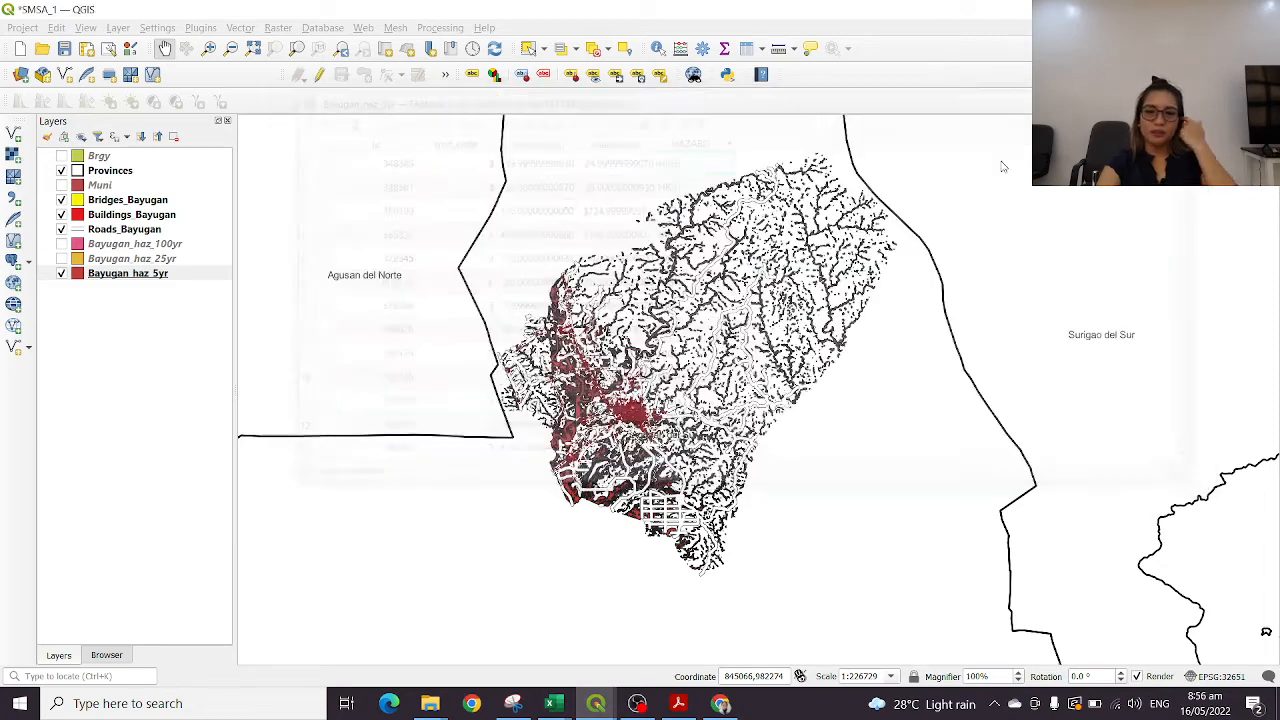
Hide the Buildings_Bayugan, Roads_Bayugan and Bridges_Bayugan layers on the map
click(61, 214)
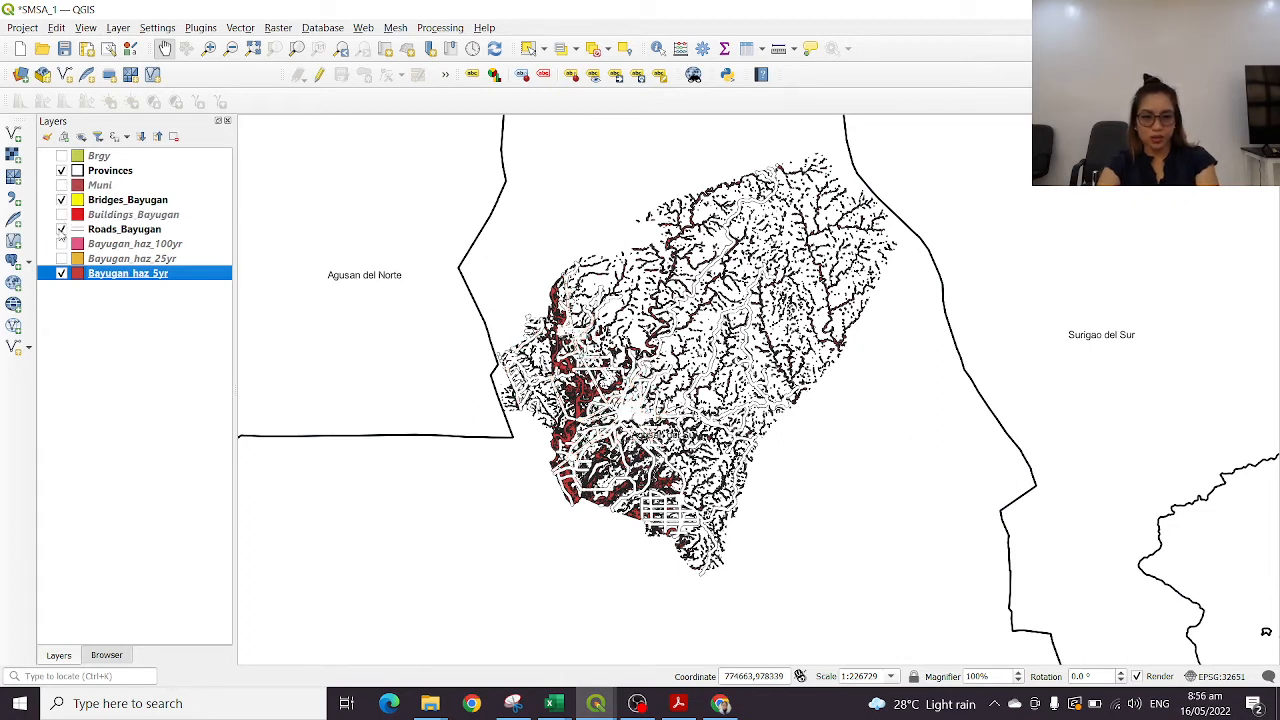
click(61, 229)
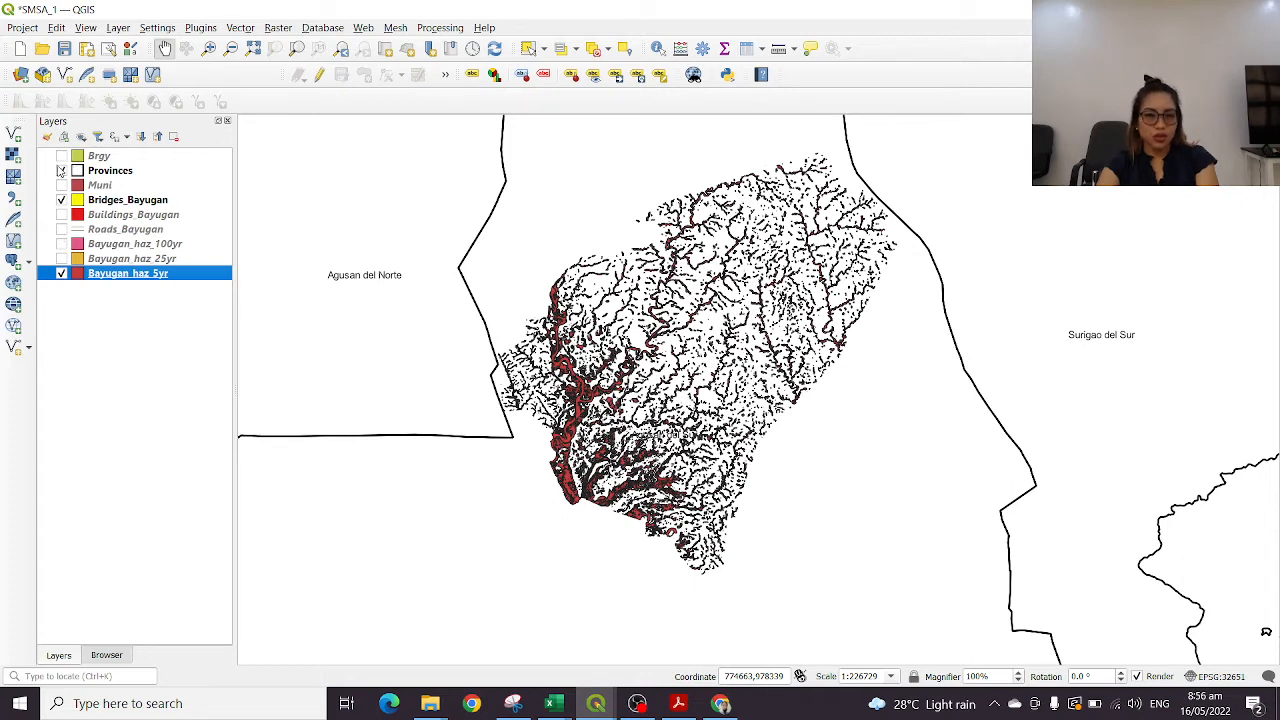
click(61, 200)
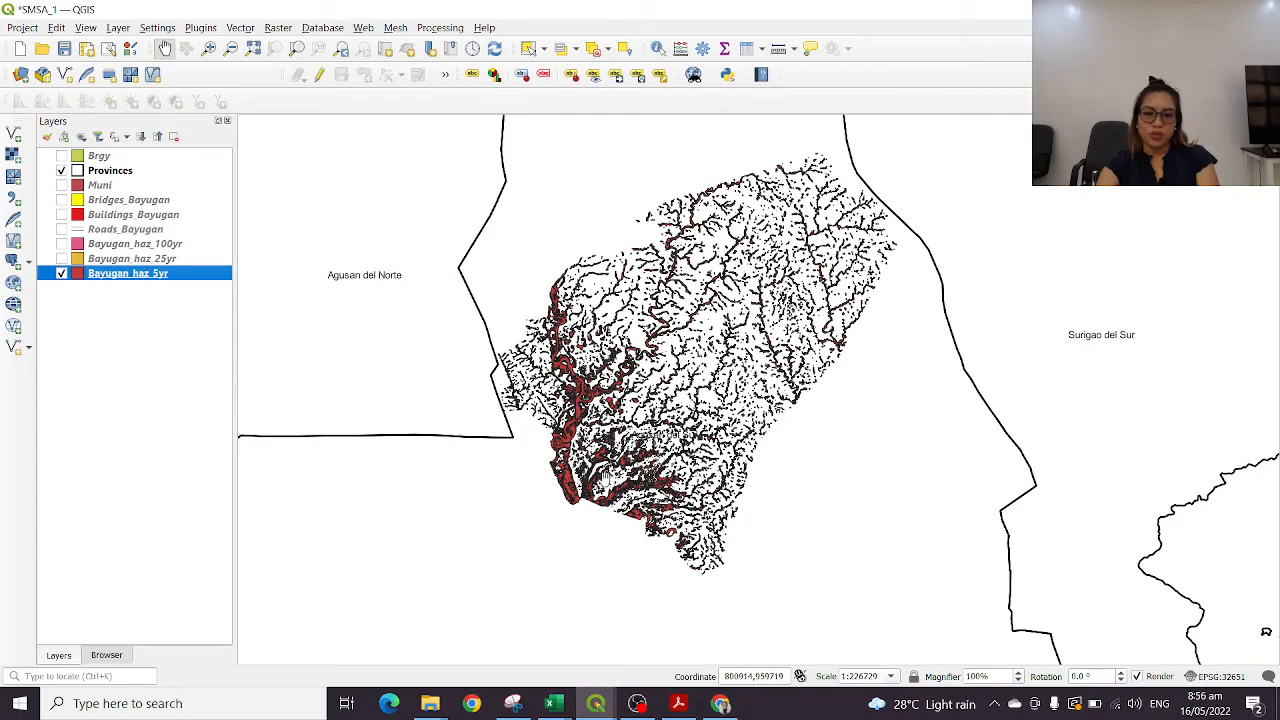
Examine the extent of the Bayugan_haz_5yr flood hazard polygons up close across the whole of Bayugan
scroll(743, 316, up, 2)
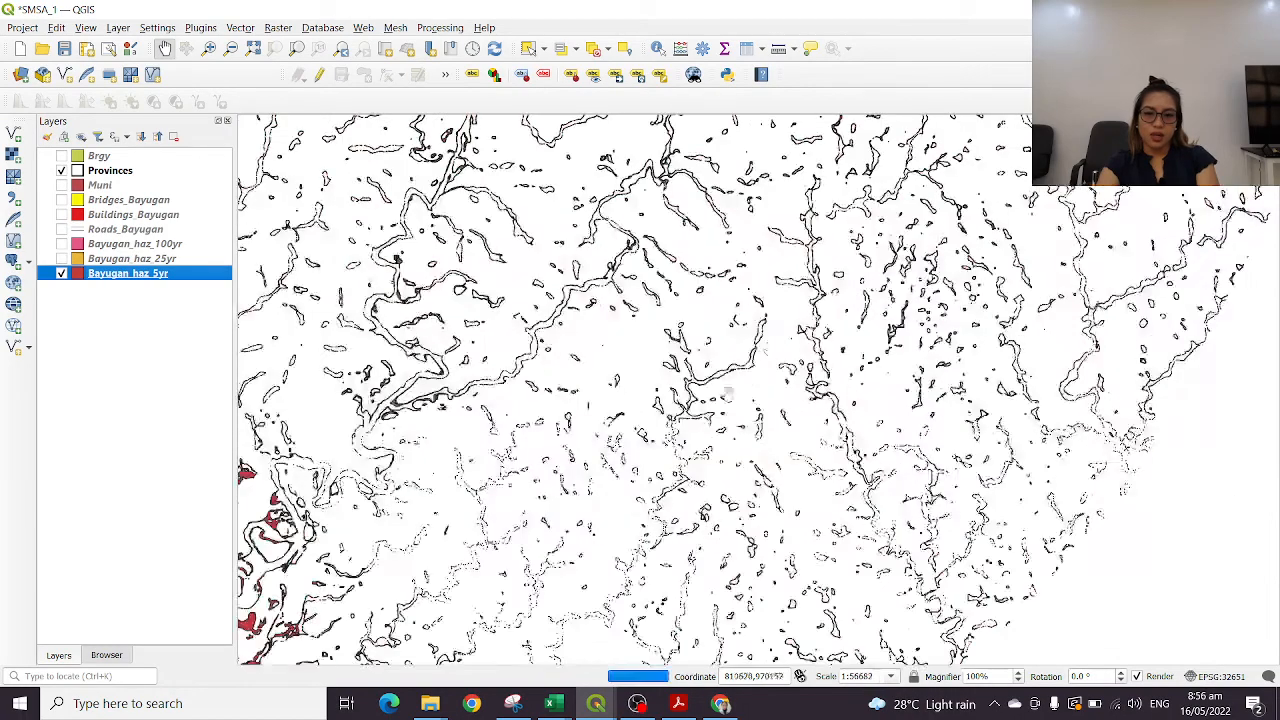
drag(548, 645, 713, 469)
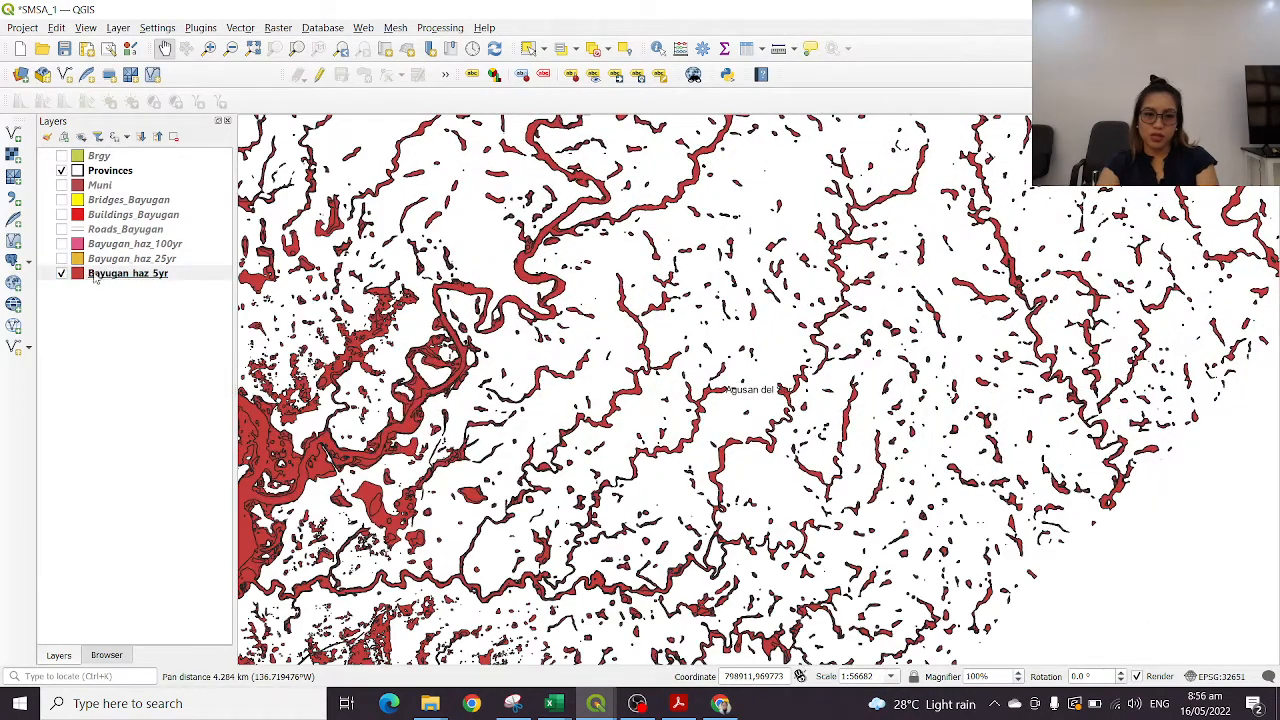
drag(853, 482, 1005, 294)
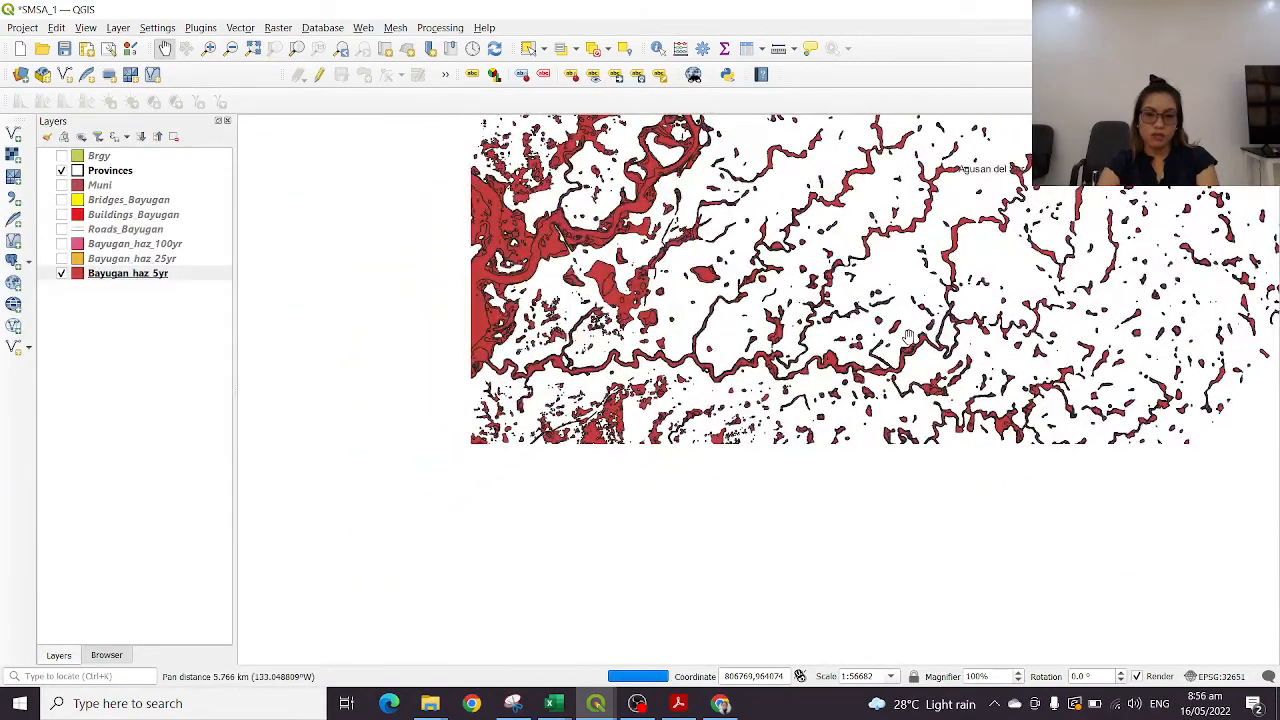
drag(736, 545, 652, 410)
drag(1041, 530, 694, 409)
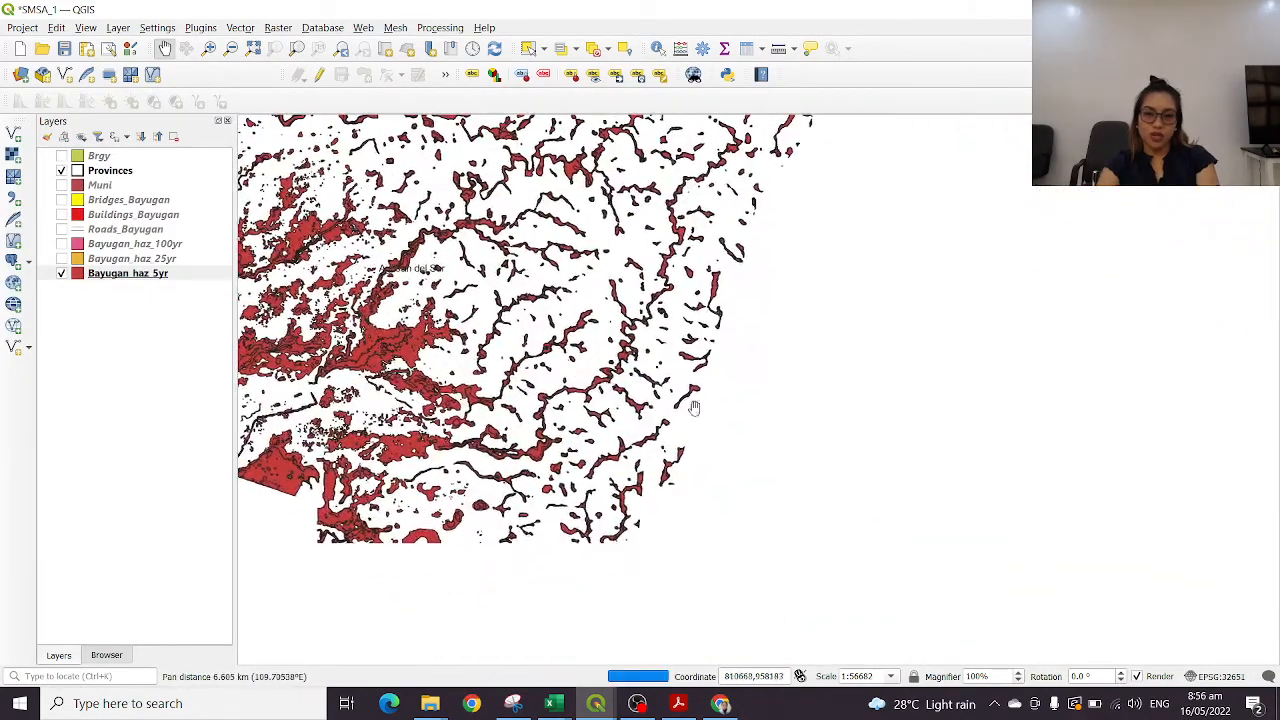
drag(474, 227, 974, 487)
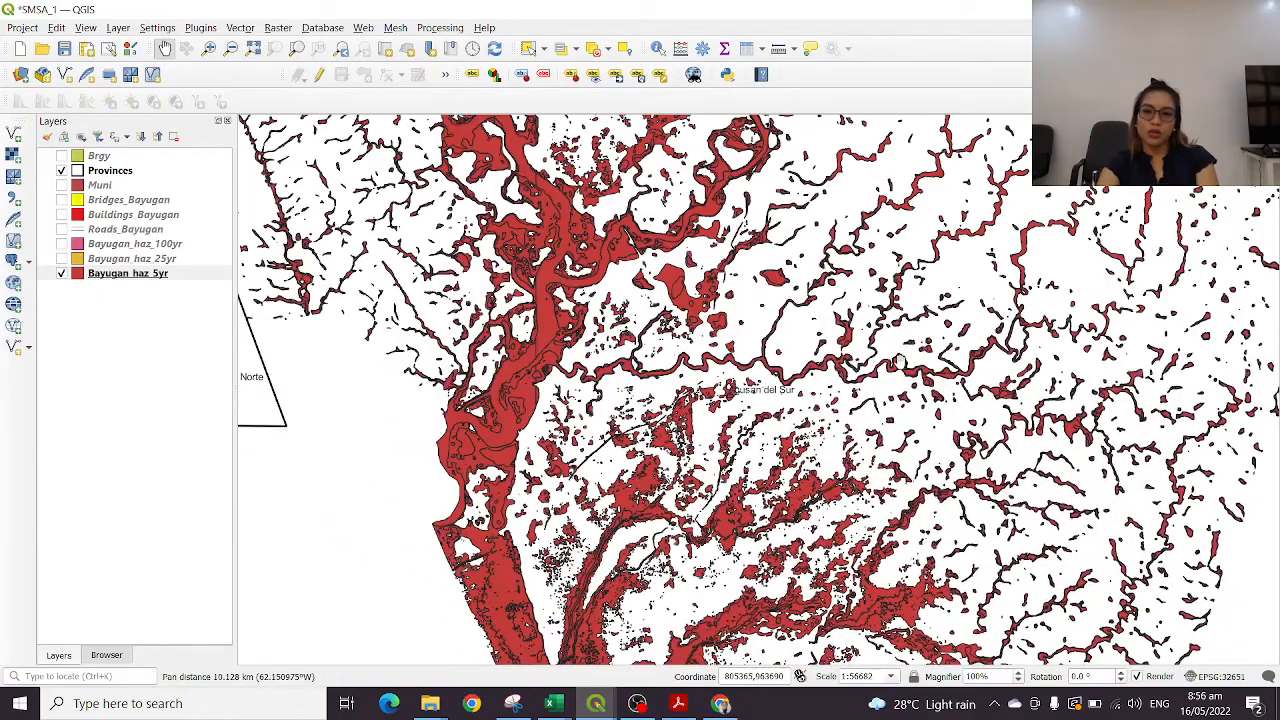
drag(783, 238, 925, 507)
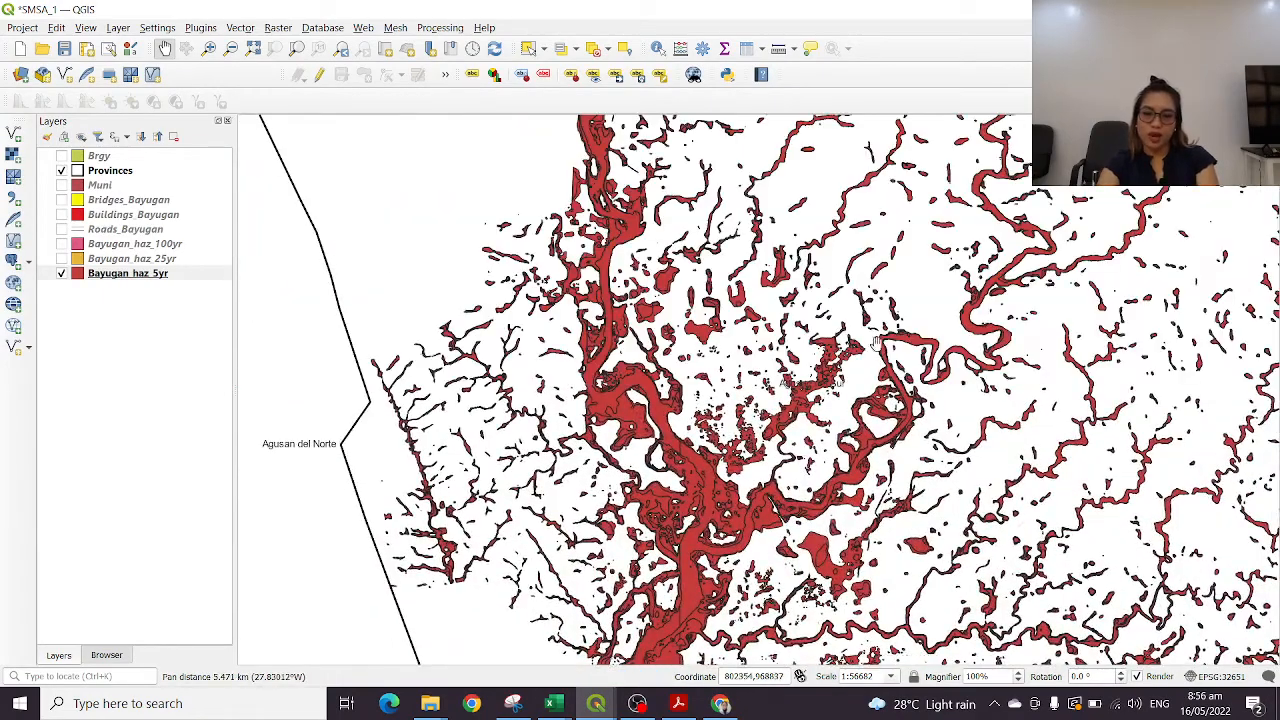
drag(876, 344, 639, 427)
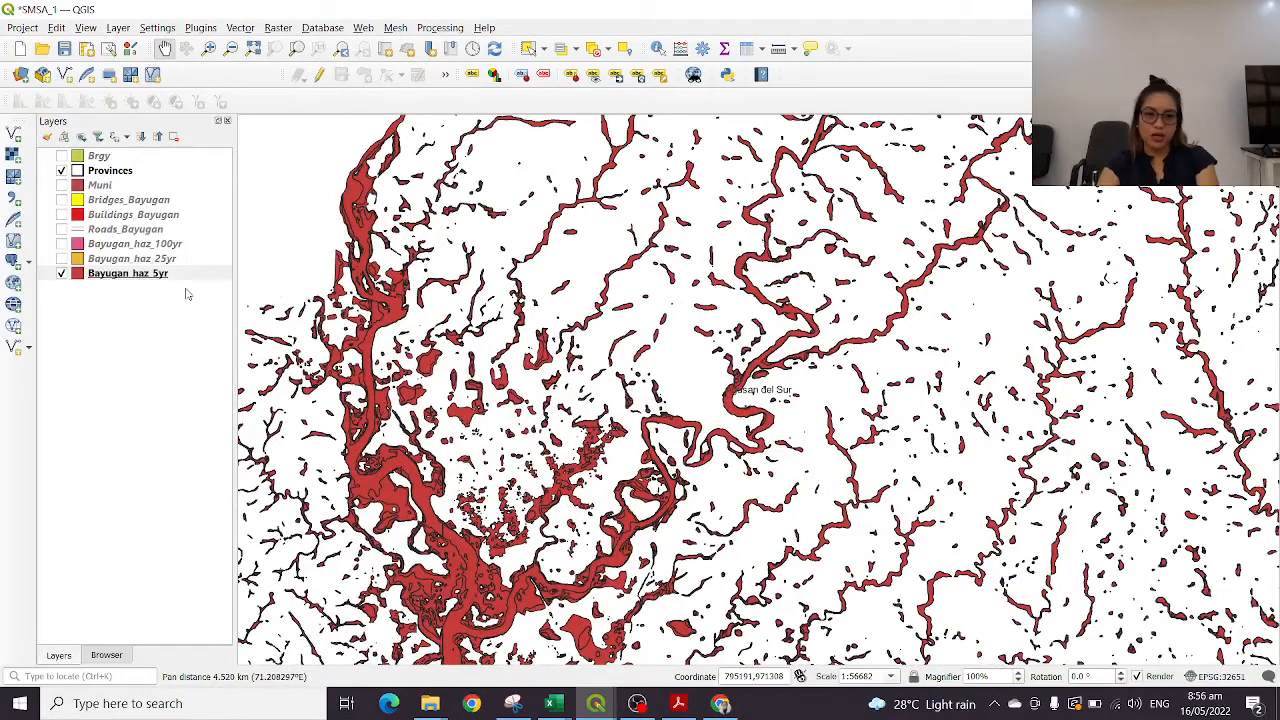
Change the Bayugan_haz_5yr symbology from single symbol to Categorized, using the HAZARD field as its value
click(152, 273)
double_click(152, 273)
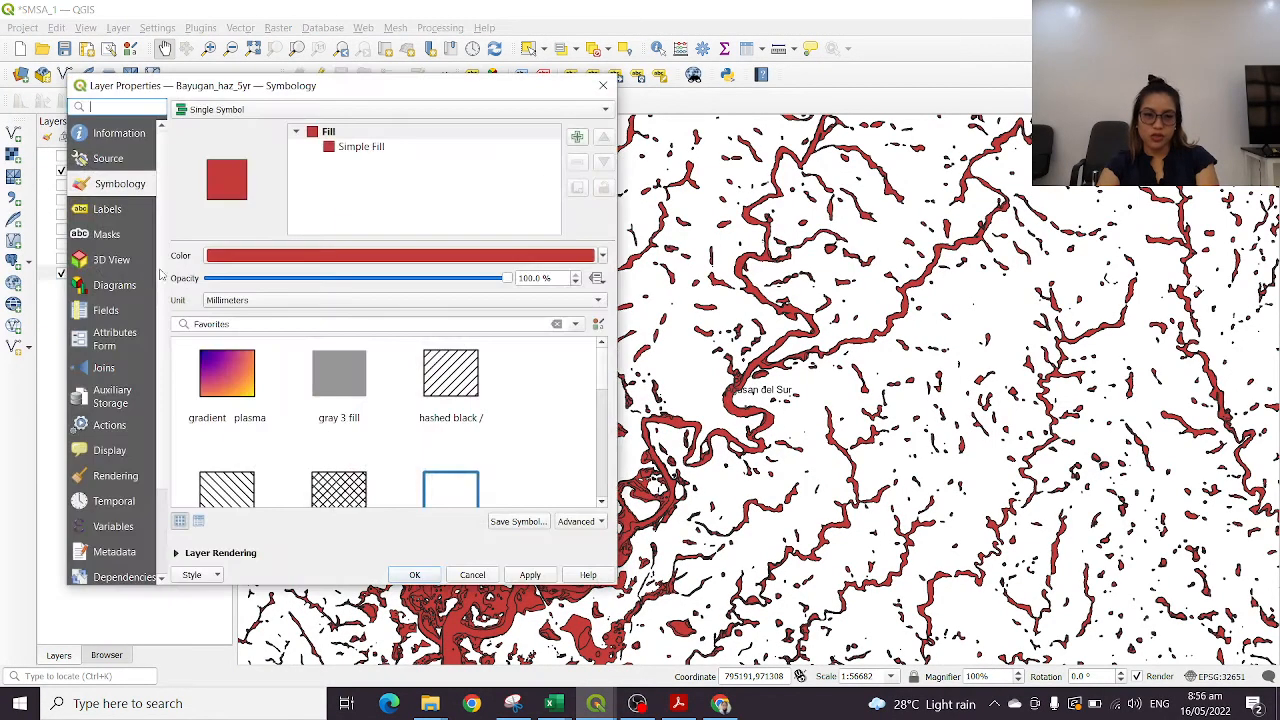
click(284, 112)
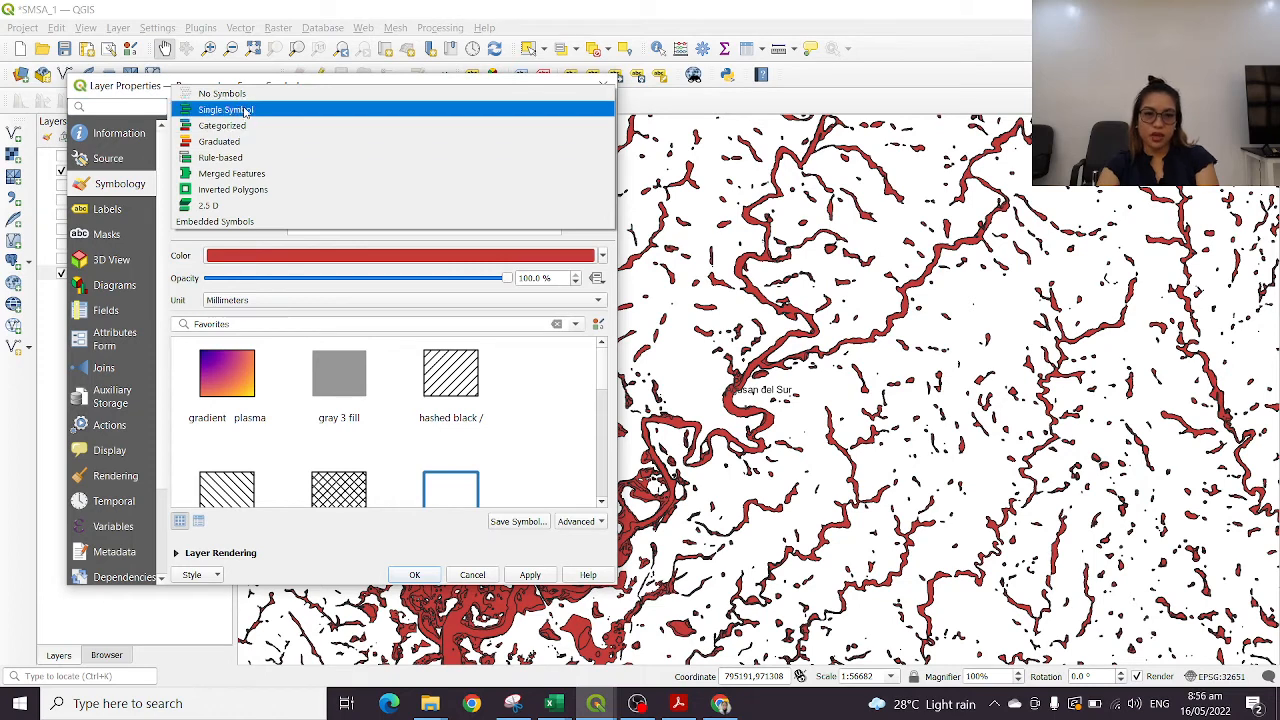
click(245, 110)
click(254, 110)
click(254, 110)
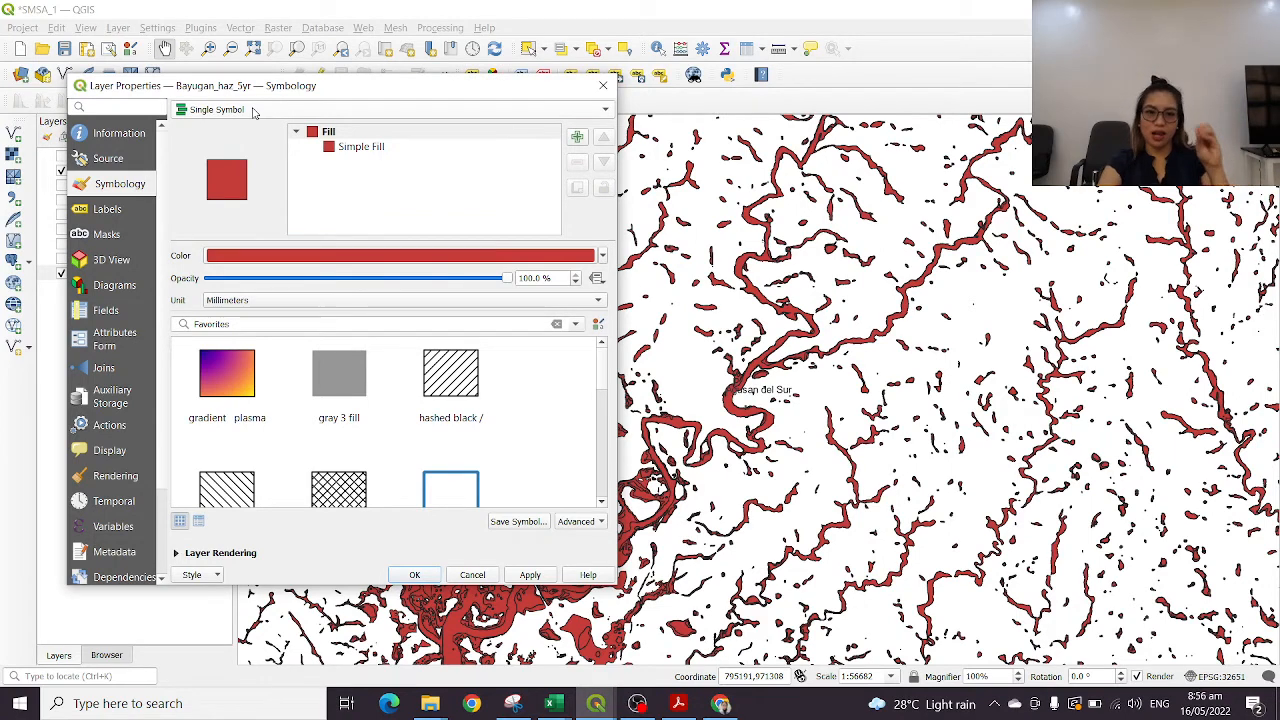
click(253, 111)
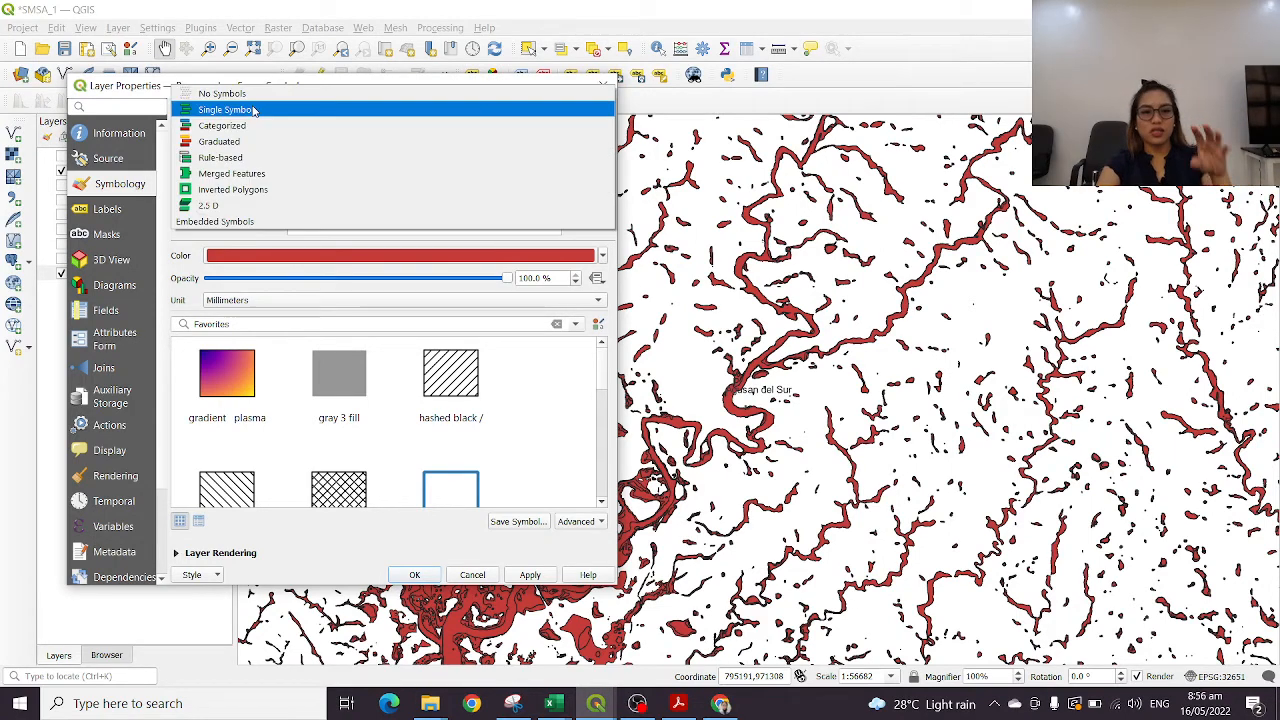
click(248, 127)
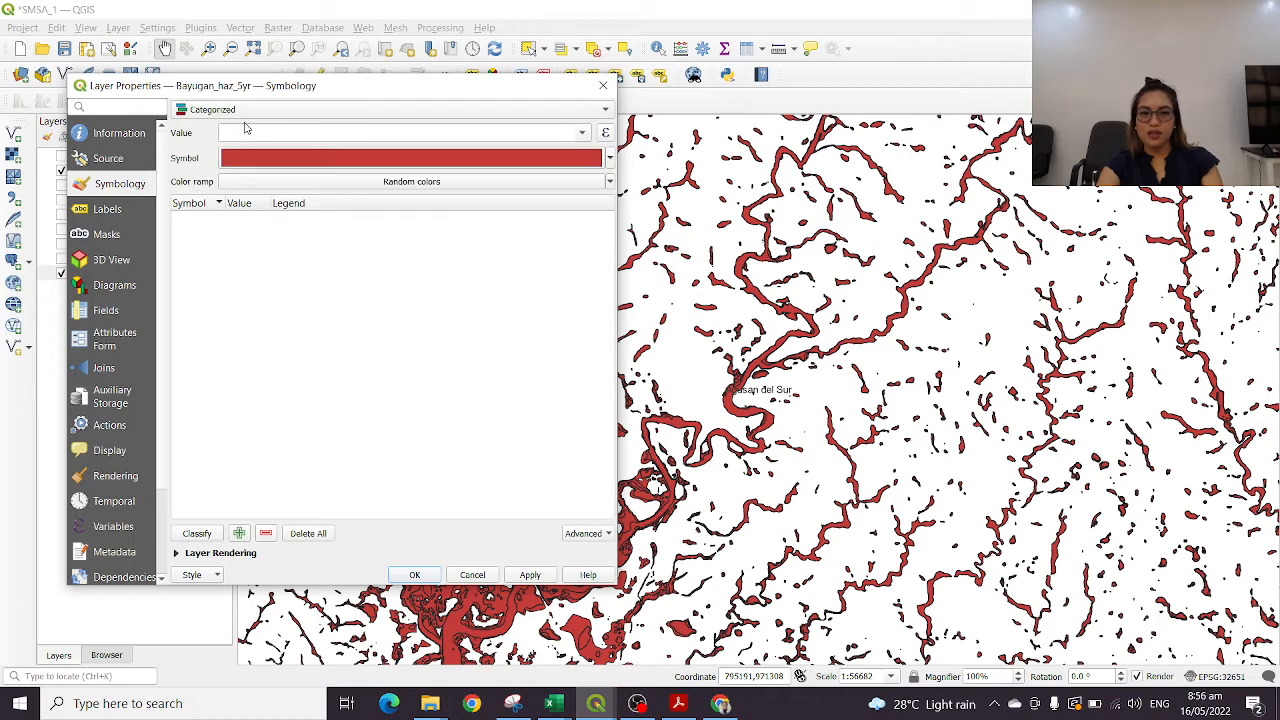
click(364, 162)
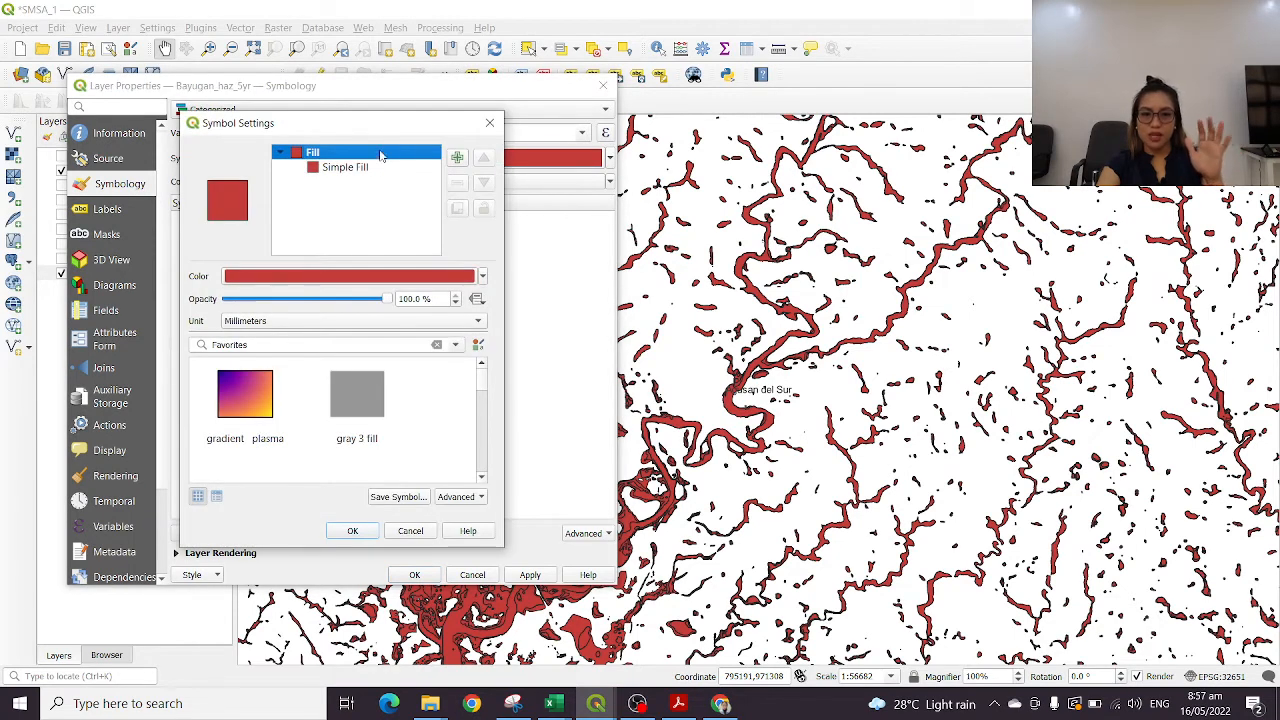
click(489, 122)
click(585, 136)
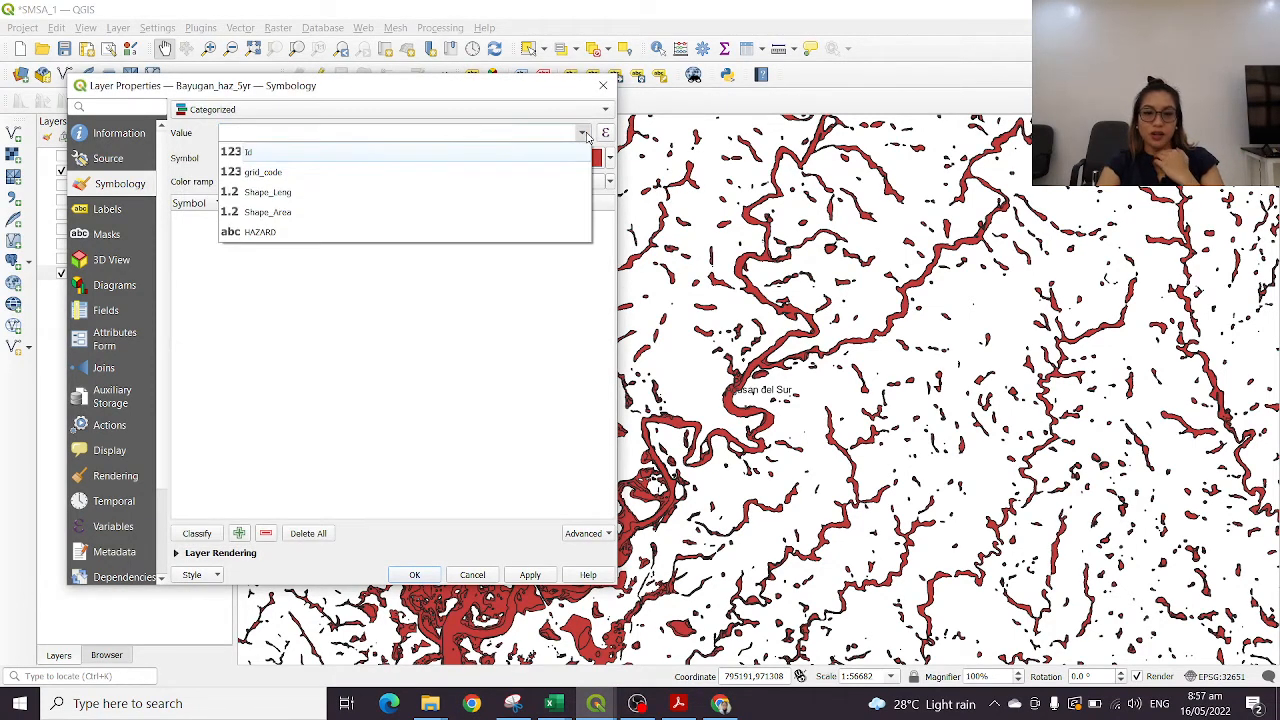
click(268, 233)
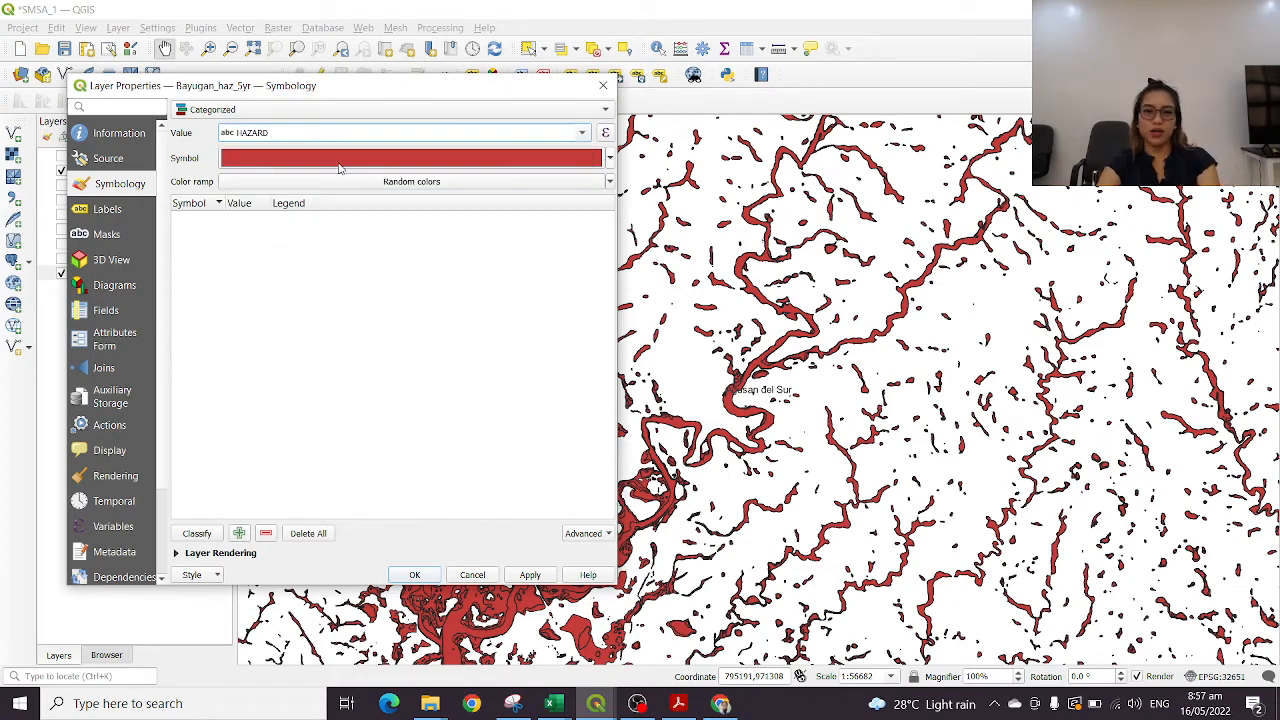
Classify the HAZARD values with random colors and disable the category for all other values
click(363, 183)
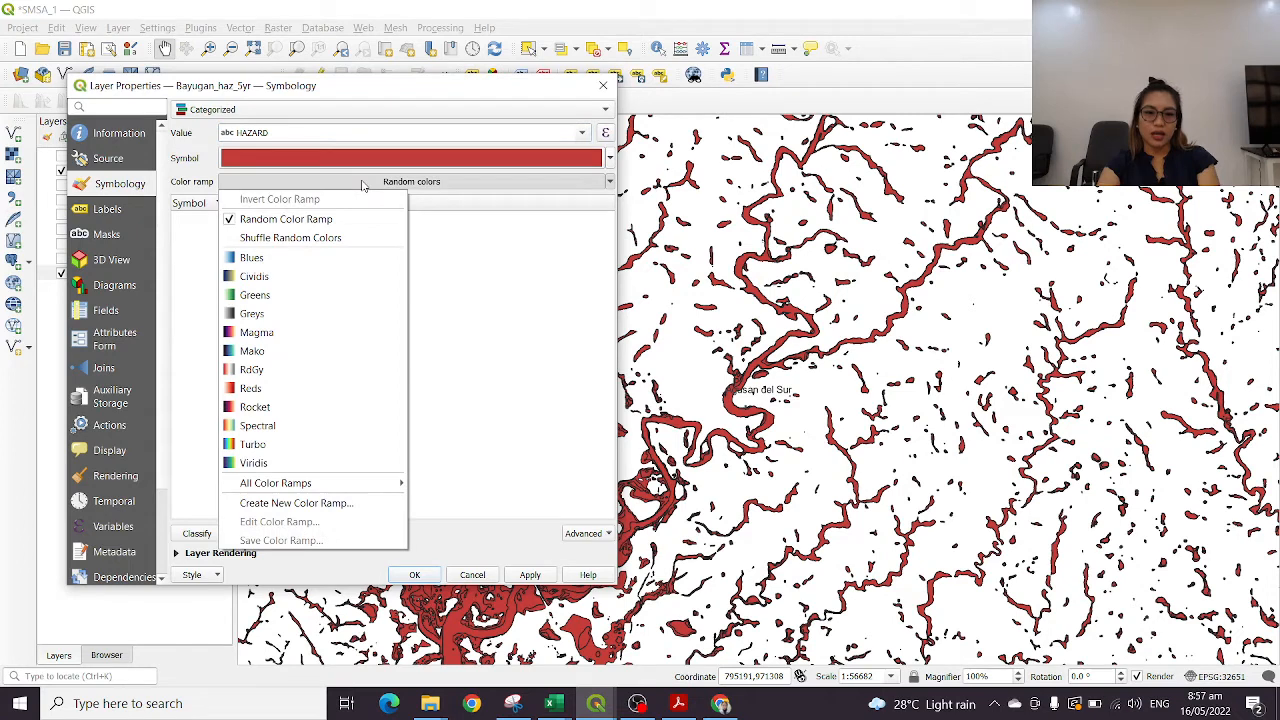
click(432, 327)
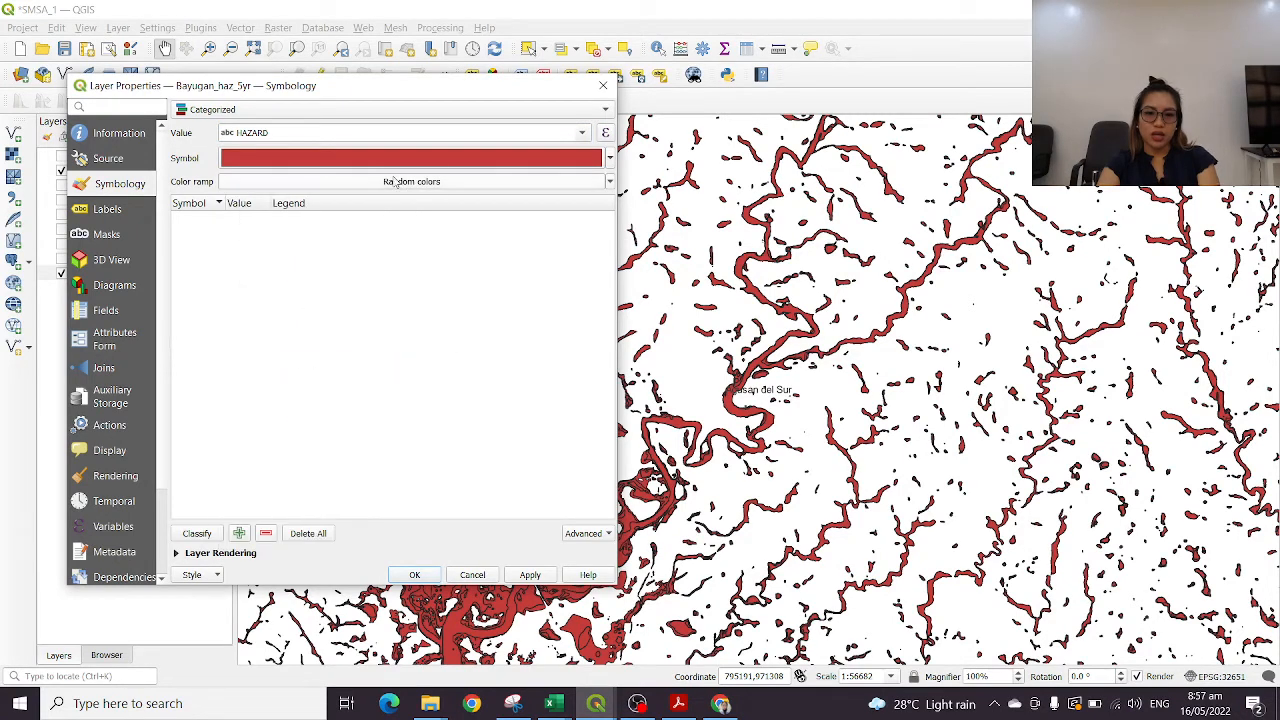
click(505, 167)
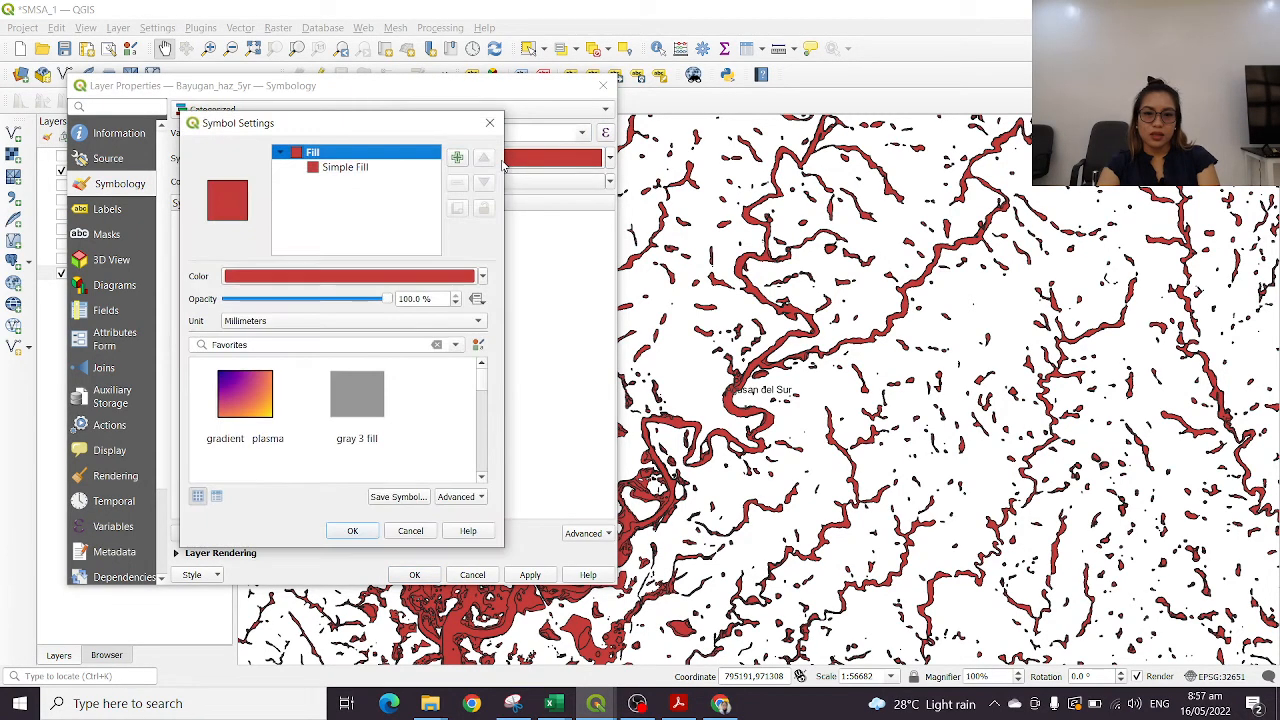
click(490, 122)
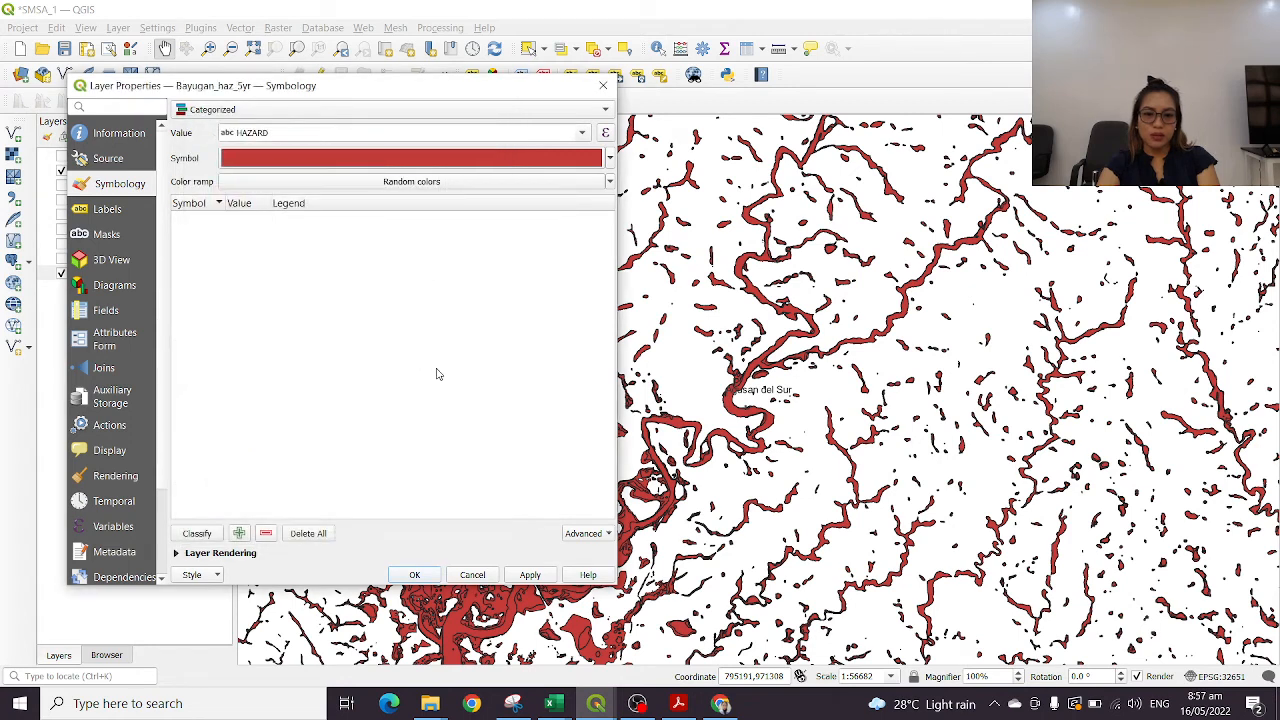
click(180, 538)
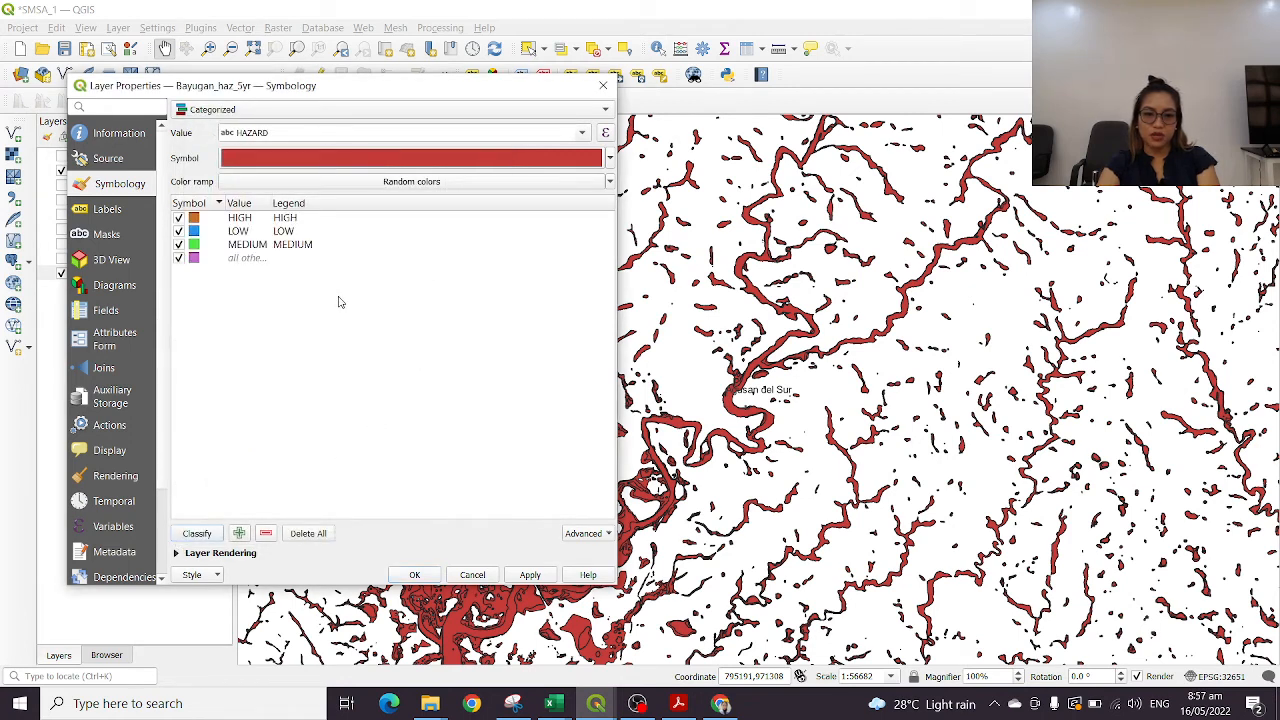
click(179, 259)
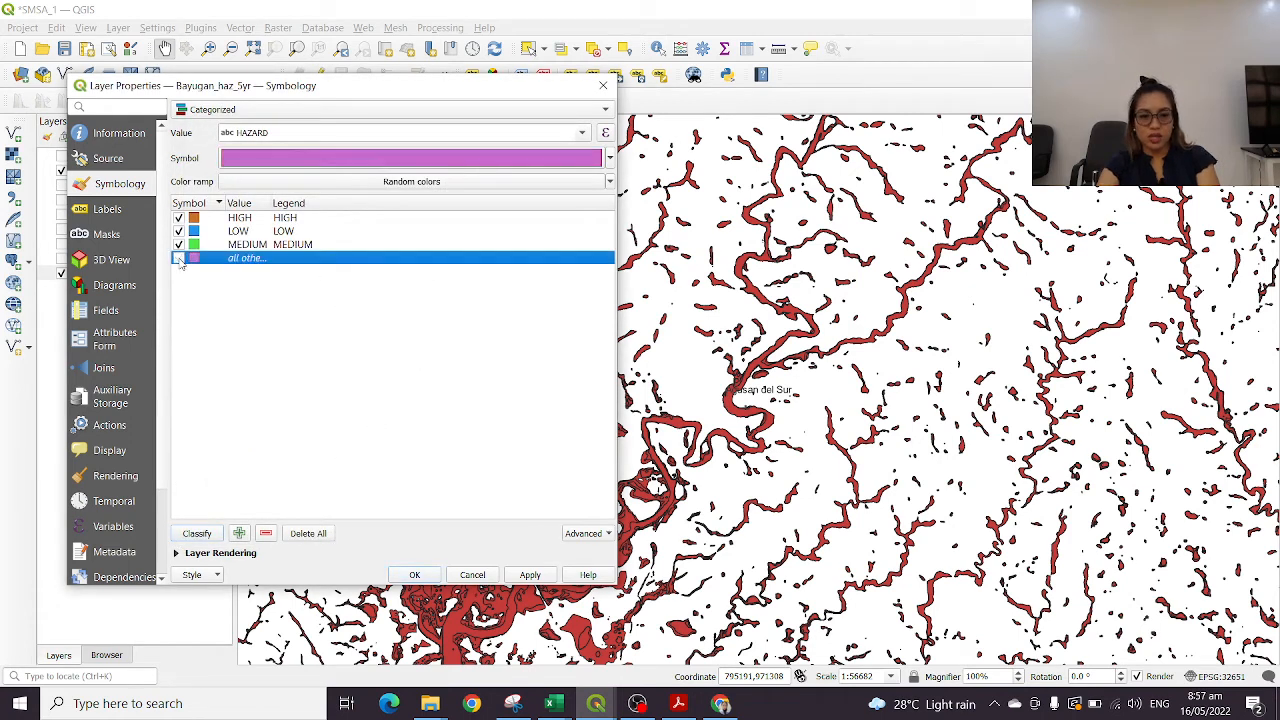
Set the fill color of the LOW hazard category to yellow-green
click(190, 233)
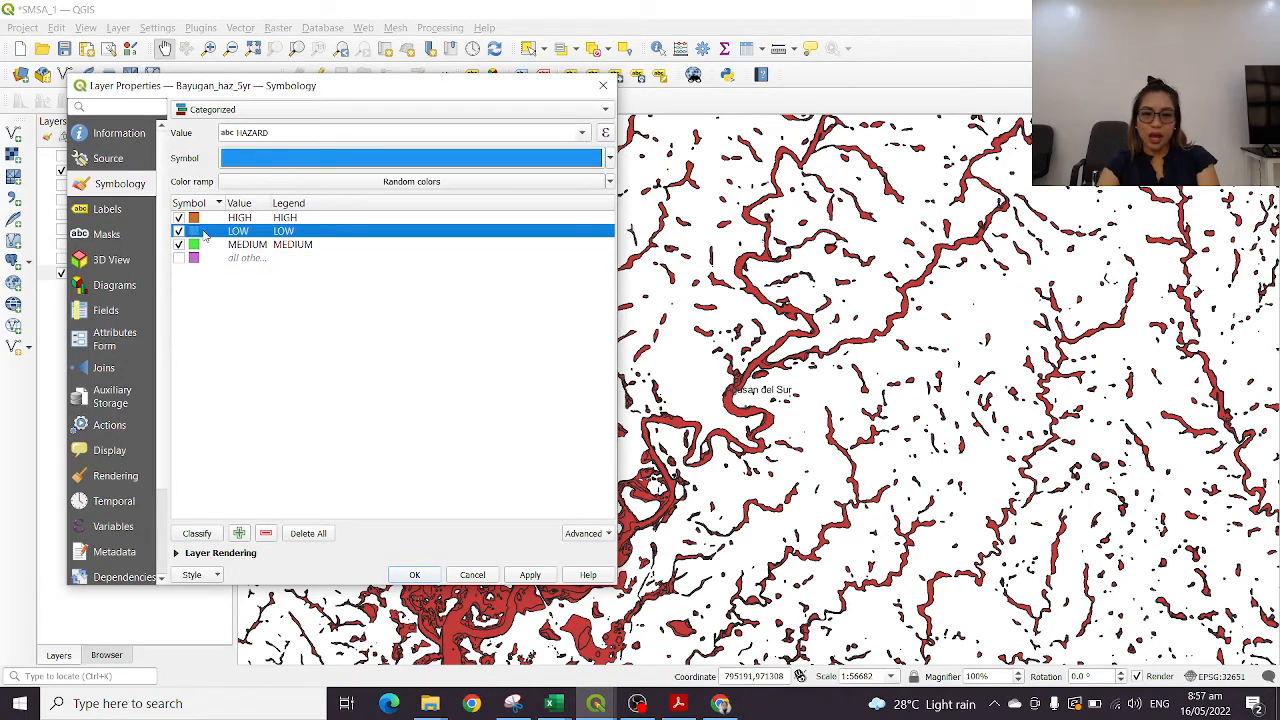
double_click(200, 232)
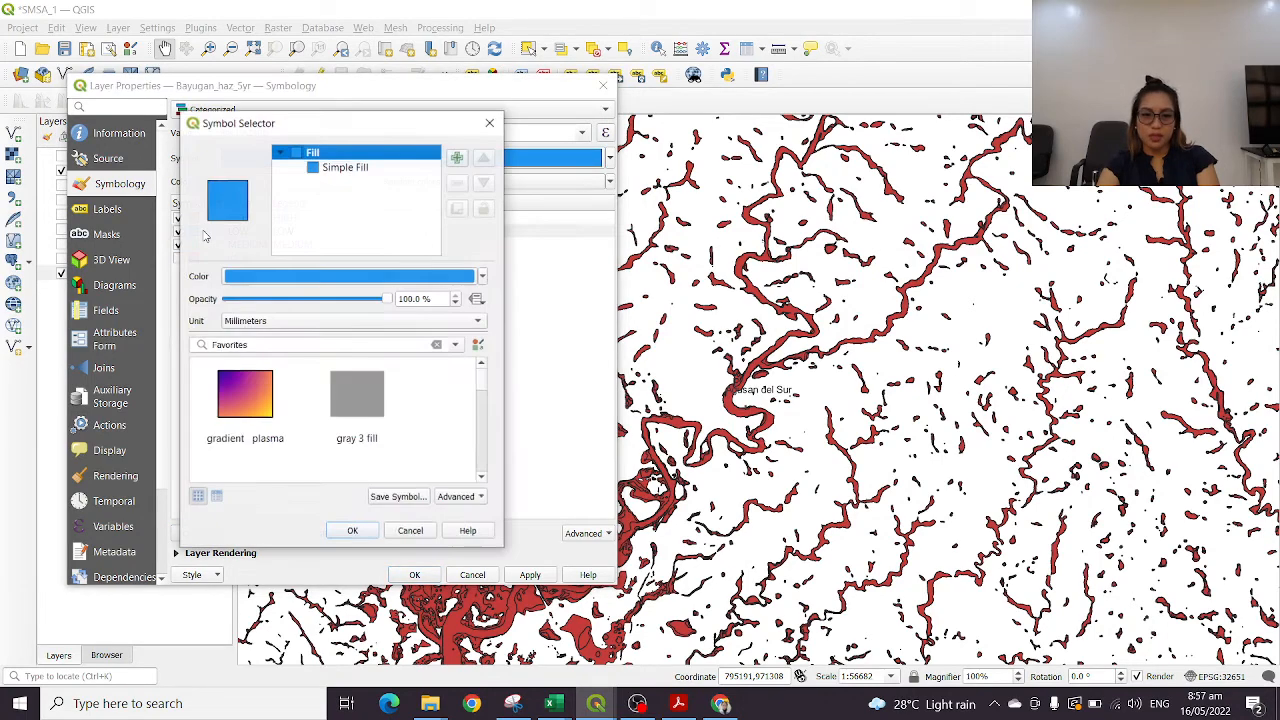
click(426, 278)
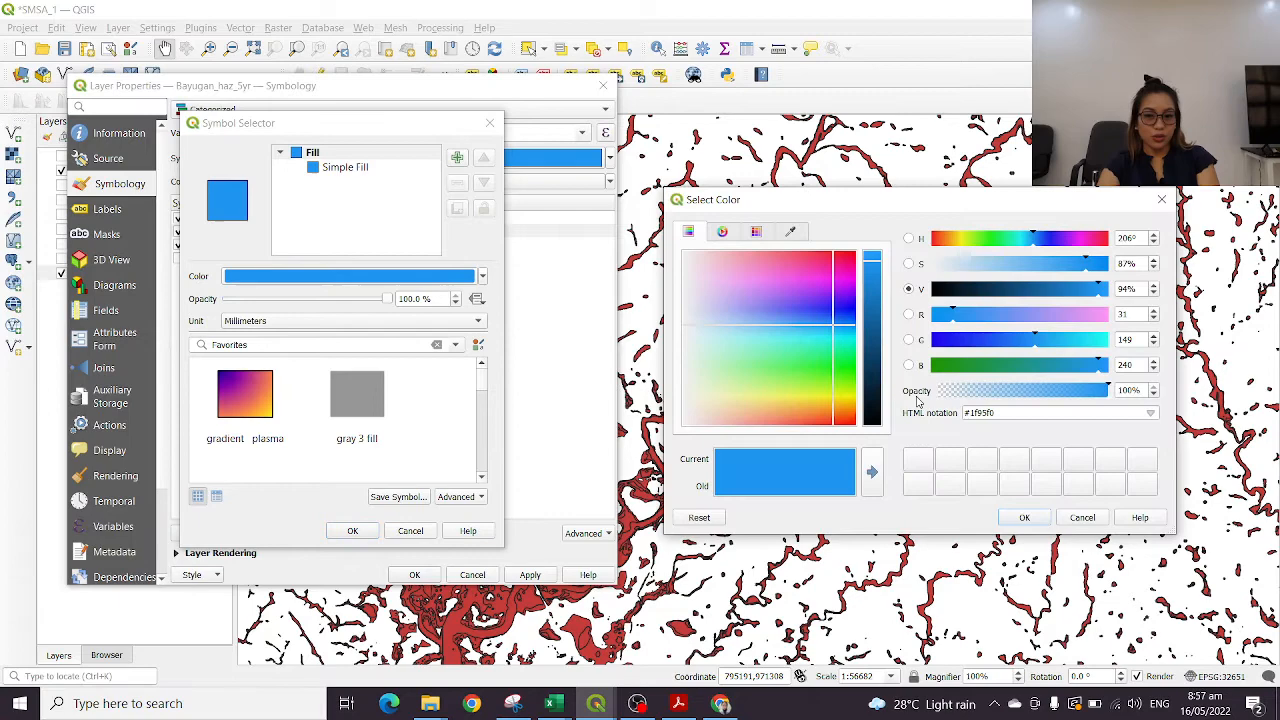
click(800, 405)
click(1024, 517)
Change the LOW category's simple fill stroke color from black to white and accept the symbol
click(345, 167)
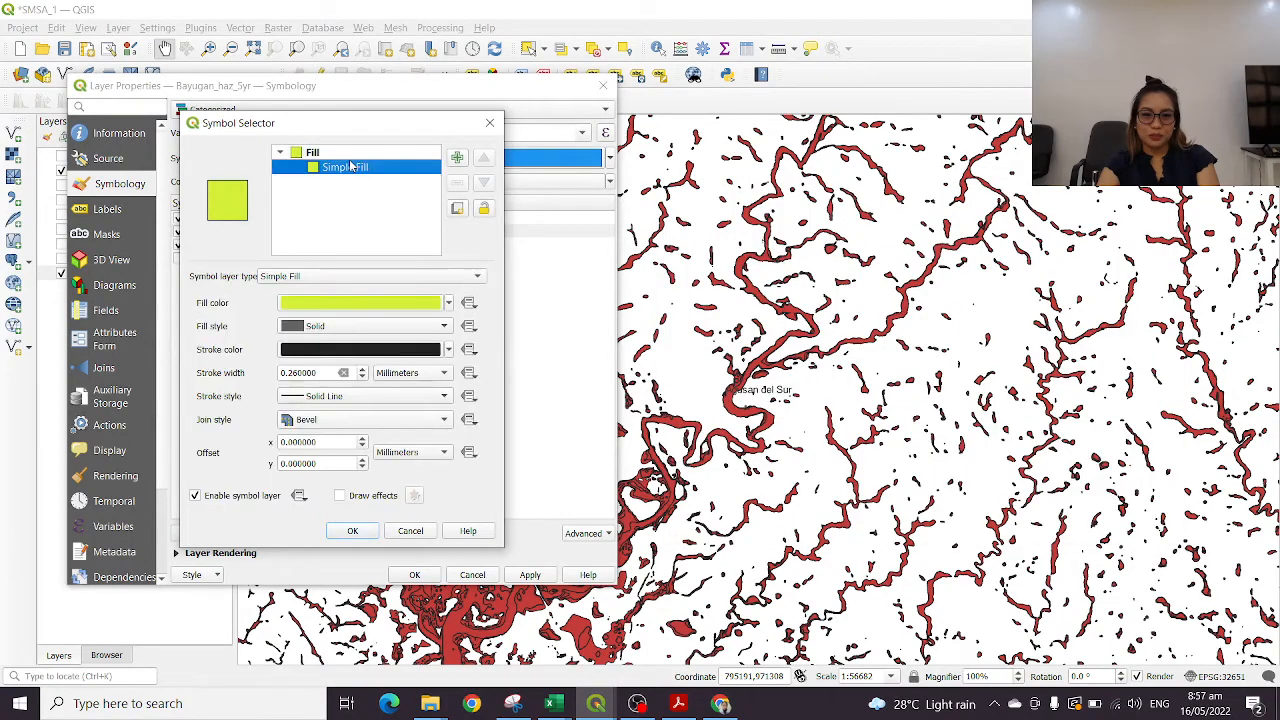
click(395, 347)
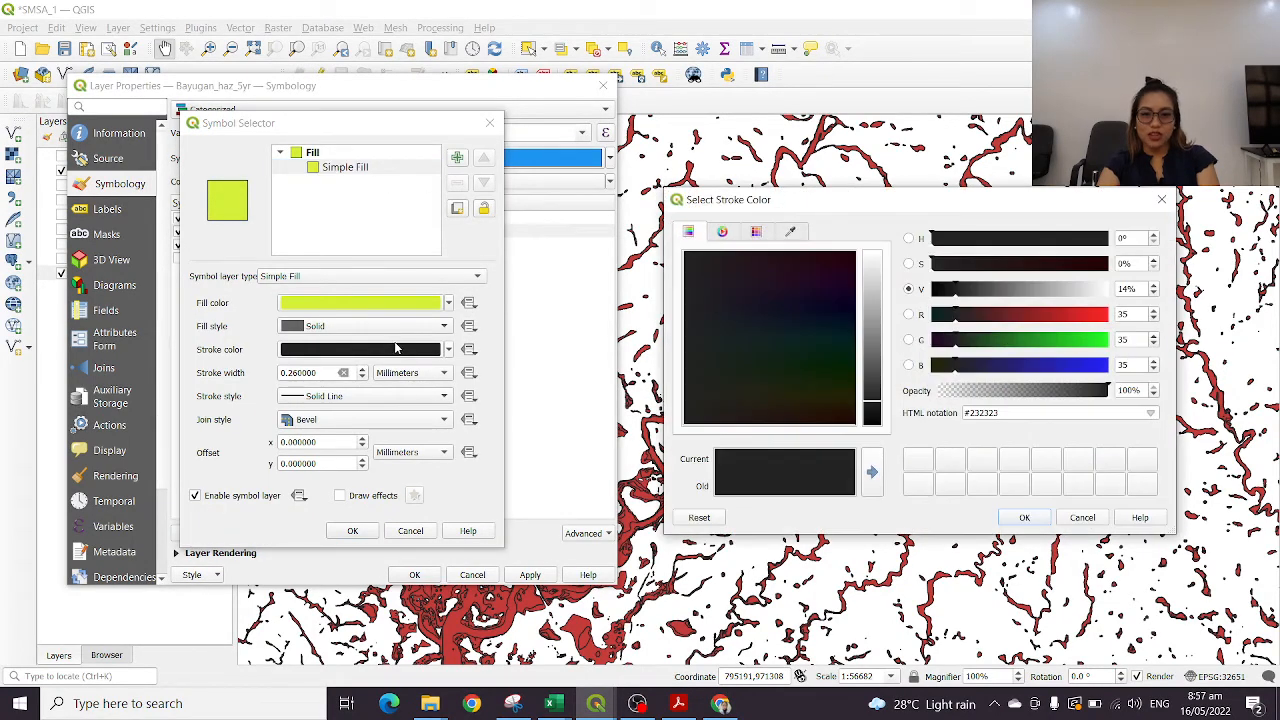
click(1161, 199)
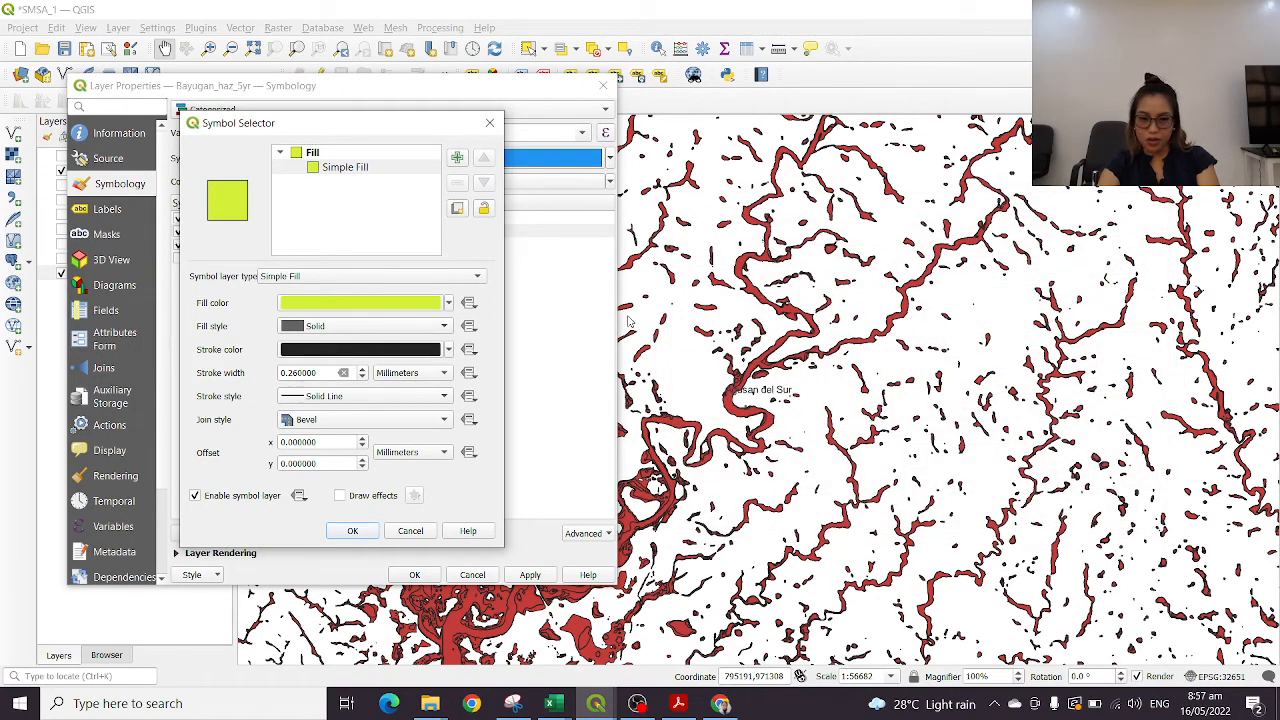
click(430, 354)
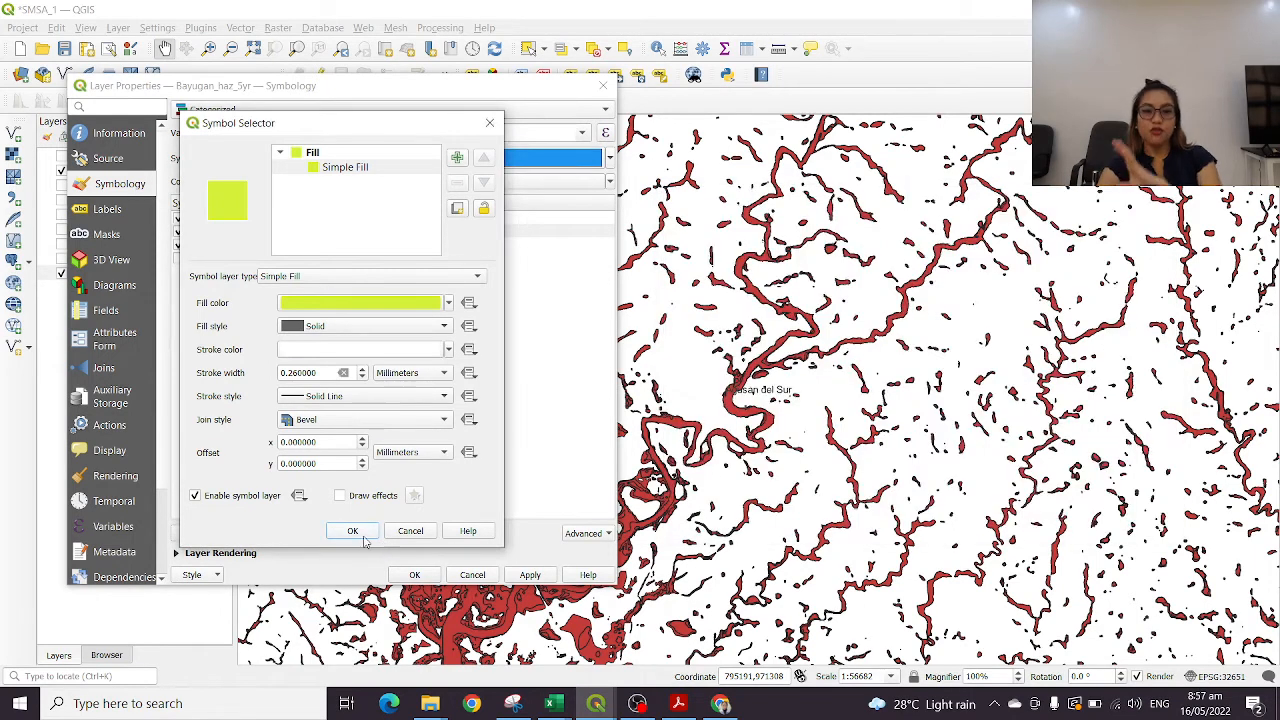
click(353, 531)
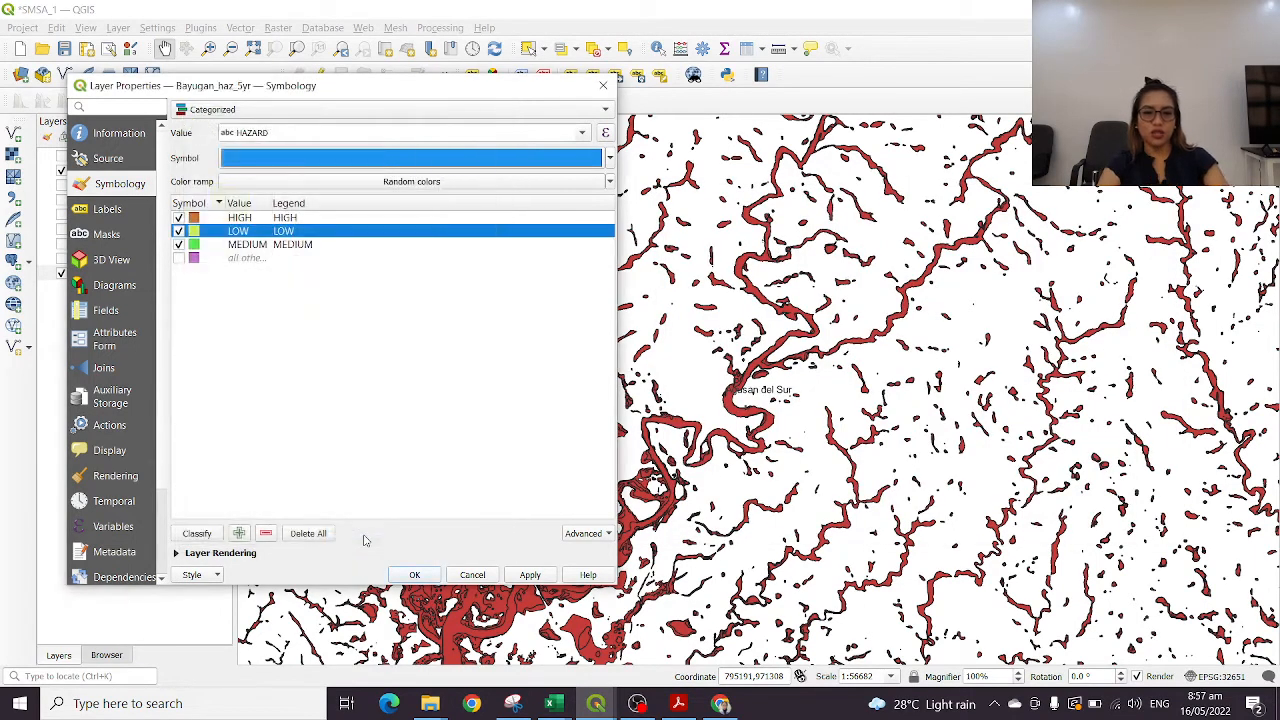
Set the fill color of the MEDIUM hazard category to orange (#eb5b22)
double_click(194, 247)
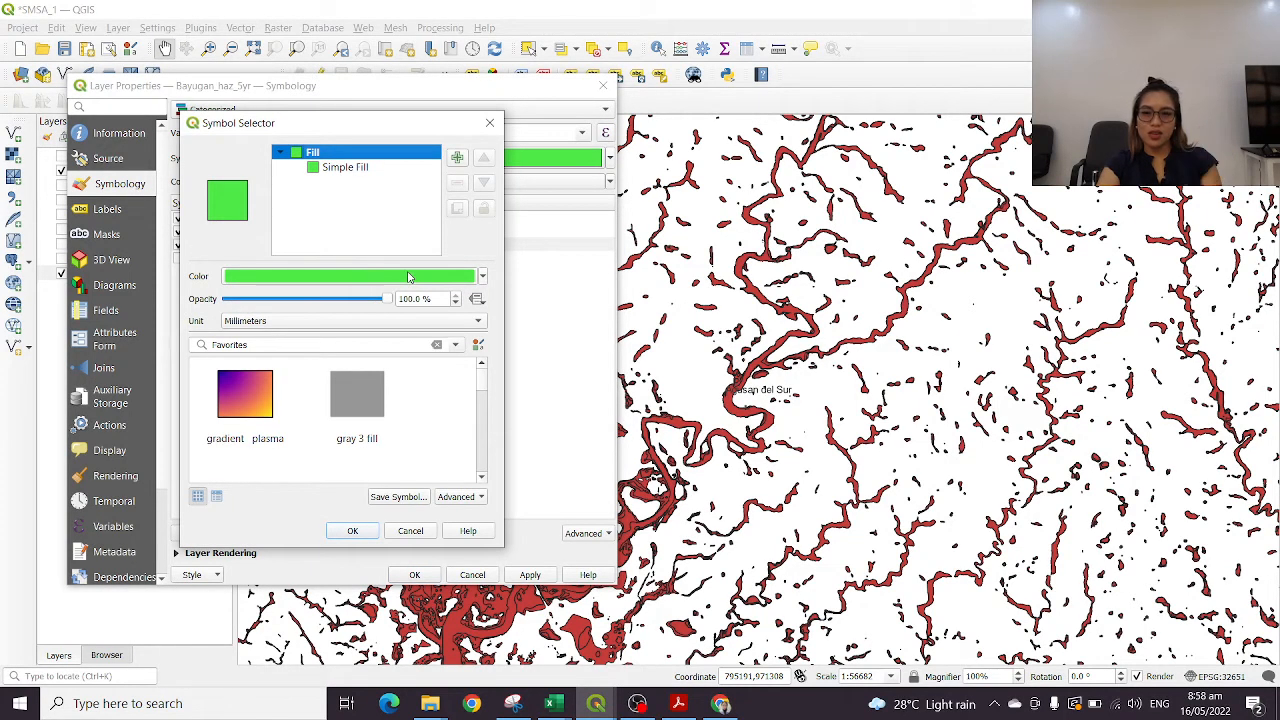
mouse_move(408, 277)
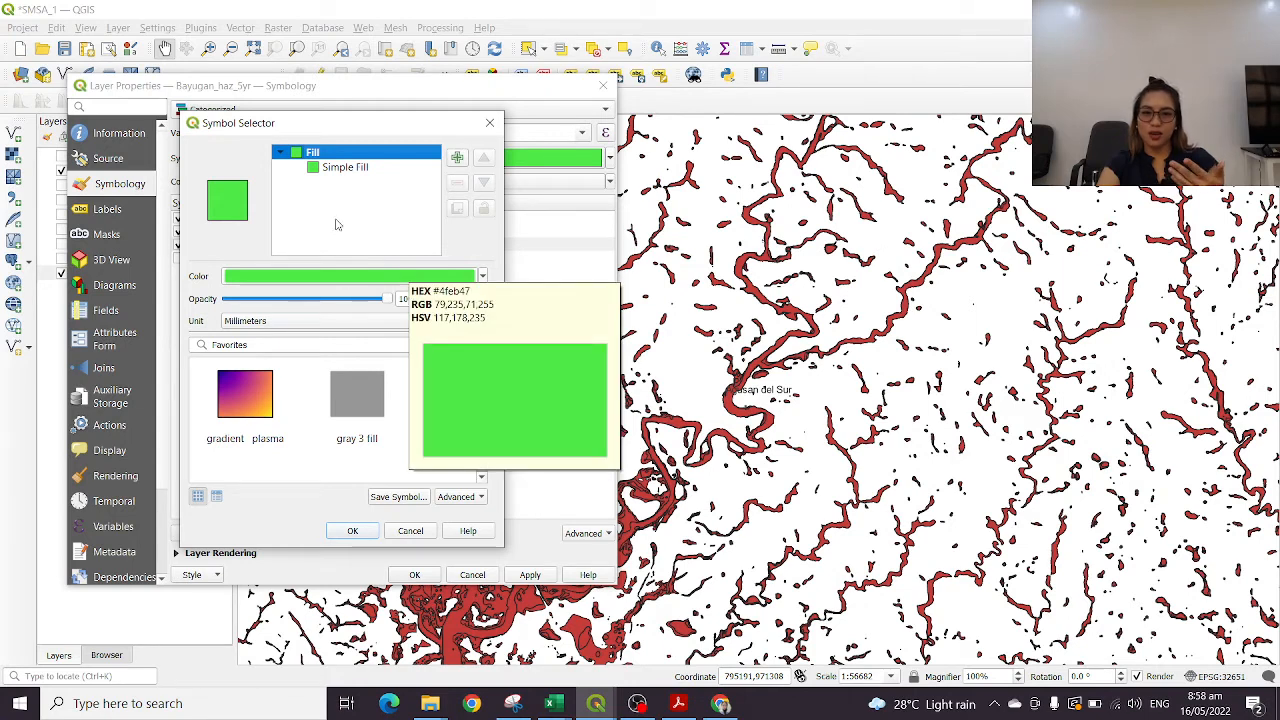
click(338, 170)
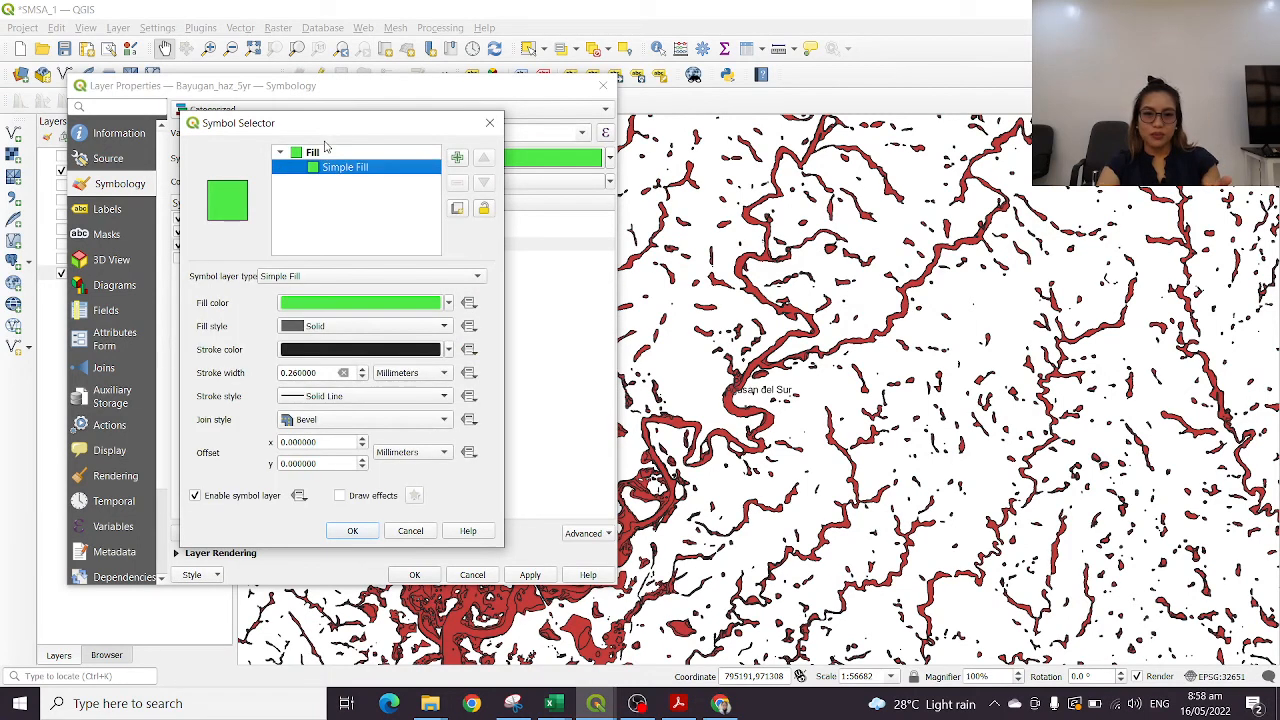
click(320, 152)
click(382, 276)
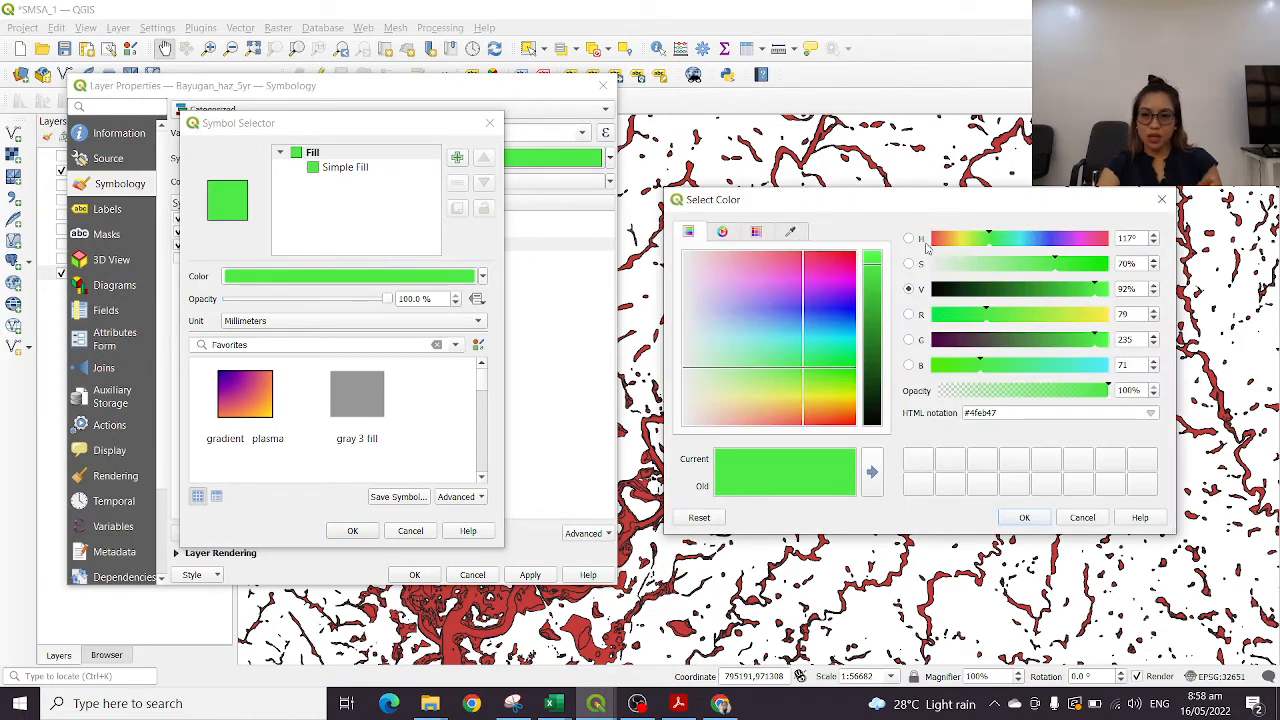
click(825, 419)
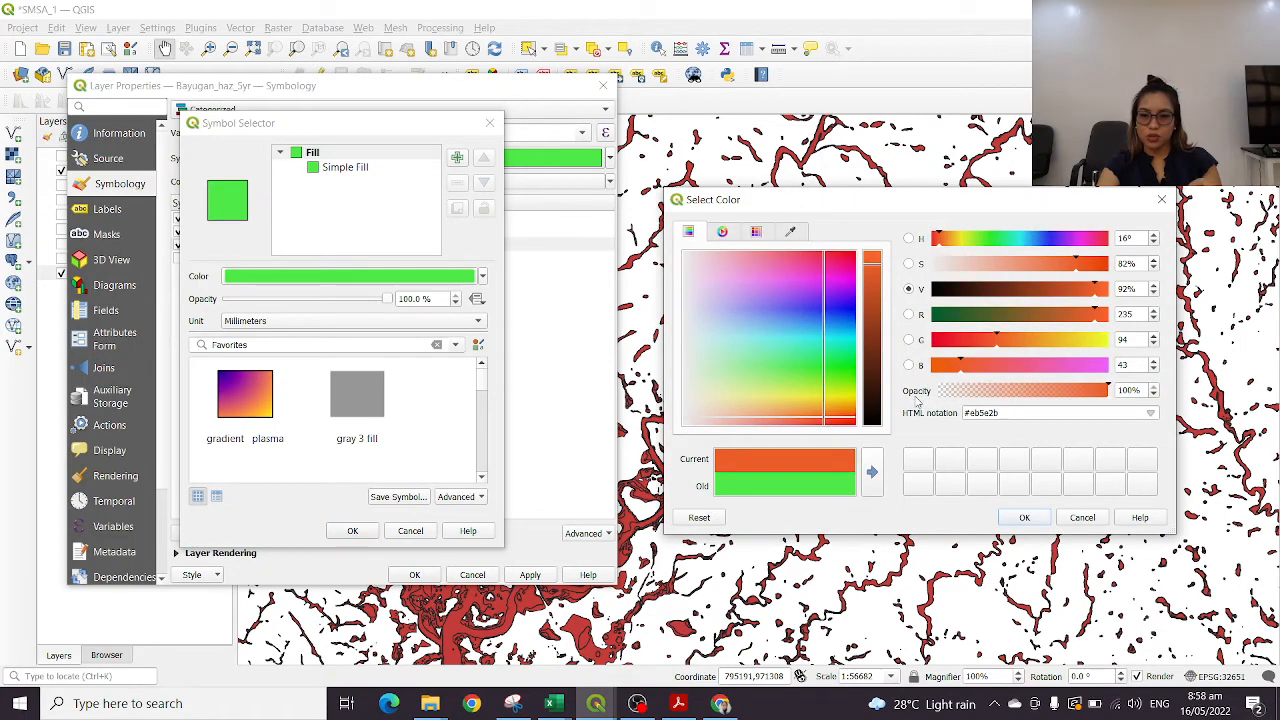
mouse_move(826, 397)
mouse_down()
mouse_move(840, 420)
mouse_move(807, 422)
mouse_move(829, 421)
mouse_up()
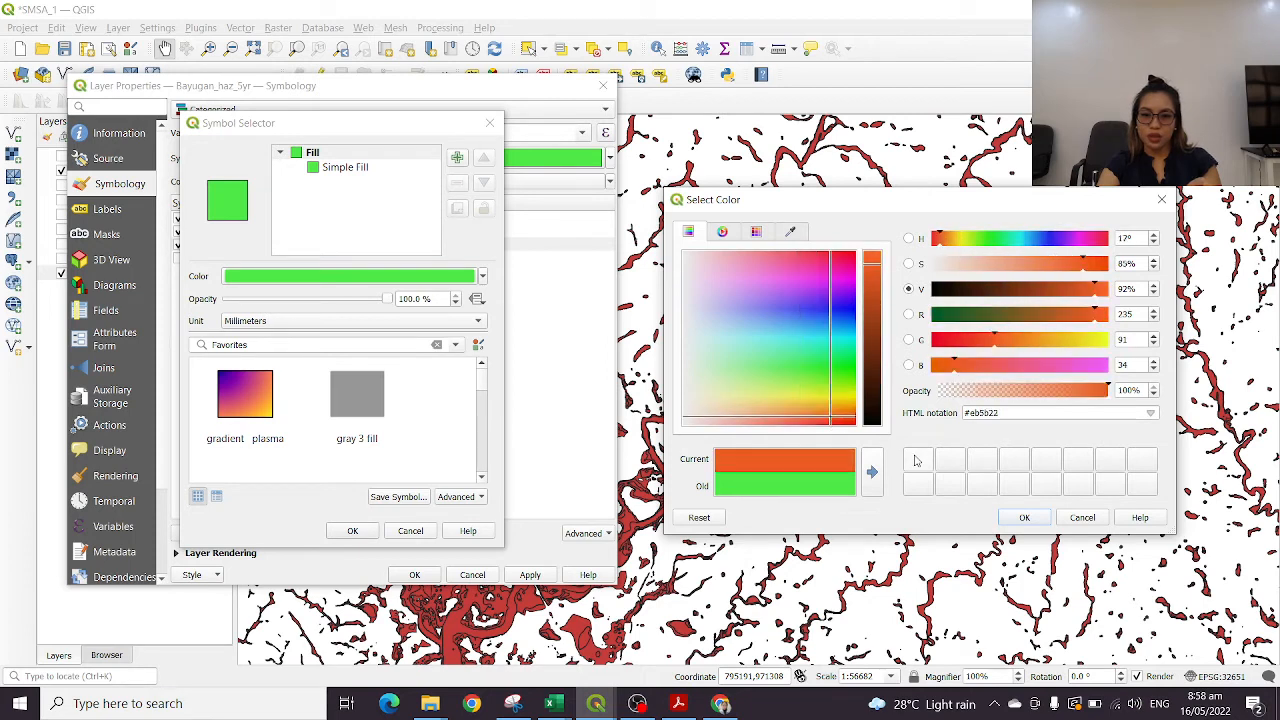
click(1027, 519)
Set the MEDIUM category's simple fill stroke style to No Pen and accept the symbol
click(326, 168)
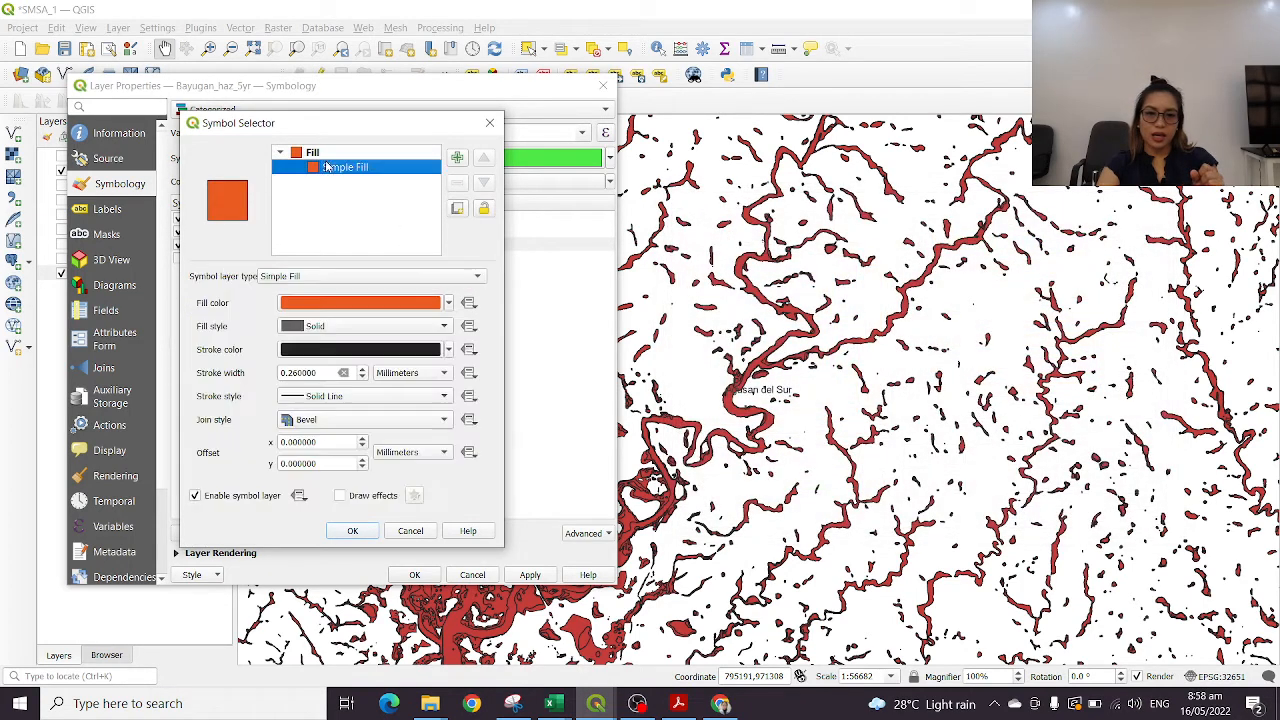
click(360, 350)
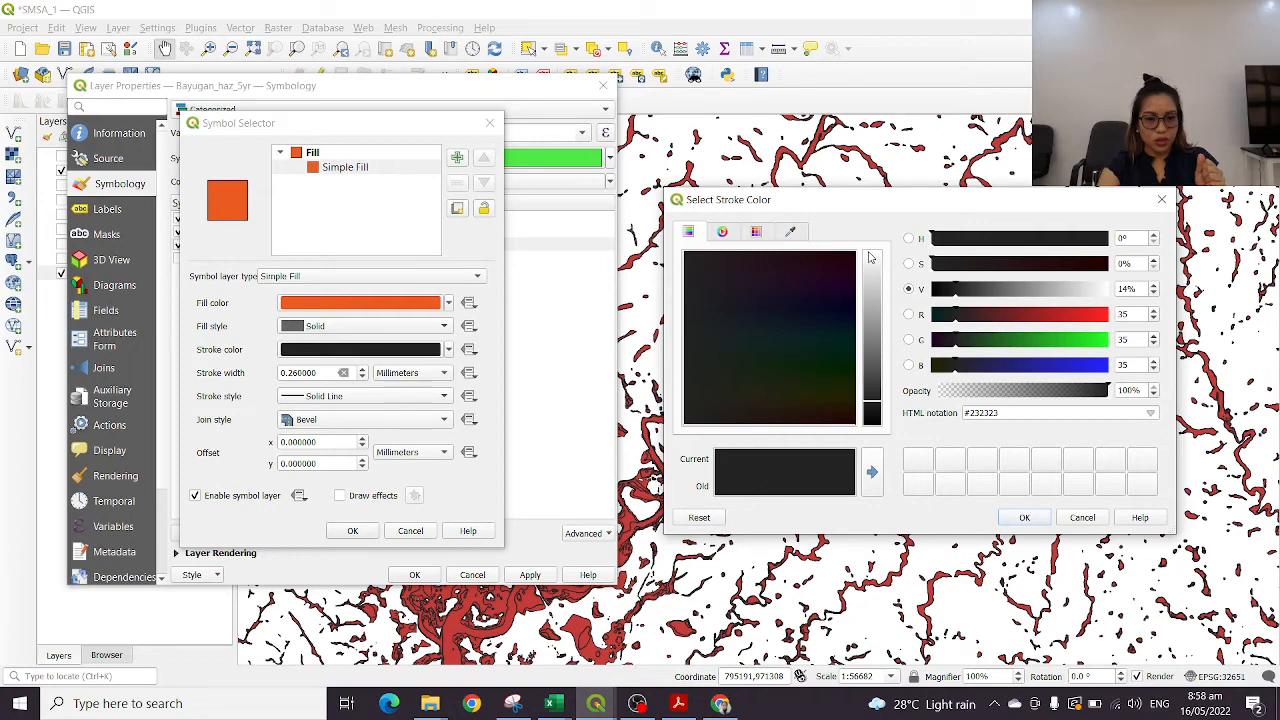
click(1161, 201)
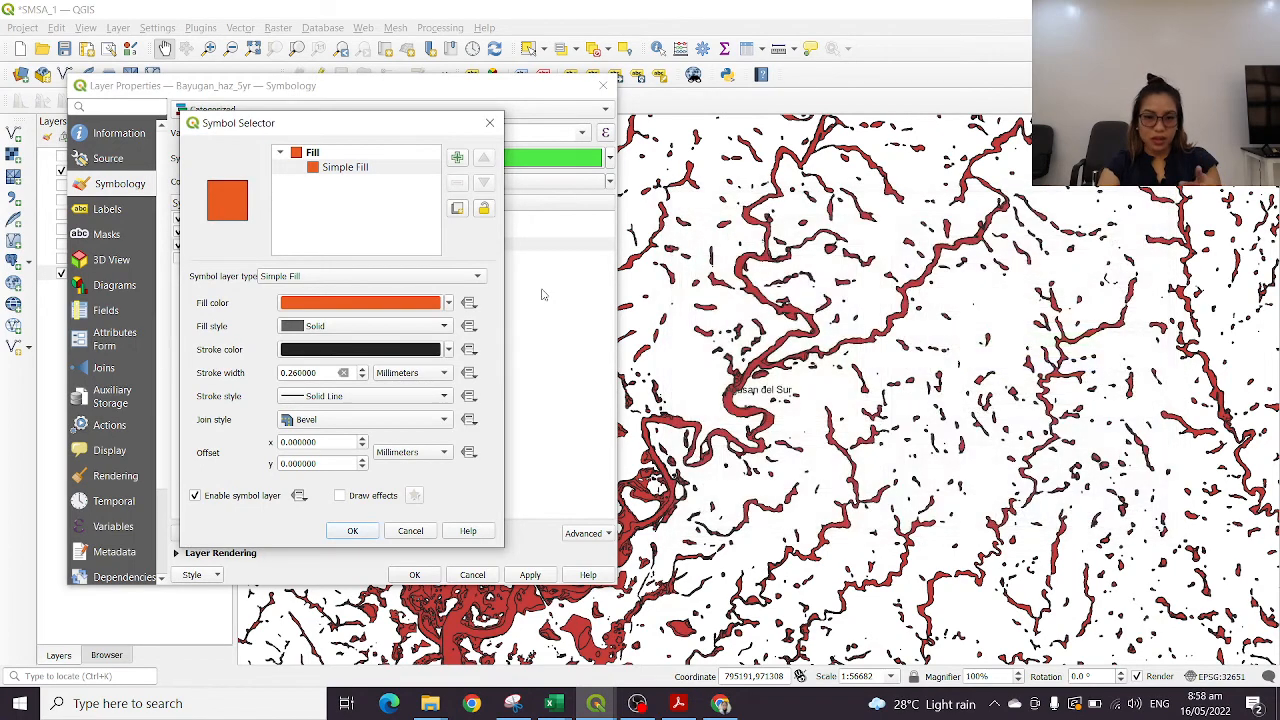
click(360, 397)
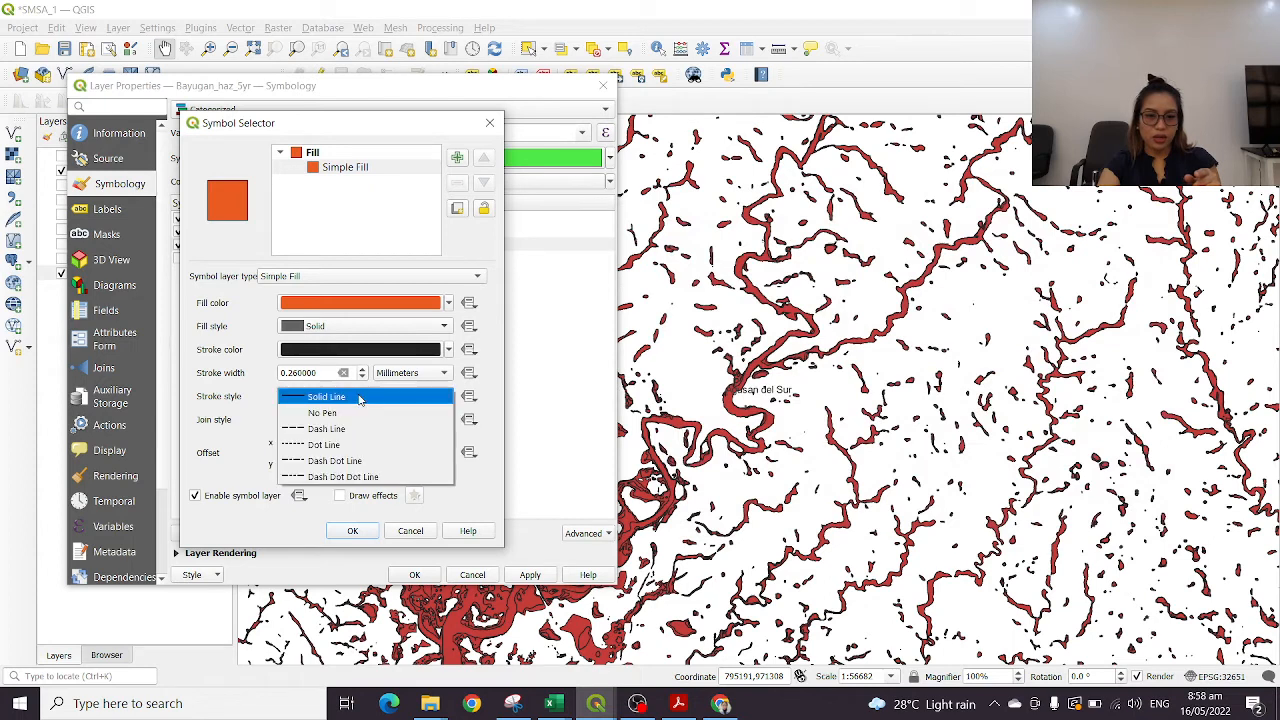
click(340, 412)
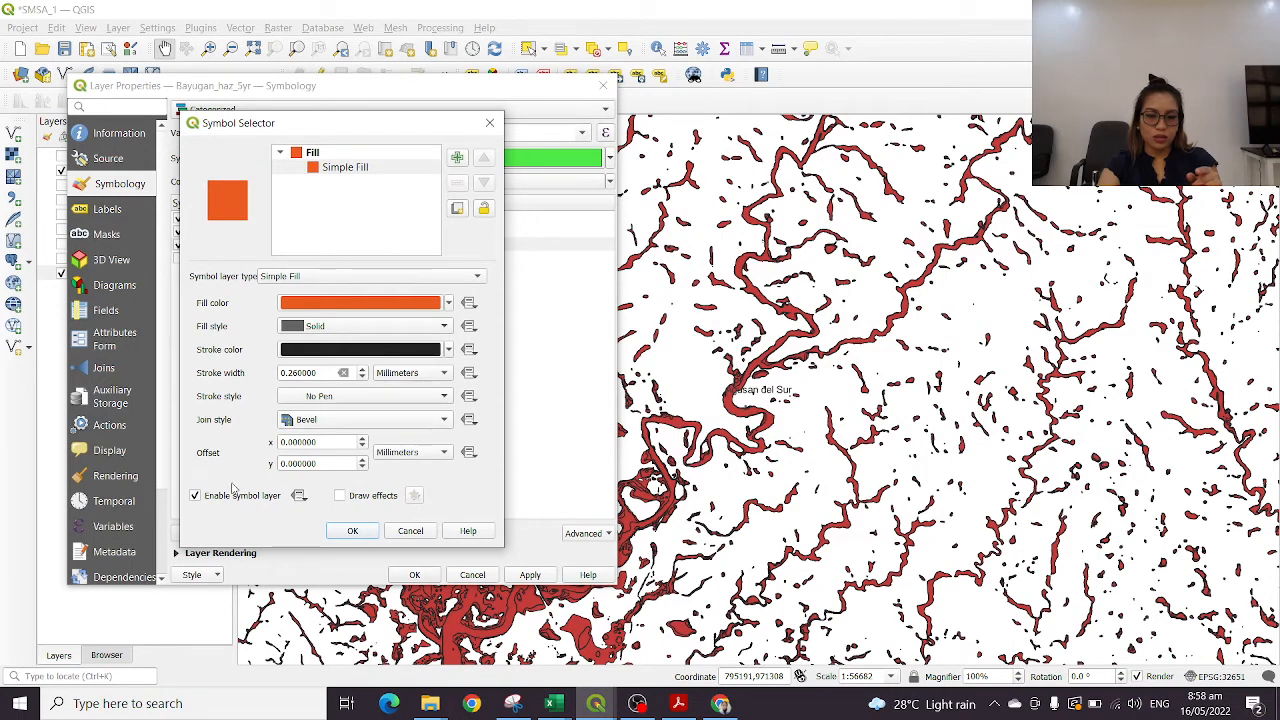
click(354, 531)
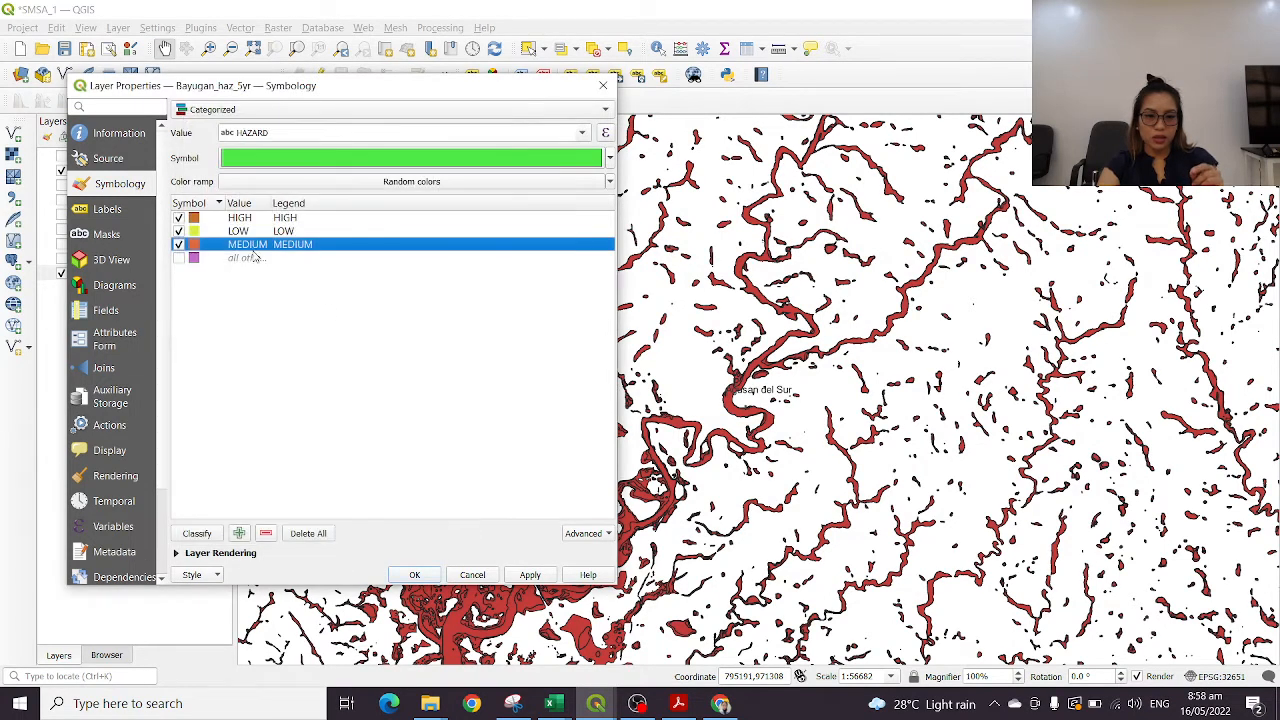
Set the fill color of the HIGH hazard category to red (#cb0a0d)
double_click(195, 218)
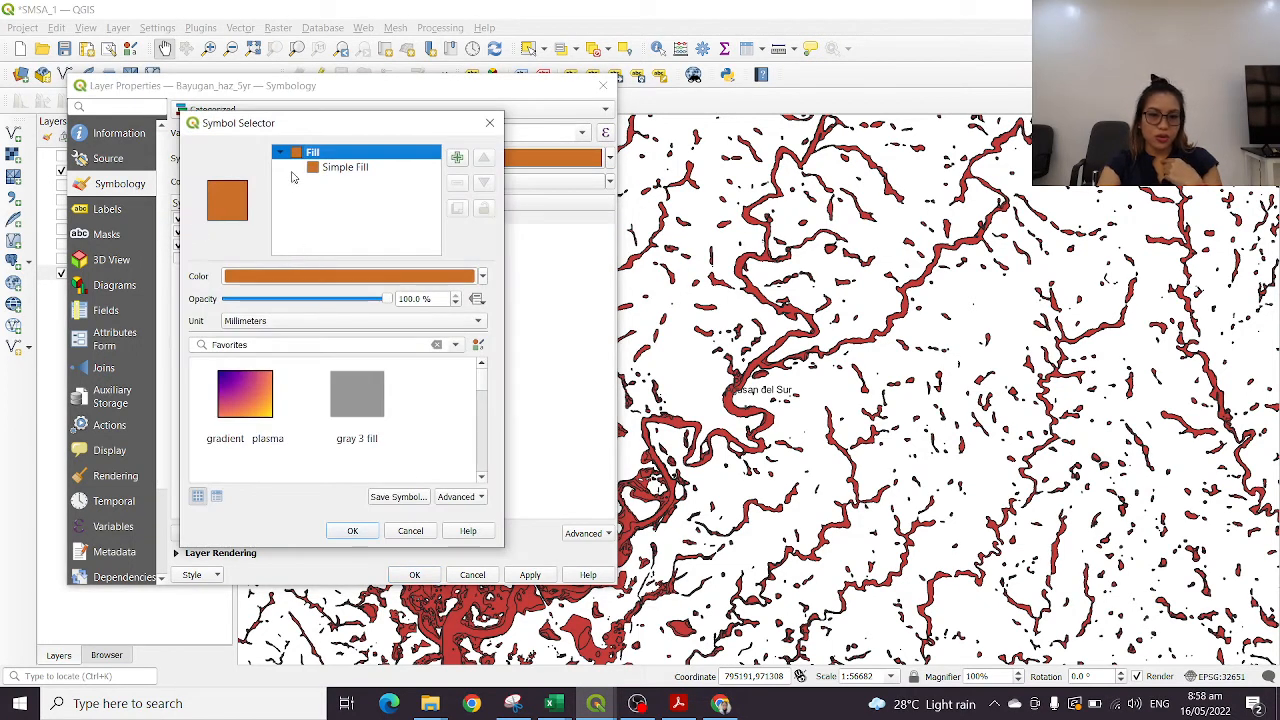
double_click(307, 152)
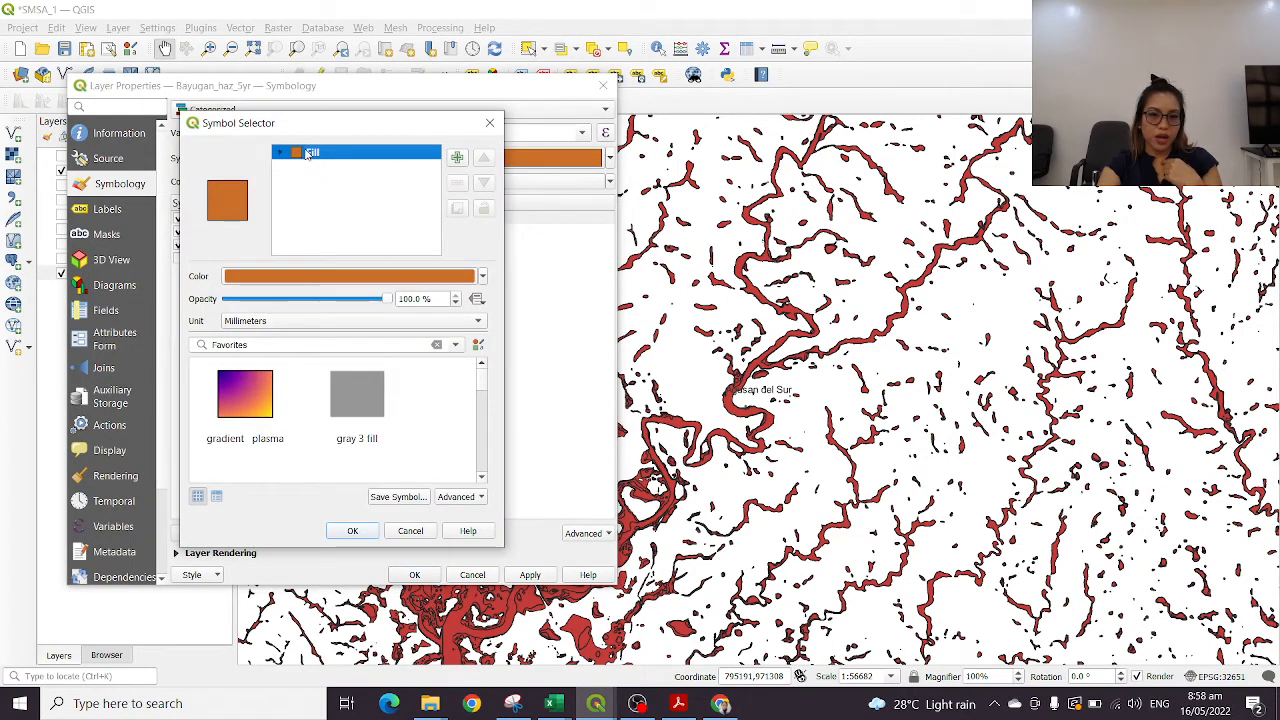
click(349, 280)
click(847, 258)
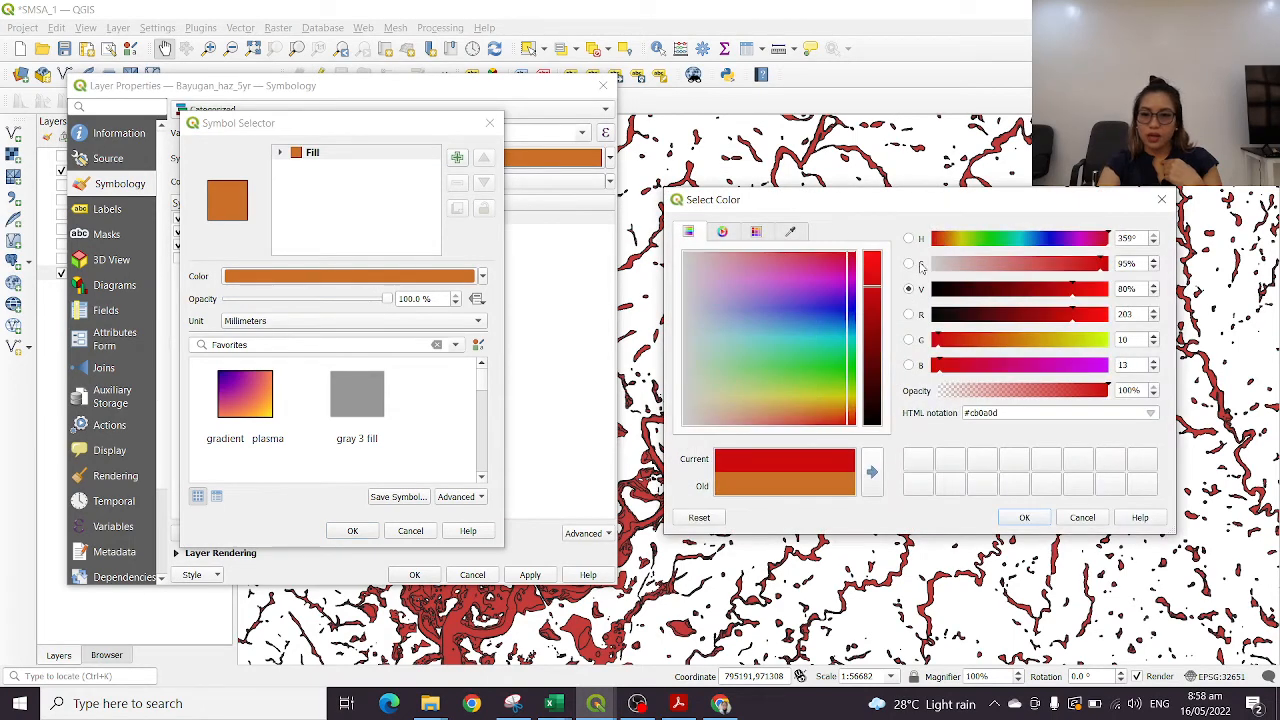
click(1024, 517)
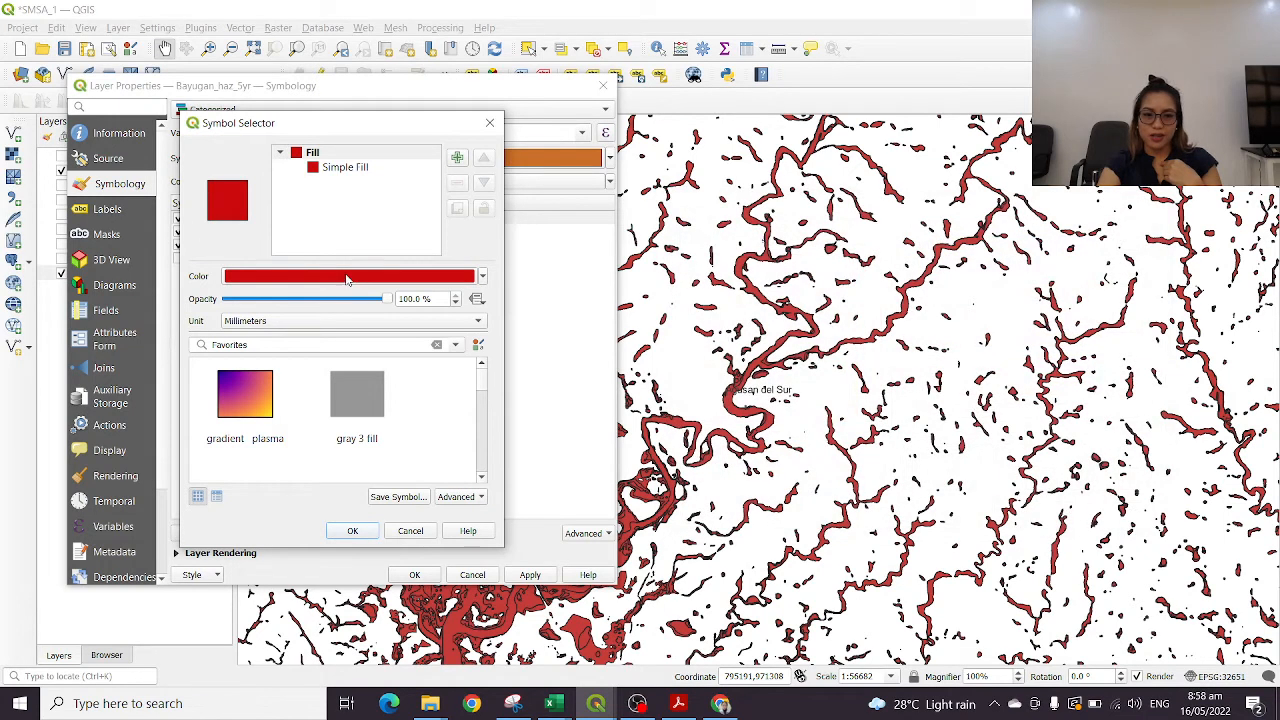
Set the HIGH category's simple fill stroke style to No Pen and apply the categorized symbology to the Bayugan_haz_5yr layer
click(332, 170)
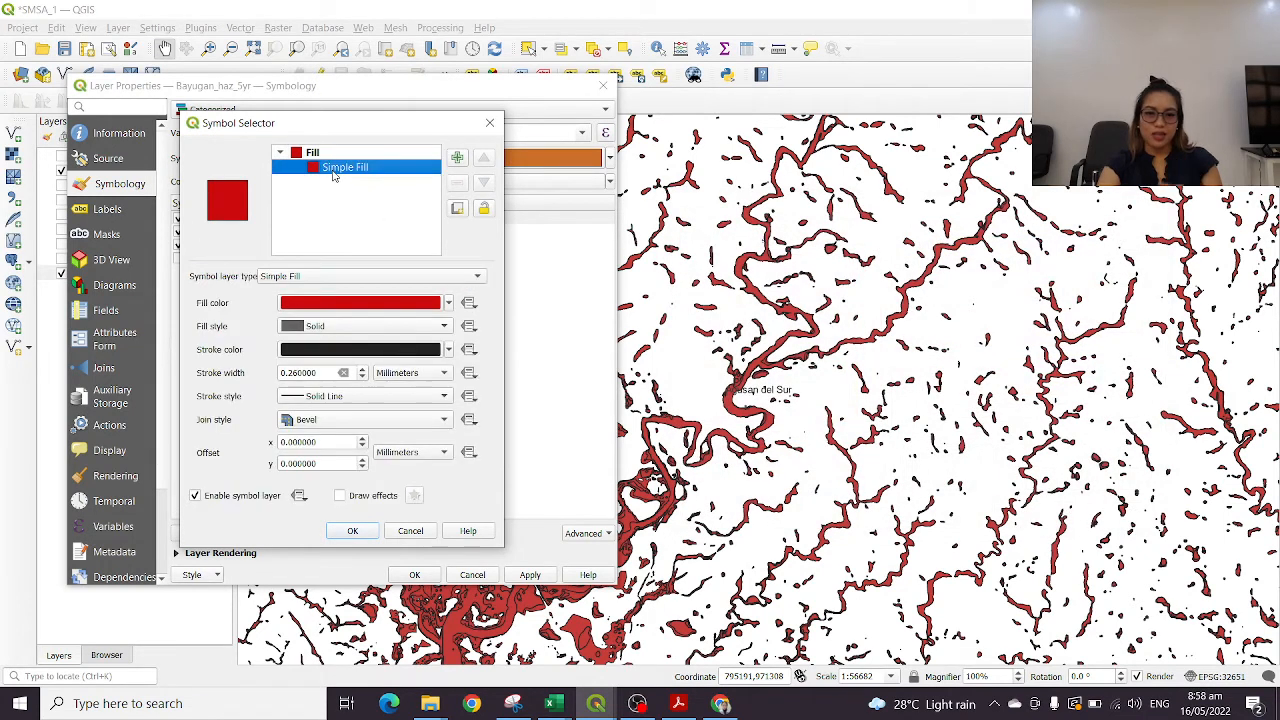
click(328, 407)
click(322, 394)
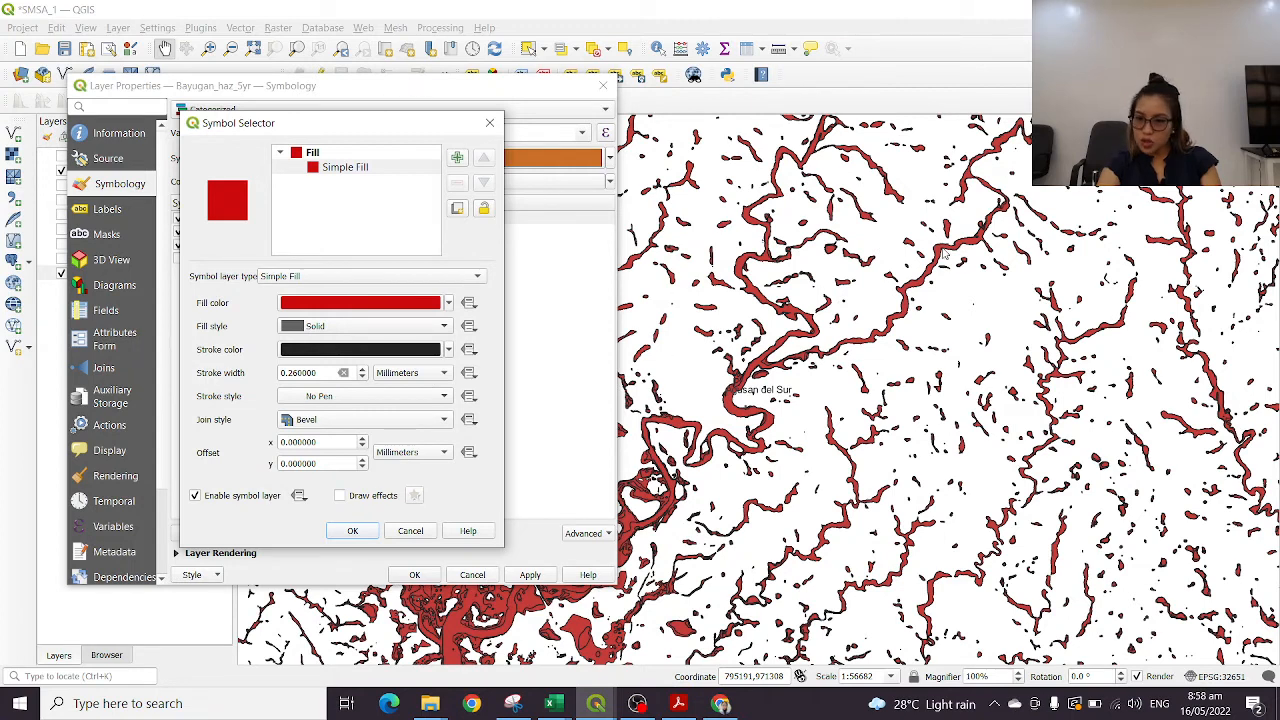
click(347, 531)
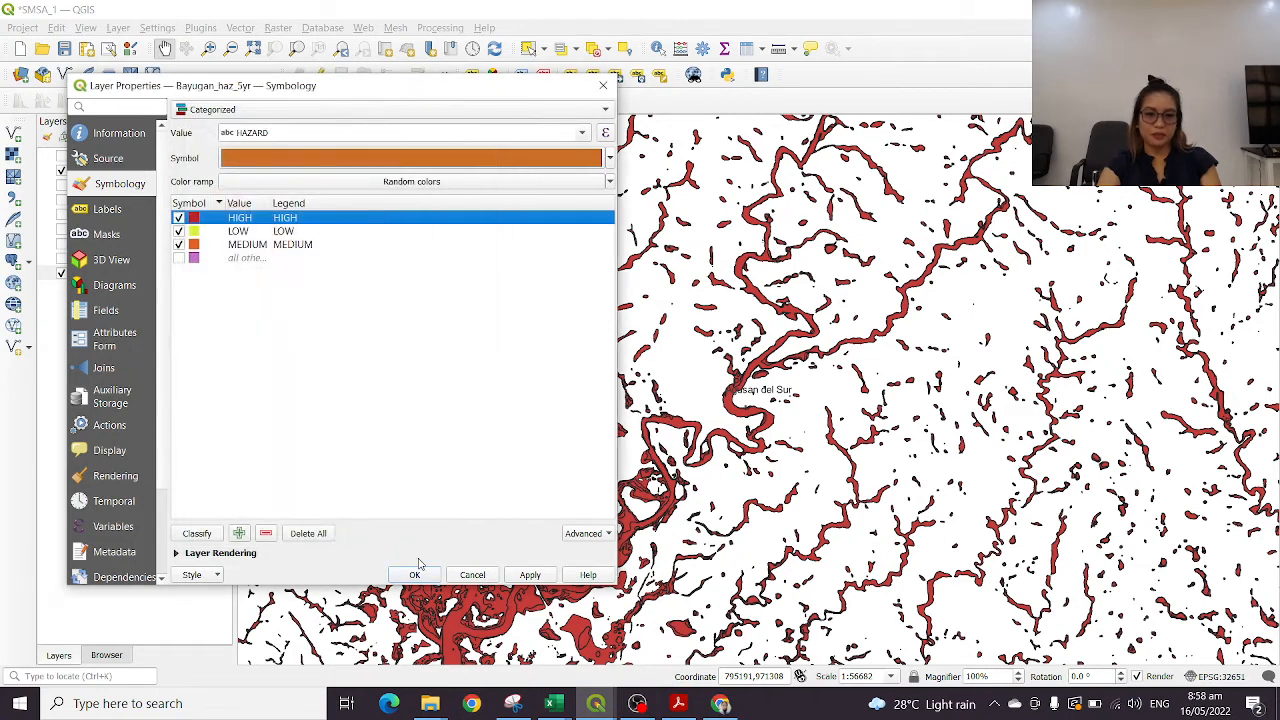
click(225, 232)
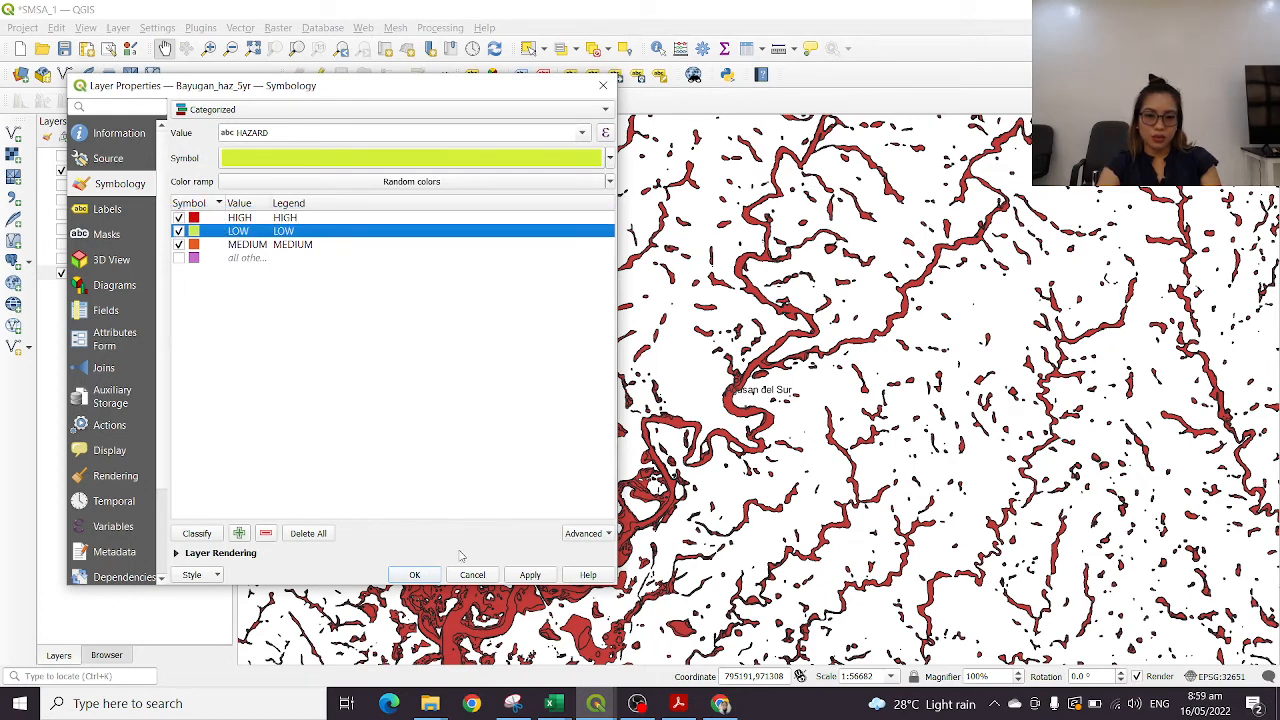
click(414, 575)
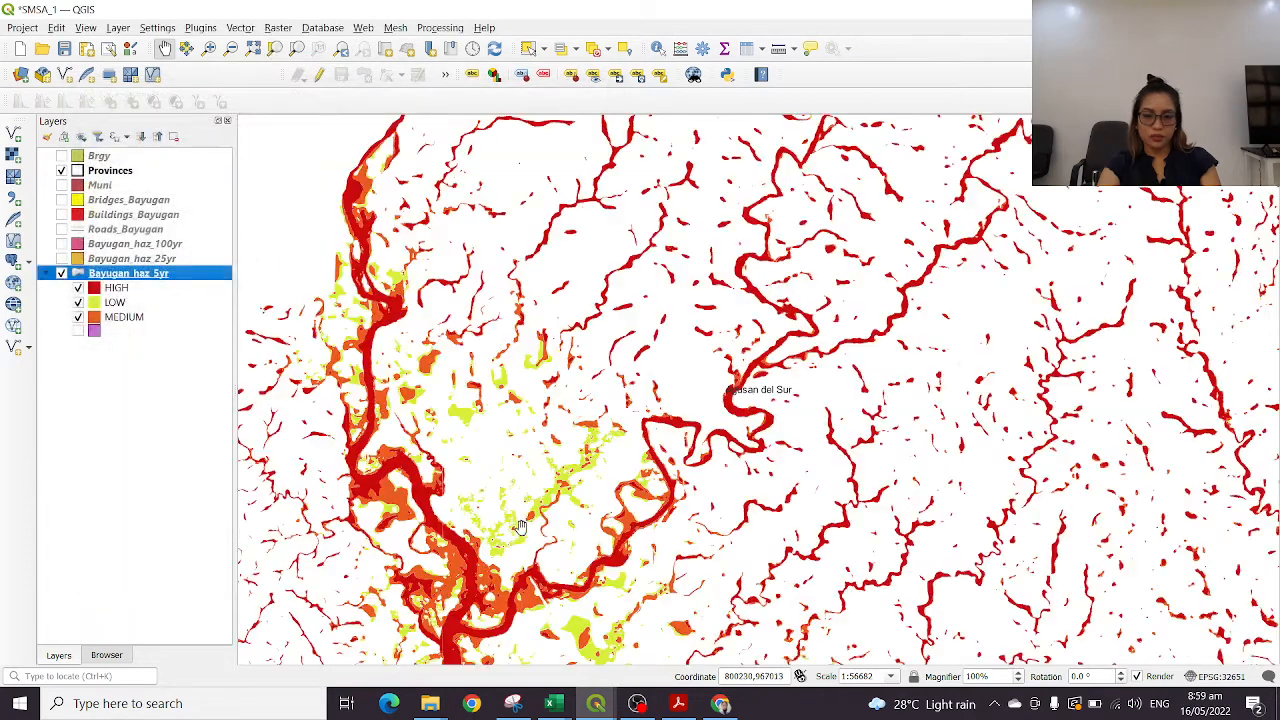
Examine how the HIGH, MEDIUM and LOW flood hazard areas are distributed across the Bayugan map
scroll(766, 384, down, 1)
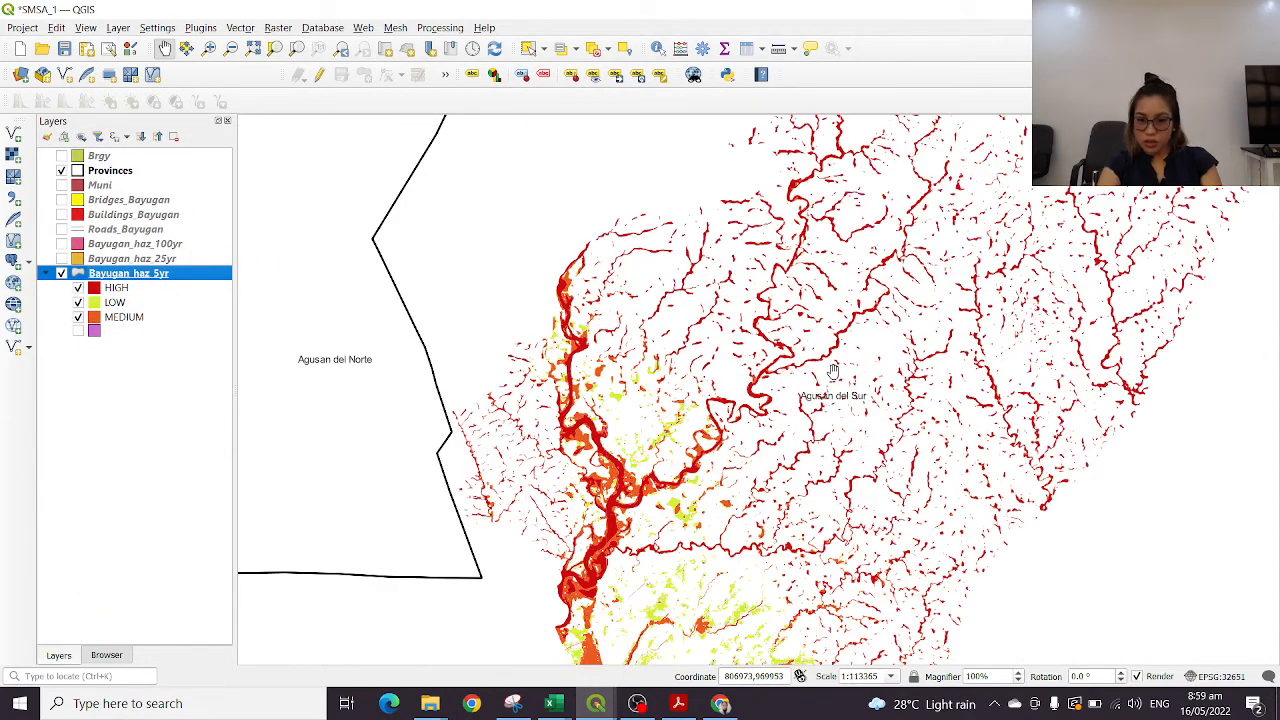
scroll(832, 370, down, 2)
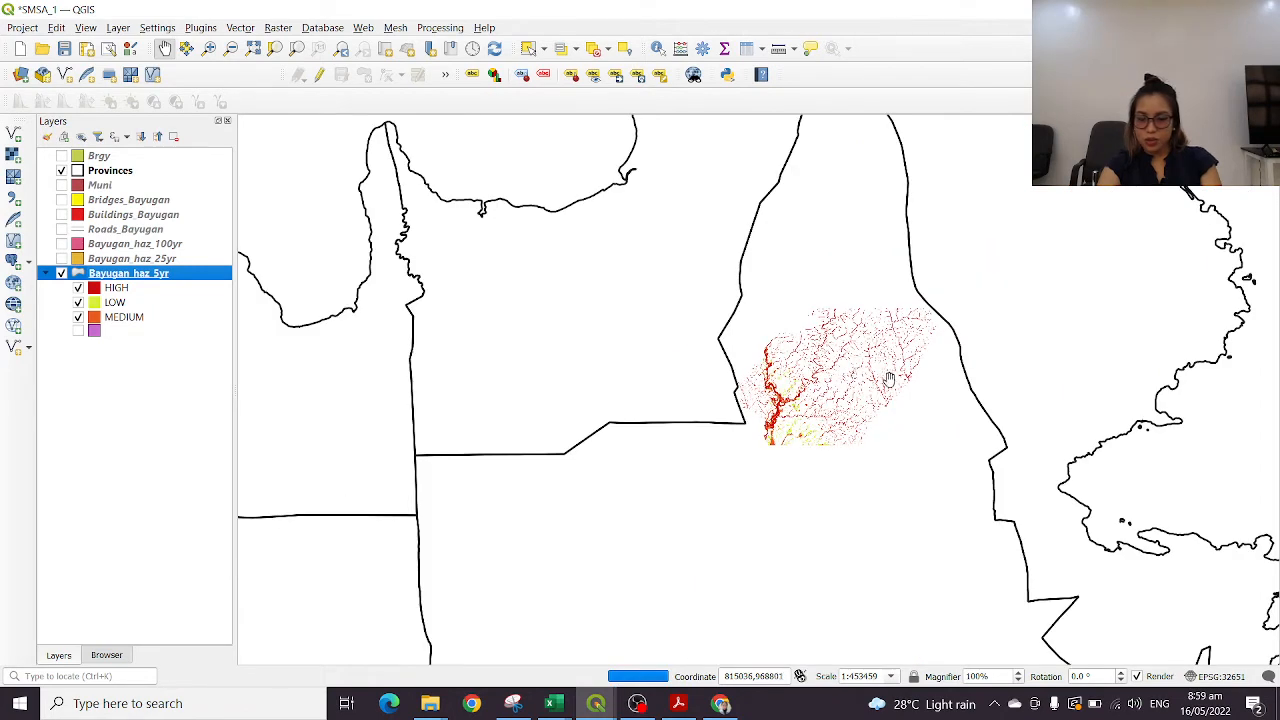
scroll(878, 377, up, 1)
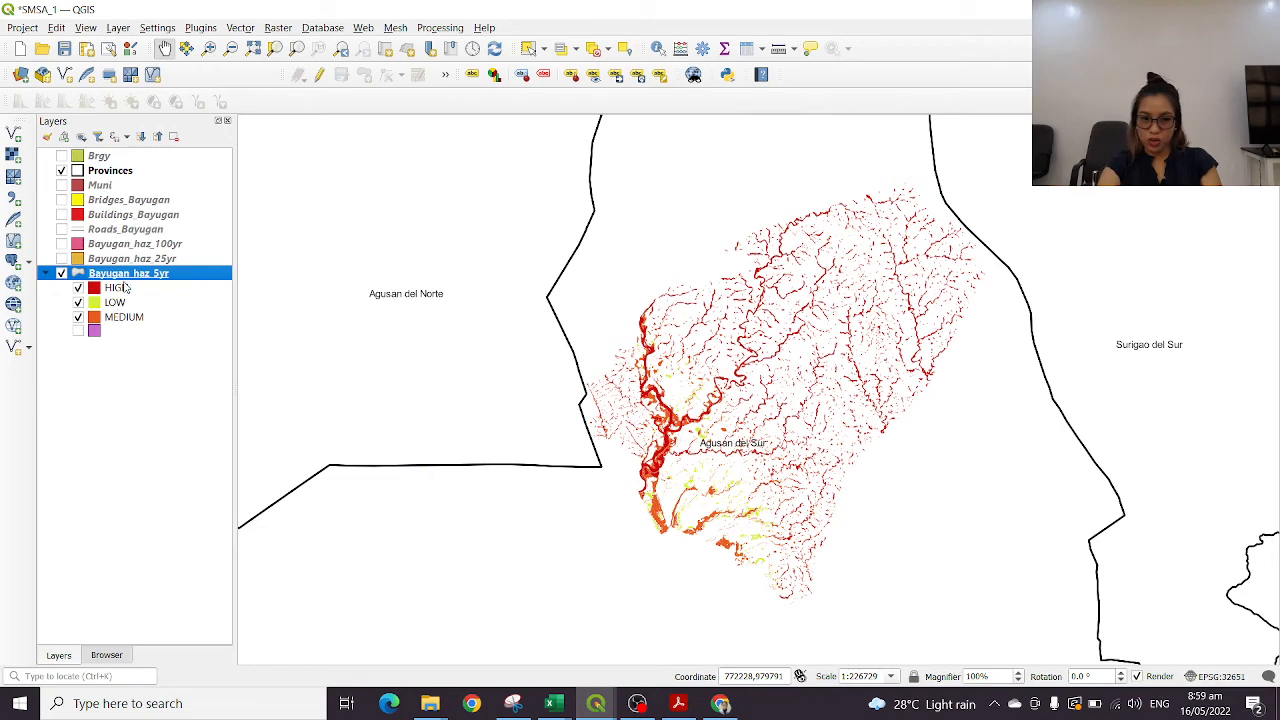
scroll(890, 382, up, 1)
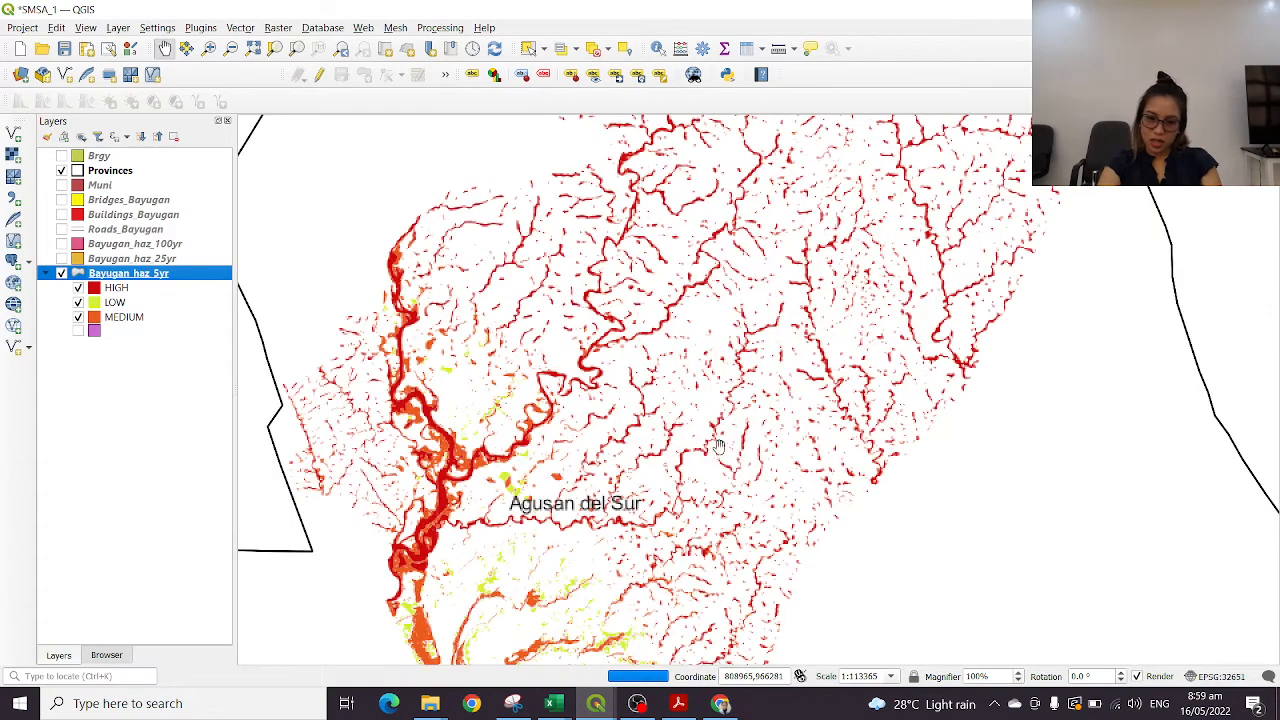
drag(698, 472, 748, 318)
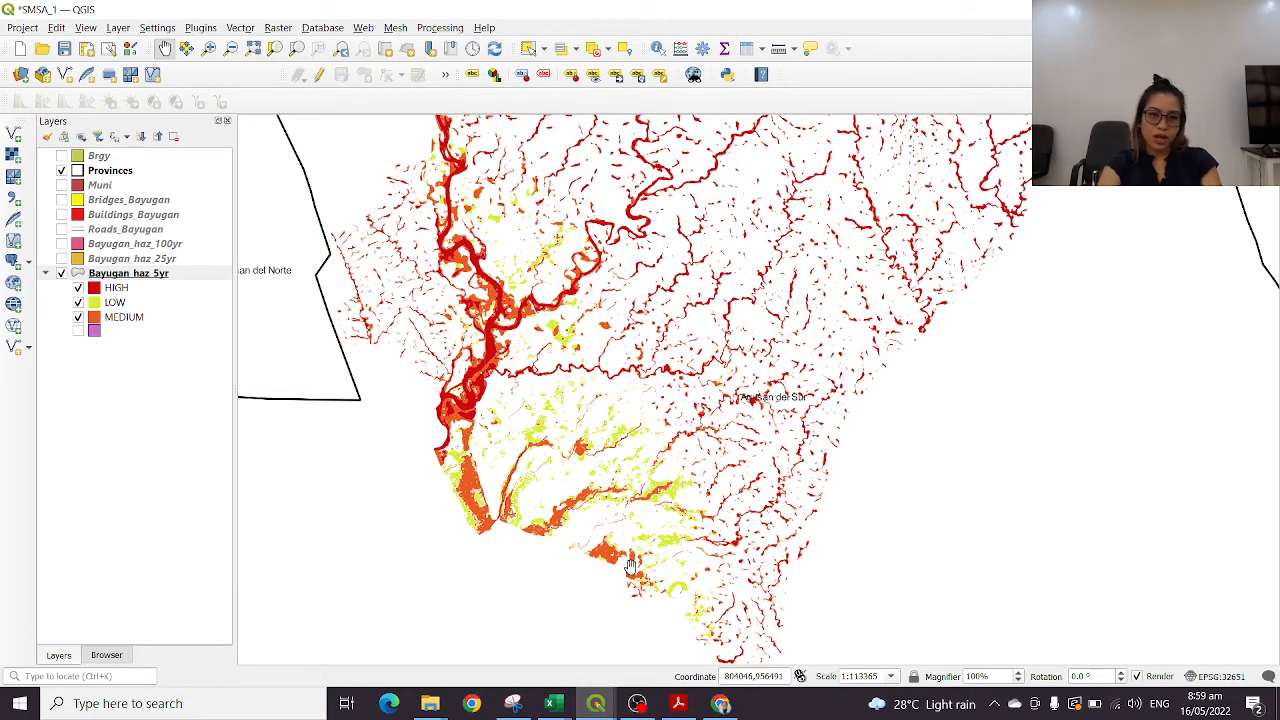
drag(764, 202, 634, 443)
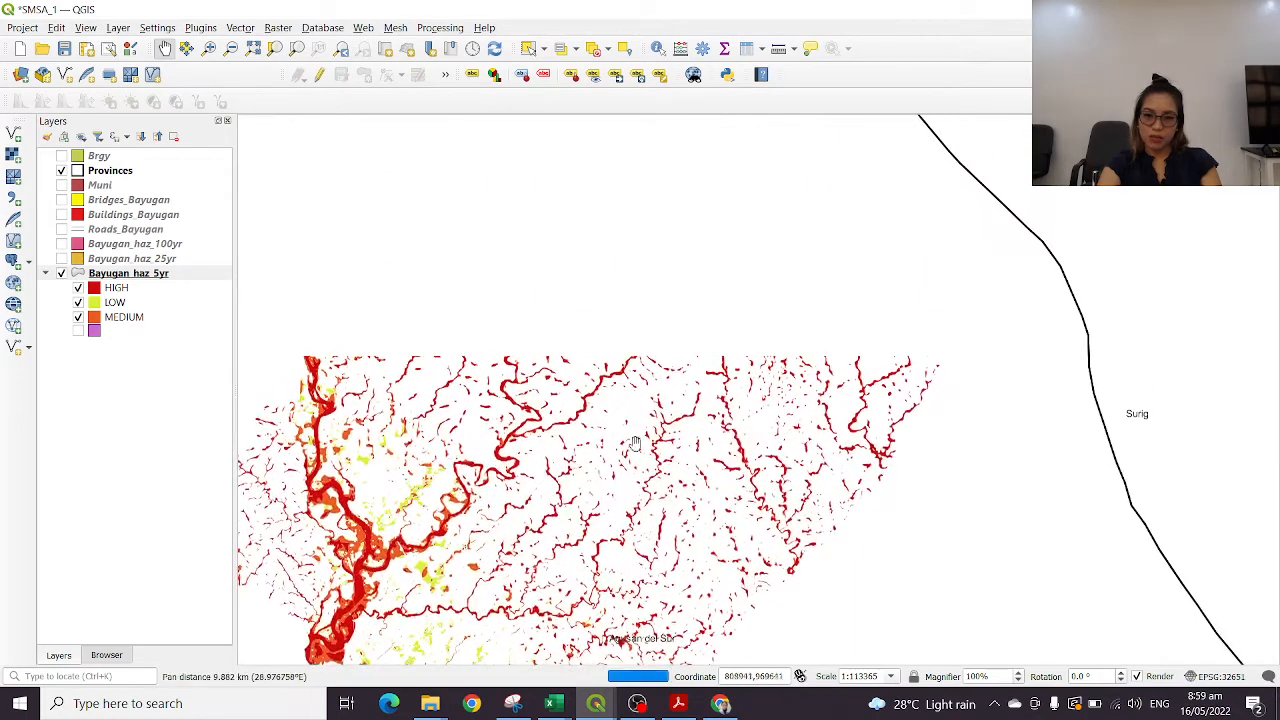
drag(533, 512, 686, 314)
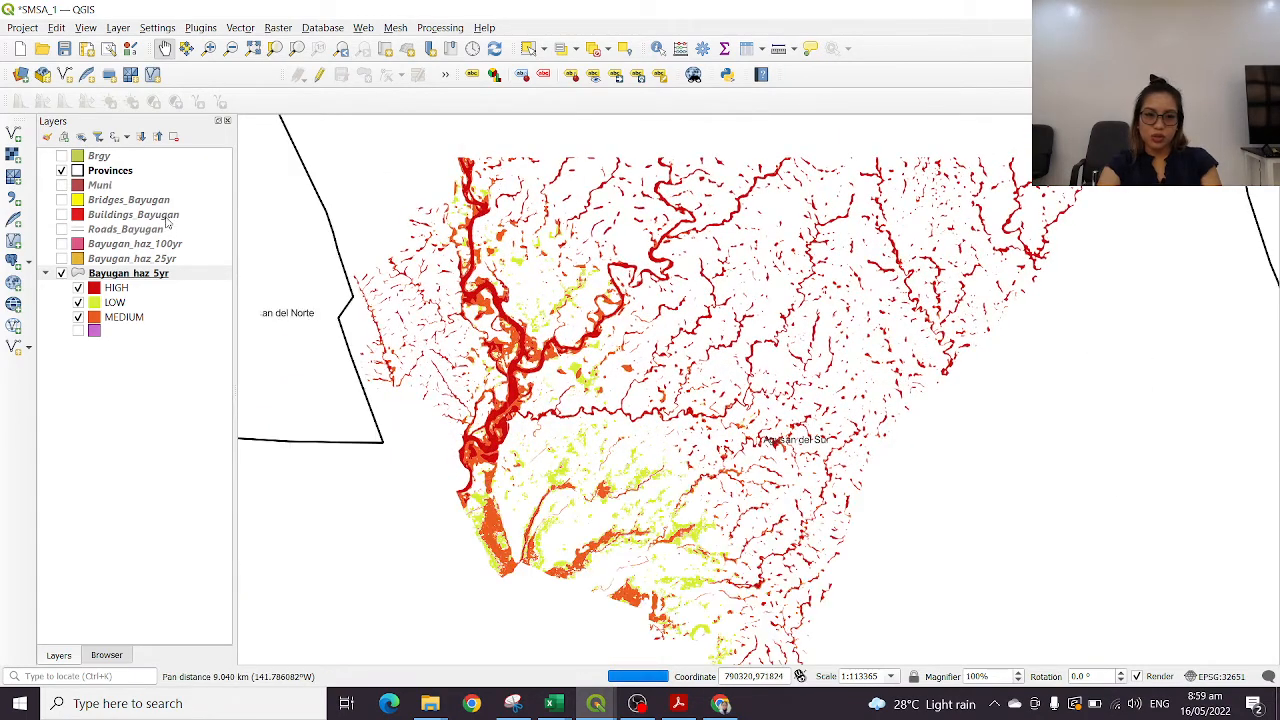
Display the Buildings_Bayugan and Roads_Bayugan layers over the 5-year flood hazard layer
click(62, 215)
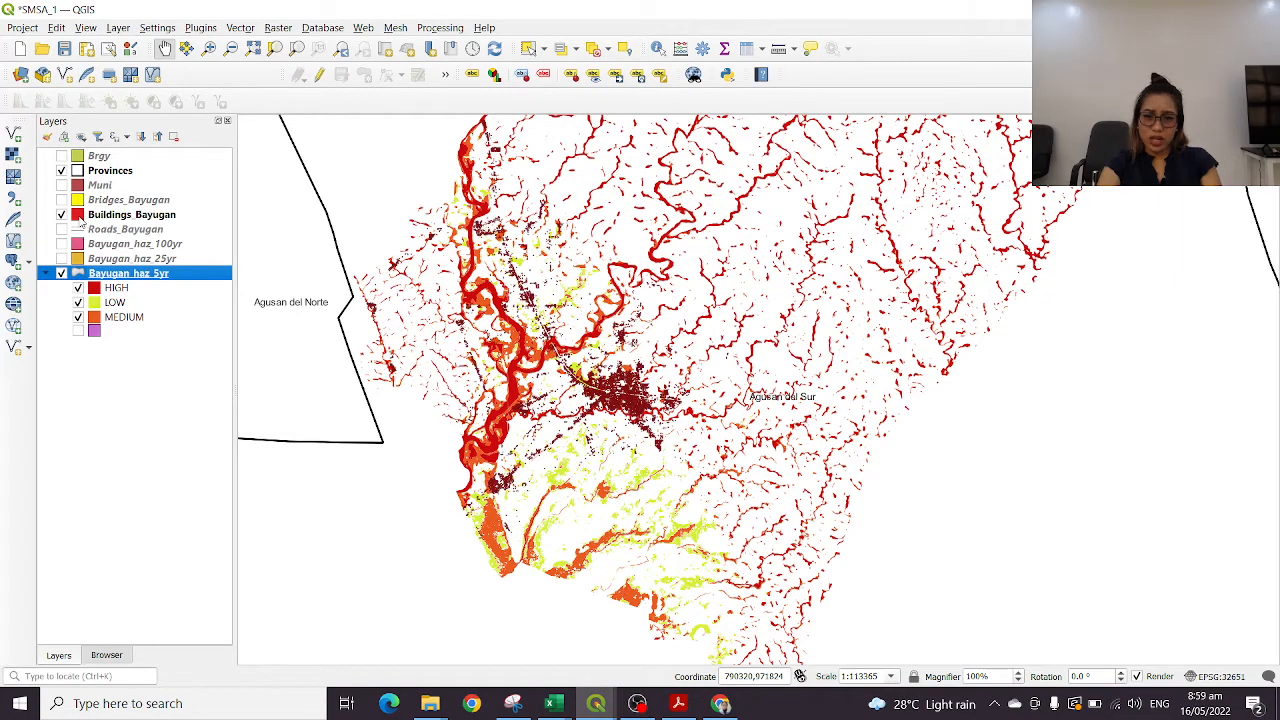
scroll(650, 405, up, 2)
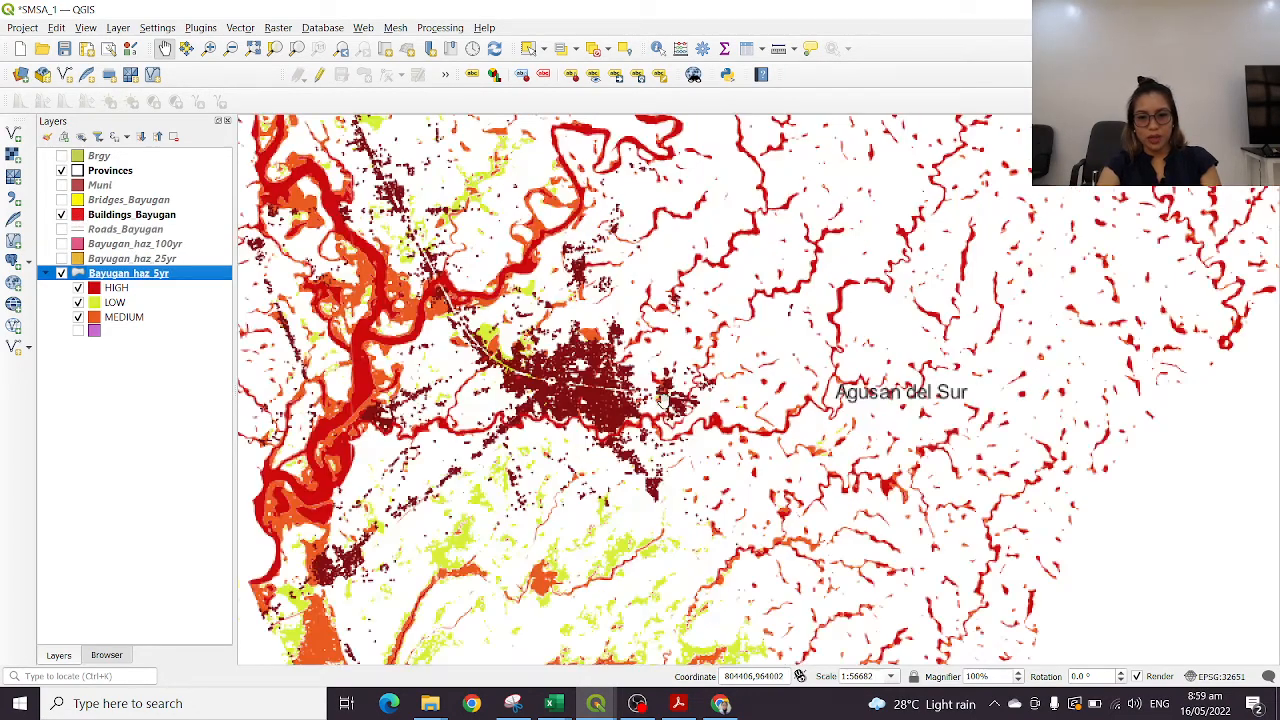
scroll(740, 395, down, 2)
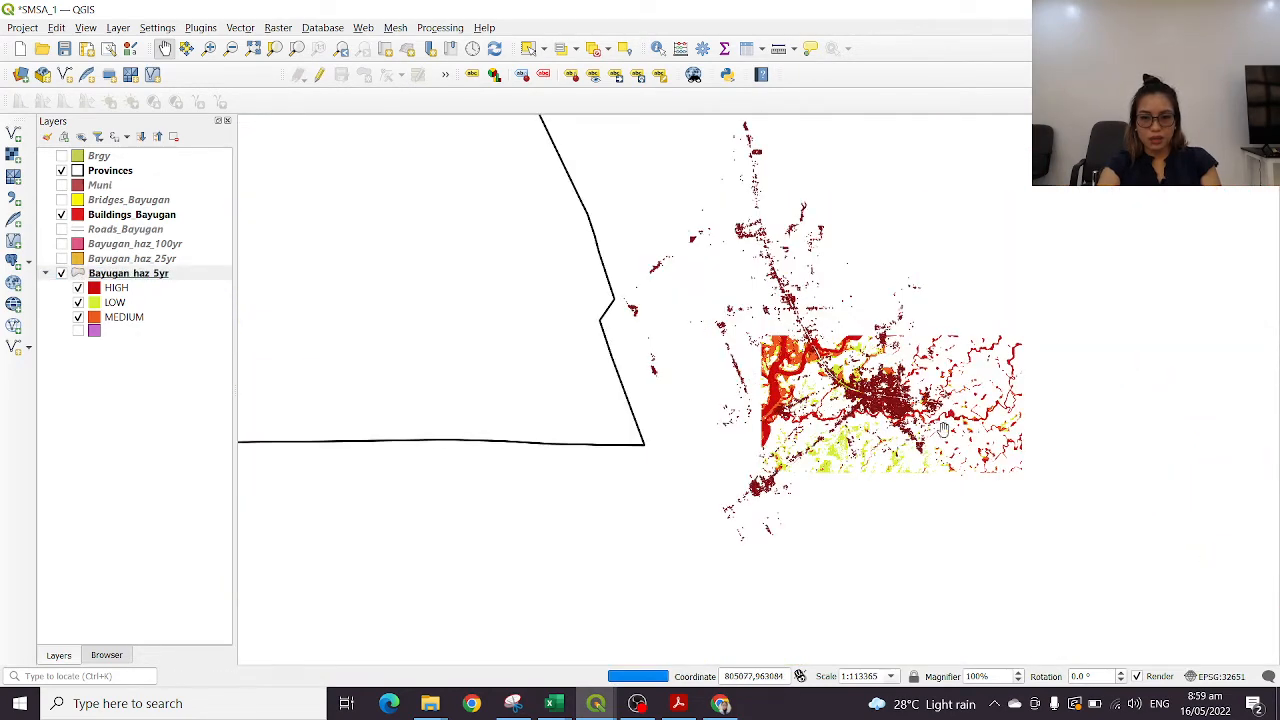
drag(966, 380, 852, 383)
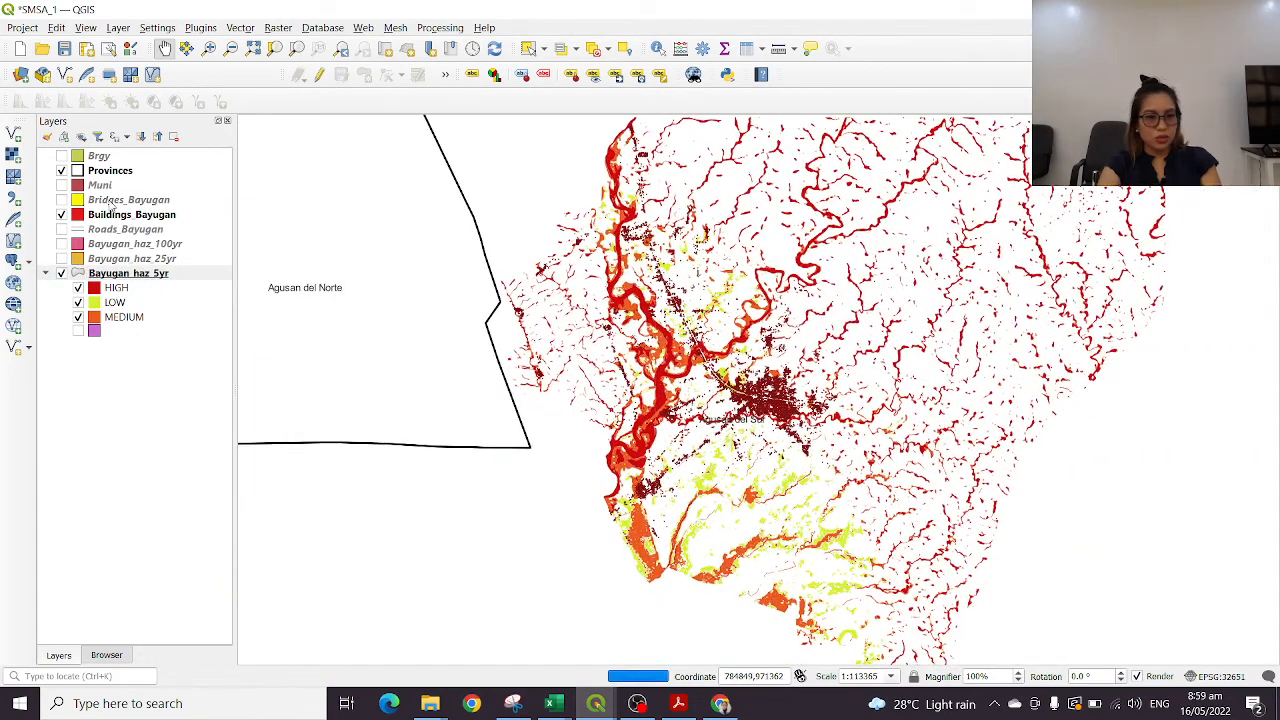
click(62, 229)
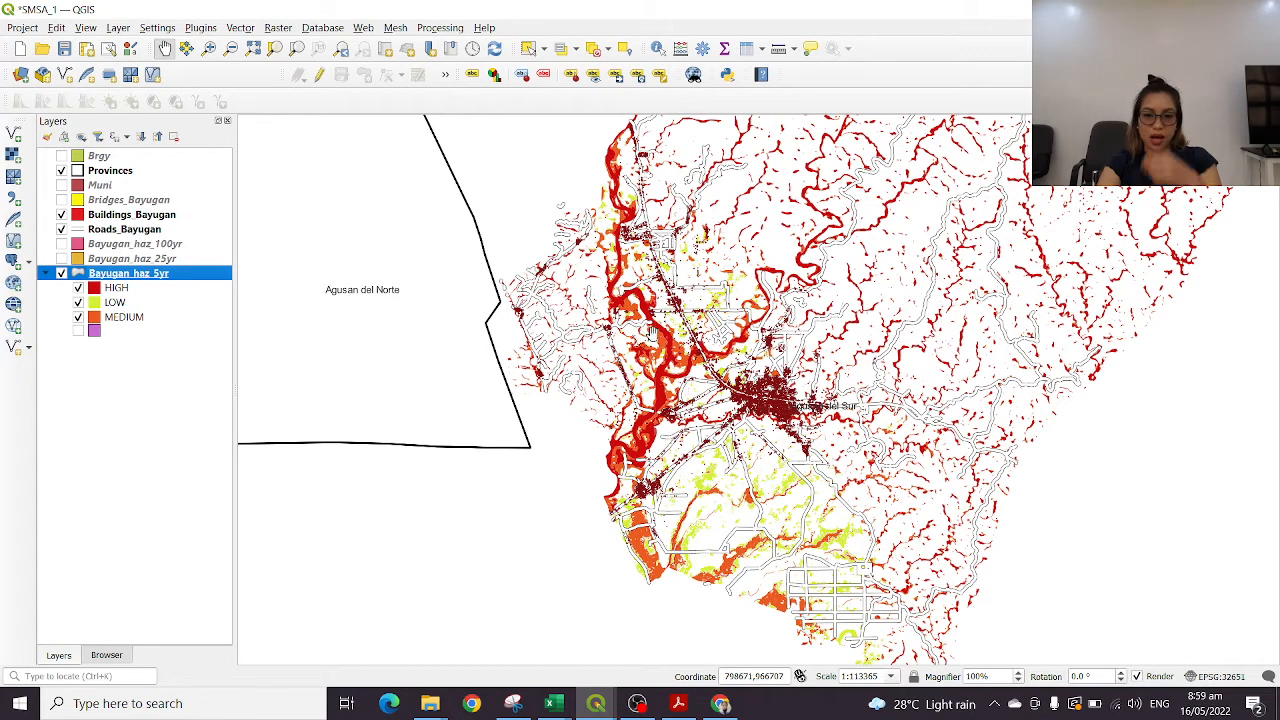
Set the fill color of the Buildings_Bayugan layer to blue (#1146e4) and apply the symbology
click(130, 216)
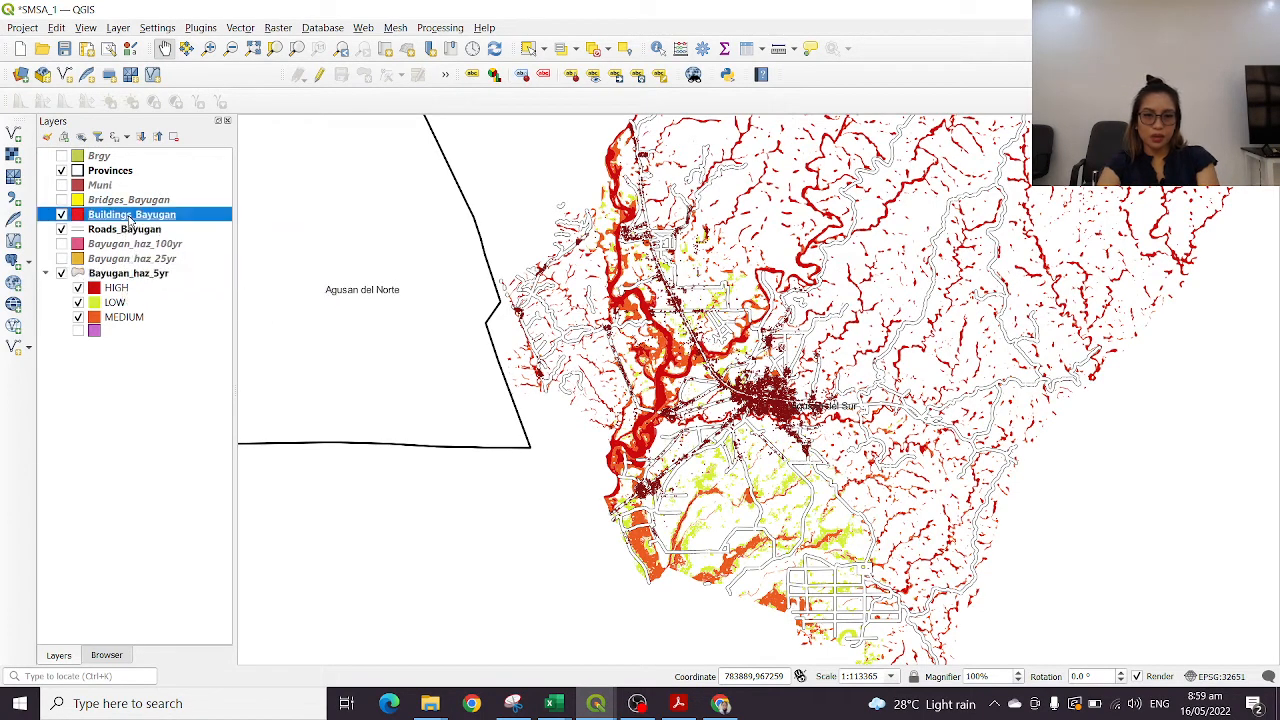
double_click(130, 216)
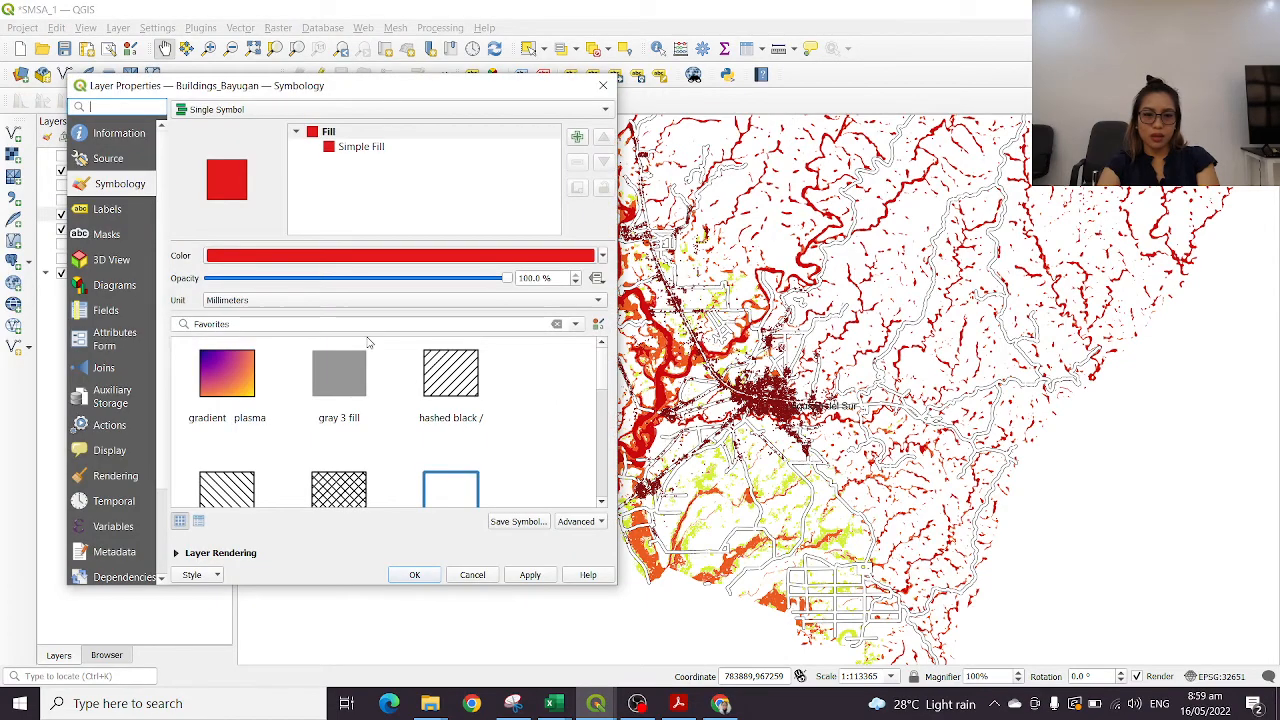
click(487, 255)
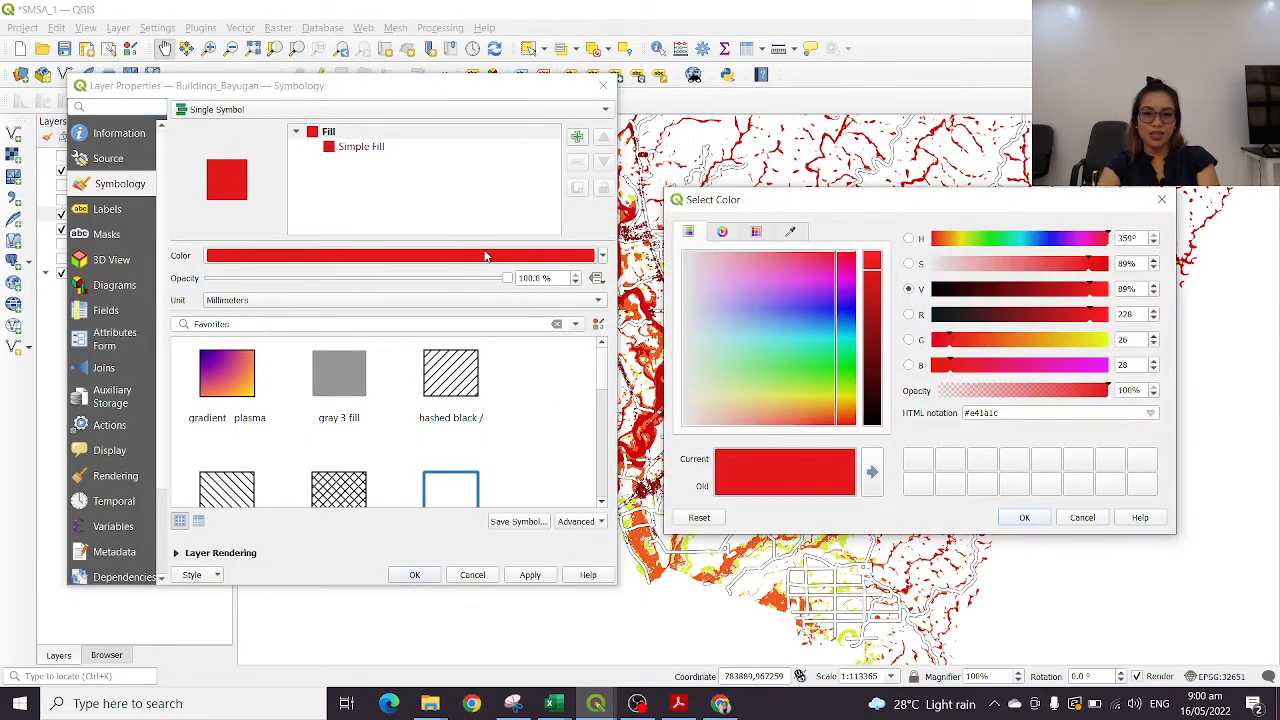
drag(850, 328, 841, 320)
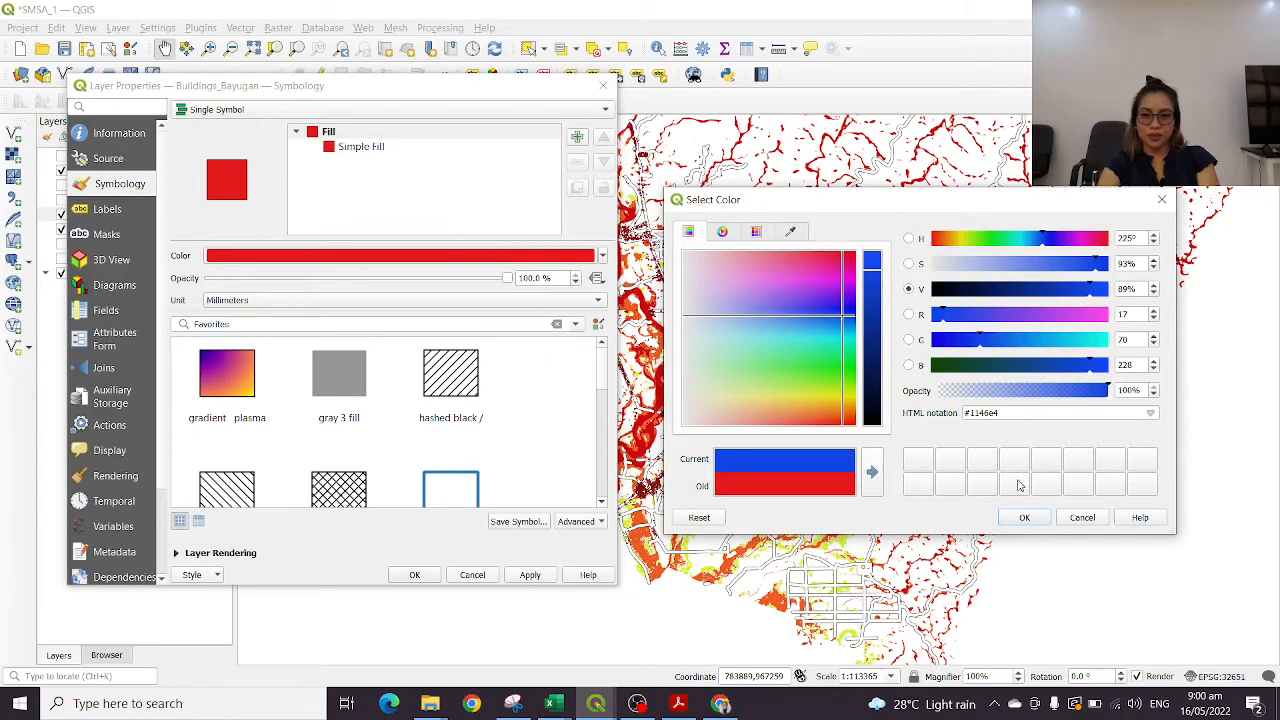
click(1024, 518)
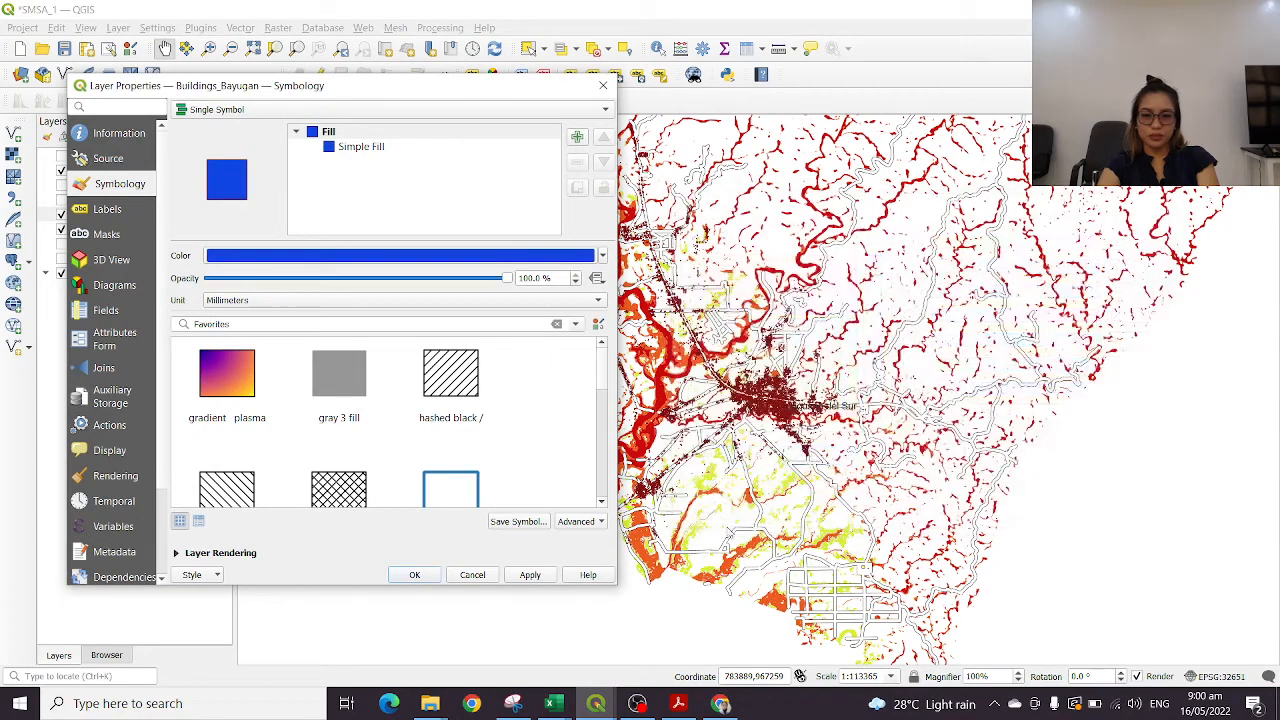
click(411, 576)
Examine which buildings and roads around Bayugan's town center lie within the HIGH, MEDIUM and LOW flood hazard areas
scroll(776, 443, down, 1)
scroll(811, 425, up, 2)
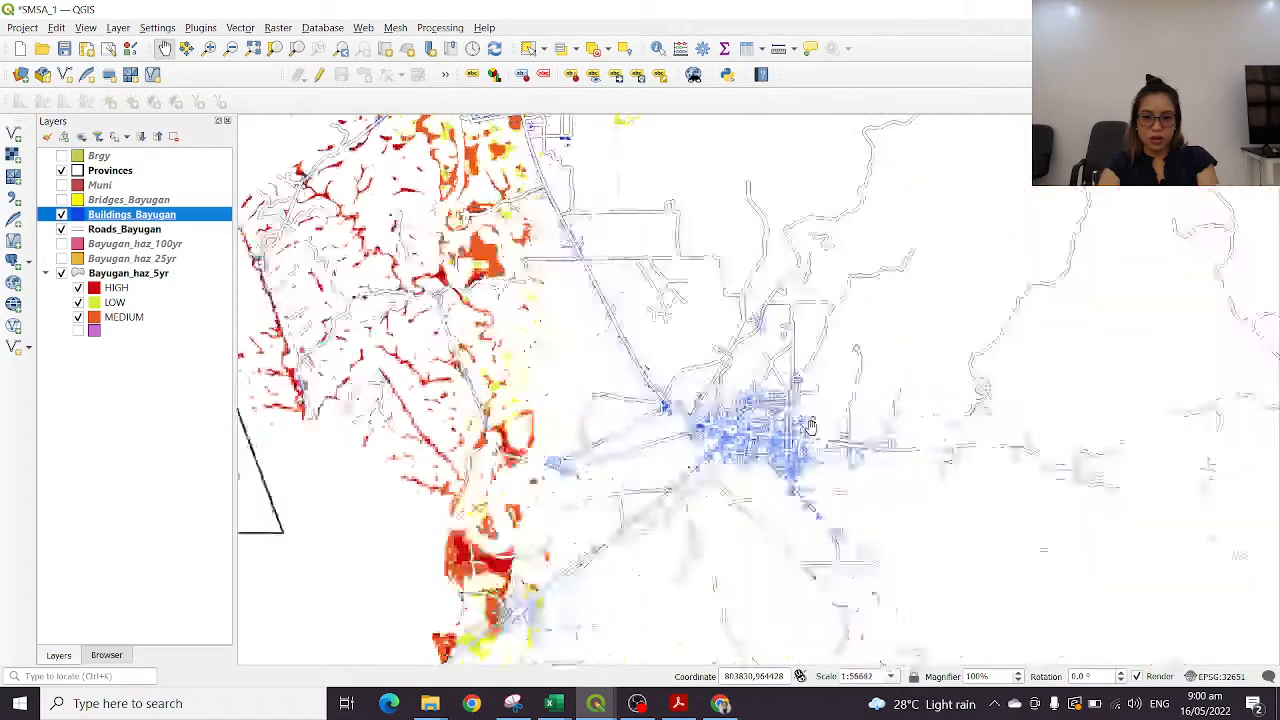
scroll(811, 426, up, 1)
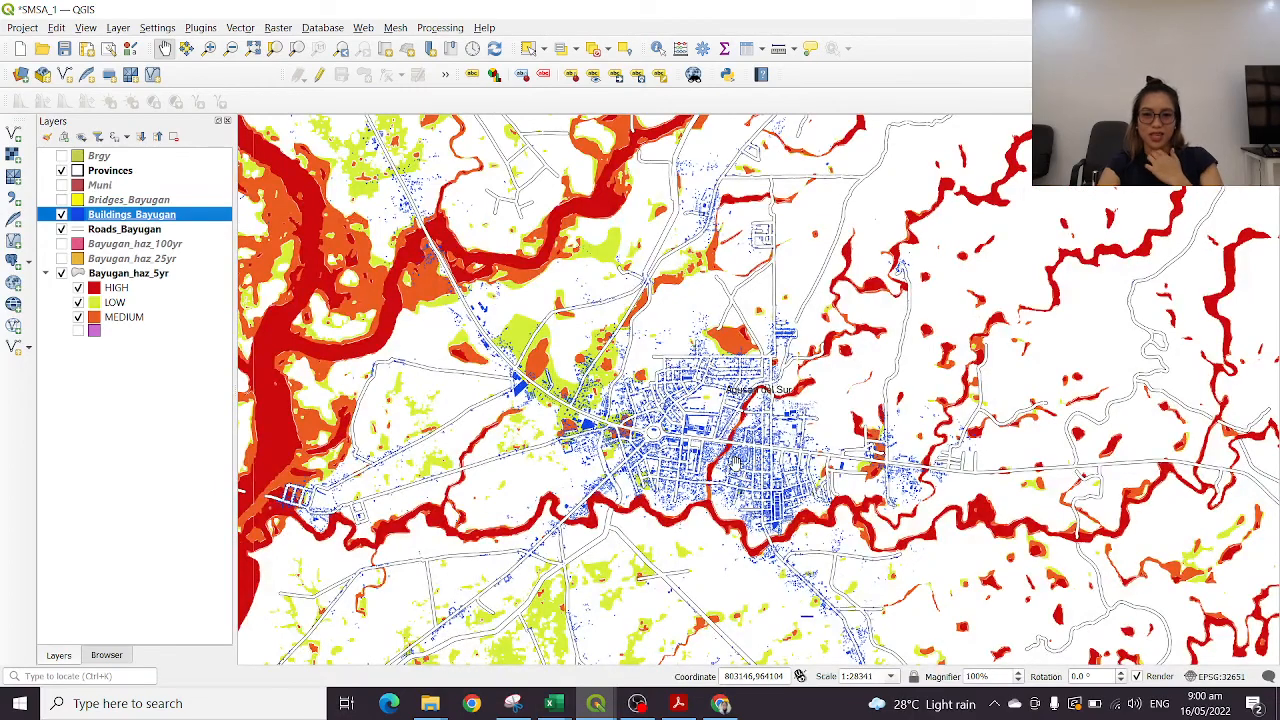
scroll(735, 465, up, 2)
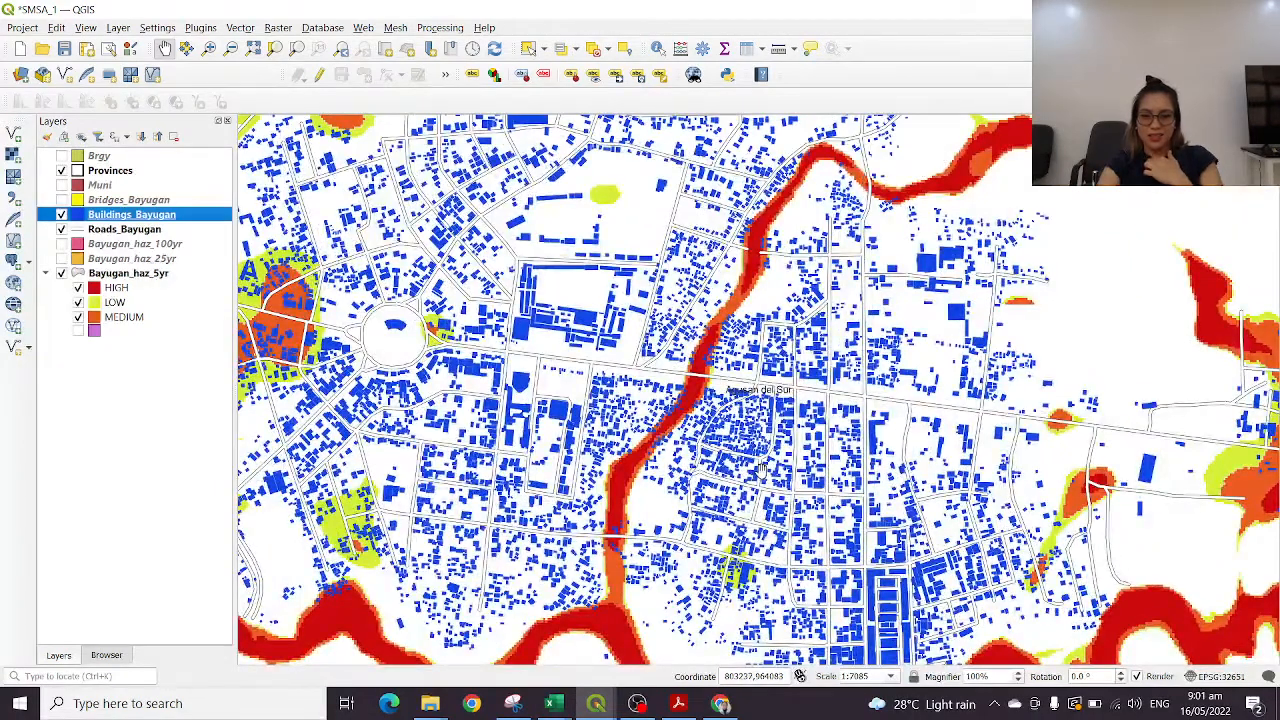
scroll(760, 469, down, 3)
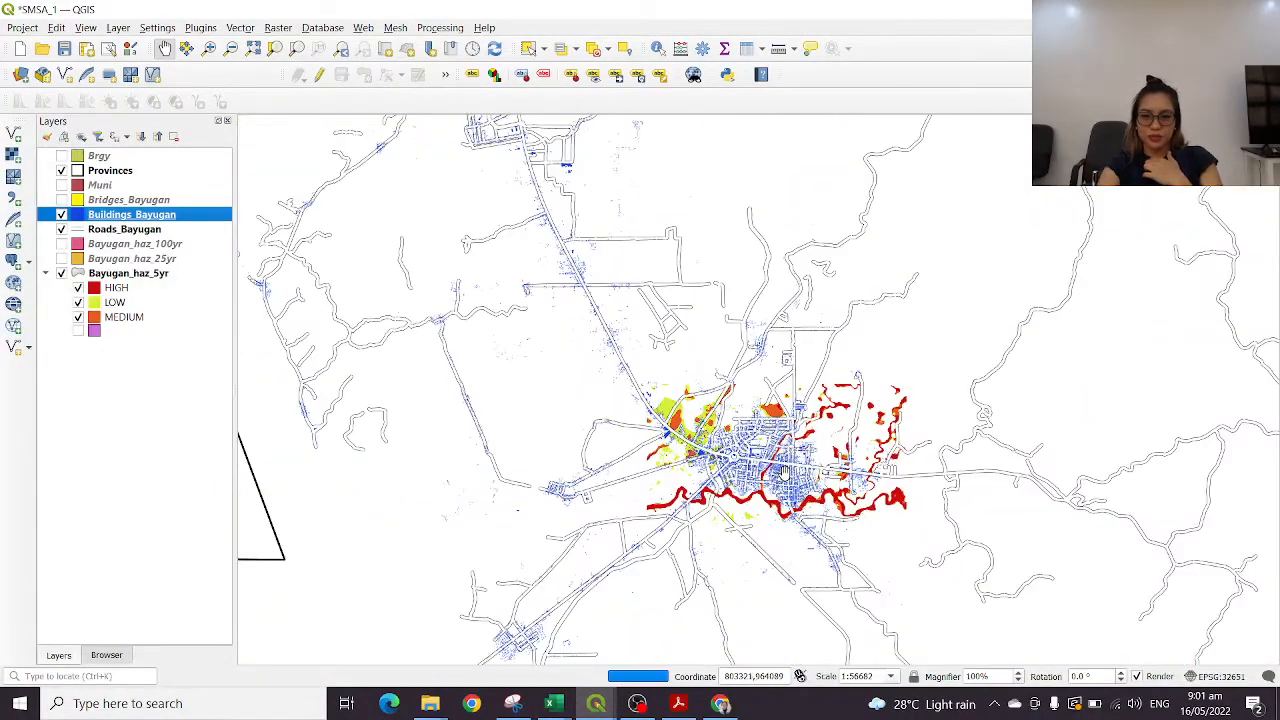
scroll(784, 471, down, 1)
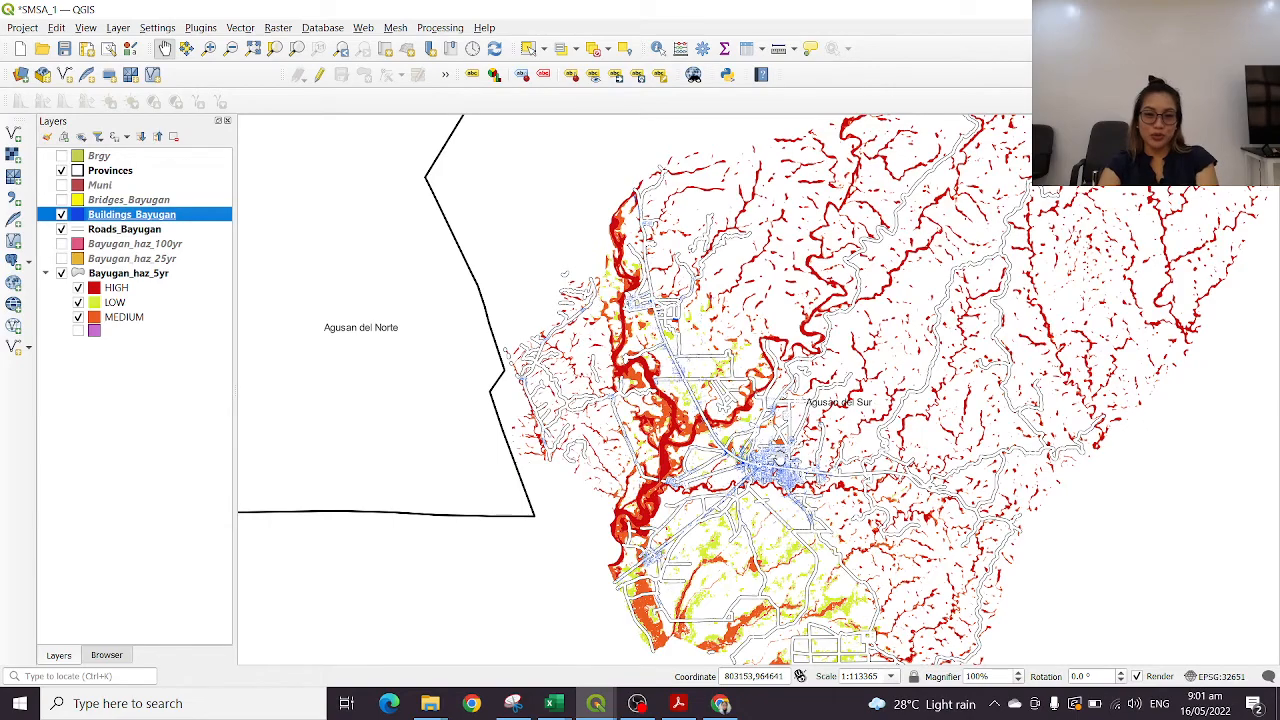
scroll(798, 444, up, 1)
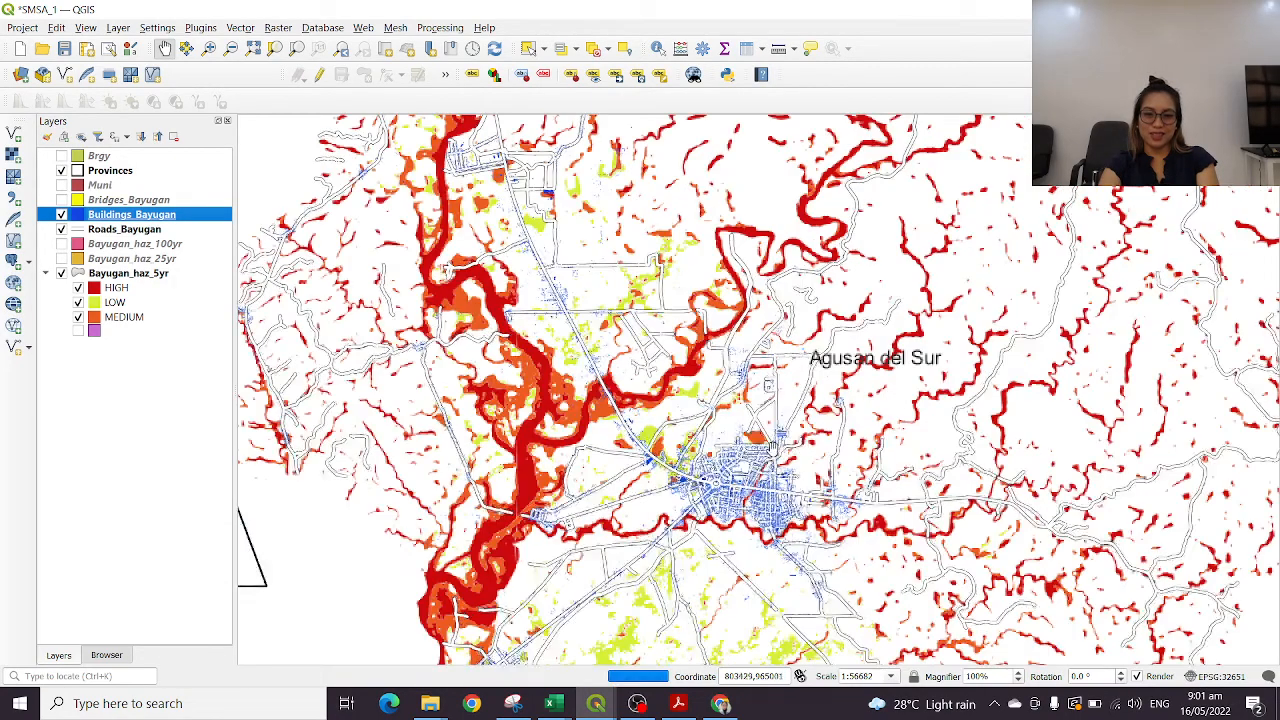
scroll(775, 445, up, 3)
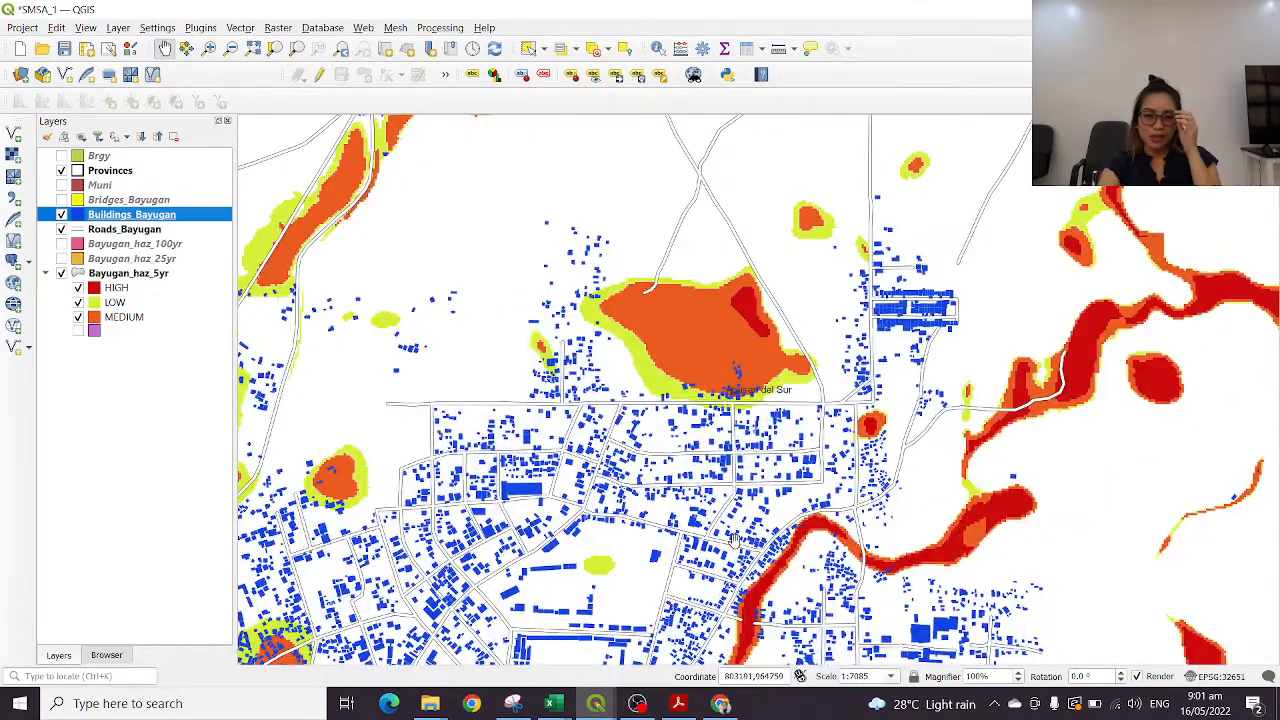
drag(735, 540, 799, 267)
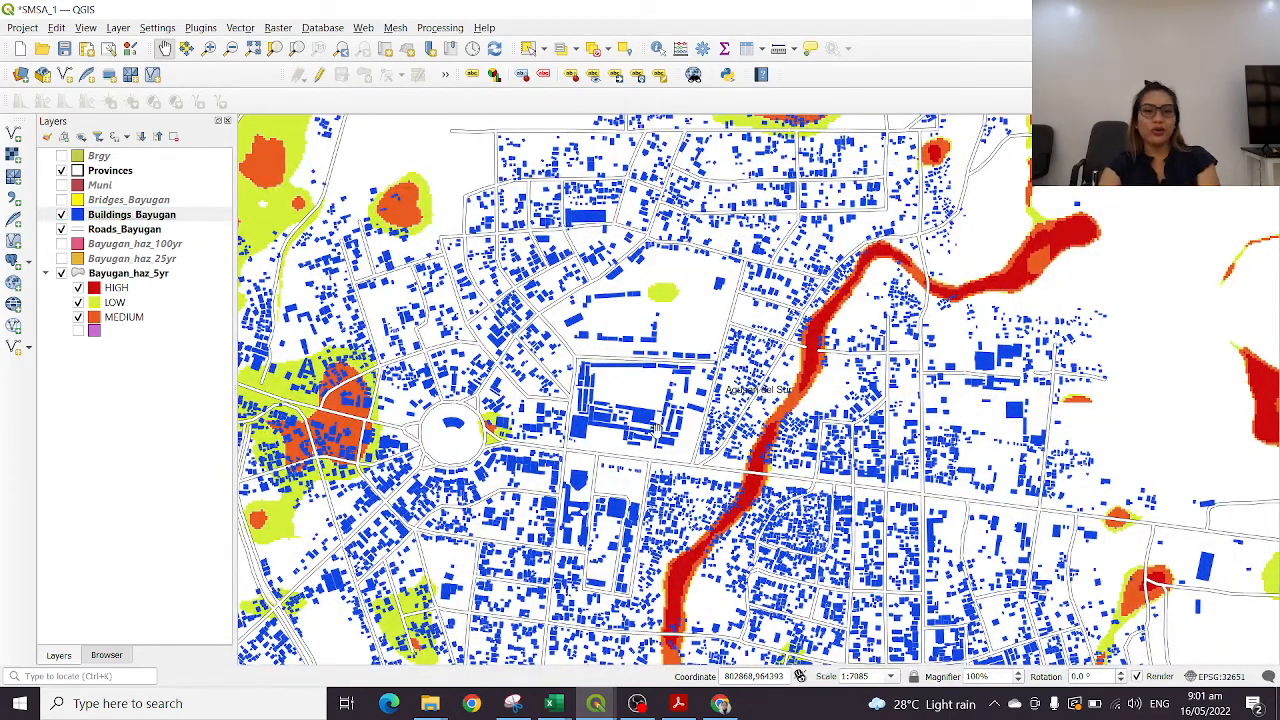
scroll(660, 430, down, 1)
scroll(700, 440, down, 1)
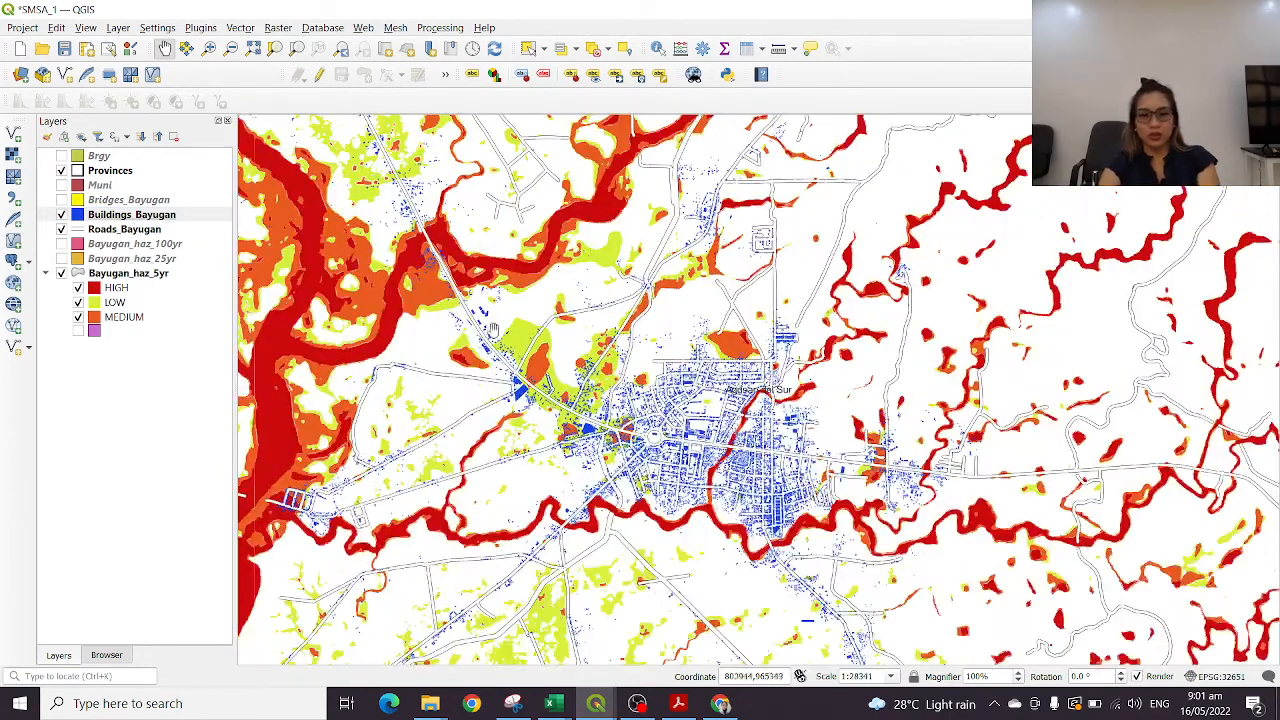
scroll(860, 425, down, 1)
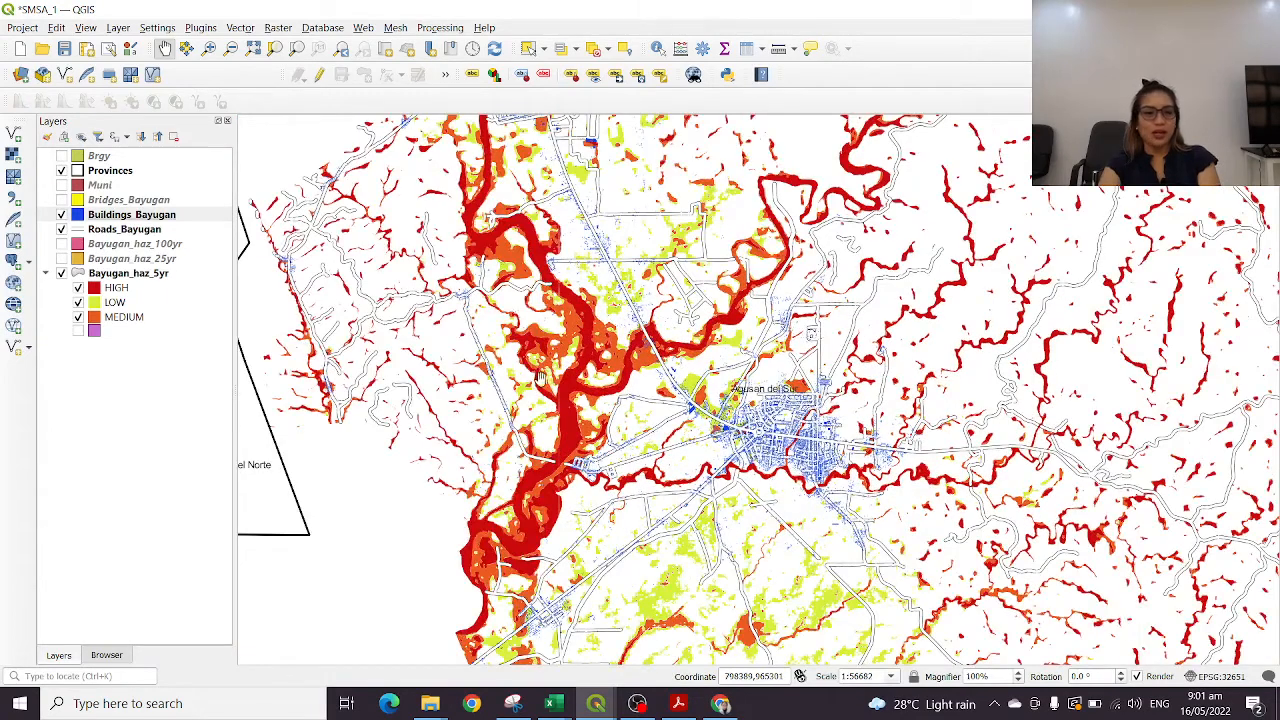
click(152, 262)
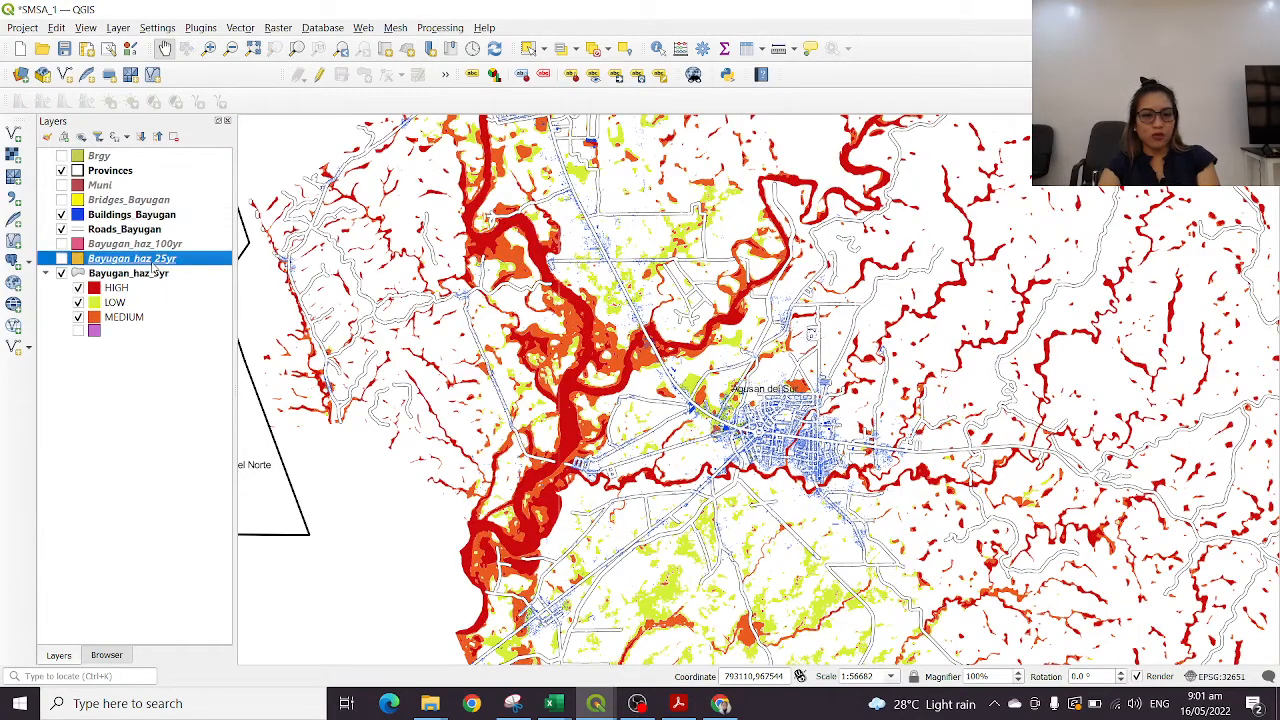
click(162, 247)
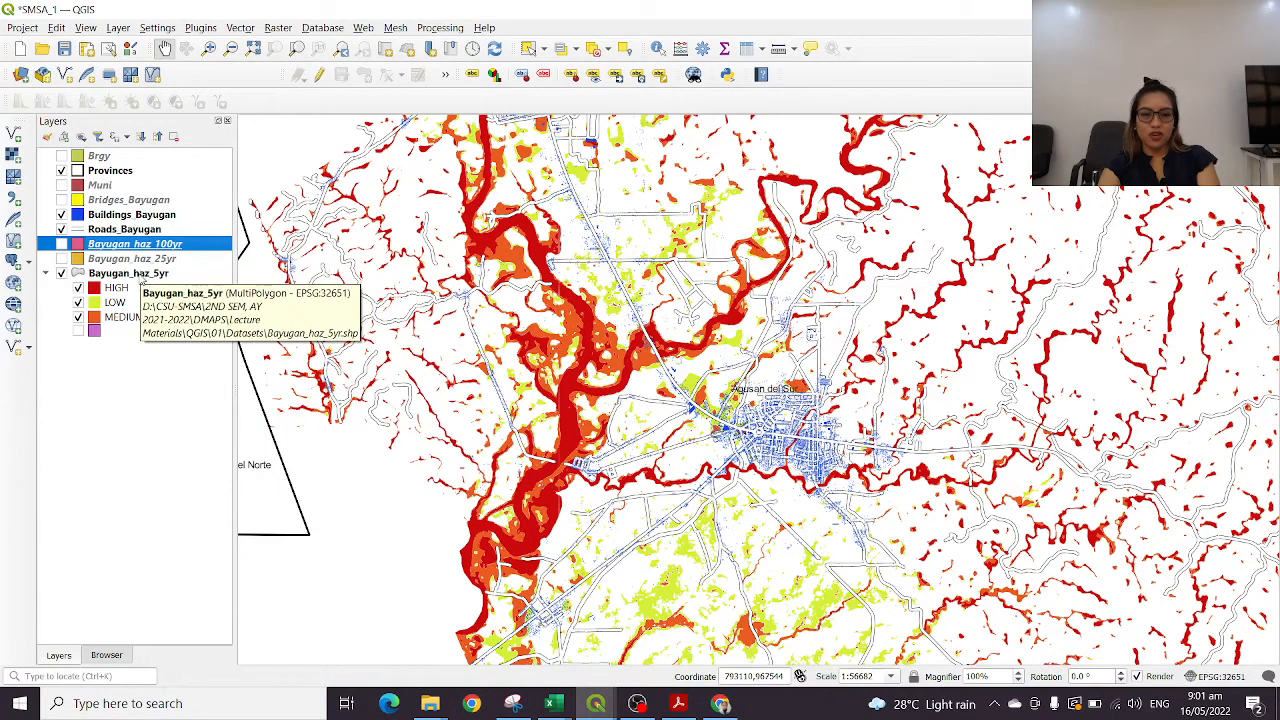
click(142, 277)
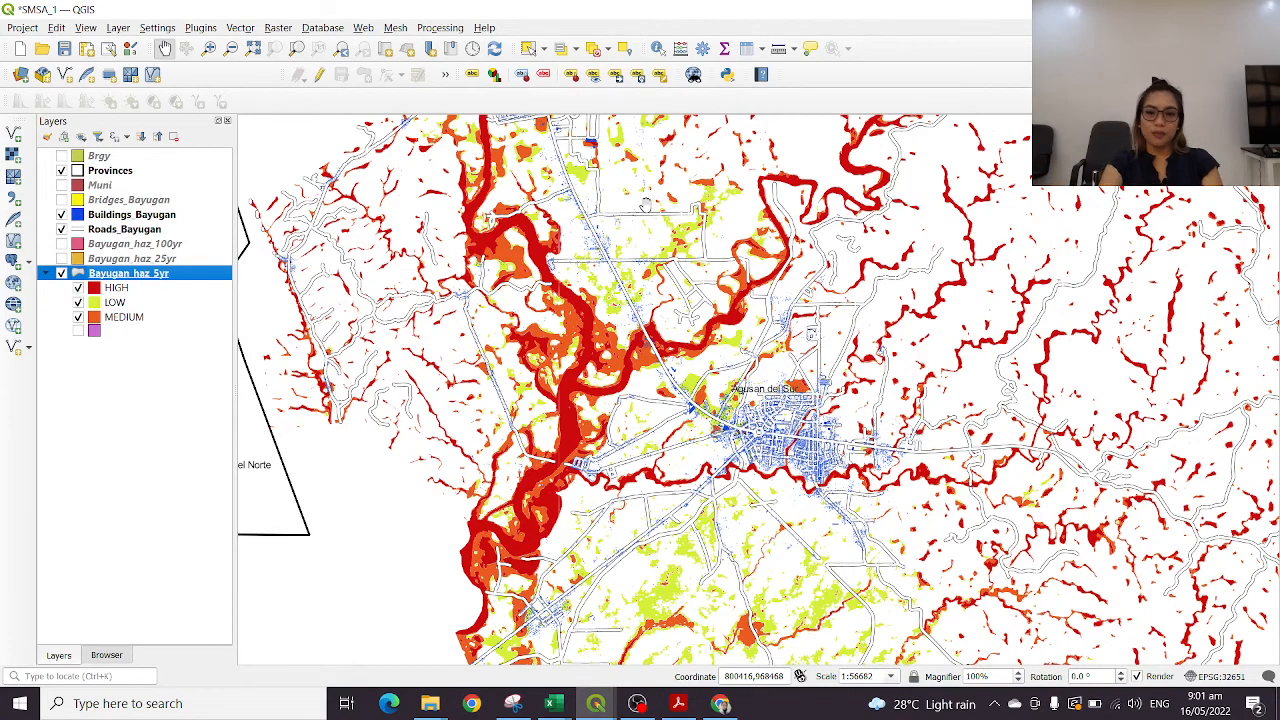
scroll(754, 290, down, 1)
drag(885, 358, 700, 387)
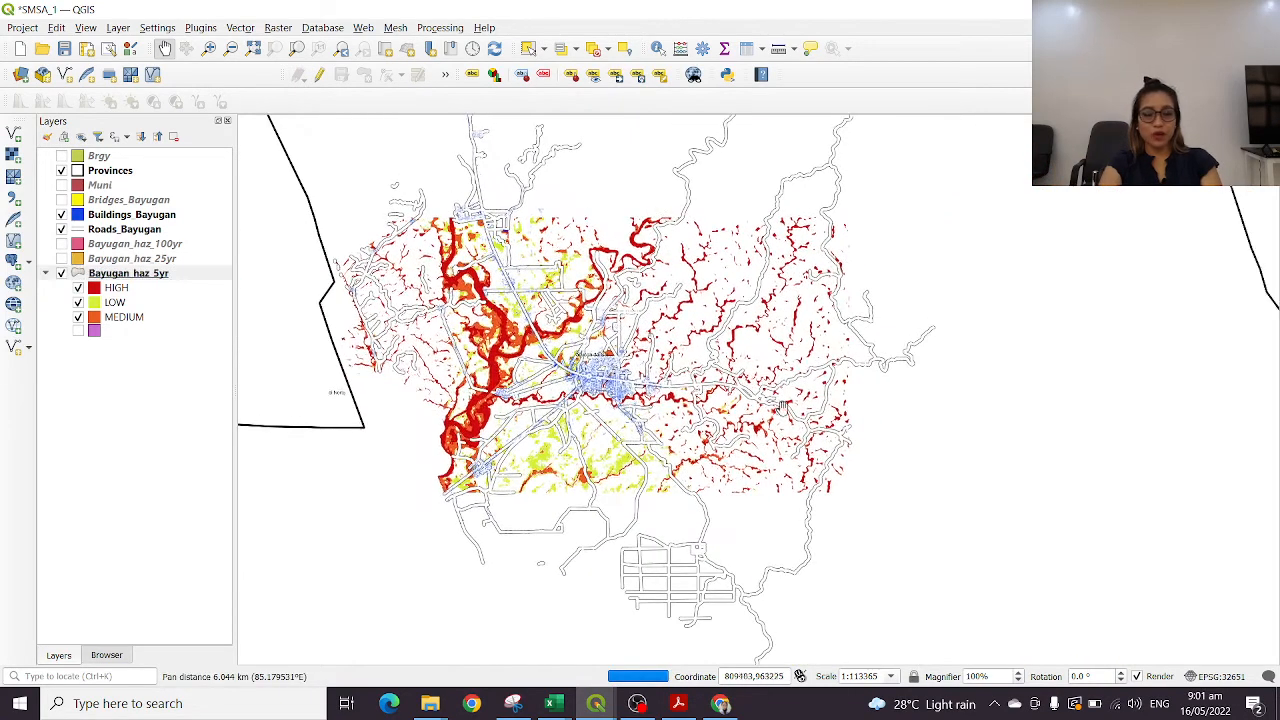
scroll(700, 387, up, 1)
drag(416, 373, 798, 353)
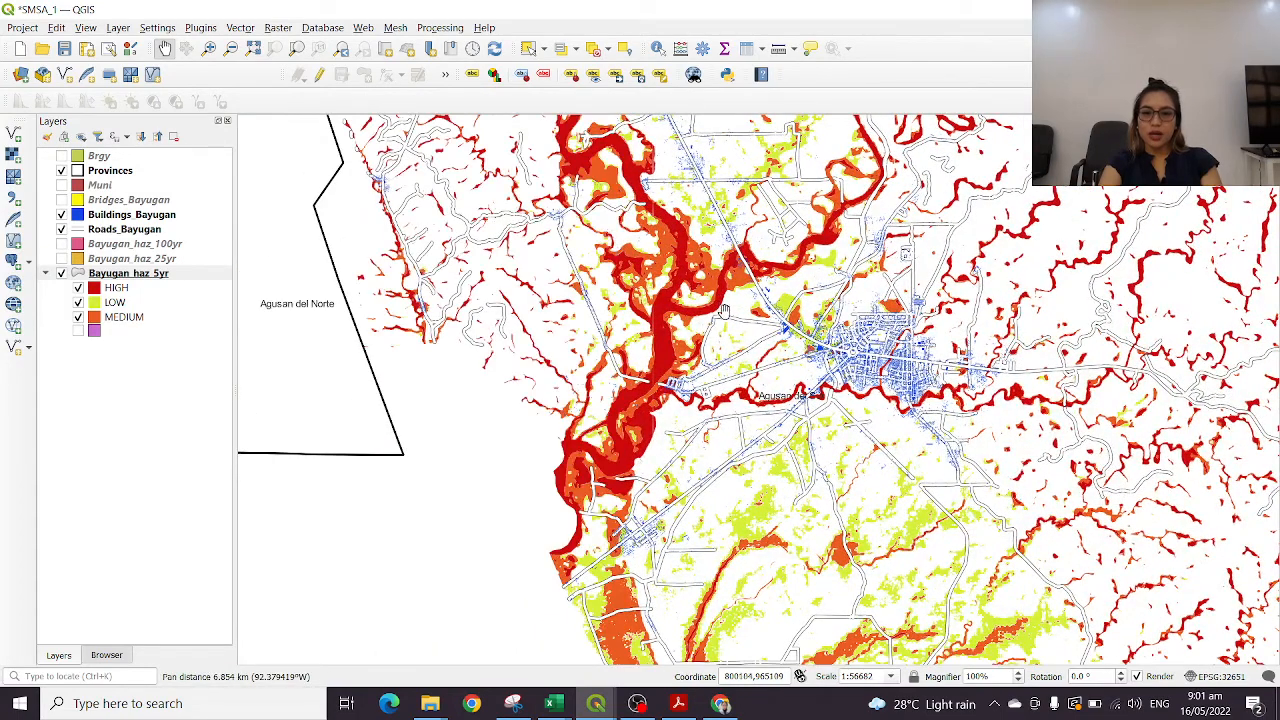
scroll(821, 296, up, 1)
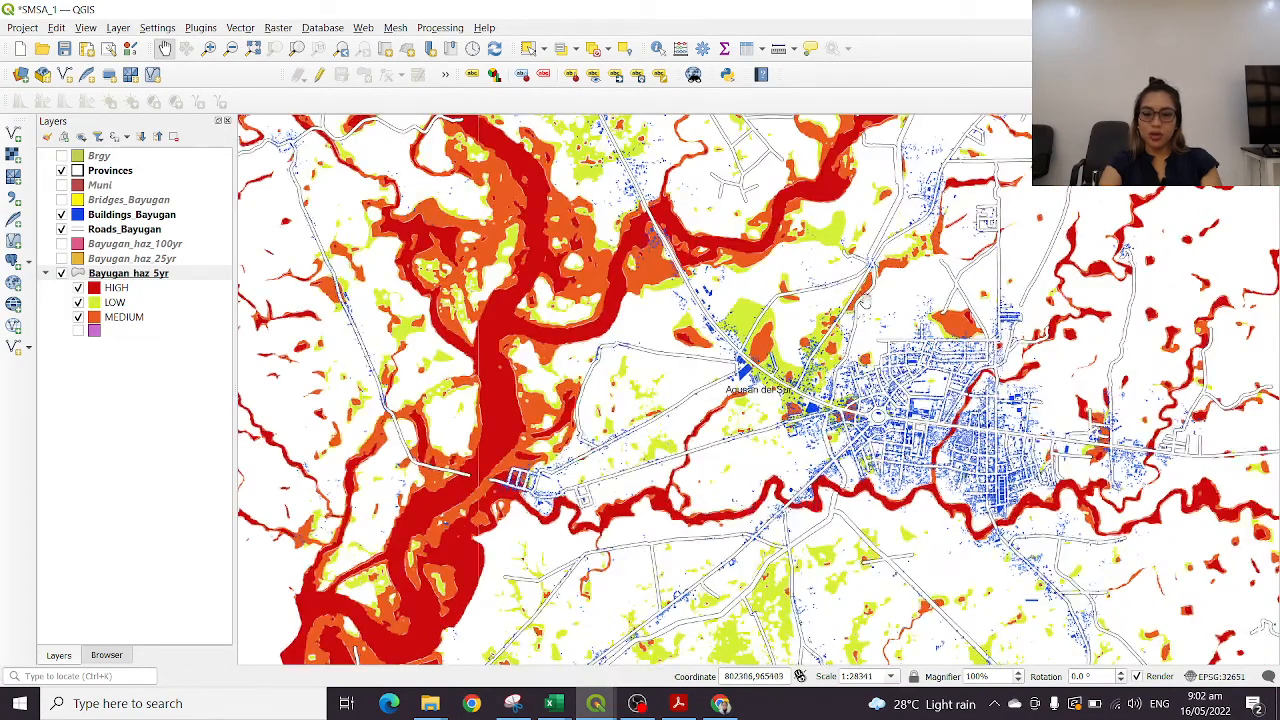
click(57, 28)
mouse_move(86, 28)
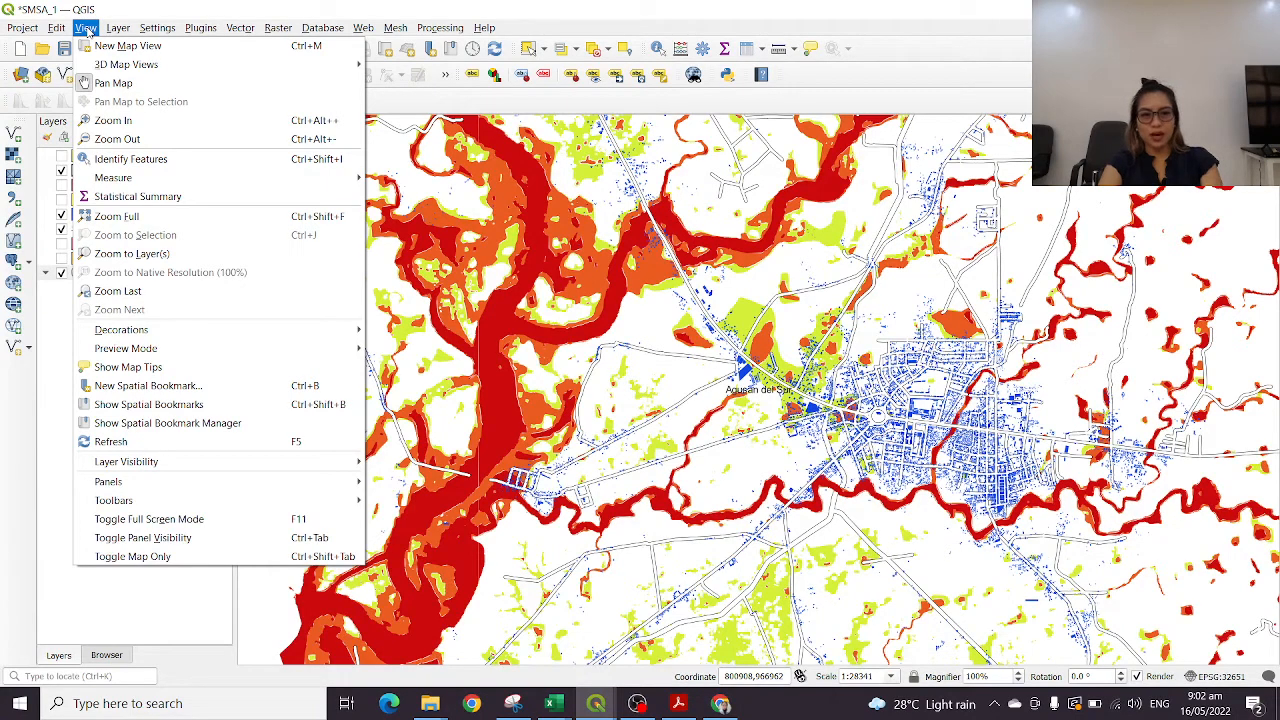
mouse_move(155, 30)
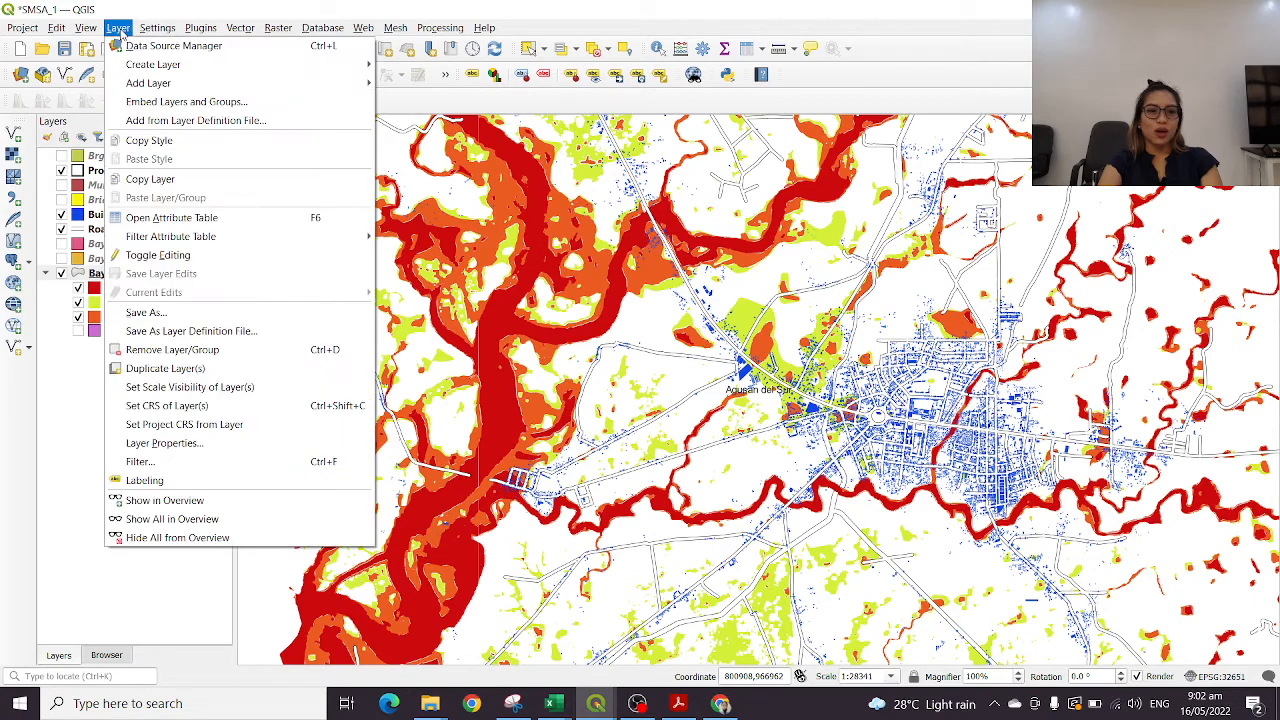
click(612, 16)
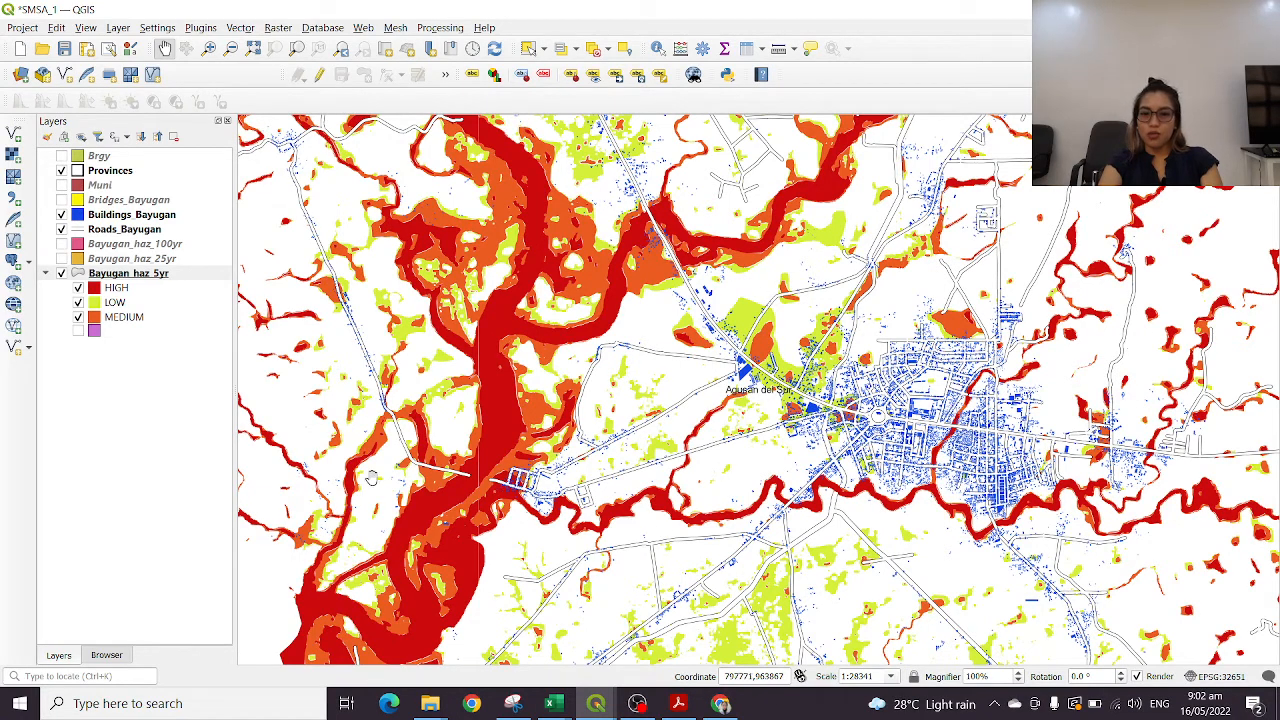
Inspect the 5-year flood hazard along the river bends and roads on both sides of the town center
scroll(695, 360, down, 1)
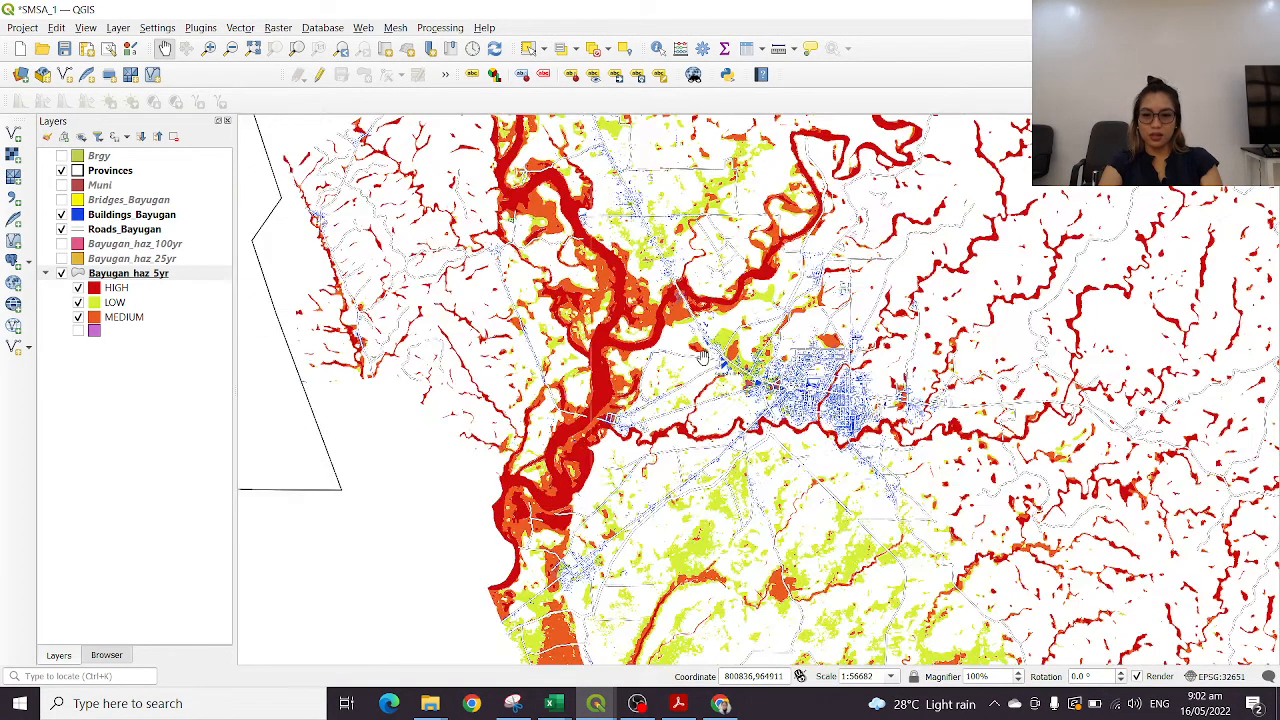
scroll(917, 403, up, 2)
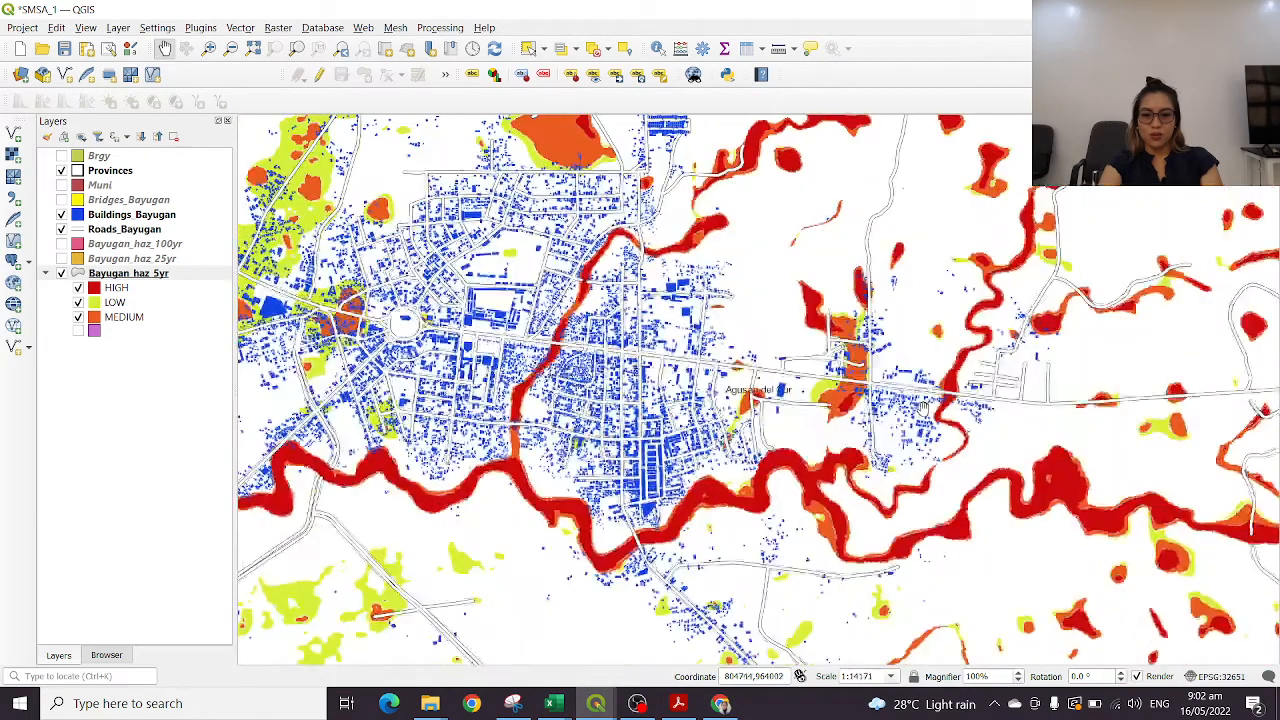
drag(406, 388, 1055, 430)
scroll(834, 347, down, 4)
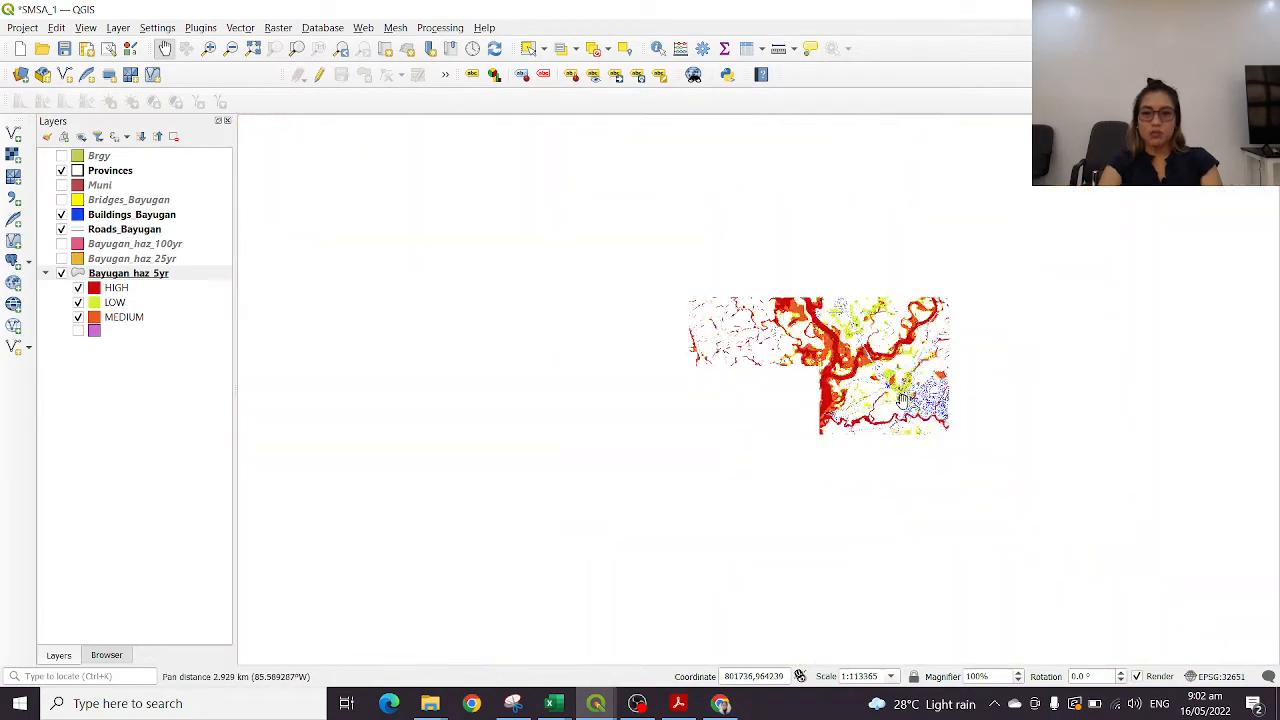
drag(1079, 358, 697, 362)
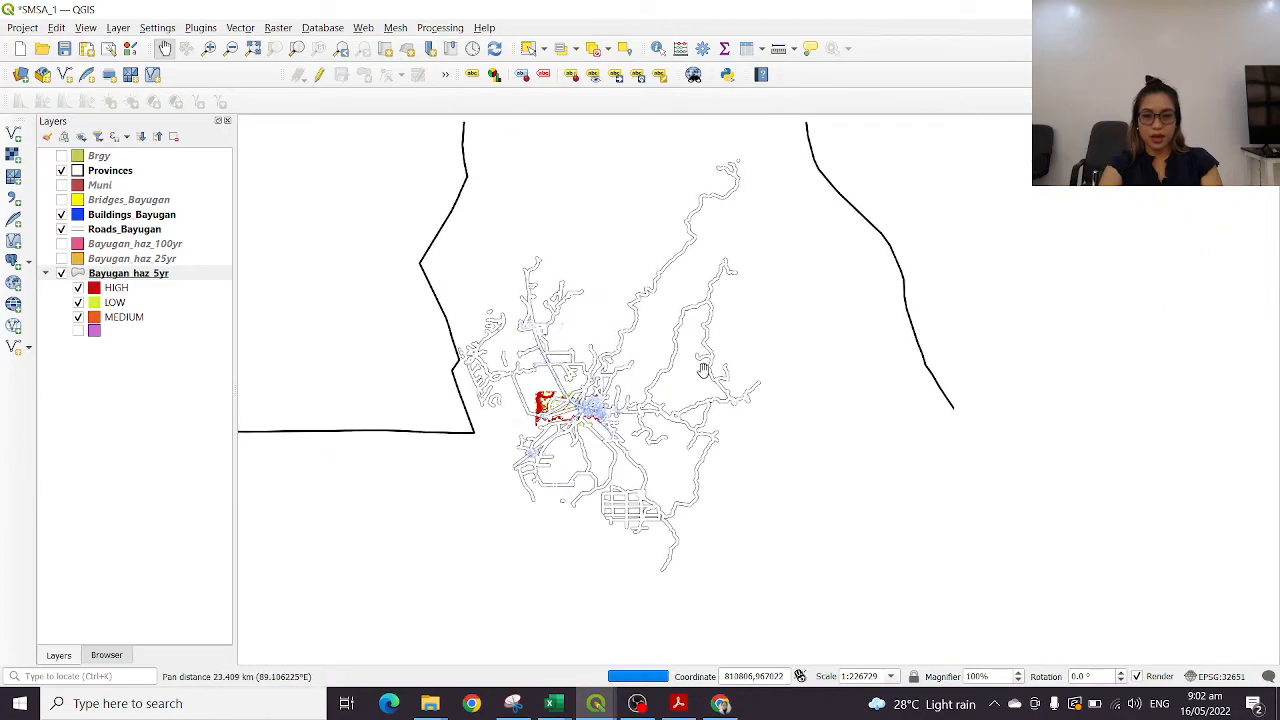
scroll(624, 416, up, 4)
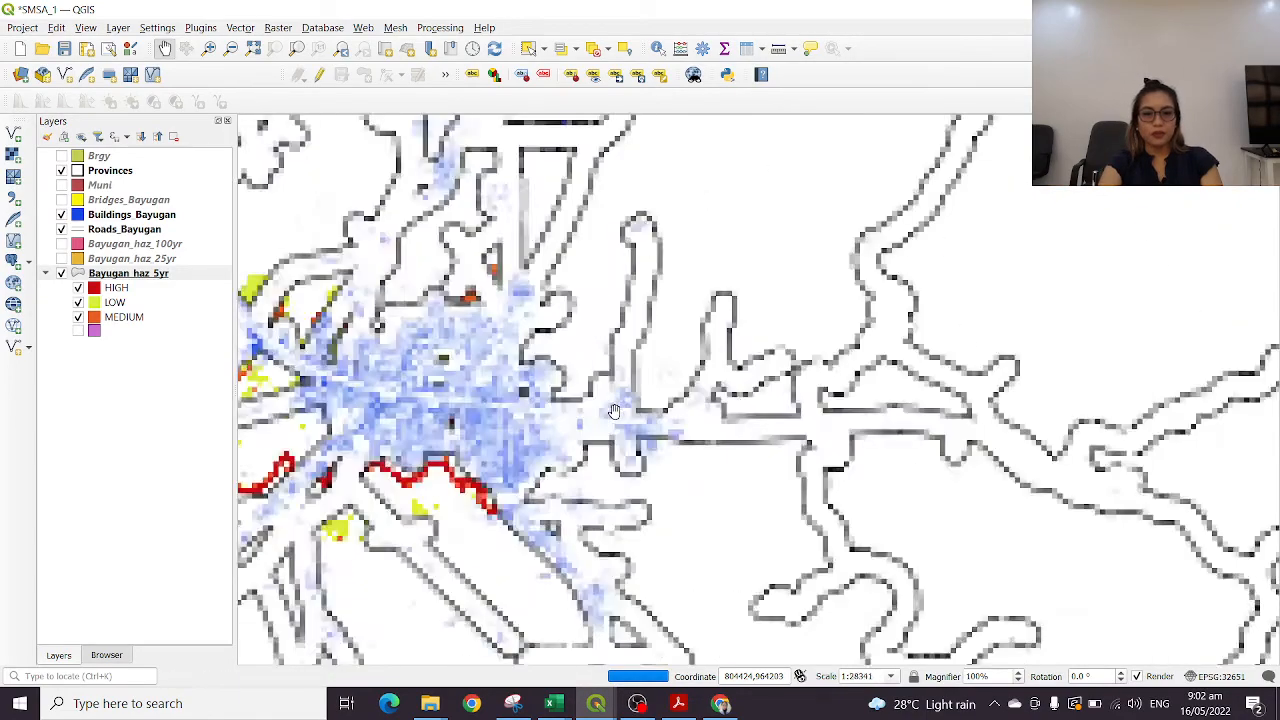
drag(500, 419, 1028, 377)
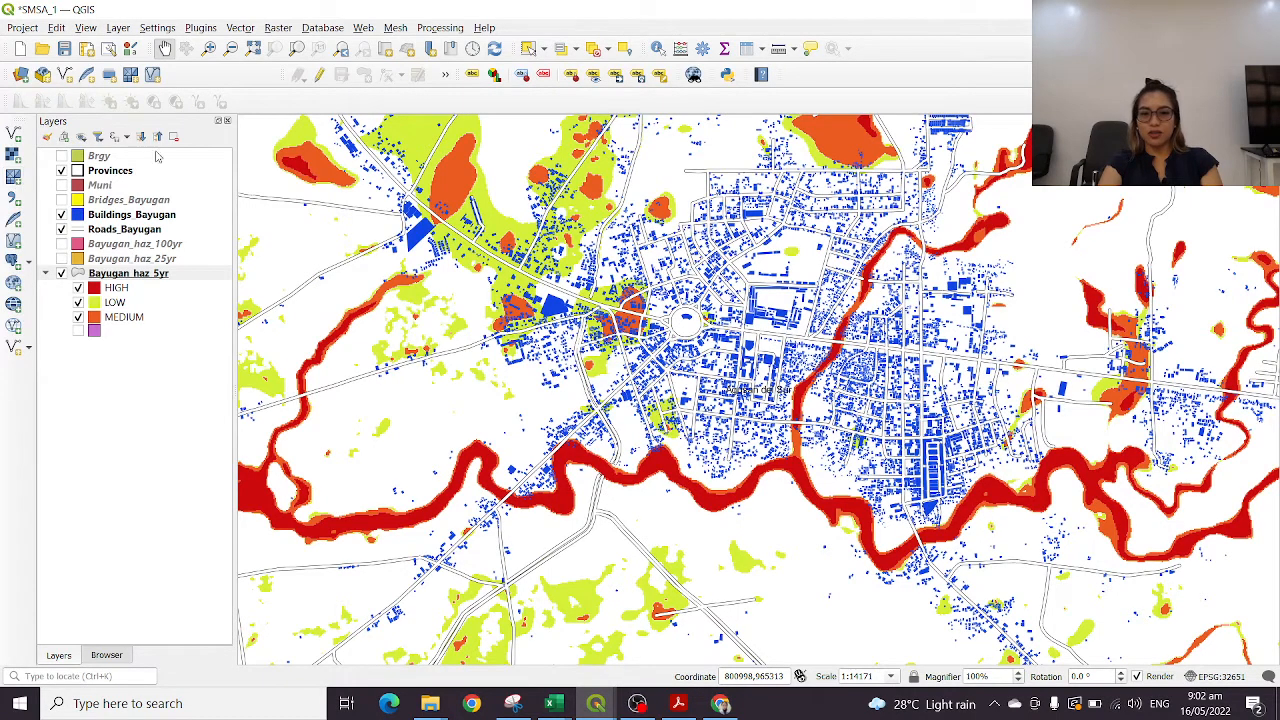
Browse the Datasets folder for a raster dataset to add and limit the listed files to the GeoTIFF format
click(13, 133)
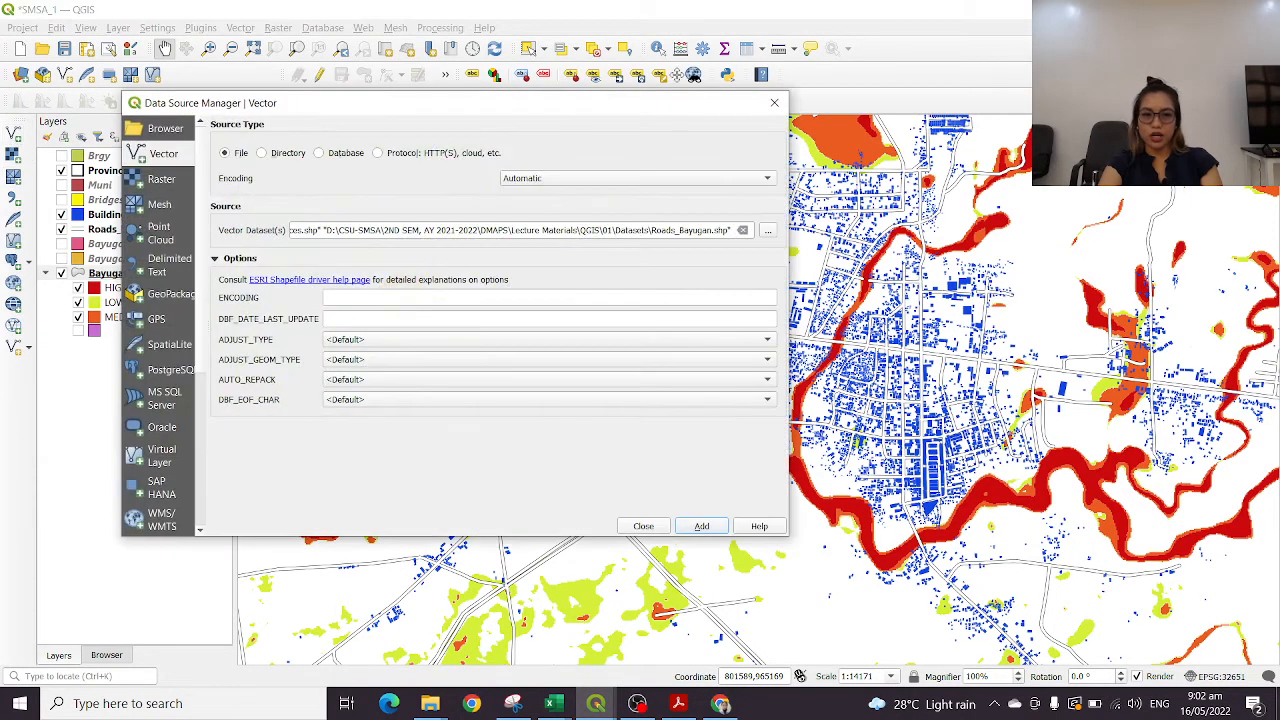
click(774, 103)
click(13, 155)
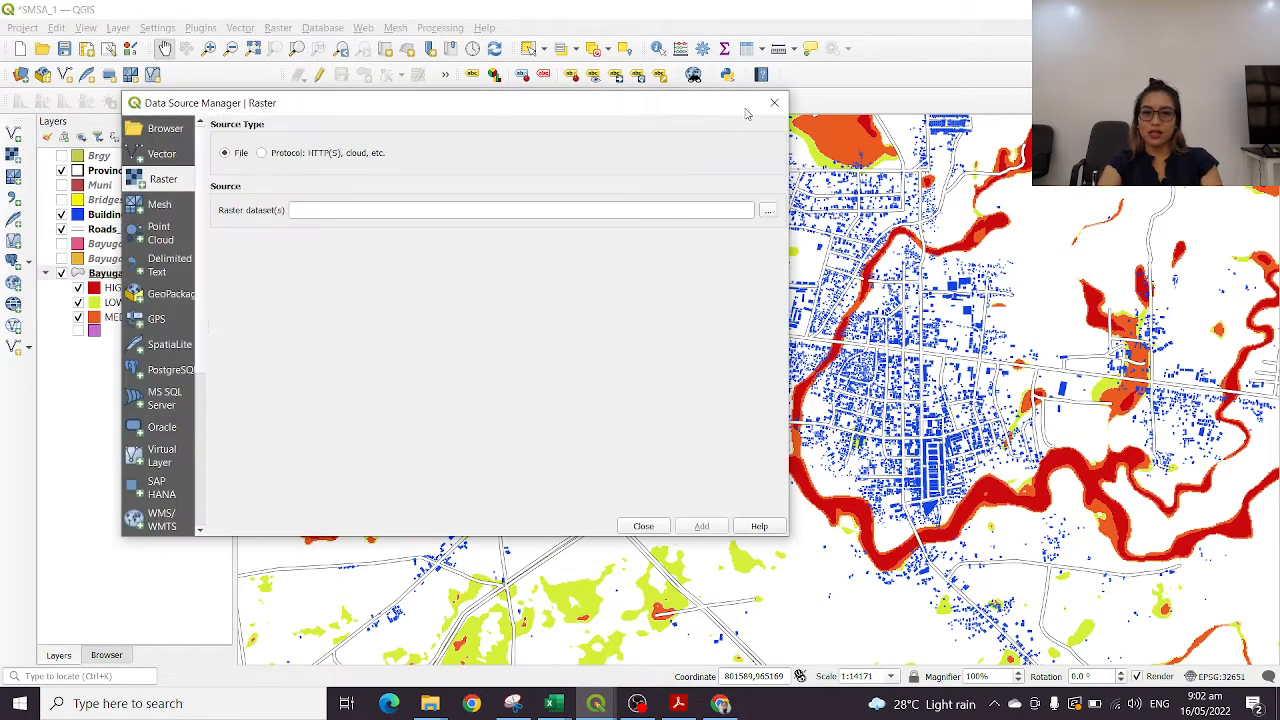
click(767, 211)
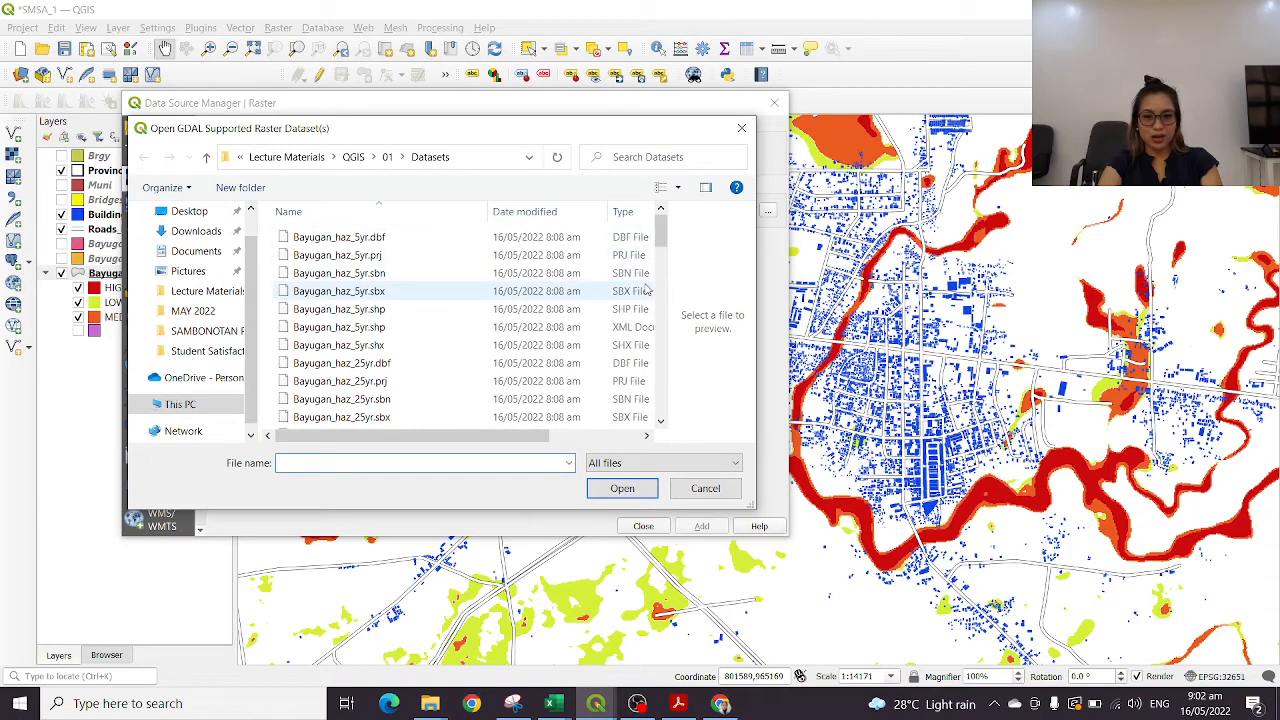
drag(661, 232, 699, 376)
scroll(699, 376, down, 4)
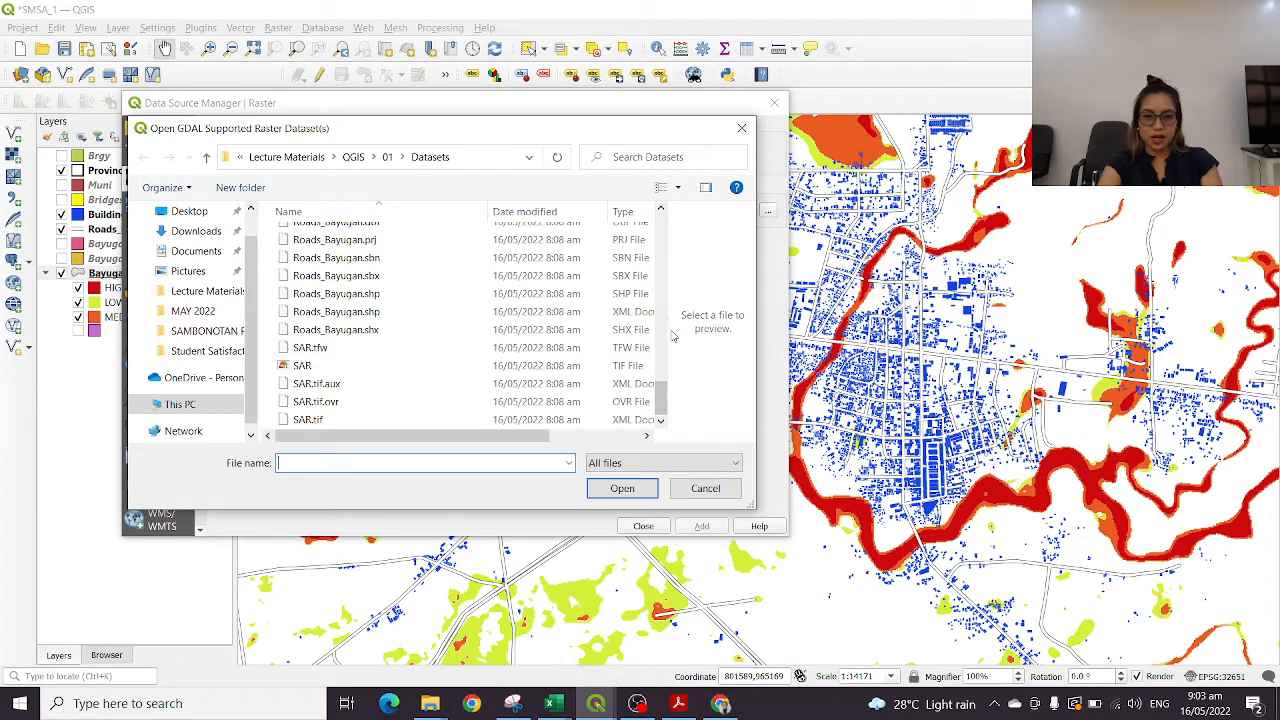
click(676, 468)
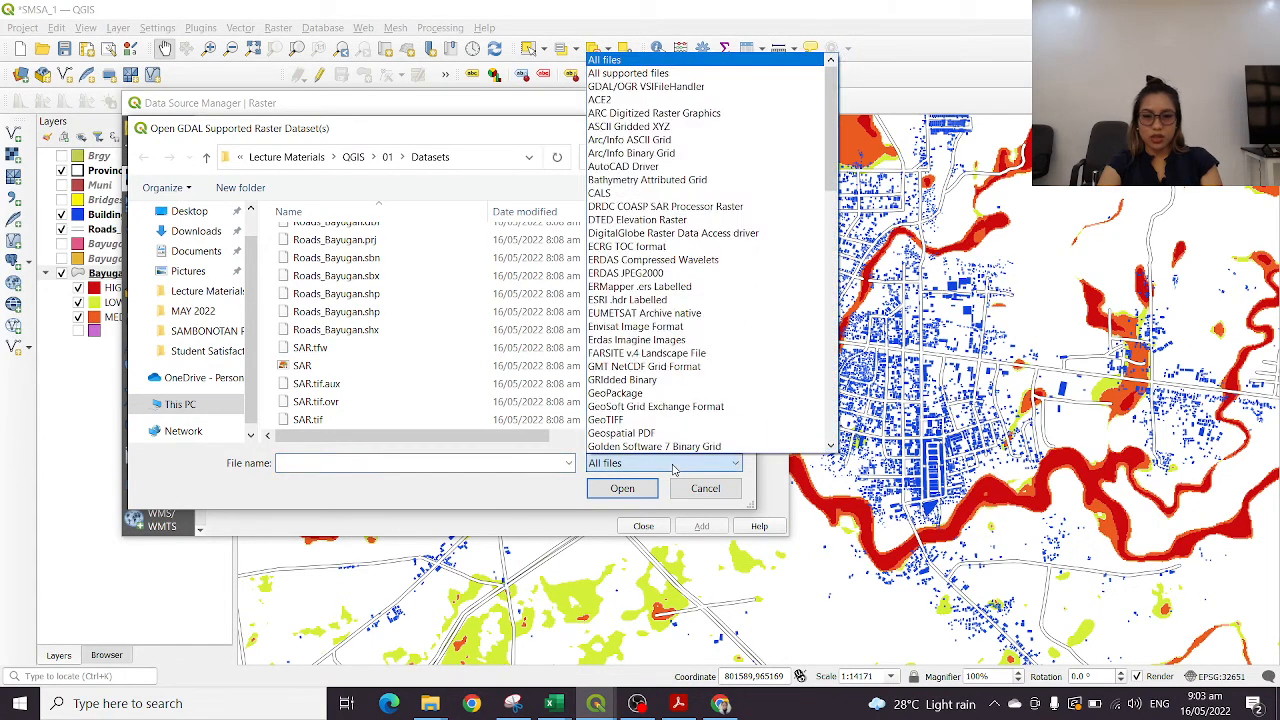
scroll(741, 290, down, 12)
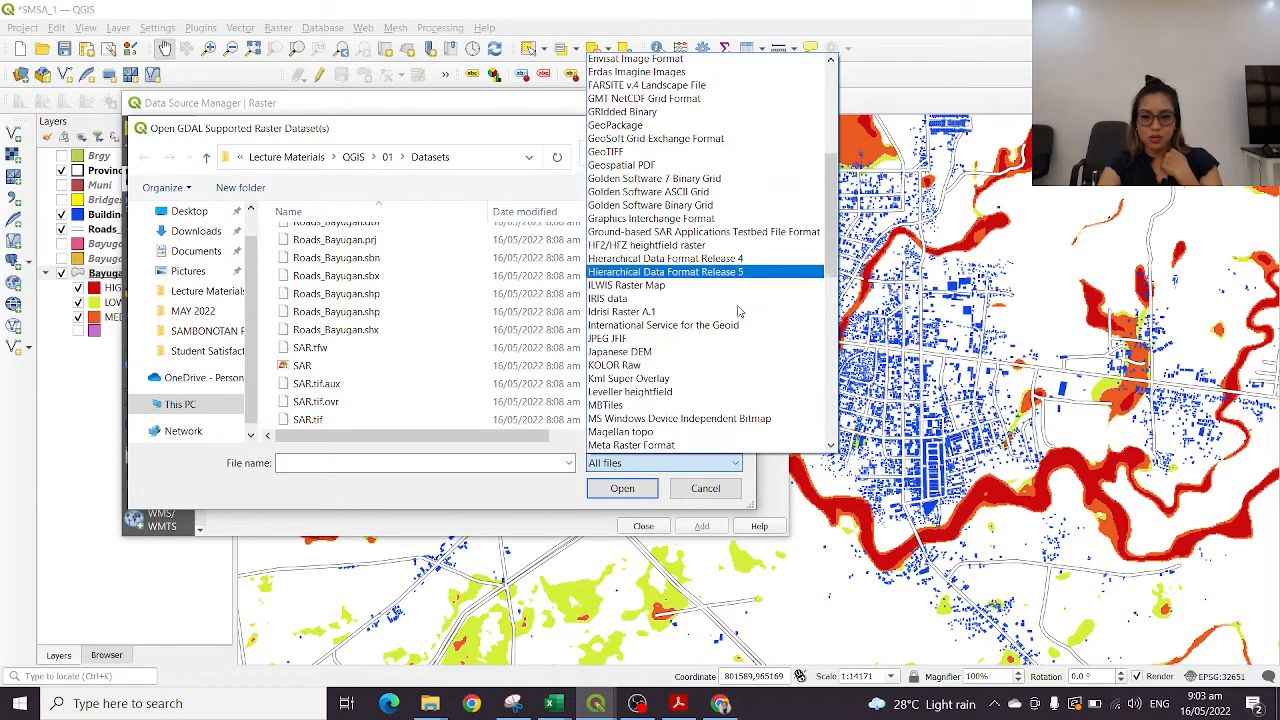
scroll(740, 313, down, 7)
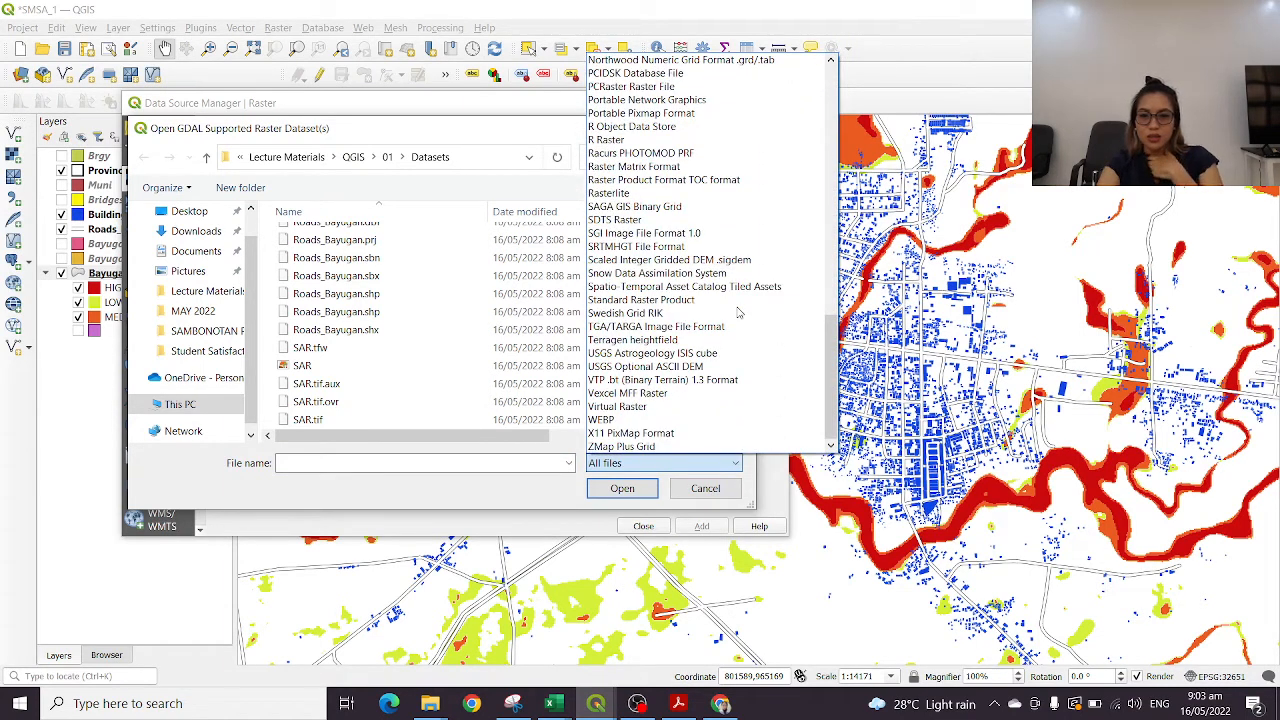
scroll(737, 305, up, 7)
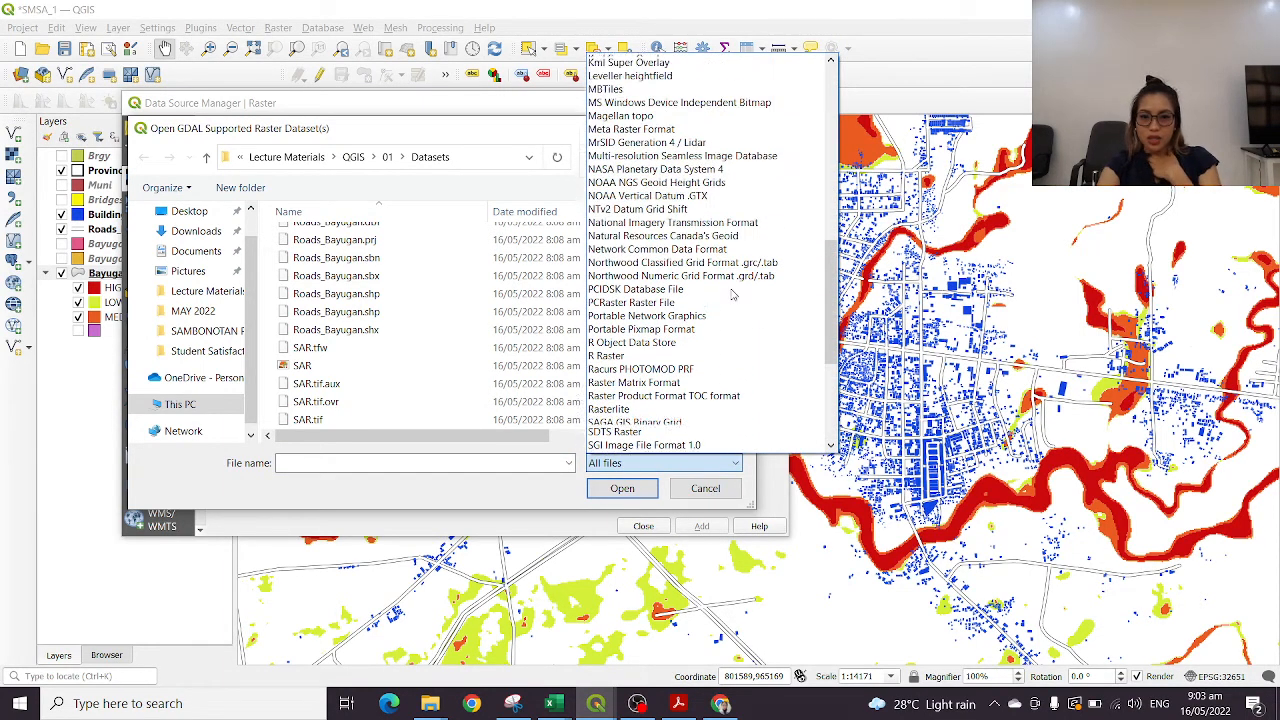
scroll(736, 296, up, 5)
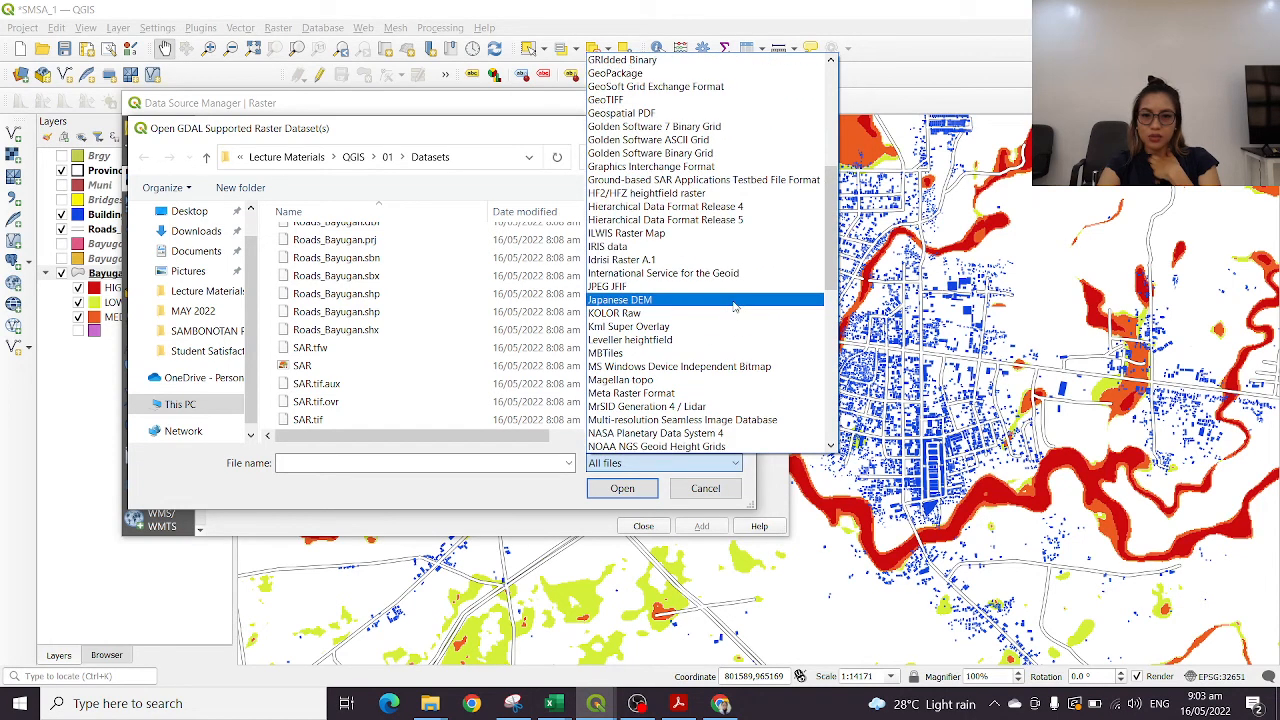
click(617, 102)
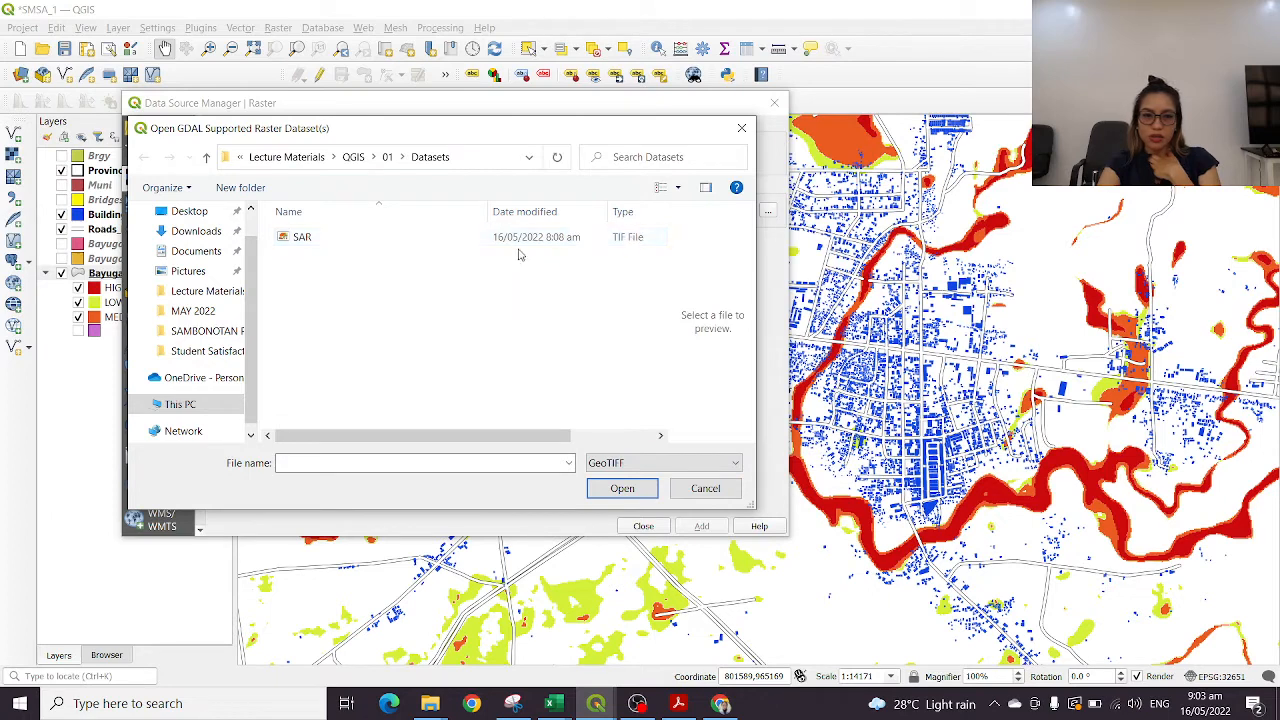
Add the SAR GeoTIFF to the project as a raster layer and close the Data Source Manager
click(521, 240)
click(622, 488)
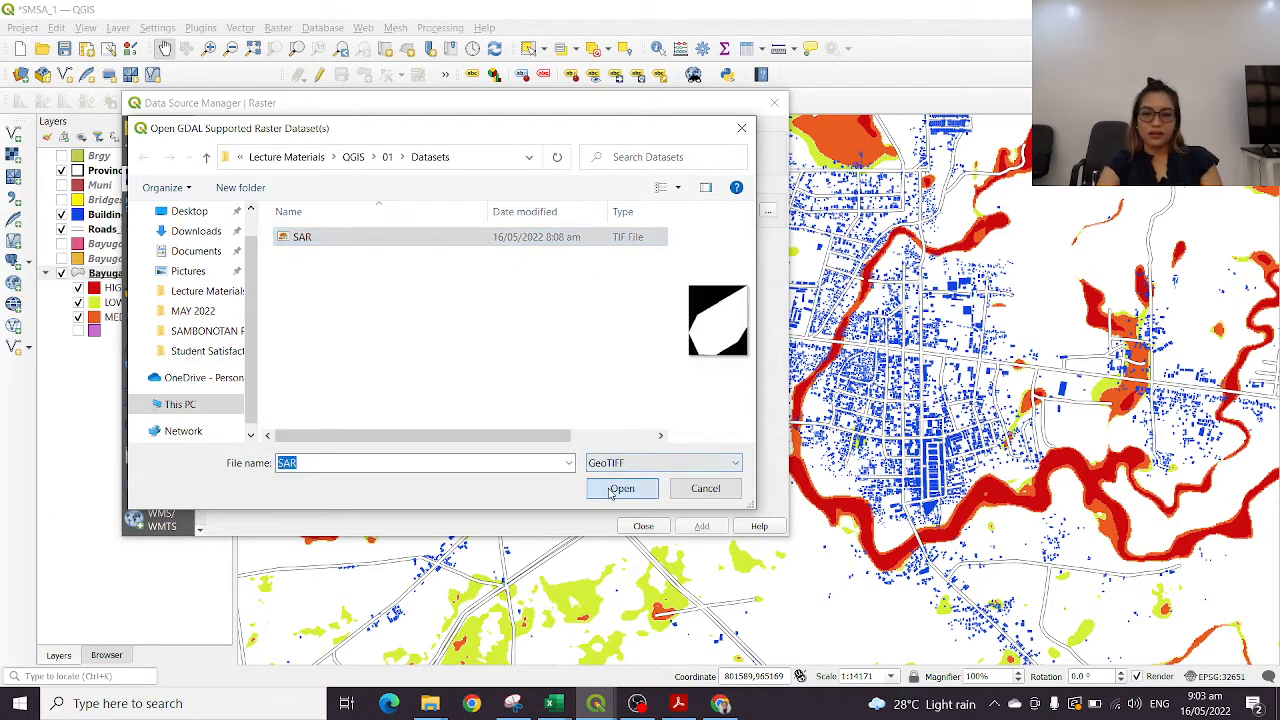
click(704, 528)
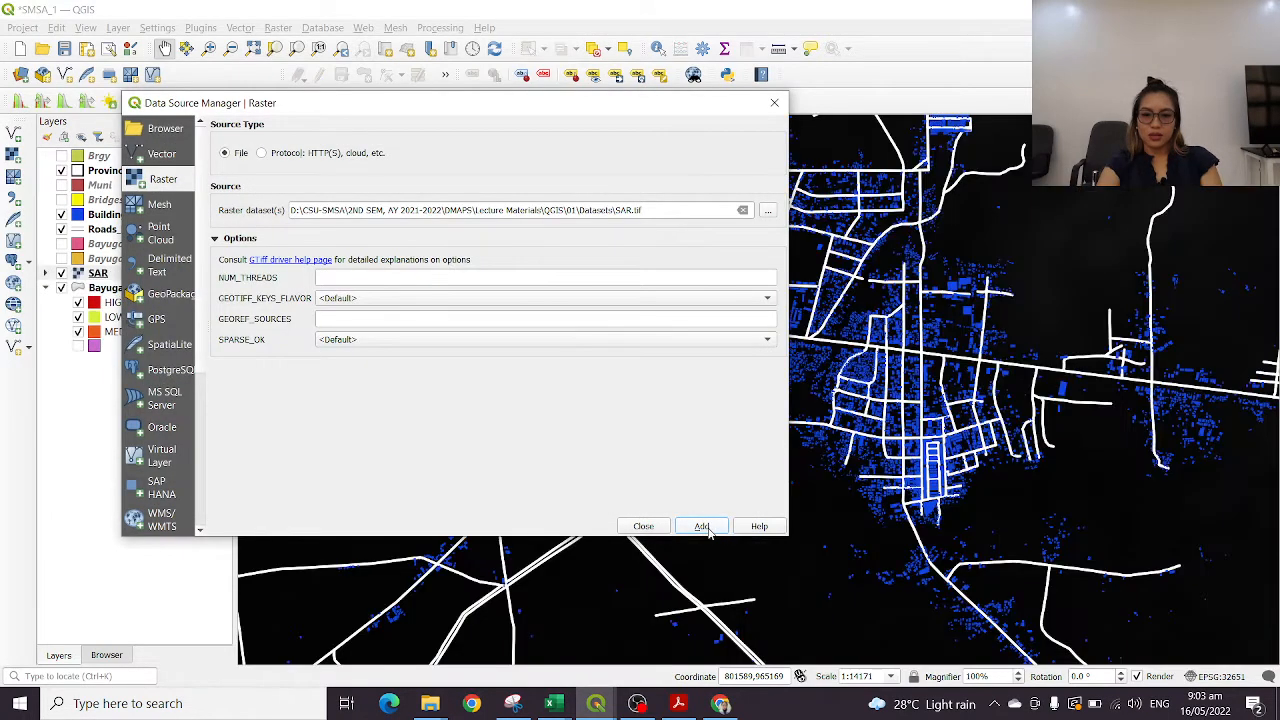
click(774, 103)
Examine the full extent of the SAR raster and its gray shading relative to the roads and province boundaries
scroll(921, 463, down, 3)
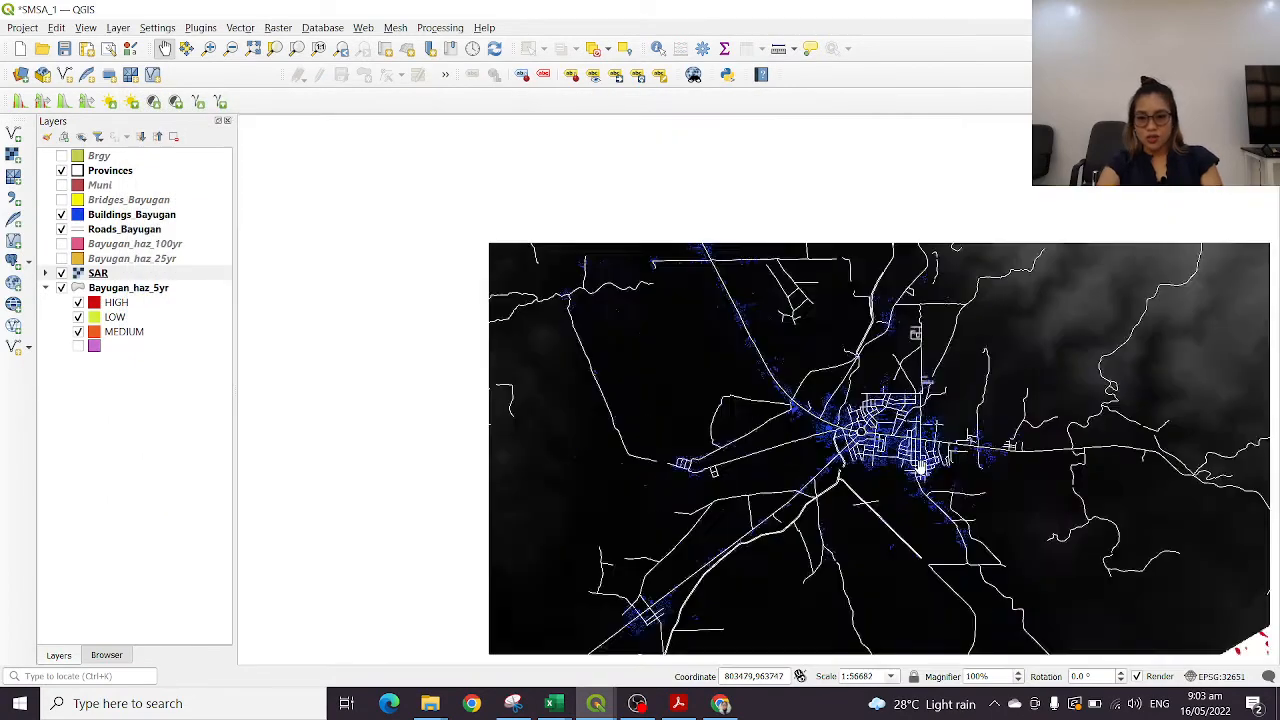
scroll(980, 379, down, 1)
drag(1110, 384, 853, 490)
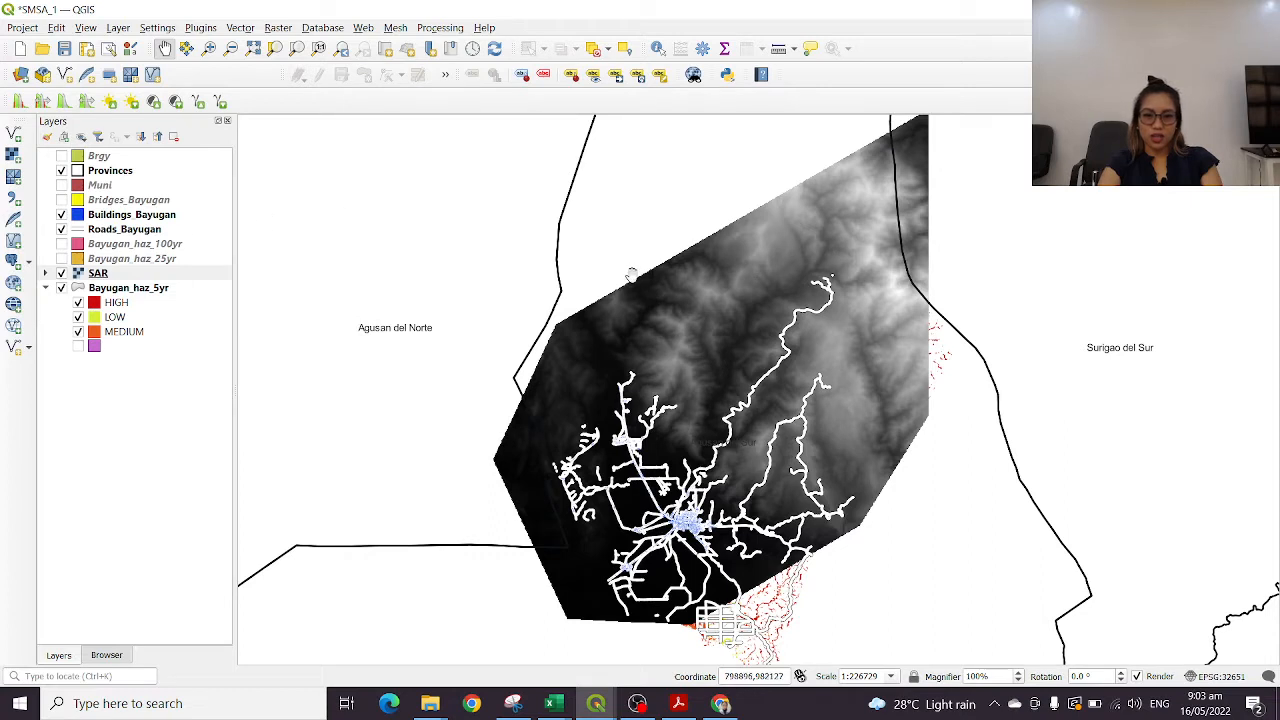
right_click(142, 262)
click(110, 274)
right_click(99, 276)
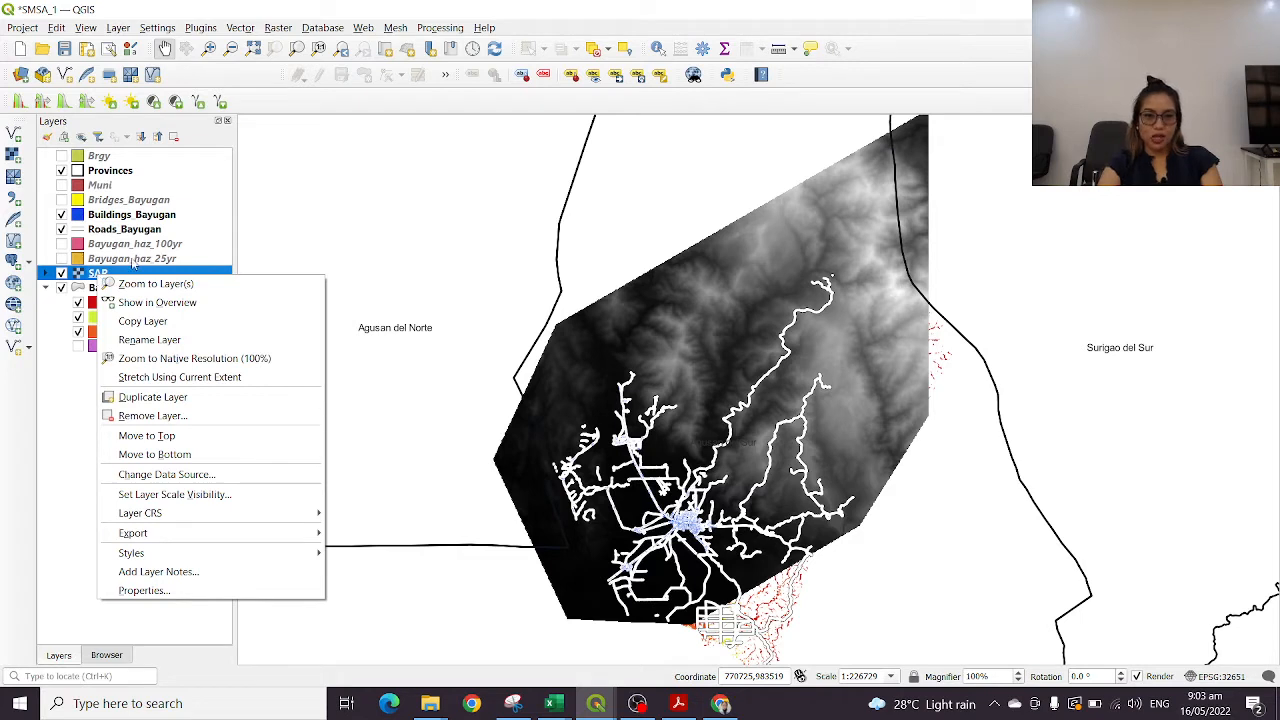
click(810, 251)
drag(823, 274, 845, 255)
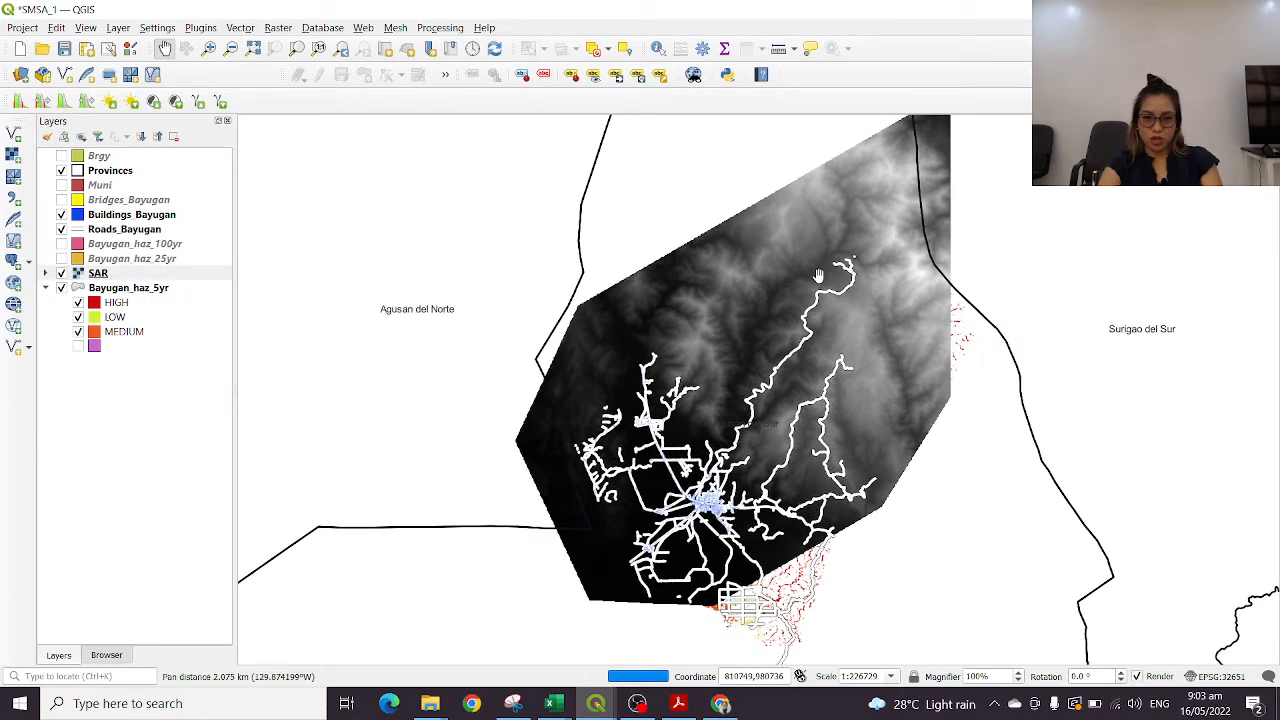
Render the SAR layer as a Hillshade of Band 1 and apply the symbology
click(120, 275)
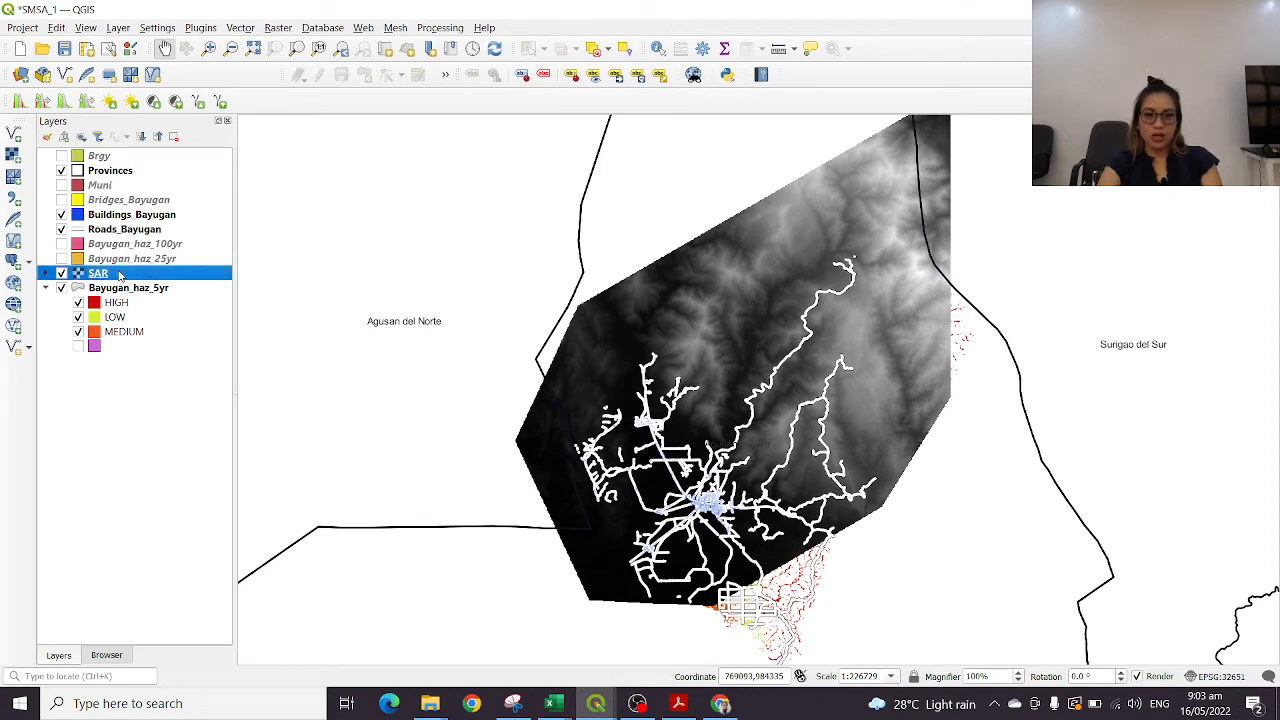
double_click(119, 275)
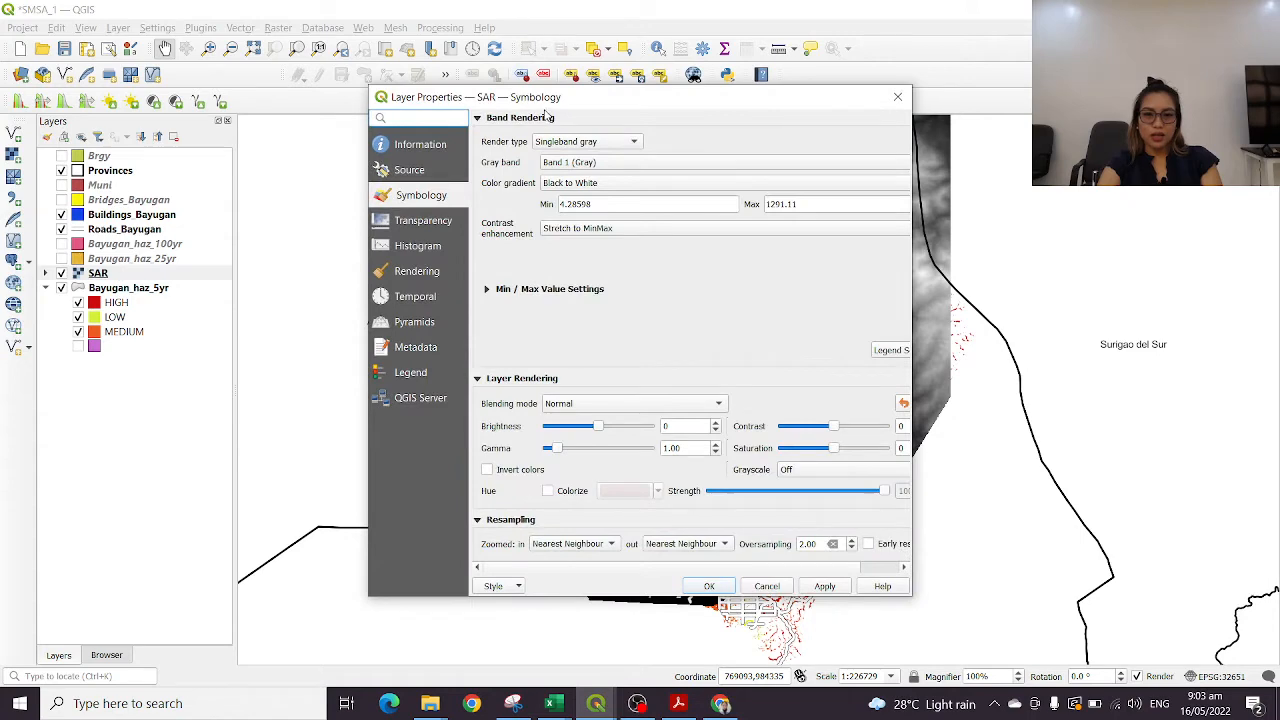
drag(578, 90, 150, 113)
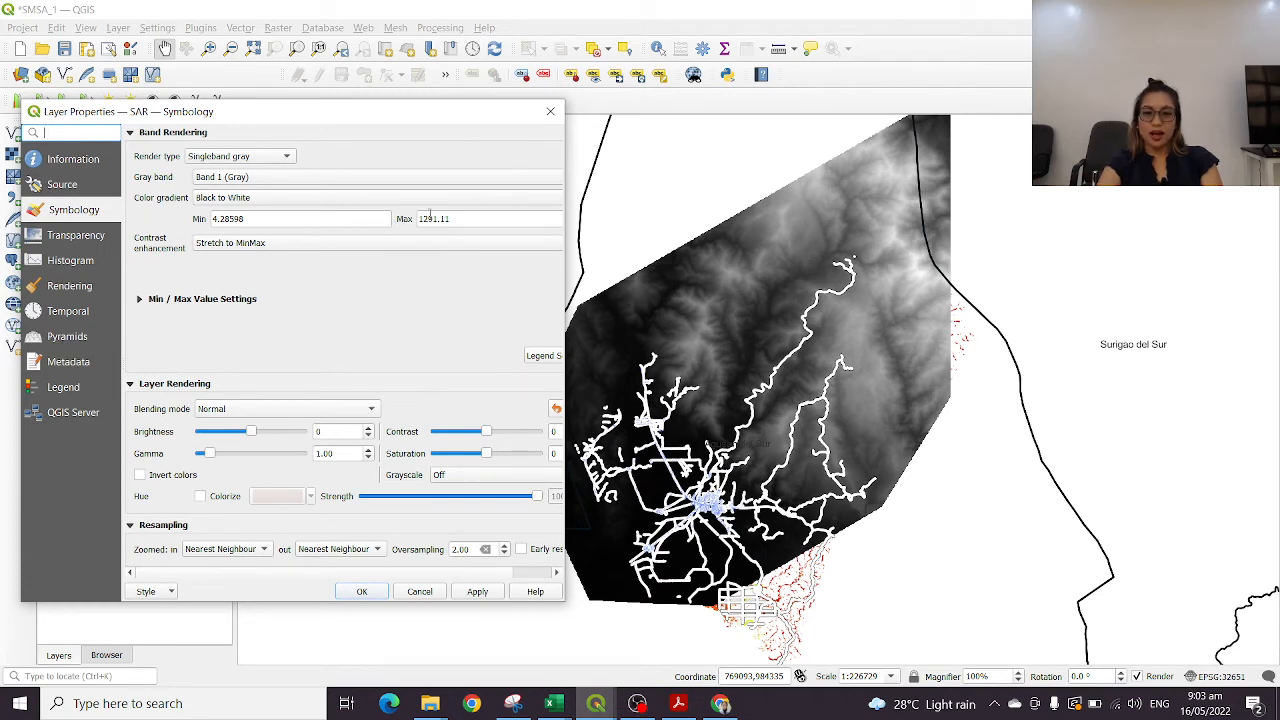
click(268, 160)
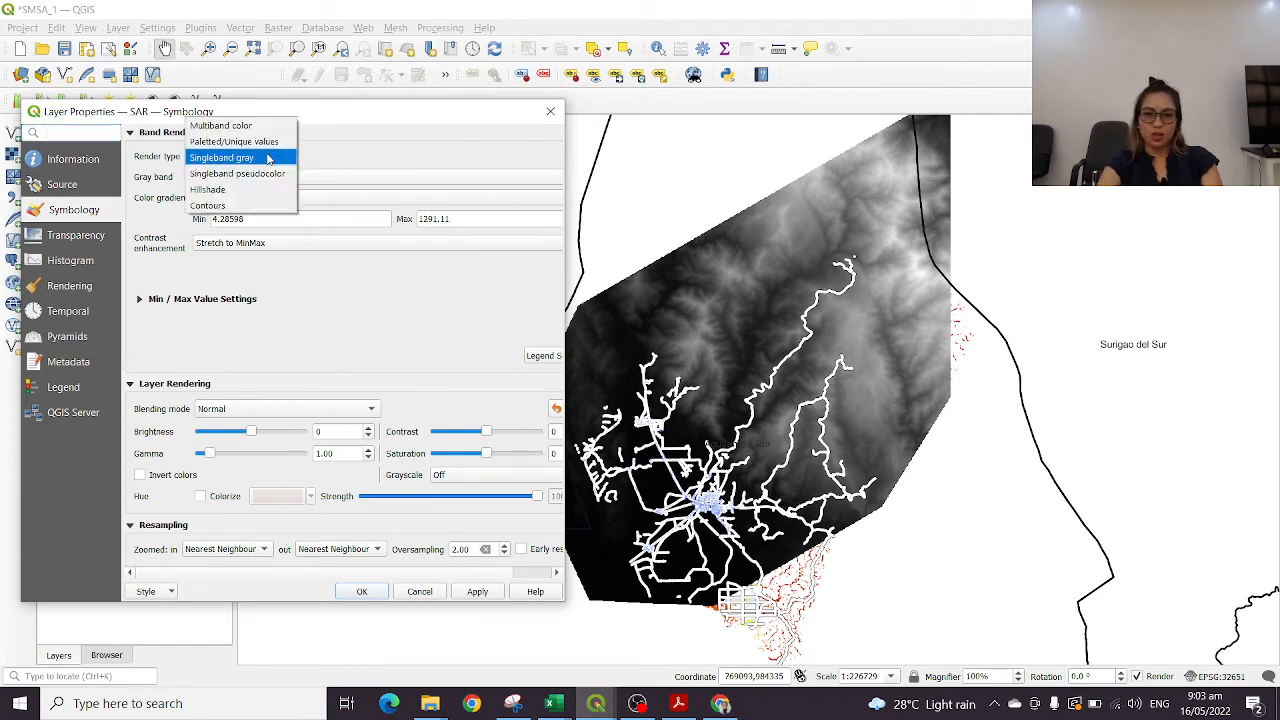
click(237, 188)
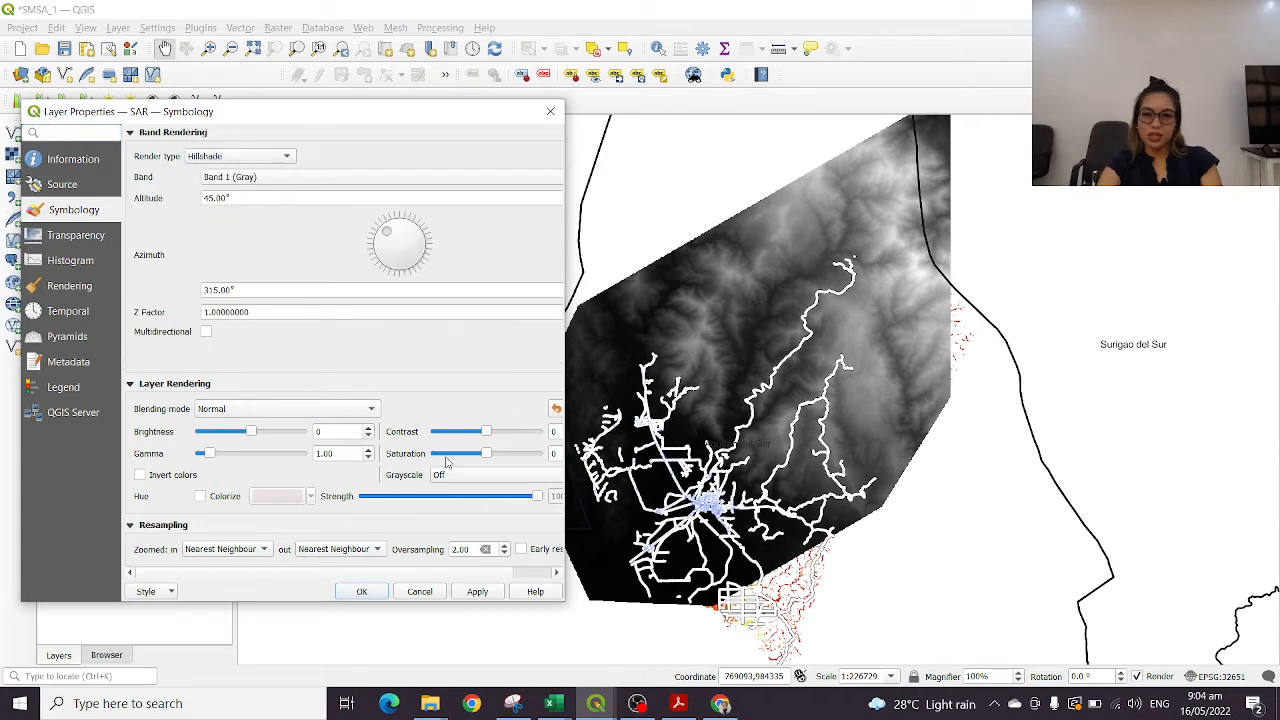
click(474, 593)
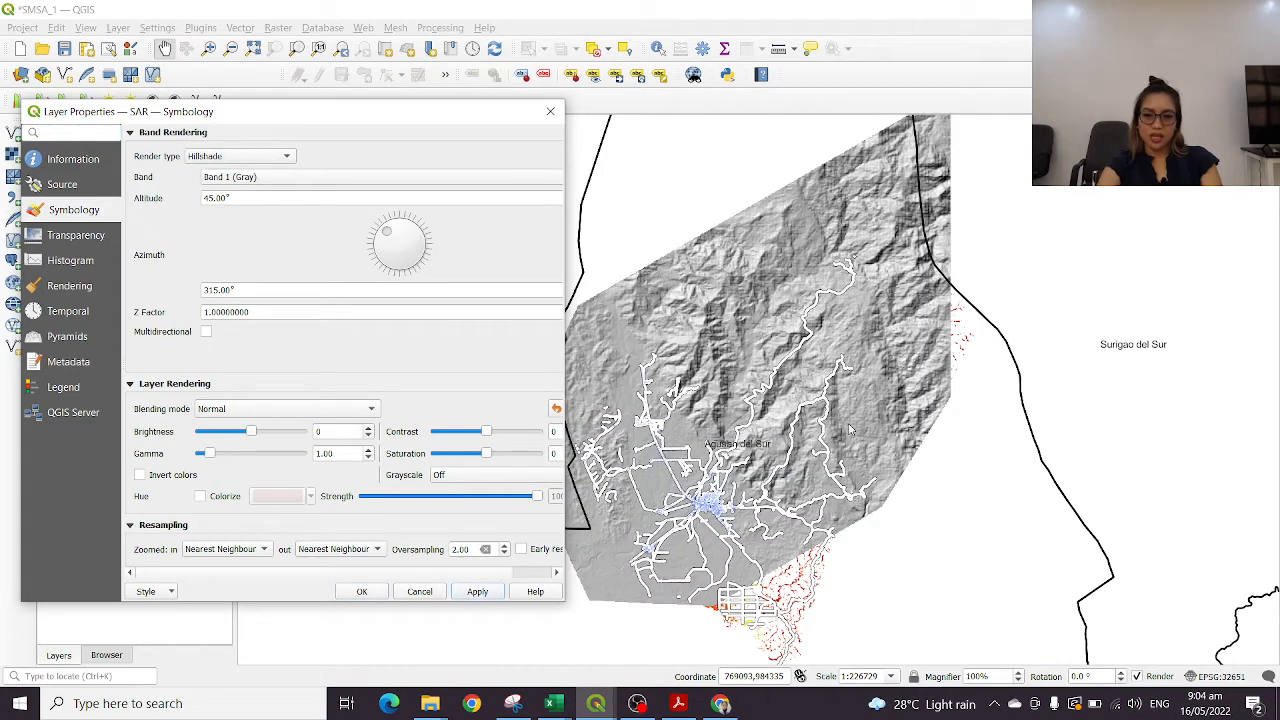
click(362, 591)
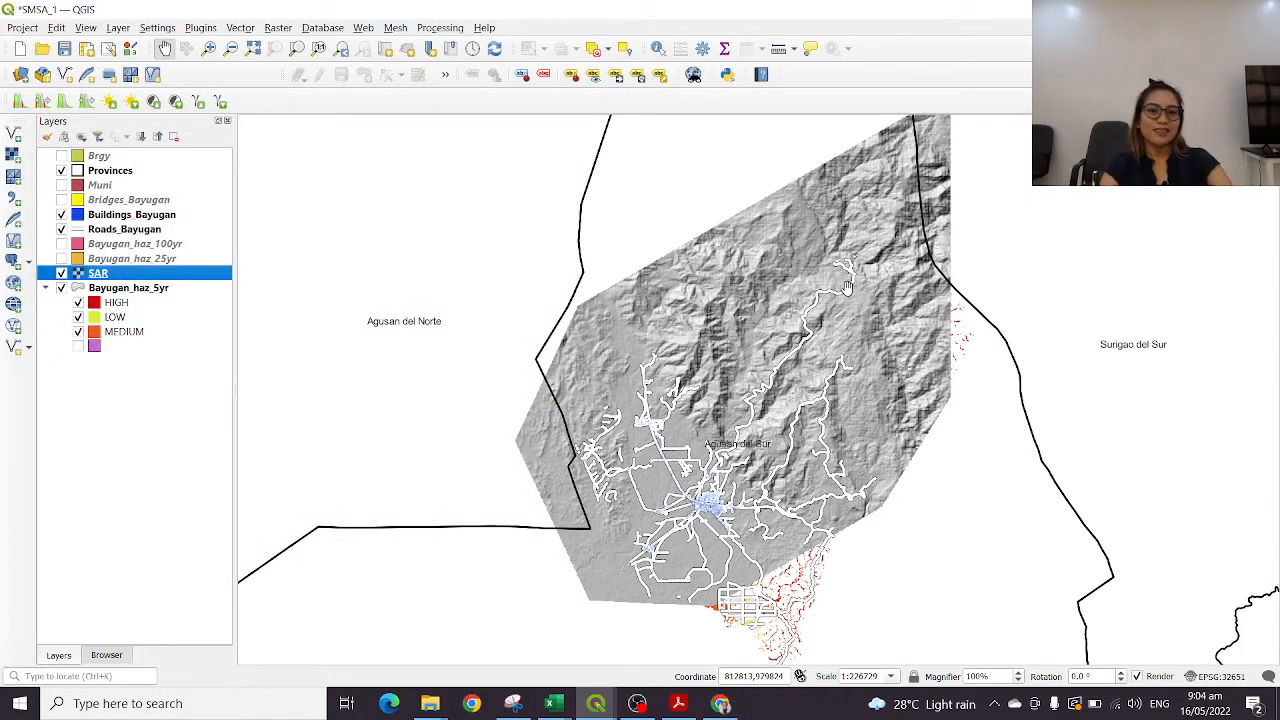
Move the SAR layer beneath Bayugan_haz_5yr in the layer order and inspect the flood hazard over the hillshaded terrain
scroll(706, 364, up, 1)
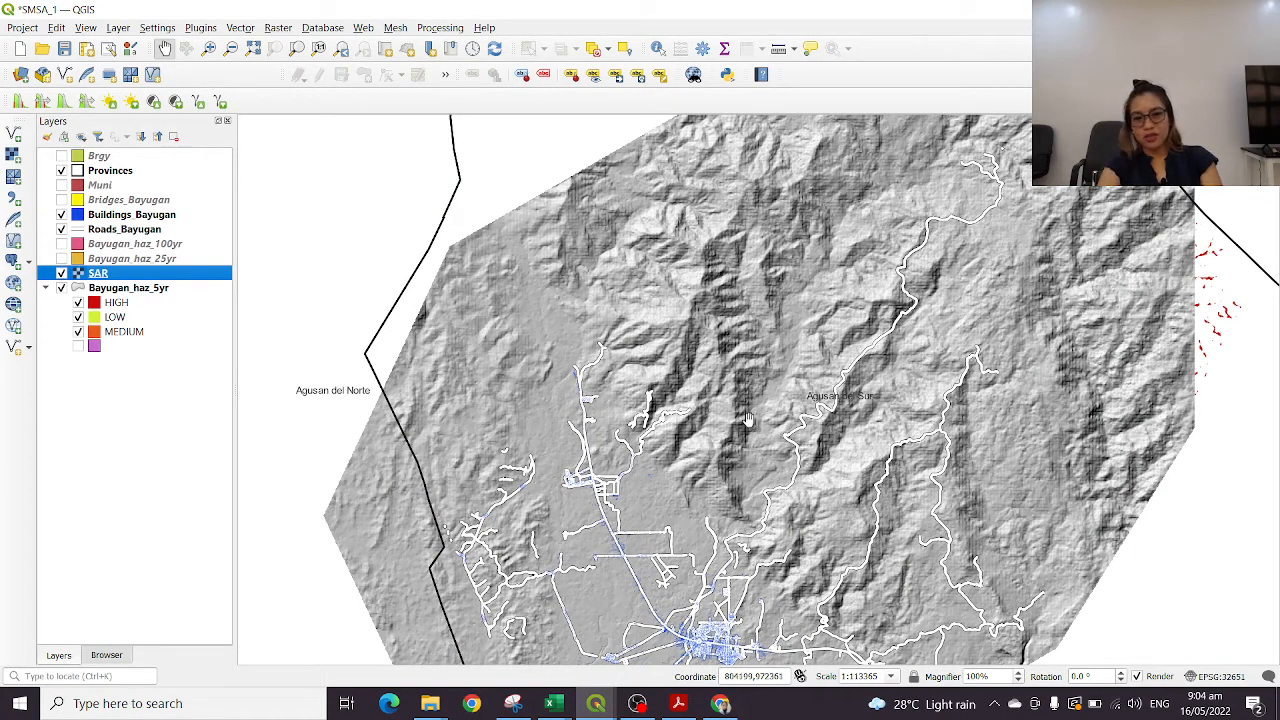
drag(748, 420, 733, 265)
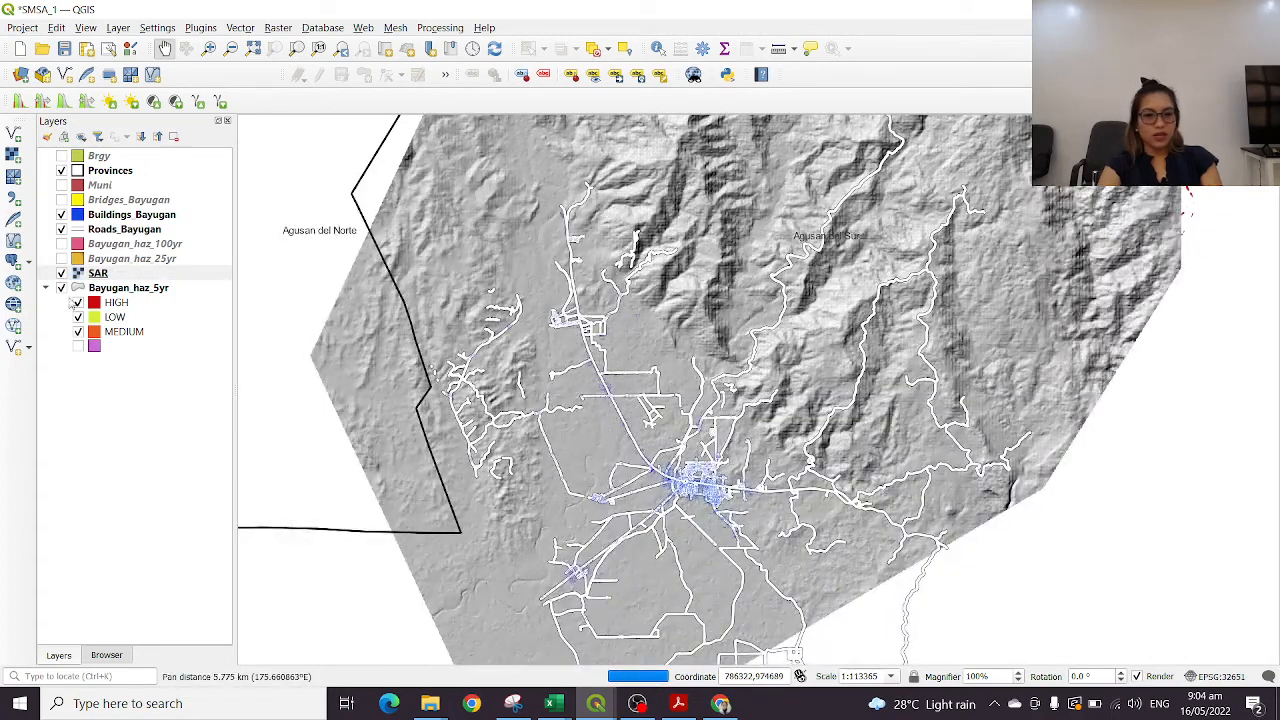
drag(97, 273, 107, 368)
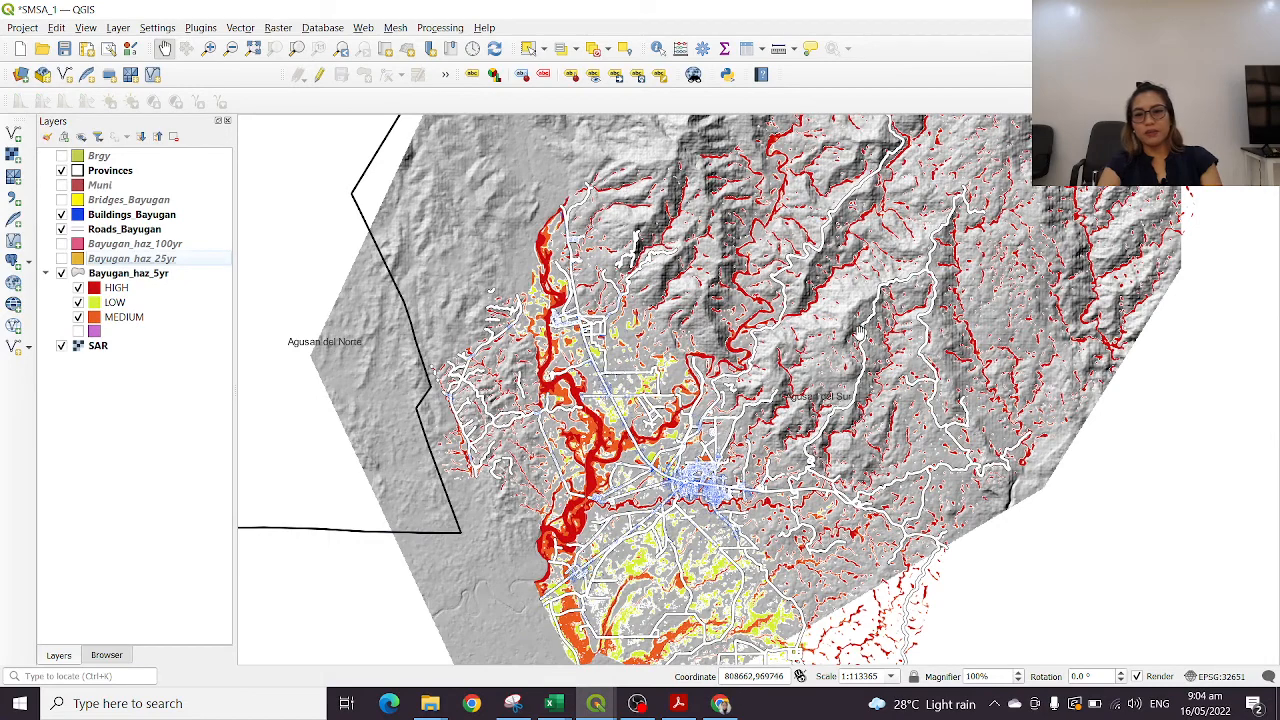
drag(858, 333, 837, 435)
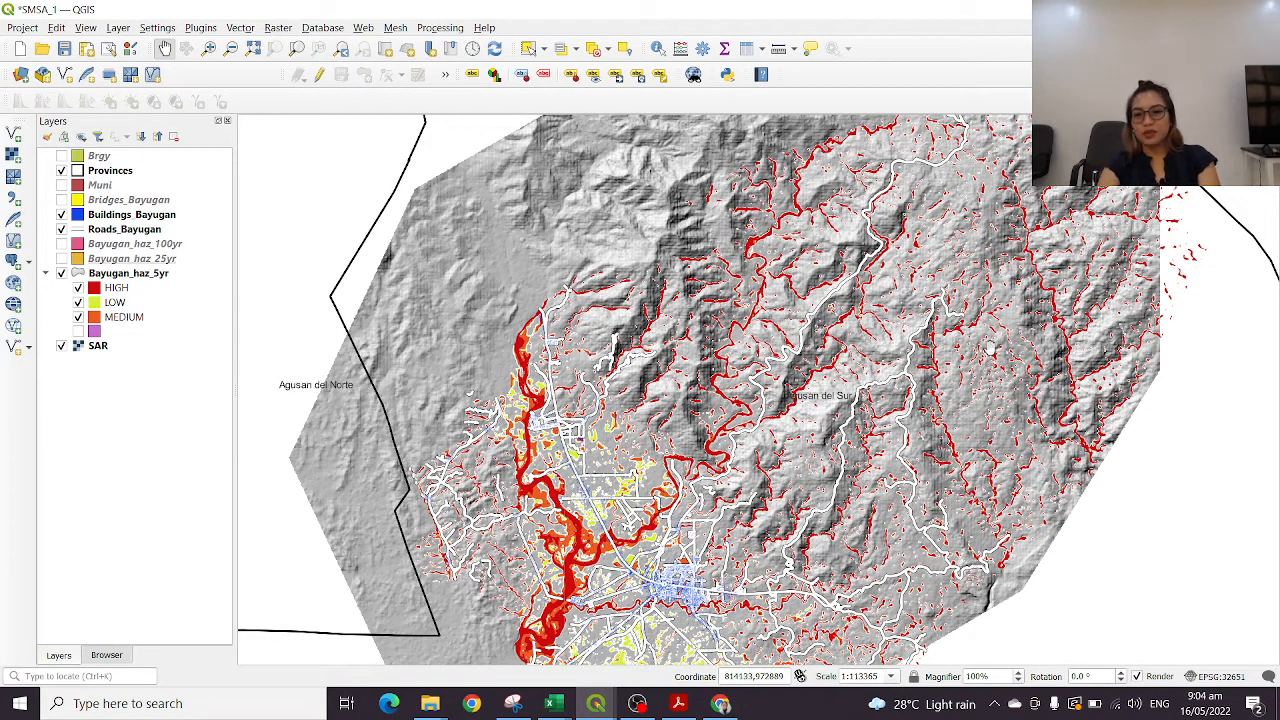
drag(903, 458, 979, 392)
scroll(952, 472, down, 1)
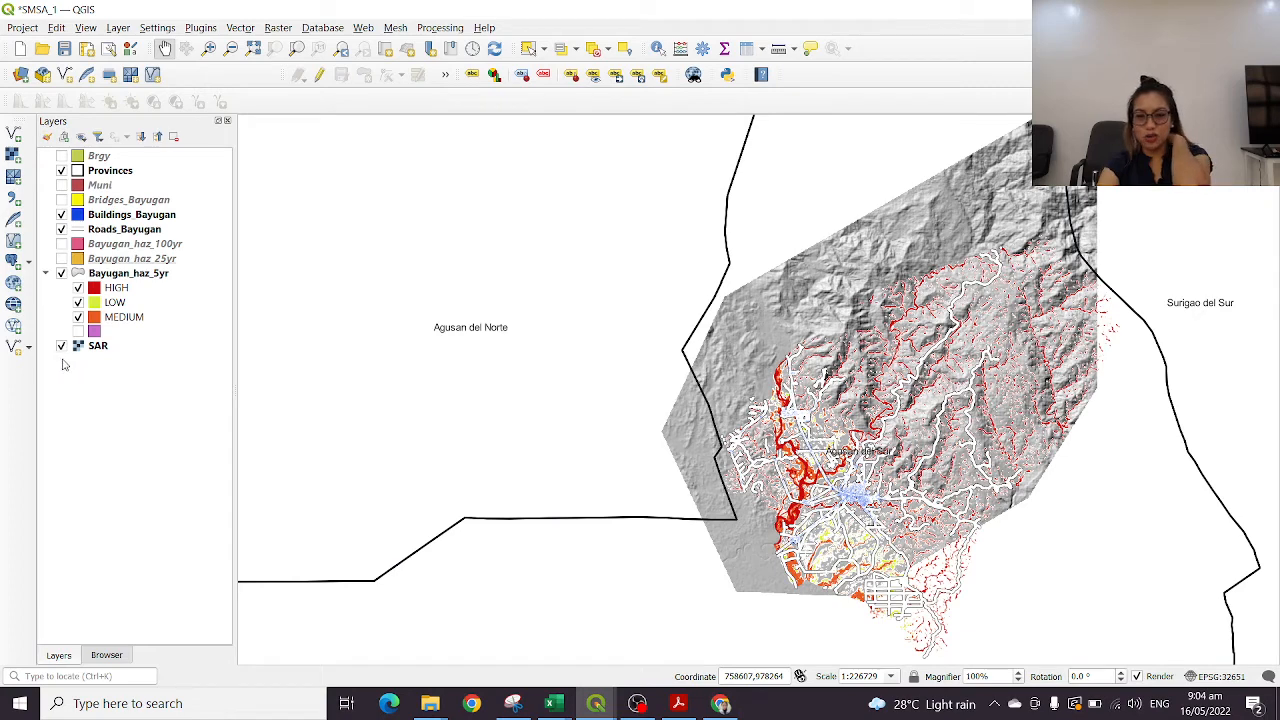
Hide the Bayugan_haz_5yr and Roads_Bayugan layers
double_click(93, 347)
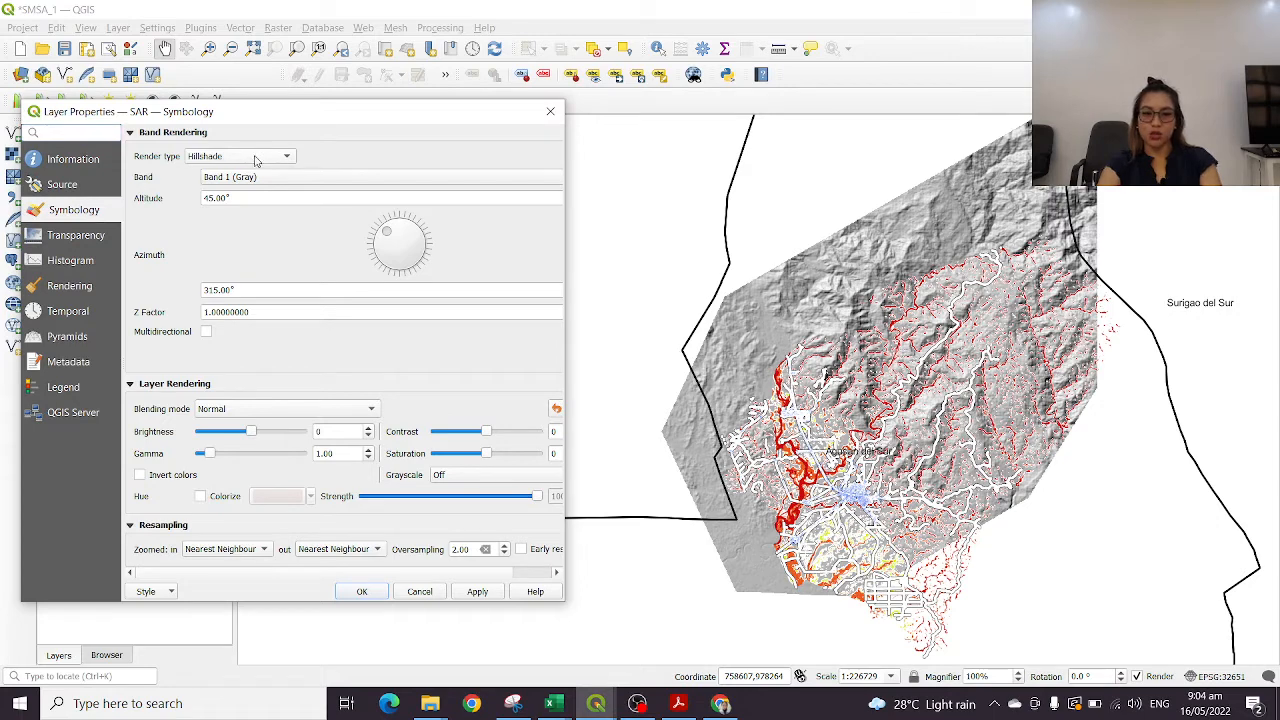
click(550, 111)
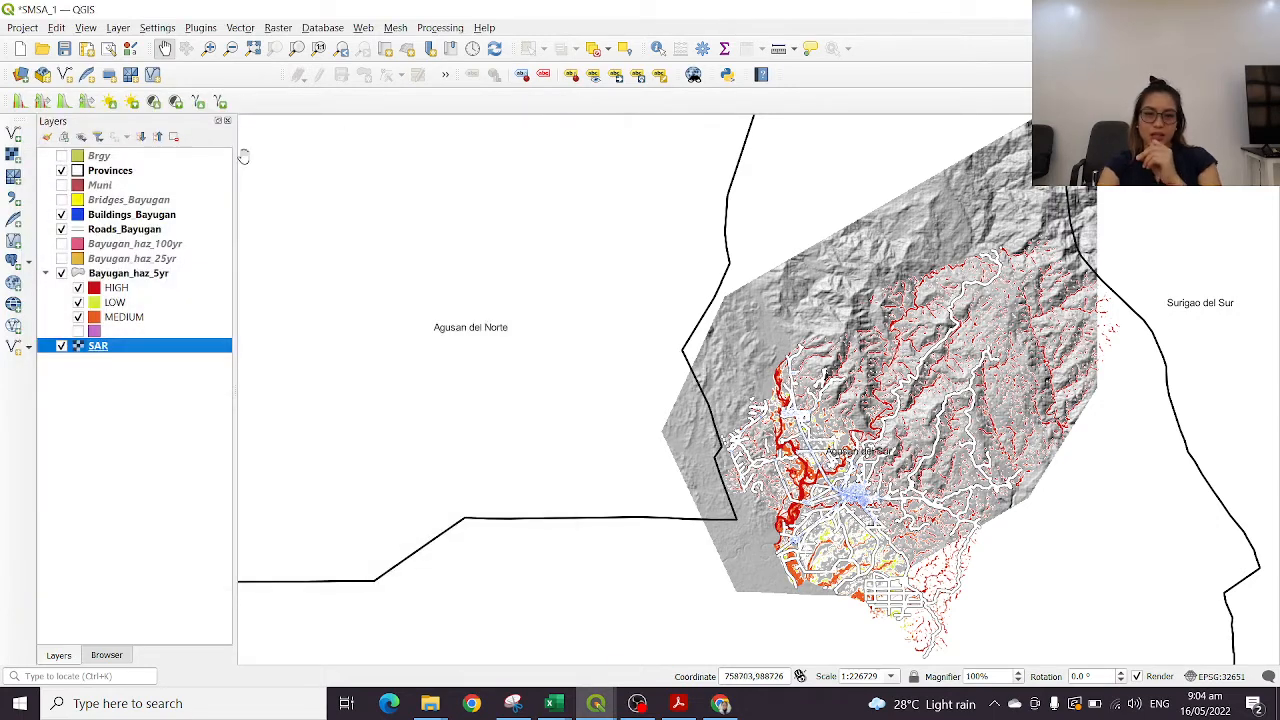
click(59, 275)
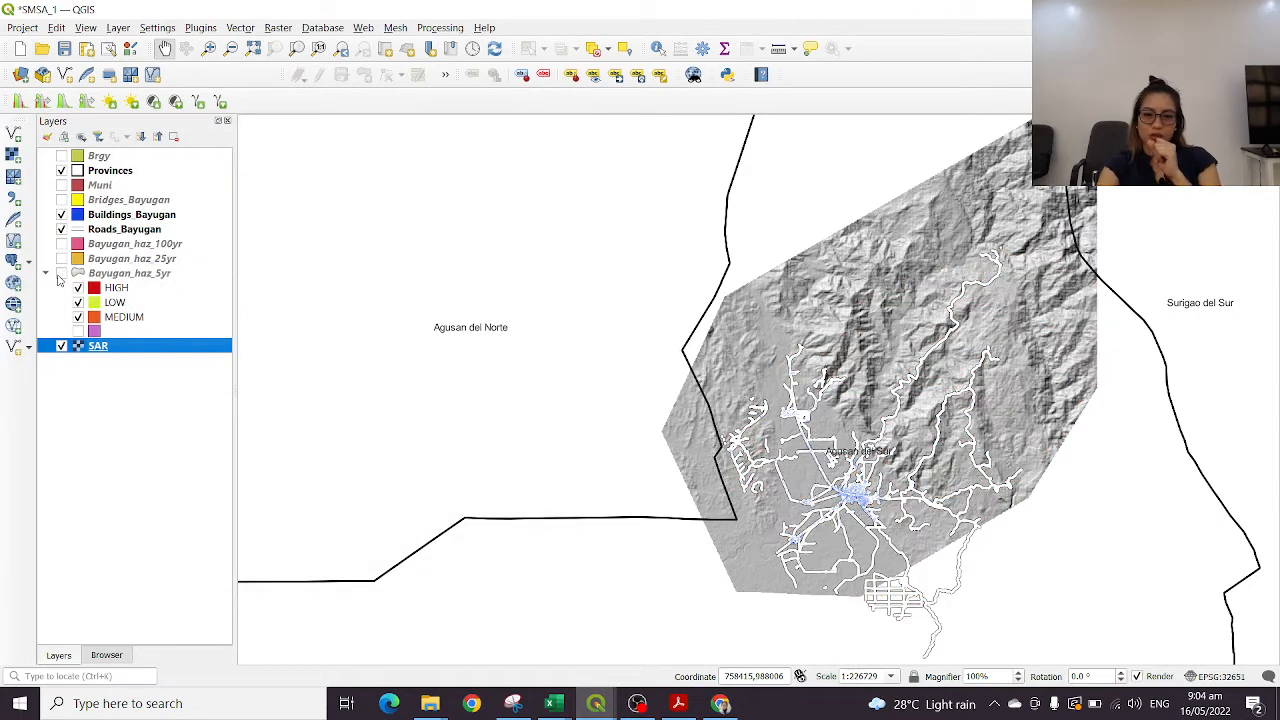
click(62, 230)
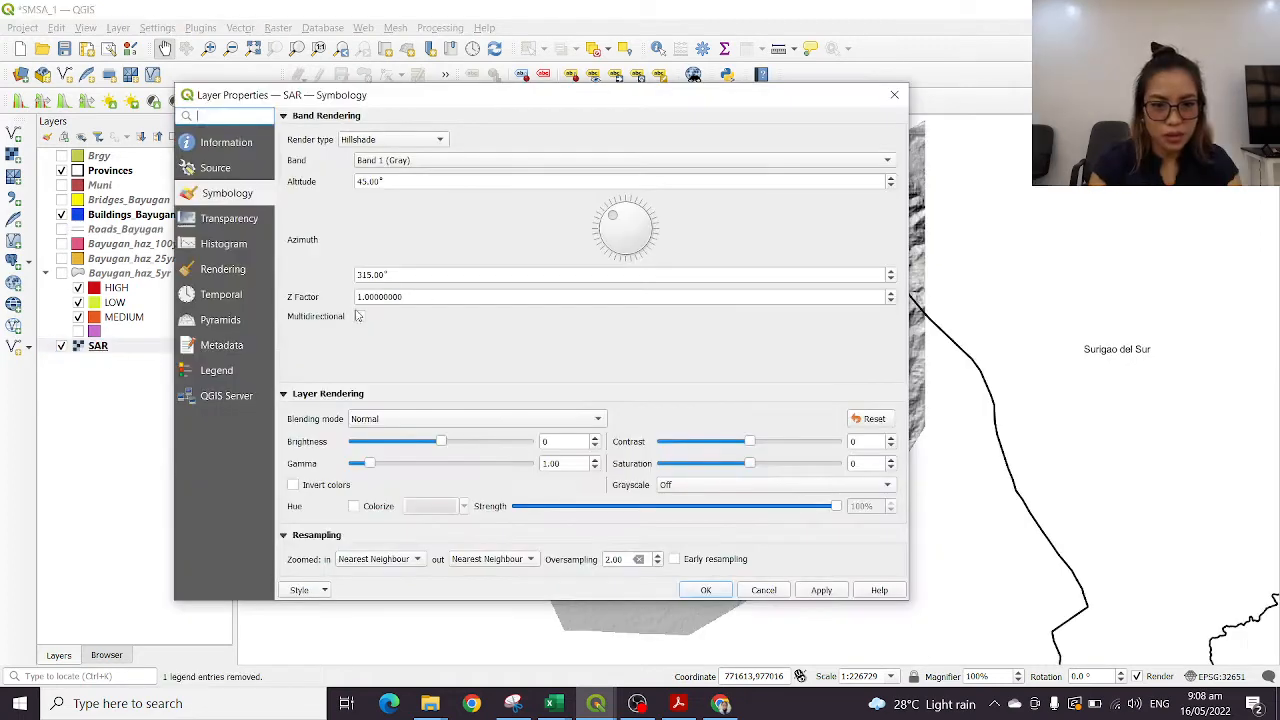
Render the SAR layer as Singleband pseudocolor on Band 1 with the linear multicolor ramp and accept the symbology
click(391, 141)
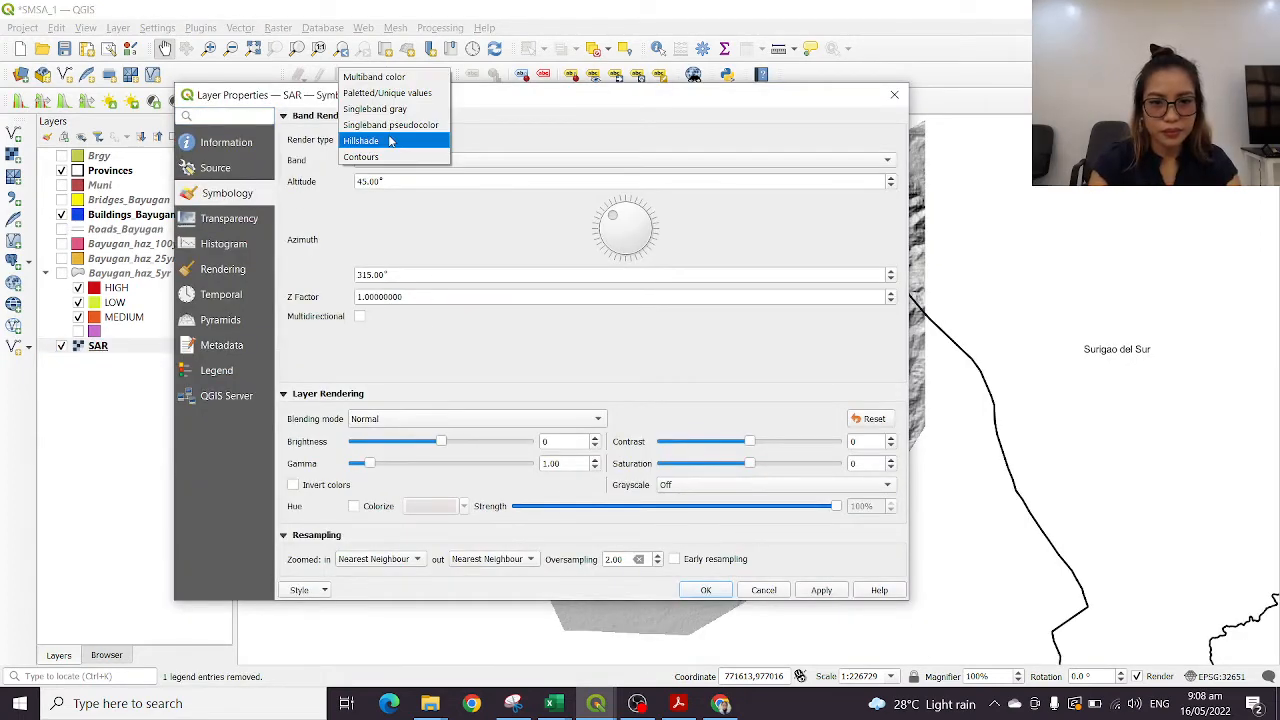
click(390, 124)
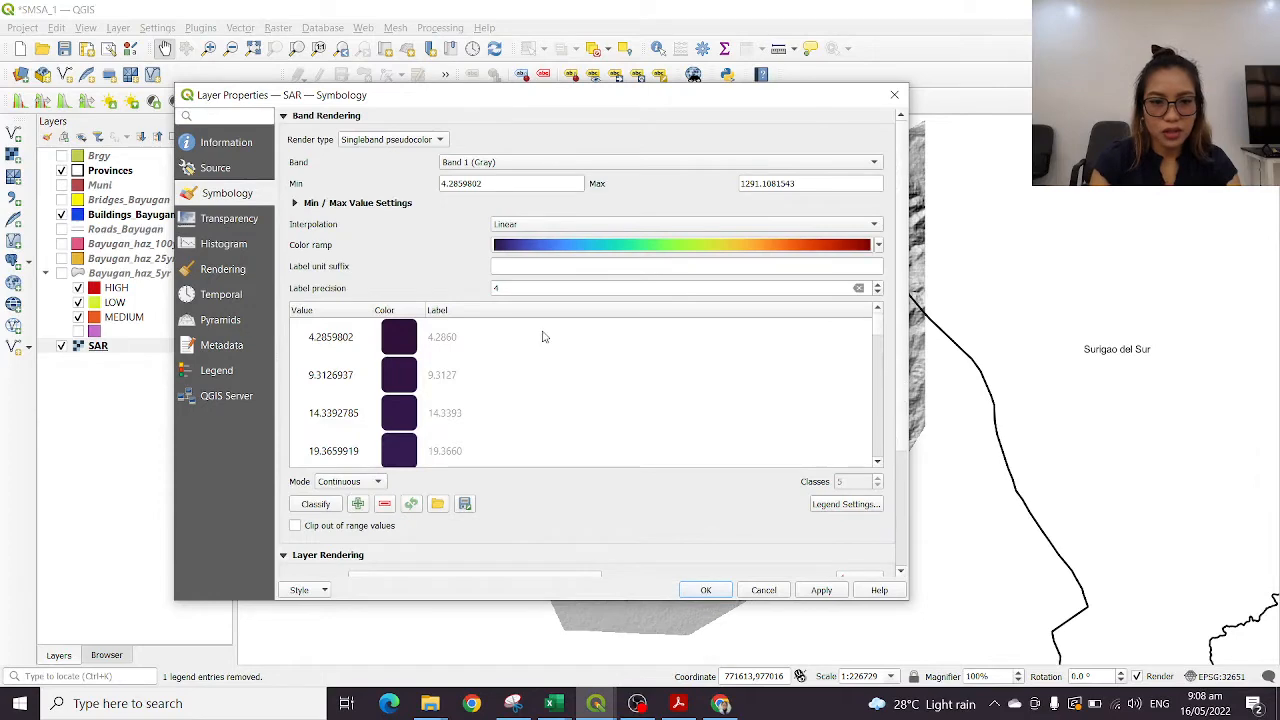
scroll(479, 528, down, 3)
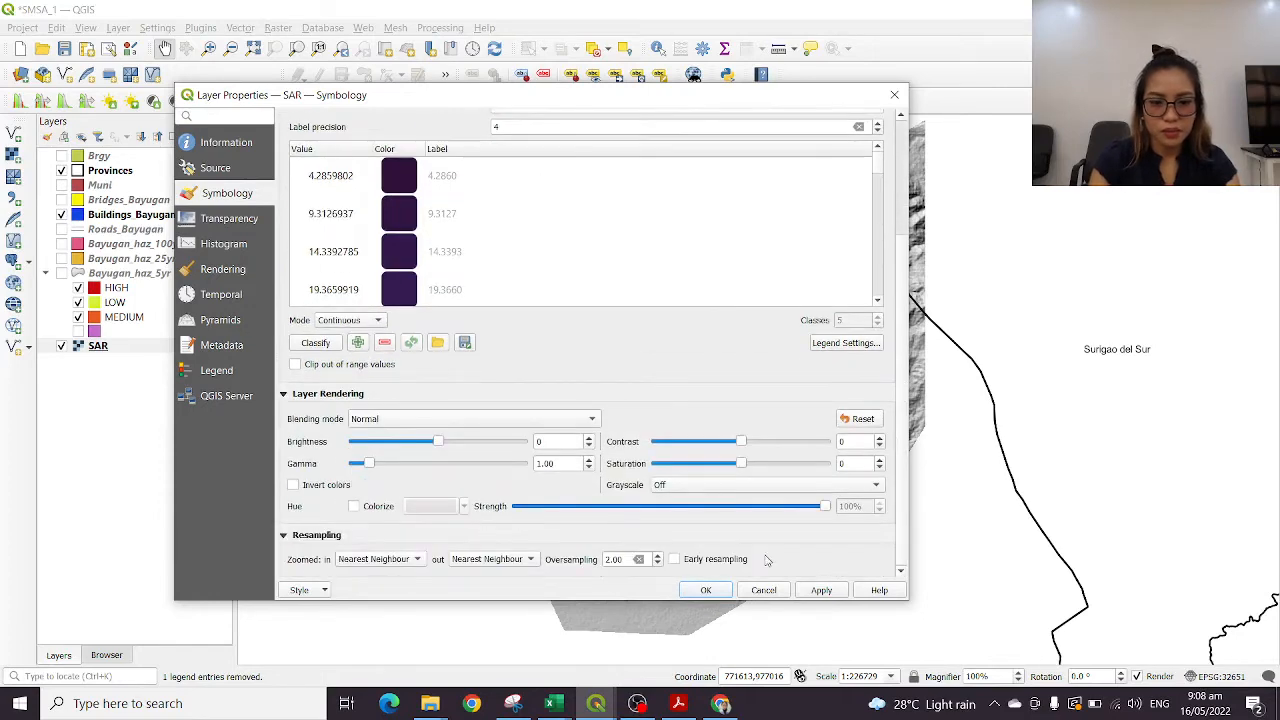
click(700, 590)
drag(755, 462, 571, 441)
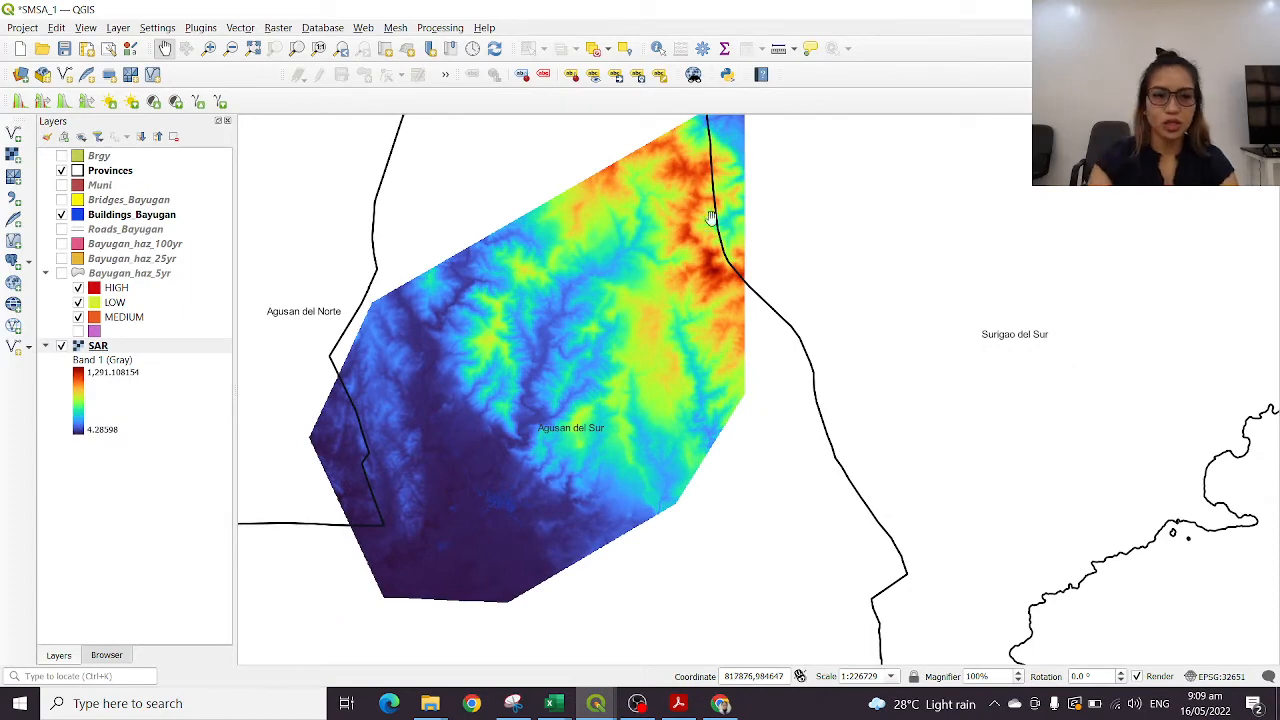
Show the Roads_Bayugan and Bayugan_haz_5yr layers over the pseudocolored SAR raster
click(61, 229)
drag(488, 373, 653, 355)
scroll(653, 355, down, 1)
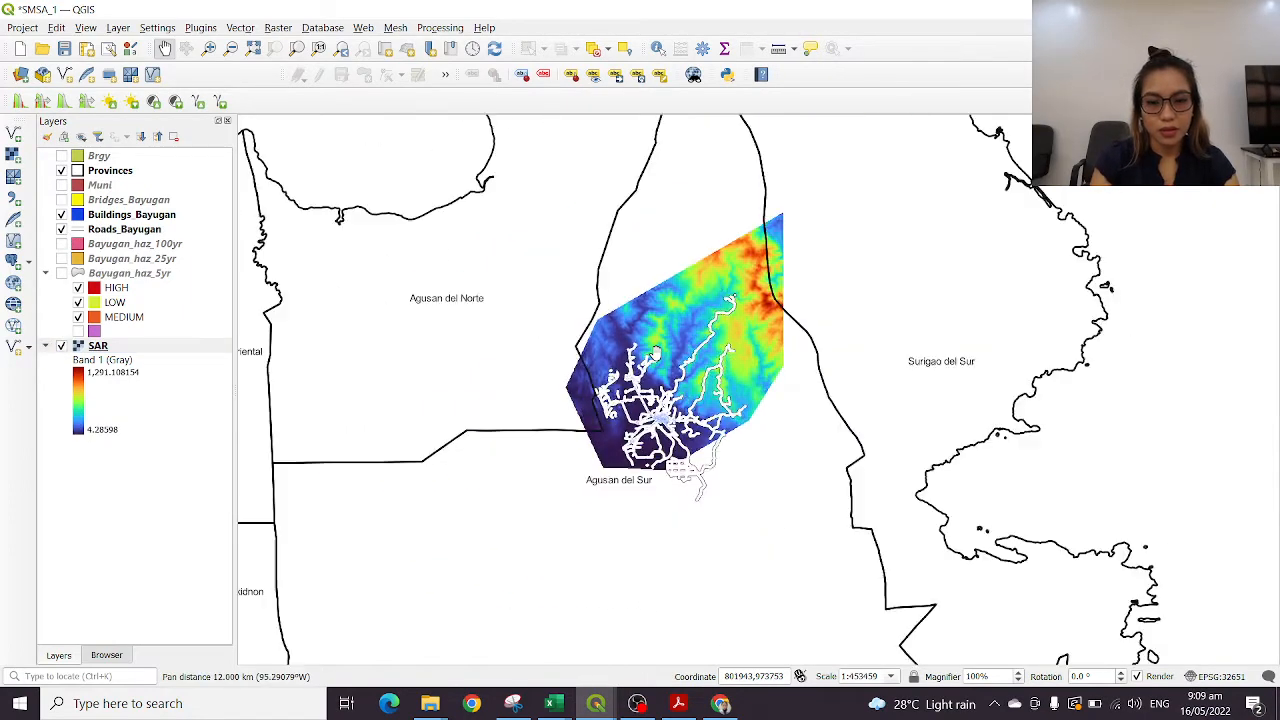
scroll(653, 355, up, 1)
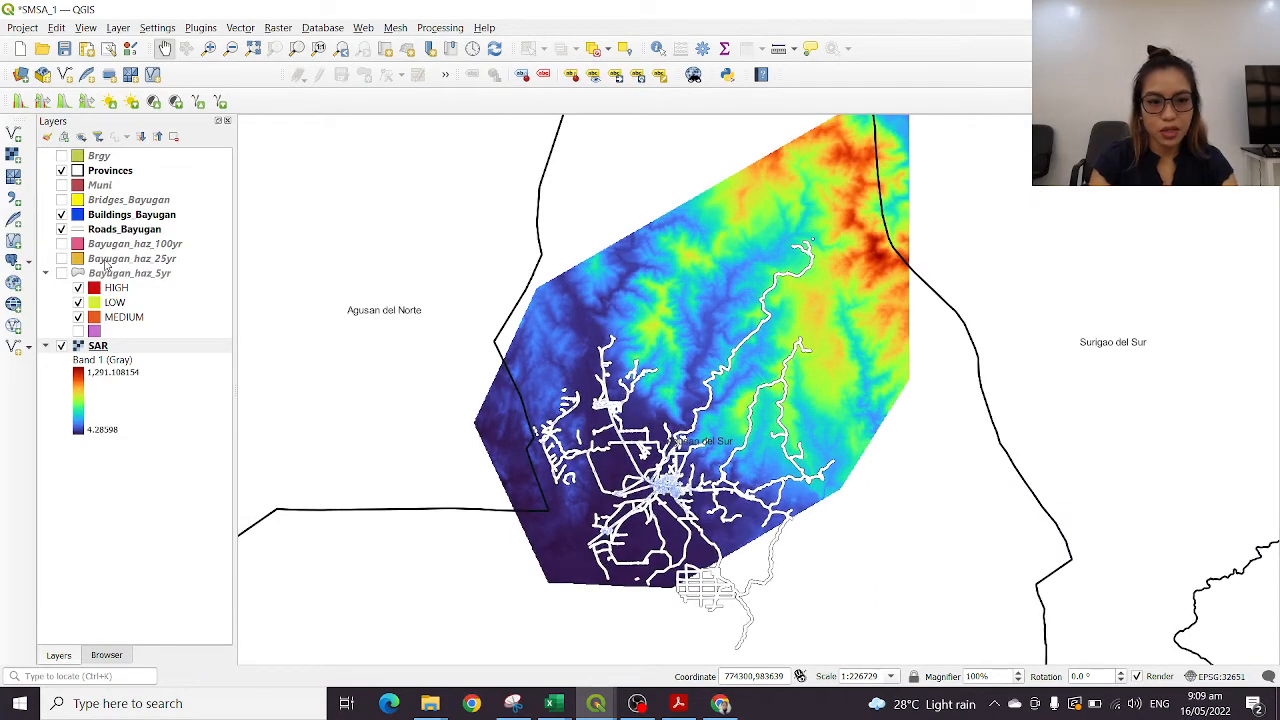
click(61, 185)
click(61, 185)
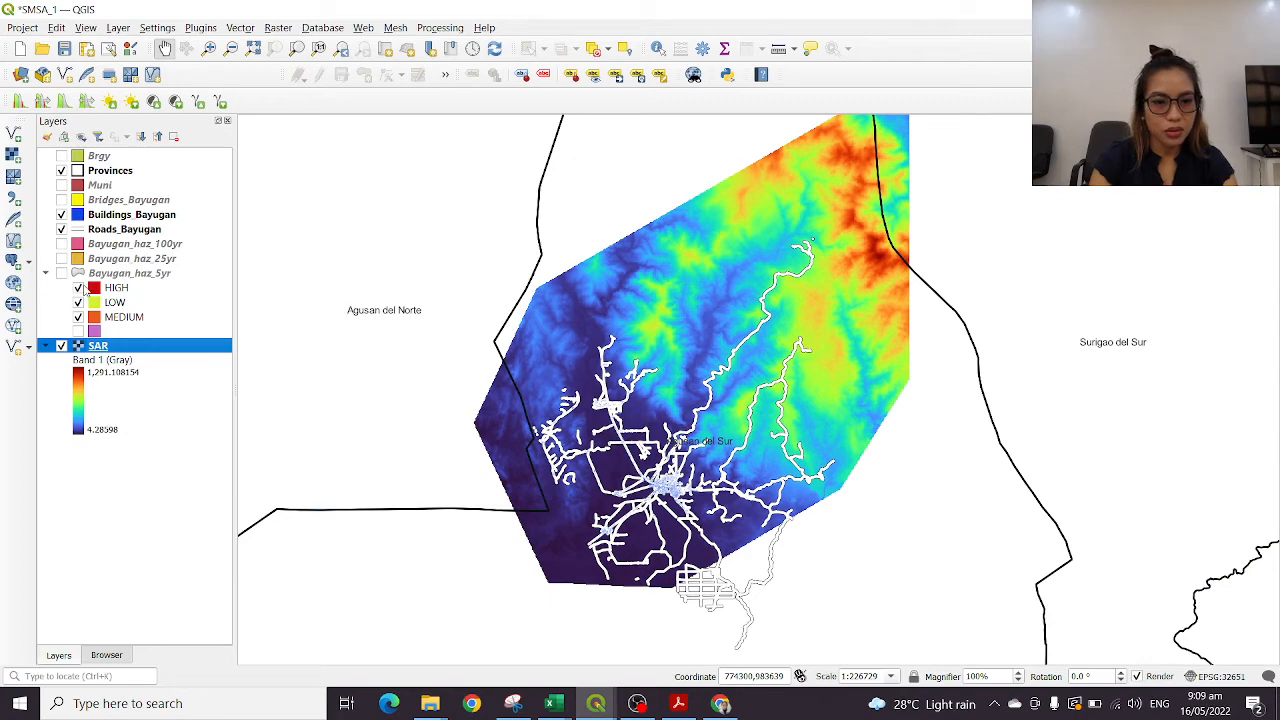
click(62, 274)
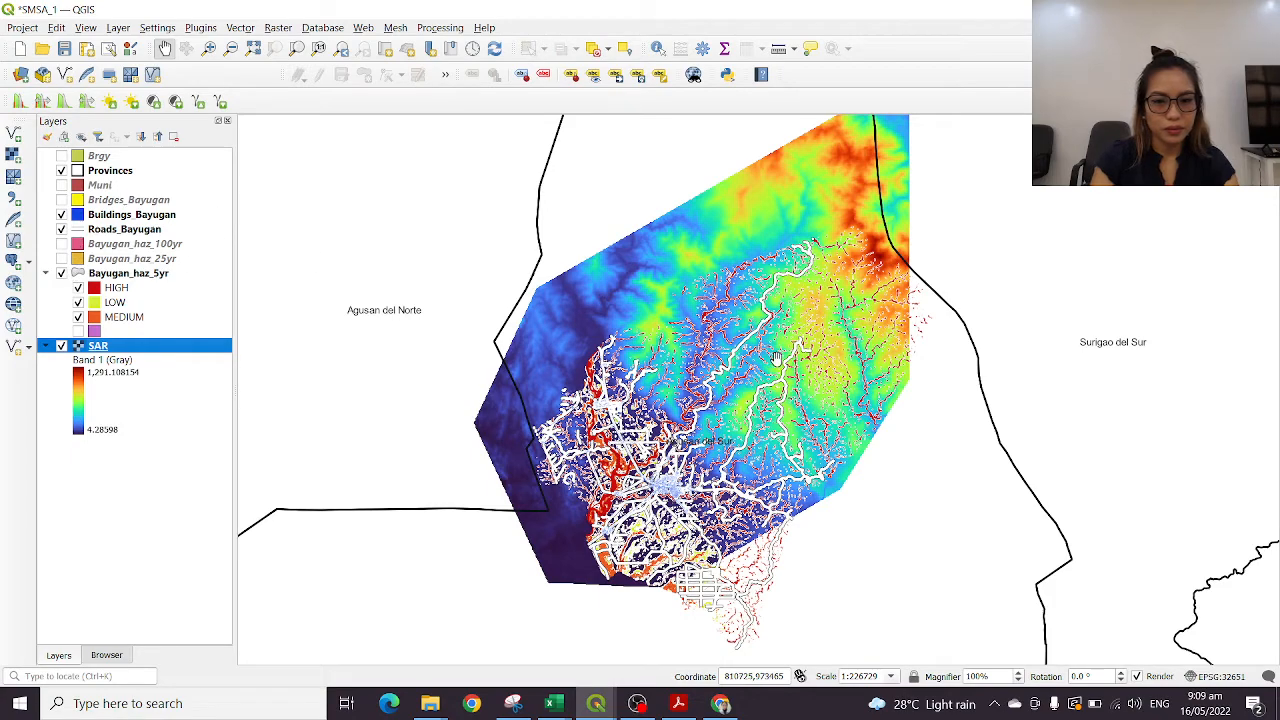
Hide the SAR layer and inspect the roads, buildings and 5-year flood hazard without the raster
drag(778, 374, 699, 294)
drag(595, 284, 912, 364)
scroll(912, 364, down, 3)
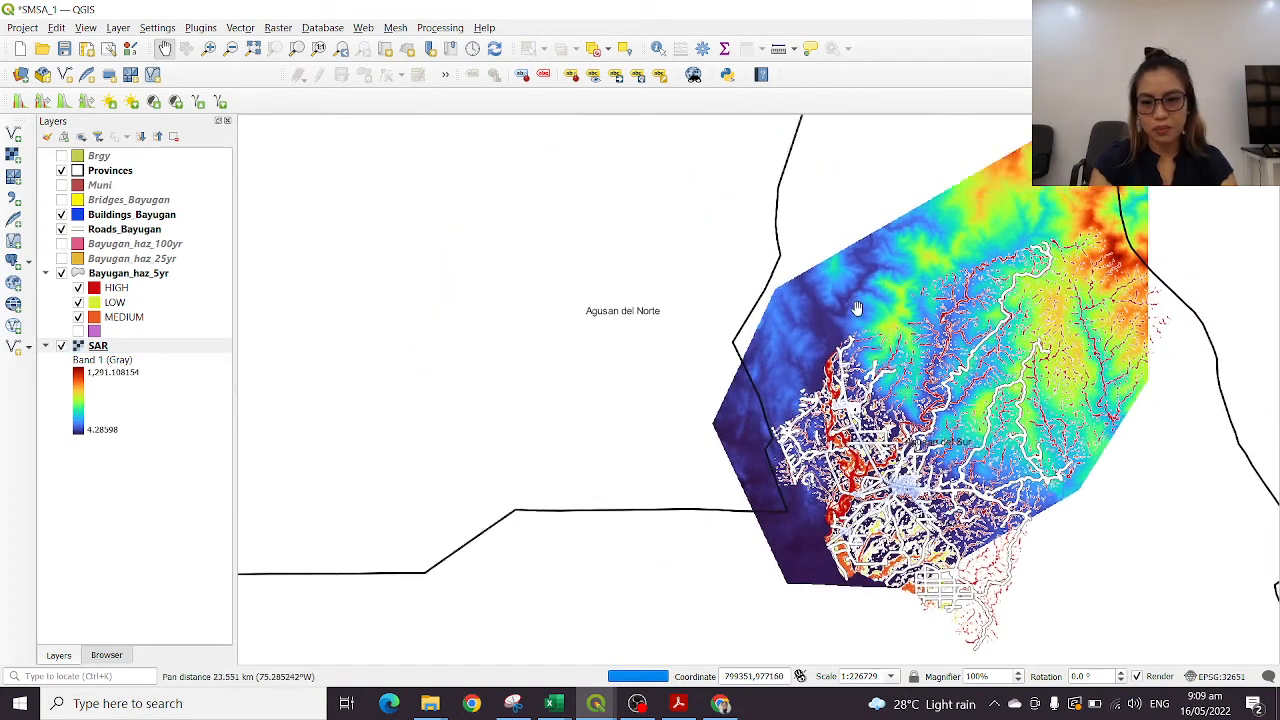
click(61, 345)
drag(893, 300, 1103, 576)
scroll(772, 362, up, 5)
scroll(908, 333, down, 1)
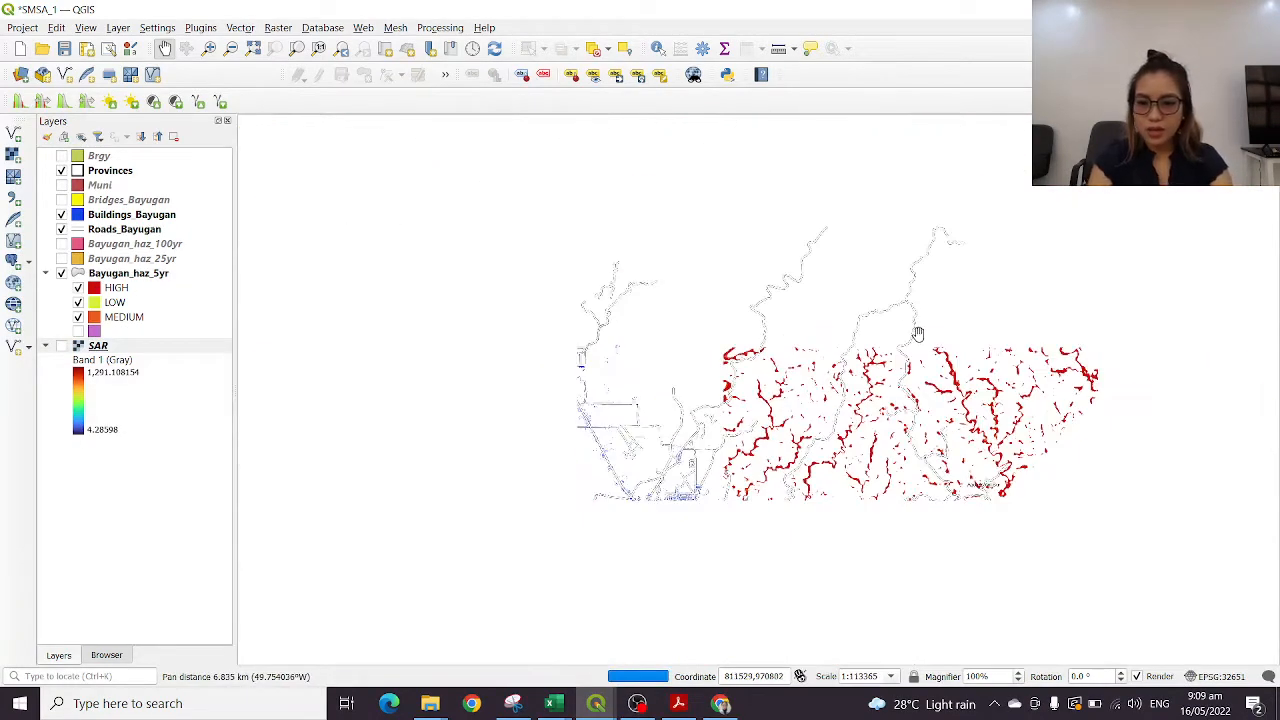